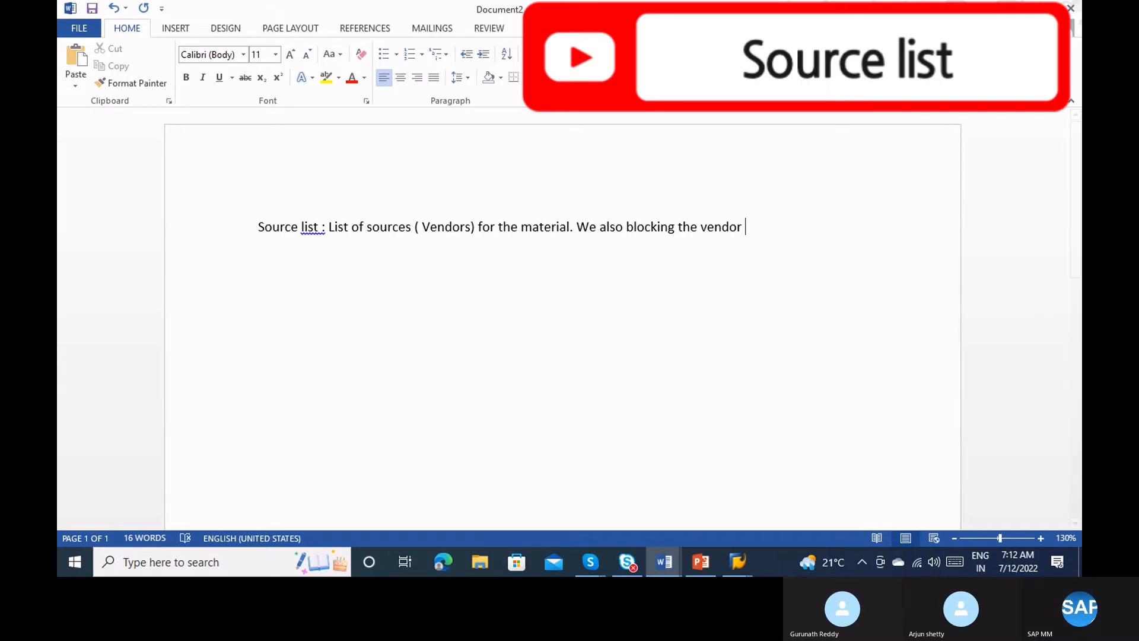
# Append ', We also fixing the vendor' to the source list note.
pyautogui.click(897, 89)
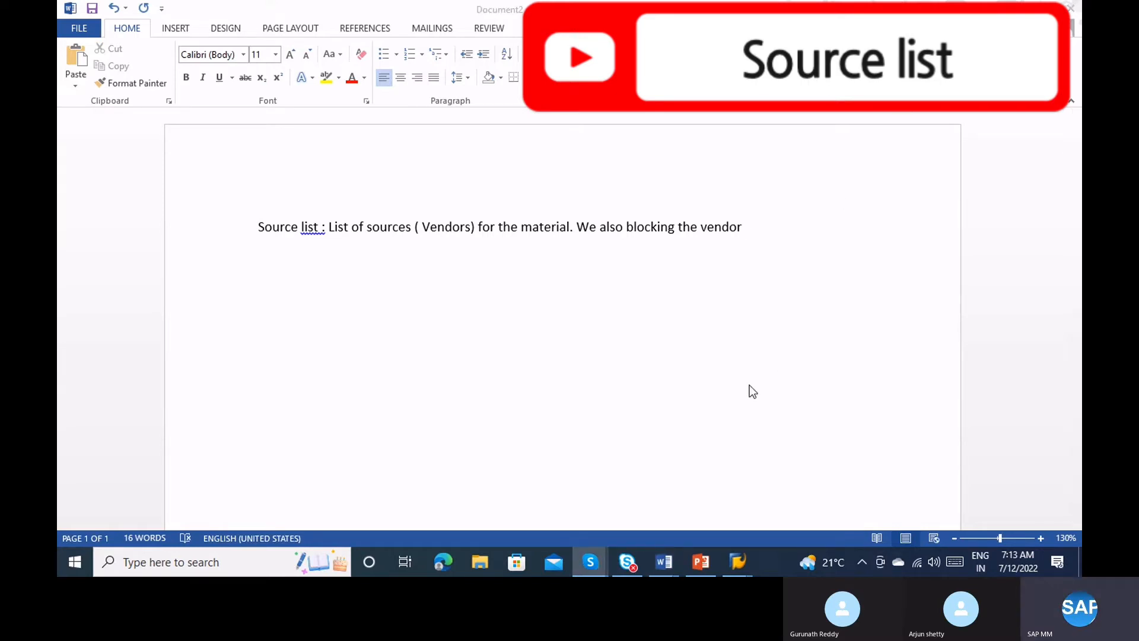
pyautogui.click(758, 222)
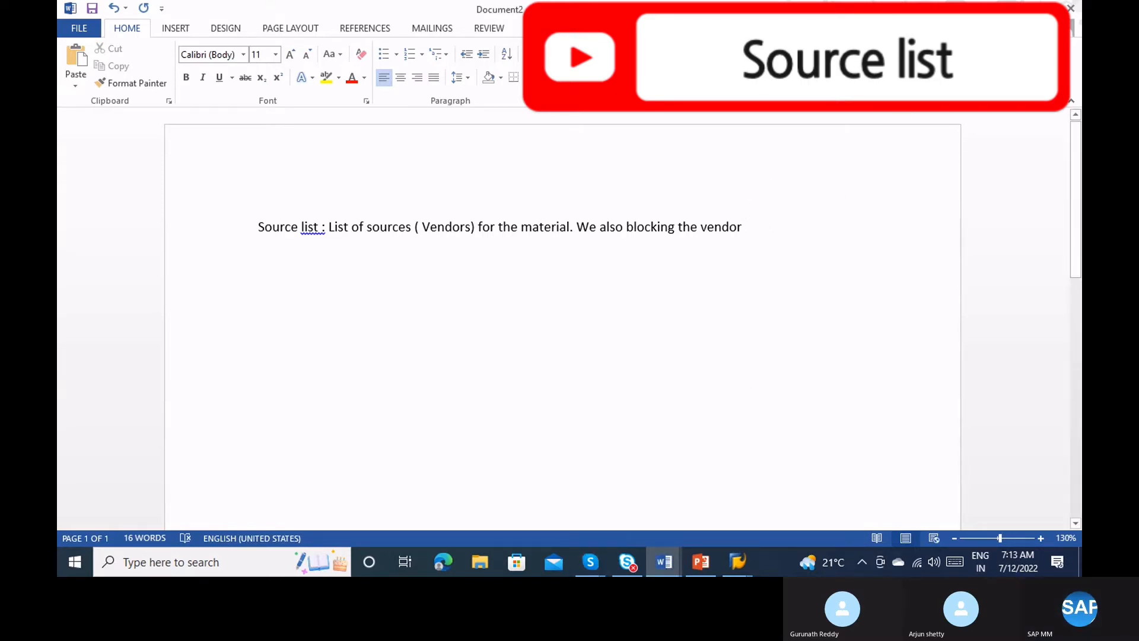
pyautogui.write(', We a')
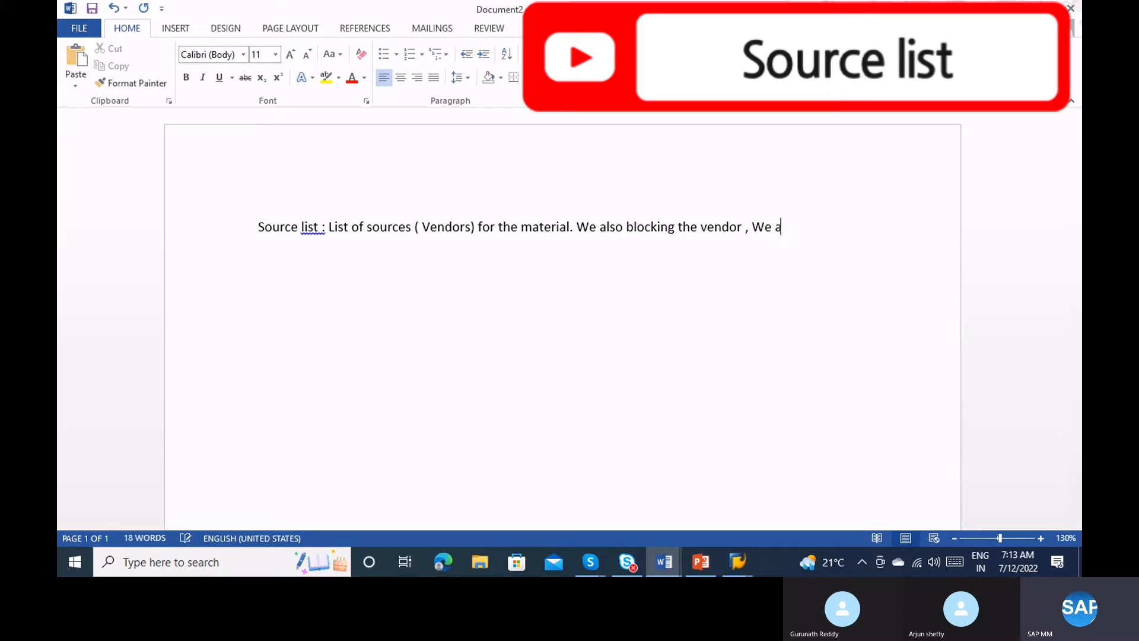
pyautogui.write('lso fixing the vendor')
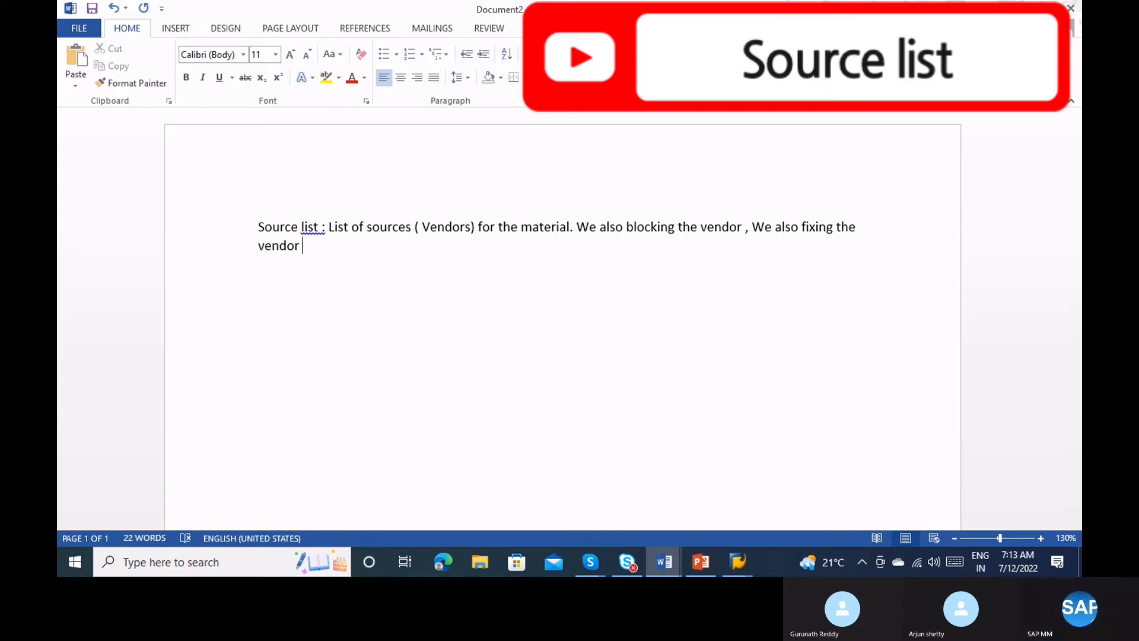
# Accept Word's suggested fixes for 'list:', '(Vendors)' and 'vendor,'.
pyautogui.rightClick(309, 229)
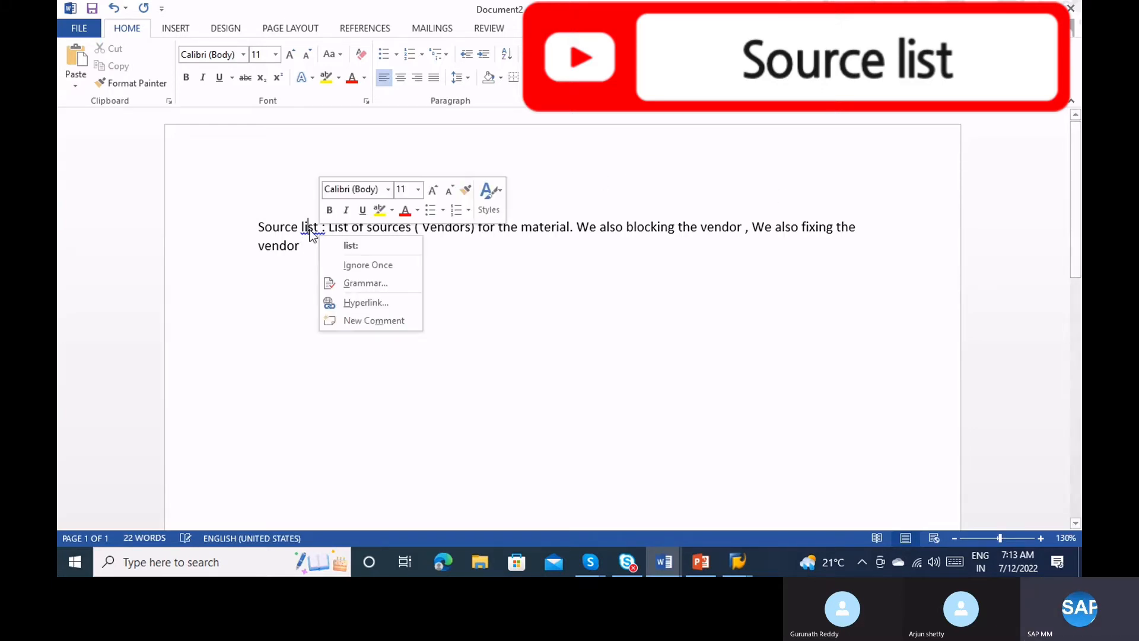
pyautogui.click(347, 246)
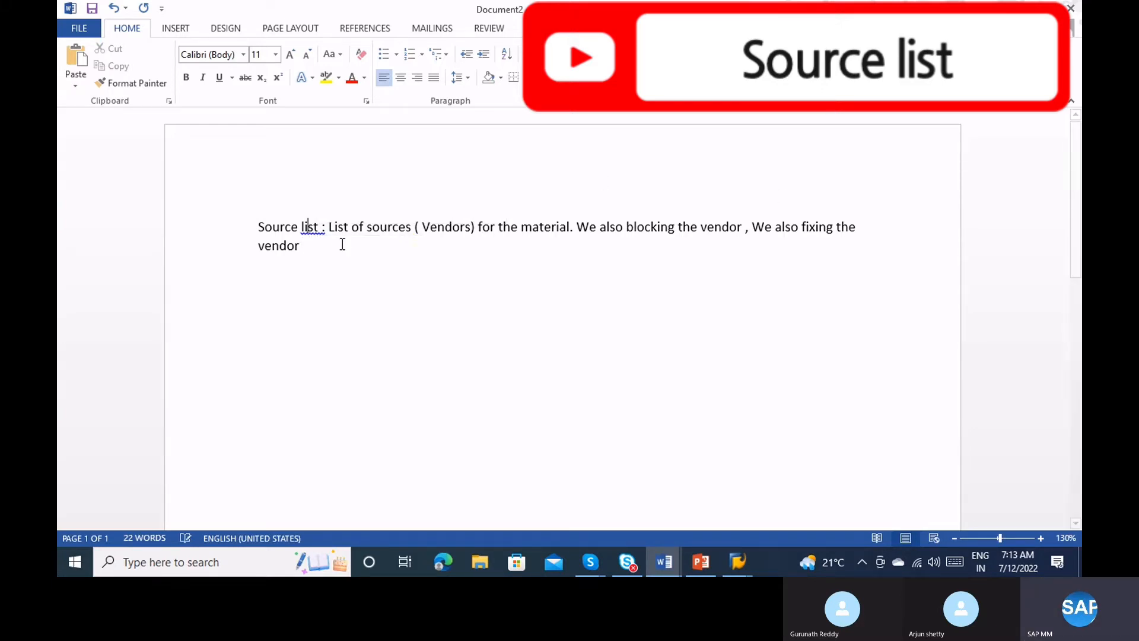
pyautogui.rightClick(451, 225)
pyautogui.click(508, 246)
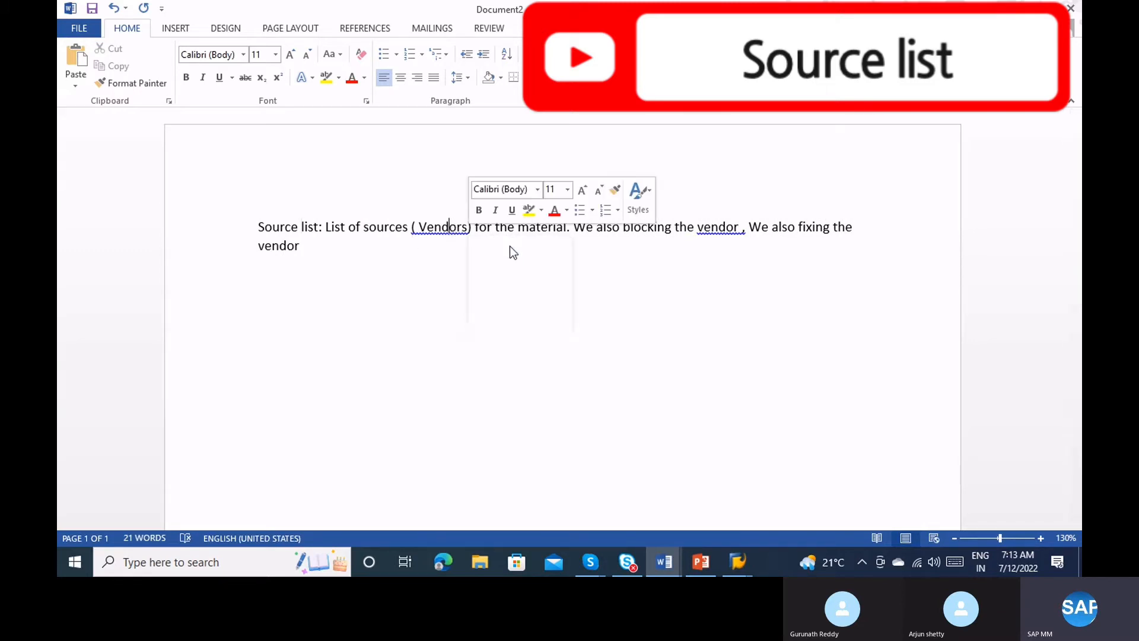
pyautogui.rightClick(738, 236)
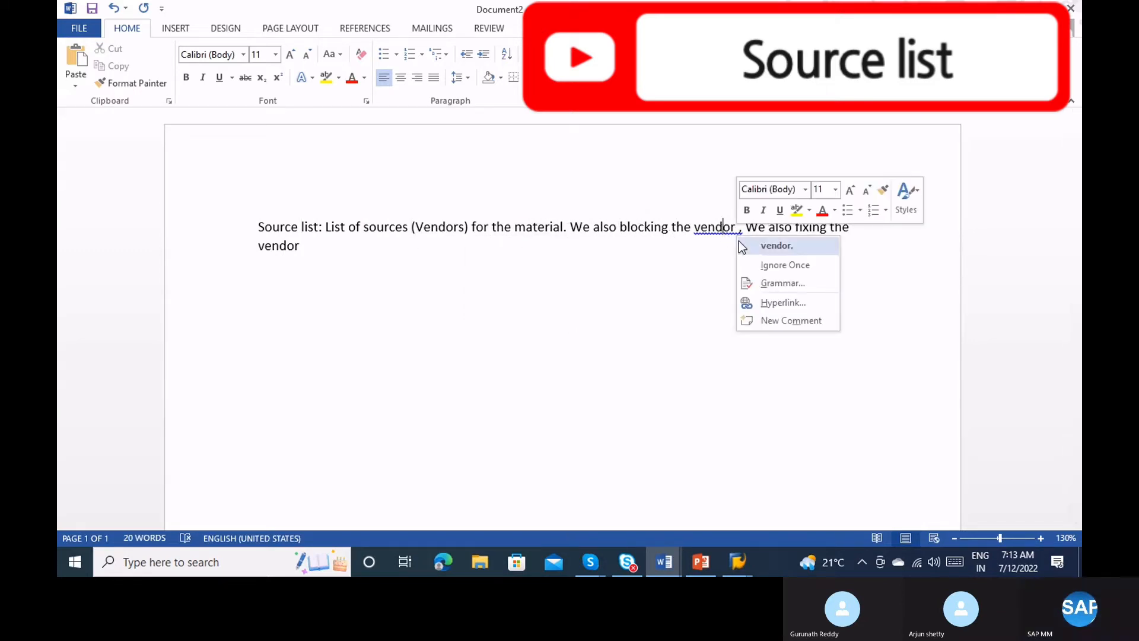
pyautogui.click(741, 246)
# Add a new line 'ME01 - Maintain source list' below the note.
pyautogui.click(336, 244)
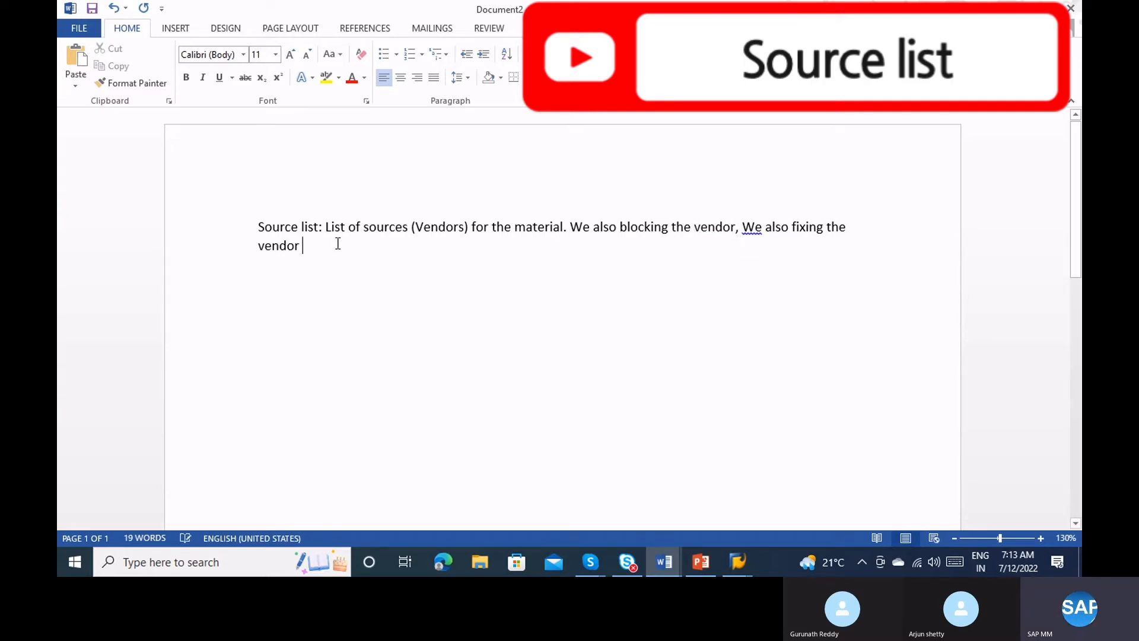
pyautogui.press('Return')
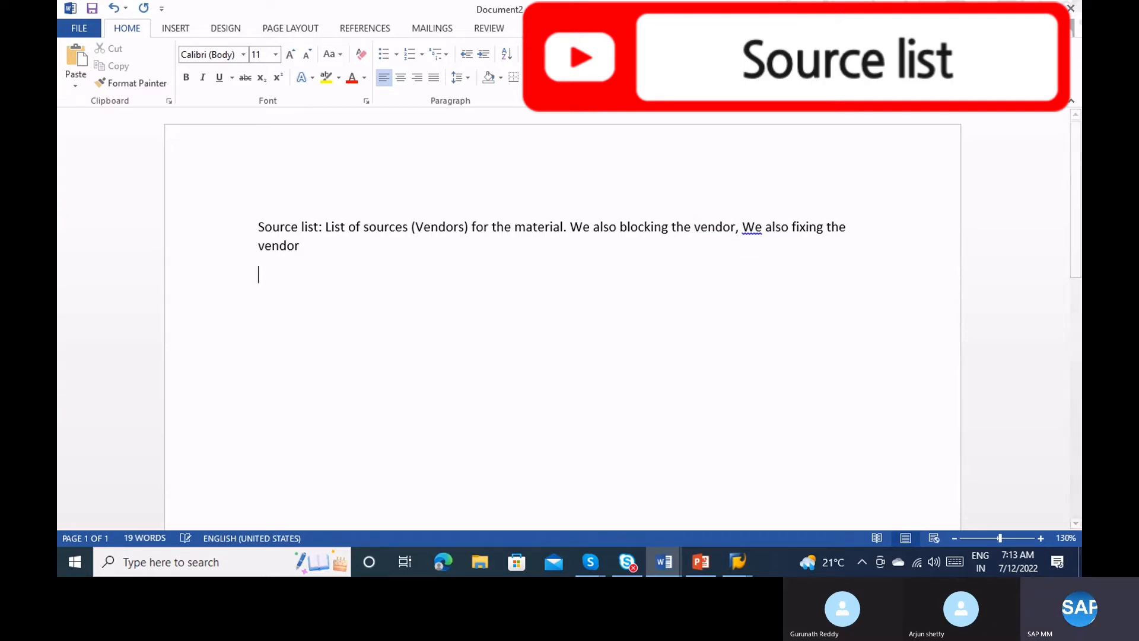
pyautogui.write('ME01')
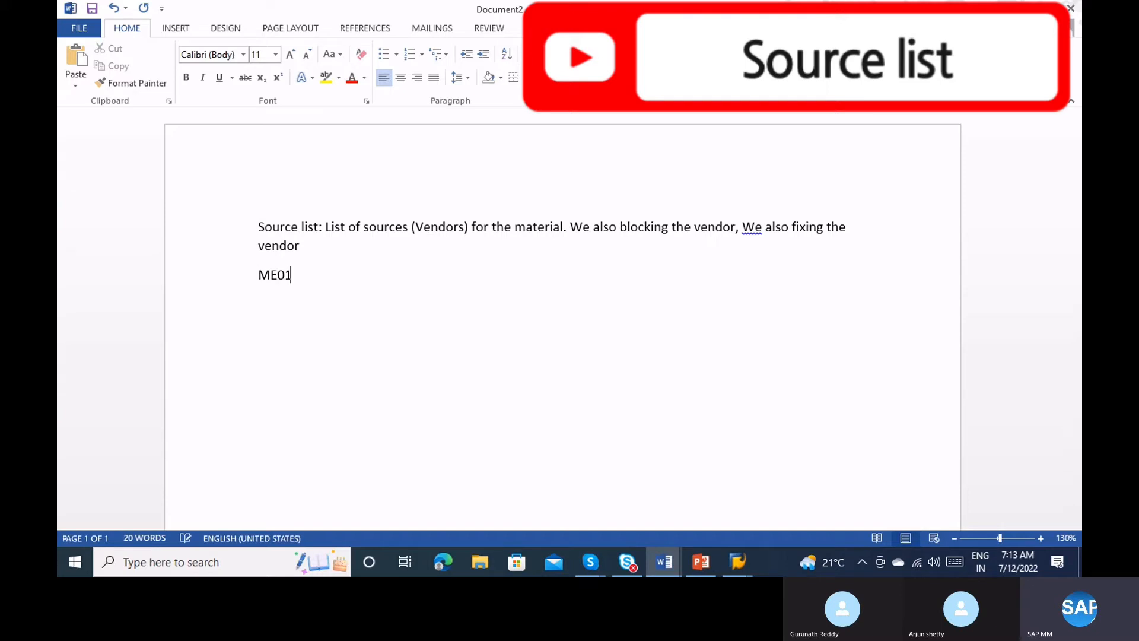
pyautogui.write(' -')
pyautogui.write(' Maint')
pyautogui.write('ain source')
pyautogui.write(' list')
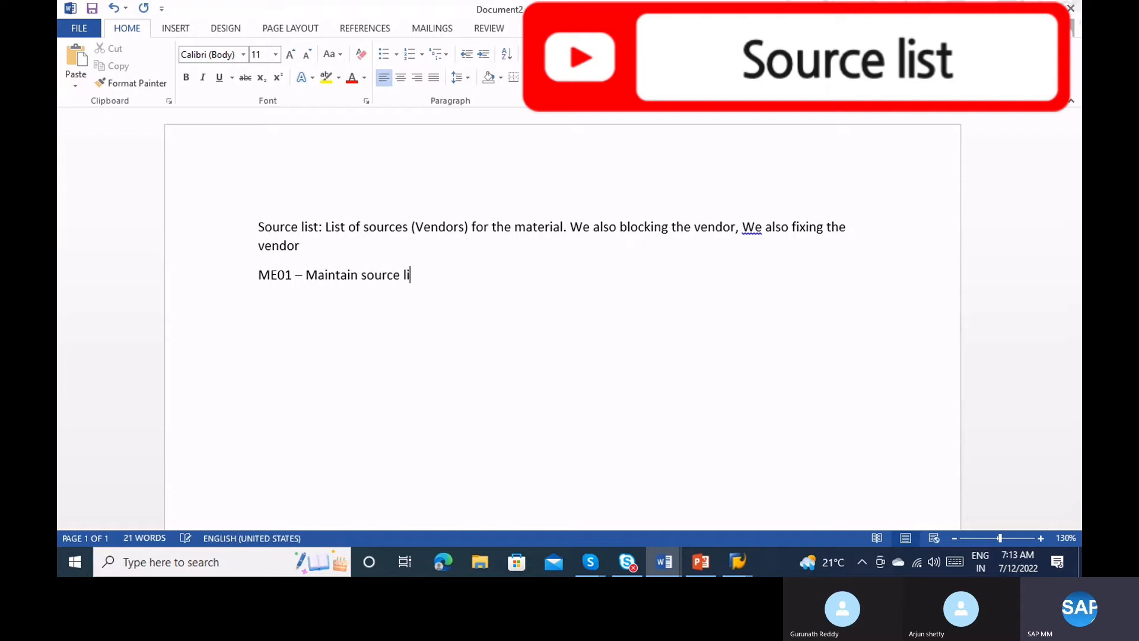
pyautogui.press('Return')
pyautogui.hotkey('alt', 'Tab')
pyautogui.hotkey('alt', 'Tab')
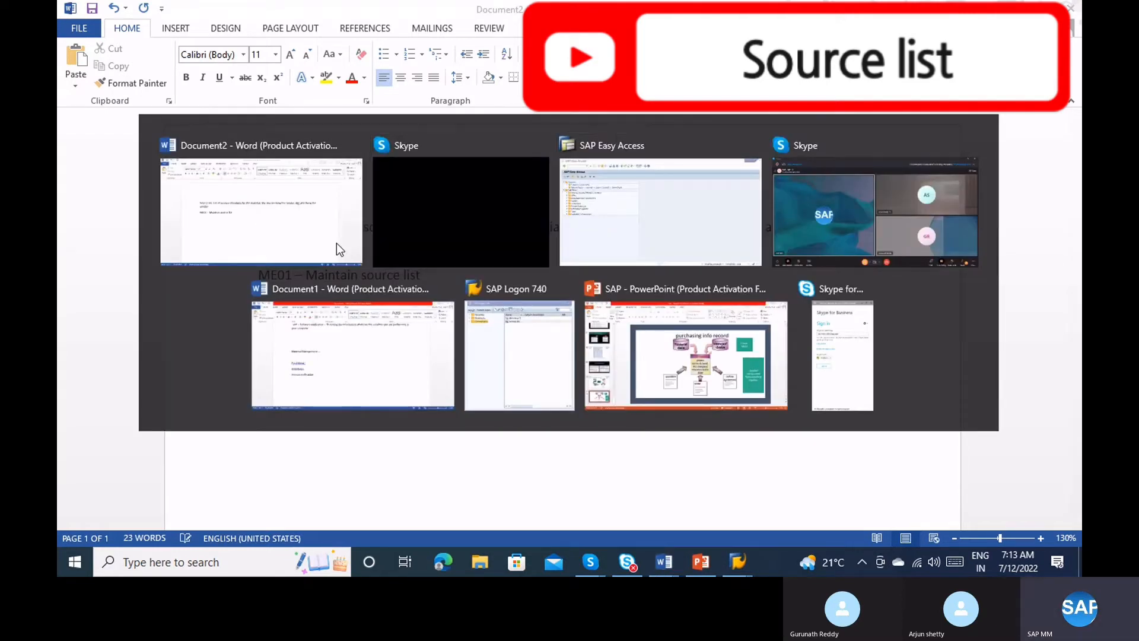
# Run ME01 for material 2 in plant 1100 and continue to the source list overview.
pyautogui.write('ME01')
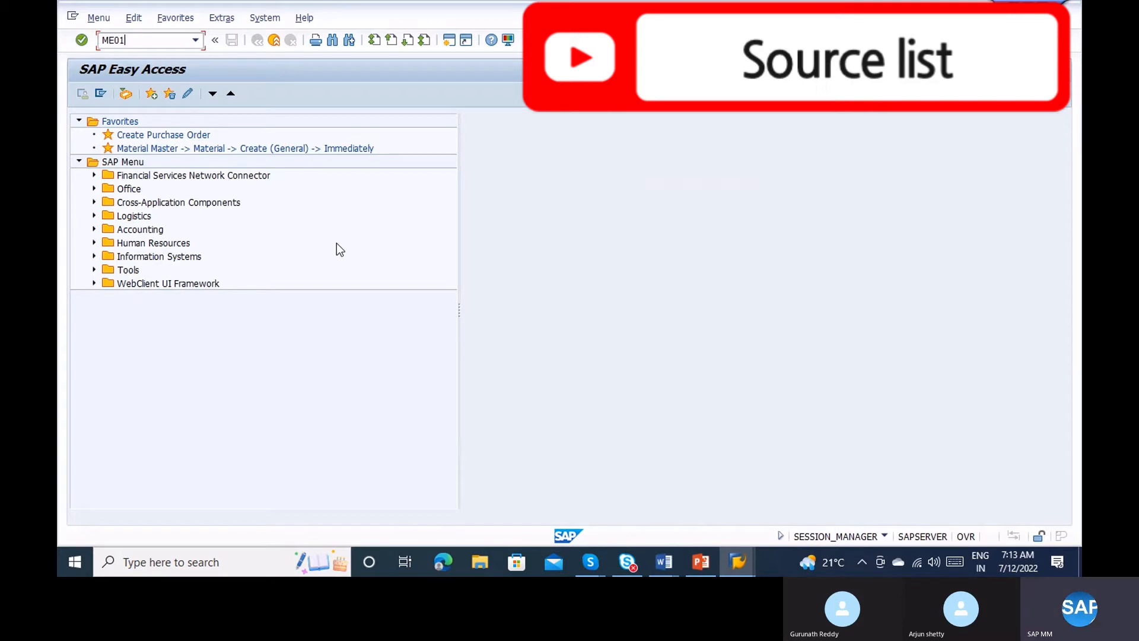
pyautogui.press('Return')
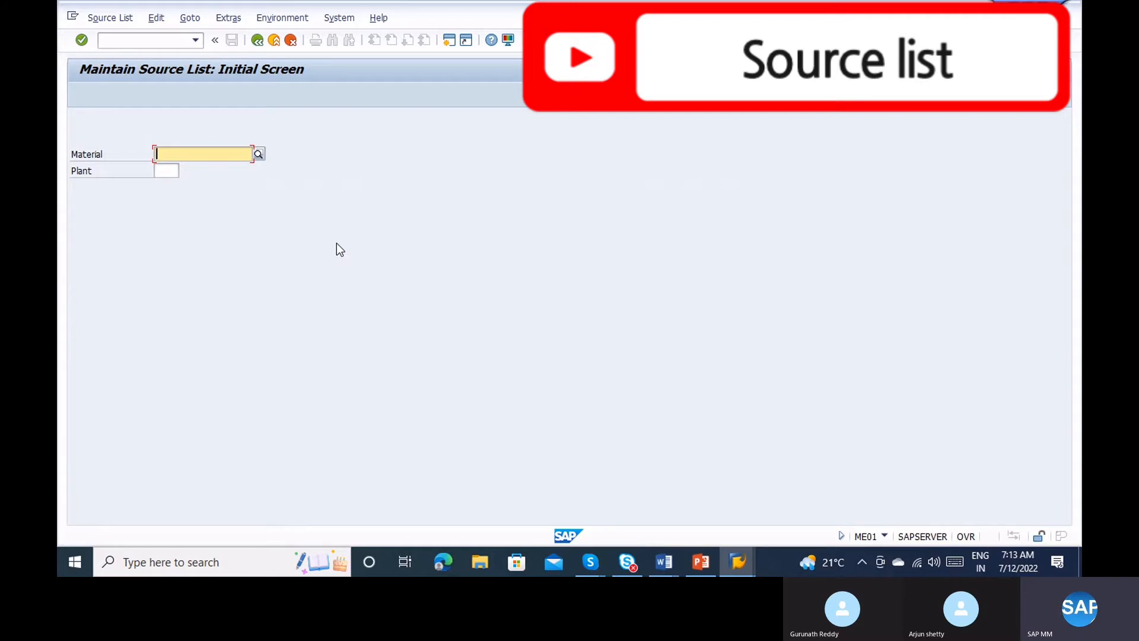
pyautogui.write('2')
pyautogui.press('Tab')
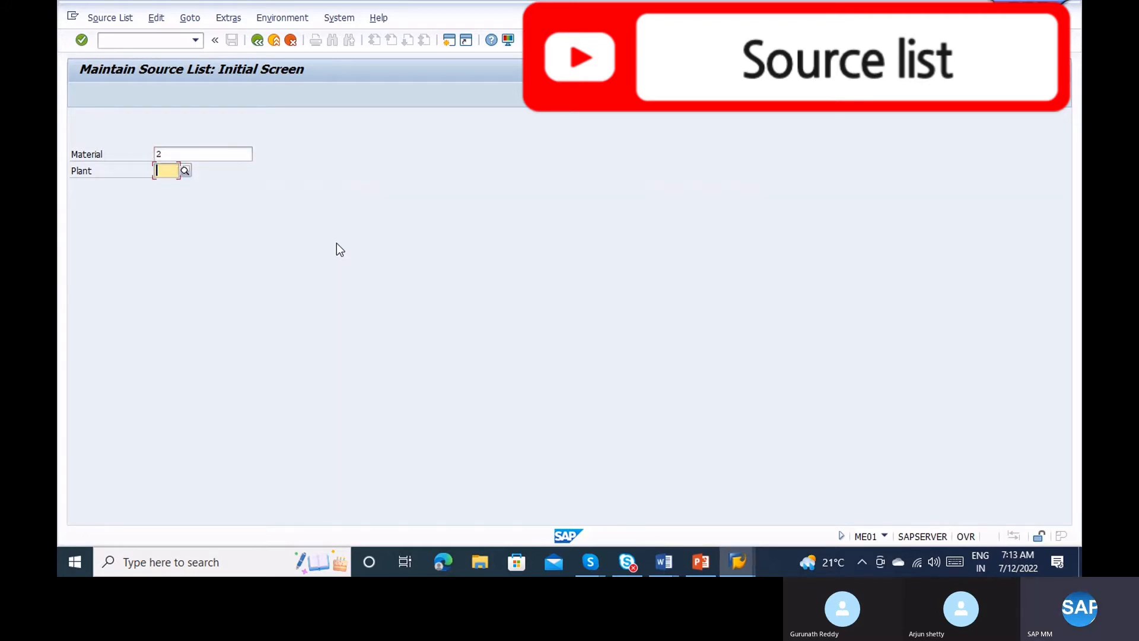
pyautogui.write('1100')
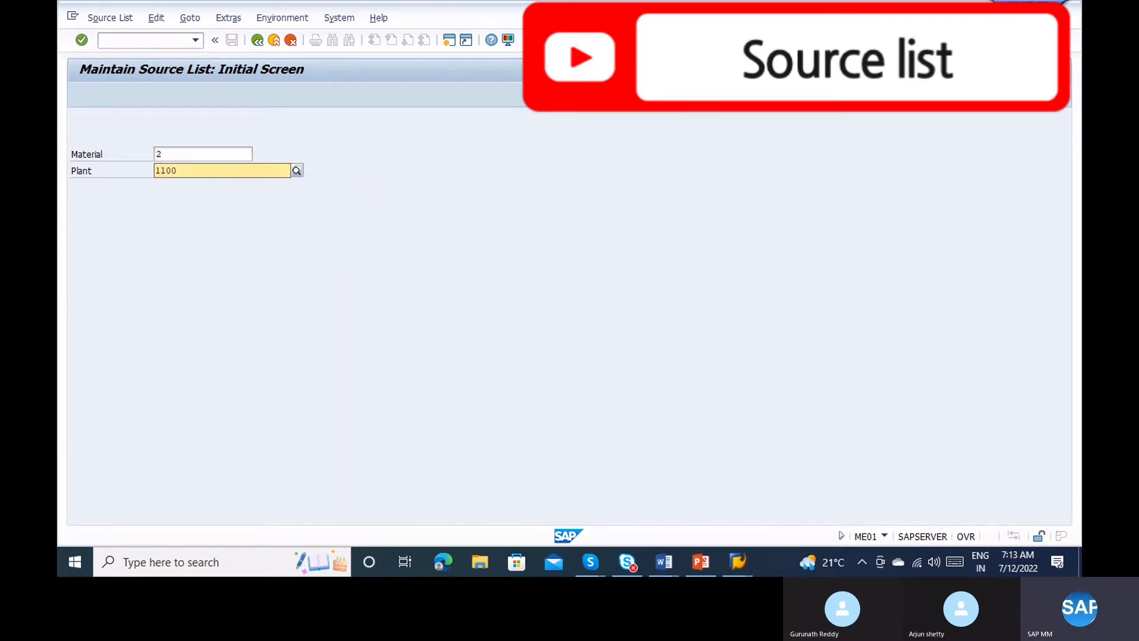
pyautogui.press('Return')
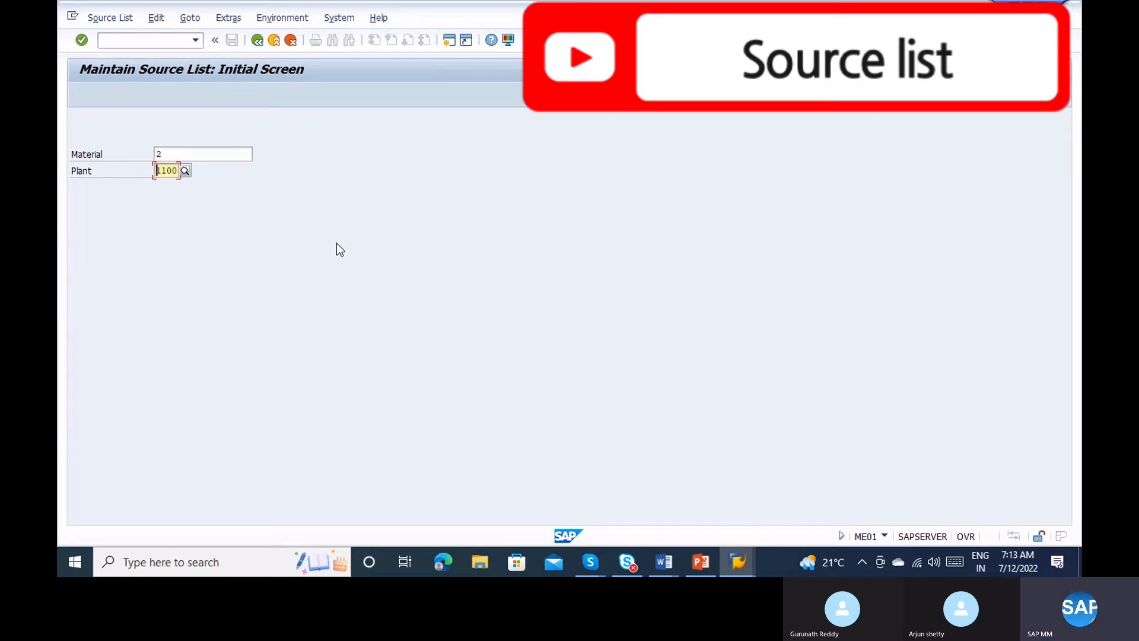
pyautogui.press('Return')
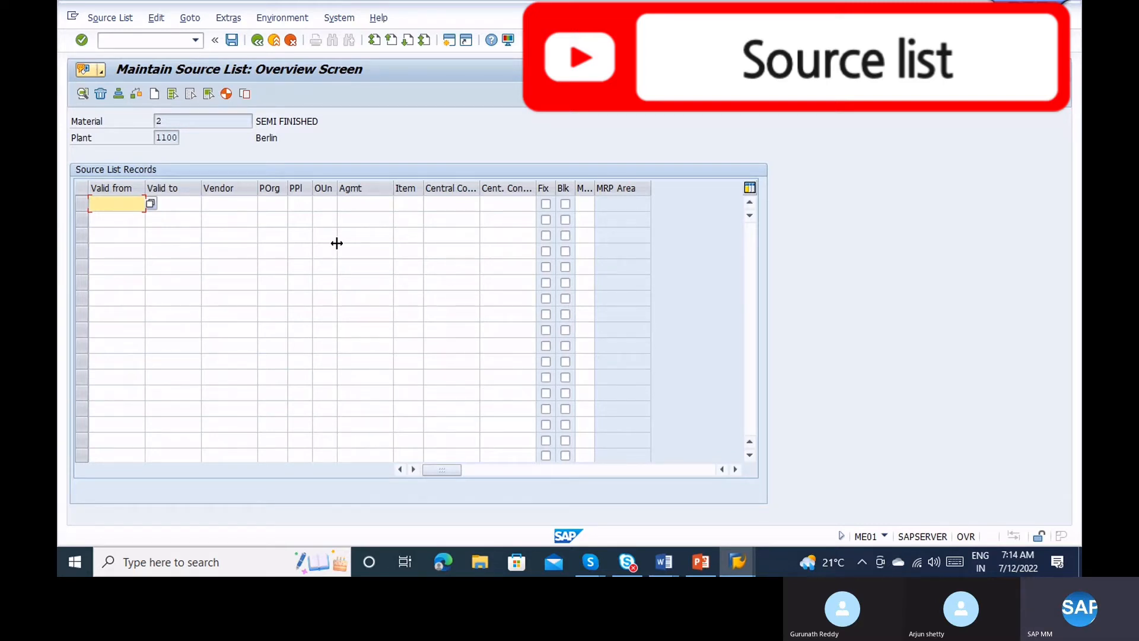
# Set the first record's validity from 11.07.2022 to 11.07.2023.
pyautogui.click(152, 204)
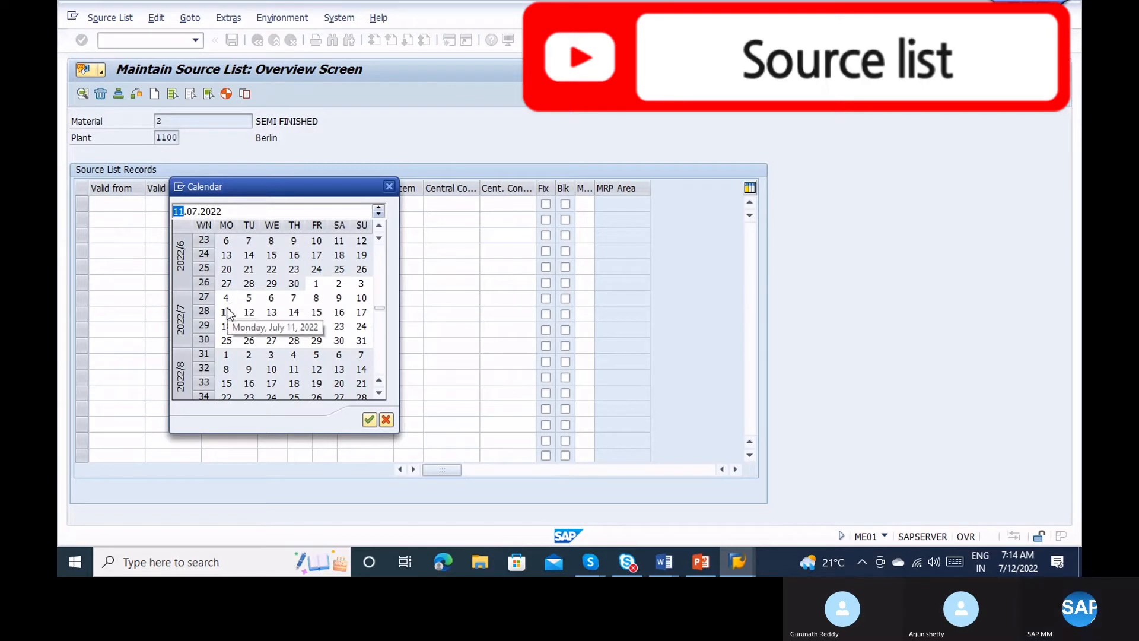
pyautogui.doubleClick(226, 312)
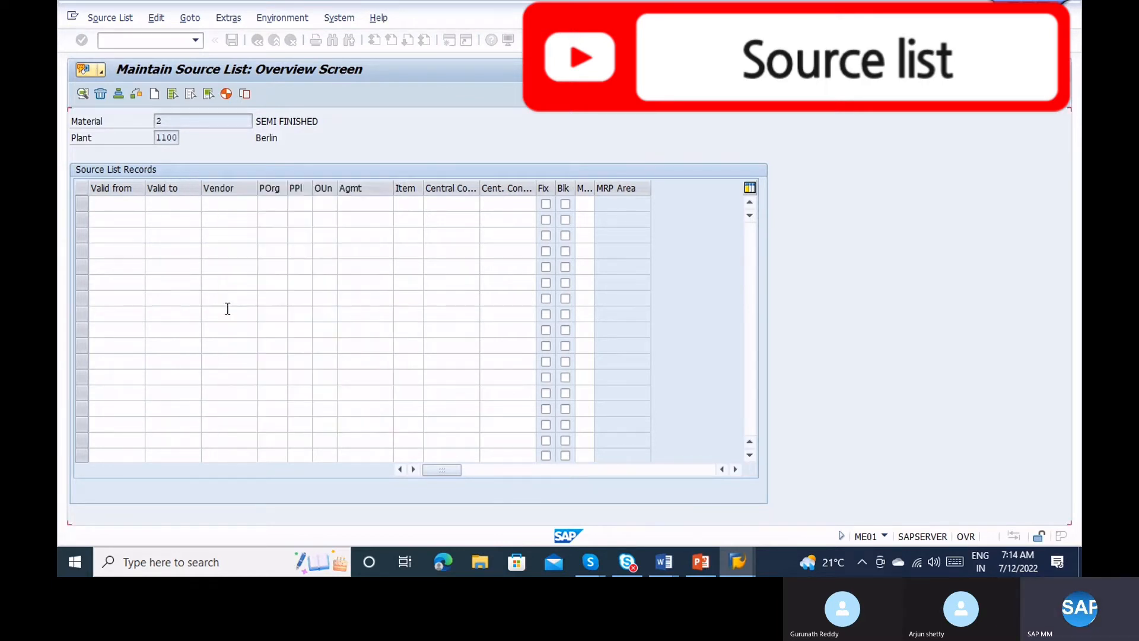
pyautogui.click(186, 203)
pyautogui.click(209, 204)
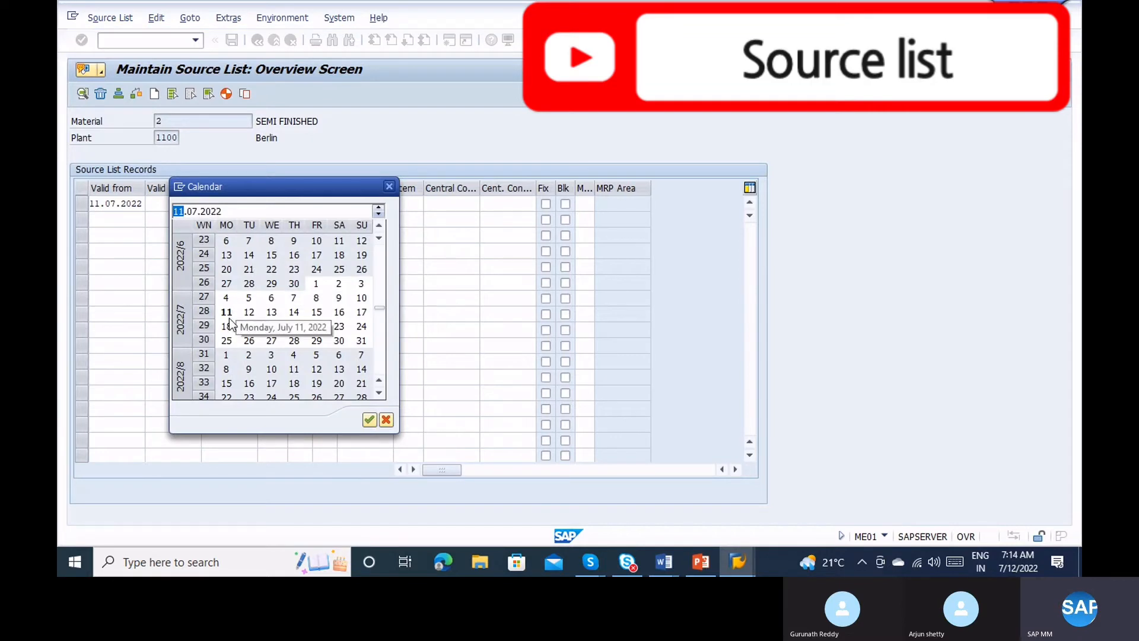
pyautogui.doubleClick(230, 317)
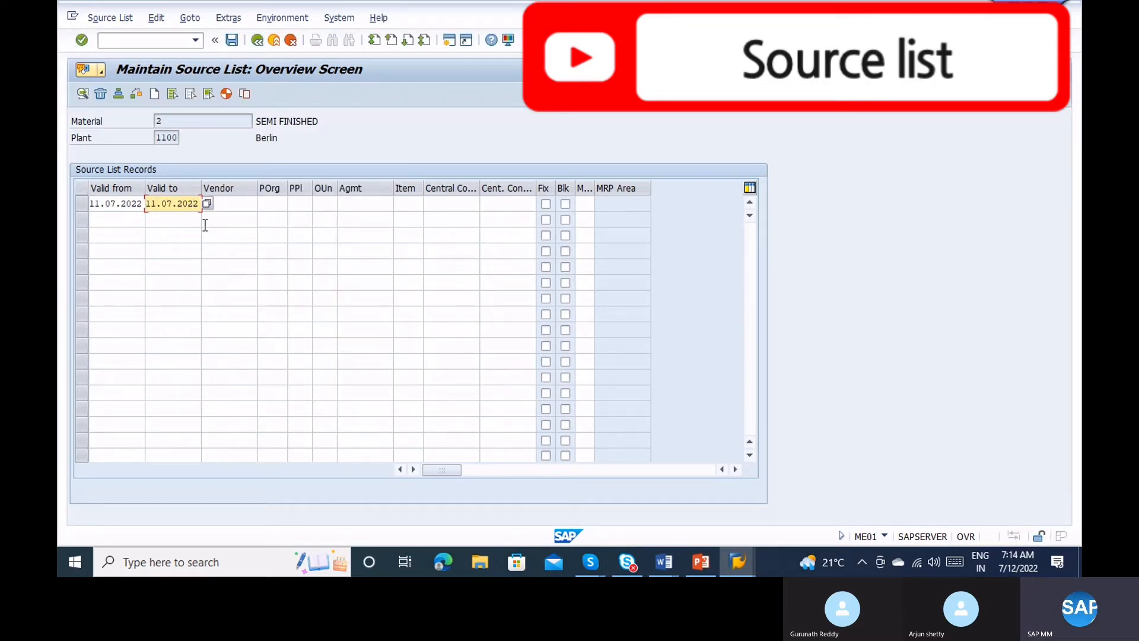
pyautogui.write('3')
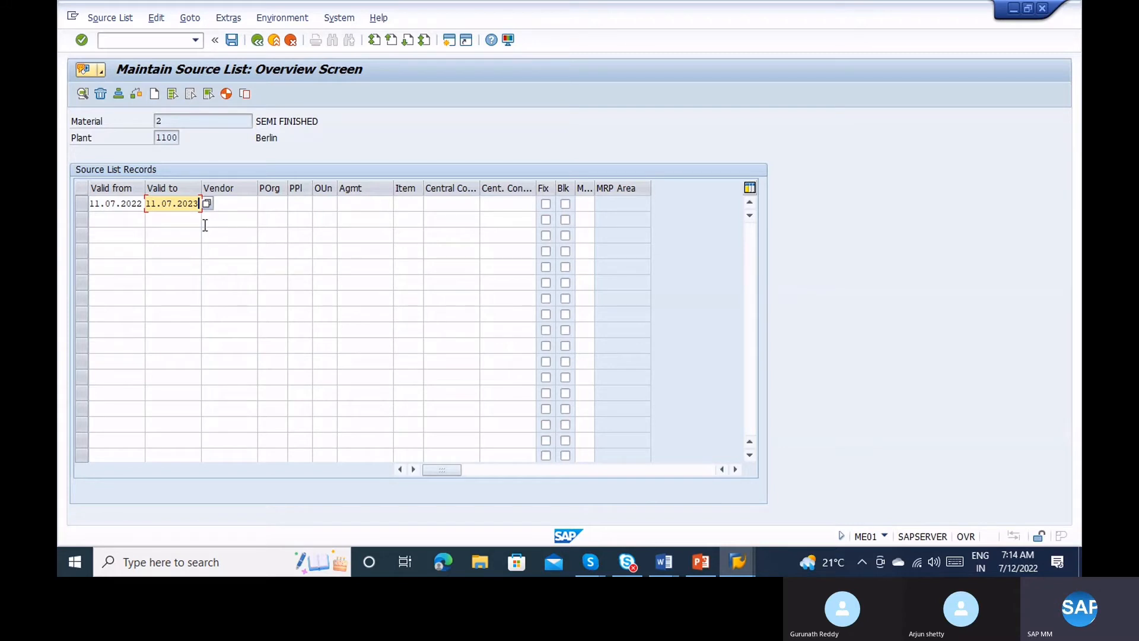
pyautogui.press('Tab')
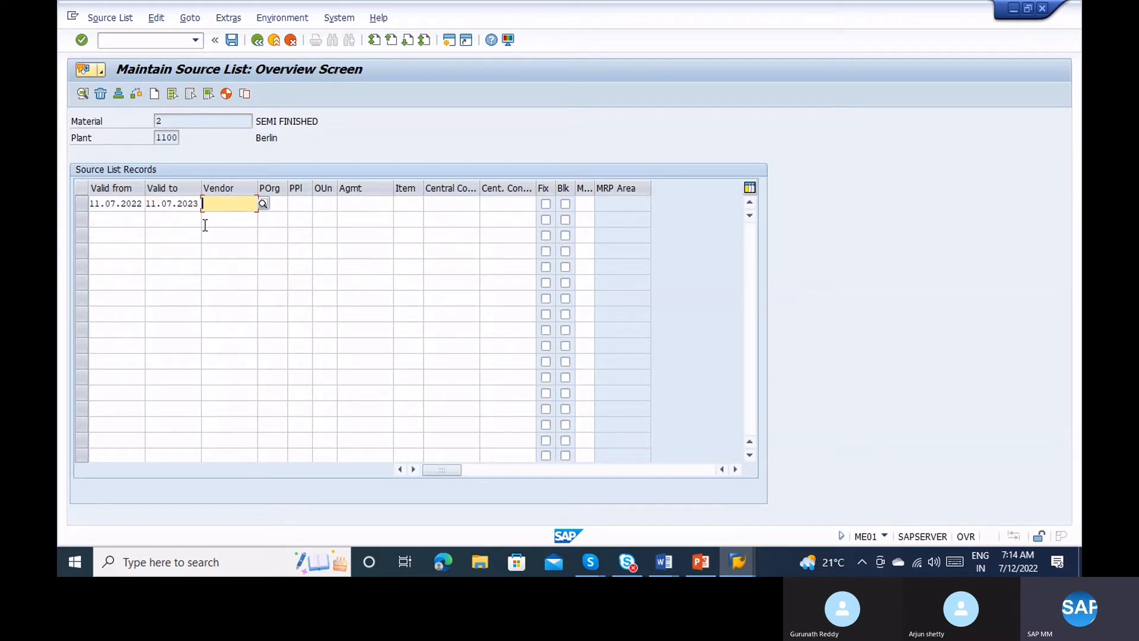
# Enter vendor 1000 in the first source list record.
pyautogui.write('1000')
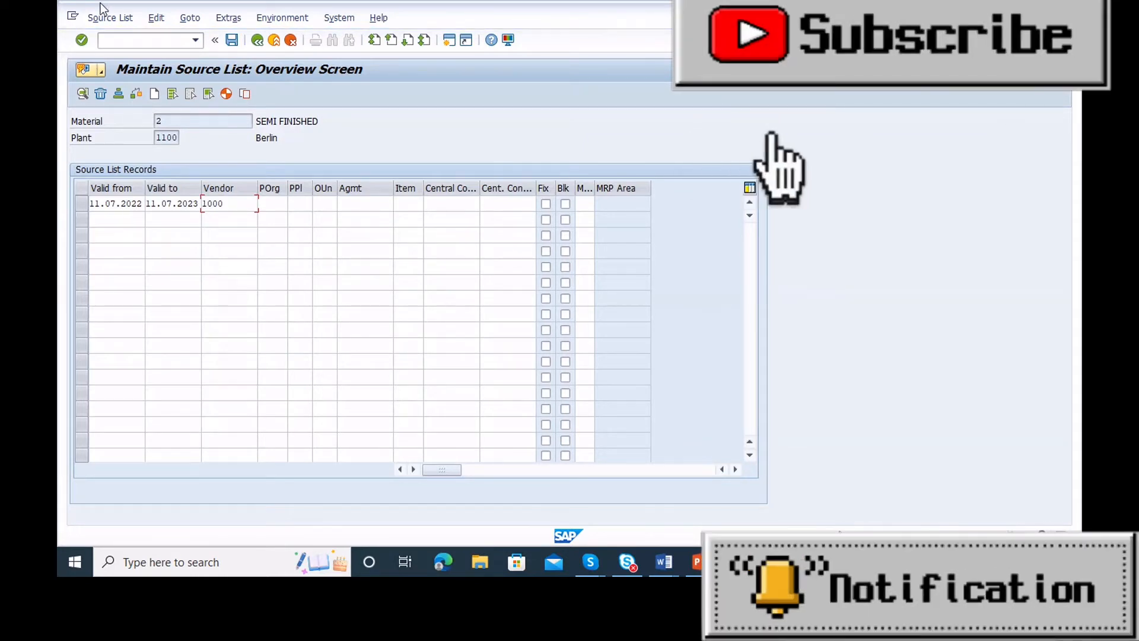
# Start a second SAP session and run ME01 through to the source list overview for material 2.
pyautogui.click(74, 18)
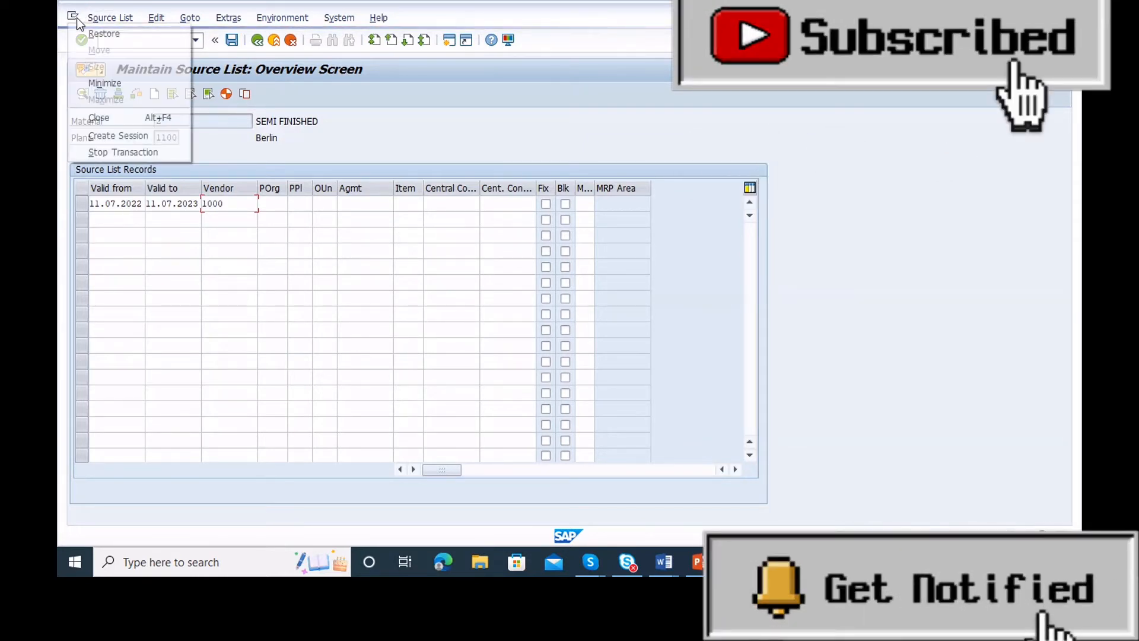
pyautogui.click(108, 136)
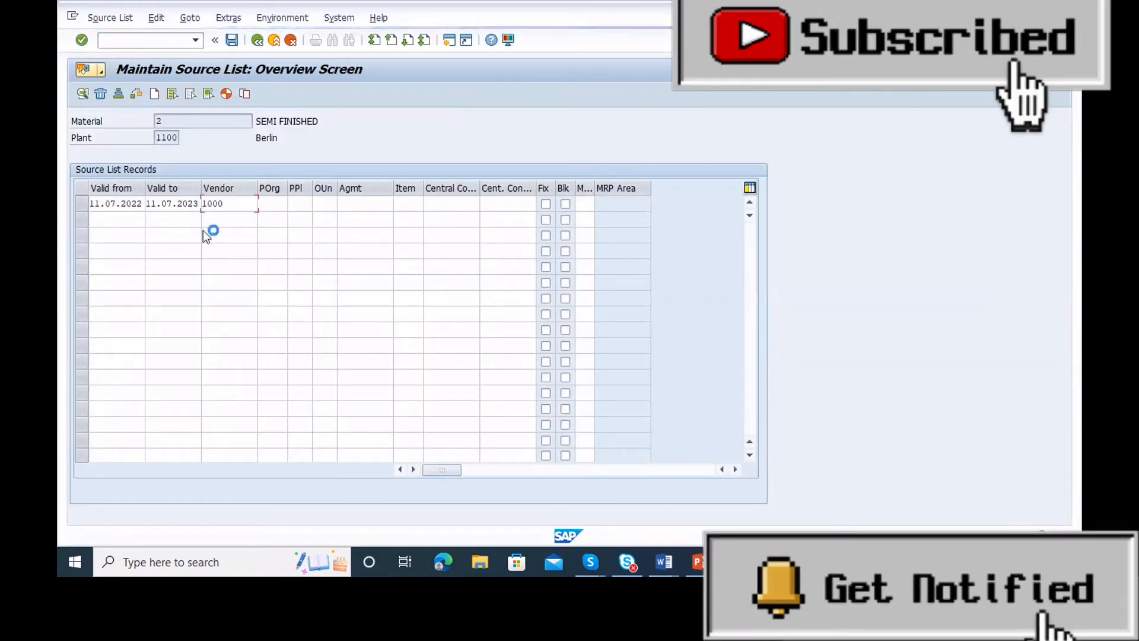
pyautogui.write('me')
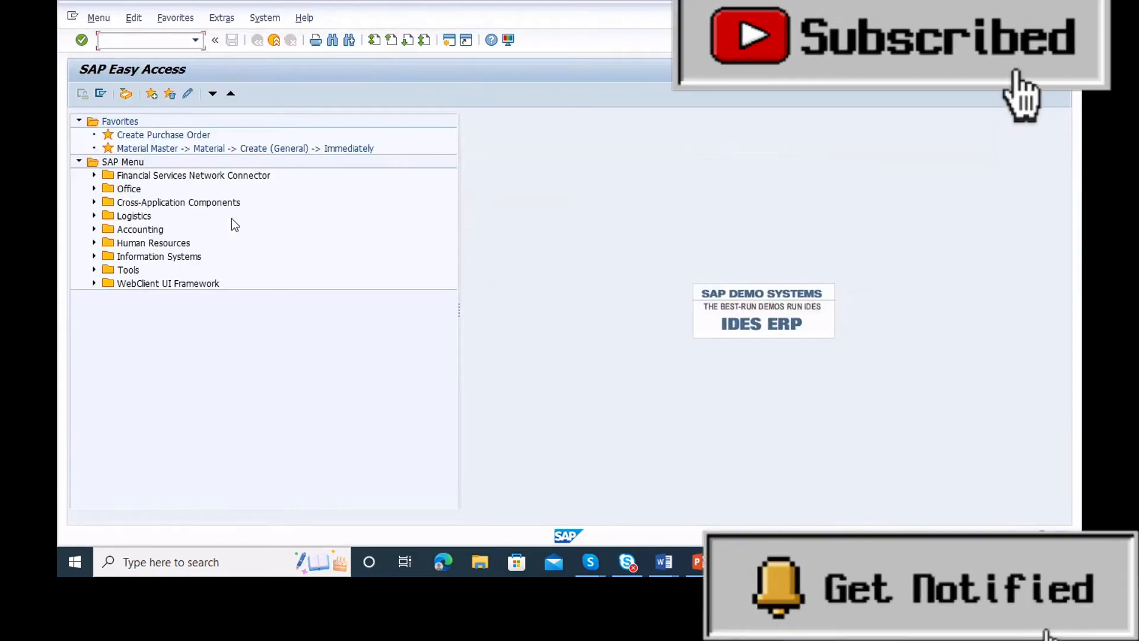
pyautogui.write('01')
pyautogui.press('Return')
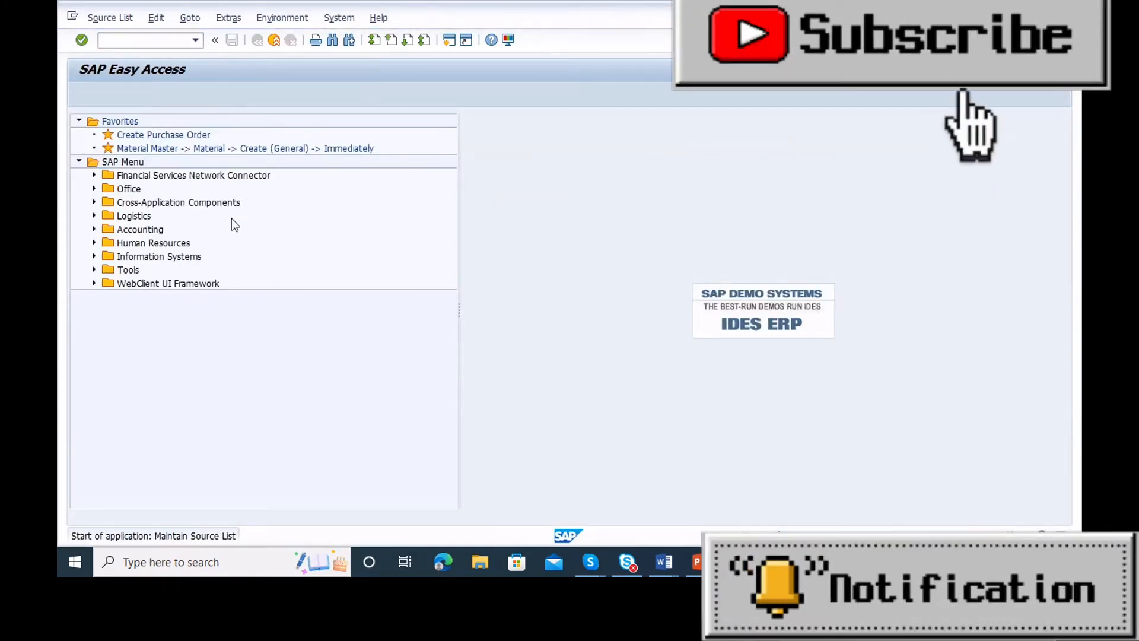
pyautogui.press('Return')
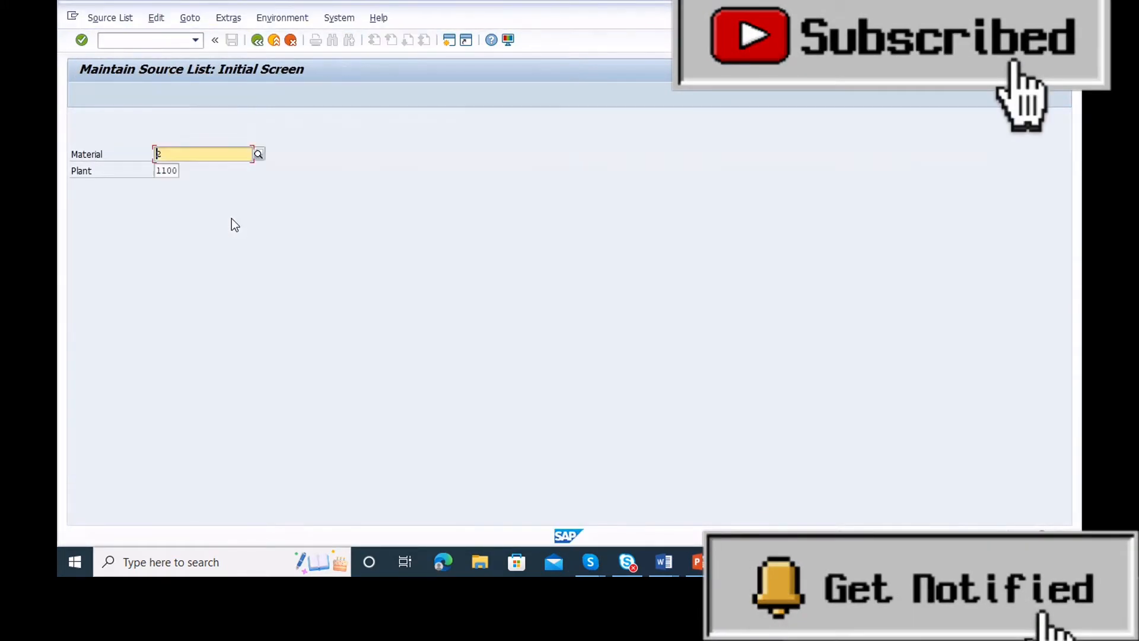
pyautogui.press('Return')
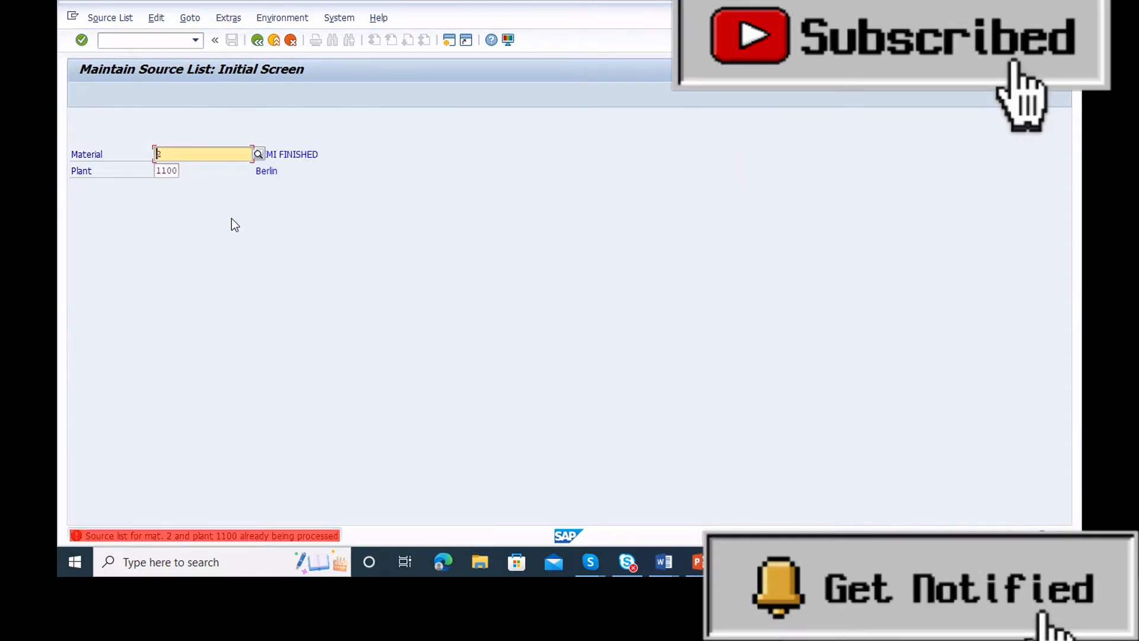
pyautogui.click(257, 39)
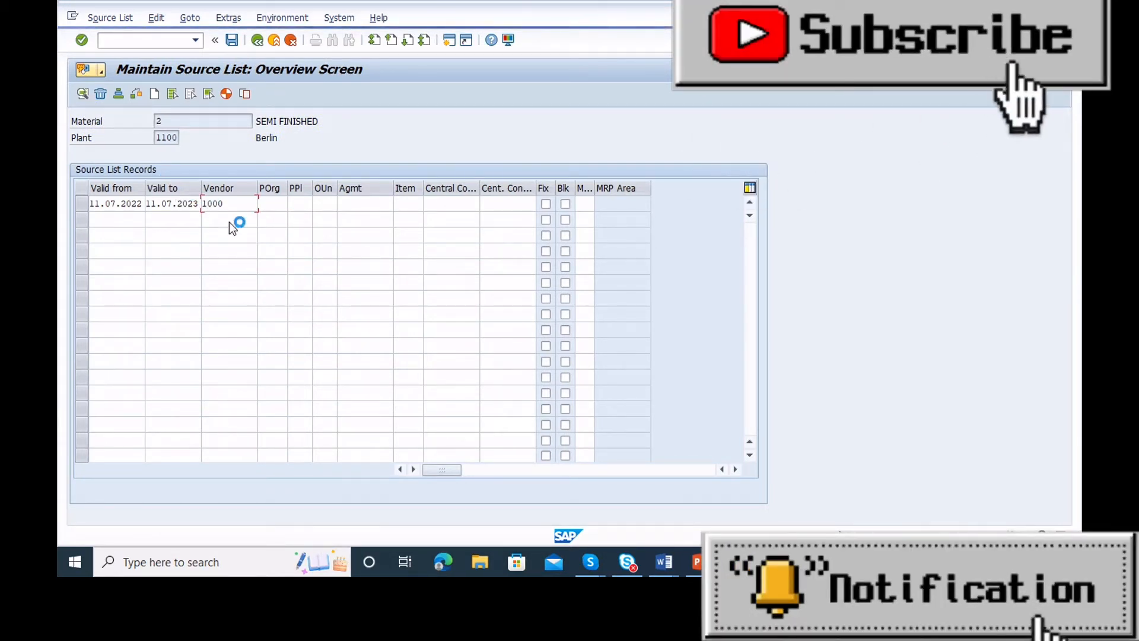
# Reset the current transaction and restart ME01.
pyautogui.click(72, 17)
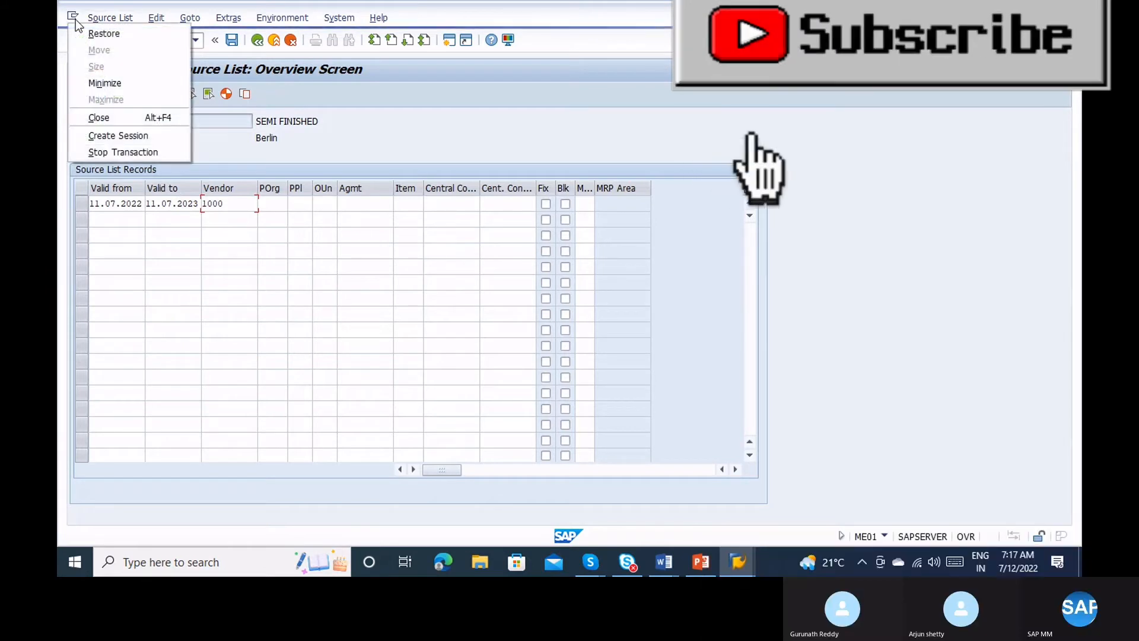
pyautogui.click(122, 152)
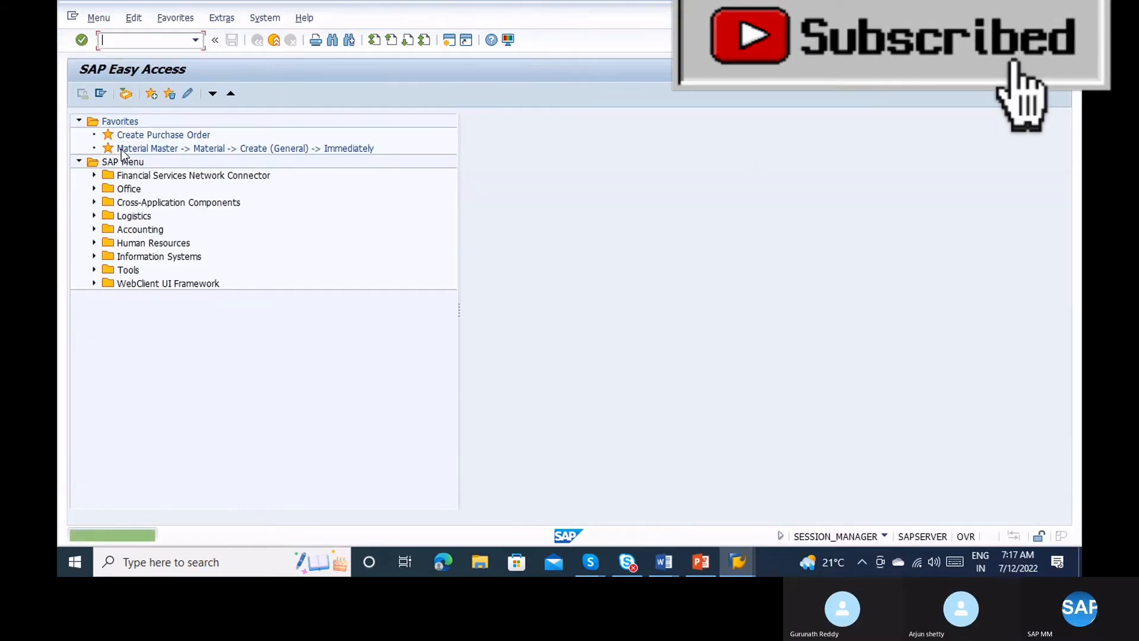
pyautogui.write('me')
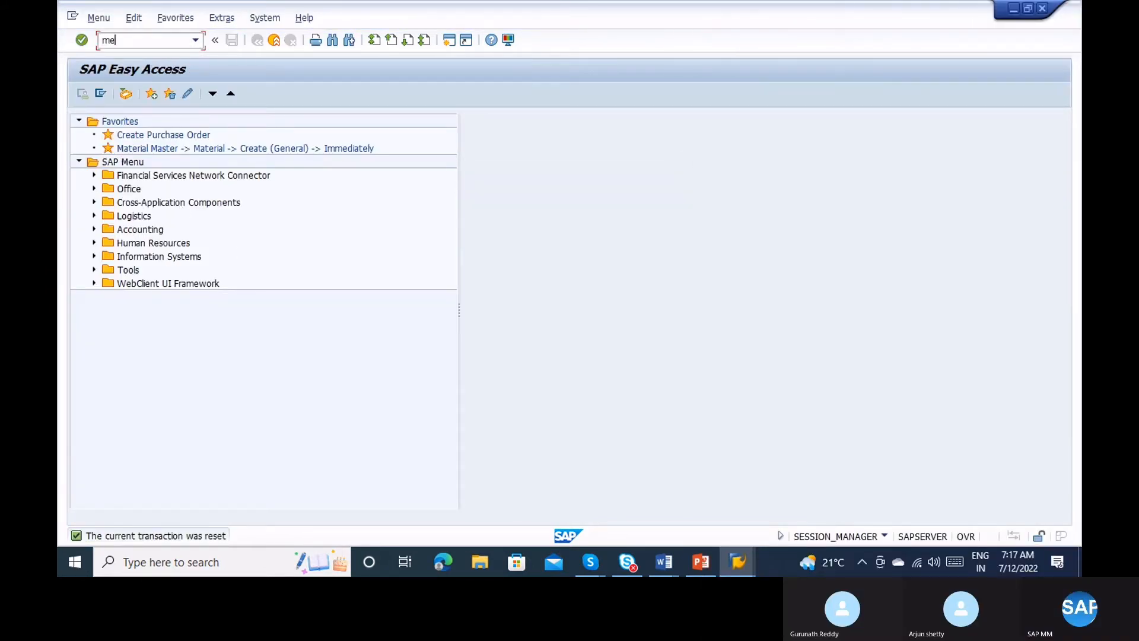
pyautogui.write('01')
pyautogui.press('Return')
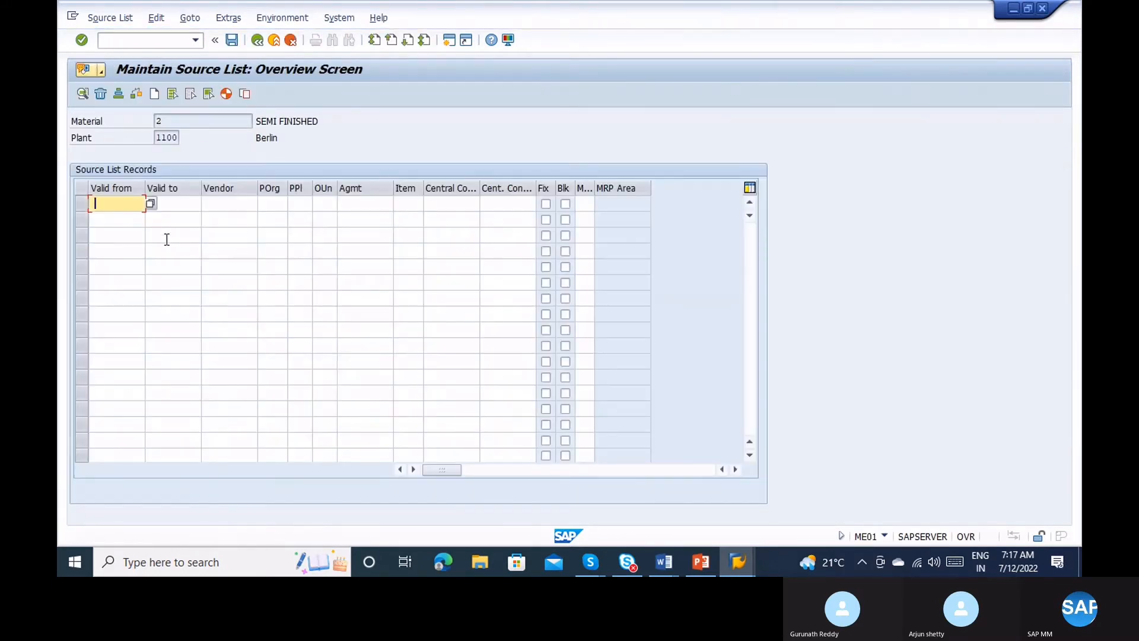
# Set the first record's valid-from and valid-to dates to 11.07.2022.
pyautogui.click(152, 205)
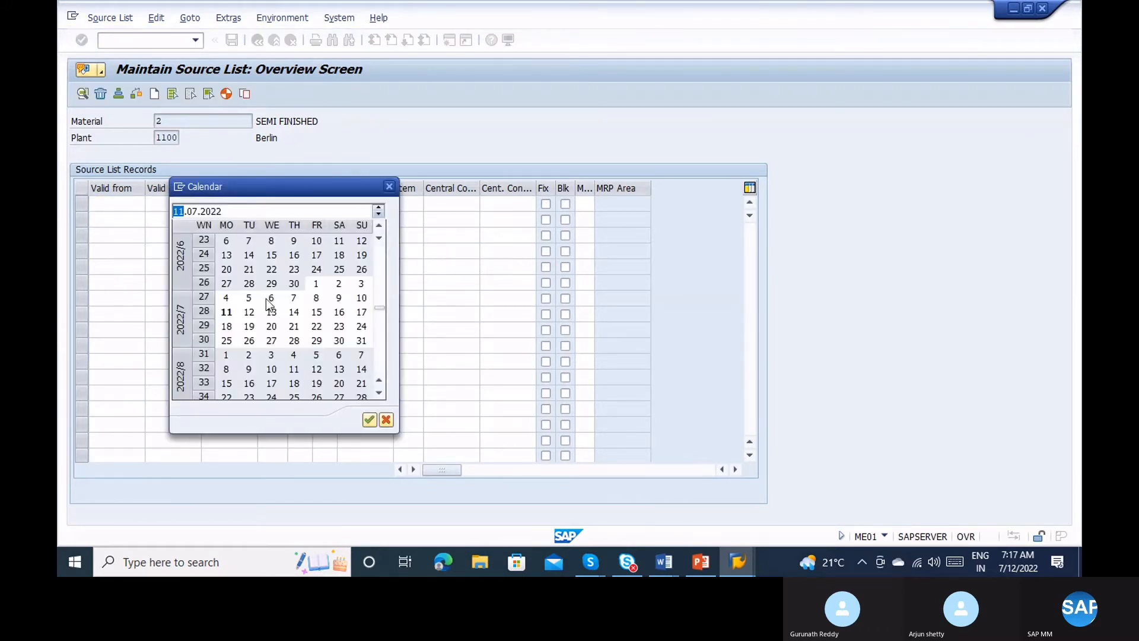
pyautogui.doubleClick(225, 311)
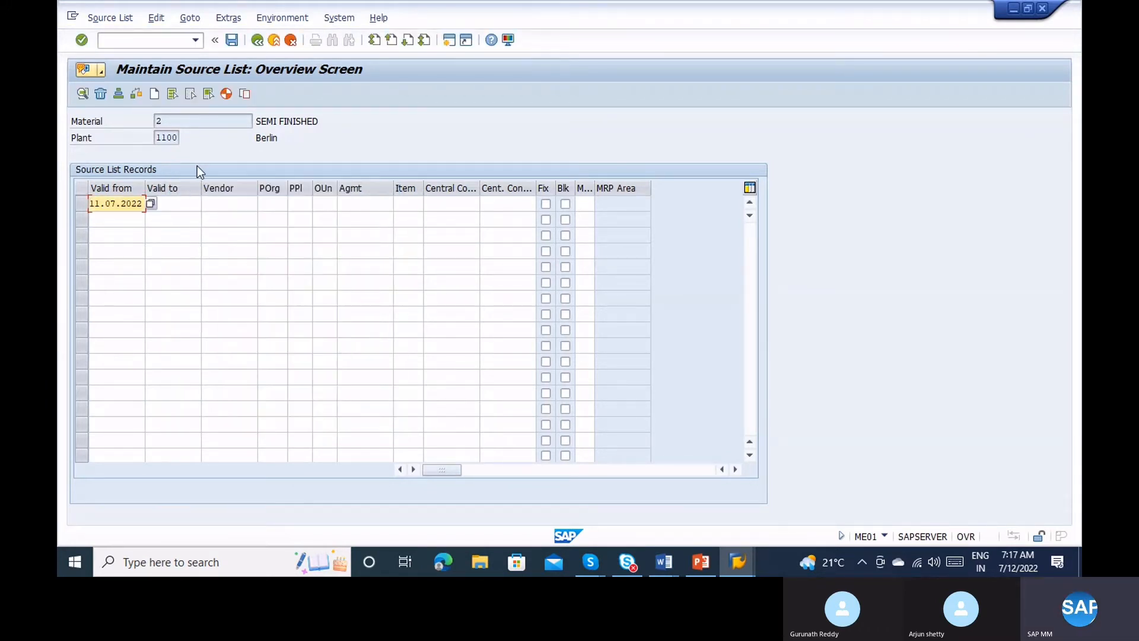
pyautogui.click(171, 205)
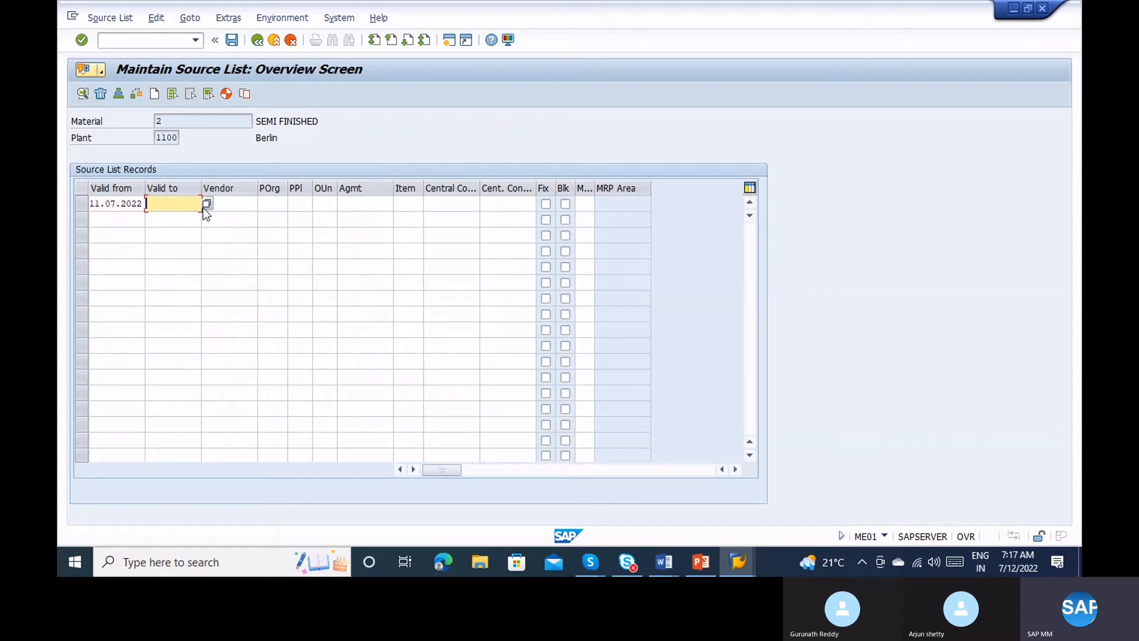
pyautogui.click(206, 203)
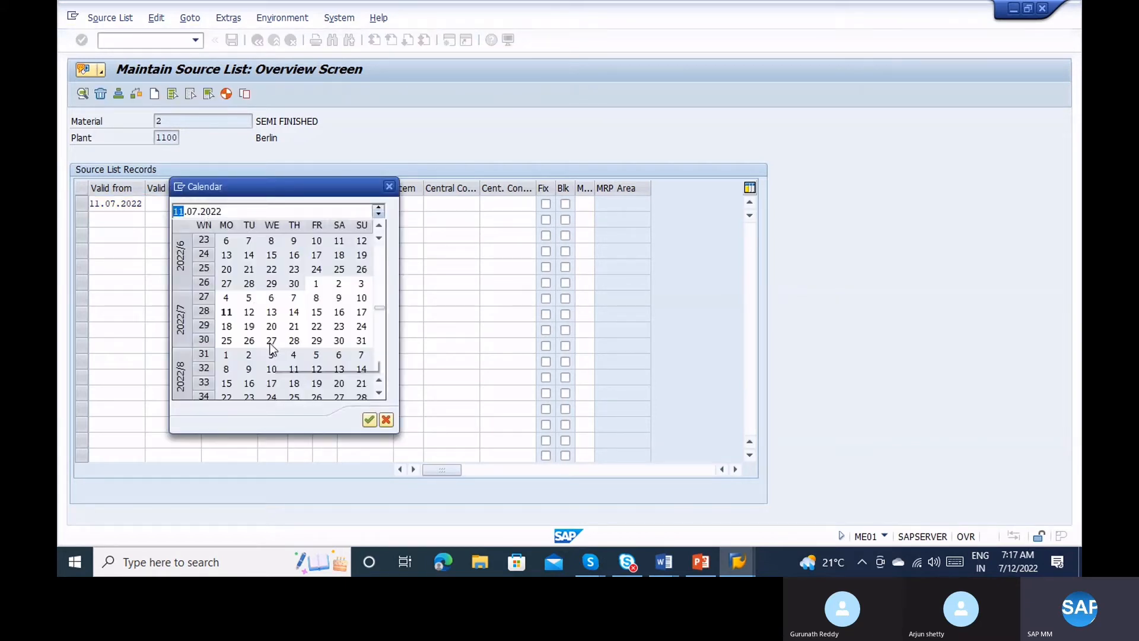
pyautogui.doubleClick(226, 311)
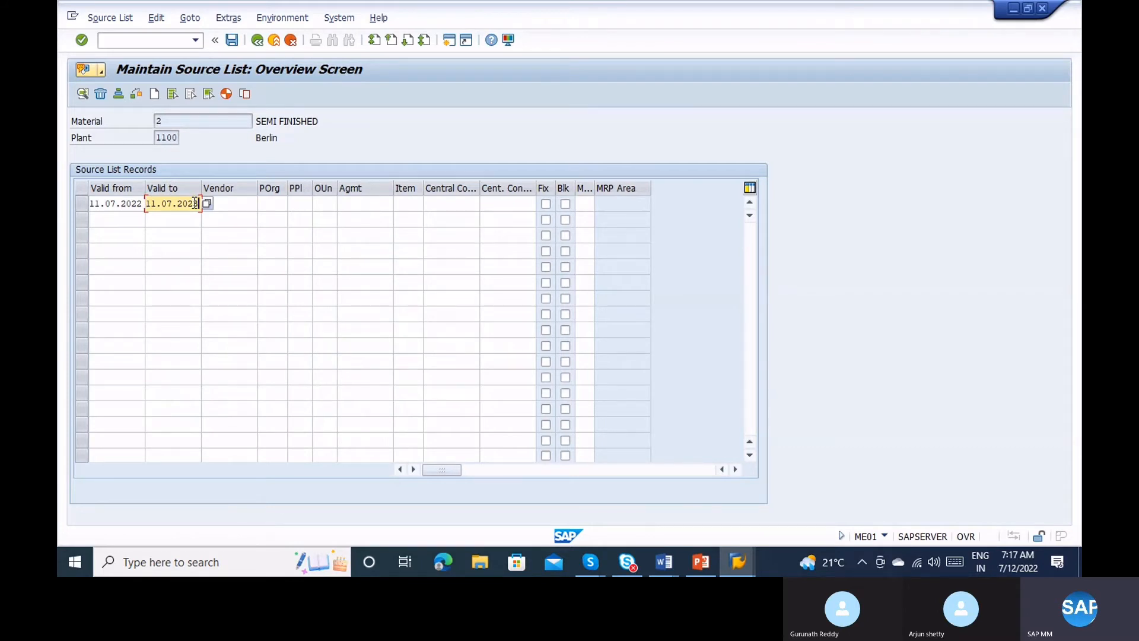
# Fill in vendor 1000 and purchasing organization 1000 on the first record.
pyautogui.click(121, 198)
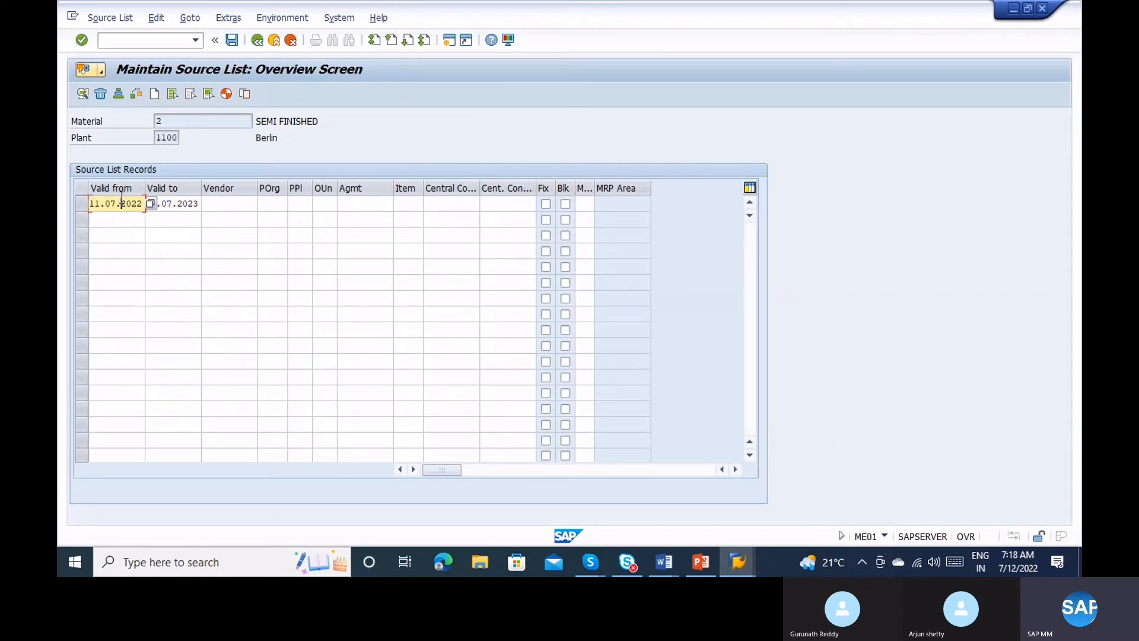
pyautogui.press('Tab')
pyautogui.press('Tab')
pyautogui.write('1000')
pyautogui.press('Tab')
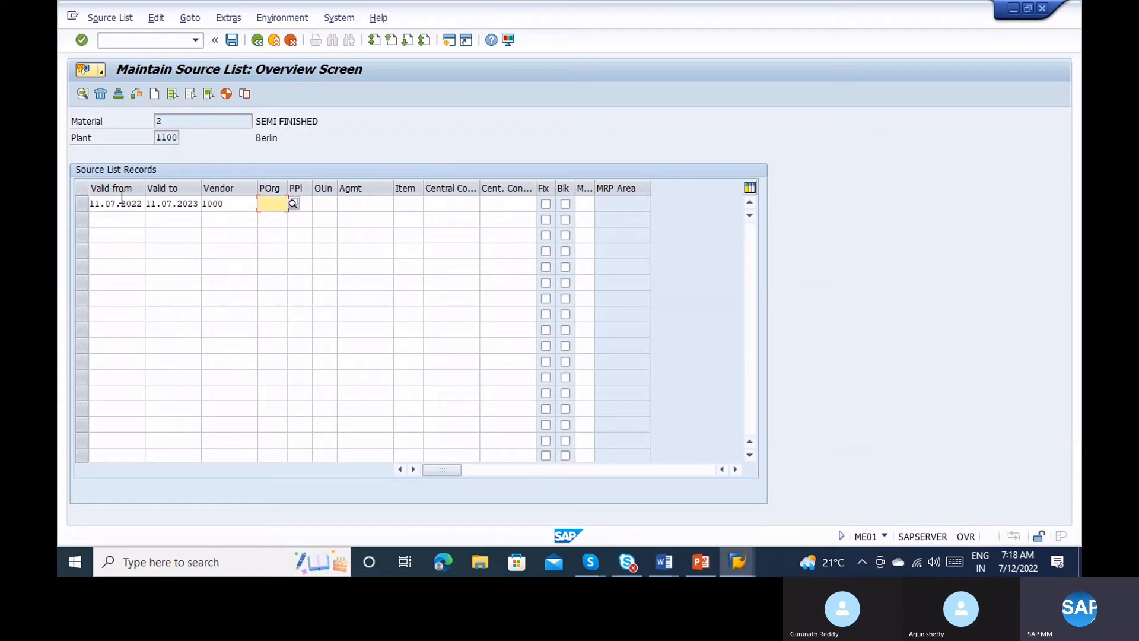
pyautogui.write('1000')
pyautogui.press('Tab')
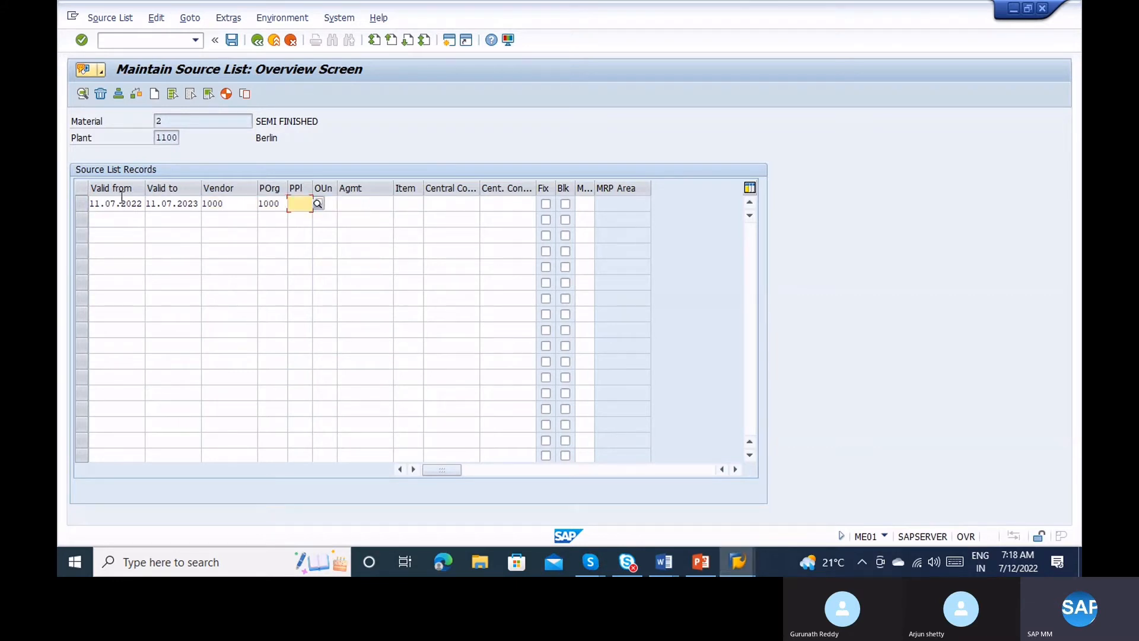
pyautogui.press('Tab')
pyautogui.press('Tab')
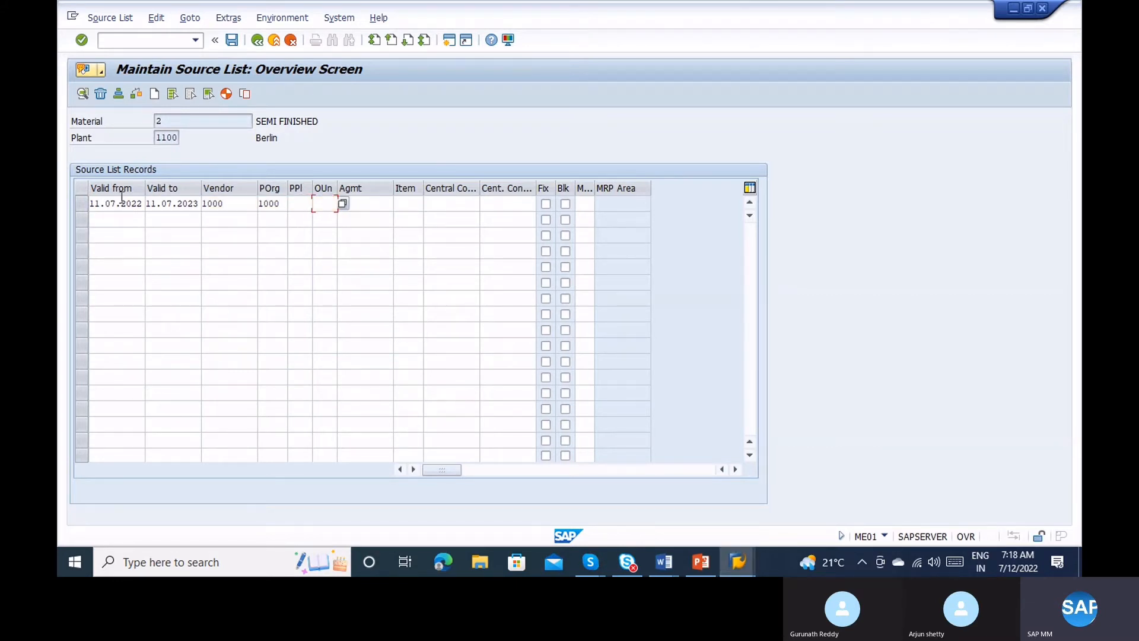
pyautogui.press('Tab')
pyautogui.press('Tab')
pyautogui.press('Tab')
pyautogui.press('Tab')
pyautogui.press('Tab')
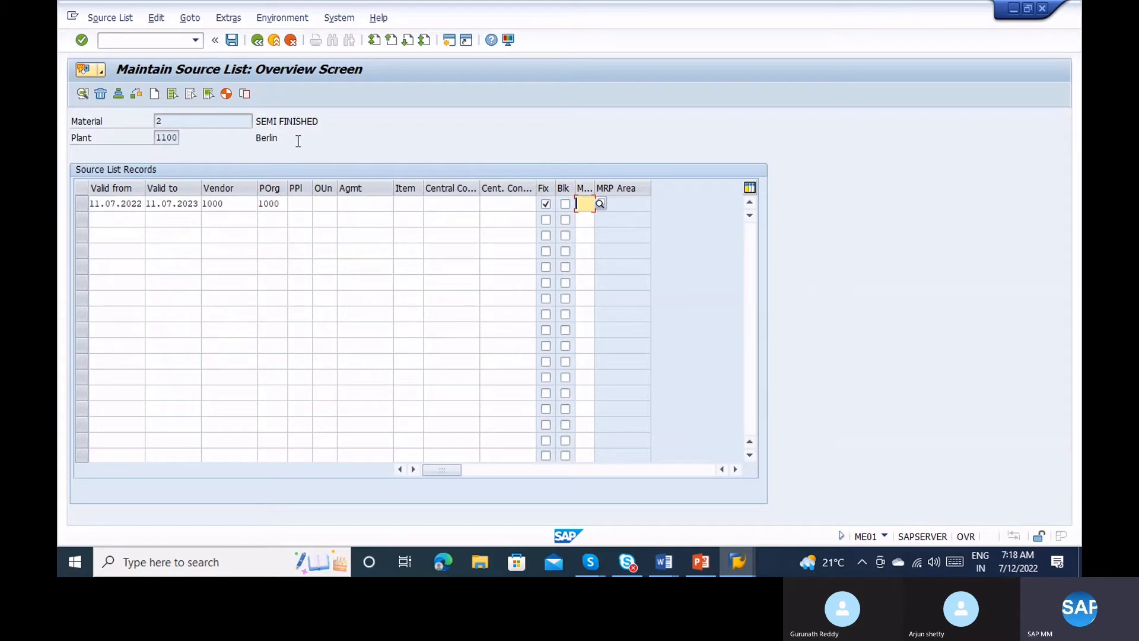
pyautogui.click(229, 200)
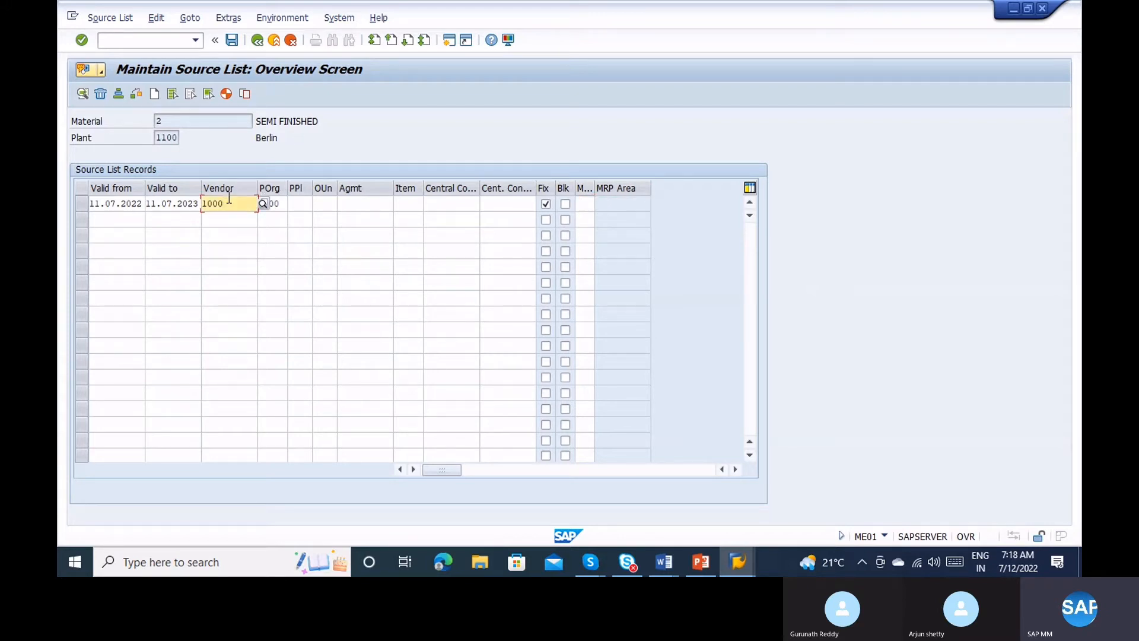
pyautogui.click(592, 202)
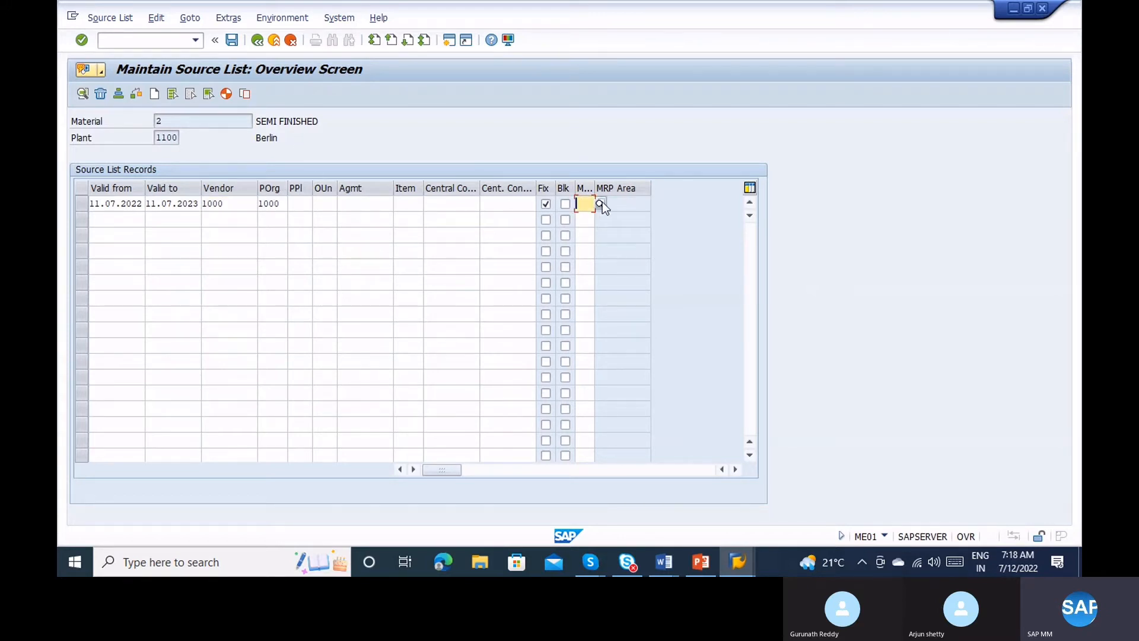
pyautogui.click(601, 203)
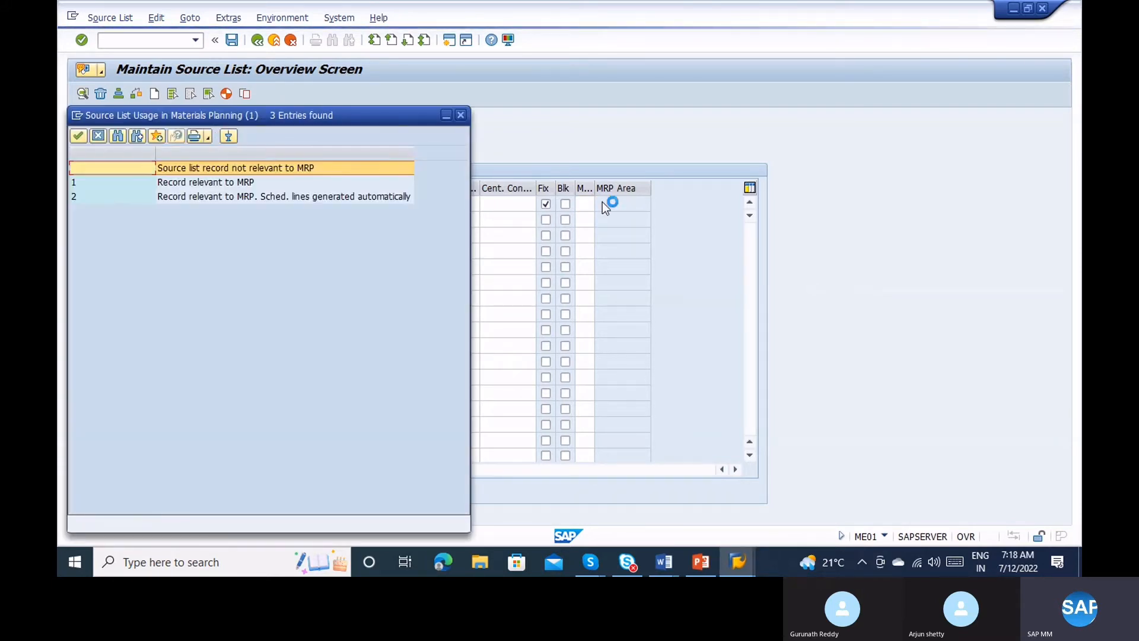
# Choose MRP indicator 2 (schedule lines generated automatically) for the vendor 1000 record.
pyautogui.click(248, 201)
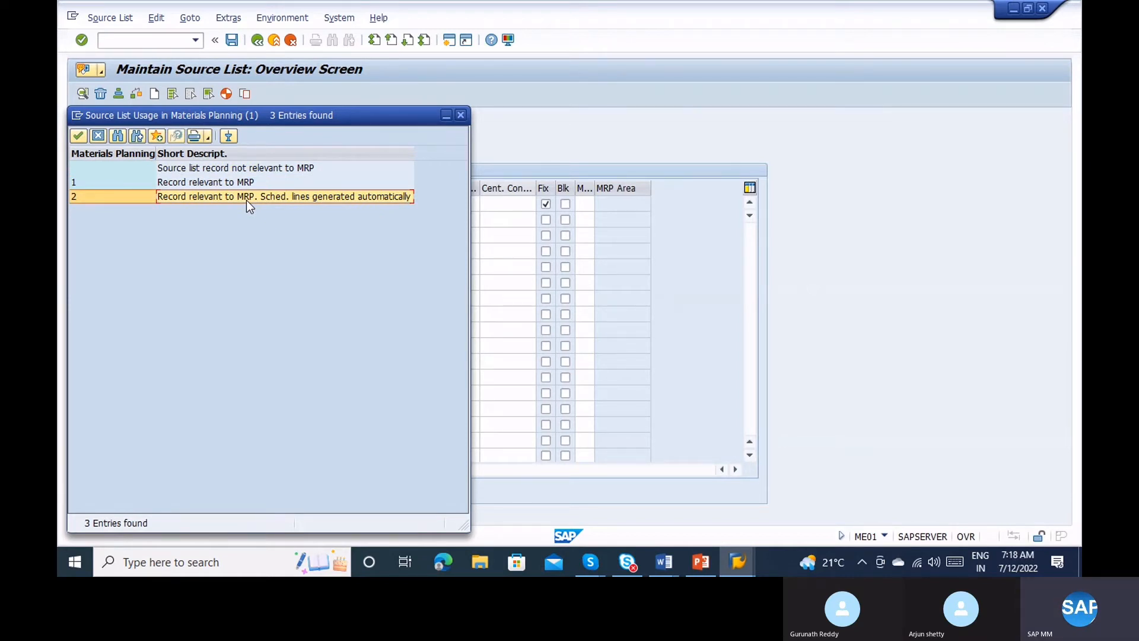
pyautogui.doubleClick(247, 201)
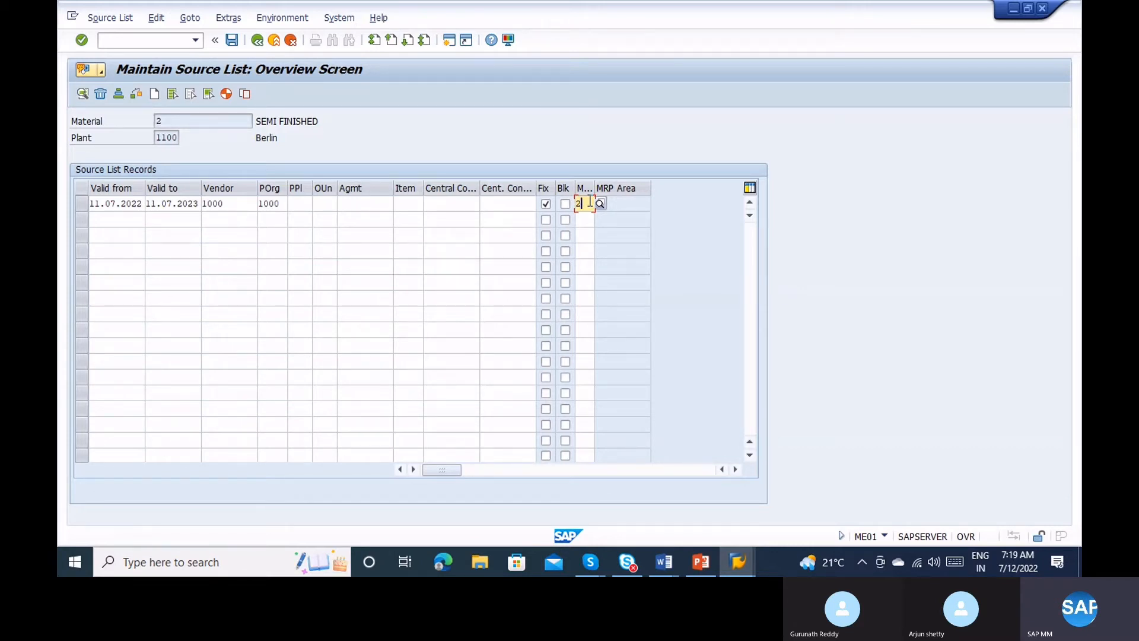
# Add a second record valid 11.07.2022 to 11.07.2023 with vendor ABC.
pyautogui.click(126, 221)
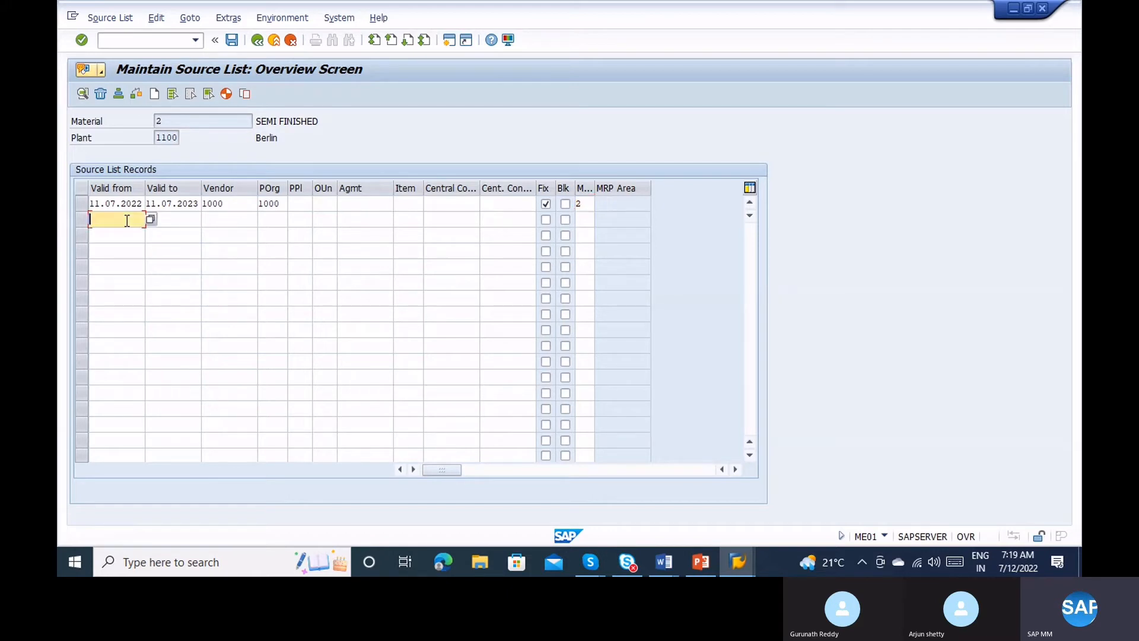
pyautogui.click(150, 219)
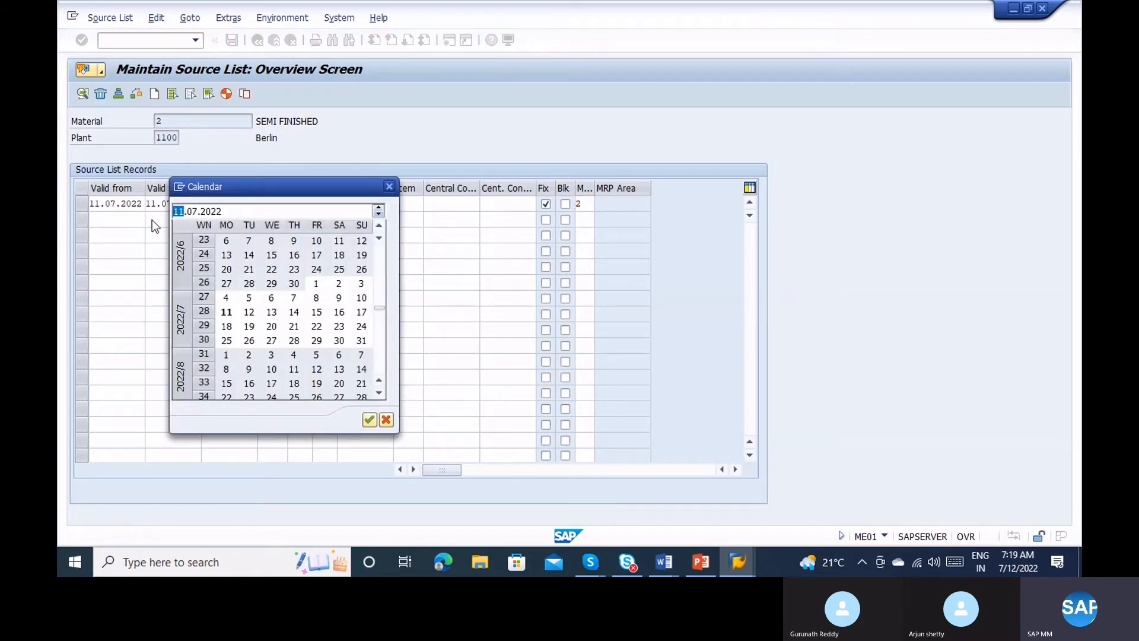
pyautogui.doubleClick(228, 314)
pyautogui.click(184, 222)
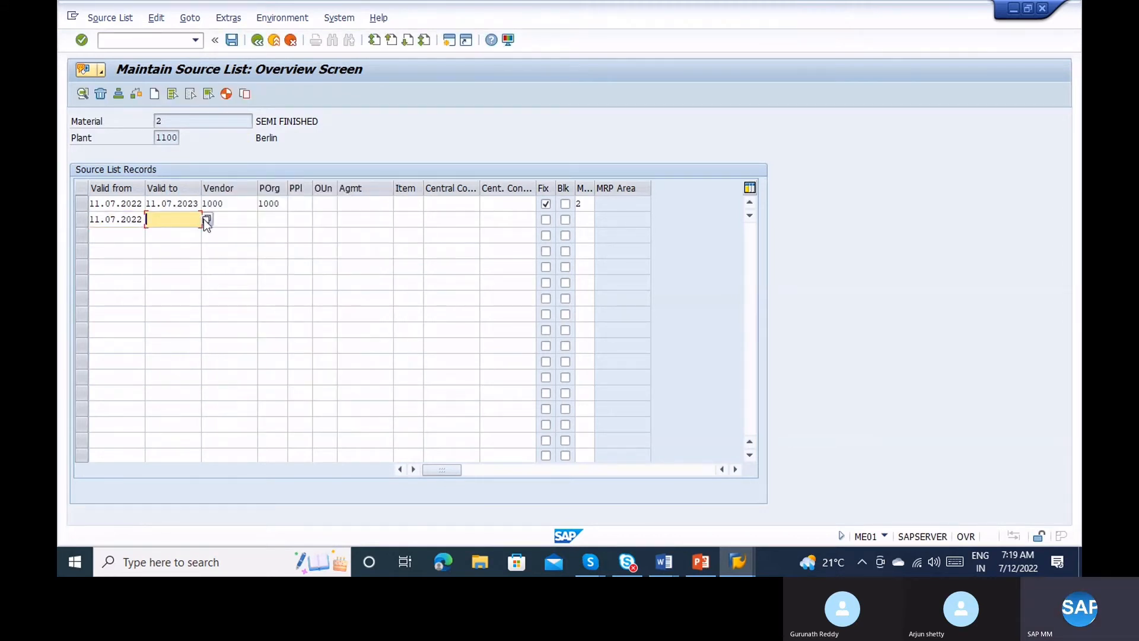
pyautogui.click(207, 220)
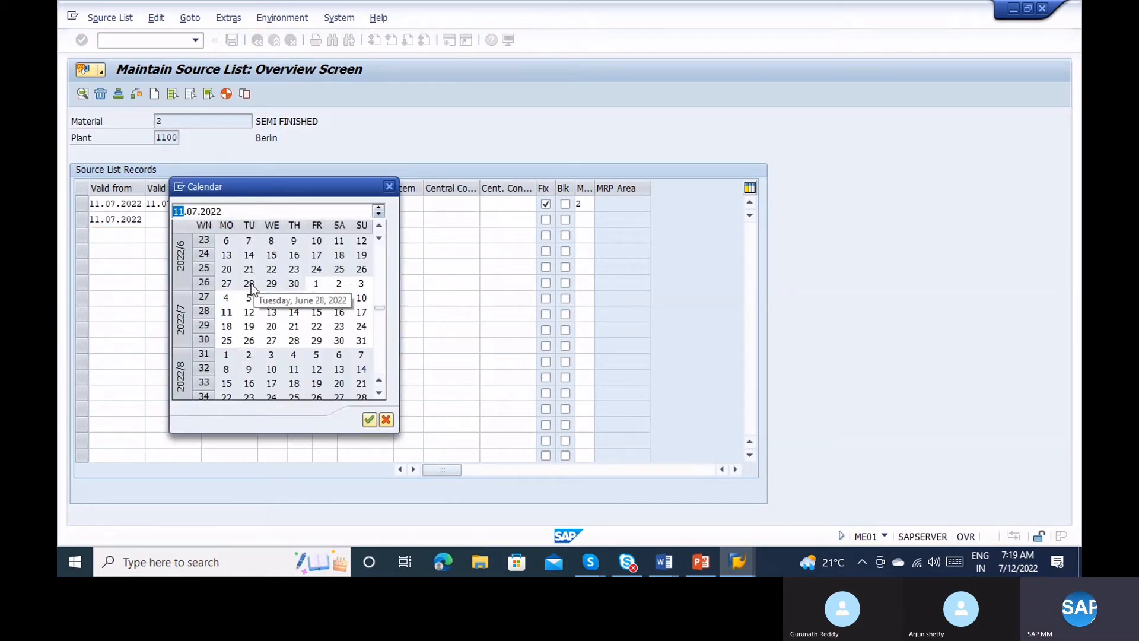
pyautogui.doubleClick(227, 313)
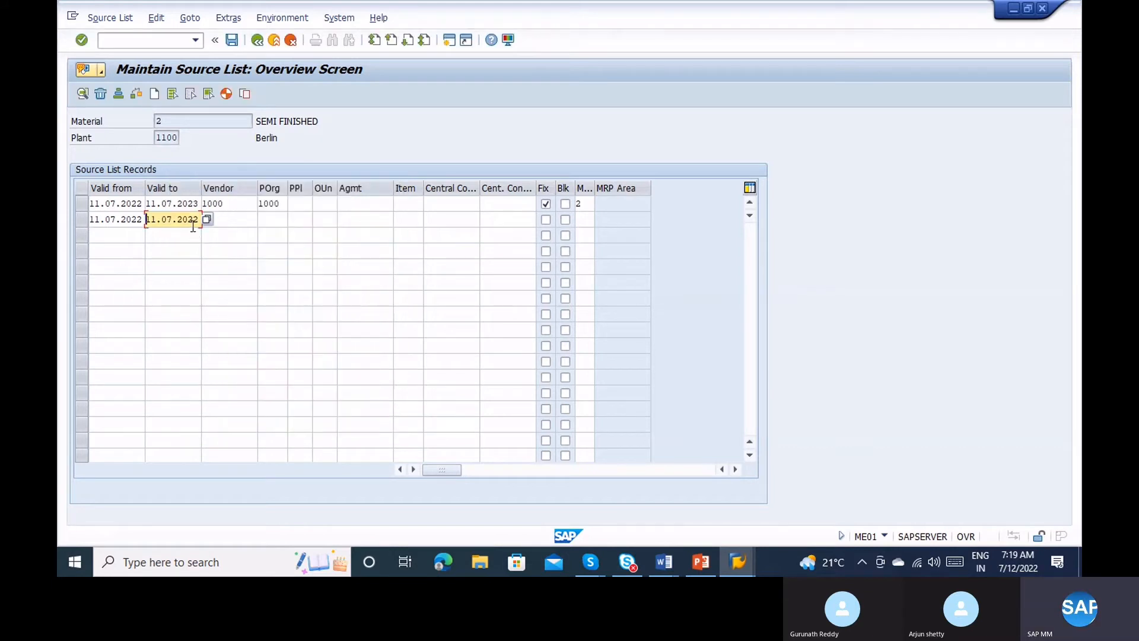
pyautogui.click(193, 220)
pyautogui.write('33')
pyautogui.press('Tab')
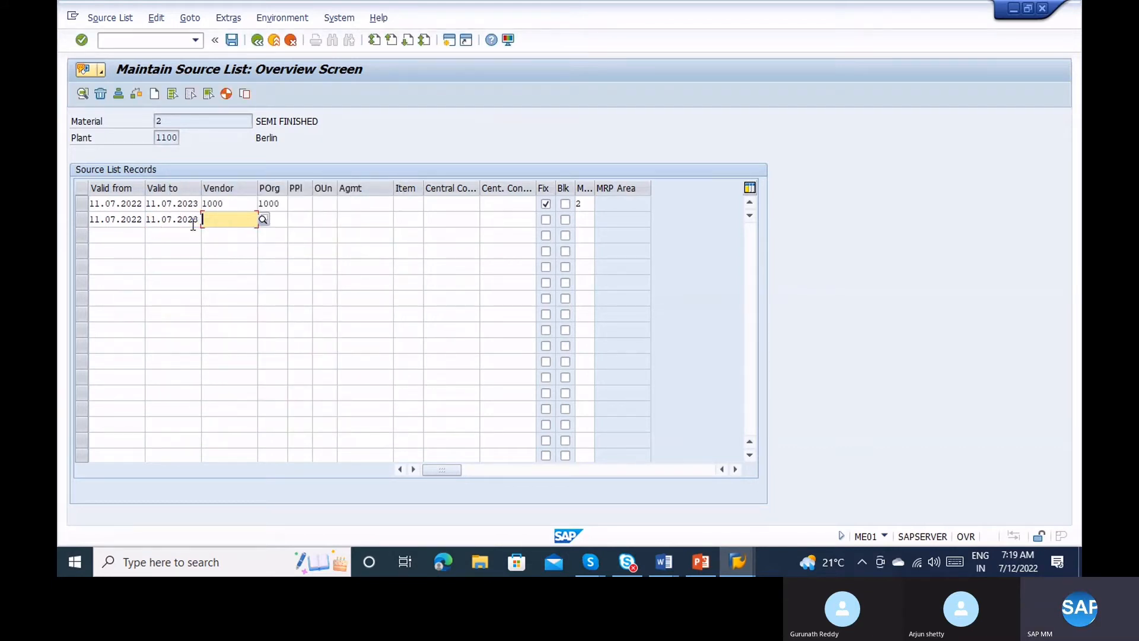
pyautogui.write('ABC')
pyautogui.press('Return')
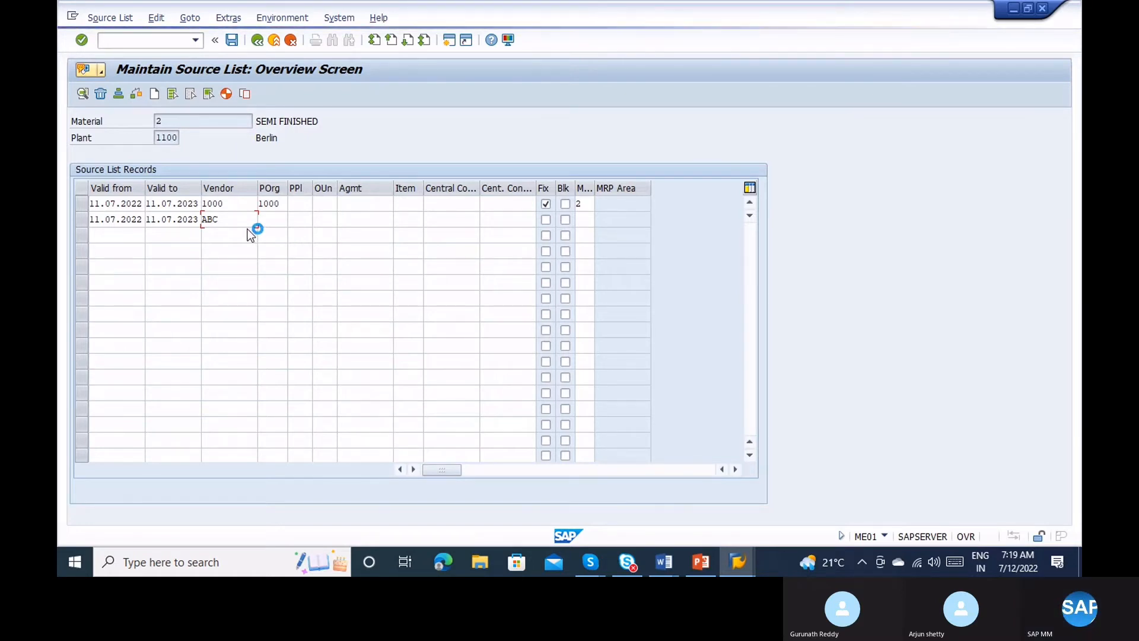
# Run MKVZ in a new session for purchasing organization 1000, then return to the source list.
pyautogui.click(73, 20)
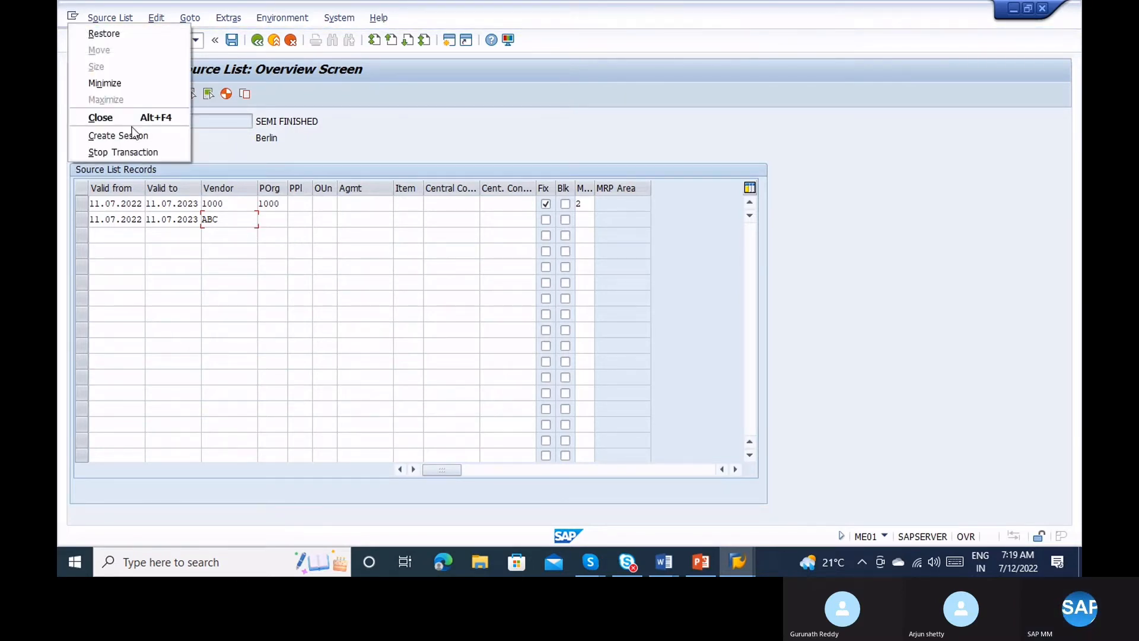
pyautogui.click(134, 136)
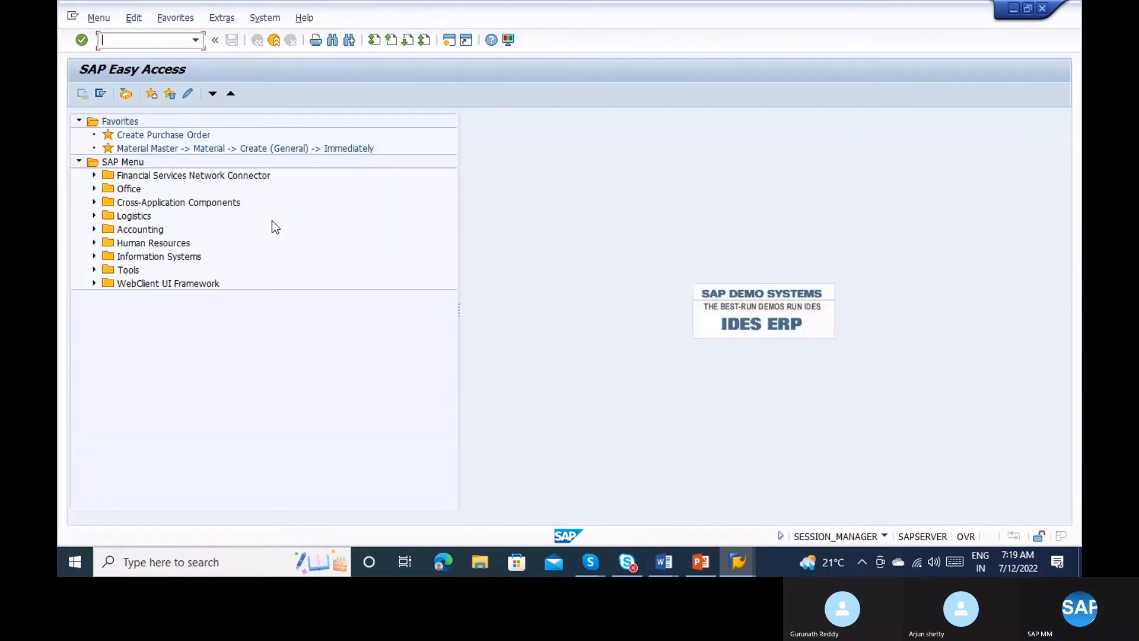
pyautogui.write('mkvz')
pyautogui.press('Return')
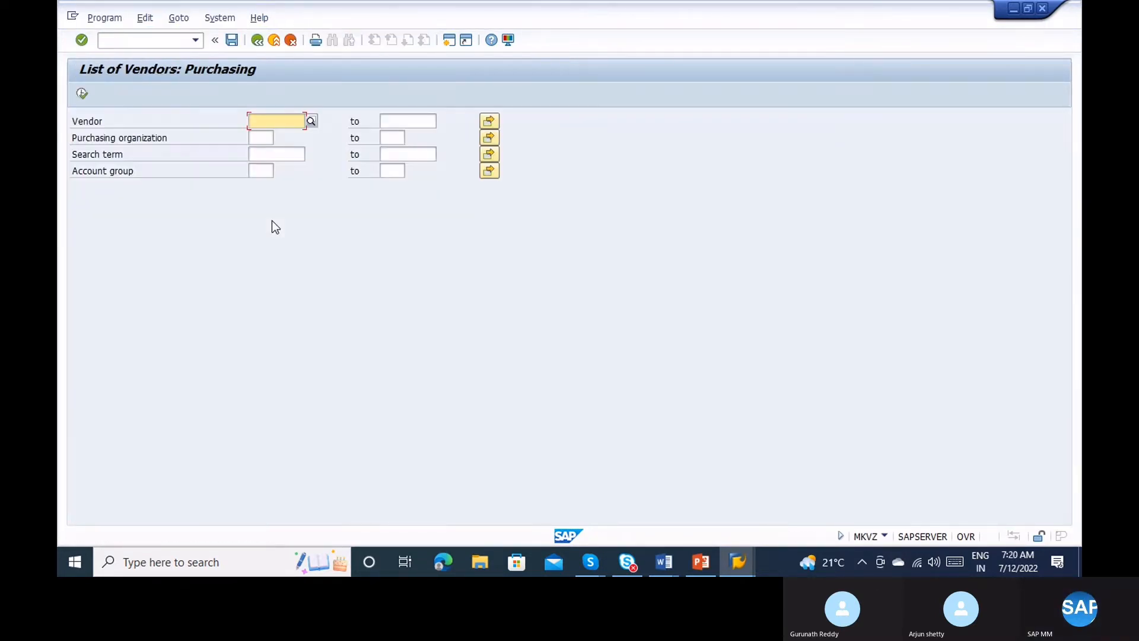
pyautogui.click(257, 137)
pyautogui.write('1000')
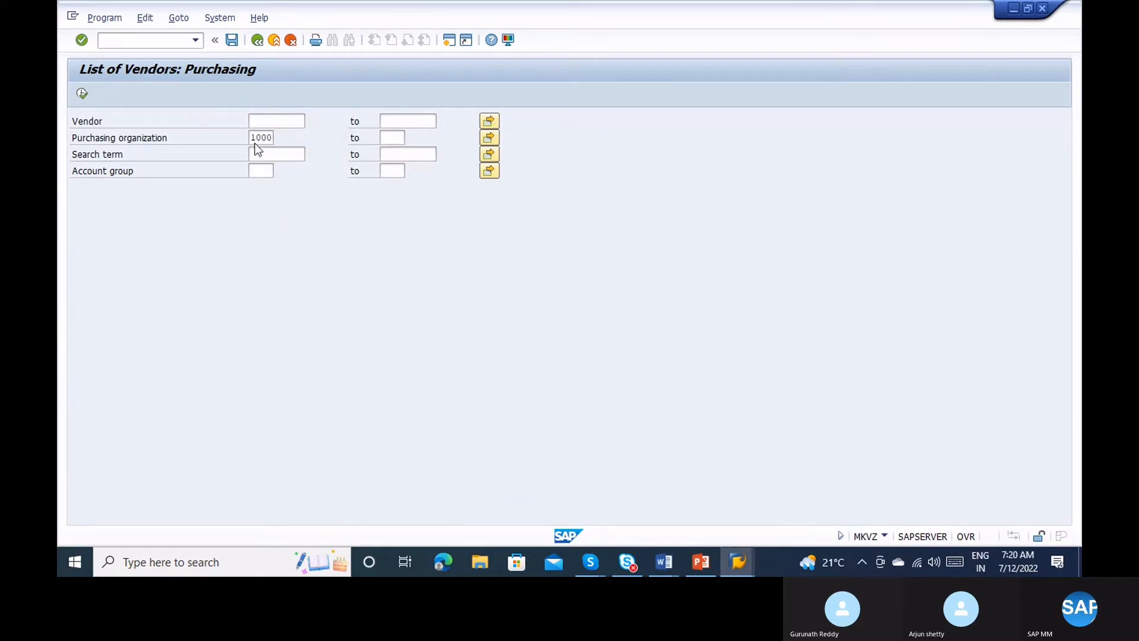
pyautogui.click(256, 143)
pyautogui.click(82, 94)
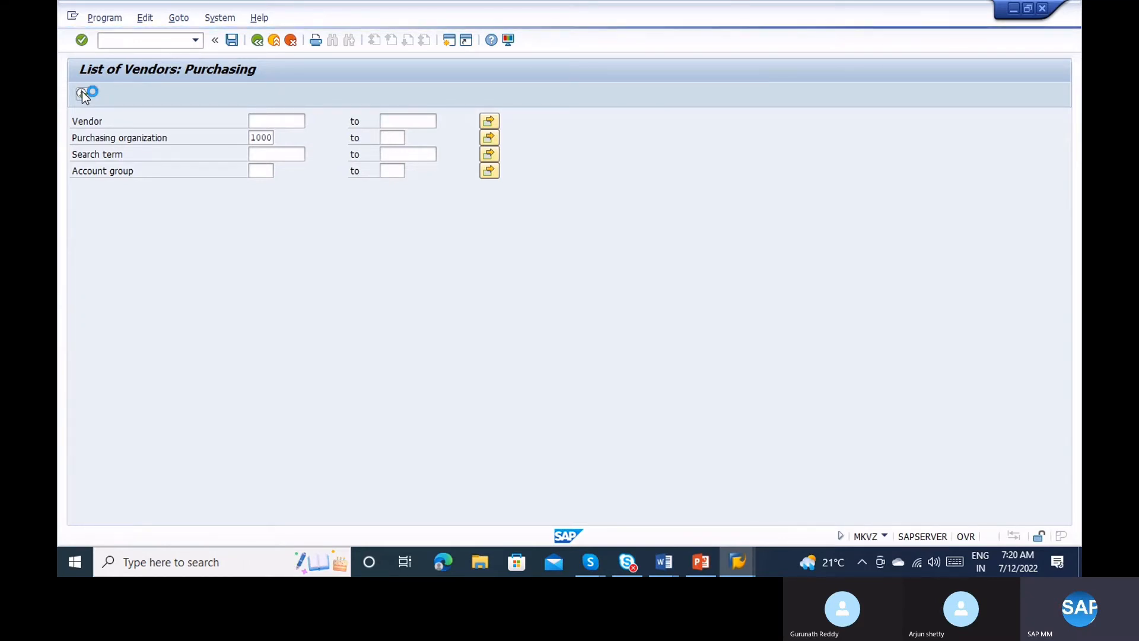
pyautogui.hotkey('alt', 'Tab')
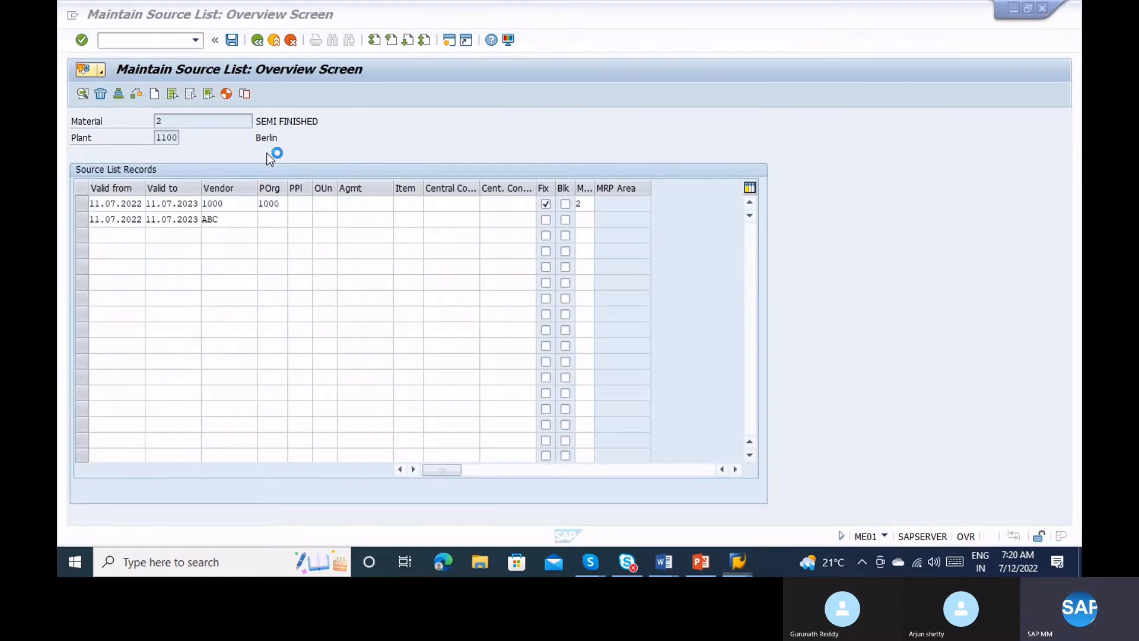
# Give the ABC row purchasing organization 1000 and submit the entries.
pyautogui.press('Tab')
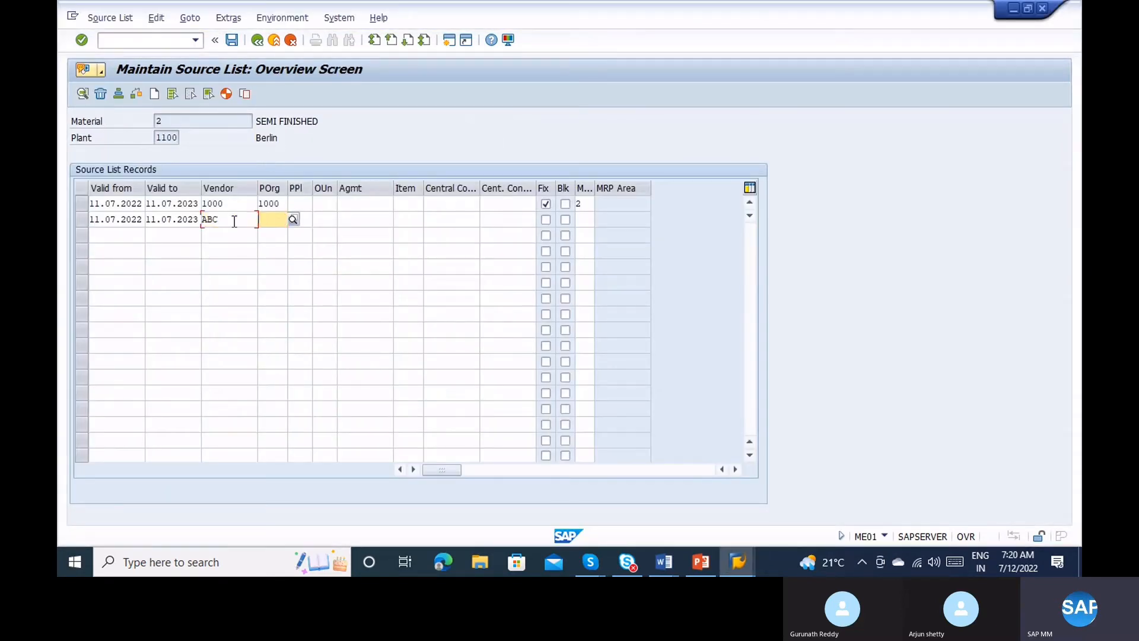
pyautogui.write('1')
pyautogui.press('Tab')
pyautogui.press('Tab')
pyautogui.press('Tab')
pyautogui.press('Tab')
pyautogui.press('Tab')
pyautogui.press('Tab')
pyautogui.press('Tab')
pyautogui.press('Return')
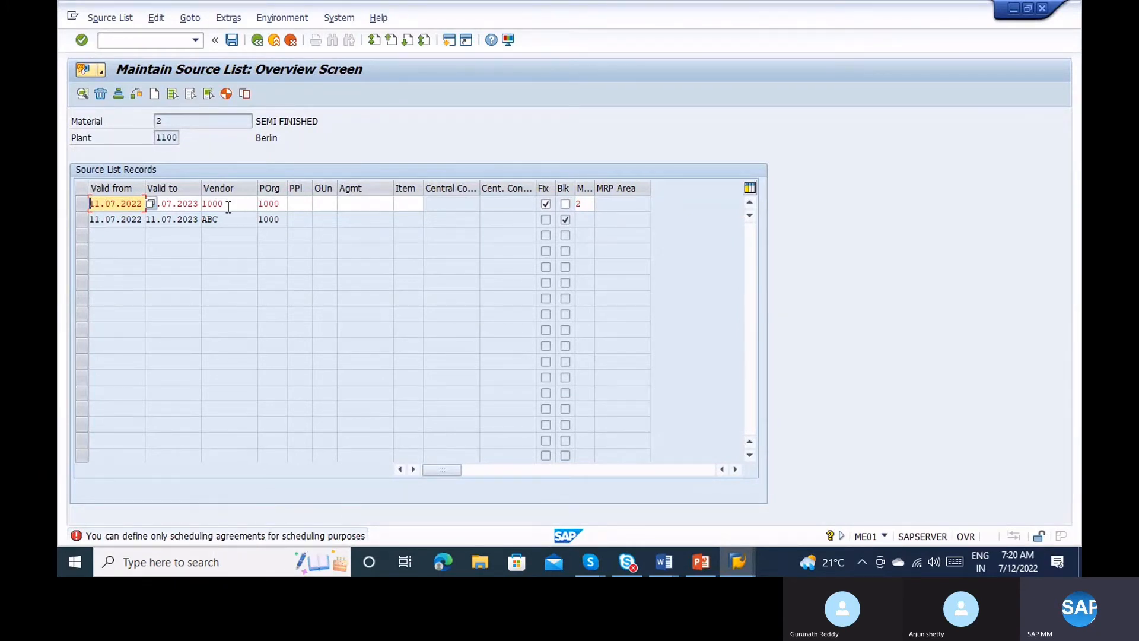
# Step through the first row's cells and resubmit until the vendor ABC error appears.
pyautogui.press('Tab')
pyautogui.press('Tab')
pyautogui.press('Tab')
pyautogui.press('Tab')
pyautogui.press('Tab')
pyautogui.press('Tab')
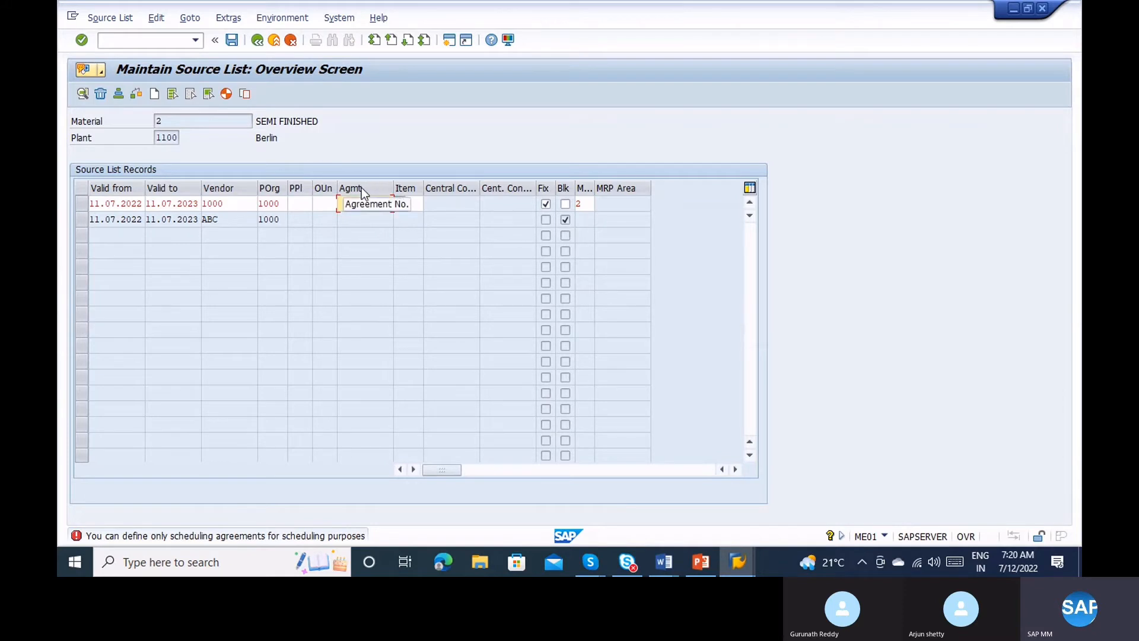
pyautogui.press('Tab')
pyautogui.press('Tab')
pyautogui.press('Tab')
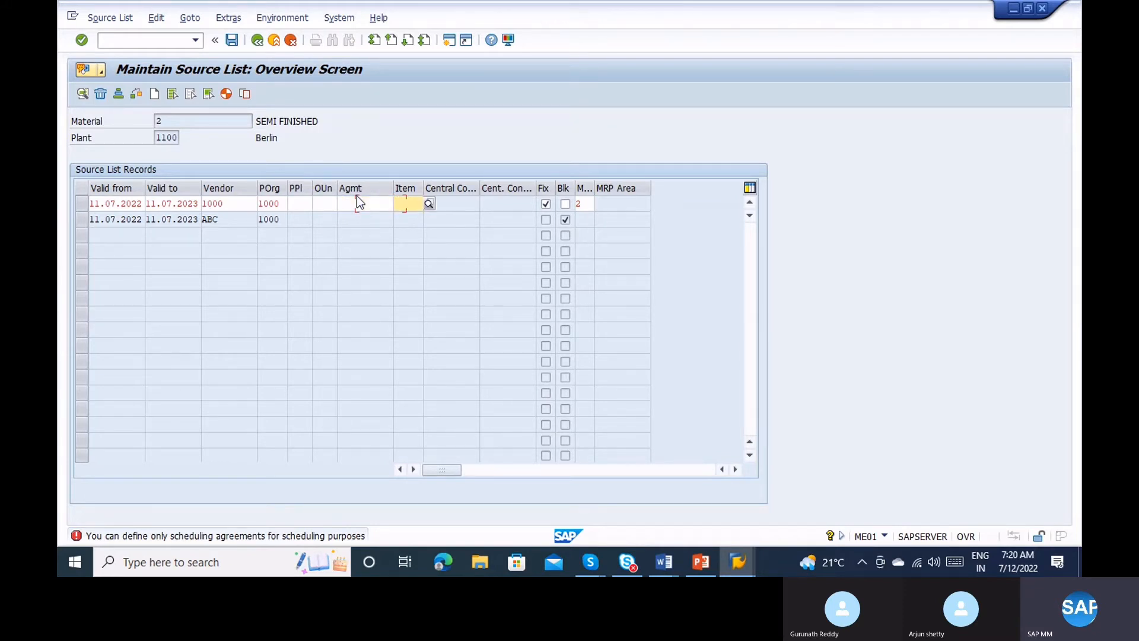
pyautogui.press('Tab')
pyautogui.press('Return')
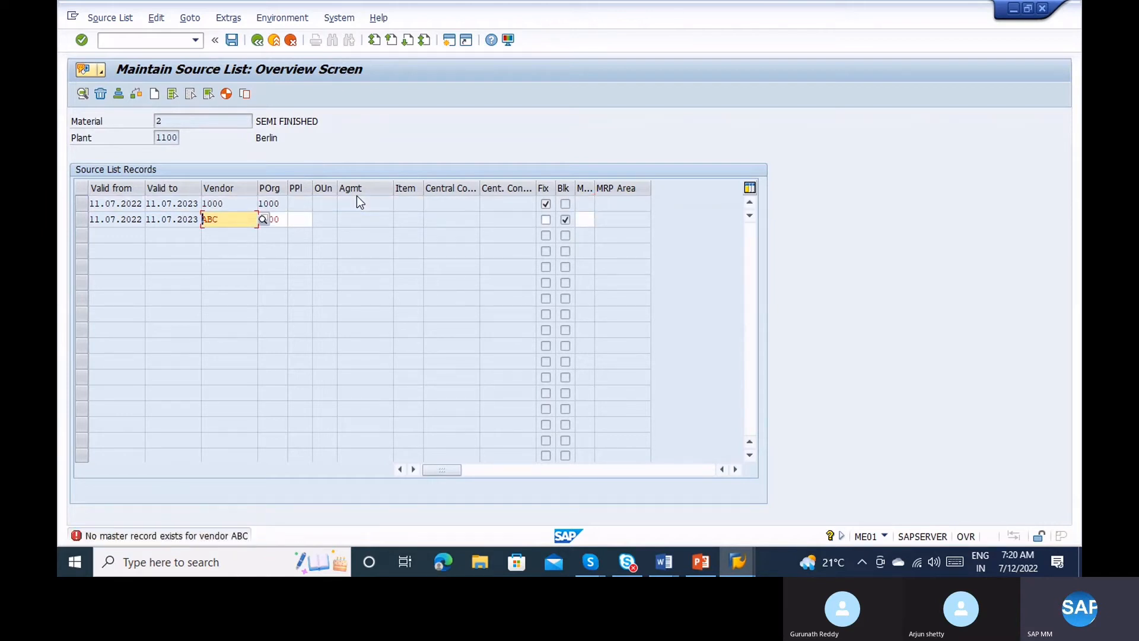
pyautogui.hotkey('alt', 'Tab')
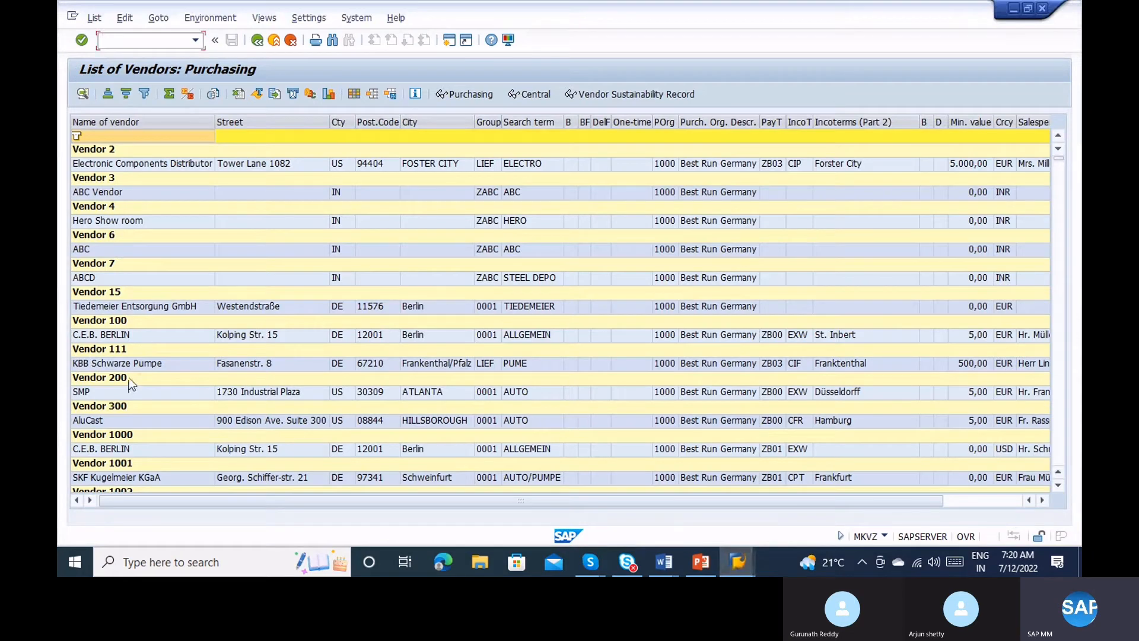
# Replace vendor ABC with vendor 2 in the second source-list row.
pyautogui.hotkey('alt', 'Tab')
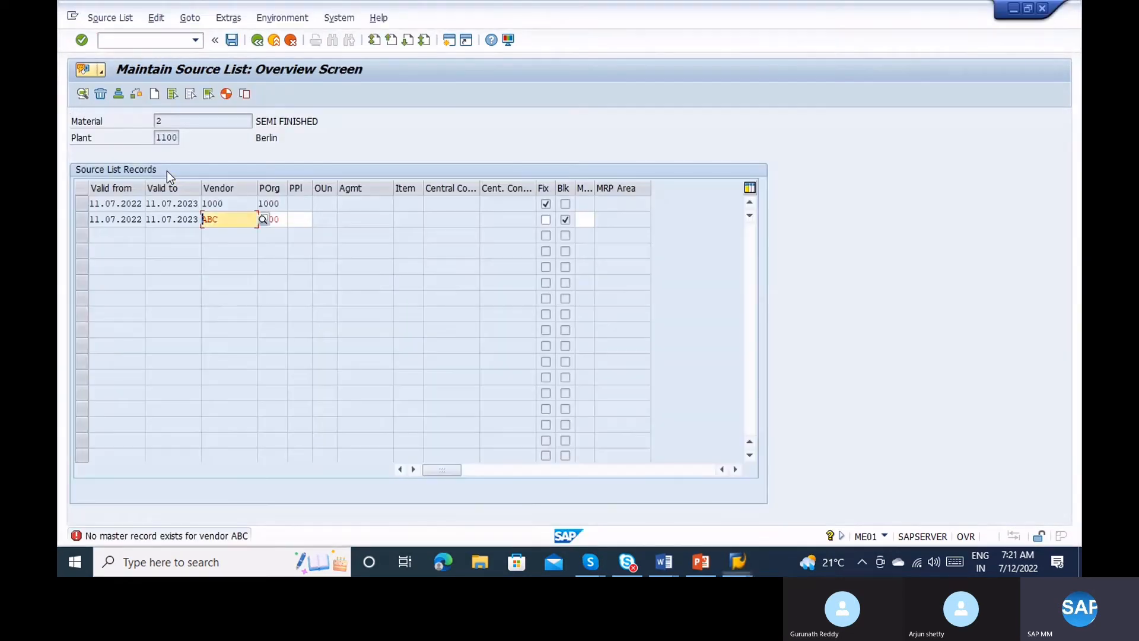
pyautogui.write('2')
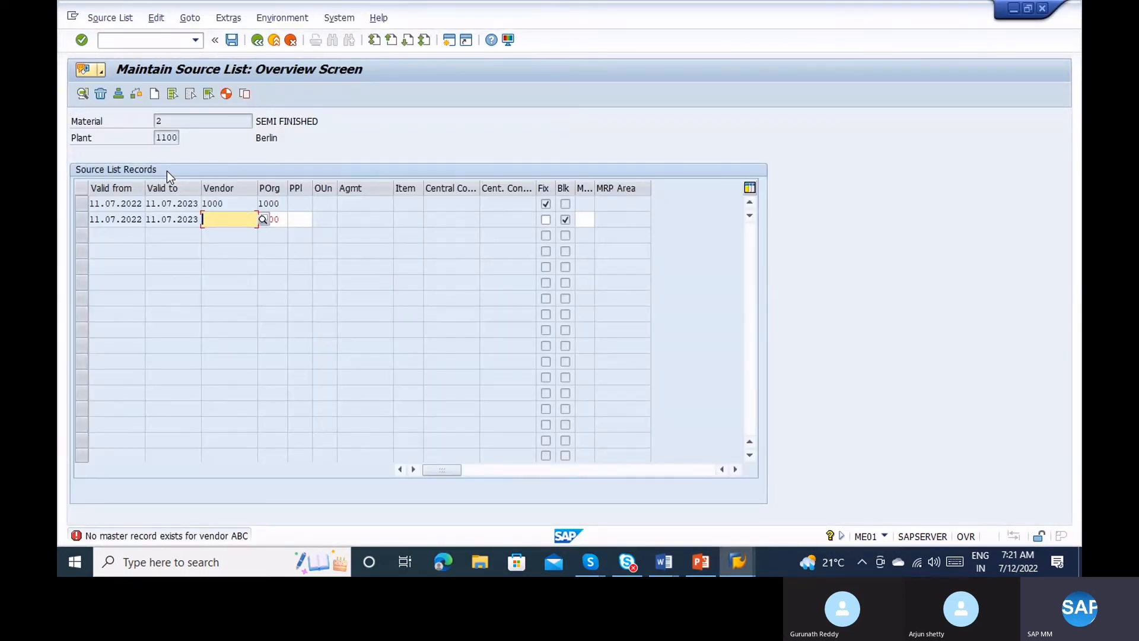
pyautogui.press('Return')
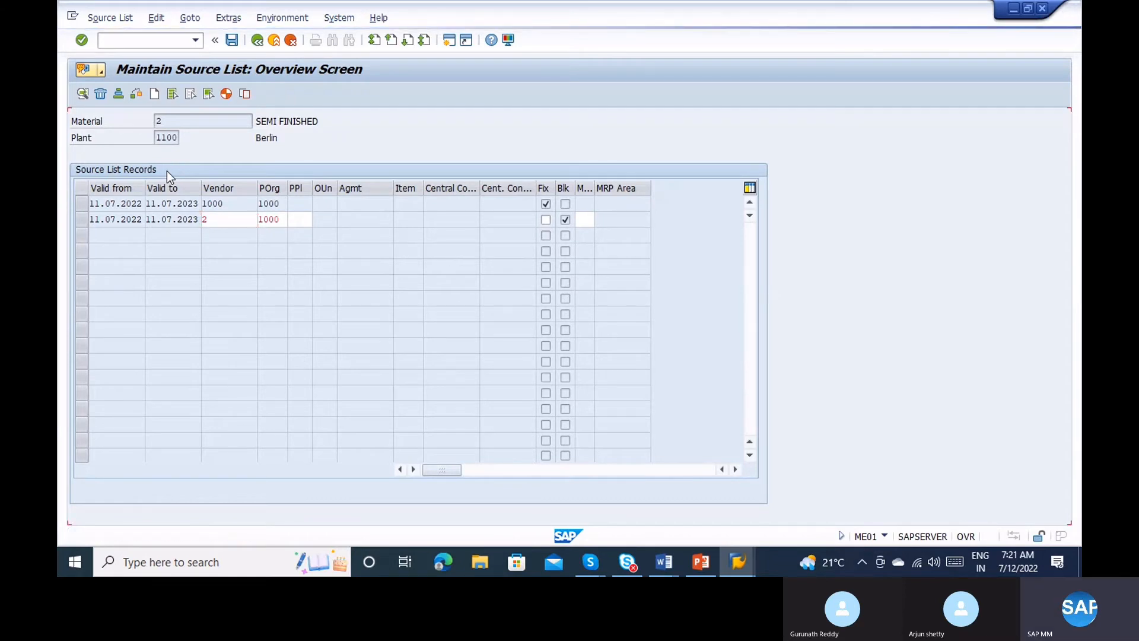
pyautogui.press('Return')
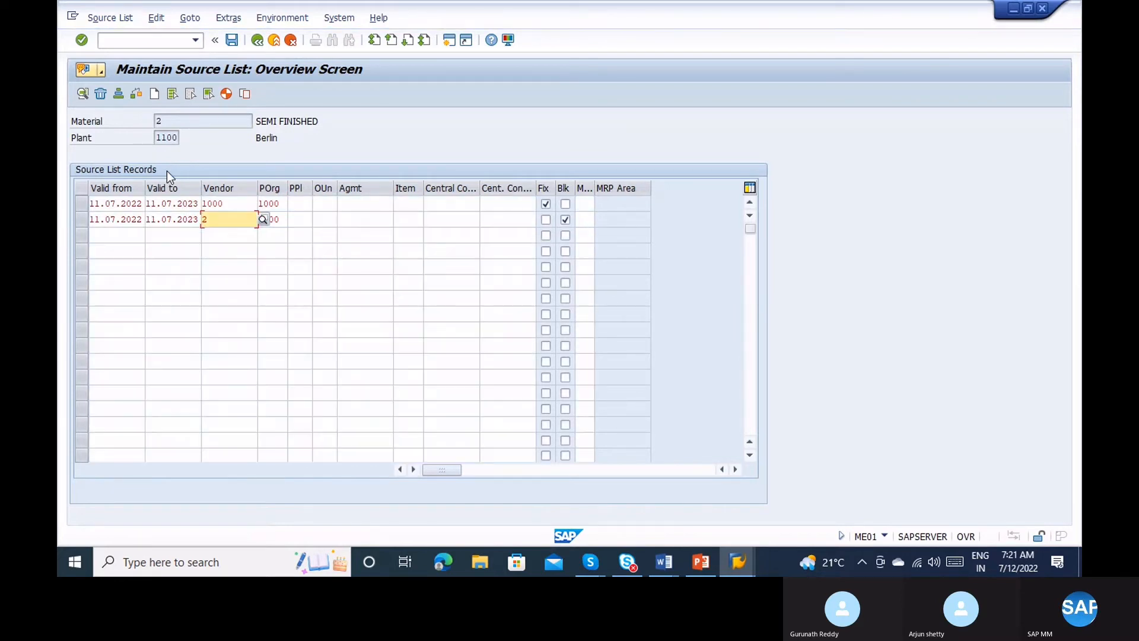
# Compare the source-list rows against the purchasing vendor list to find valid vendors.
pyautogui.click(127, 230)
pyautogui.hotkey('alt', 'Tab')
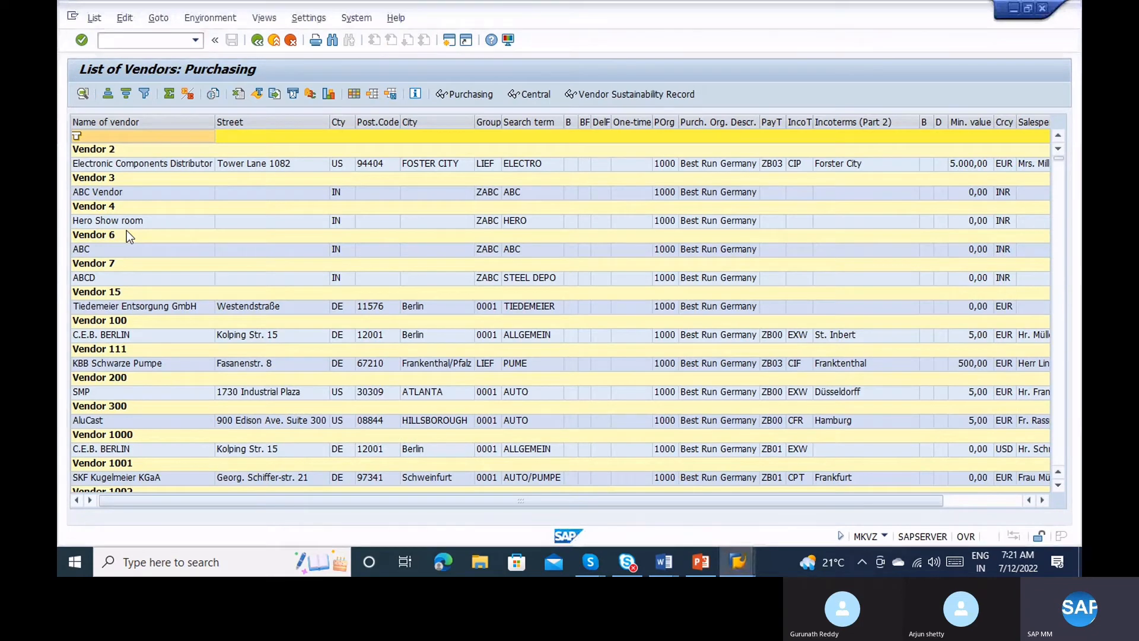
pyautogui.hotkey('alt', 'Tab')
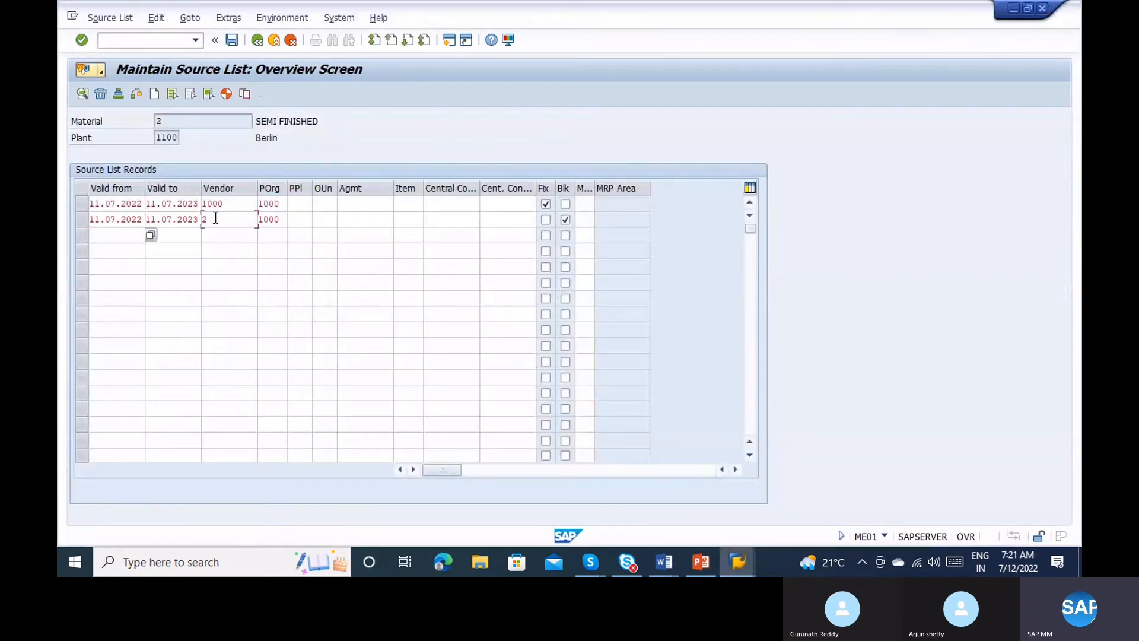
pyautogui.click(216, 219)
pyautogui.click(183, 123)
pyautogui.hotkey('alt', 'Tab')
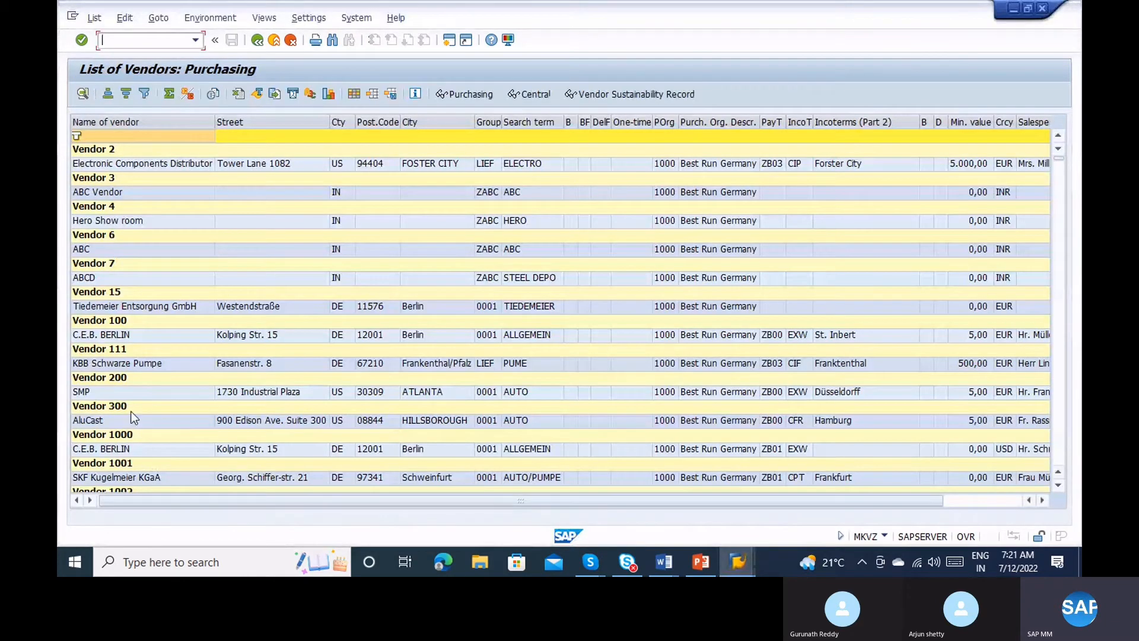
pyautogui.hotkey('alt', 'Tab')
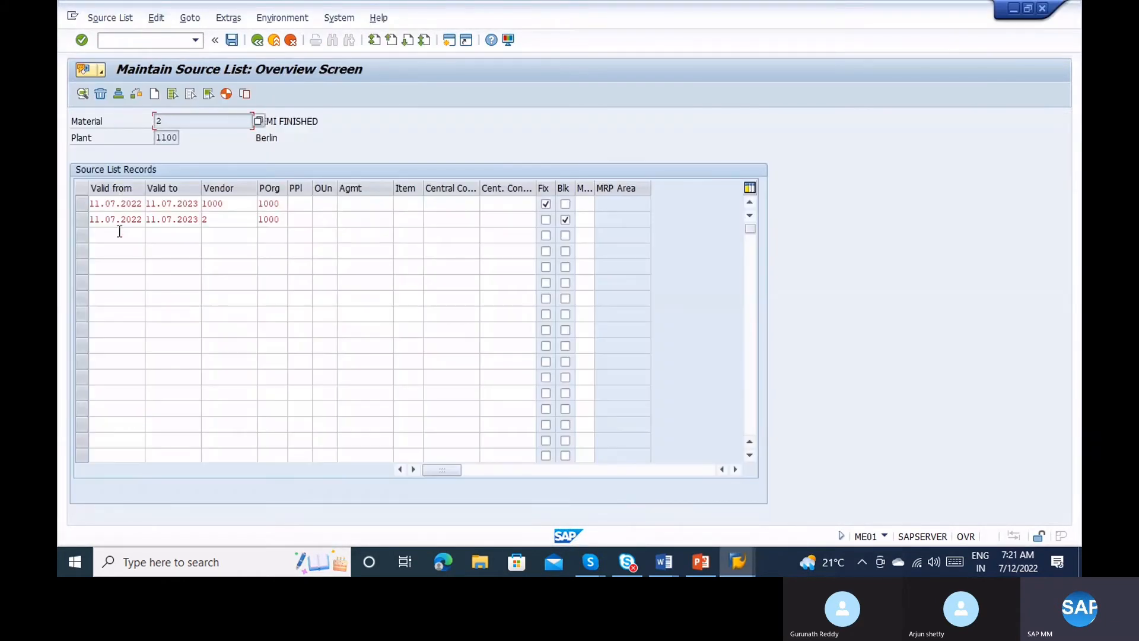
pyautogui.click(119, 232)
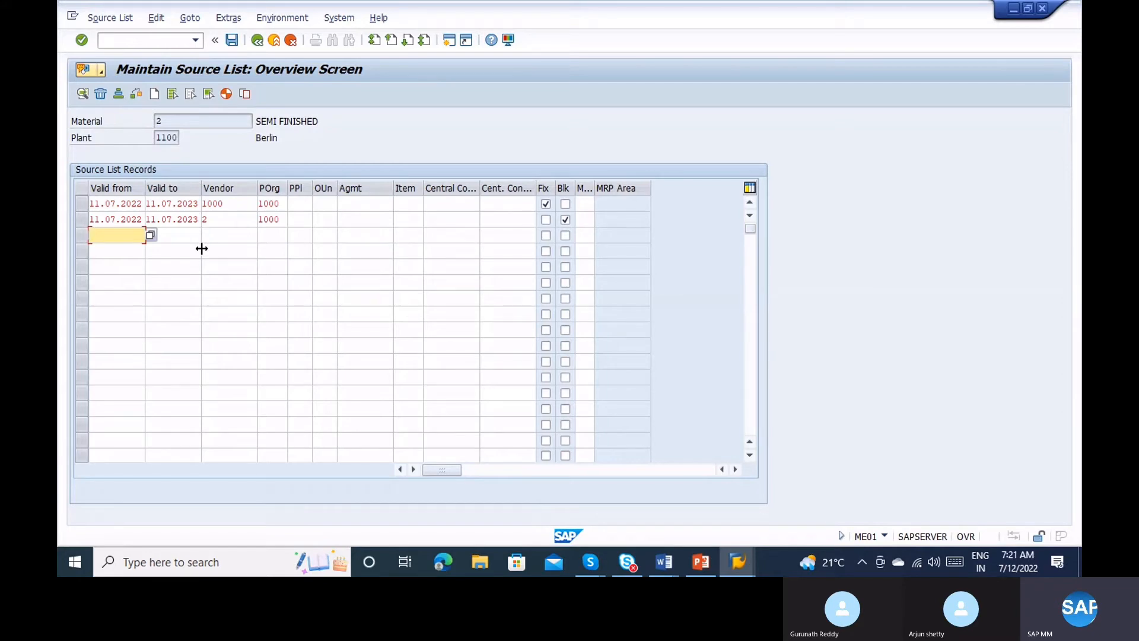
pyautogui.hotkey('alt', 'Tab')
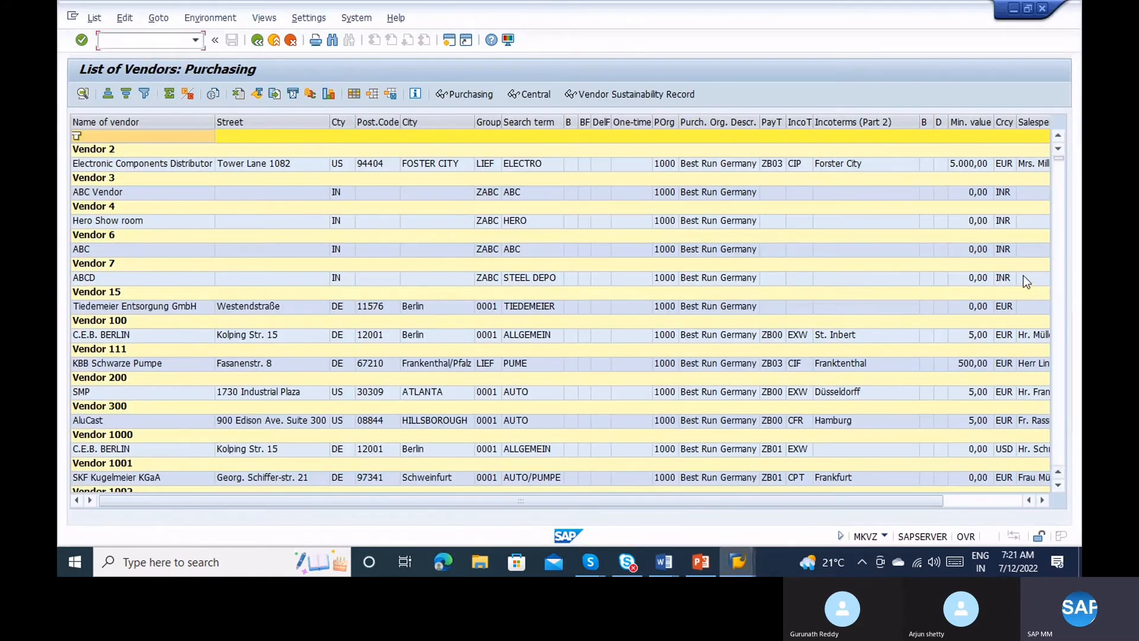
pyautogui.click(1059, 294)
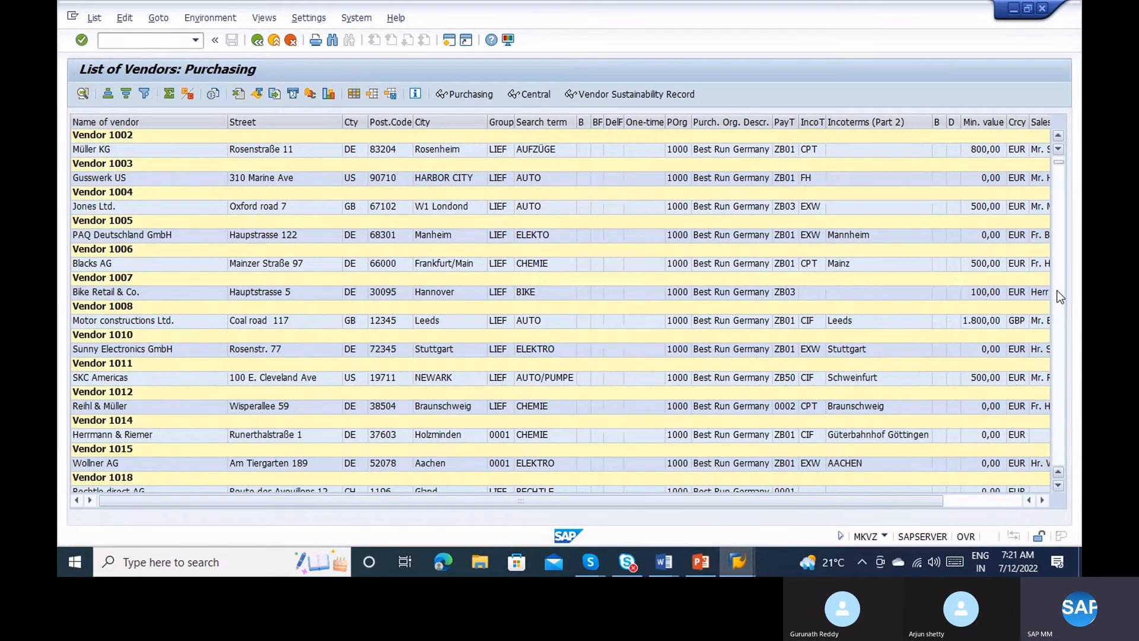
pyautogui.click(1059, 295)
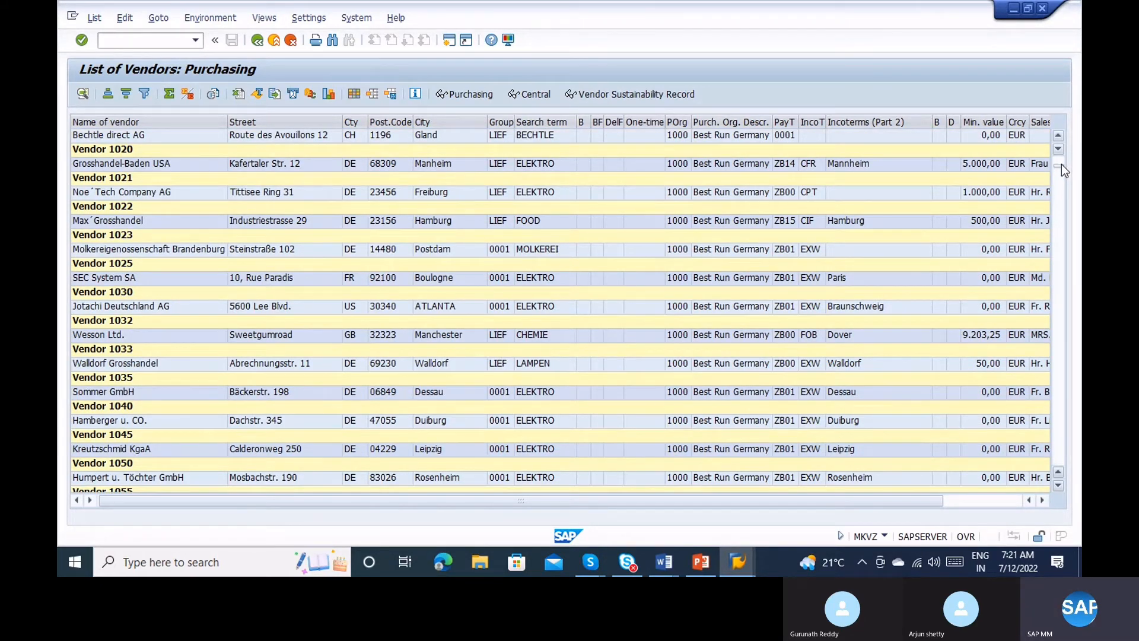
pyautogui.moveTo(1062, 148); pyautogui.dragTo(1064, 147)
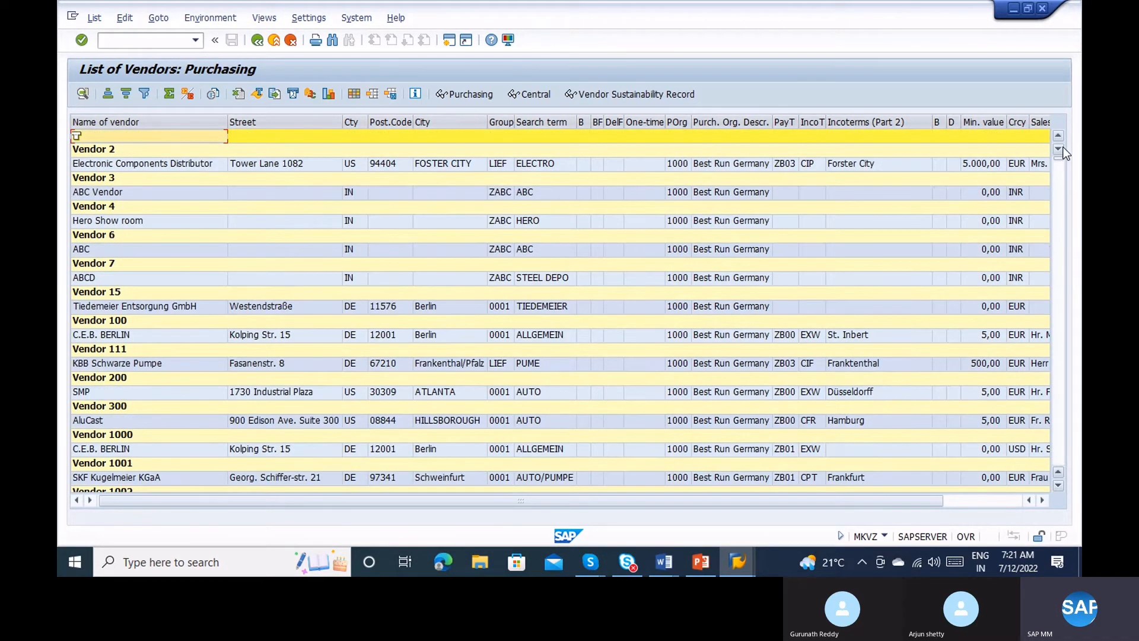
pyautogui.press('F3')
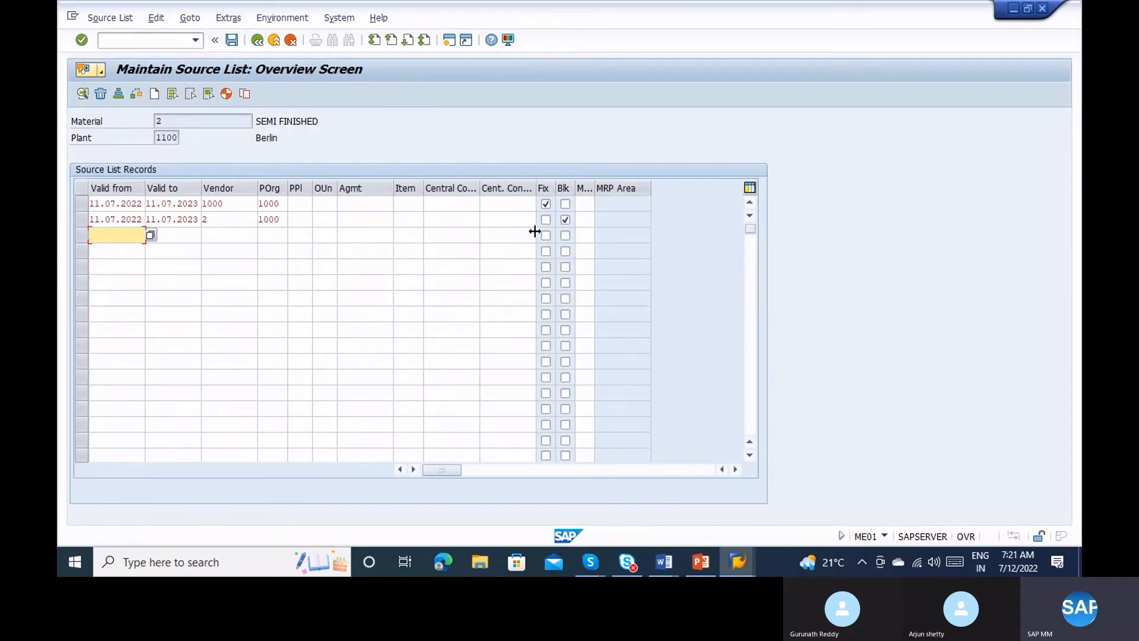
# Copy row 2's entries from valid-from through POrg into the third source-list row.
pyautogui.click(98, 220)
pyautogui.moveTo(96, 221); pyautogui.dragTo(87, 224)
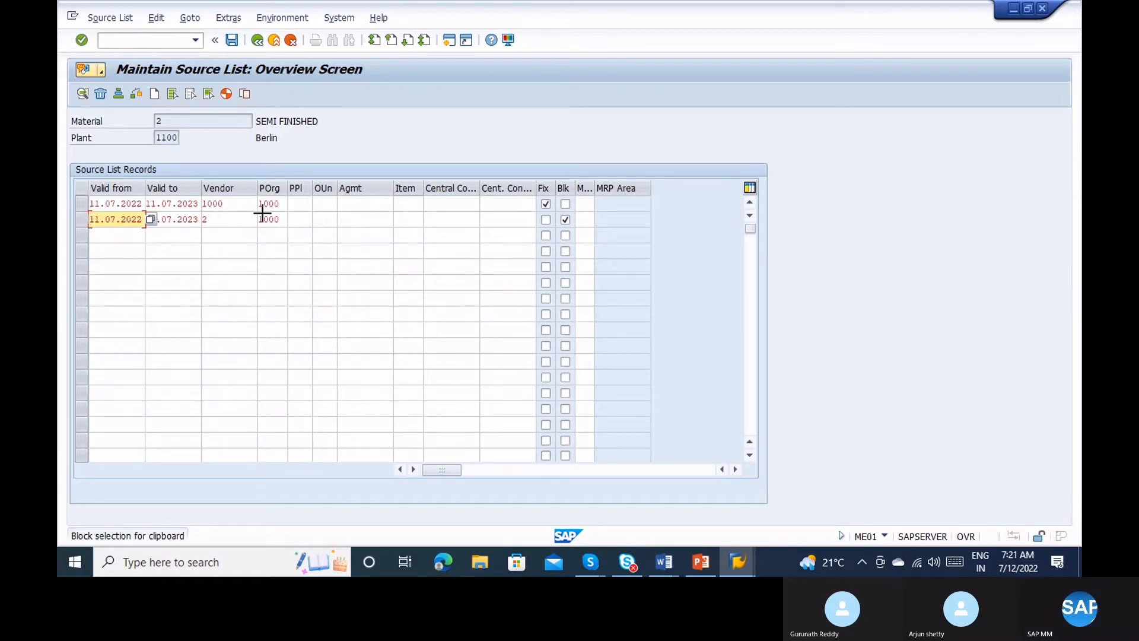
pyautogui.moveTo(262, 213); pyautogui.dragTo(285, 215)
pyautogui.hotkey('ctrl', 'c')
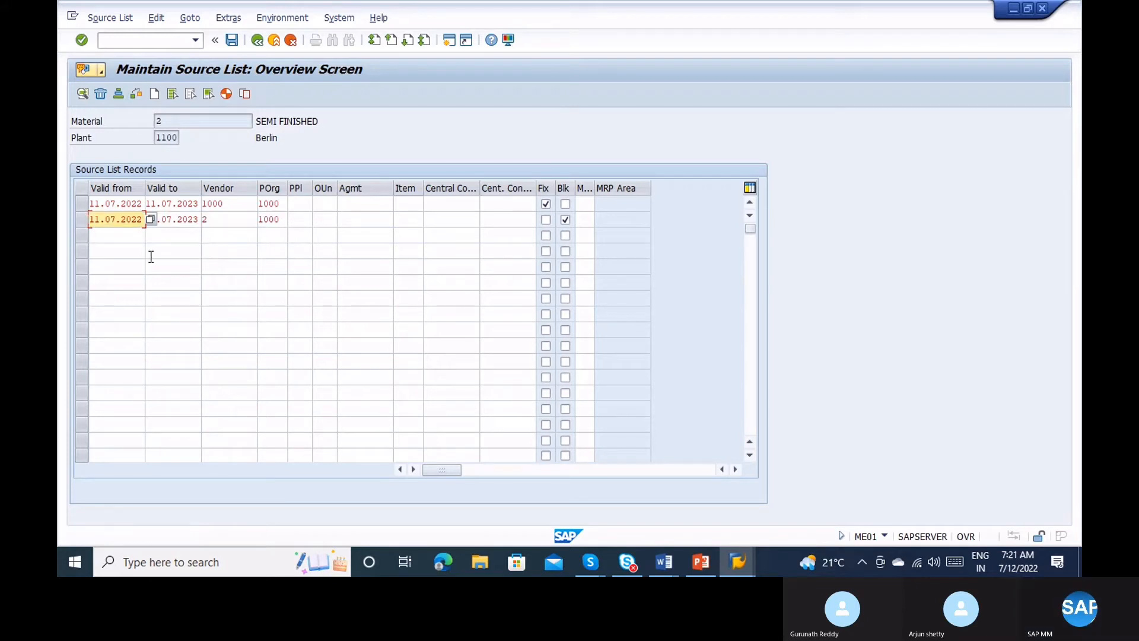
pyautogui.click(112, 238)
pyautogui.hotkey('ctrl', 'v')
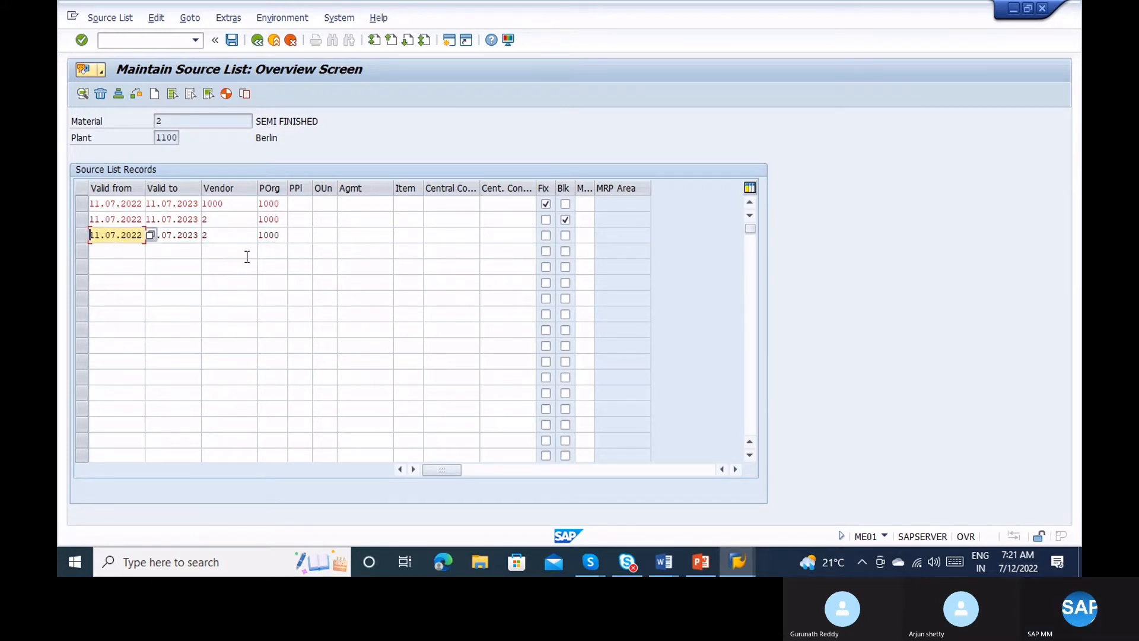
# Change the third row's vendor to 3 and validate the new source-list entry.
pyautogui.click(236, 236)
pyautogui.press('BackSpace')
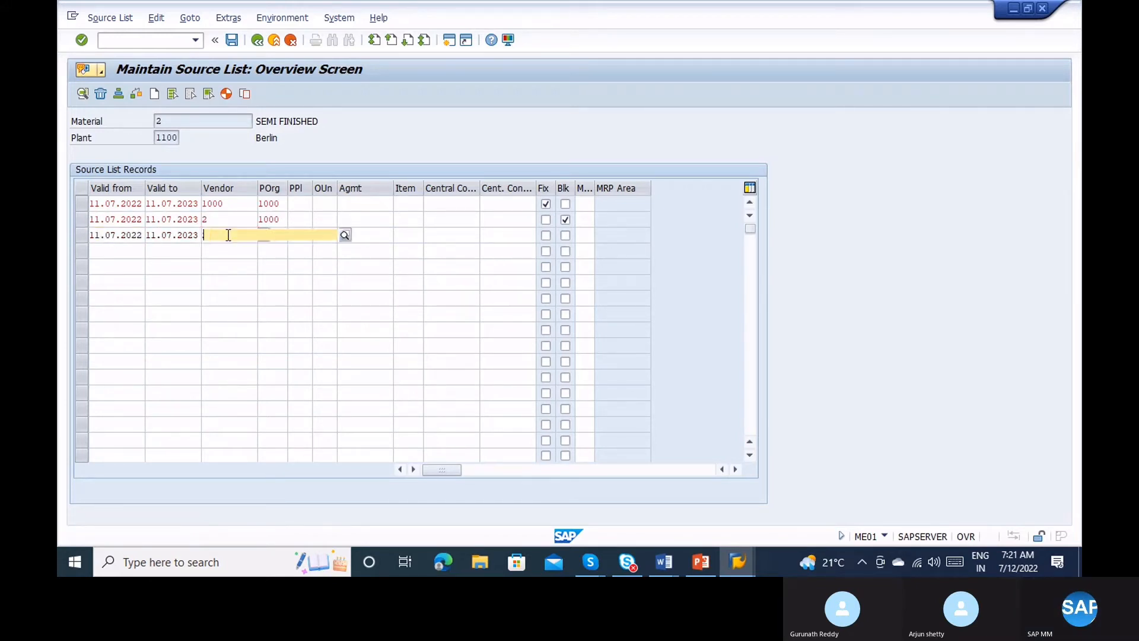
pyautogui.write('3')
pyautogui.press('Return')
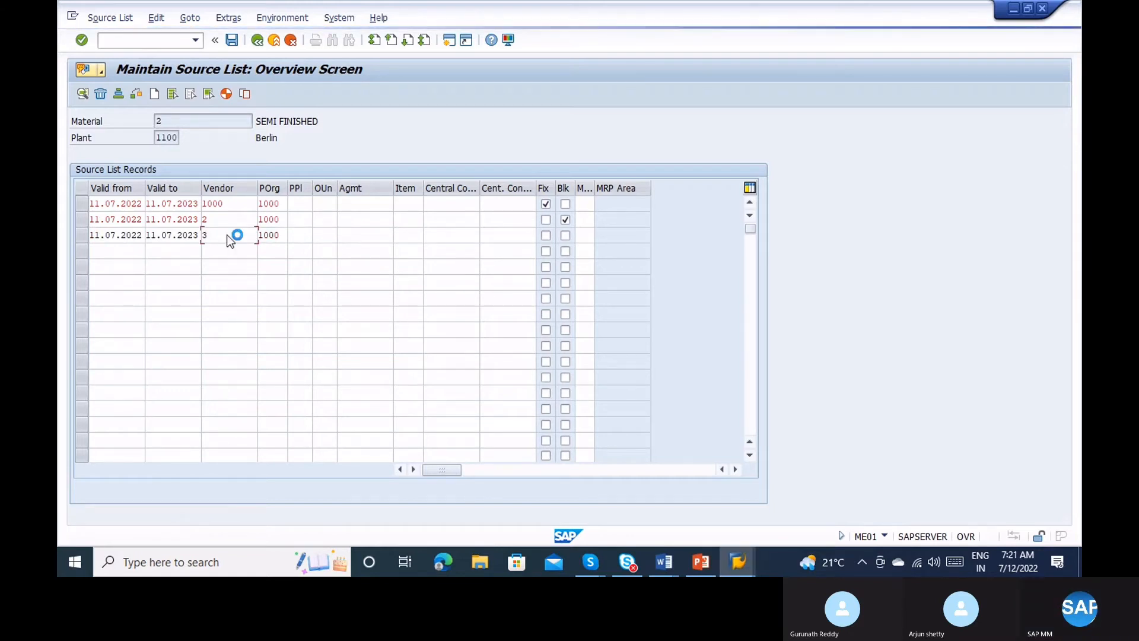
pyautogui.press('Tab')
pyautogui.press('Tab')
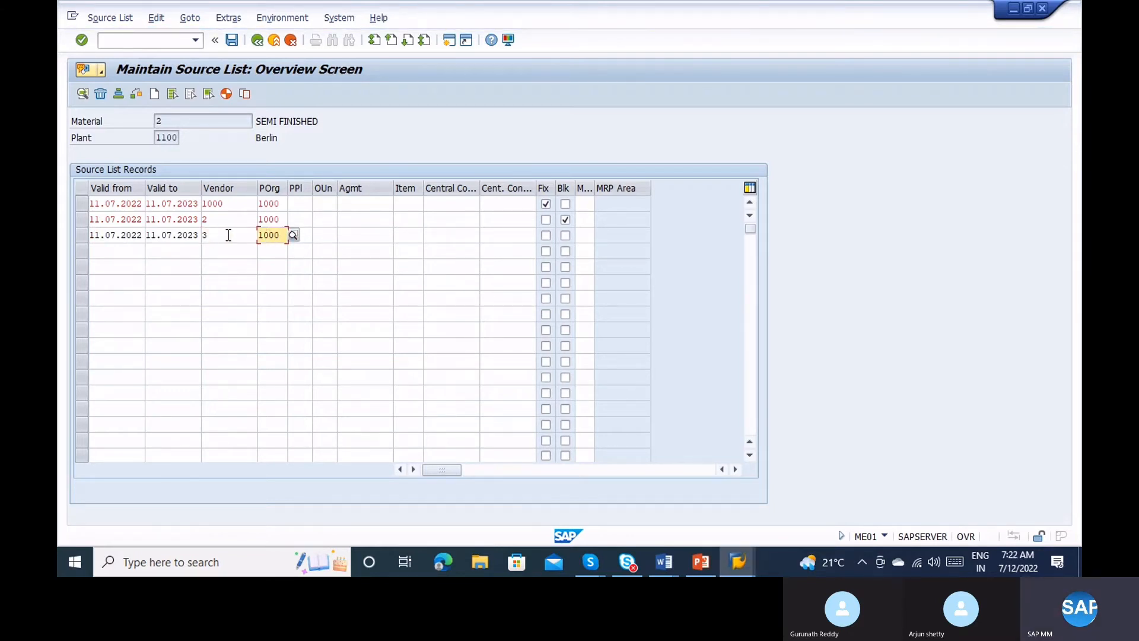
pyautogui.press('Tab')
pyautogui.press('Tab')
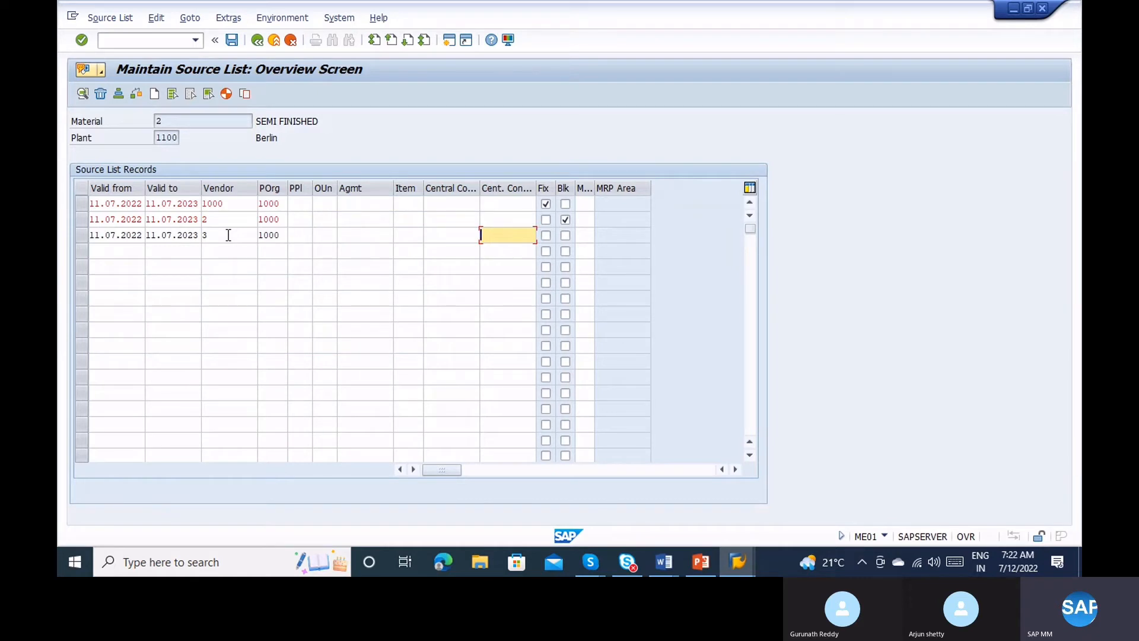
pyautogui.press('Return')
pyautogui.press('Return')
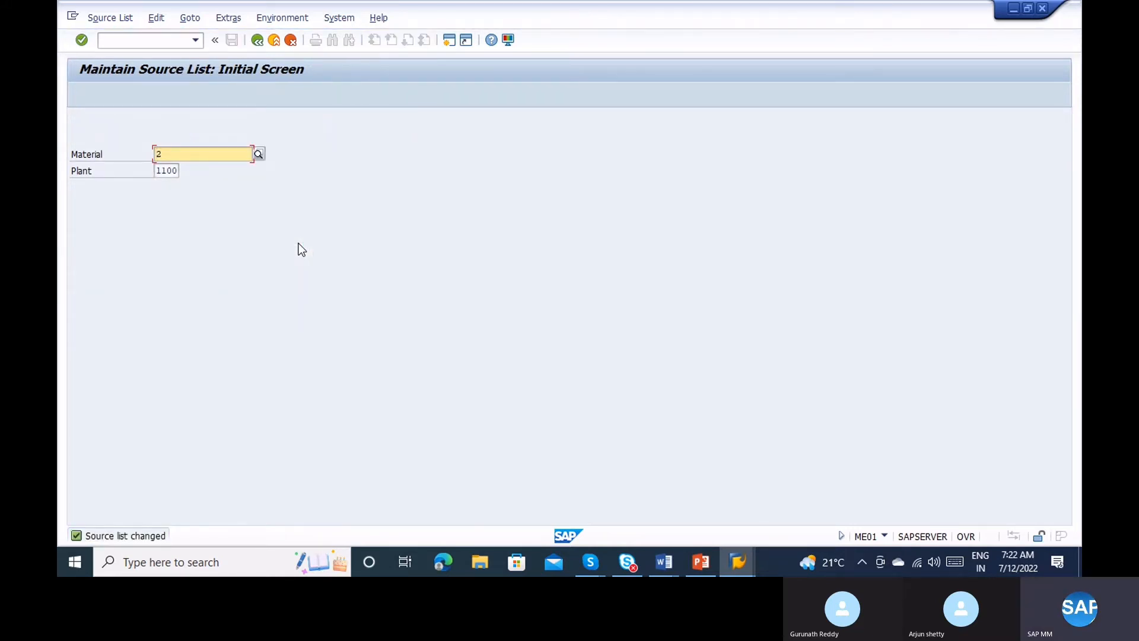
# Open the SE16N general table display for table EORD.
pyautogui.click(116, 46)
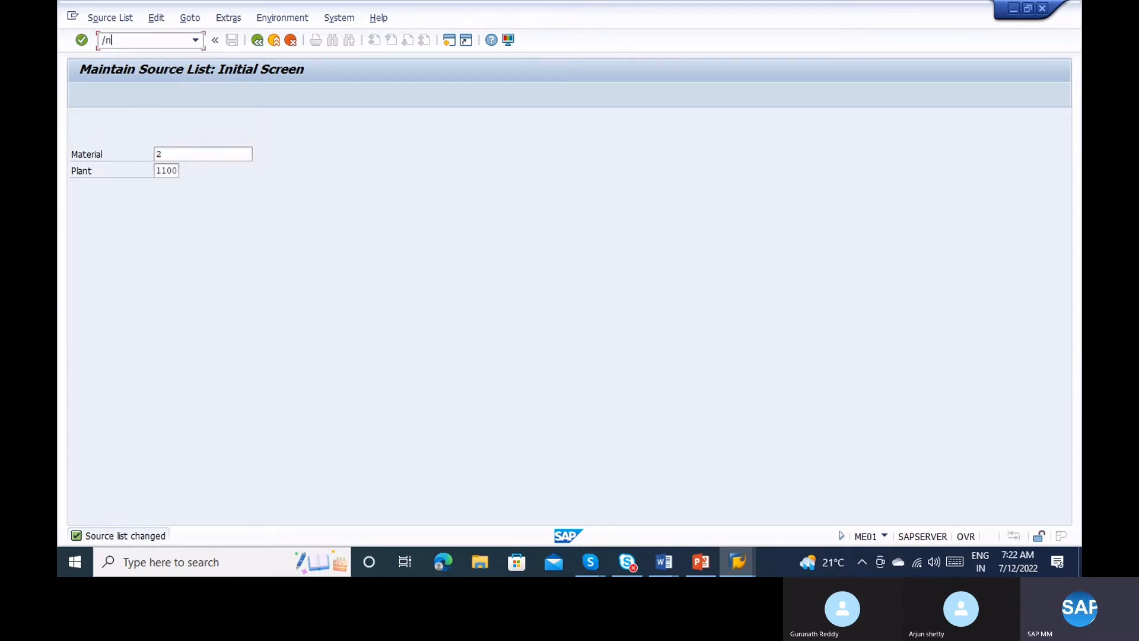
pyautogui.press('Return')
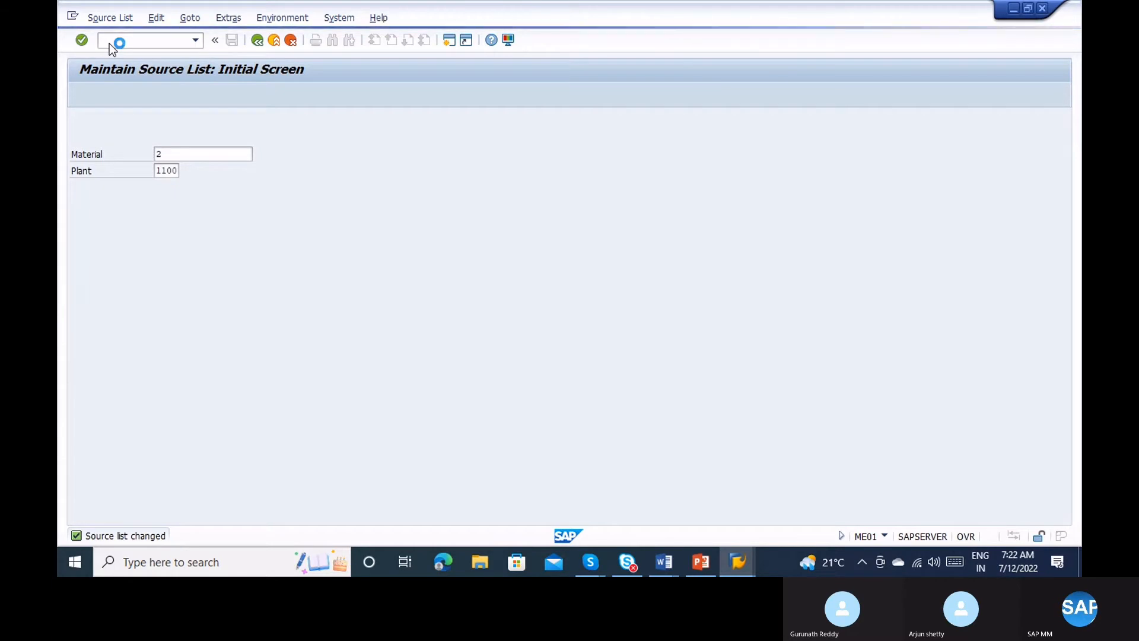
pyautogui.write('w')
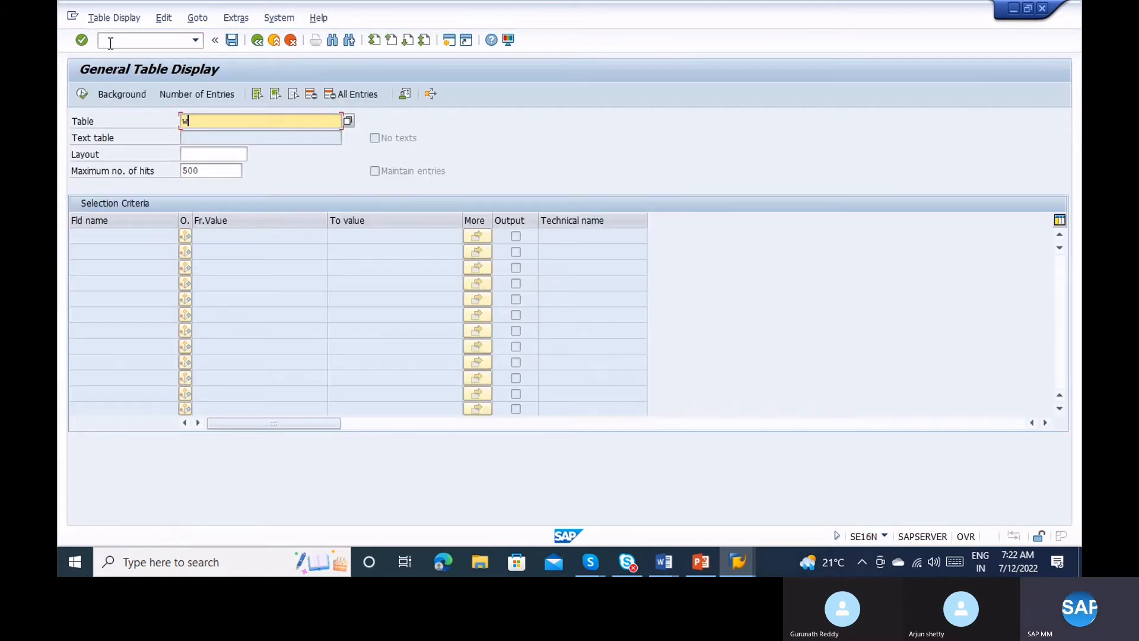
pyautogui.press('BackSpace')
pyautogui.write('e')
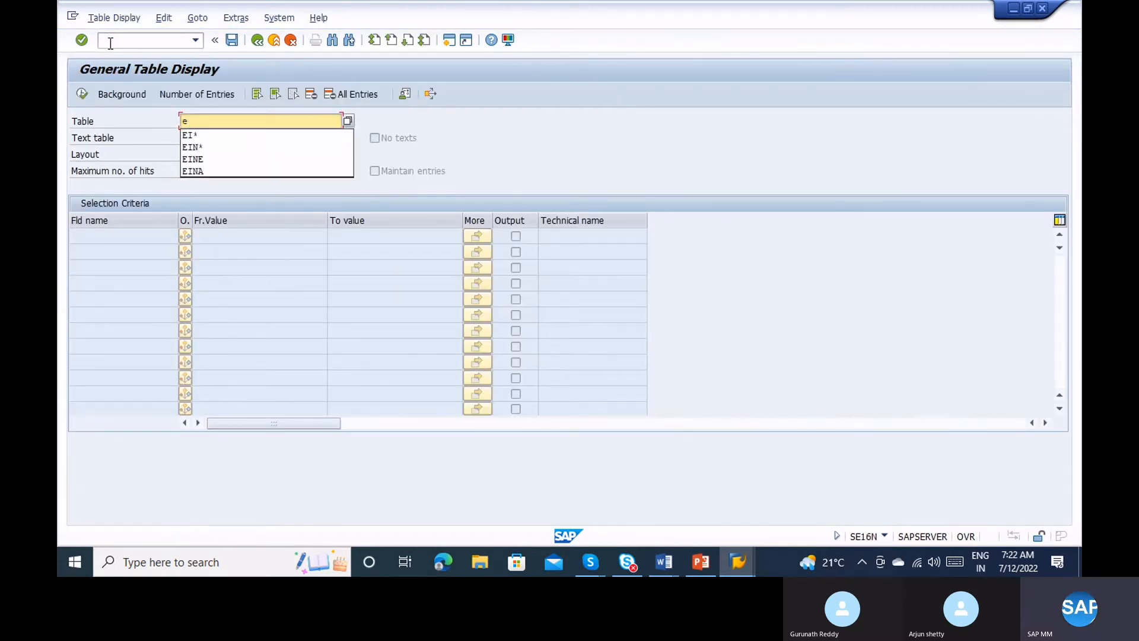
pyautogui.write('ord')
pyautogui.press('Return')
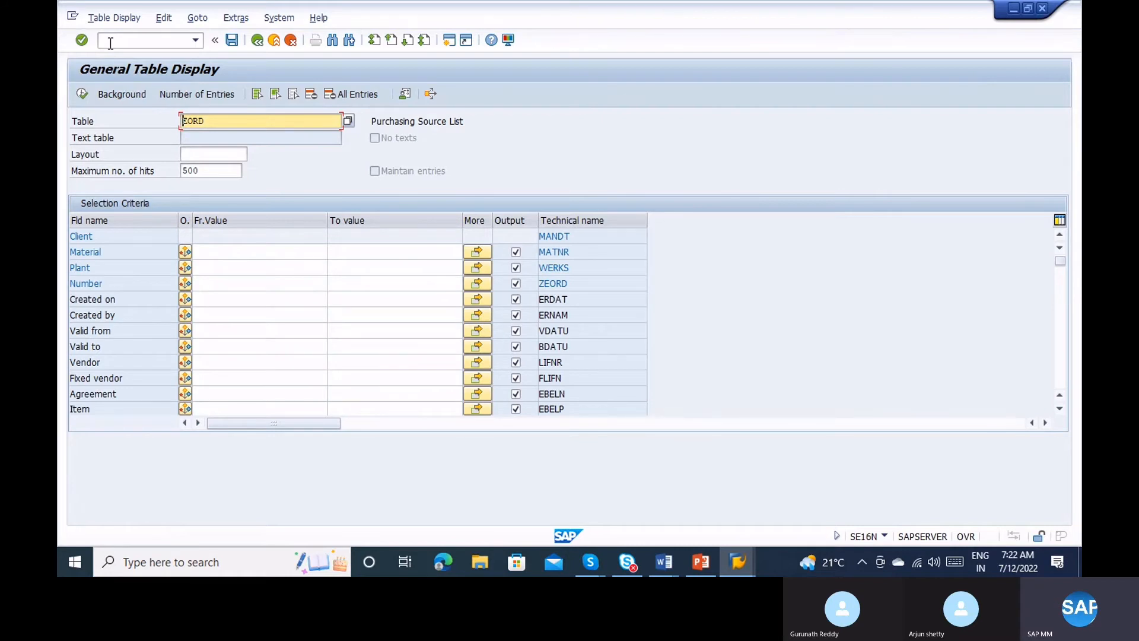
# Filter EORD by material 2 and plant 1100 and run the query.
pyautogui.click(209, 248)
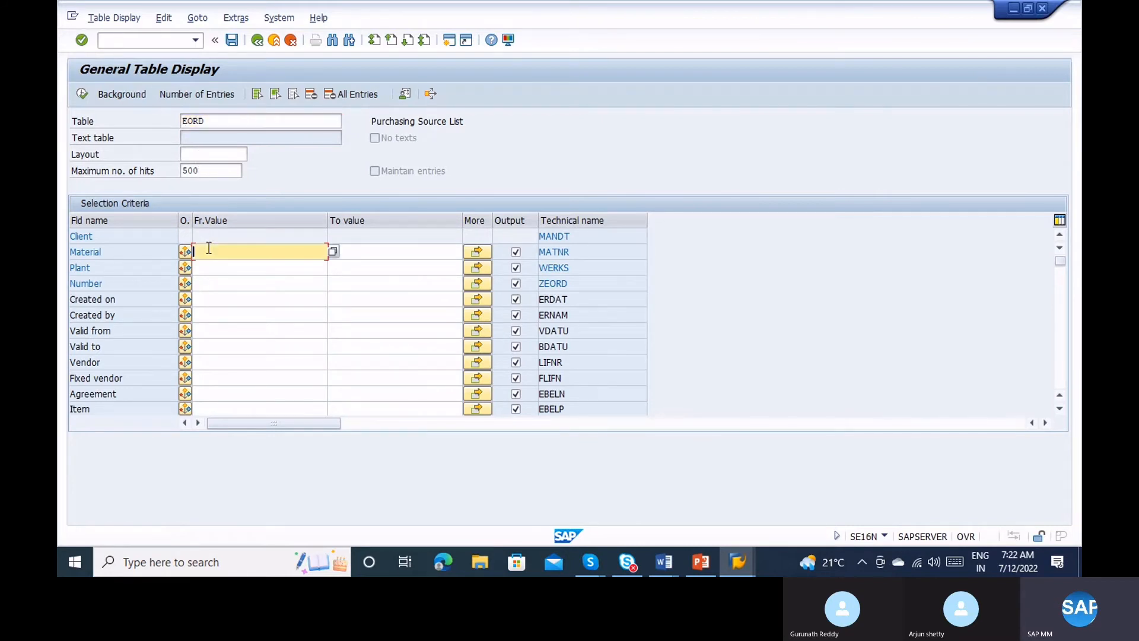
pyautogui.write('2')
pyautogui.press('Tab')
pyautogui.press('Tab')
pyautogui.press('Tab')
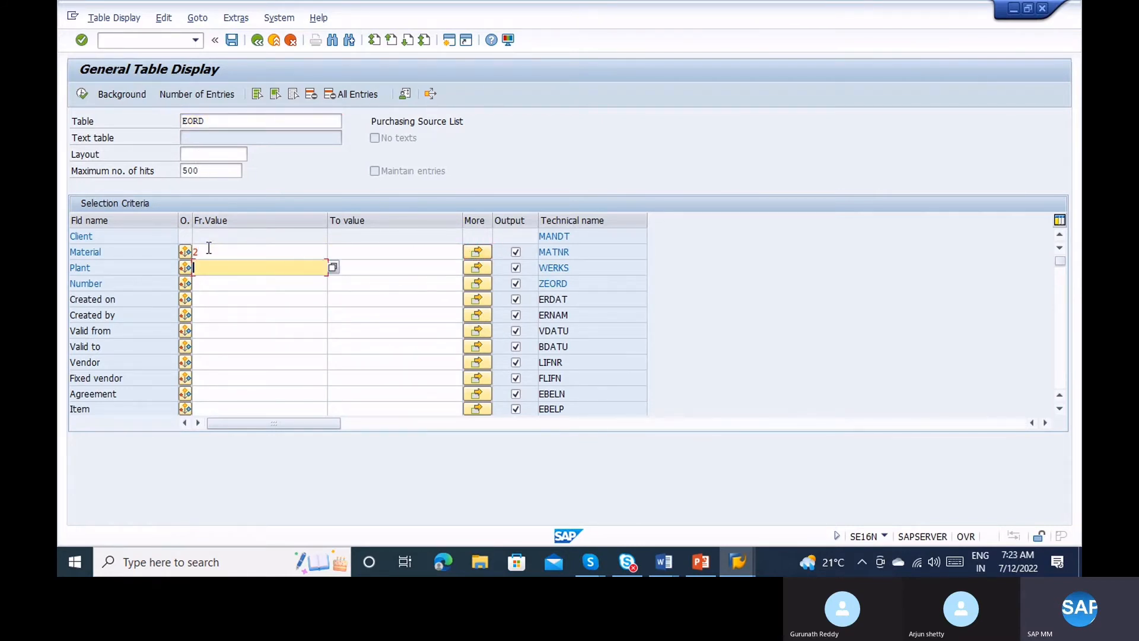
pyautogui.write('1100')
pyautogui.press('Return')
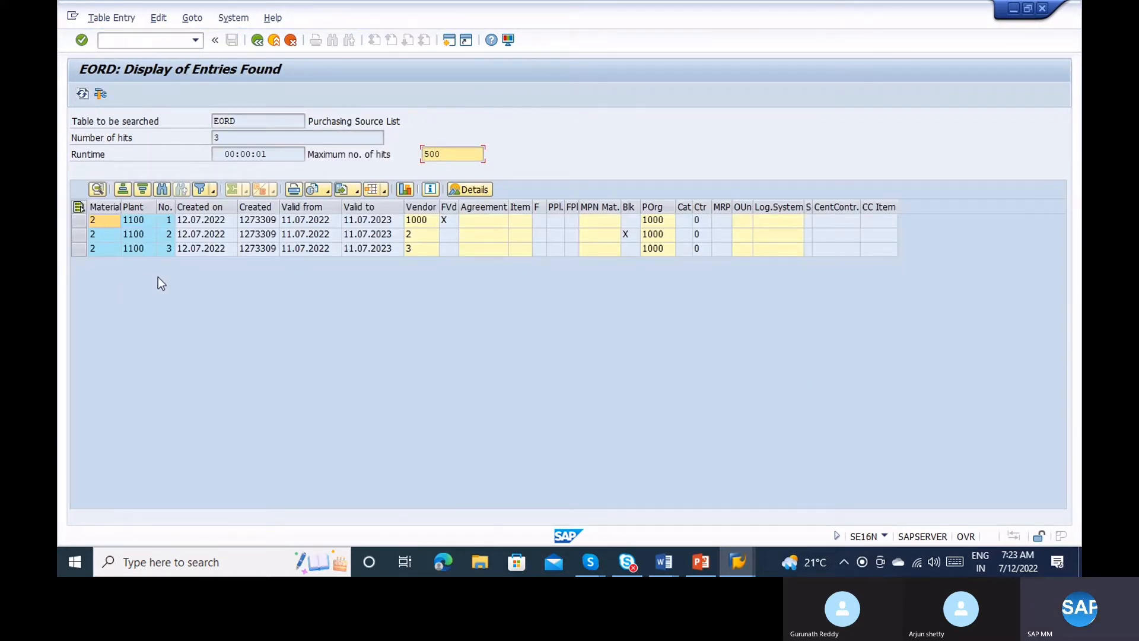
# Inspect material 2, plant 1100, vendors 1000 and 3, and the blocked flag in the results.
pyautogui.click(109, 222)
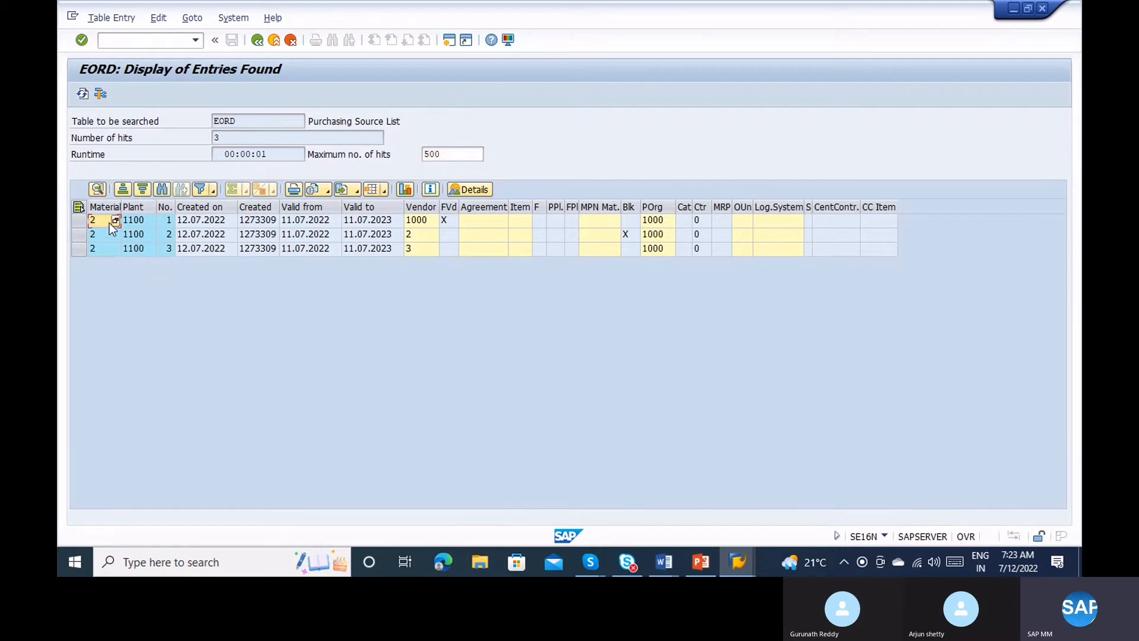
pyautogui.click(129, 224)
pyautogui.click(429, 223)
pyautogui.click(620, 234)
pyautogui.click(627, 235)
pyautogui.click(421, 252)
# Check the first record's valid-from date, creation date and creator, then return to EORD selection.
pyautogui.click(304, 222)
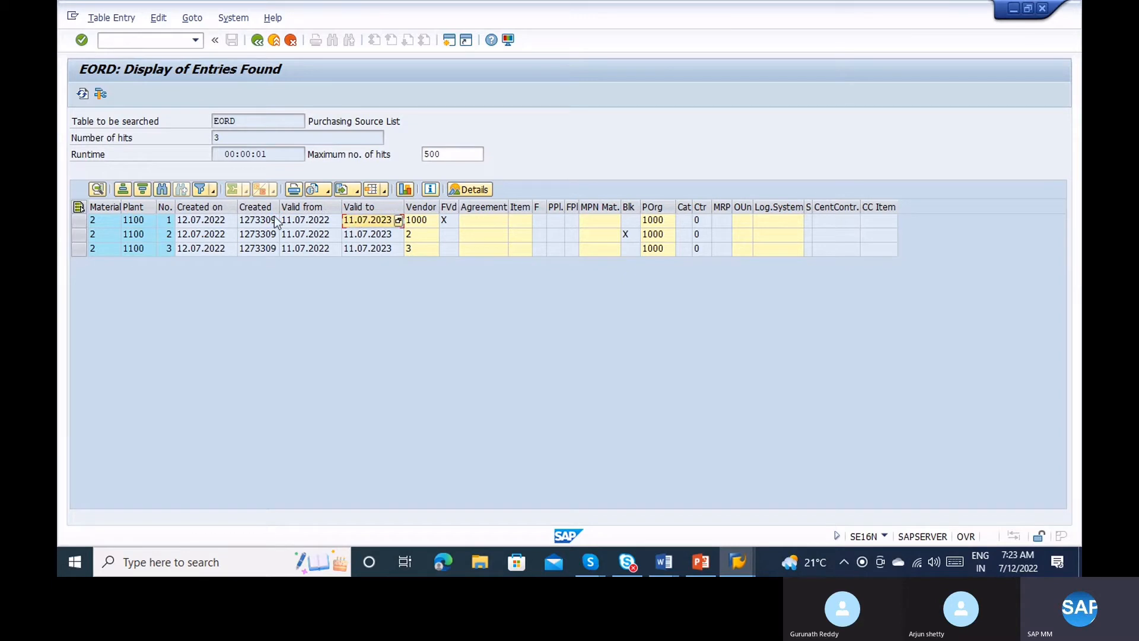
pyautogui.click(228, 221)
pyautogui.click(255, 221)
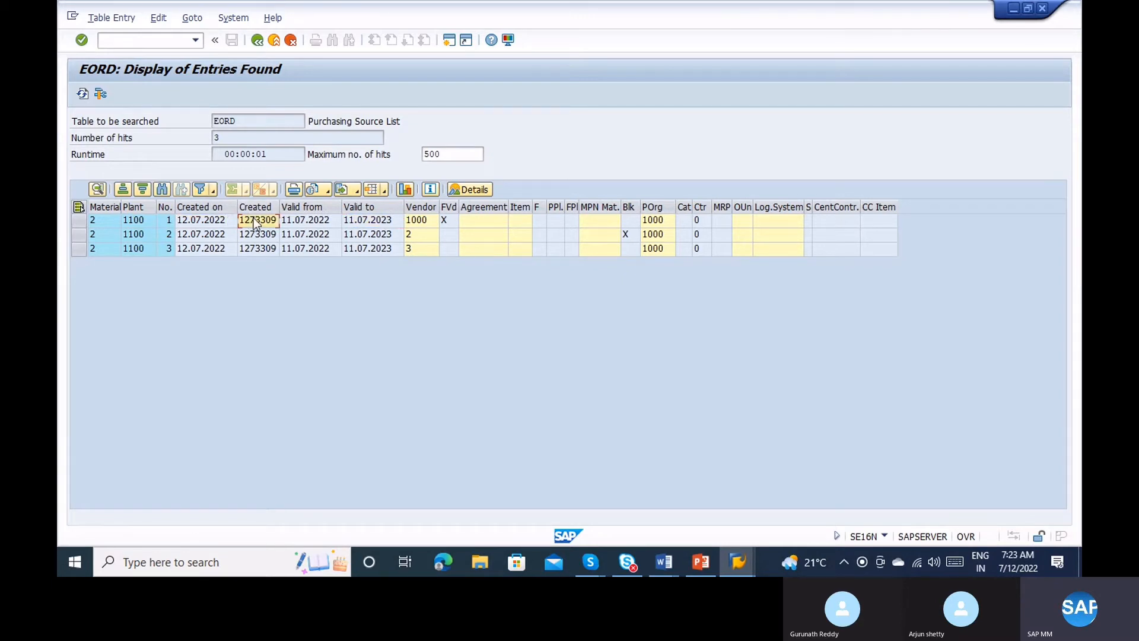
pyautogui.click(259, 129)
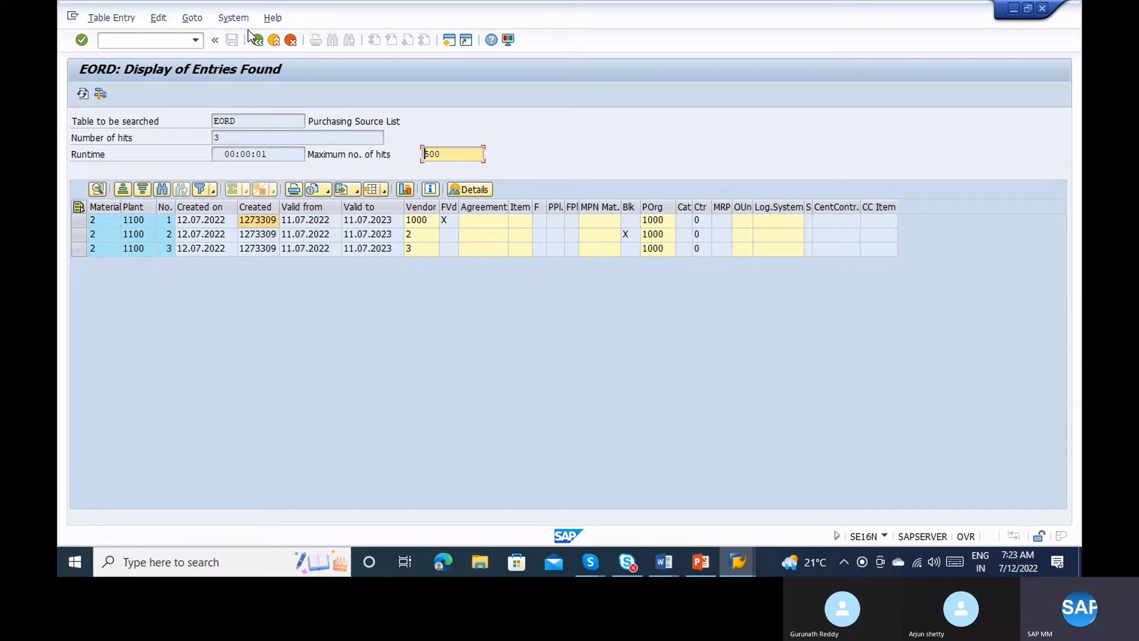
pyautogui.click(261, 43)
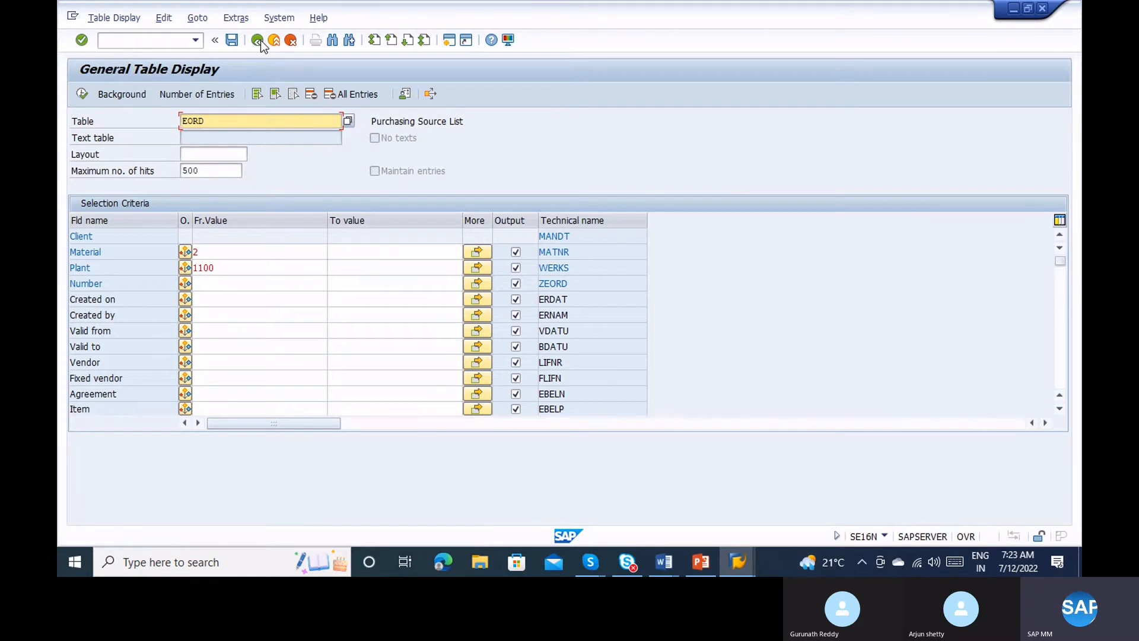
# Go back to SAP Easy Access and start transaction ME11 to create an info record.
pyautogui.click(261, 40)
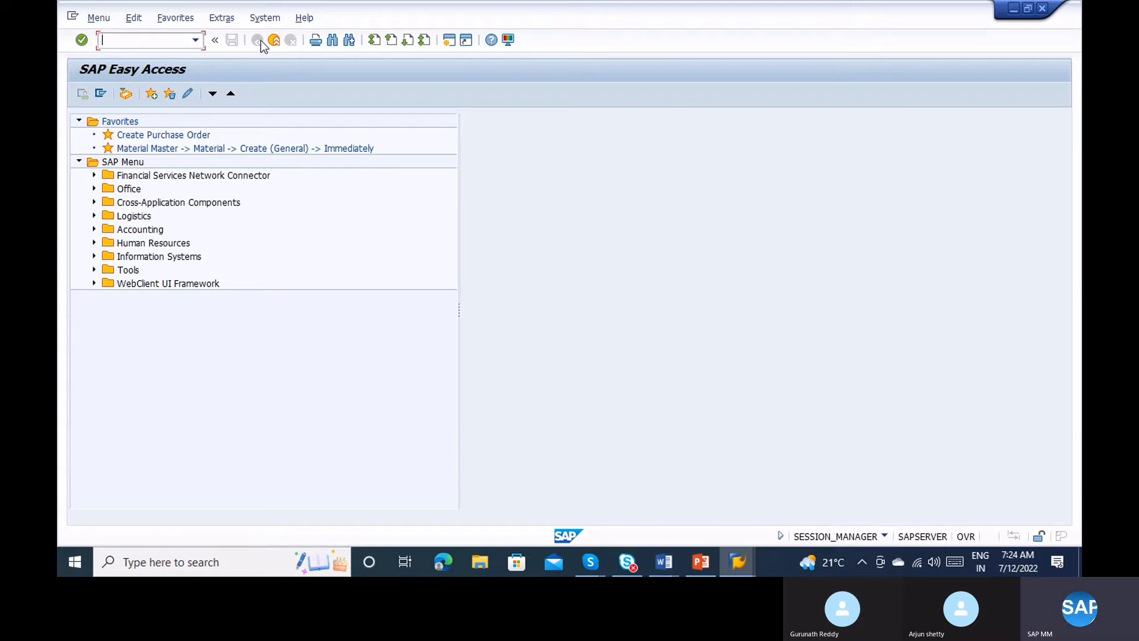
pyautogui.write('ME11')
pyautogui.press('Return')
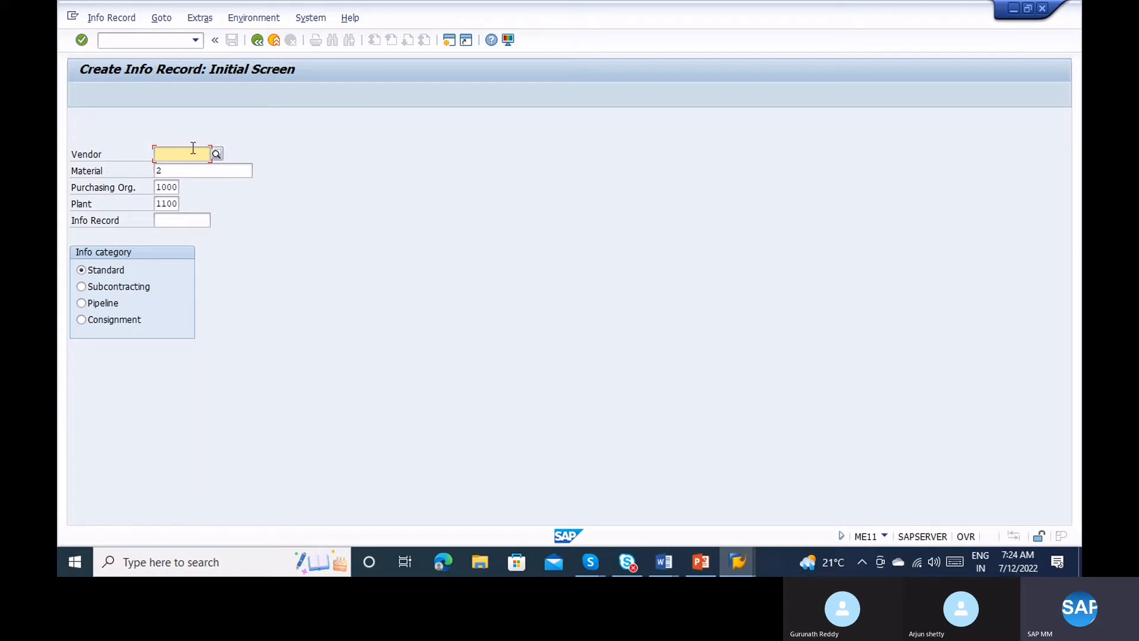
# Stop and restart ME11, entering vendor 1000 with the material field left blank.
pyautogui.write('100')
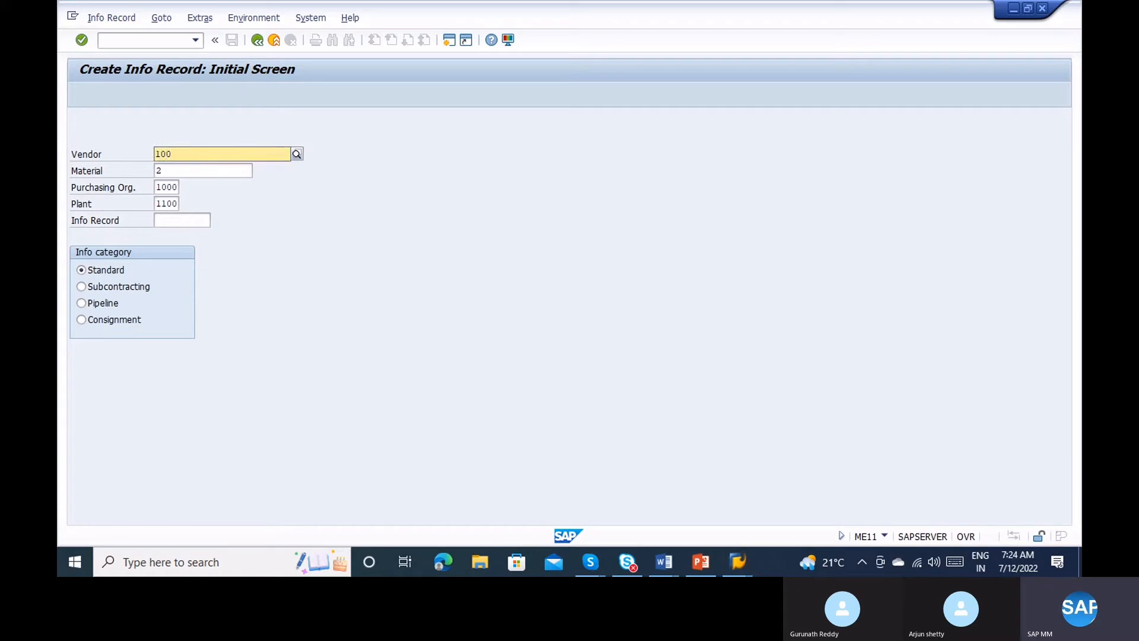
pyautogui.write('0')
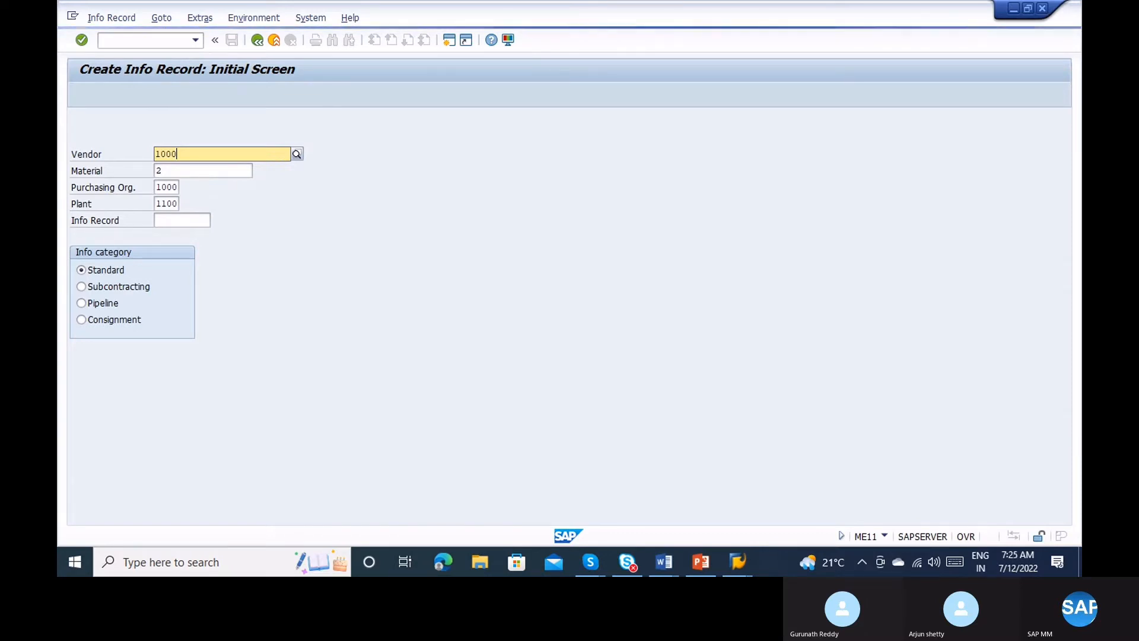
pyautogui.click(196, 151)
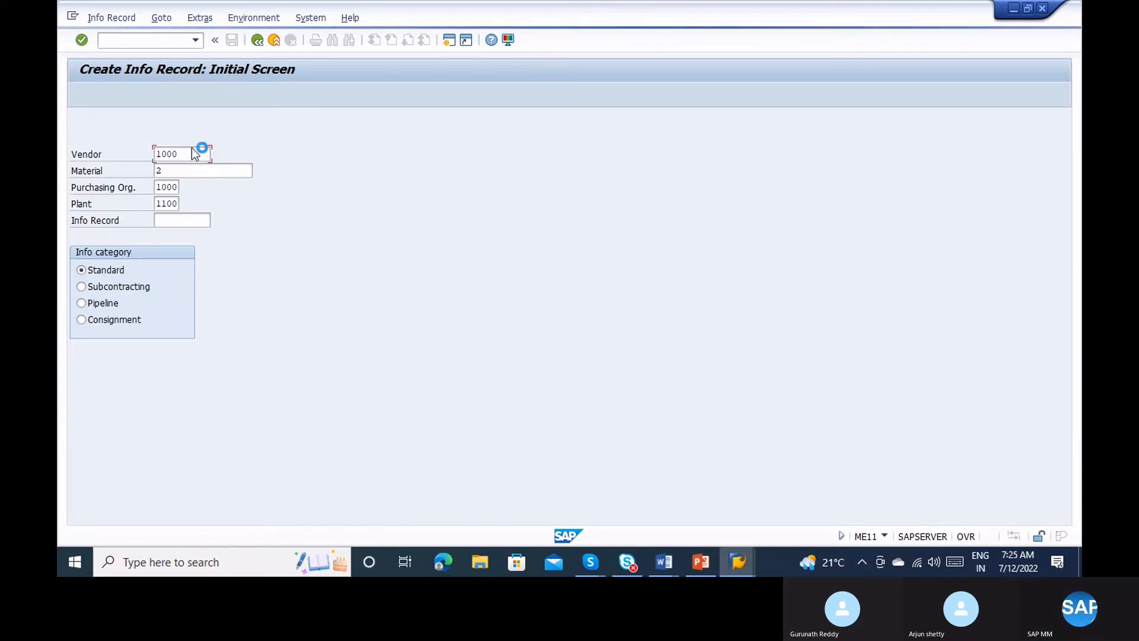
pyautogui.click(74, 18)
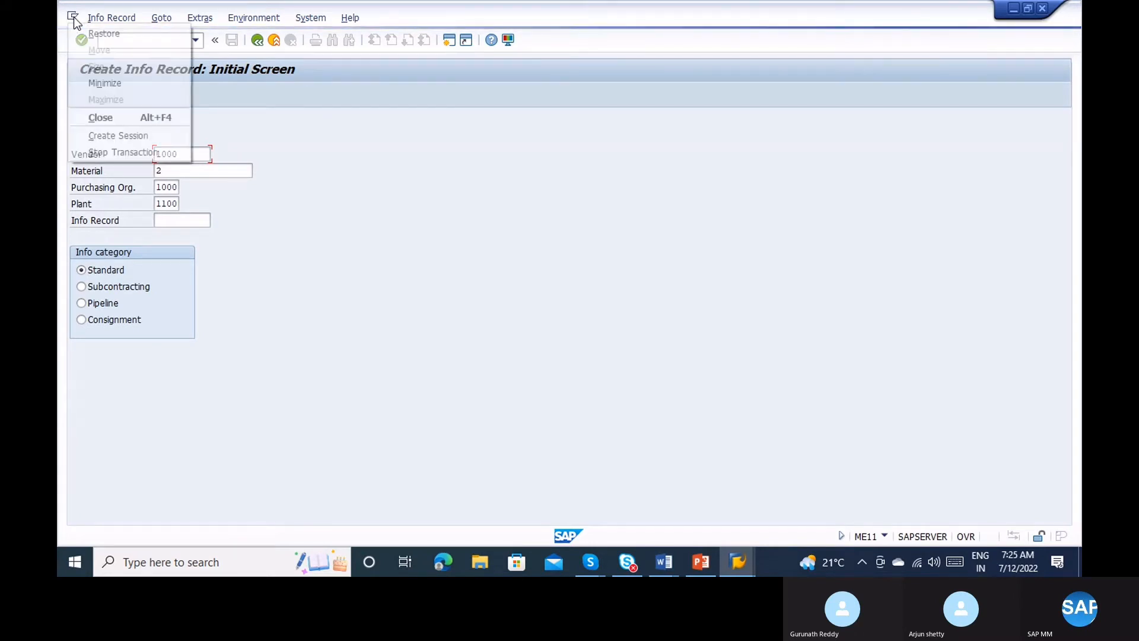
pyautogui.click(133, 151)
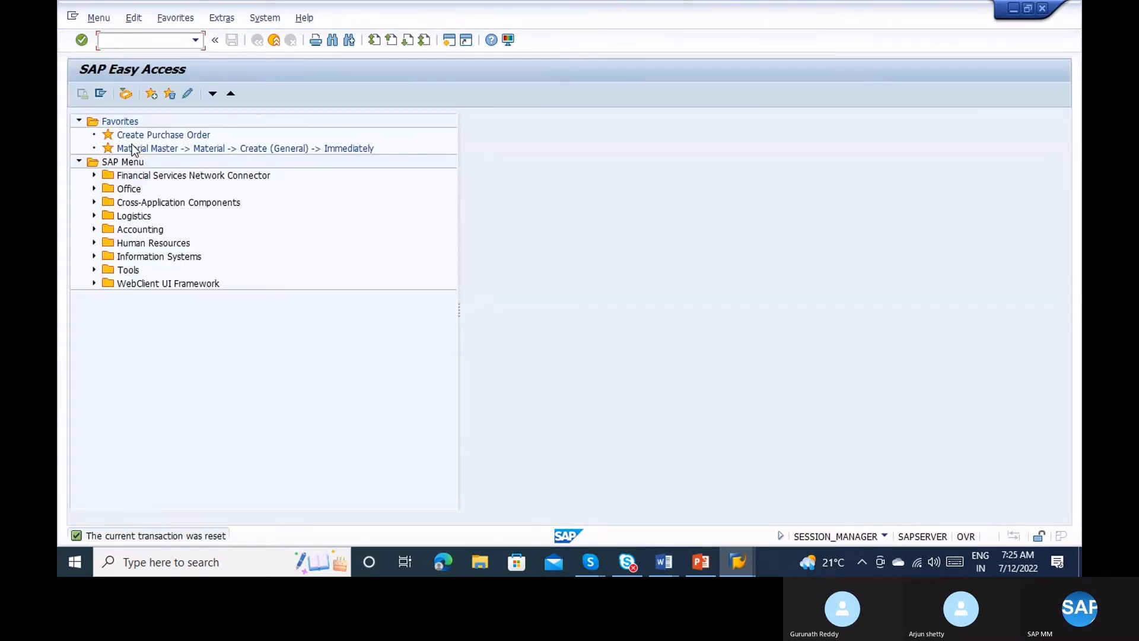
pyautogui.write('me11')
pyautogui.press('Return')
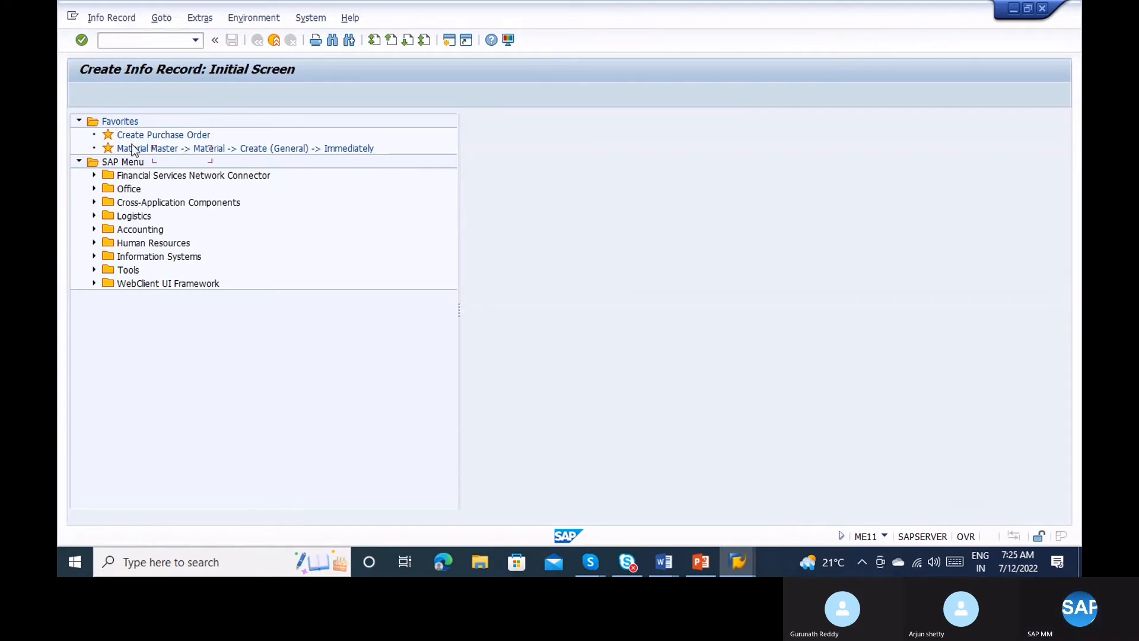
pyautogui.write('1000')
pyautogui.press('Tab')
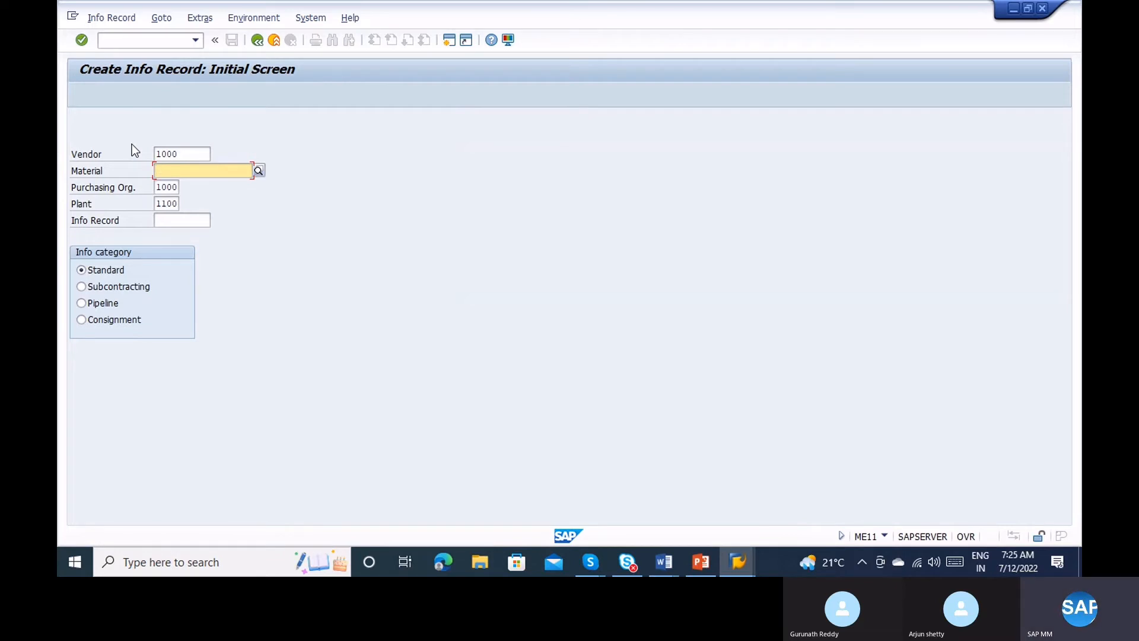
# On General Data for vendor 1000, enter the short text 'Service - Software installation'.
pyautogui.press('Return')
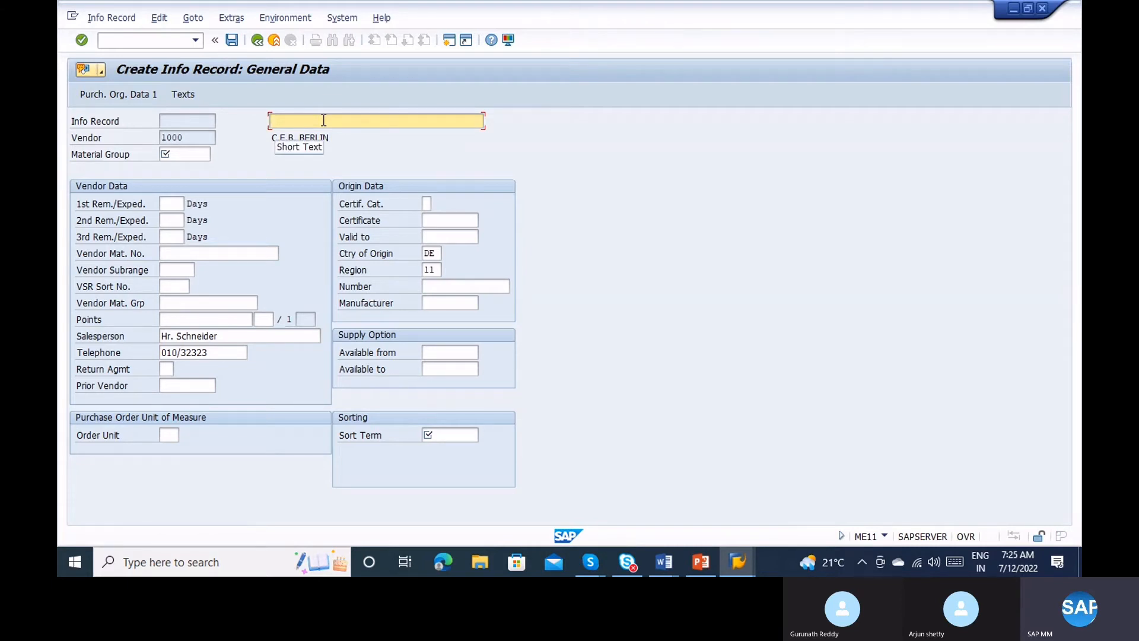
pyautogui.write('Servicer')
pyautogui.press('BackSpace')
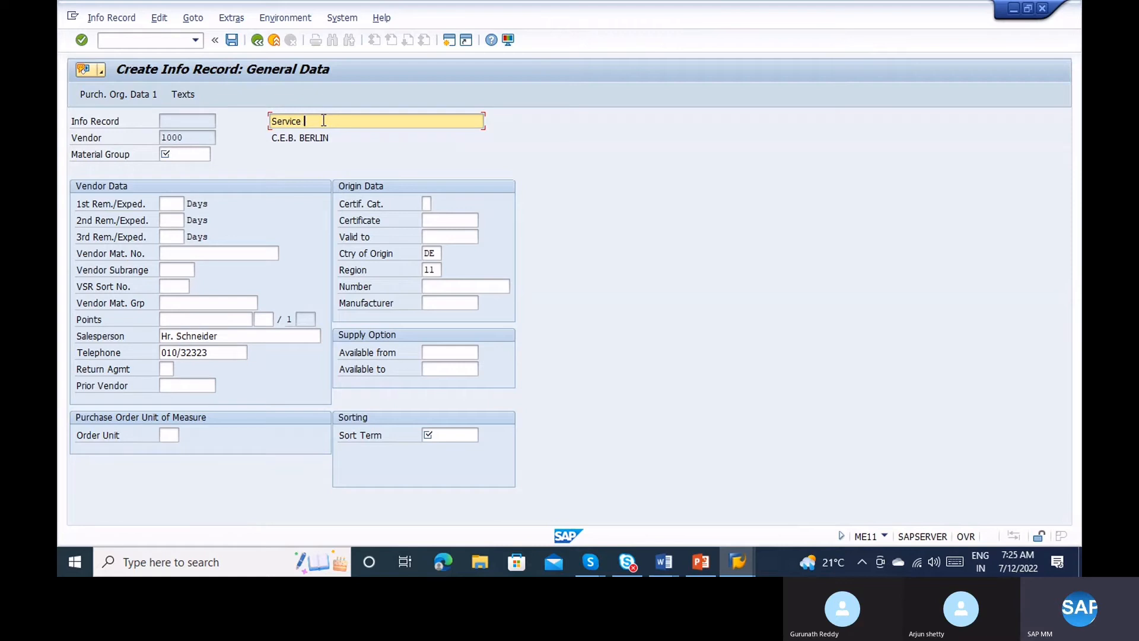
pyautogui.write('Material')
pyautogui.press('BackSpace')
pyautogui.press('BackSpace')
pyautogui.press('BackSpace')
pyautogui.press('BackSpace')
pyautogui.press('BackSpace')
pyautogui.press('BackSpace')
pyautogui.press('BackSpace')
pyautogui.press('BackSpace')
pyautogui.write('product')
pyautogui.press('BackSpace')
pyautogui.press('BackSpace')
pyautogui.press('BackSpace')
pyautogui.press('BackSpace')
pyautogui.press('BackSpace')
pyautogui.press('BackSpace')
pyautogui.press('BackSpace')
pyautogui.press('BackSpace')
pyautogui.write('- Soft wareinstallation')
pyautogui.click(168, 152)
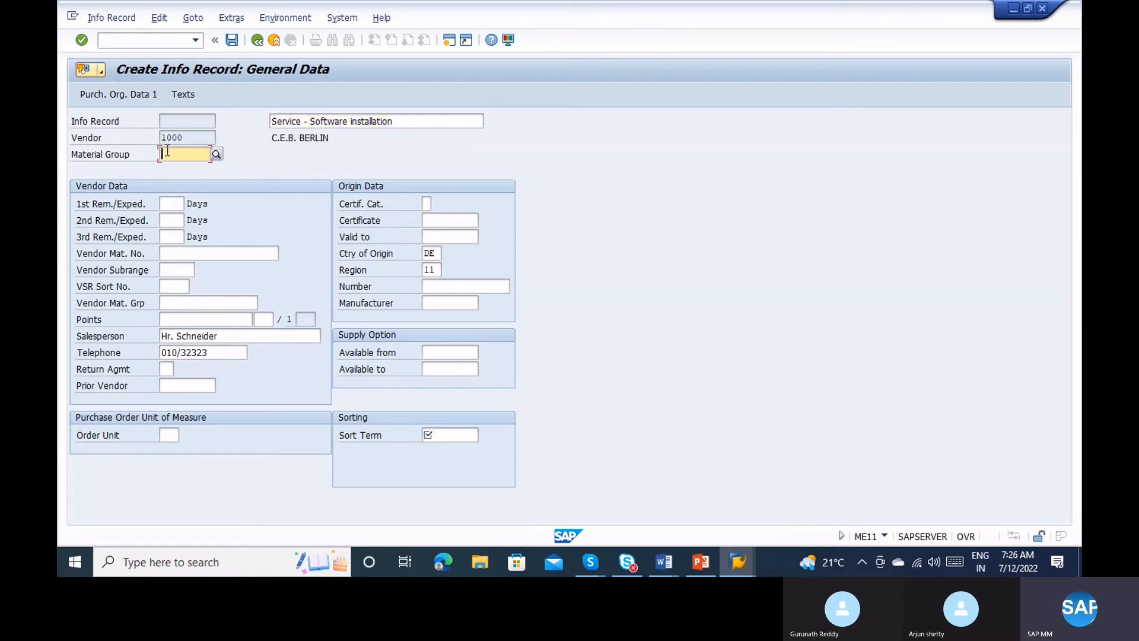
# Choose material group 007EMT (Extra) from the material group value list.
pyautogui.click(216, 154)
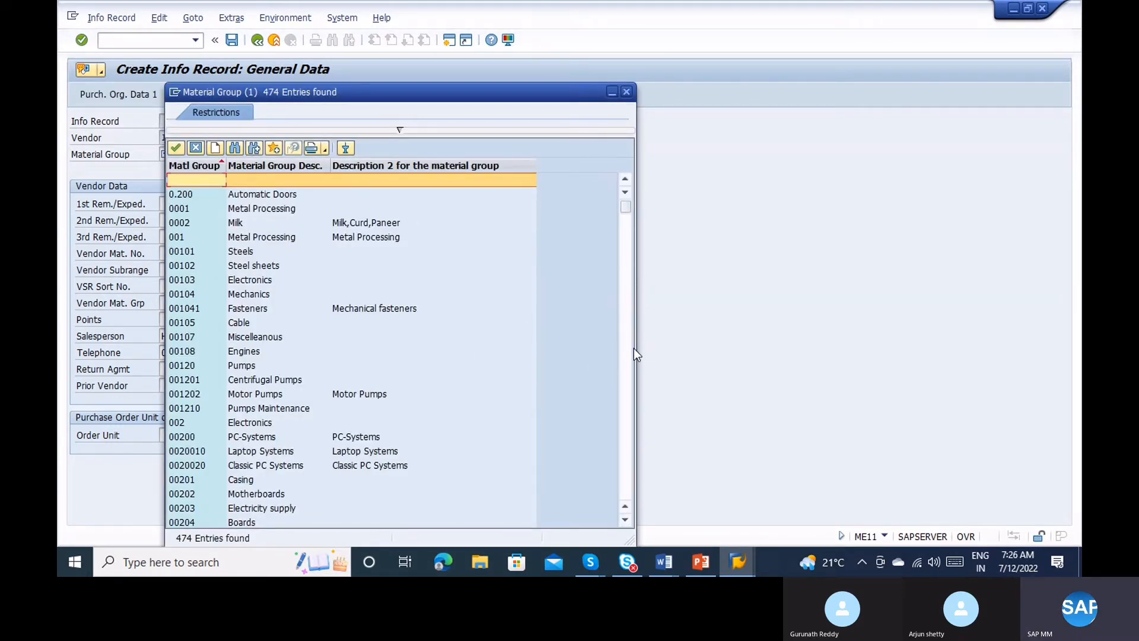
pyautogui.scroll(-5, 634, 348)
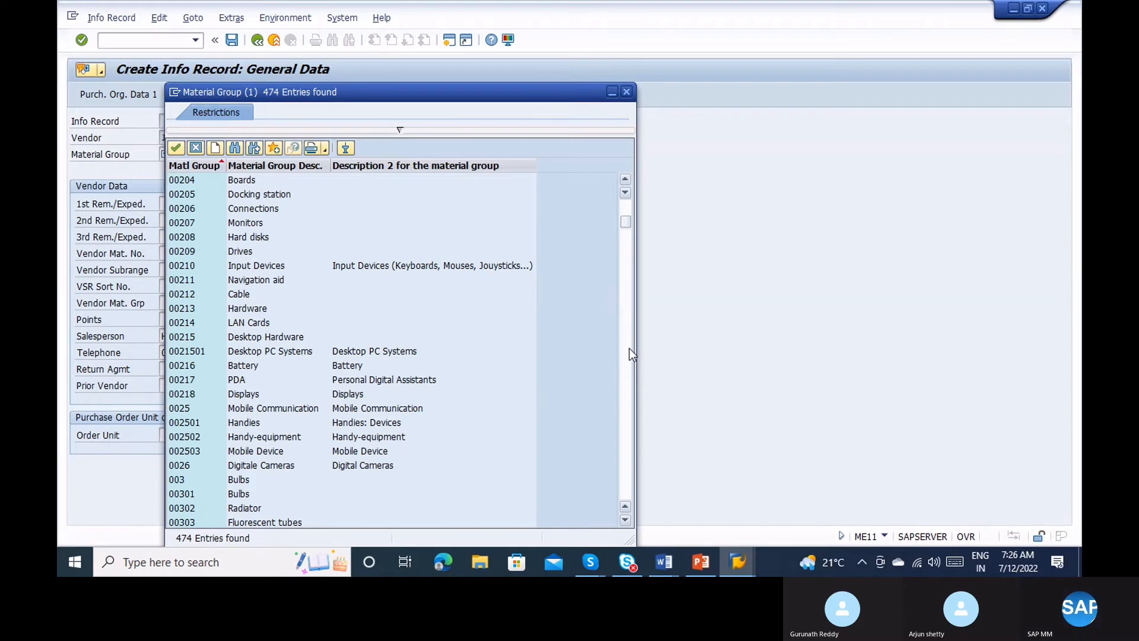
pyautogui.scroll(-15, 633, 354)
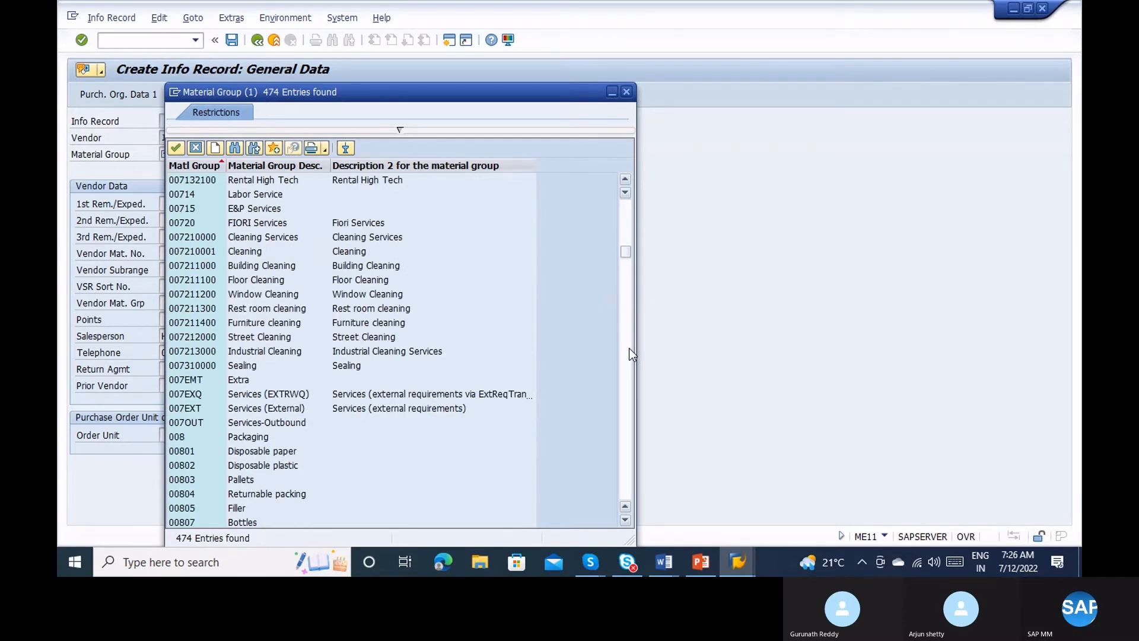
pyautogui.click(252, 208)
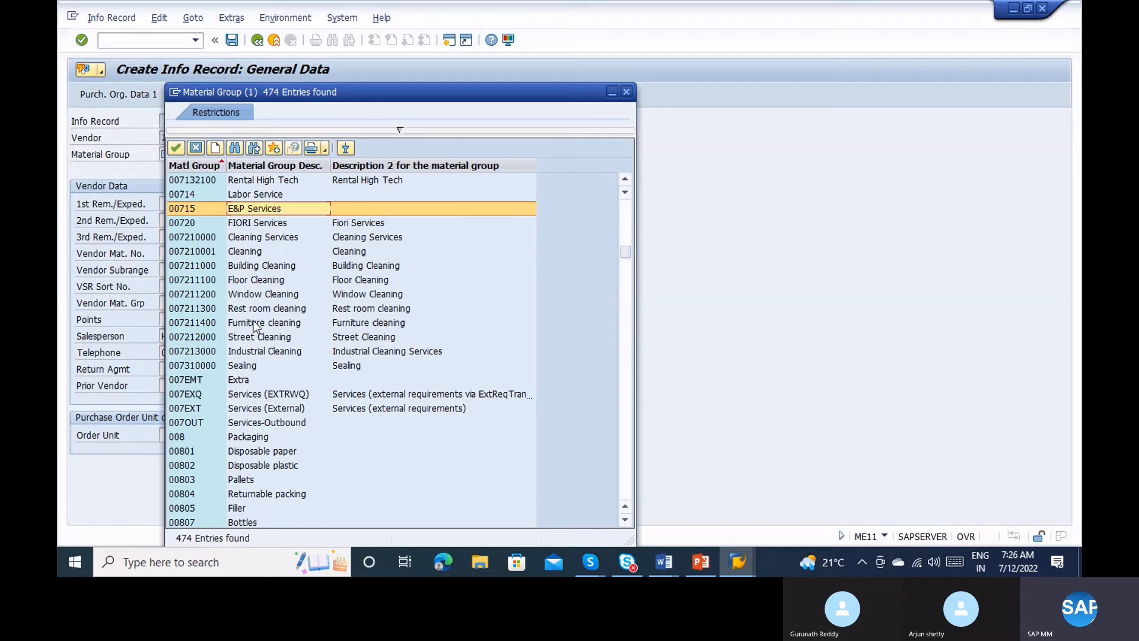
pyautogui.click(256, 381)
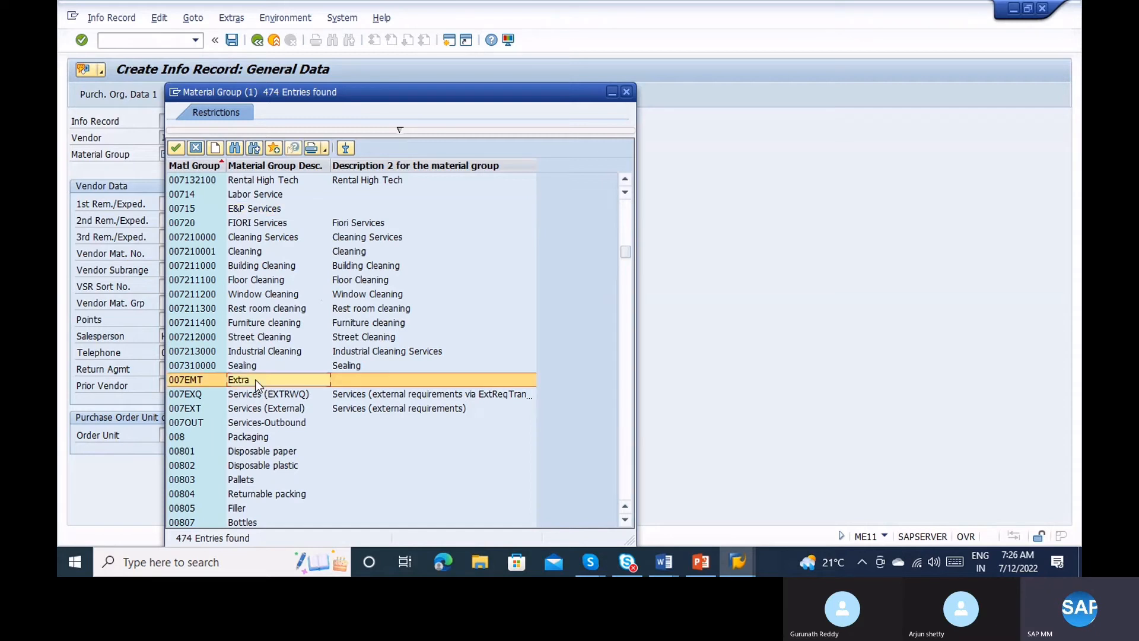
pyautogui.doubleClick(256, 381)
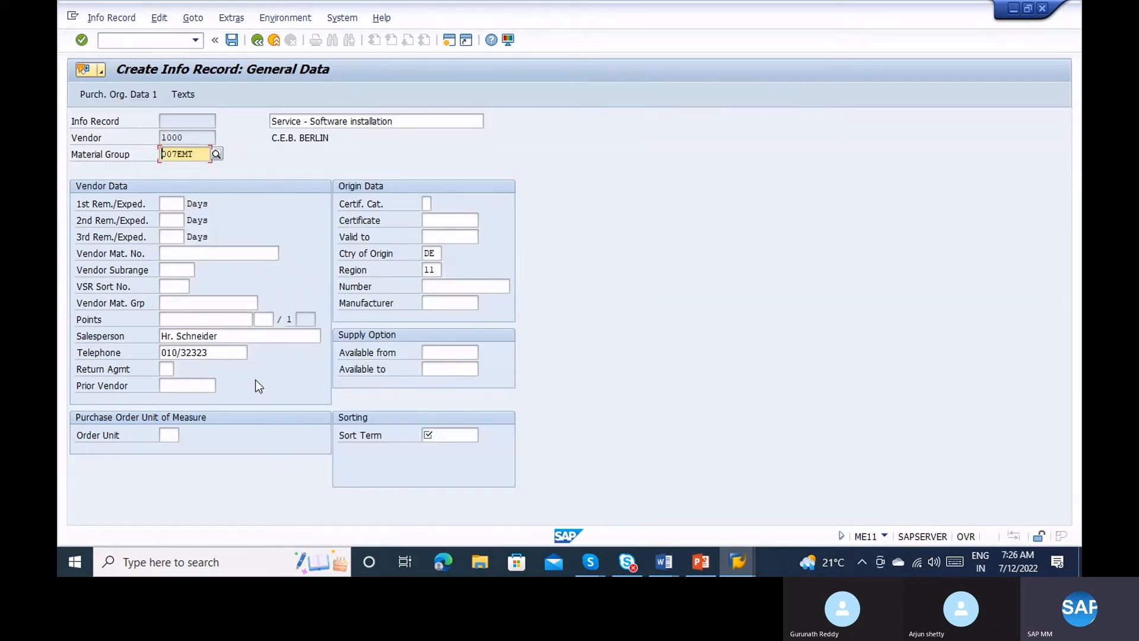
# Enter sort term Service, planned delivery time 1 day and purchasing group 000.
pyautogui.press('Return')
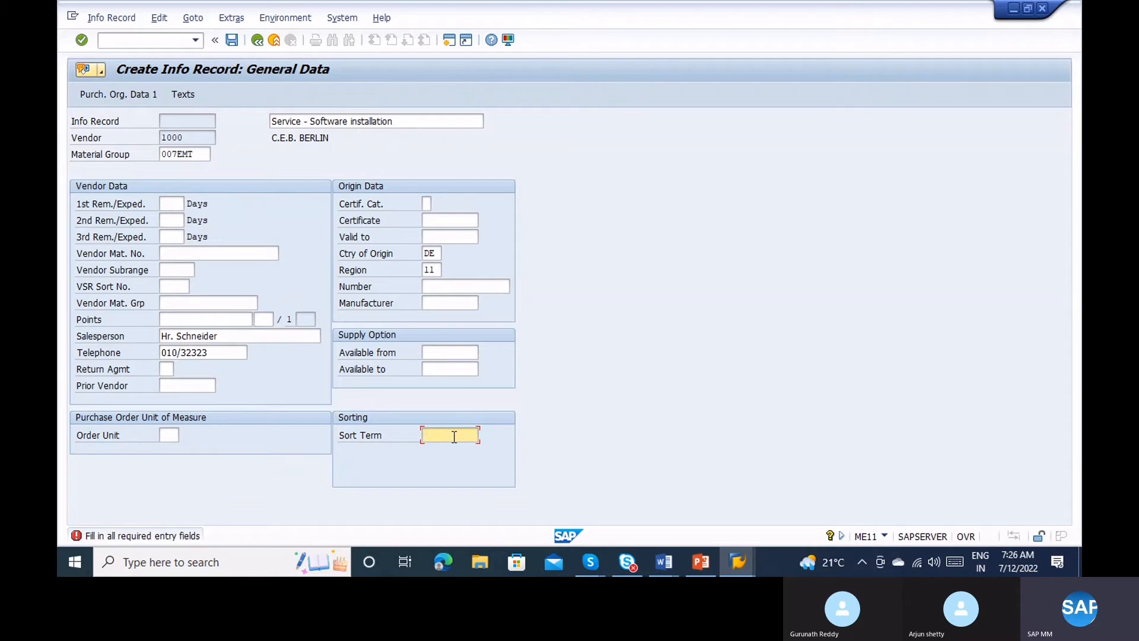
pyautogui.write('Service')
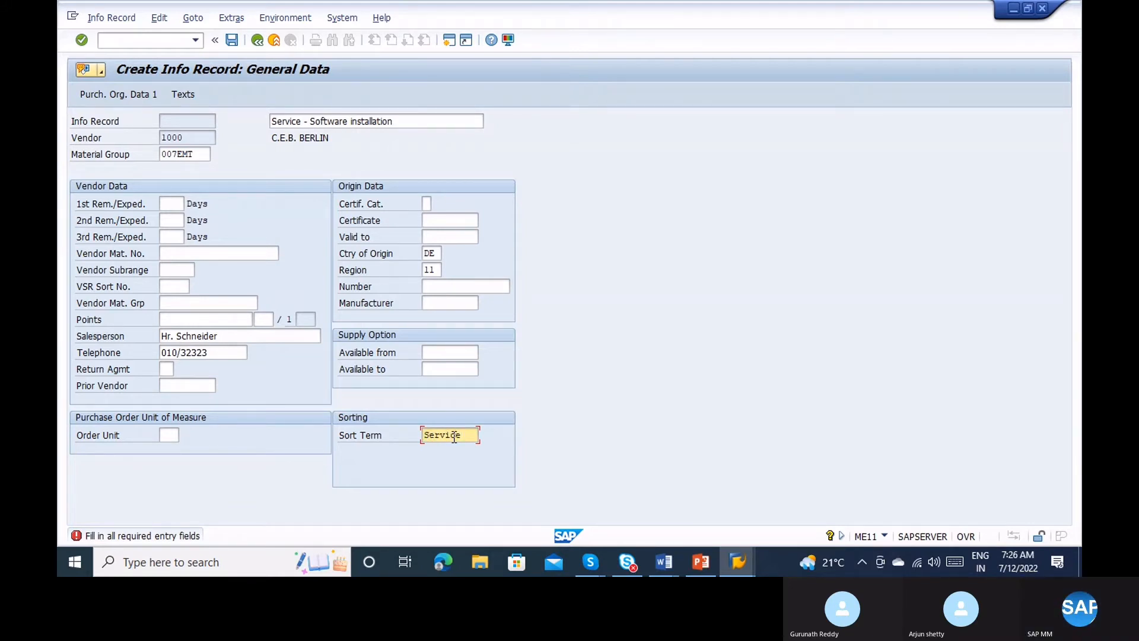
pyautogui.press('Return')
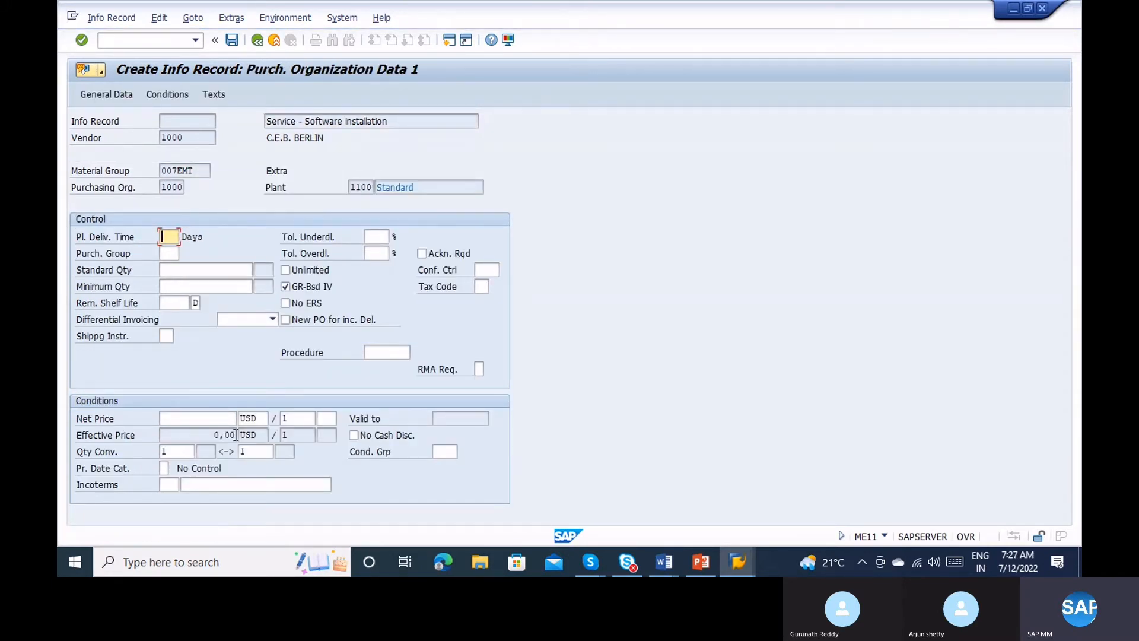
pyautogui.write('1')
pyautogui.press('Tab')
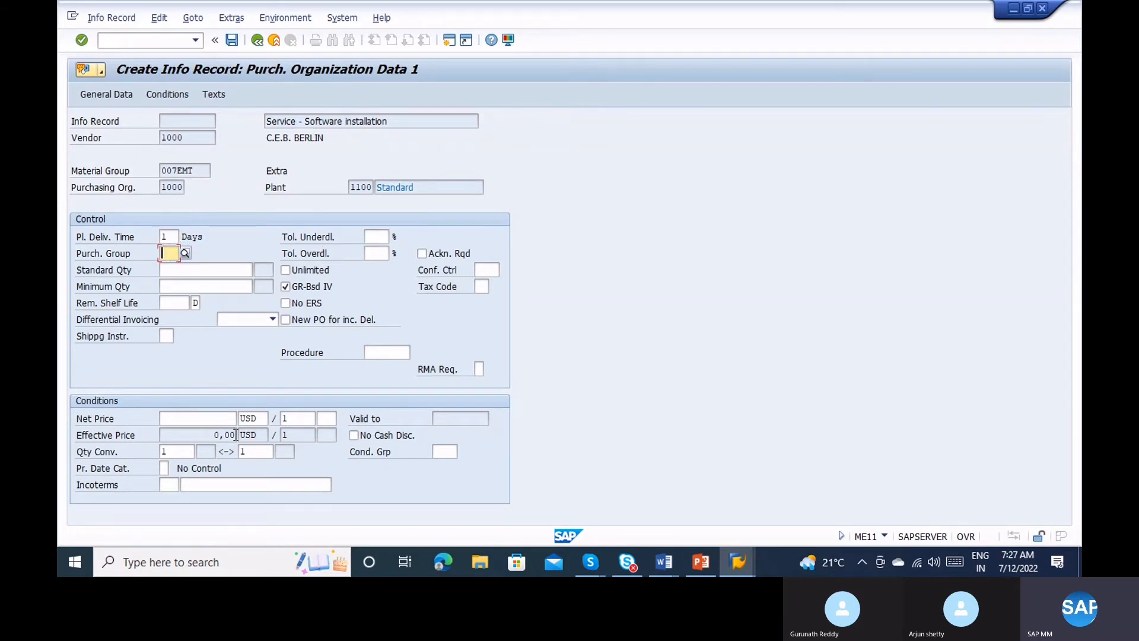
pyautogui.write('000')
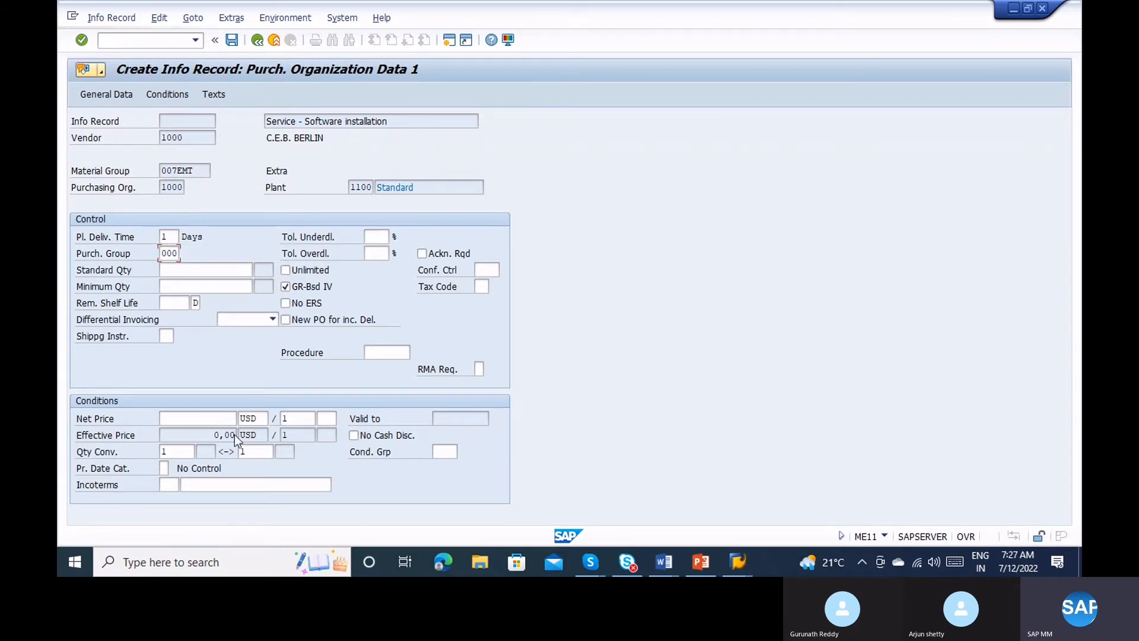
pyautogui.press('Return')
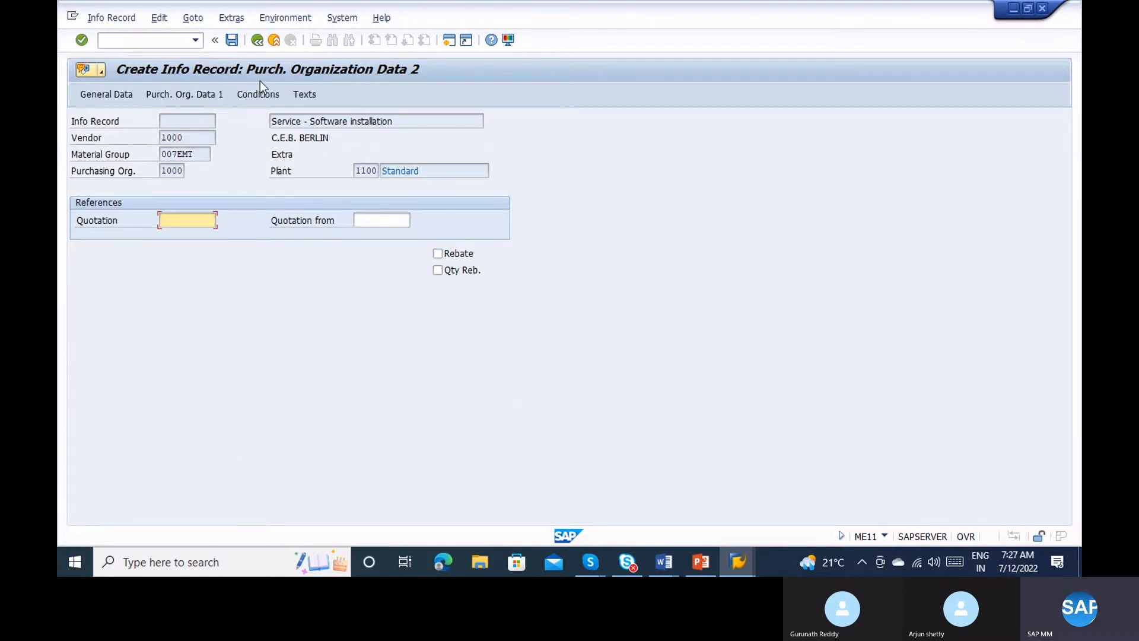
pyautogui.click(258, 86)
pyautogui.click(249, 95)
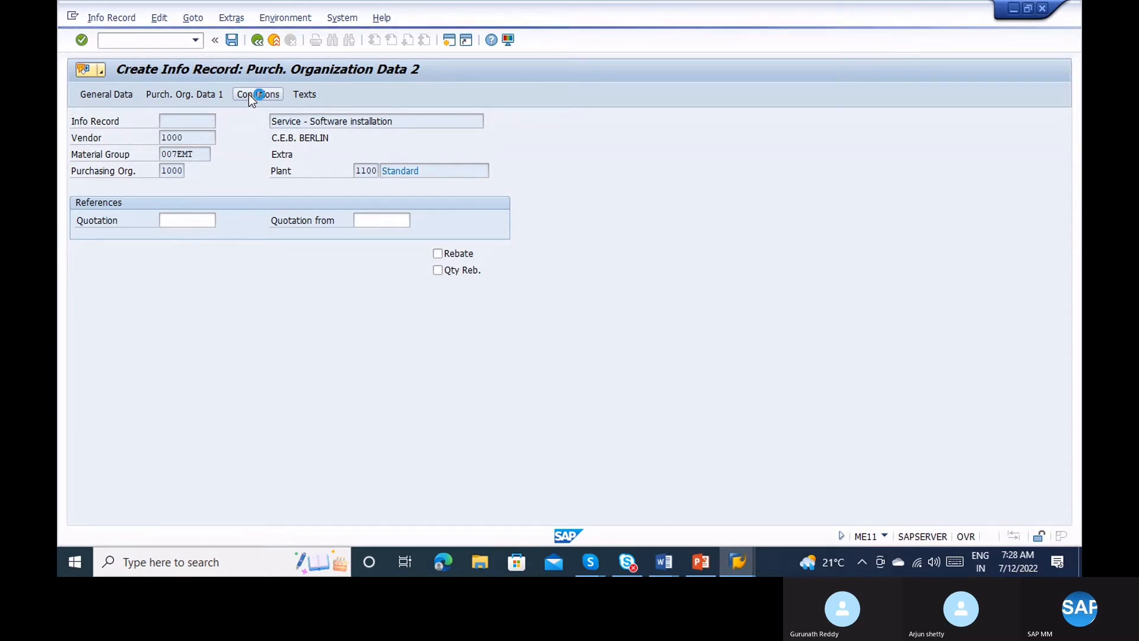
# Create a new SAP session and display its system status.
pyautogui.click(73, 16)
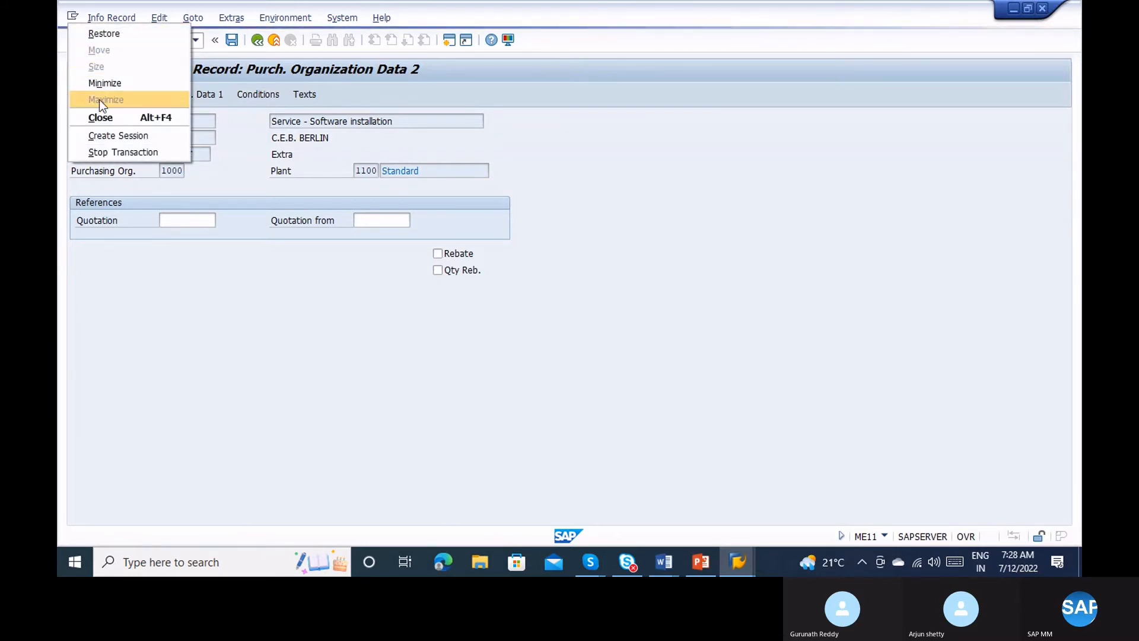
pyautogui.click(108, 127)
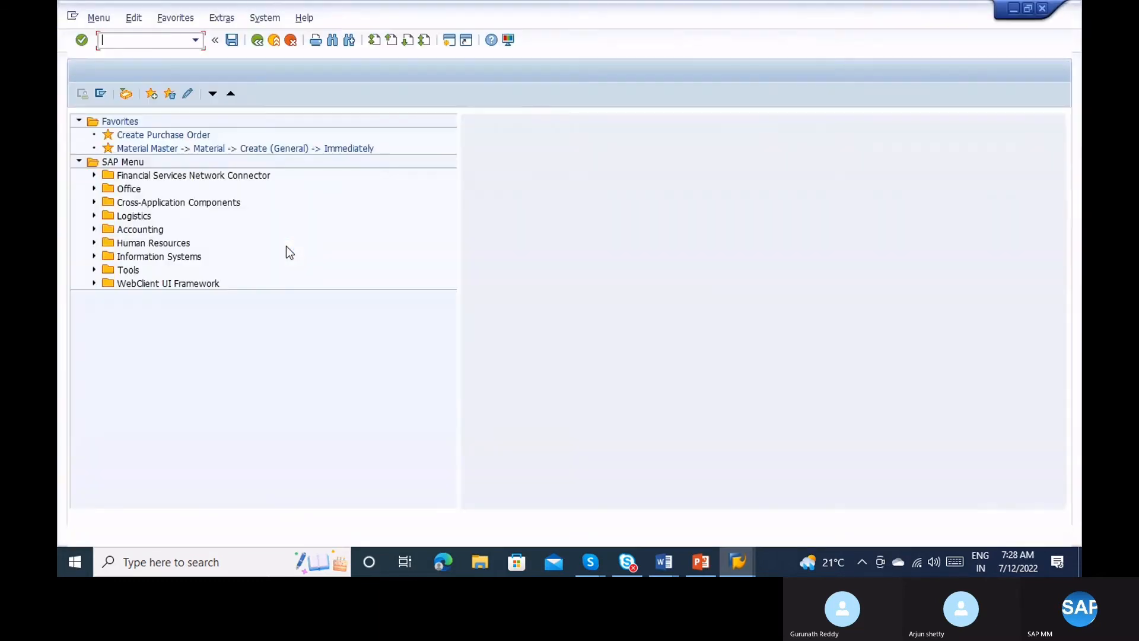
pyautogui.click(265, 19)
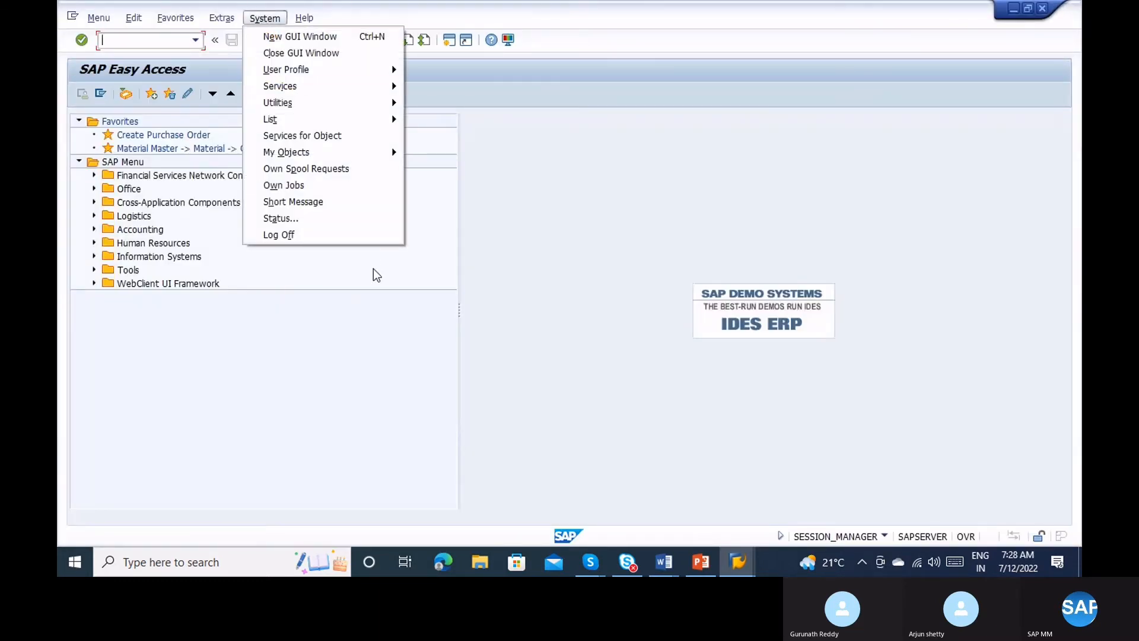
pyautogui.click(336, 214)
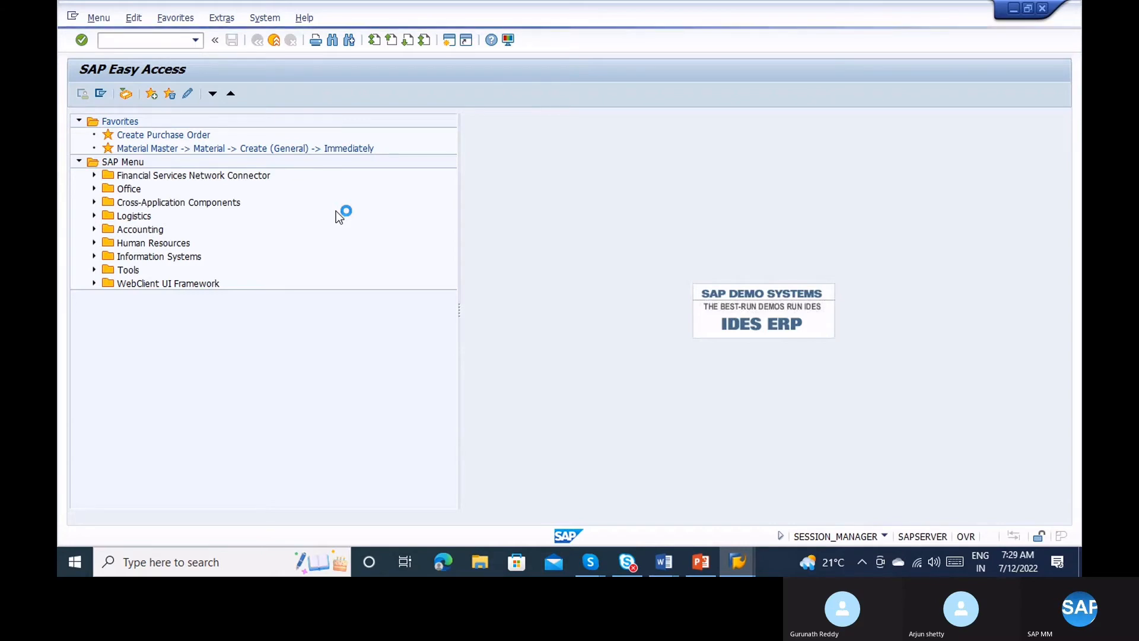
# Switch between the open SAP windows and return to the Create Info Record window.
pyautogui.click(737, 561)
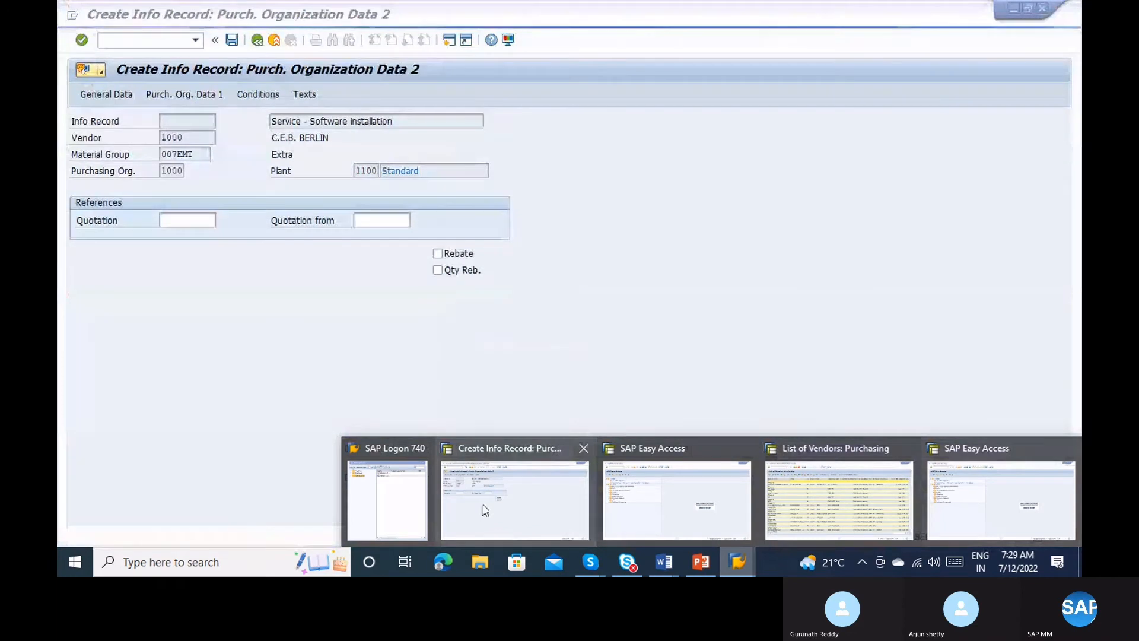
pyautogui.click(485, 510)
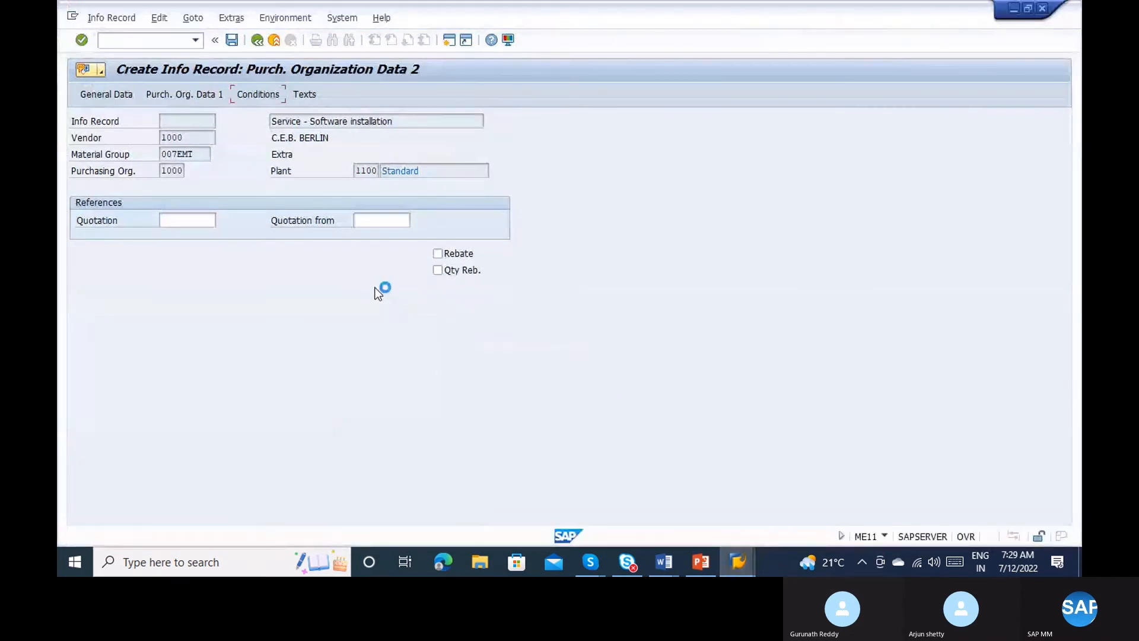
pyautogui.click(736, 553)
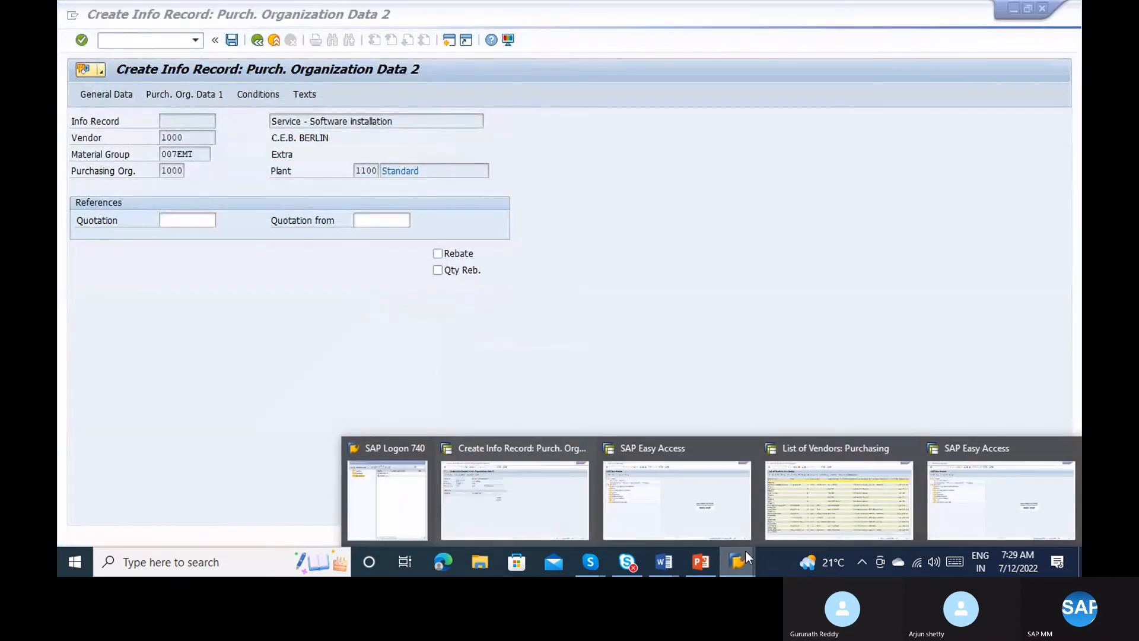
pyautogui.click(990, 465)
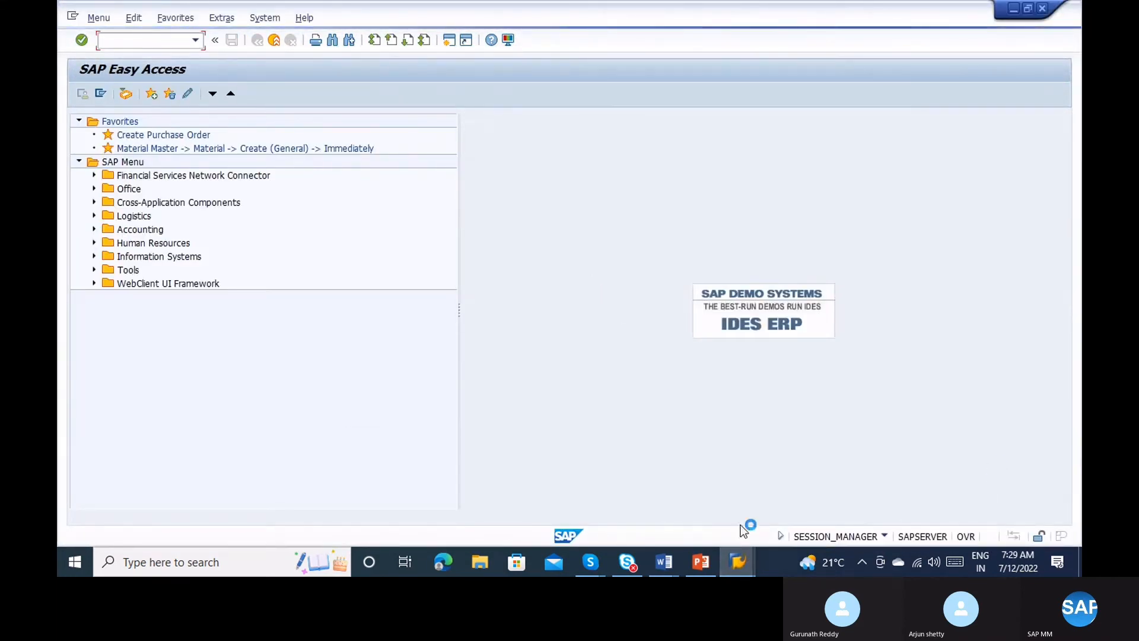
pyautogui.moveTo(736, 551)
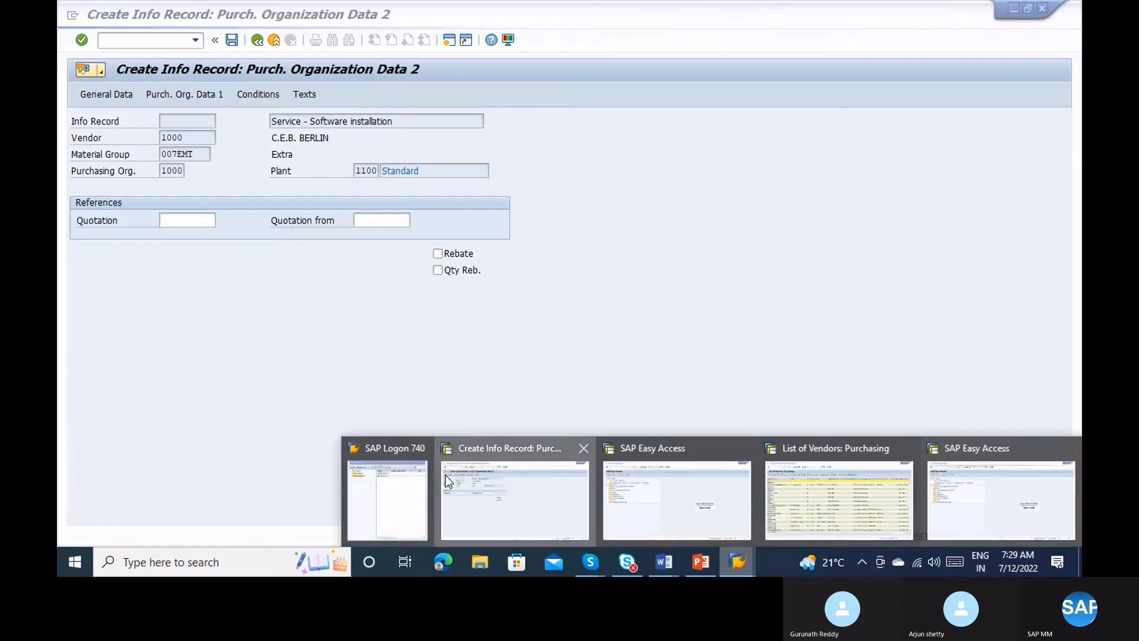
pyautogui.click(474, 493)
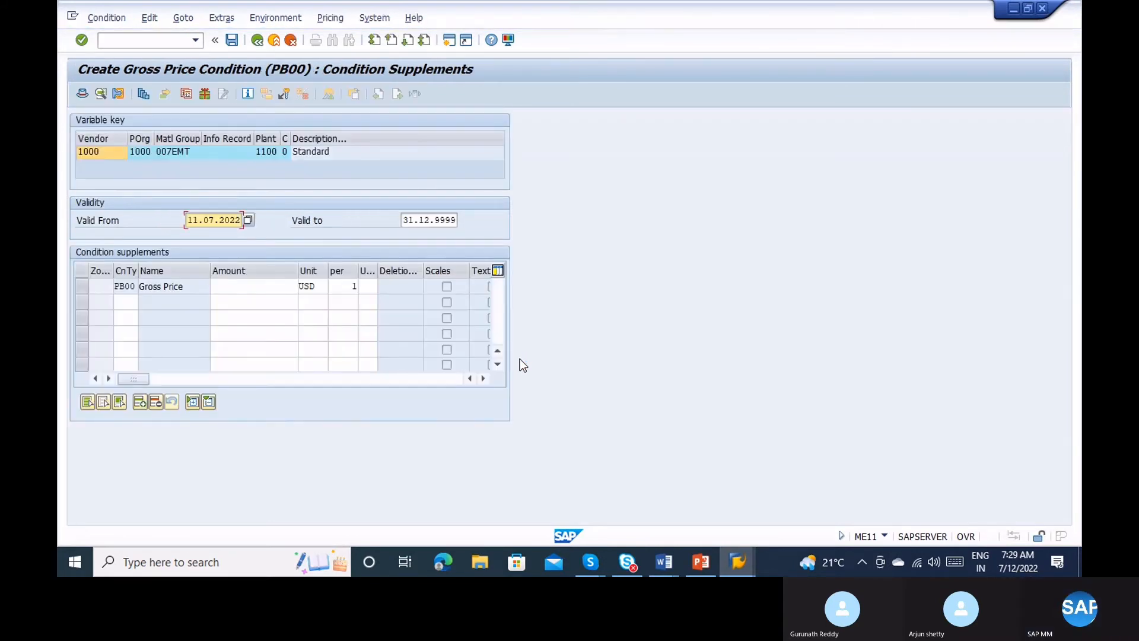
# Enter a PB00 gross price of 10 and set the price unit to AU (Activity unit).
pyautogui.click(229, 286)
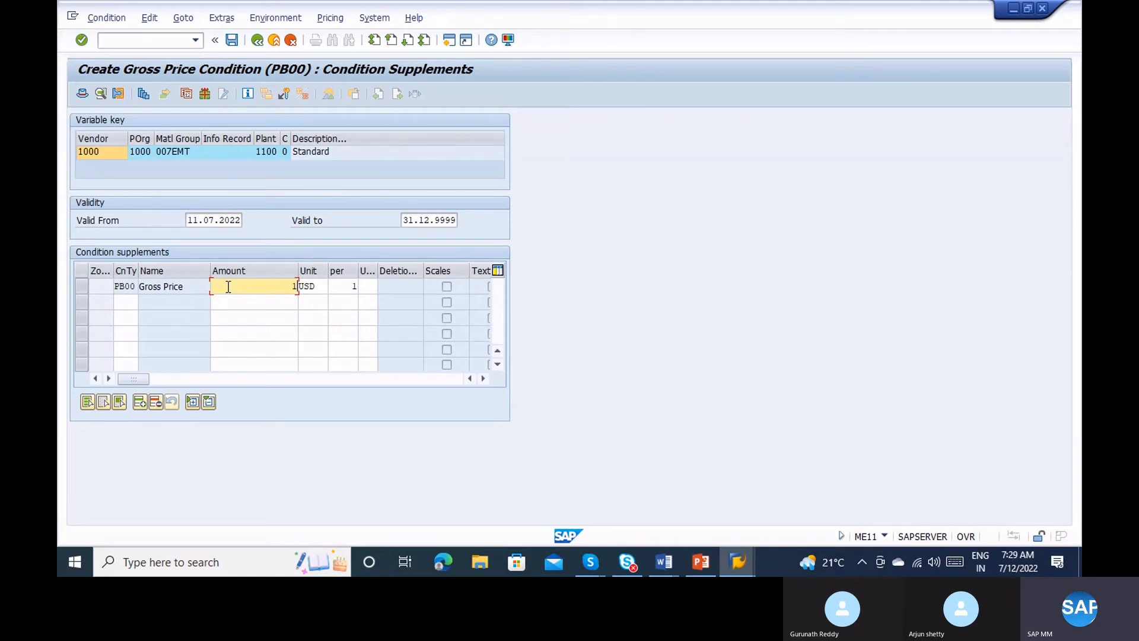
pyautogui.write('10')
pyautogui.press('Return')
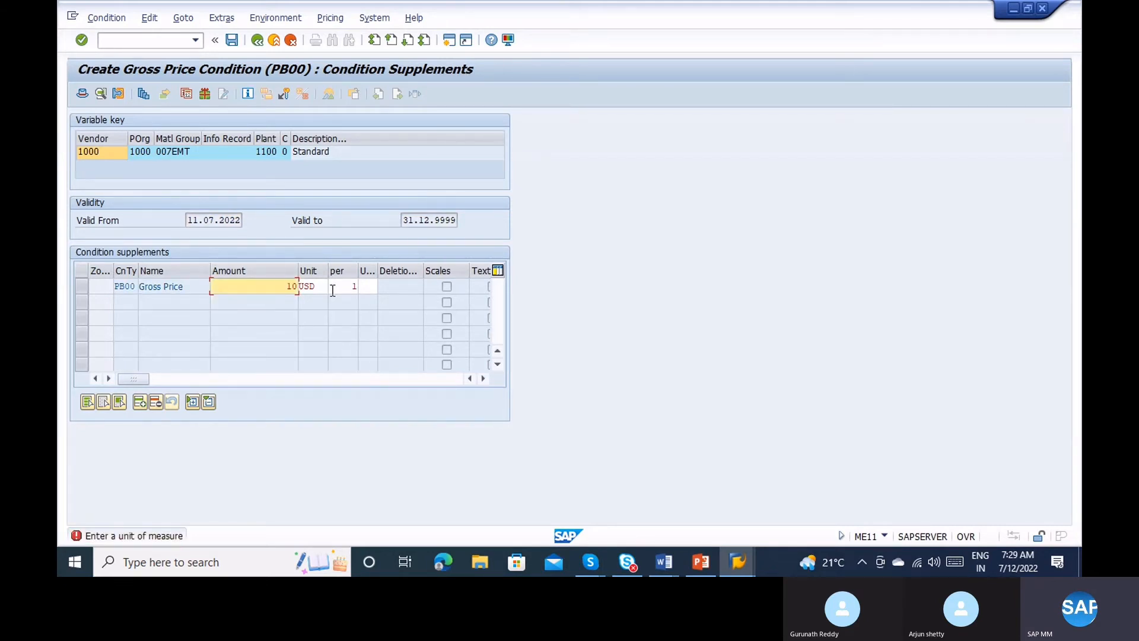
pyautogui.click(364, 286)
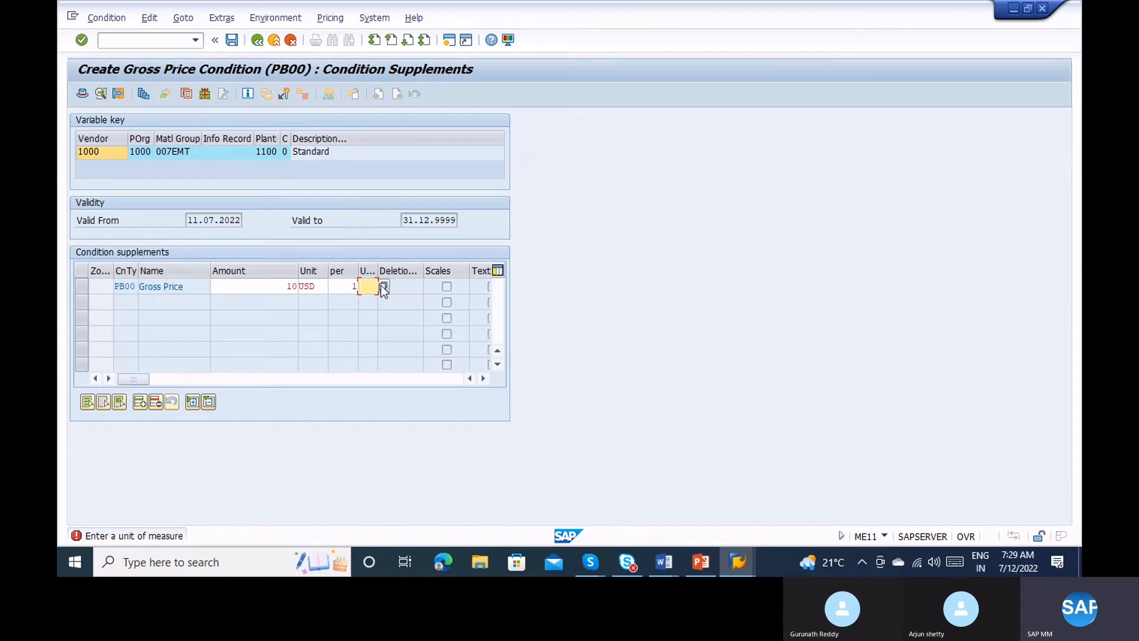
pyautogui.click(383, 287)
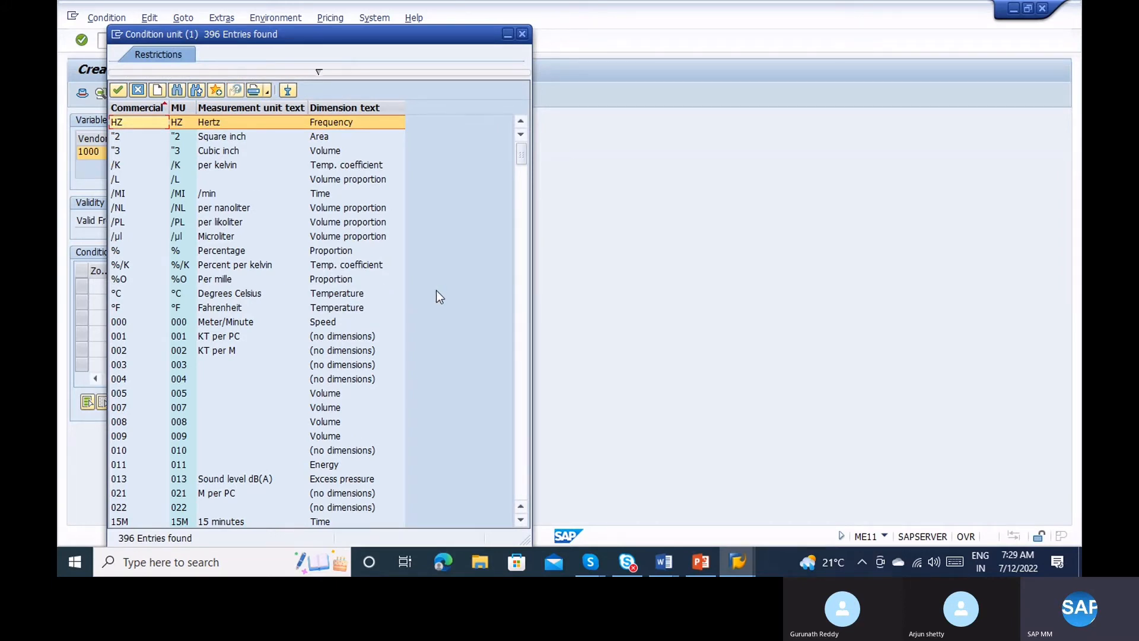
pyautogui.click(523, 306)
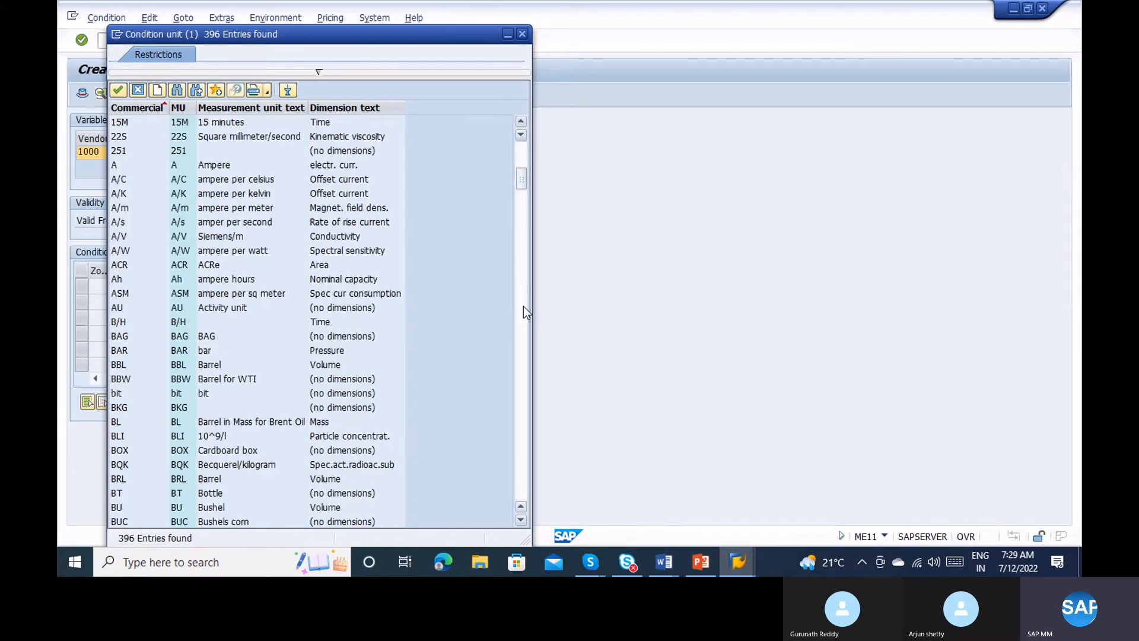
pyautogui.click(219, 307)
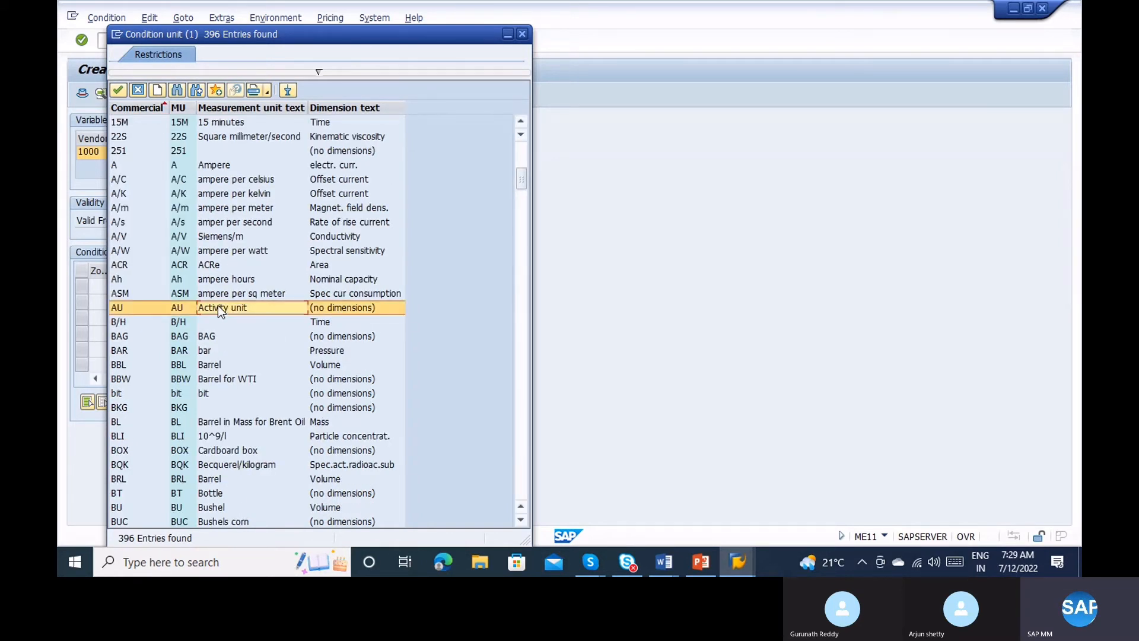
pyautogui.doubleClick(218, 306)
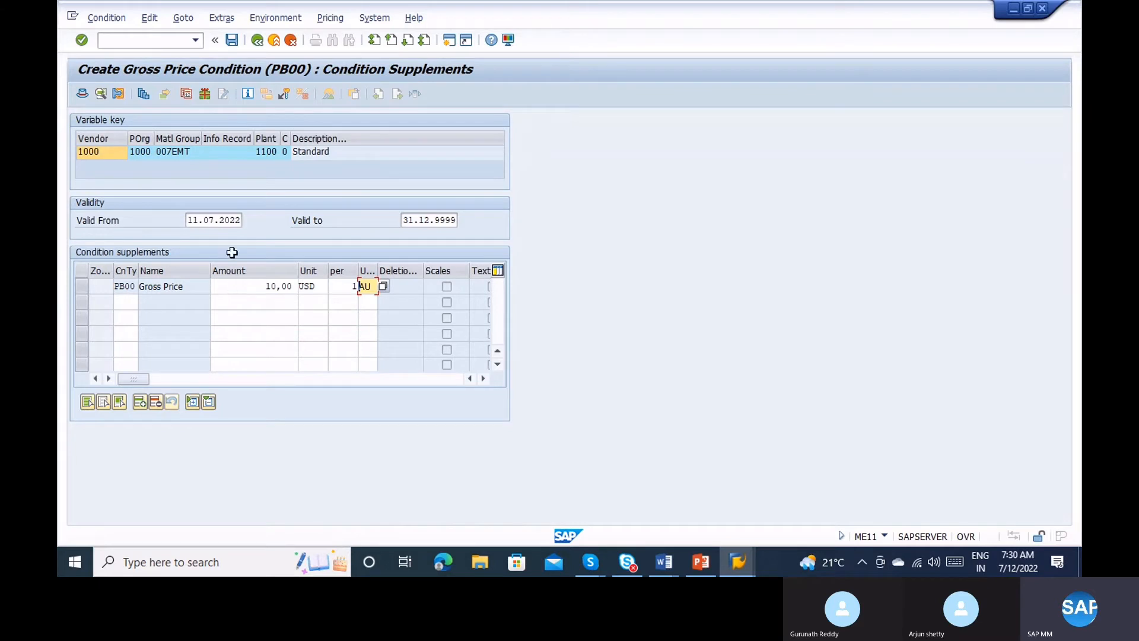
# Save the new info record and switch to displaying an existing info record.
pyautogui.click(232, 42)
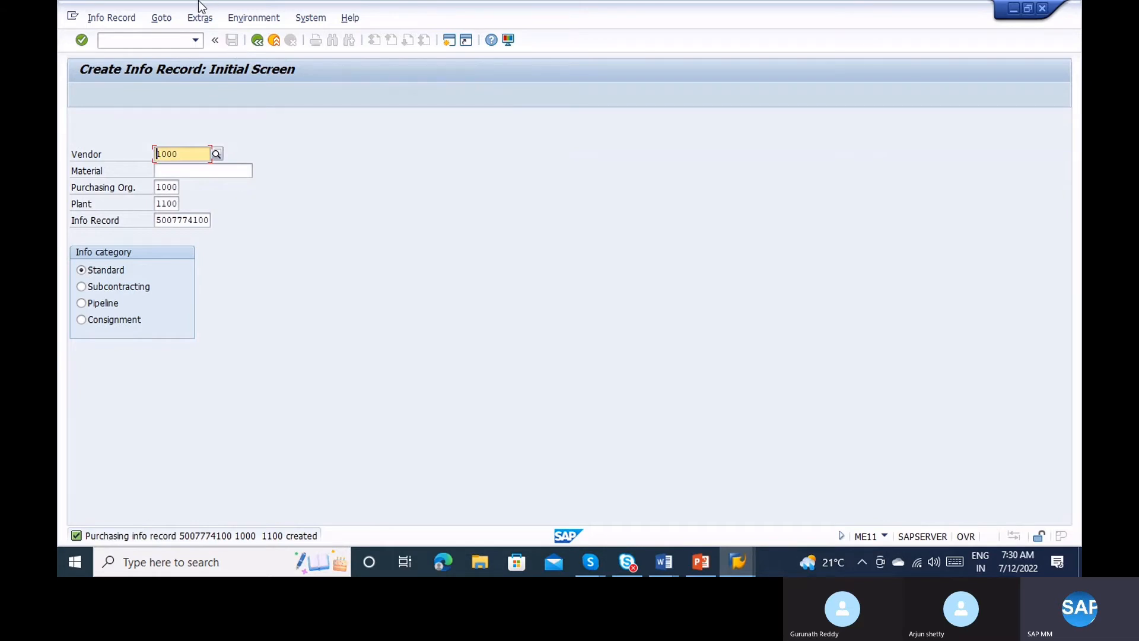
pyautogui.click(111, 18)
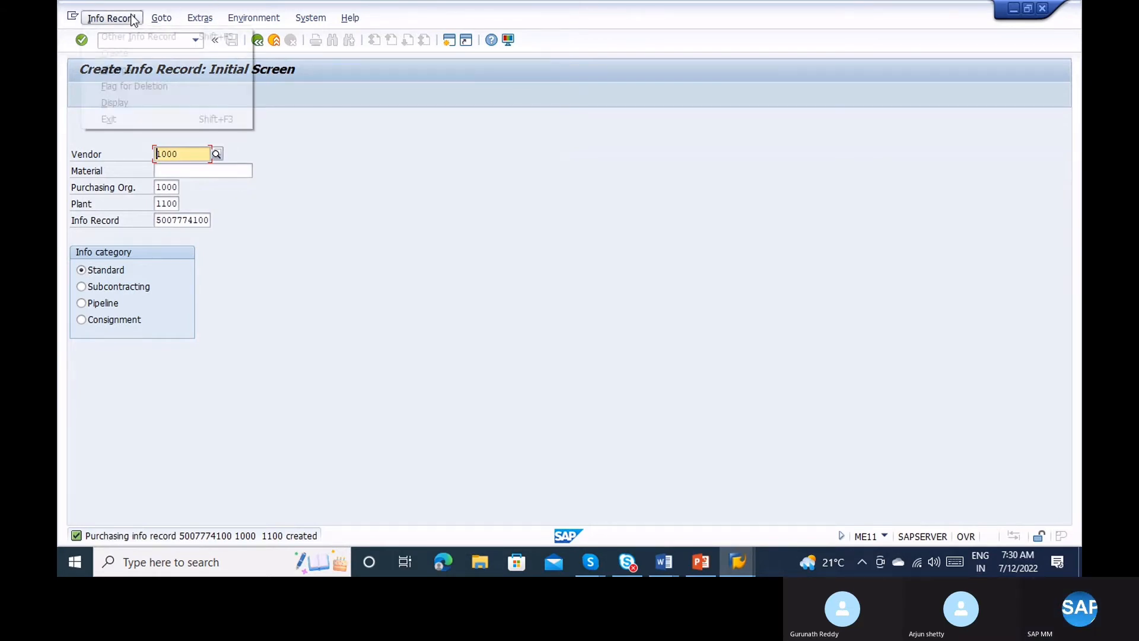
pyautogui.click(136, 96)
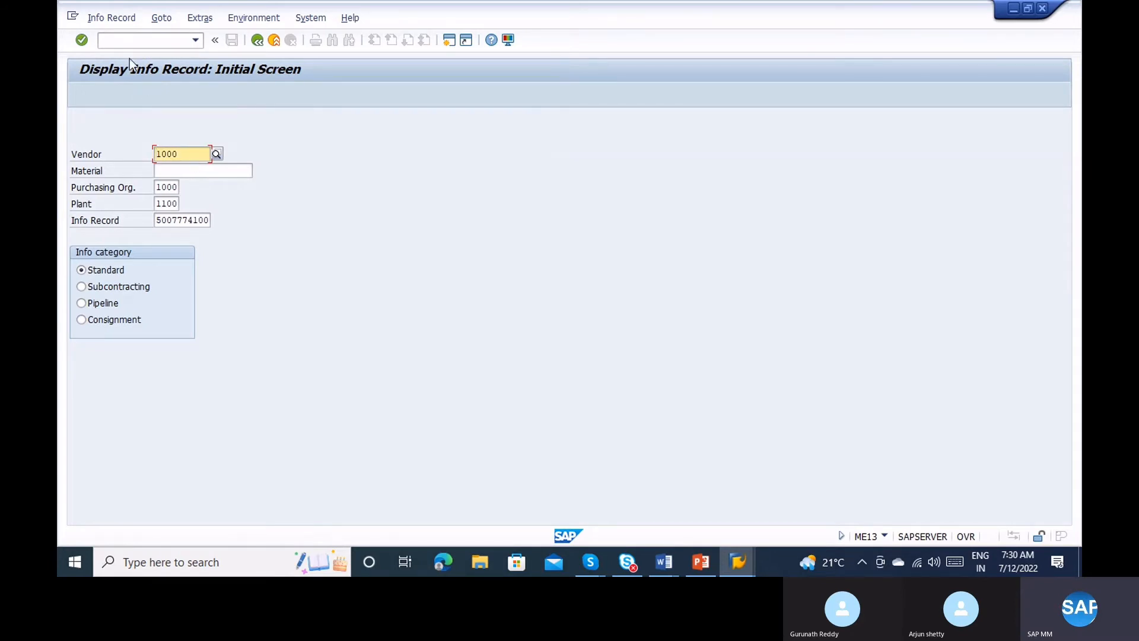
# Launch the SE16N table browser in a new session with /ose16n.
pyautogui.click(116, 41)
pyautogui.write('/ose1')
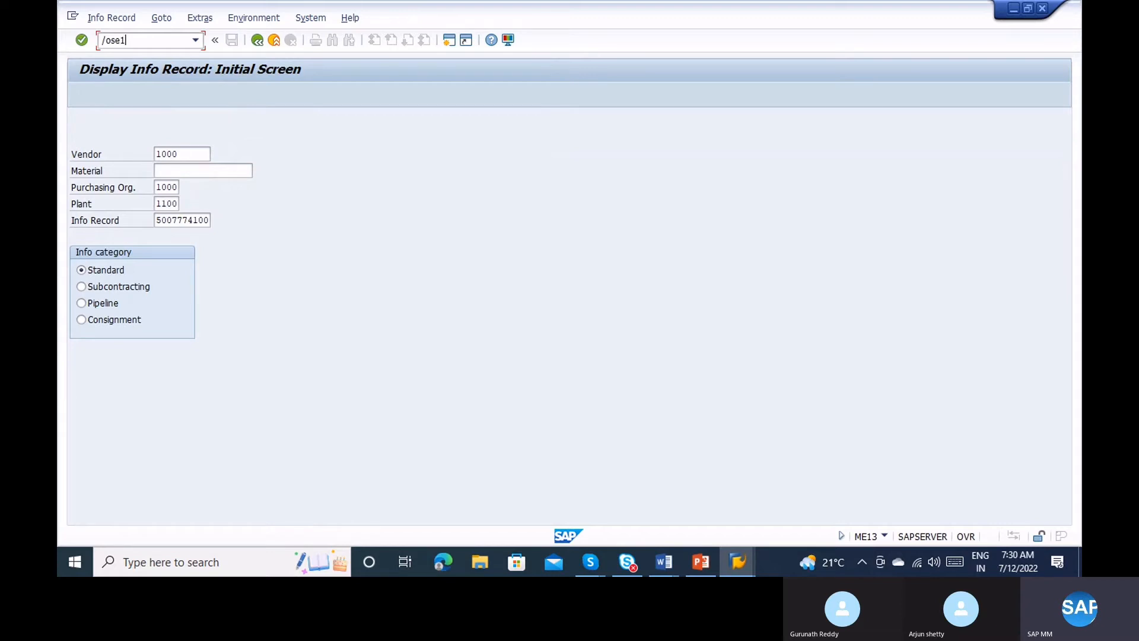
pyautogui.write('6n')
pyautogui.press('Return')
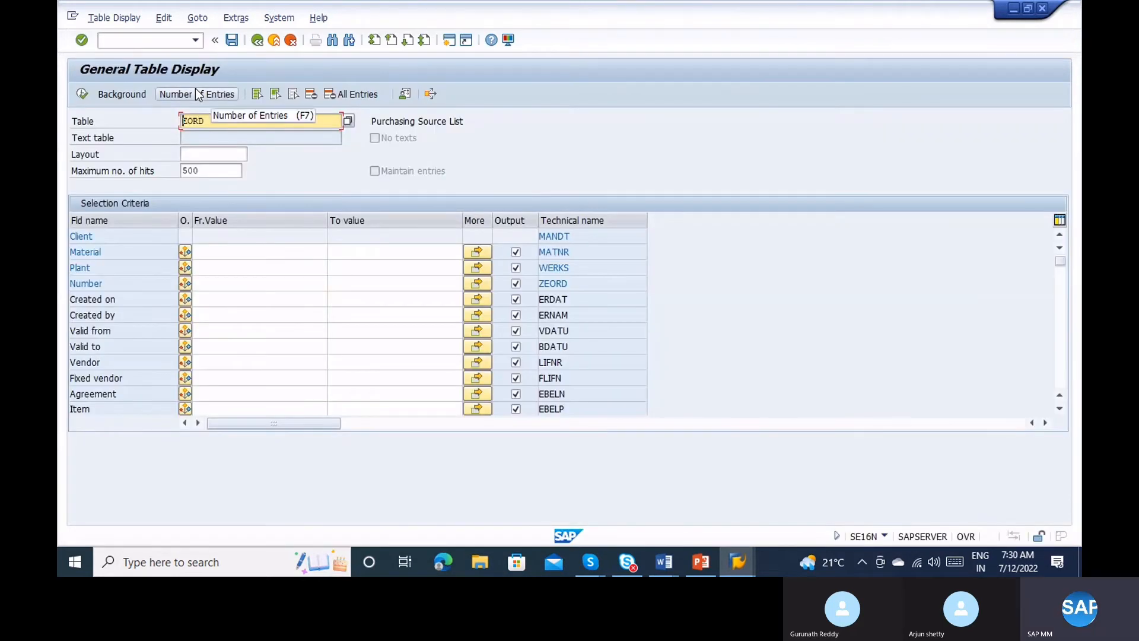
pyautogui.write('eINA')
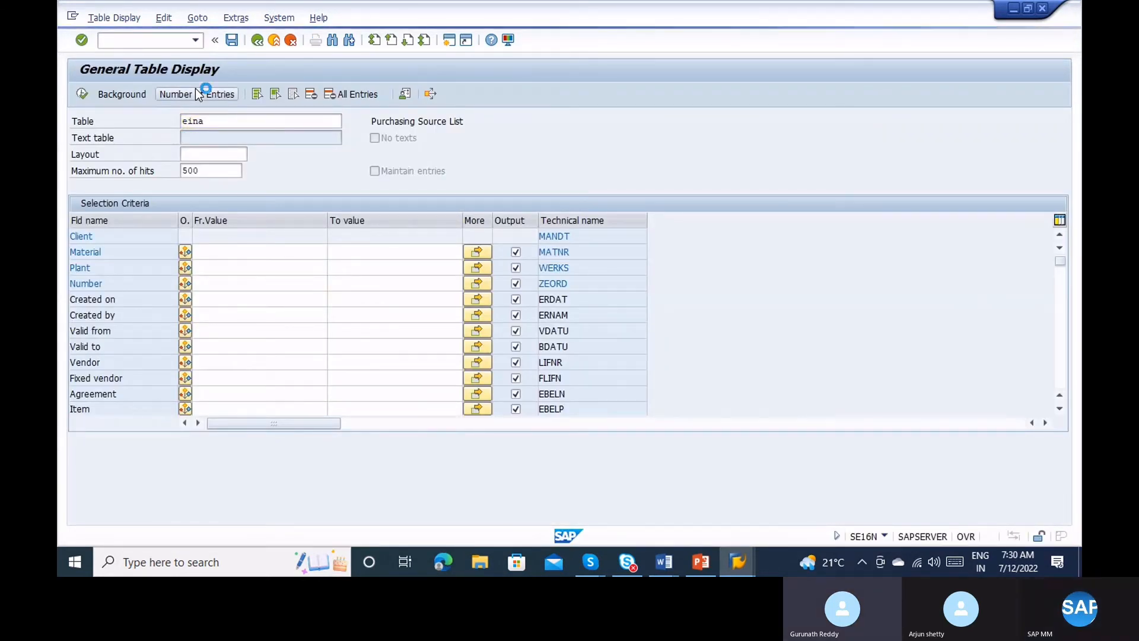
pyautogui.press('Return')
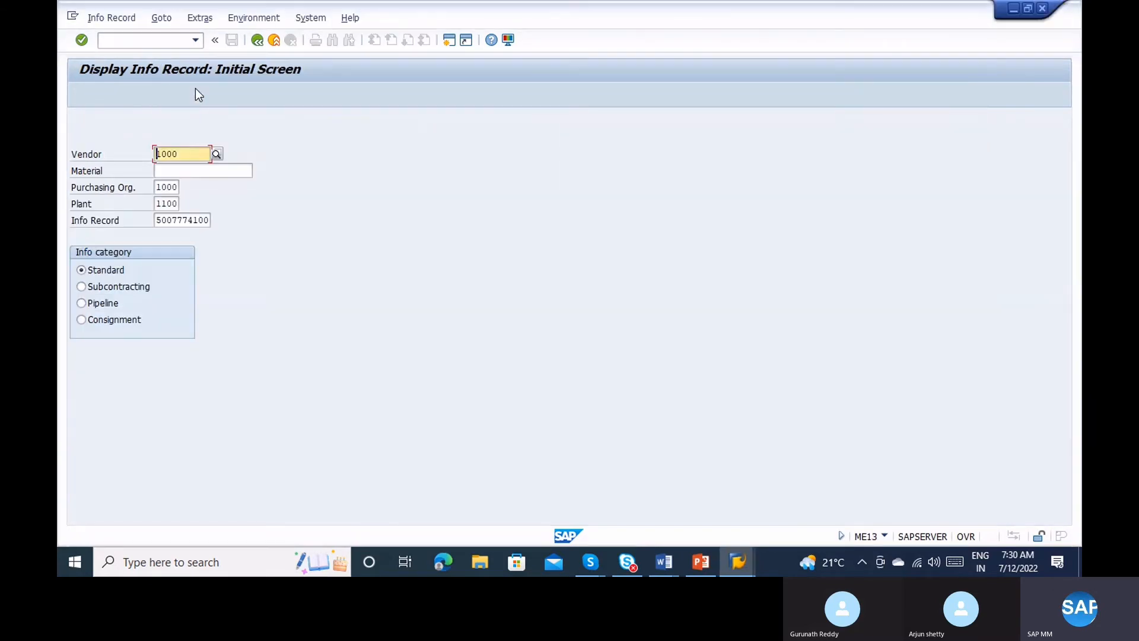
pyautogui.moveTo(156, 223); pyautogui.dragTo(215, 224)
pyautogui.hotkey('ctrl', 'c')
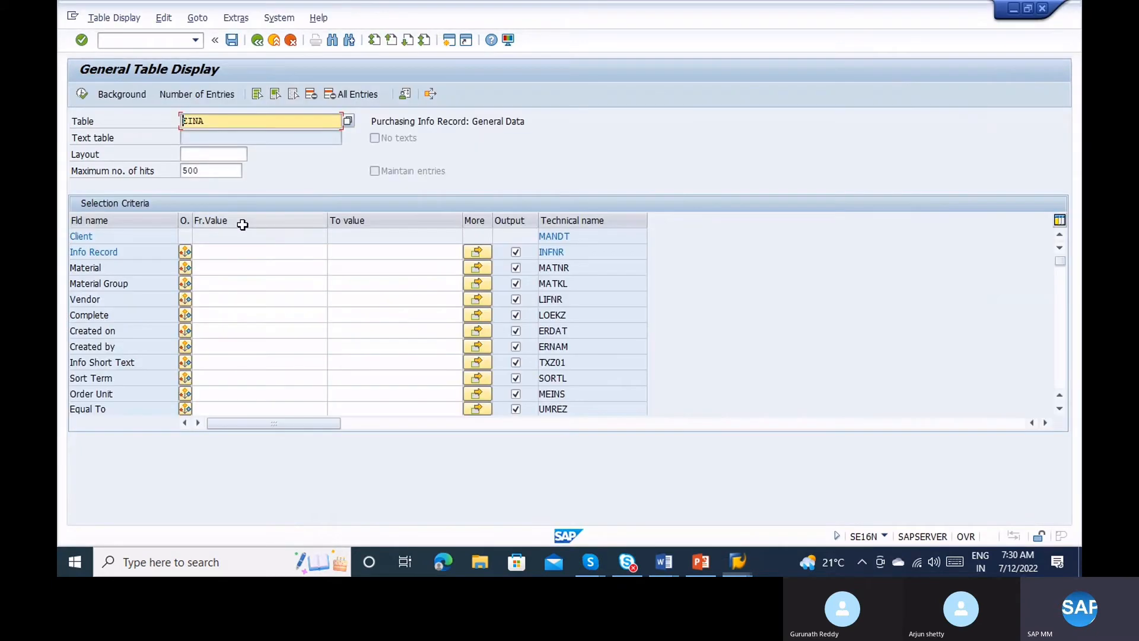
pyautogui.click(232, 248)
pyautogui.hotkey('ctrl', 'v')
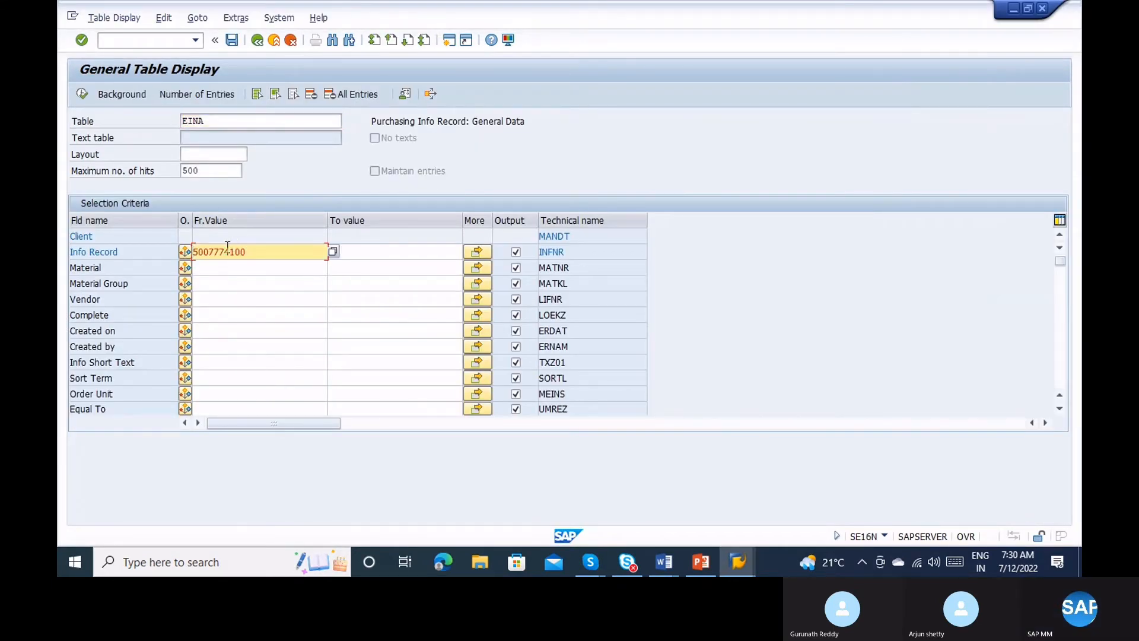
pyautogui.click(83, 93)
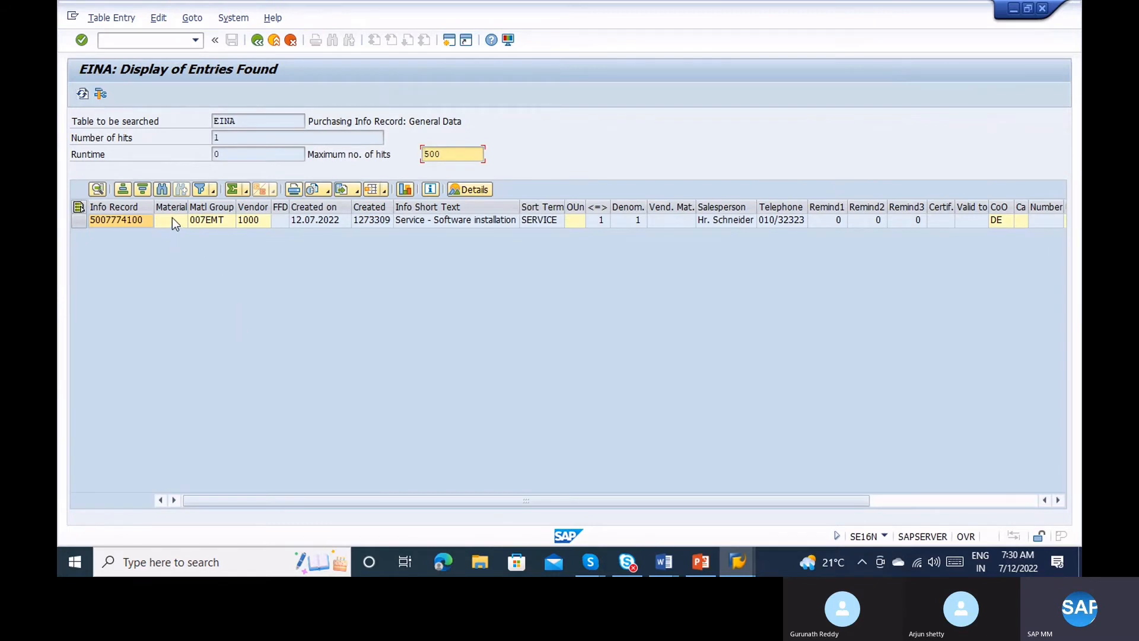
pyautogui.click(176, 220)
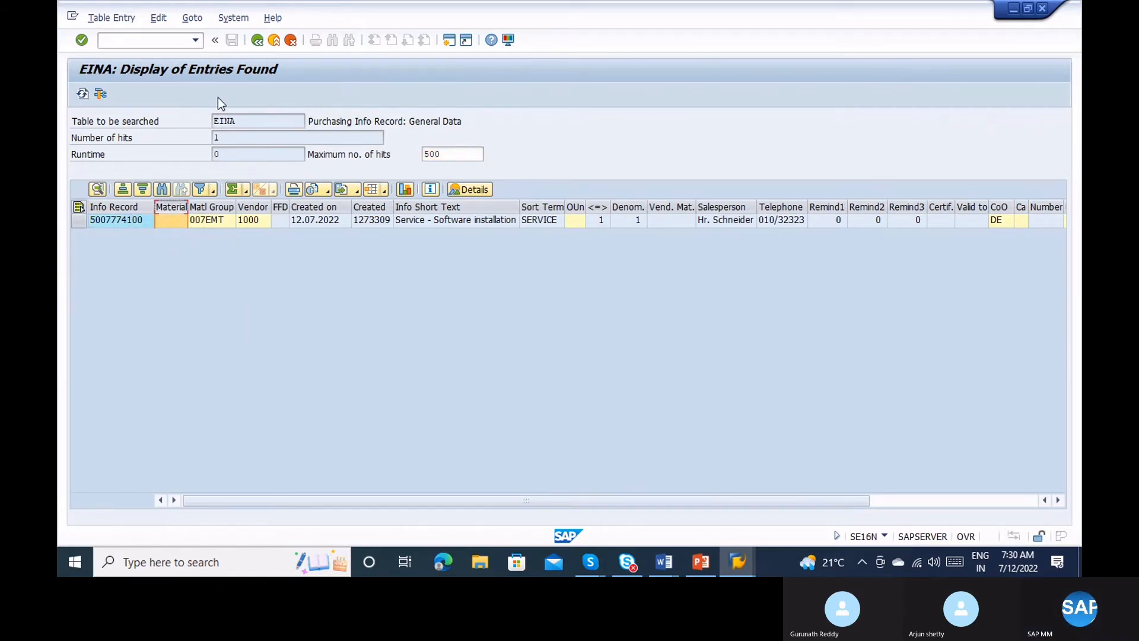
pyautogui.click(257, 39)
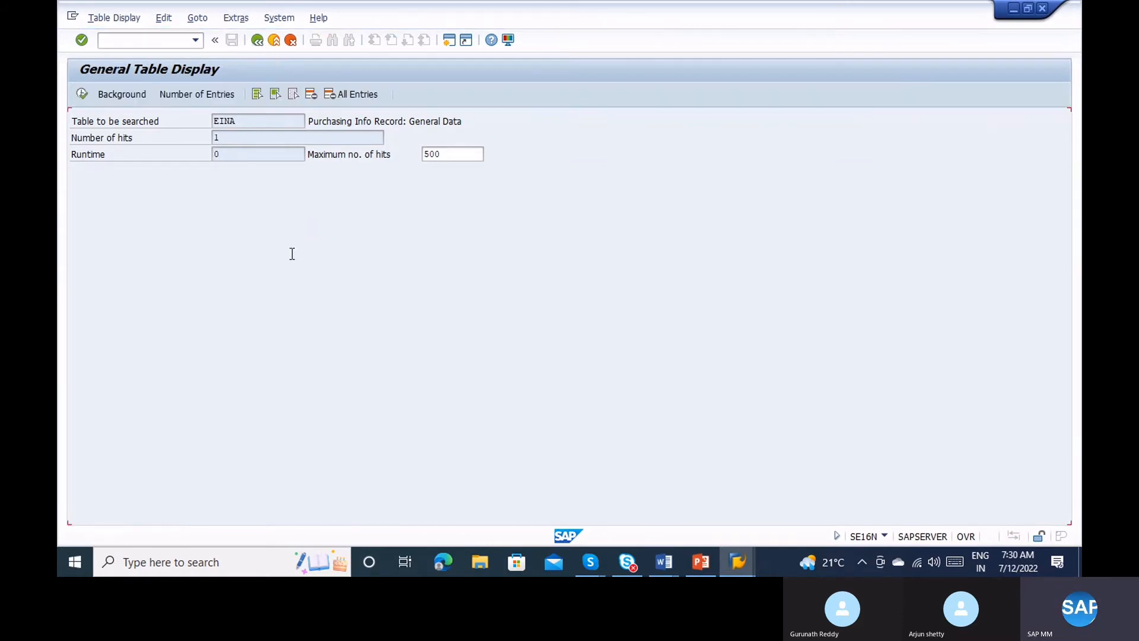
# Clear the info record filter and enter your own user ID under Created by.
pyautogui.click(258, 256)
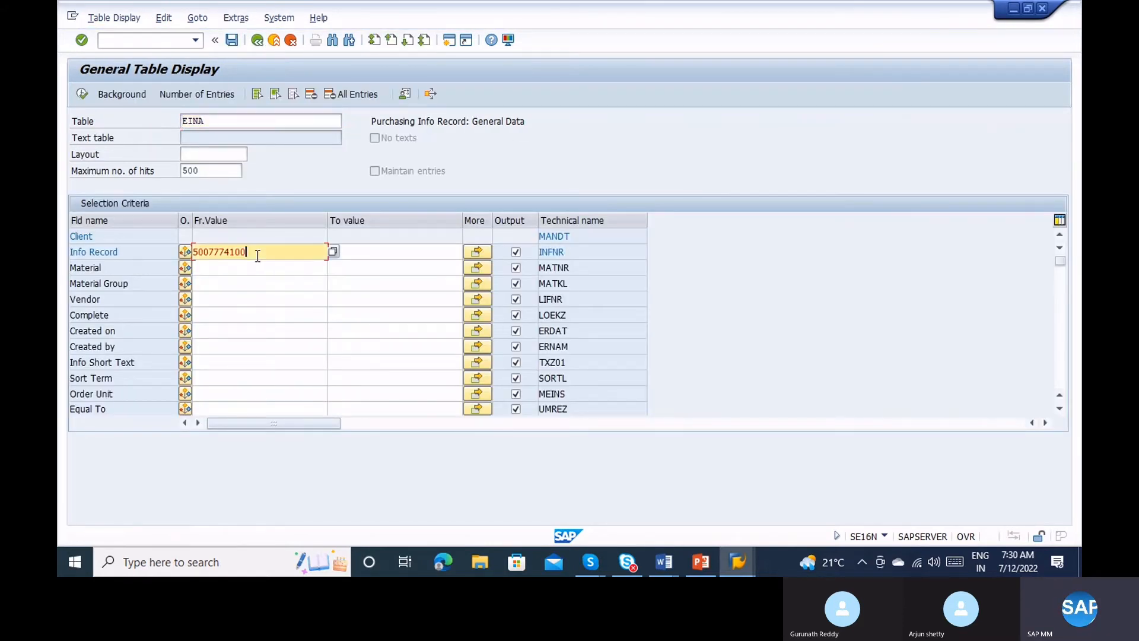
pyautogui.press('BackSpace')
pyautogui.press('BackSpace')
pyautogui.press('BackSpace')
pyautogui.press('BackSpace')
pyautogui.press('BackSpace')
pyautogui.press('BackSpace')
pyautogui.press('BackSpace')
pyautogui.press('BackSpace')
pyautogui.press('BackSpace')
pyautogui.press('BackSpace')
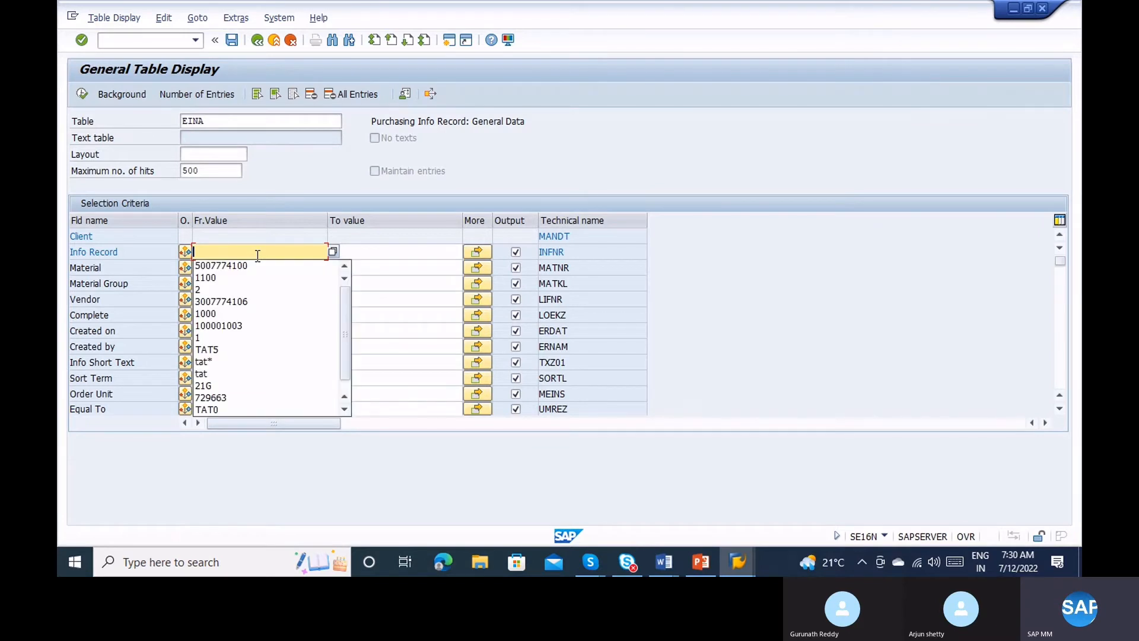
pyautogui.click(129, 262)
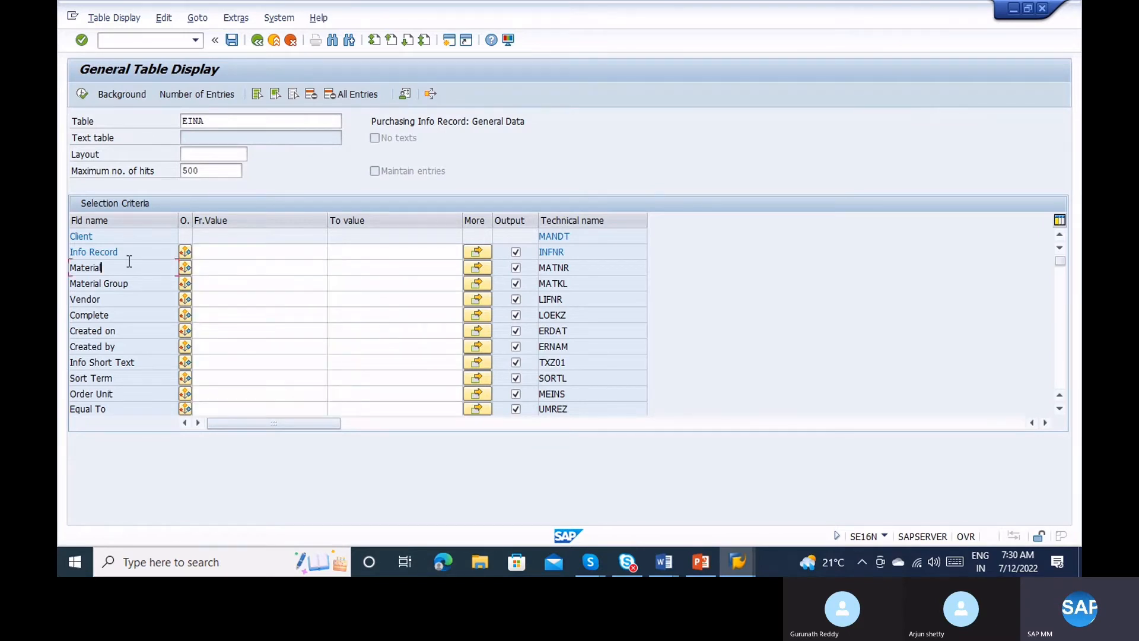
pyautogui.click(206, 265)
pyautogui.click(230, 329)
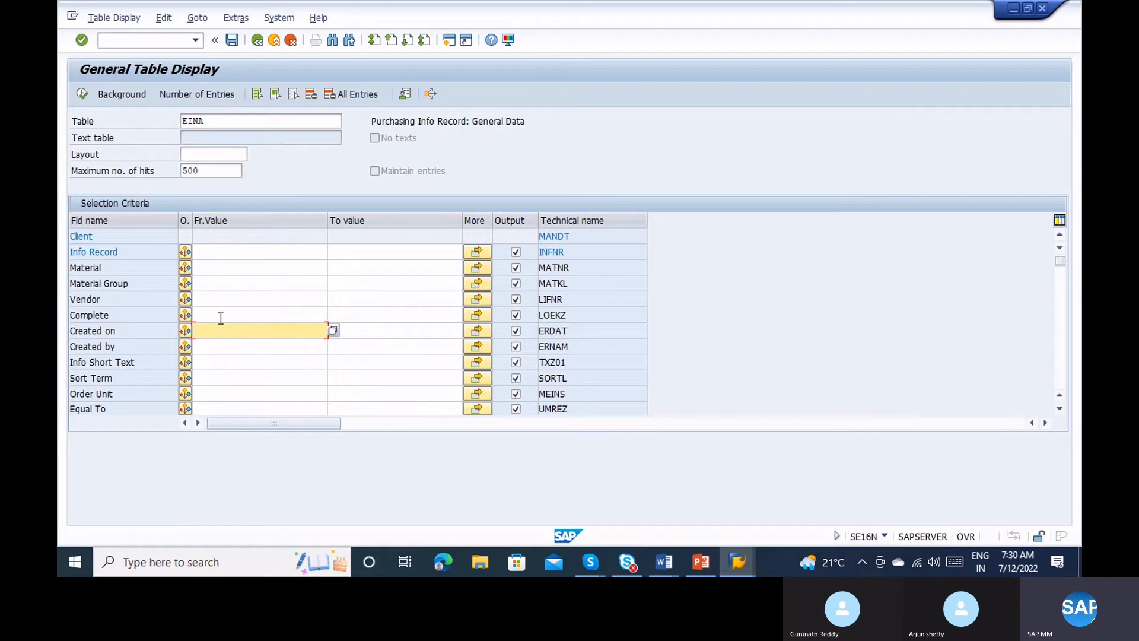
pyautogui.click(223, 349)
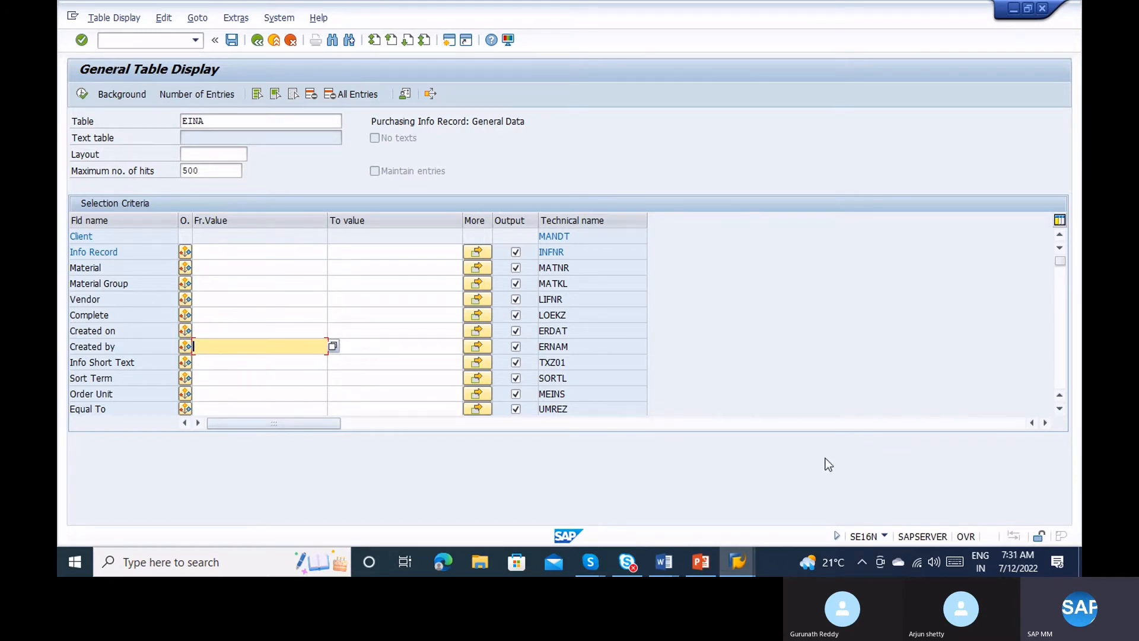
pyautogui.click(884, 537)
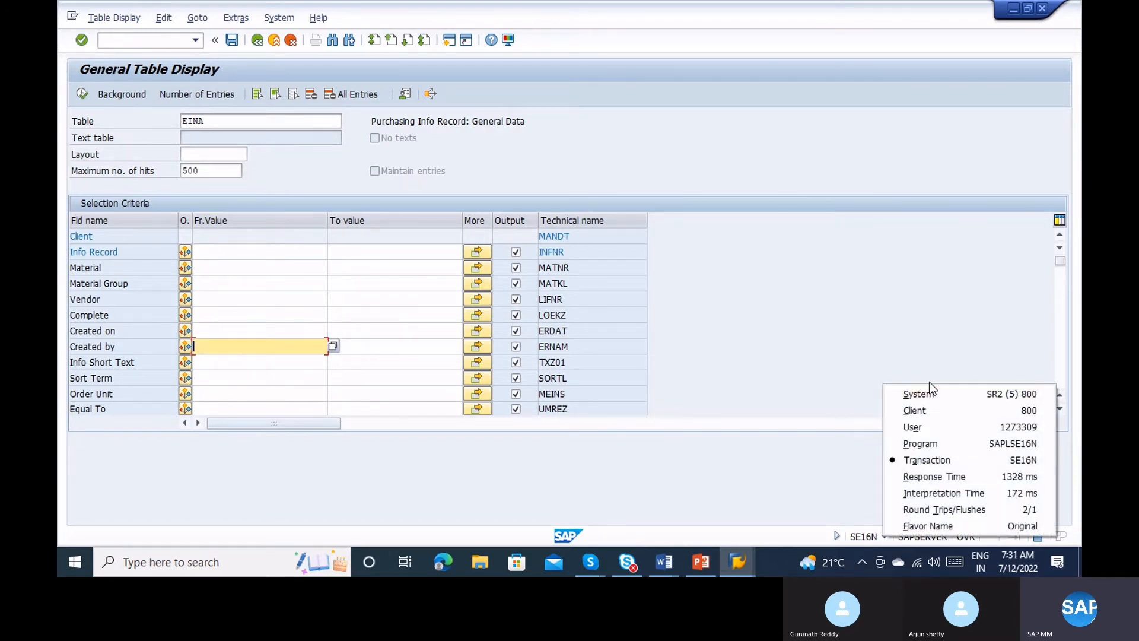
pyautogui.click(935, 420)
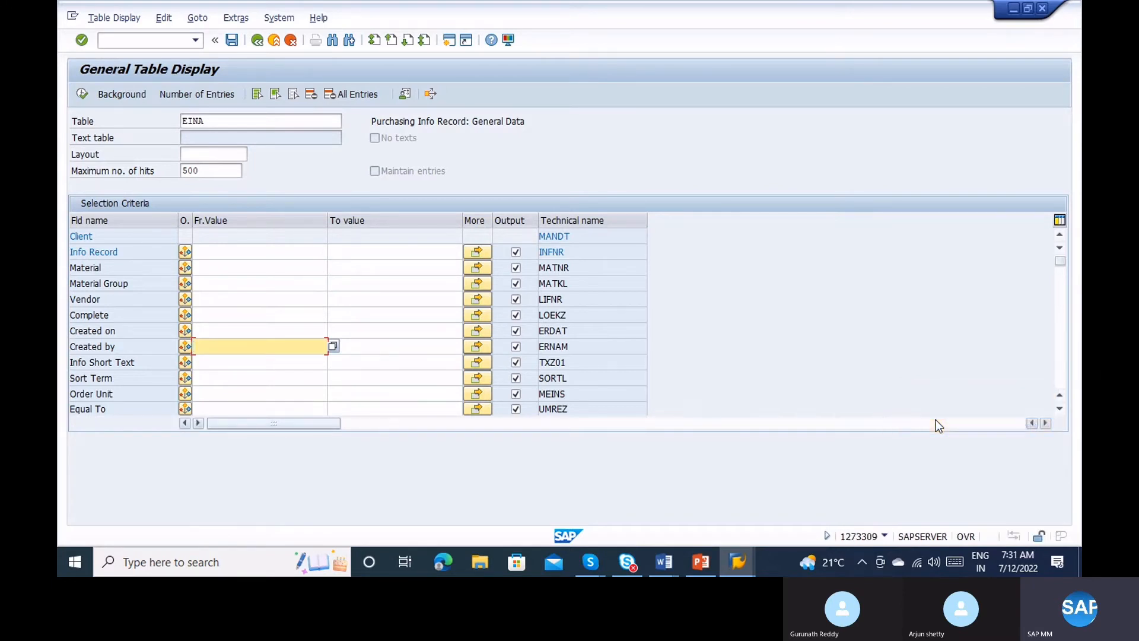
pyautogui.write('127')
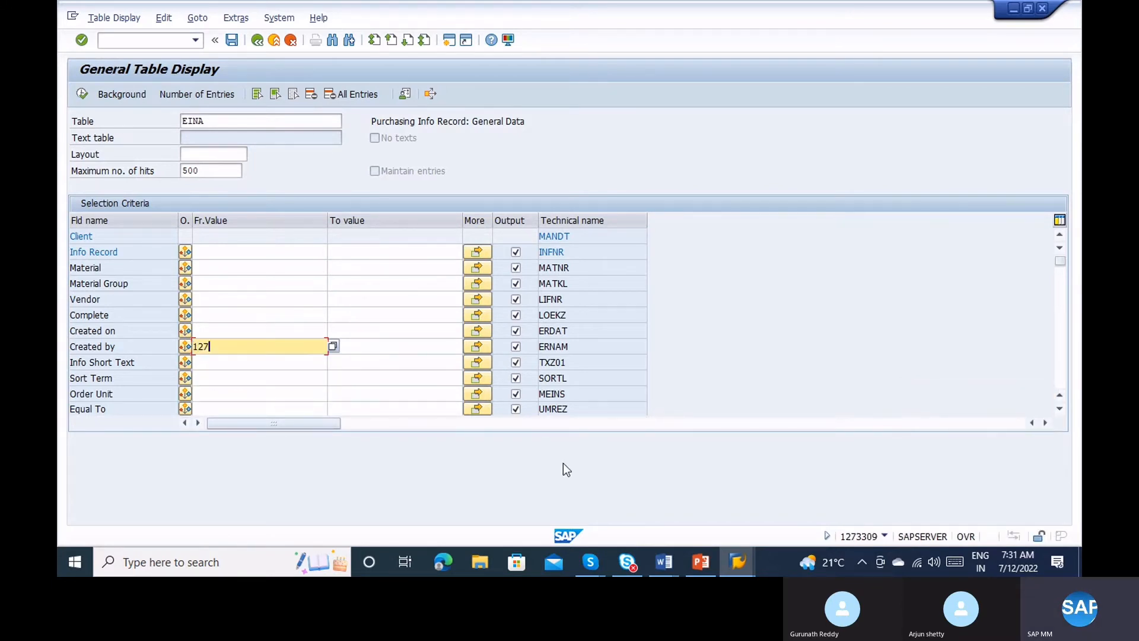
pyautogui.write('3309')
pyautogui.click(89, 96)
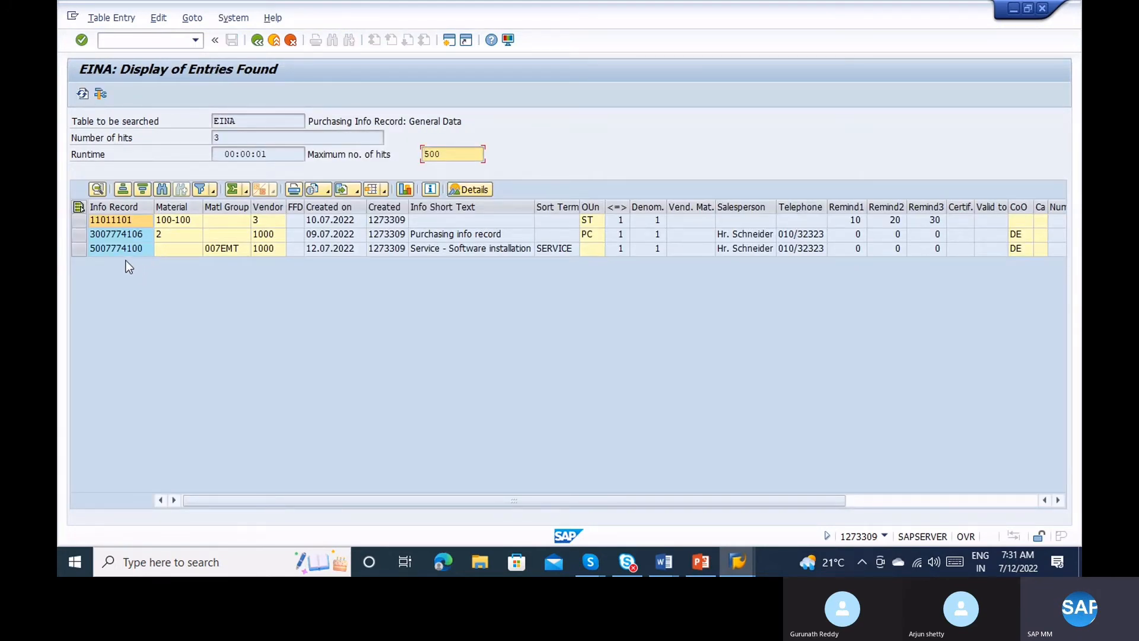
pyautogui.click(113, 248)
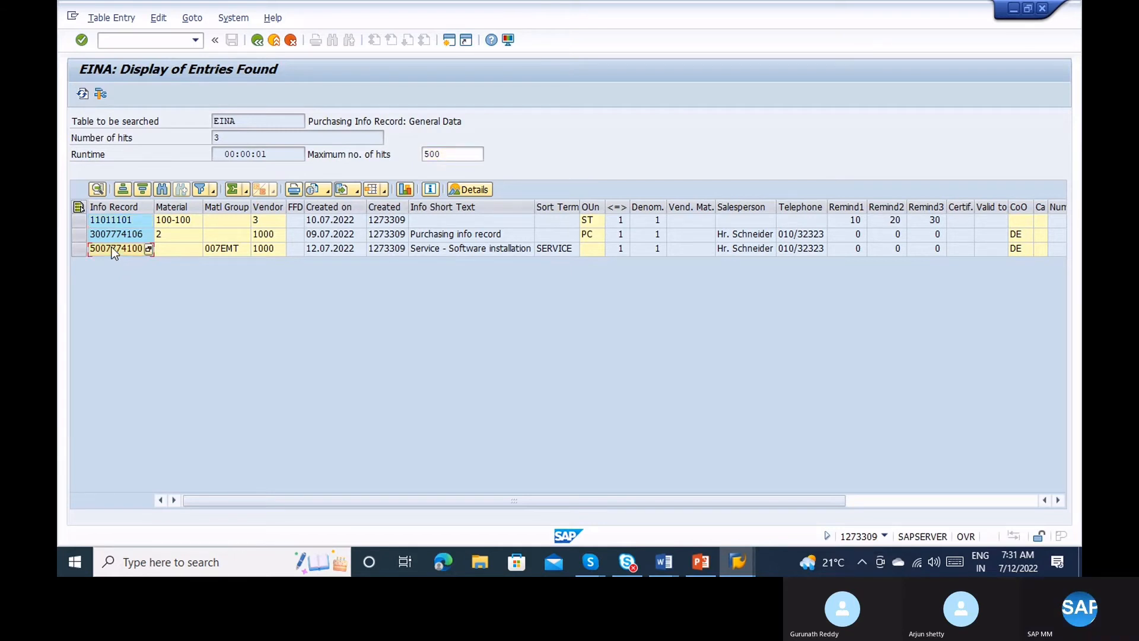
pyautogui.click(116, 233)
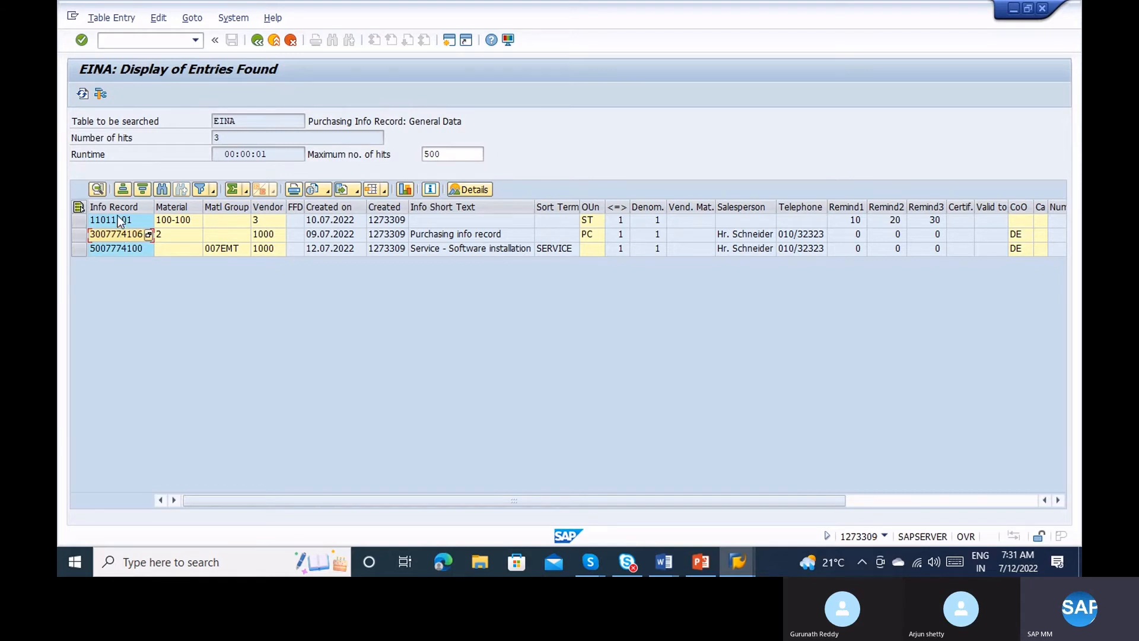
pyautogui.click(119, 221)
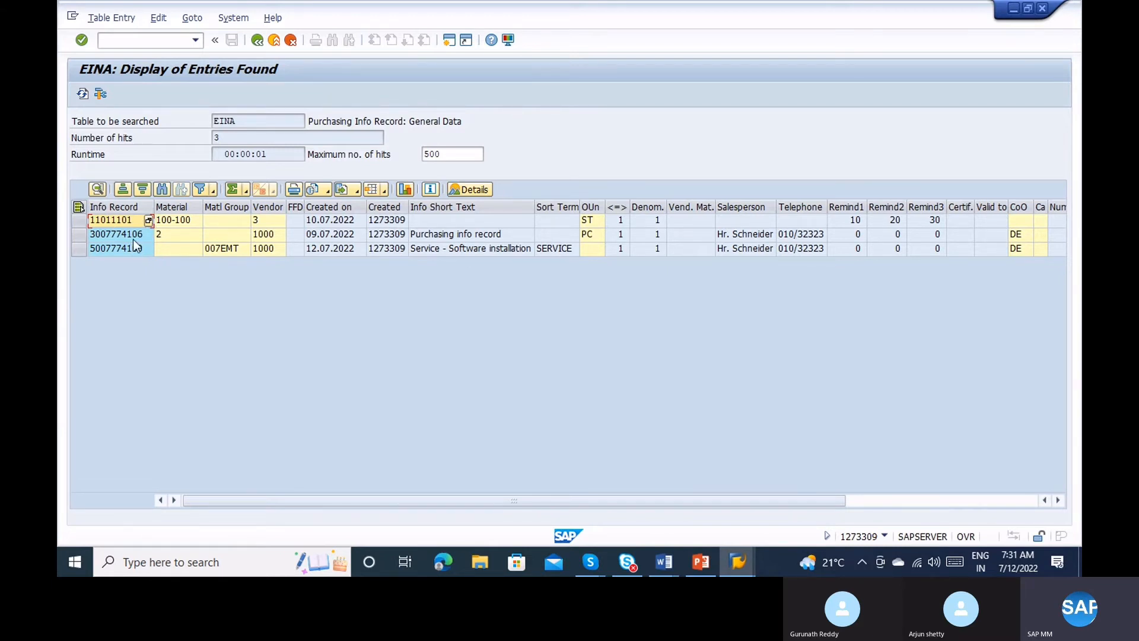
pyautogui.click(124, 214)
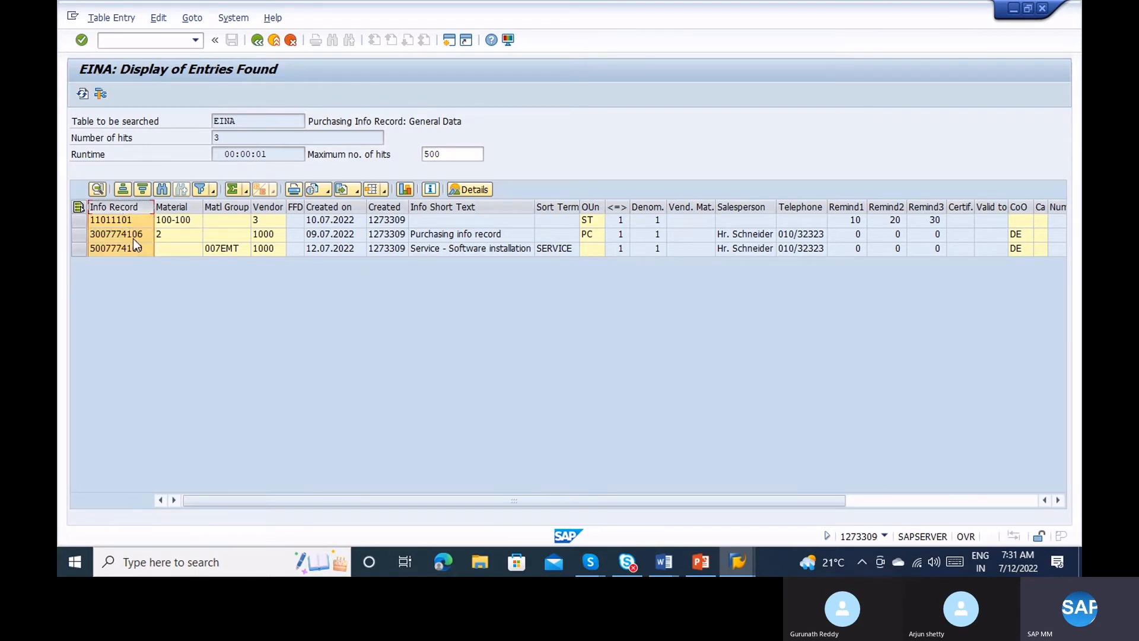
pyautogui.click(132, 236)
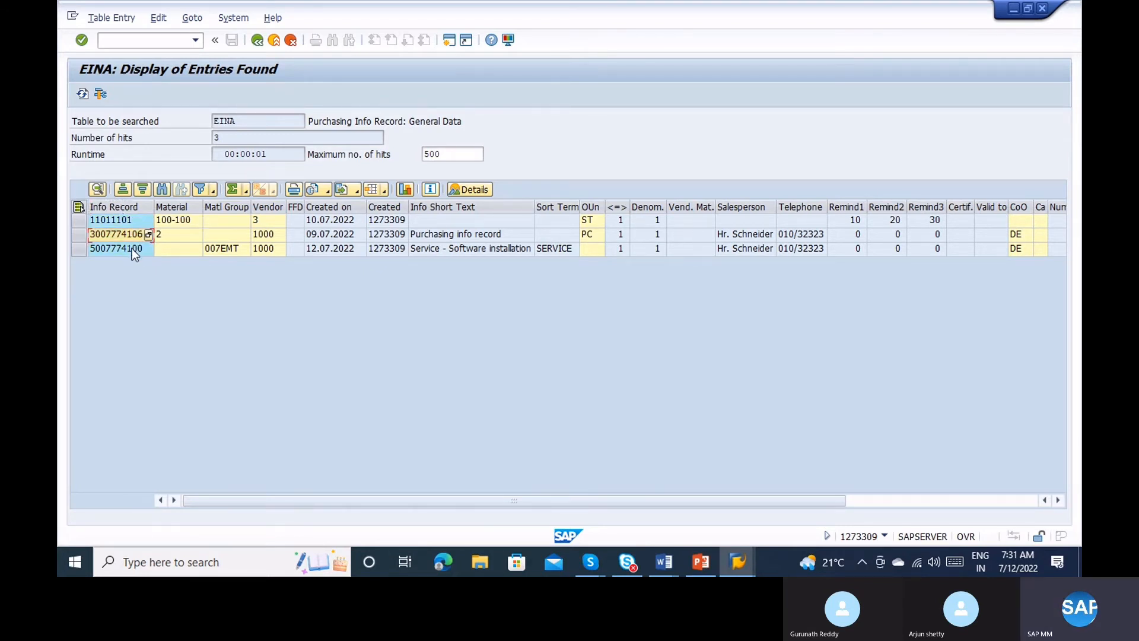
pyautogui.click(131, 248)
pyautogui.click(134, 236)
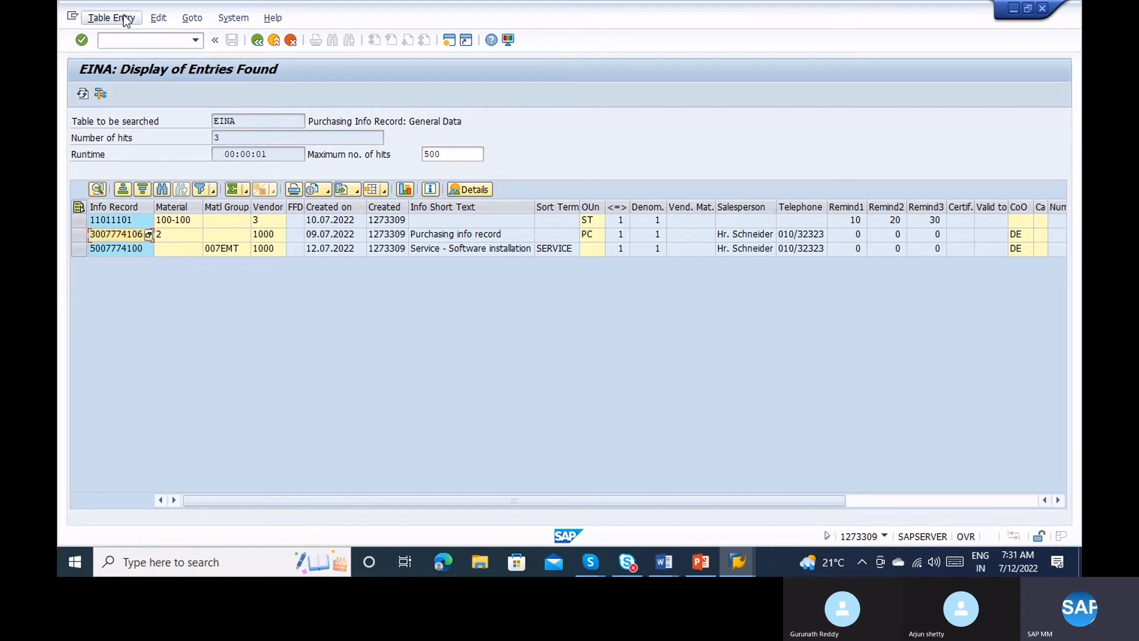
# Start SPRO with /nspro and bring up the full SAP Reference IMG.
pyautogui.click(124, 38)
pyautogui.write('/')
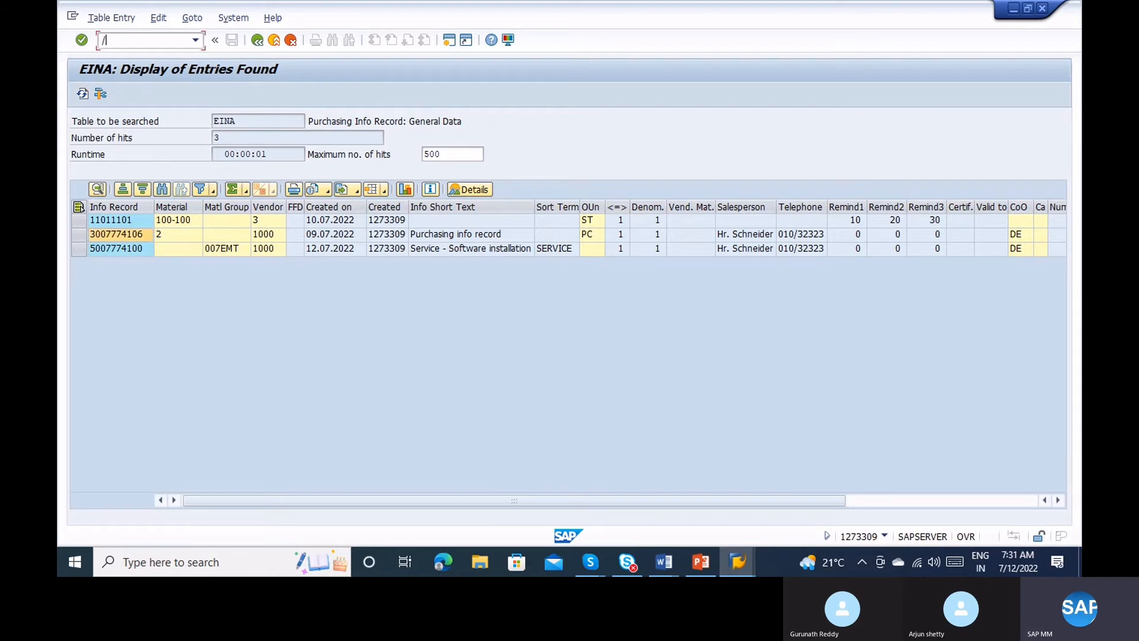
pyautogui.write('nspro')
pyautogui.press('Return')
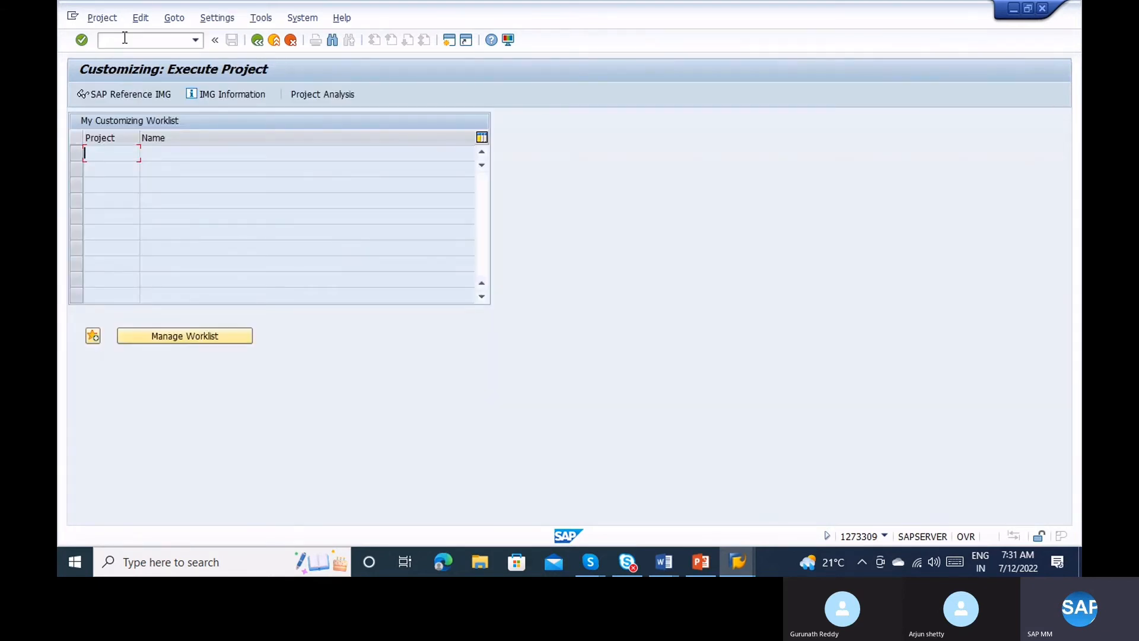
pyautogui.click(127, 96)
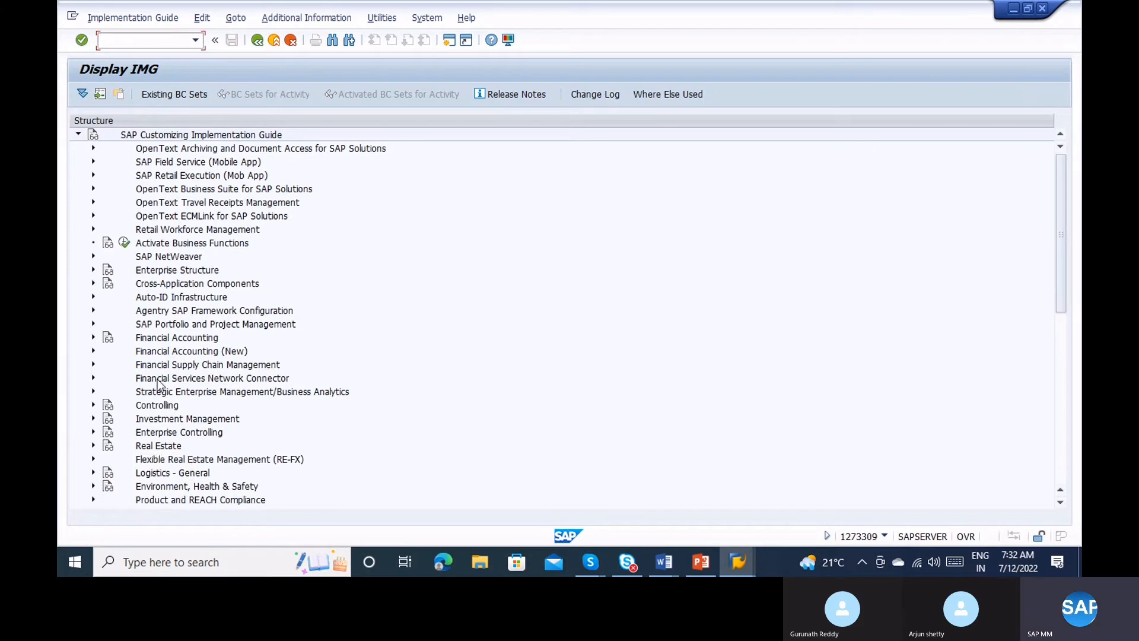
pyautogui.click(1062, 331)
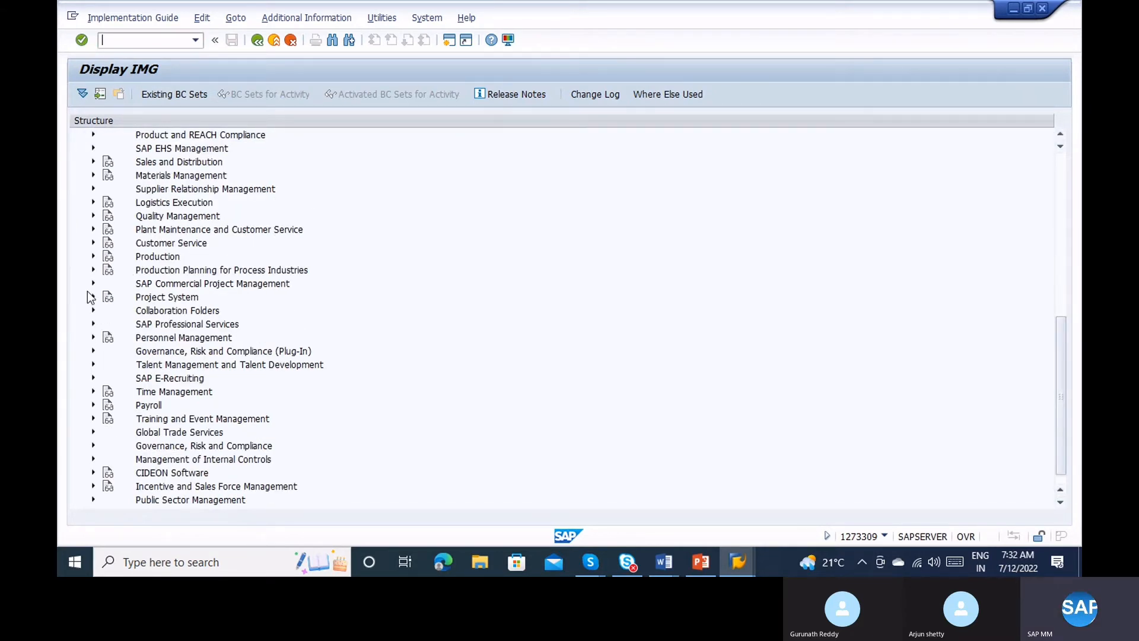
# Expand Materials Management > Purchasing > Purchasing Info Record and run Define Number Ranges.
pyautogui.click(93, 175)
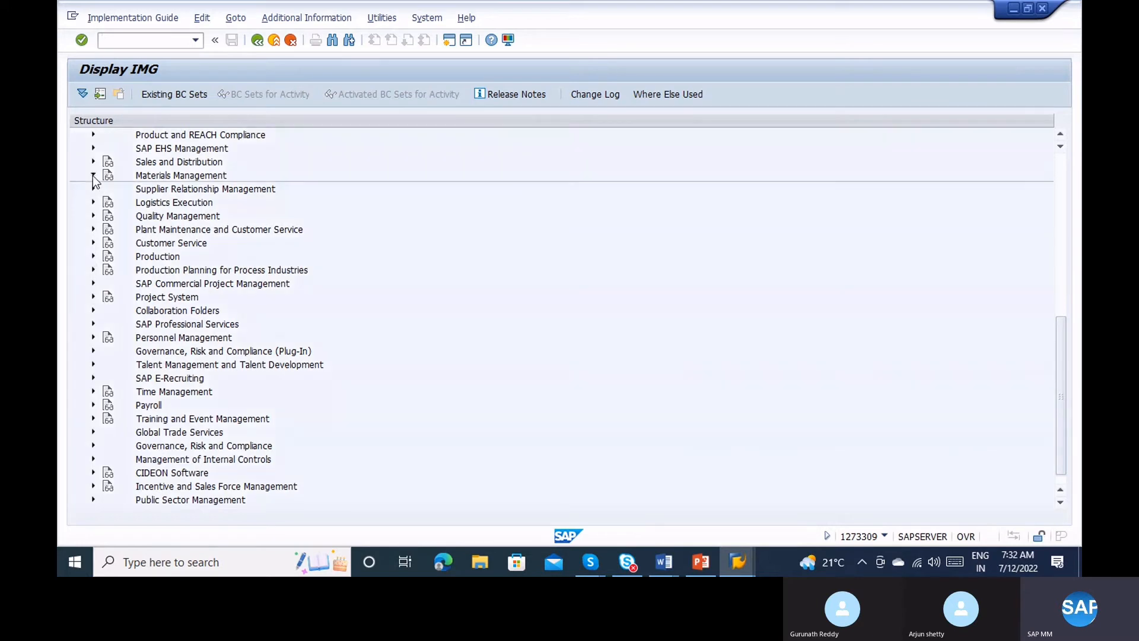
pyautogui.click(108, 216)
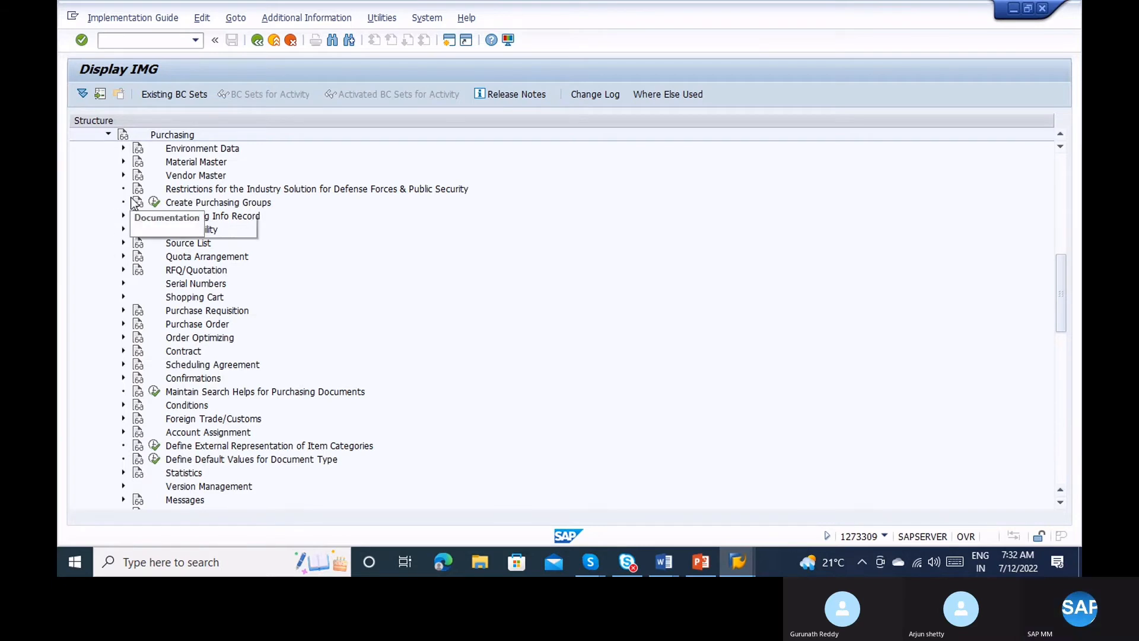
pyautogui.click(124, 216)
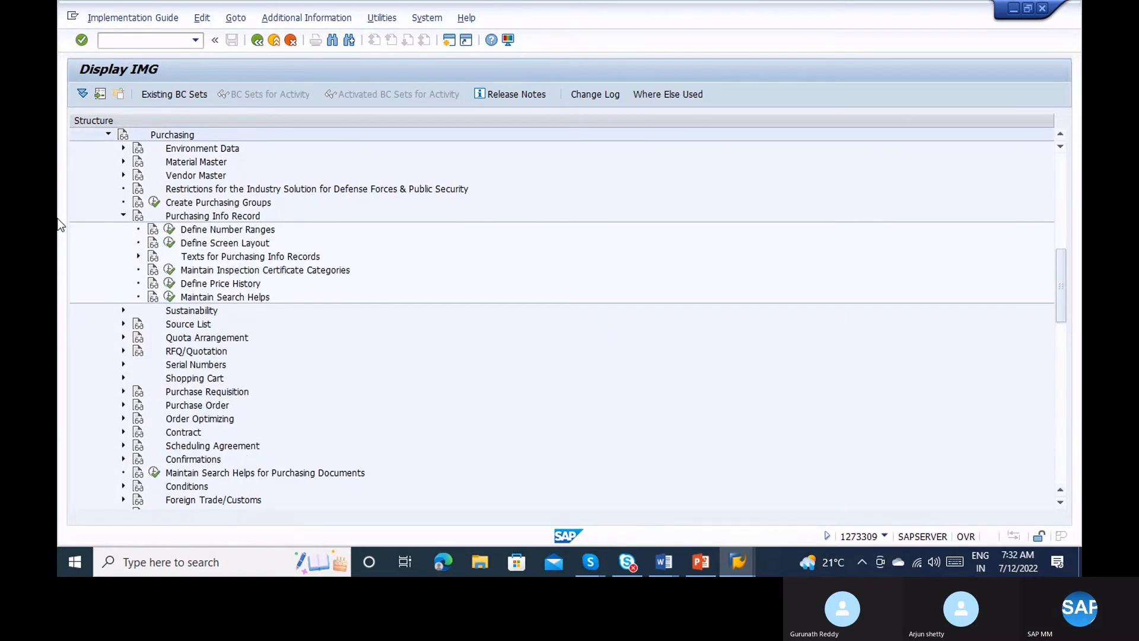
pyautogui.click(170, 230)
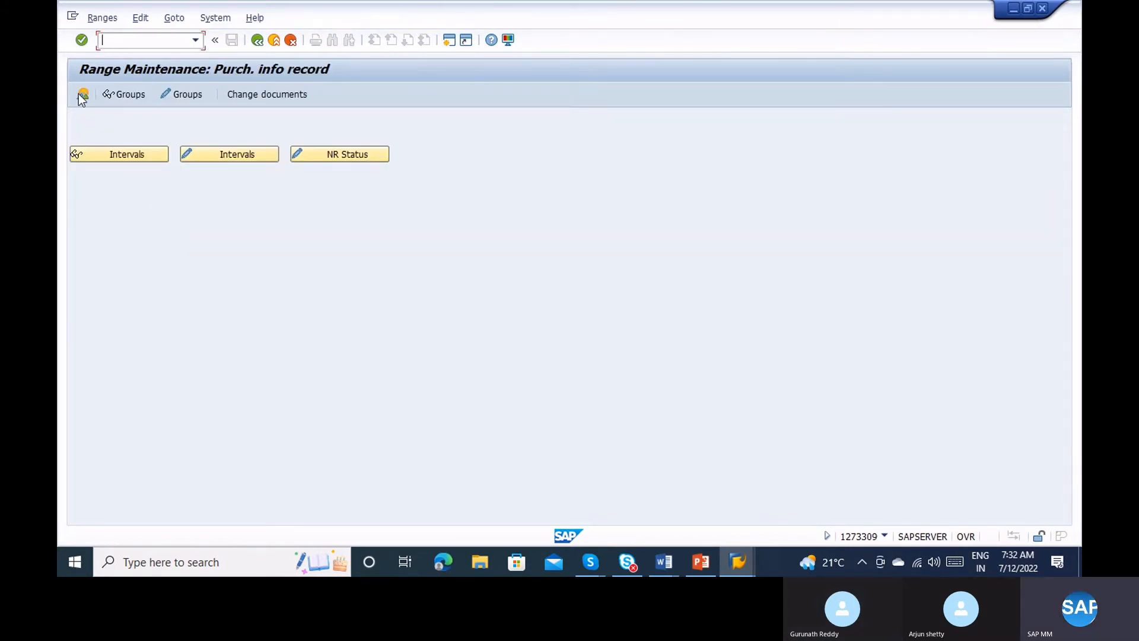
# Display the number range group overview and inspect the IL and IN elements.
pyautogui.click(80, 94)
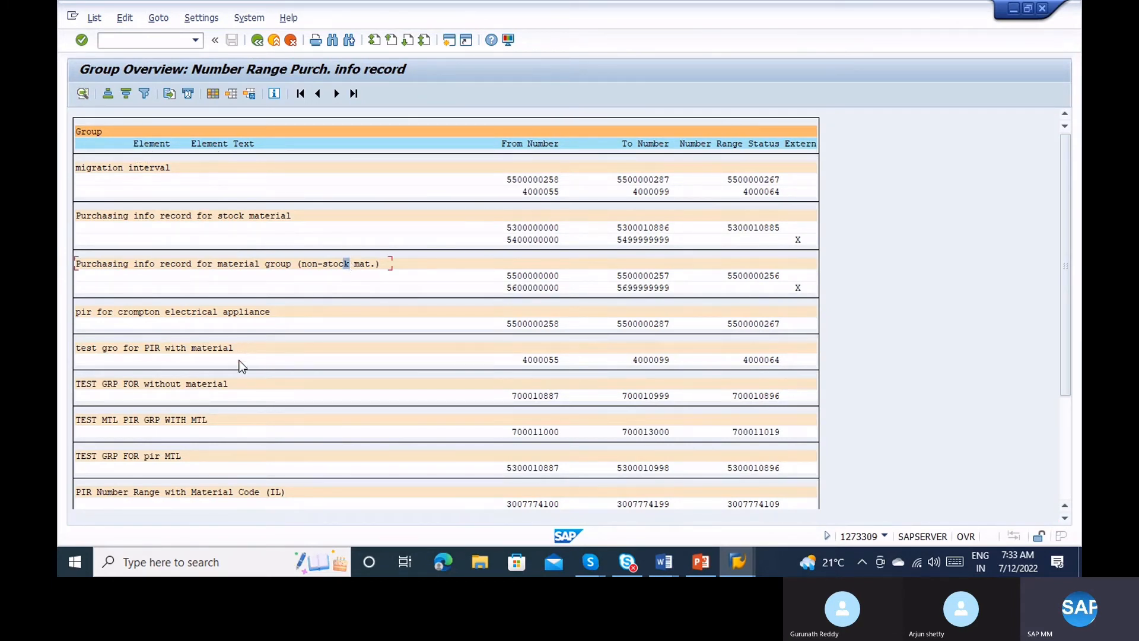
pyautogui.click(1061, 453)
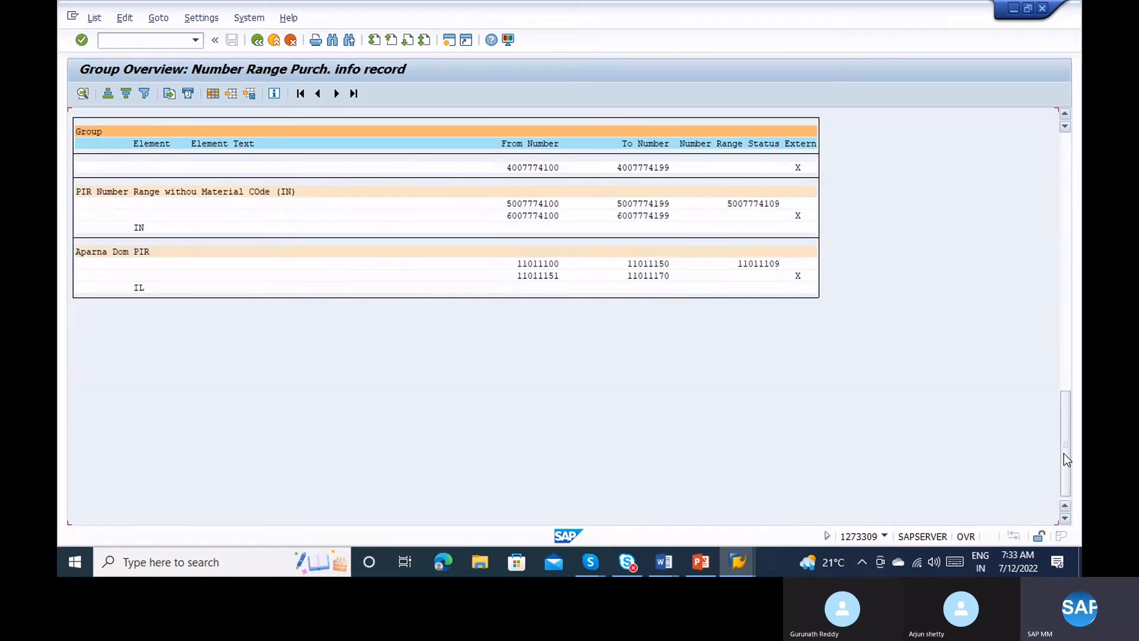
pyautogui.click(136, 289)
pyautogui.click(140, 227)
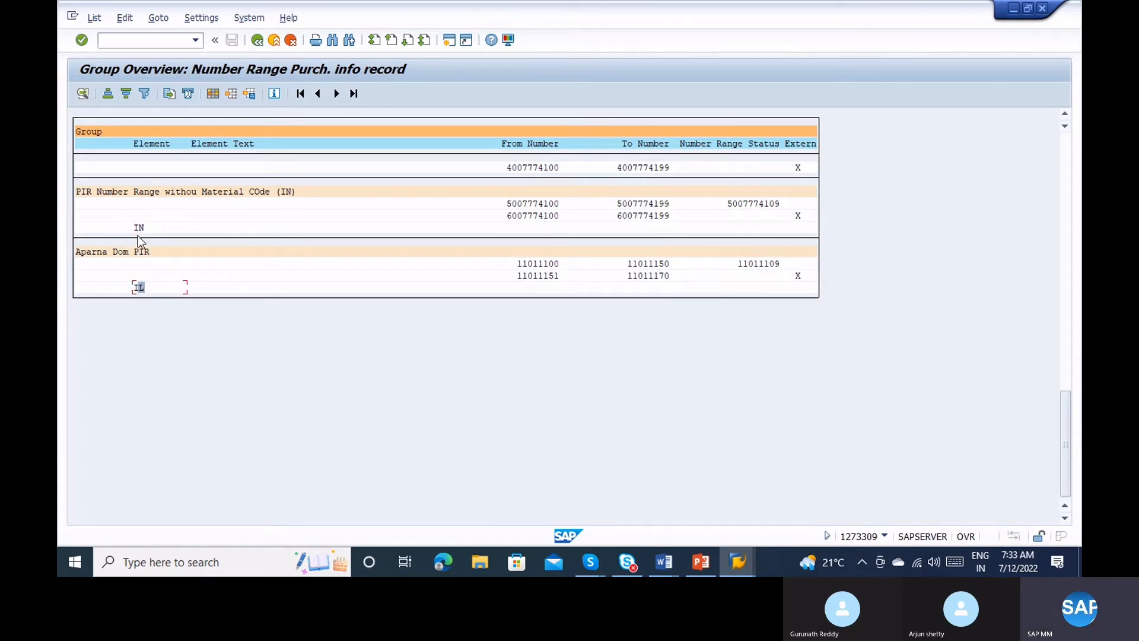
pyautogui.click(137, 228)
pyautogui.click(257, 41)
pyautogui.click(127, 95)
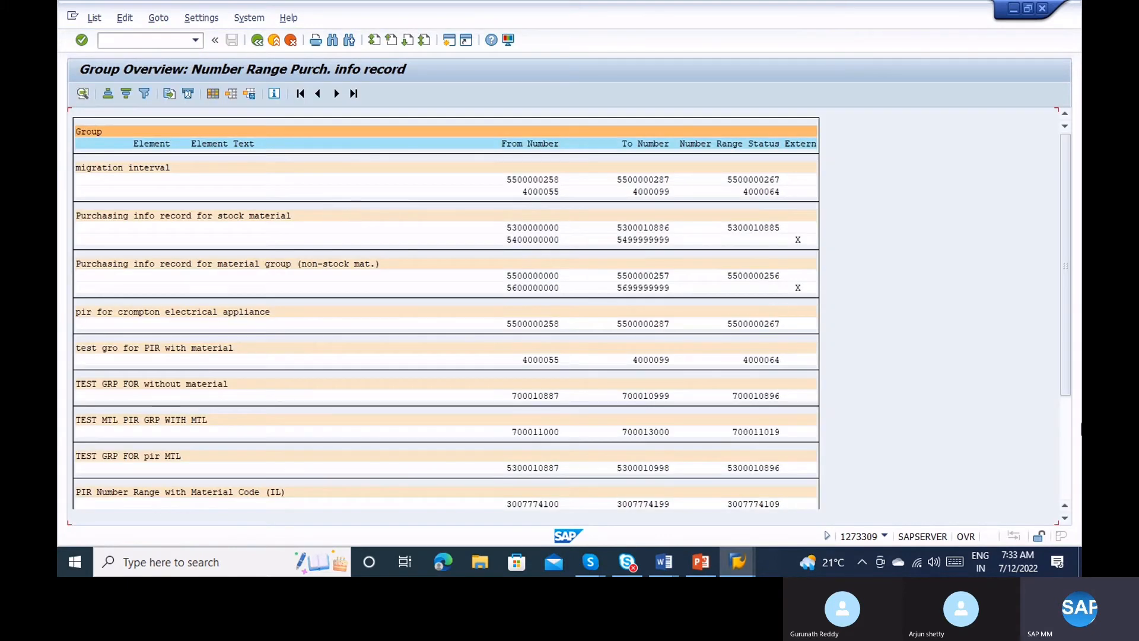
pyautogui.click(1066, 461)
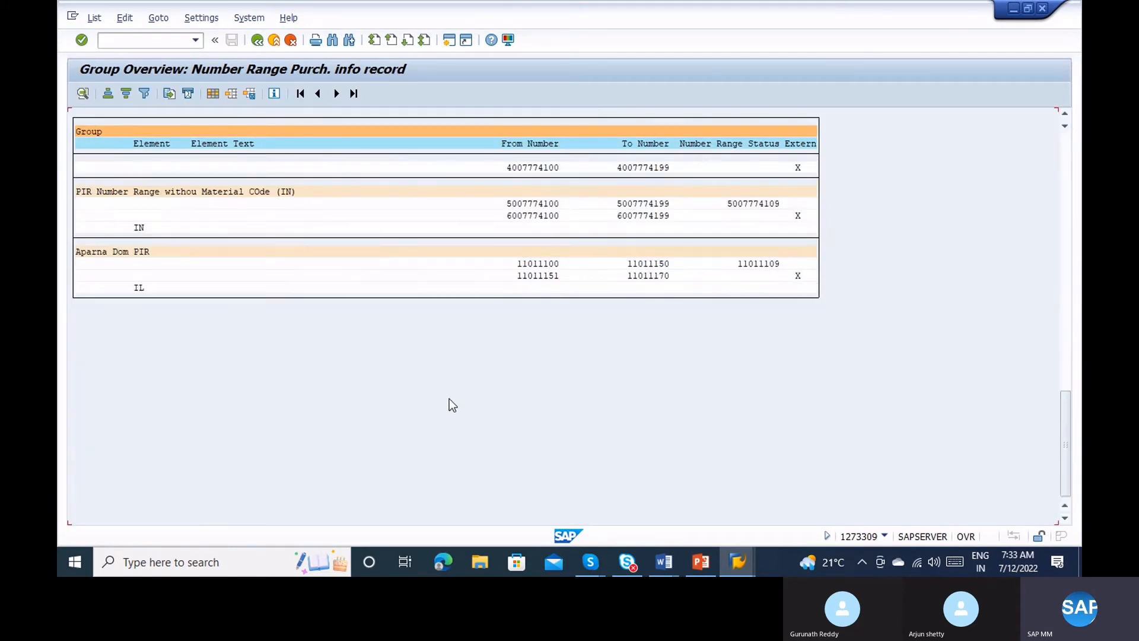
pyautogui.click(146, 288)
pyautogui.click(143, 227)
pyautogui.click(526, 203)
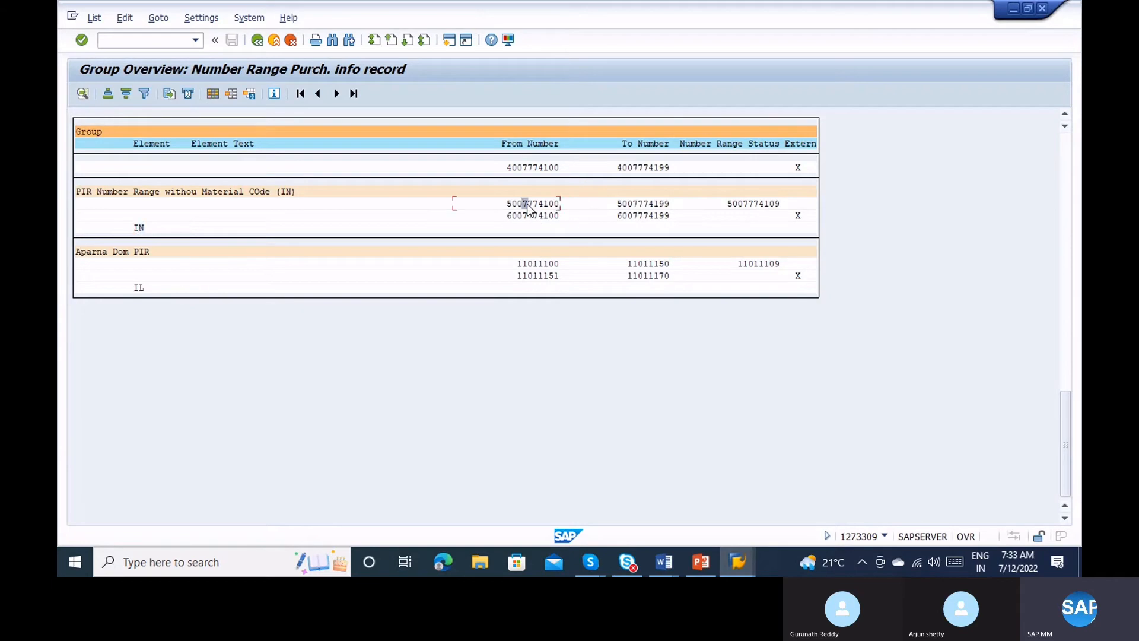
pyautogui.click(1066, 313)
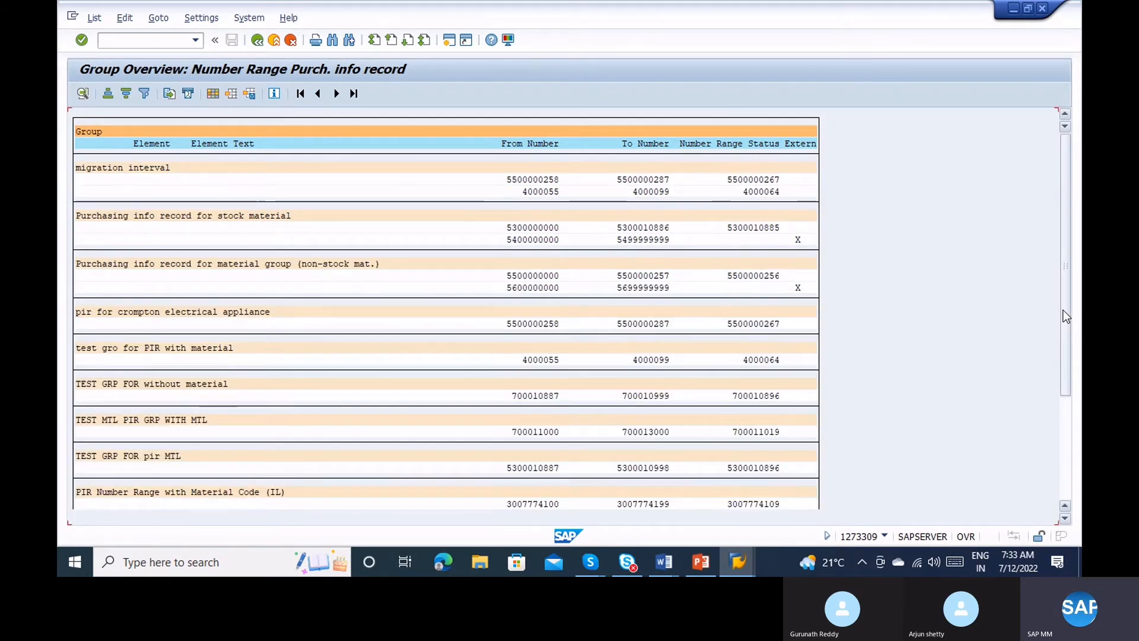
pyautogui.click(256, 48)
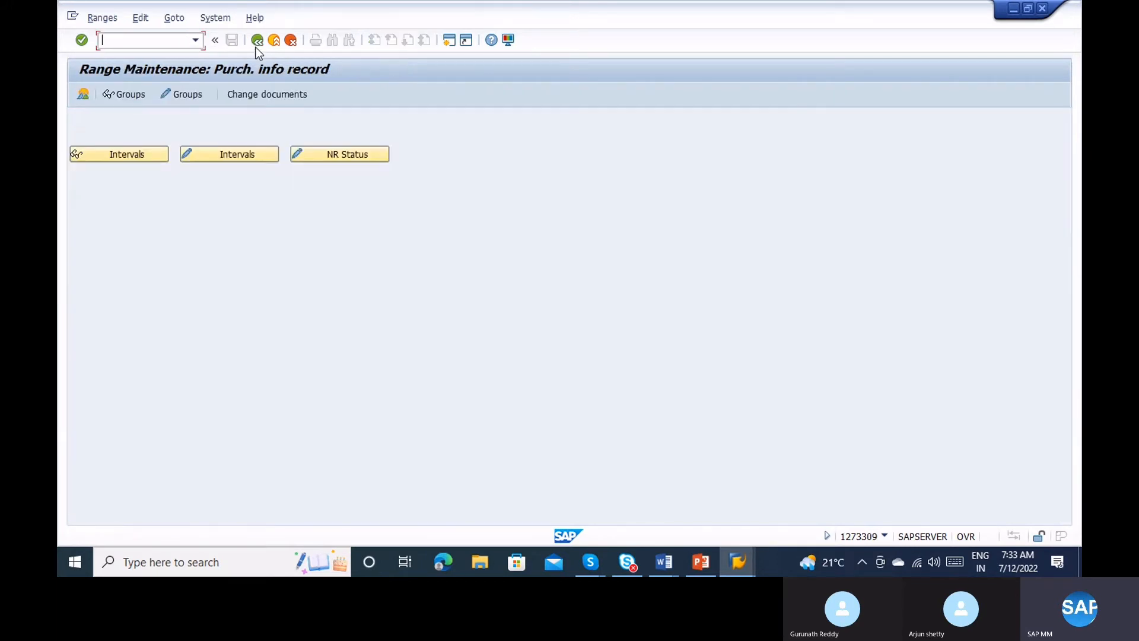
# Review the IL and IN group texts, then return to the IMG purchasing structure.
pyautogui.click(122, 95)
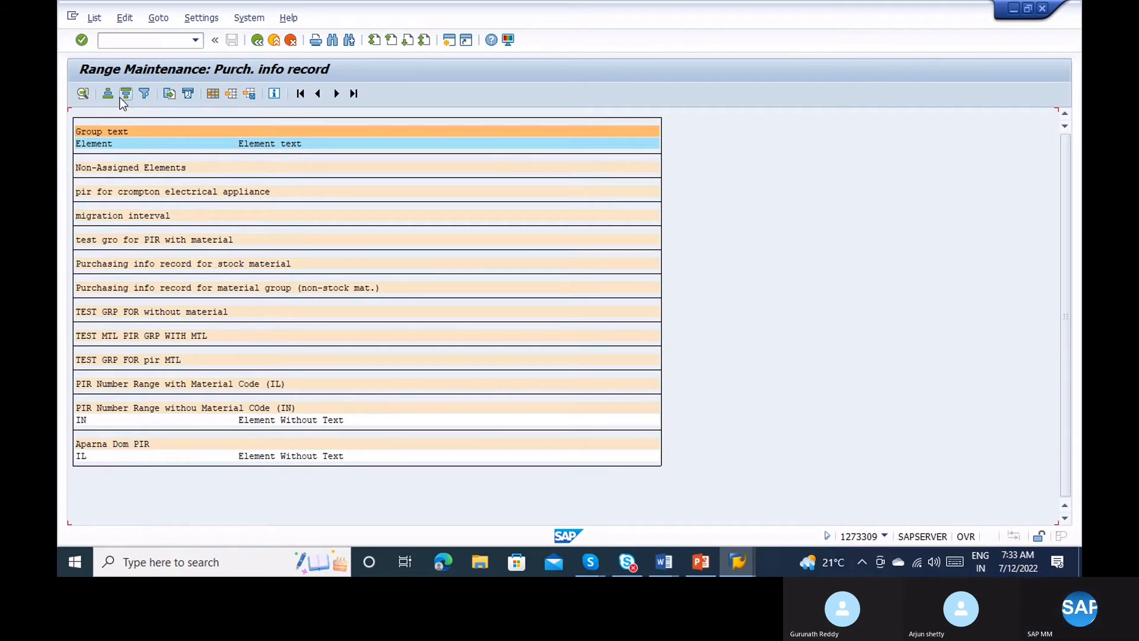
pyautogui.click(279, 424)
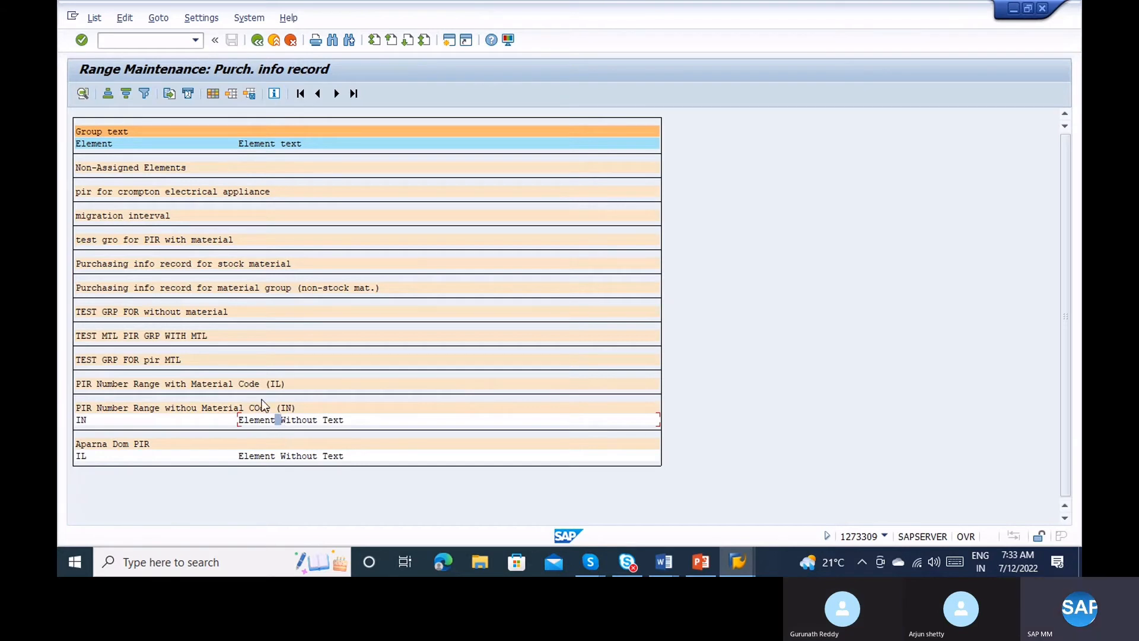
pyautogui.click(135, 387)
pyautogui.click(257, 40)
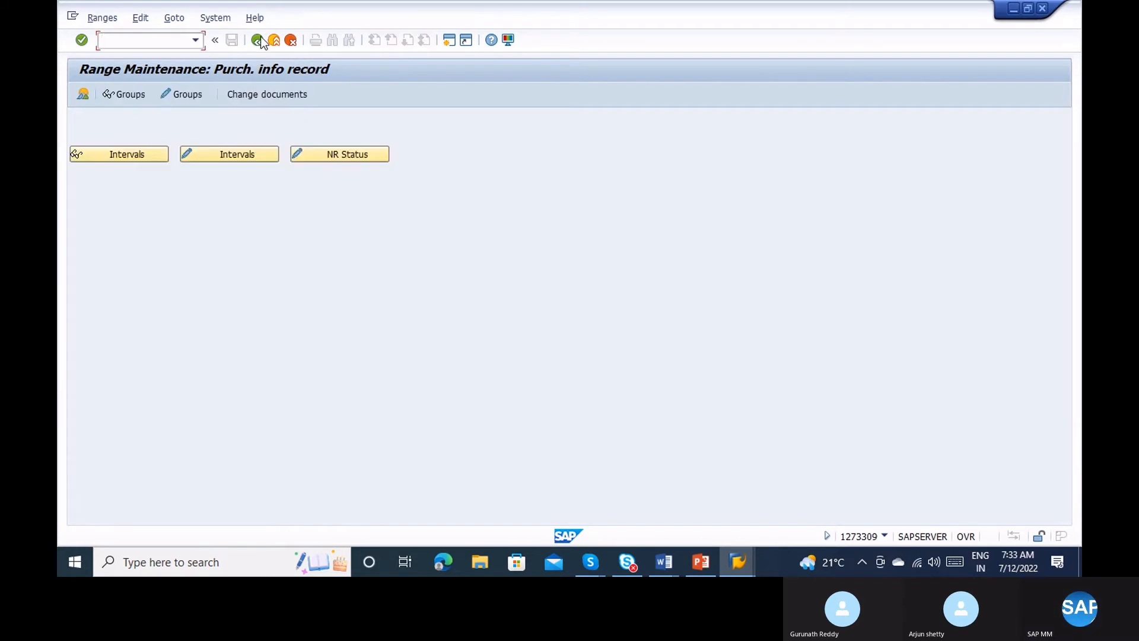
pyautogui.click(258, 40)
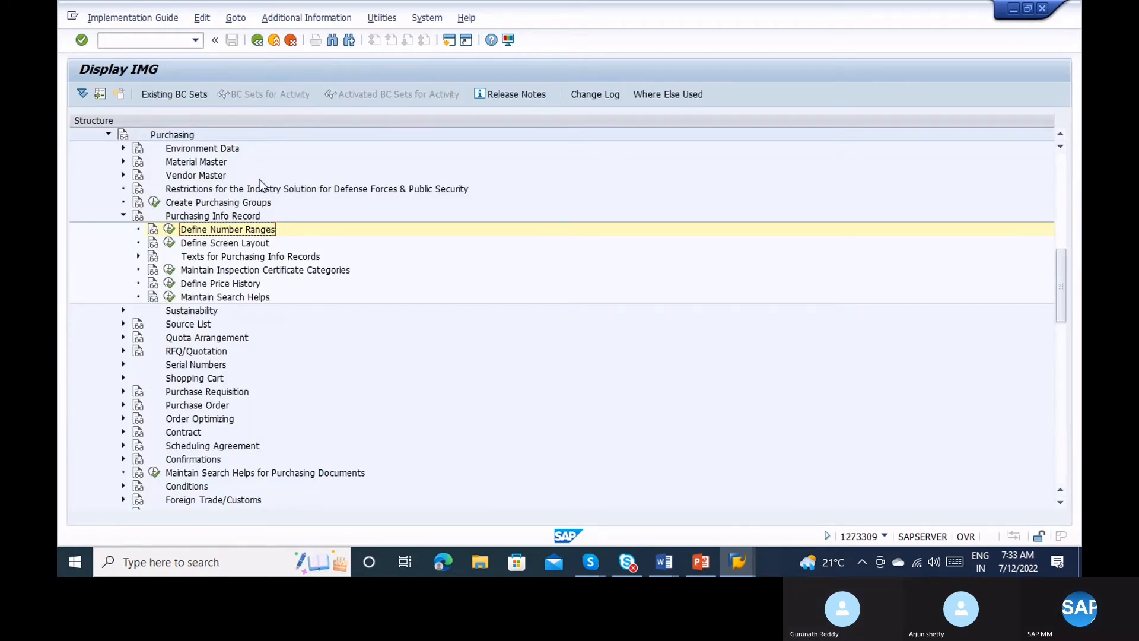
# Open Define Texts for info records, then enter ME11 in the Easy Access session.
pyautogui.click(138, 258)
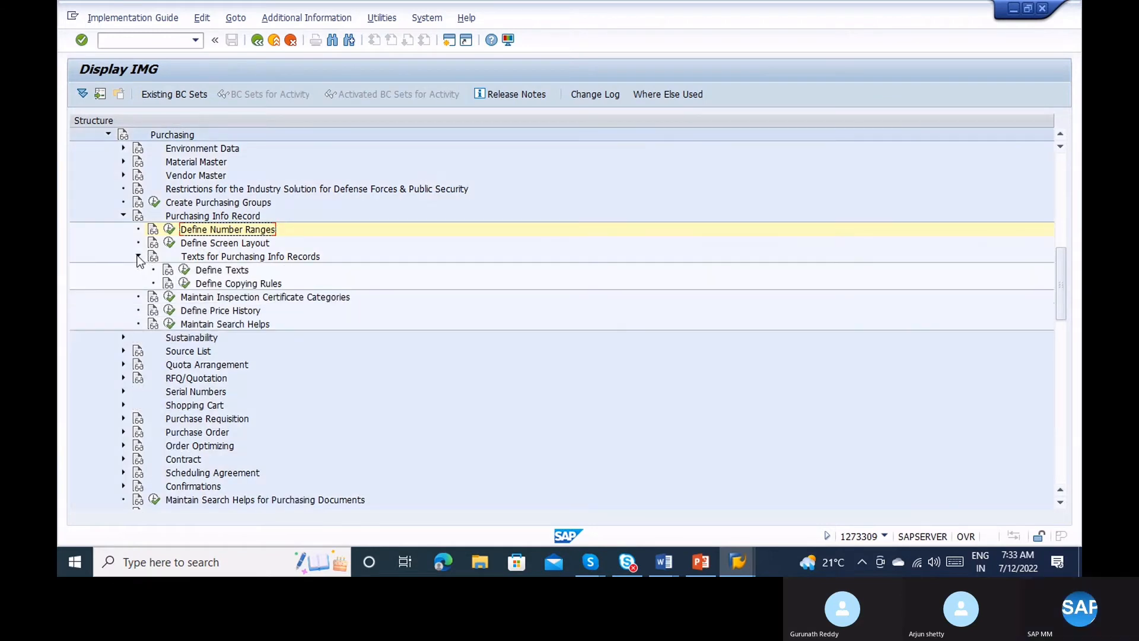
pyautogui.click(185, 271)
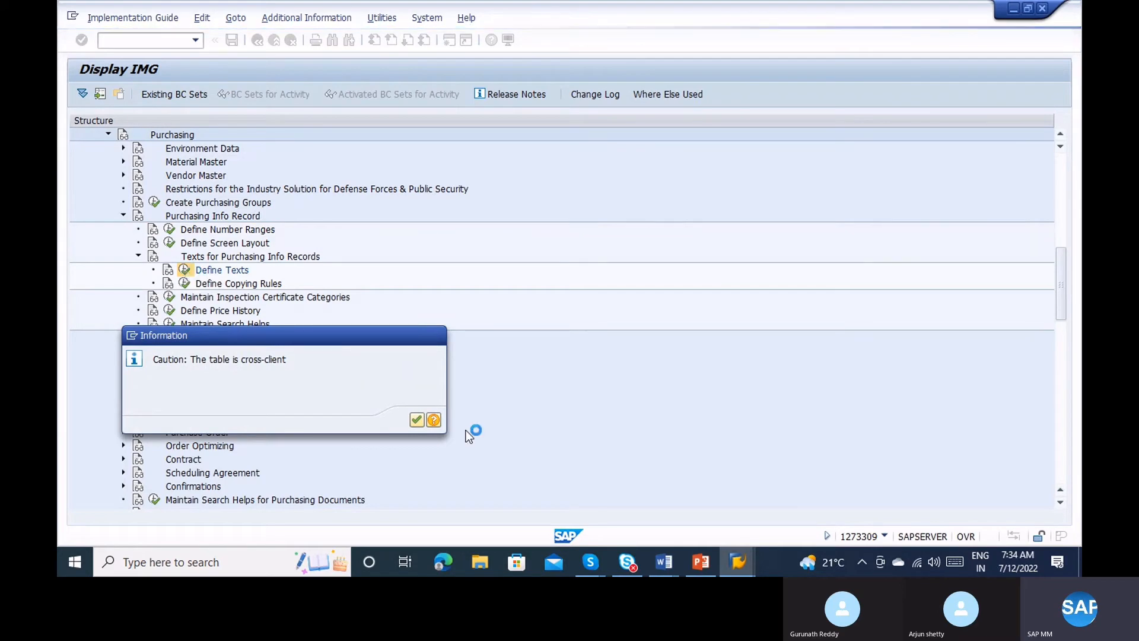
pyautogui.click(751, 562)
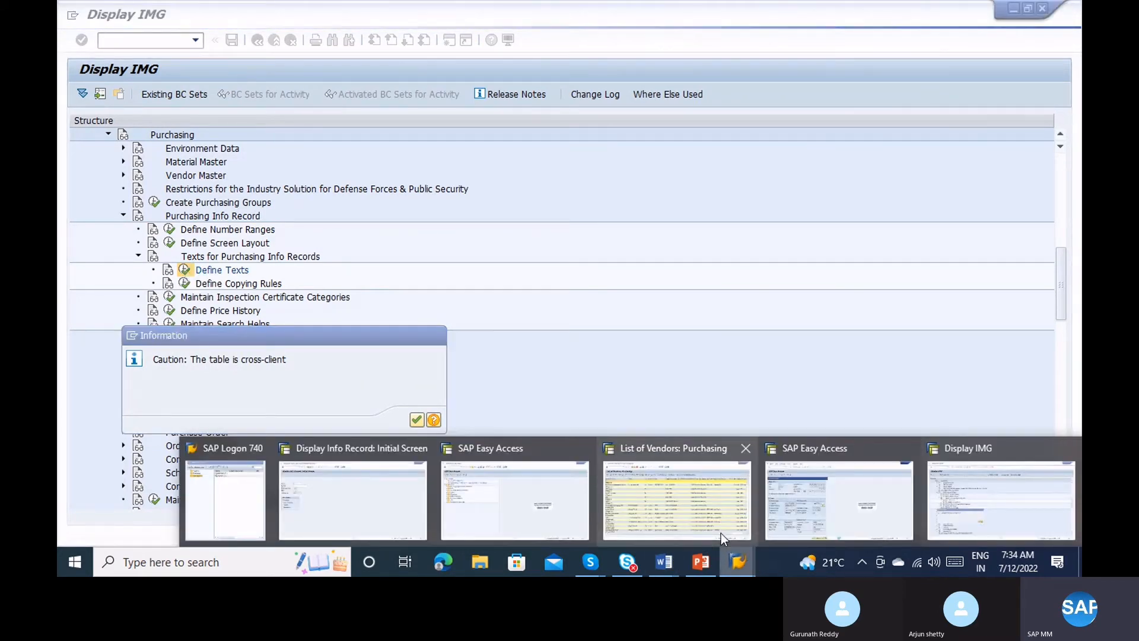
pyautogui.click(466, 483)
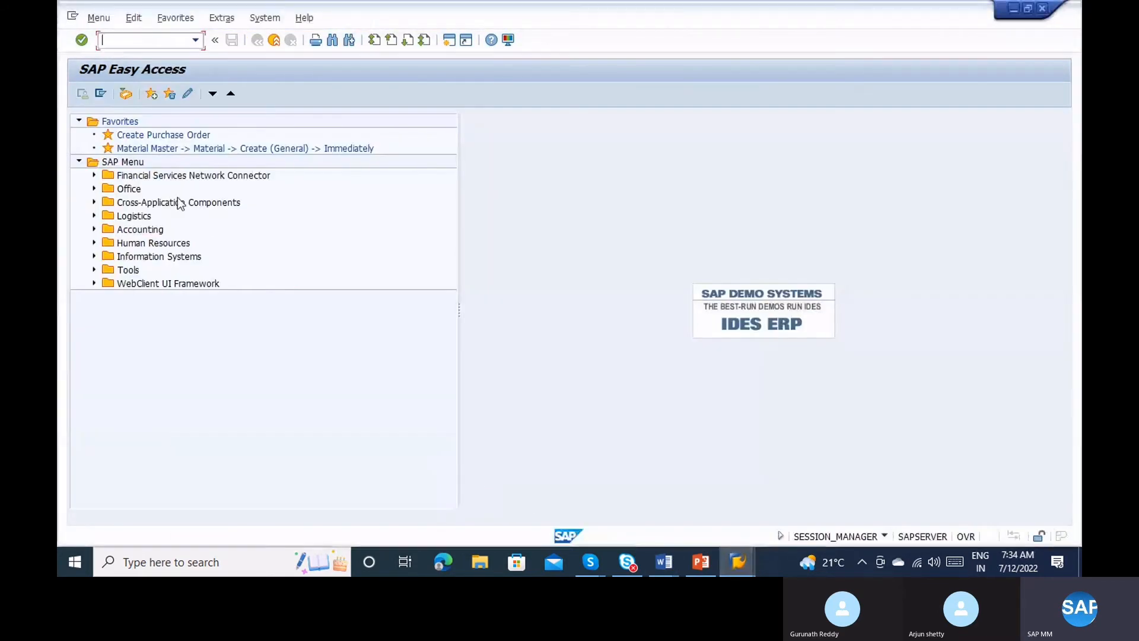
pyautogui.write('me11')
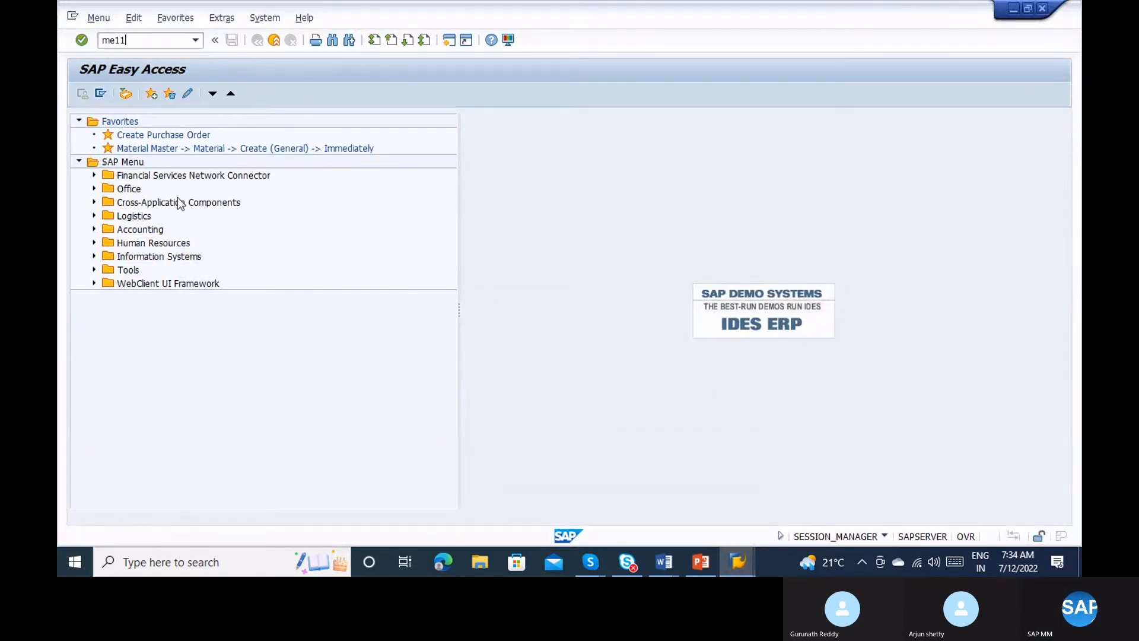
pyautogui.press('Return')
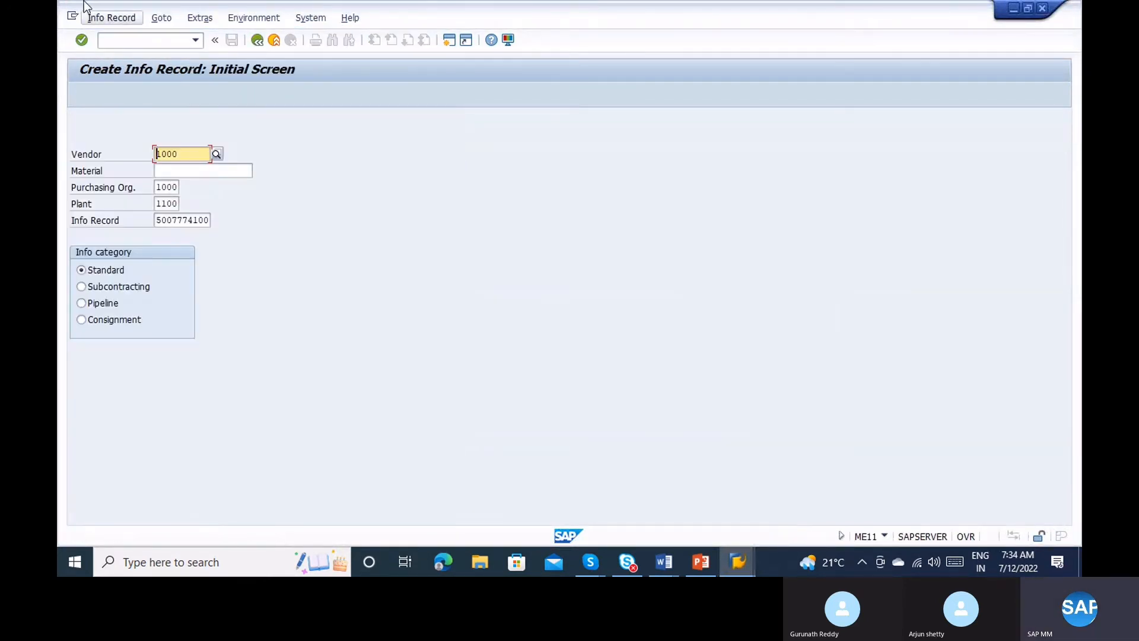
pyautogui.click(110, 19)
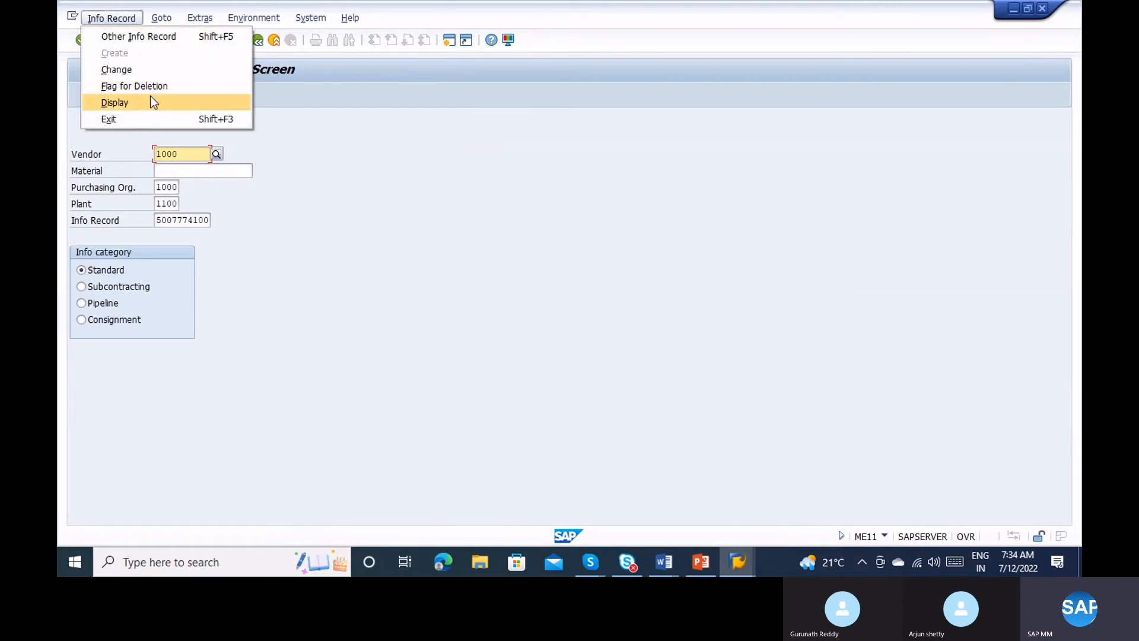
pyautogui.click(153, 102)
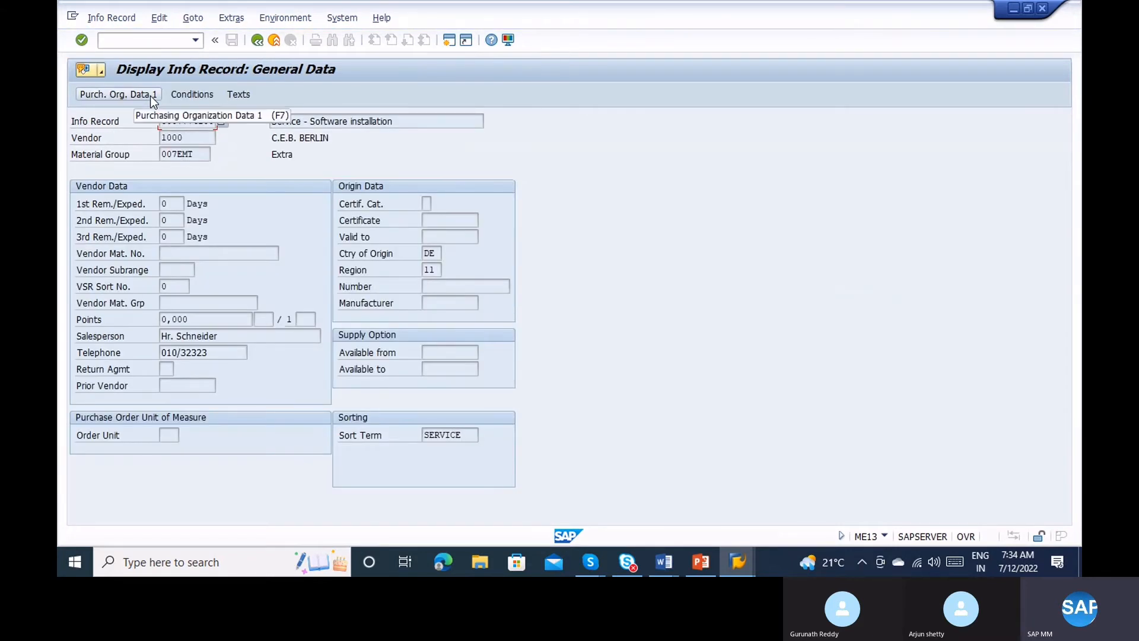
pyautogui.click(242, 94)
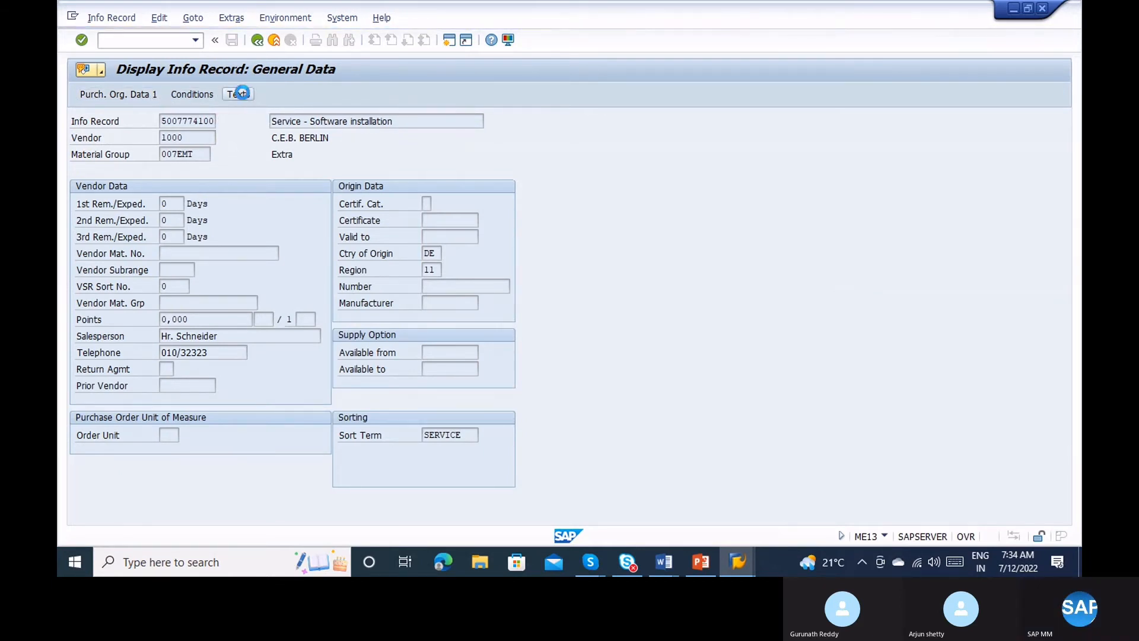
pyautogui.click(158, 245)
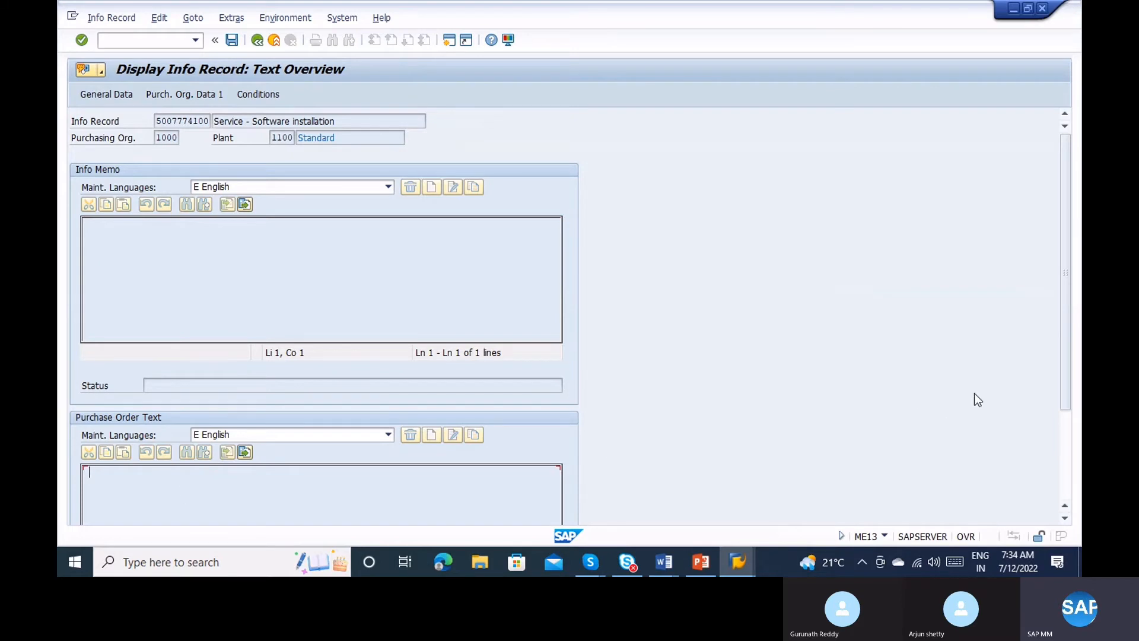
pyautogui.click(1068, 440)
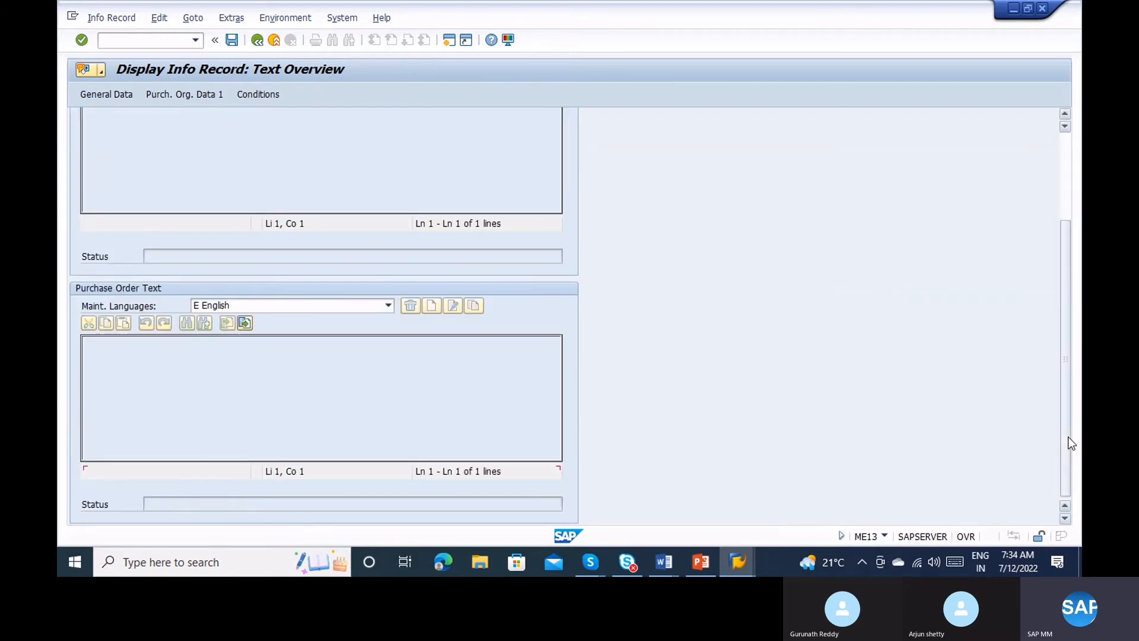
pyautogui.click(1063, 210)
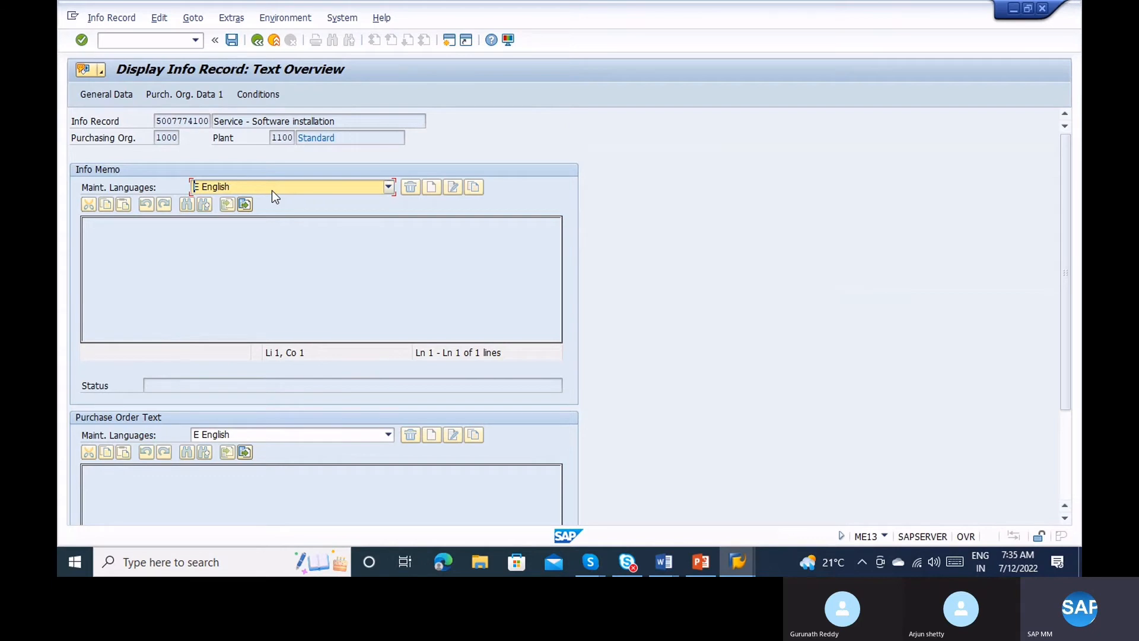
# Compare text types 01 Info record note and 02 Purchase order text, then run Define Copying Rules.
pyautogui.hotkey('alt', 'Tab')
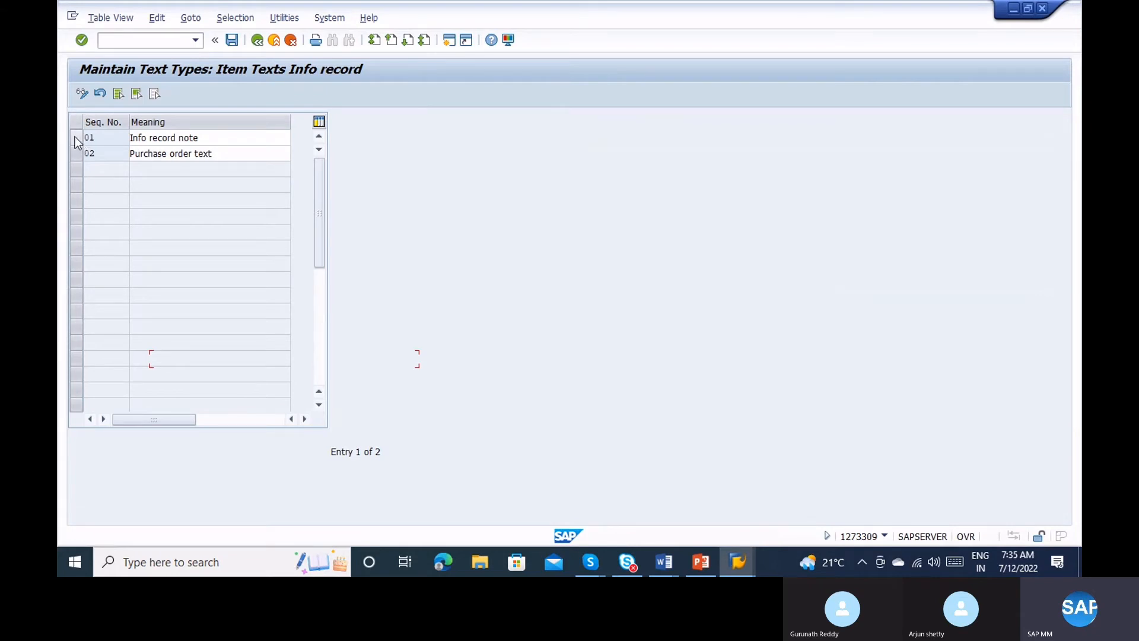
pyautogui.click(75, 137)
pyautogui.click(77, 154)
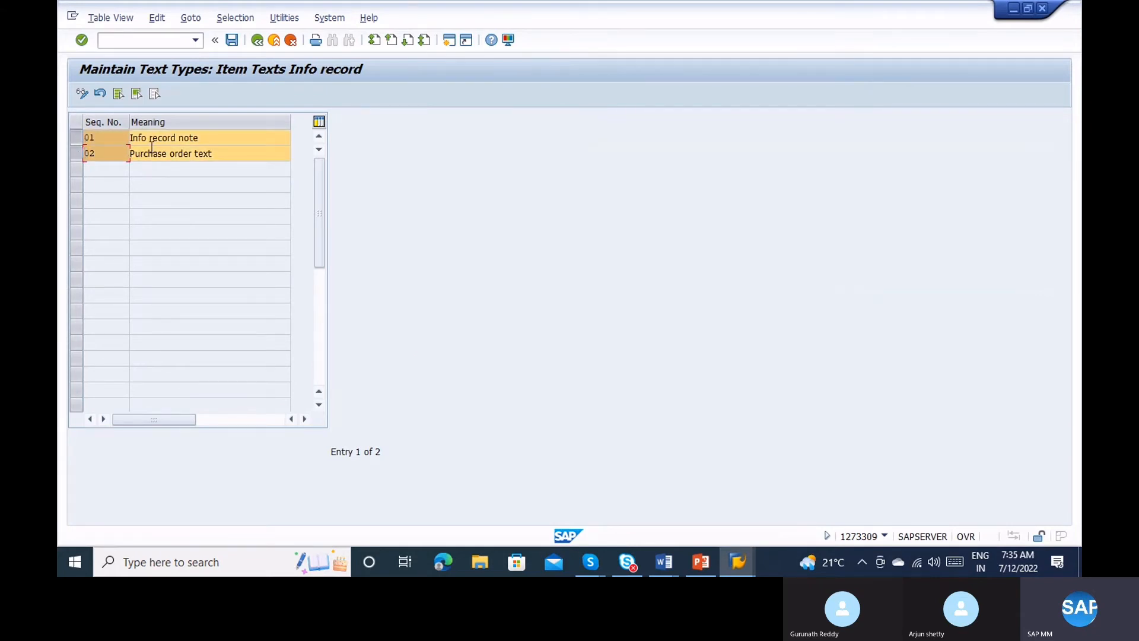
pyautogui.hotkey('alt', 'Tab')
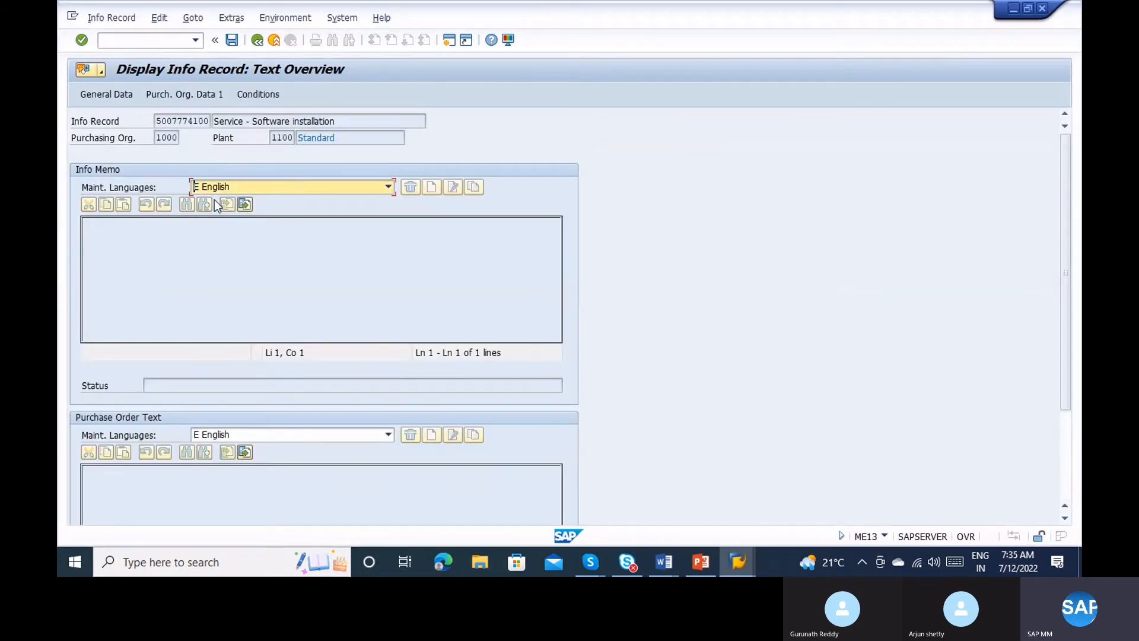
pyautogui.hotkey('alt', 'Tab')
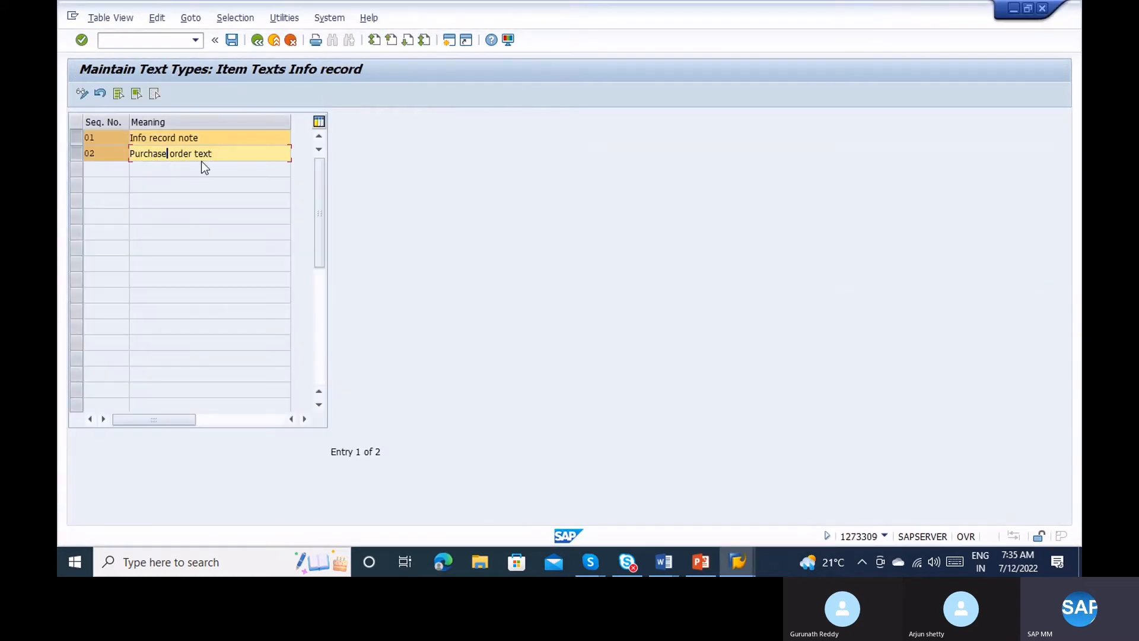
pyautogui.click(255, 43)
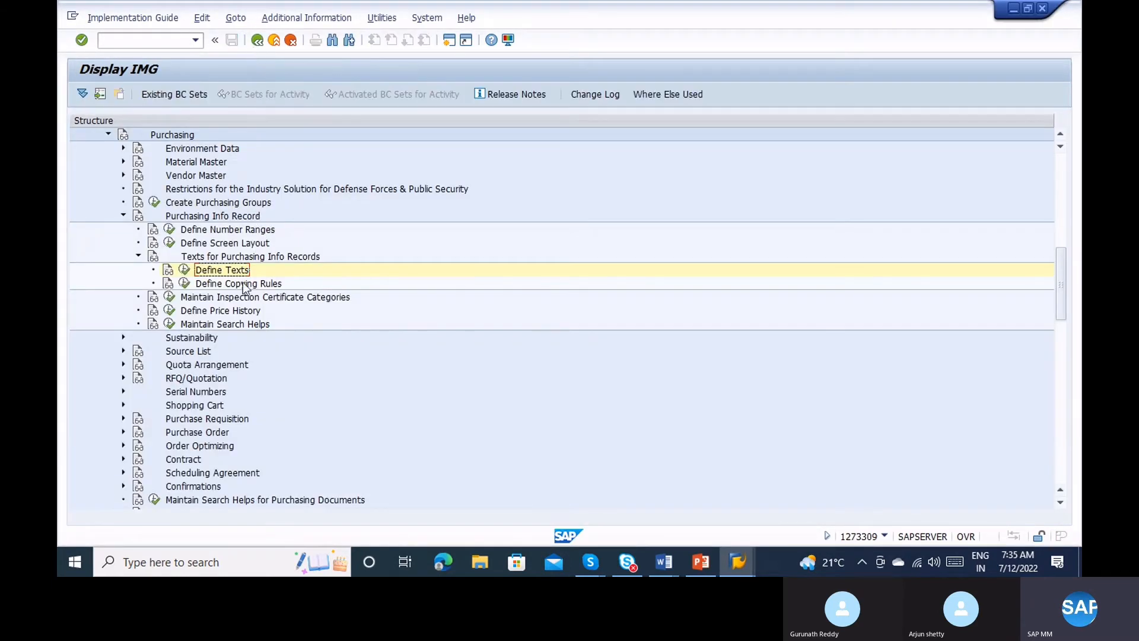
pyautogui.click(184, 283)
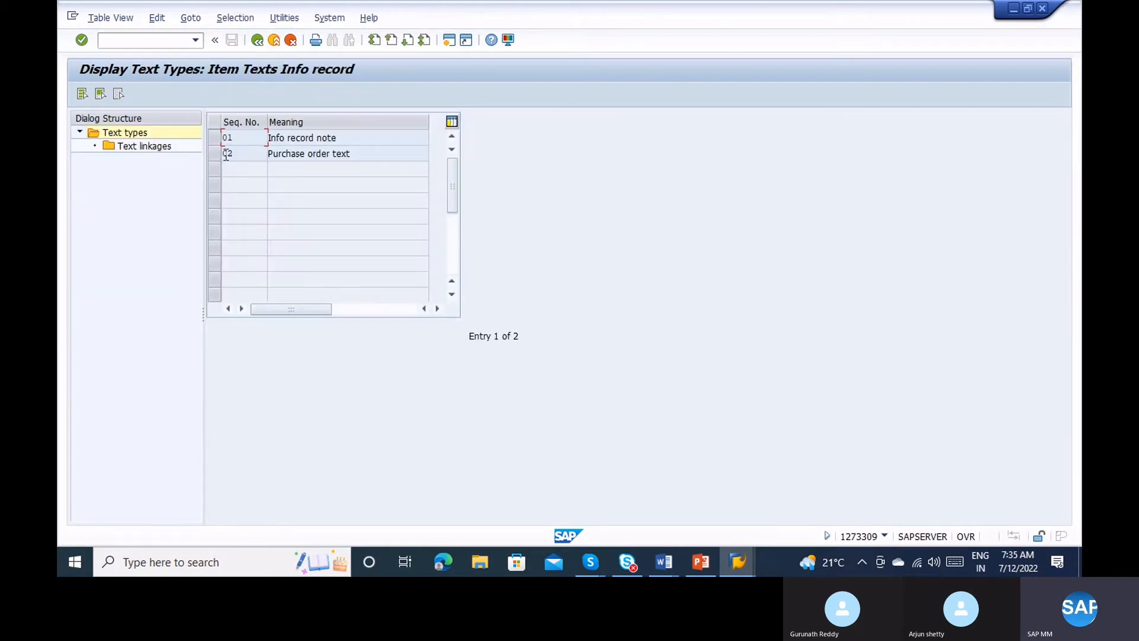
# Open the Purchase order text linkages and set the linkage sequence to 1.
pyautogui.click(217, 155)
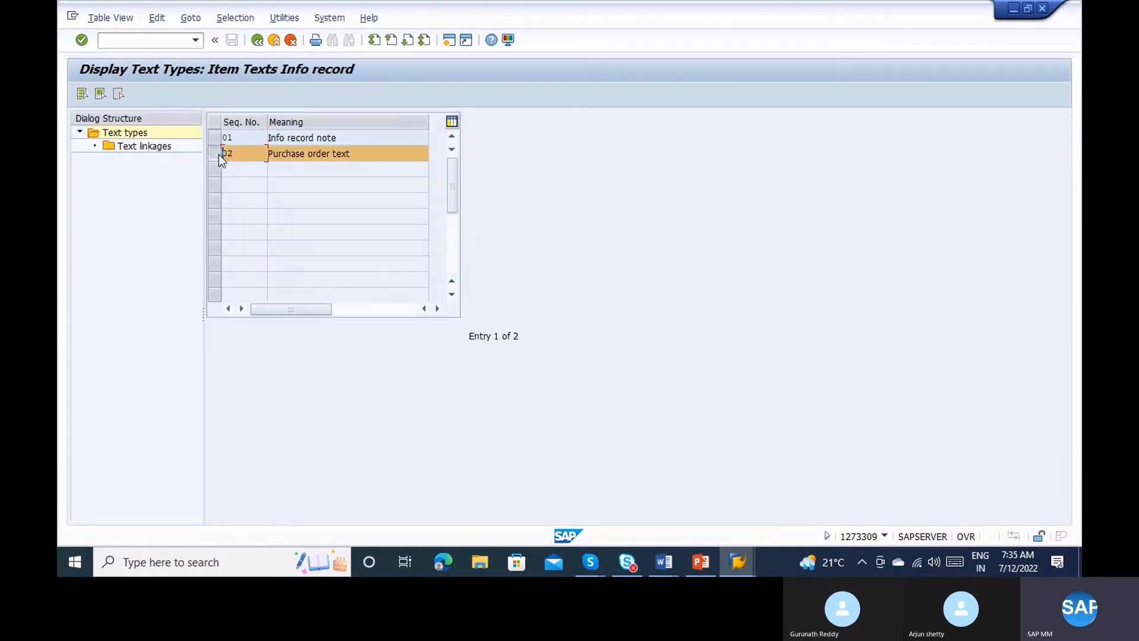
pyautogui.doubleClick(148, 145)
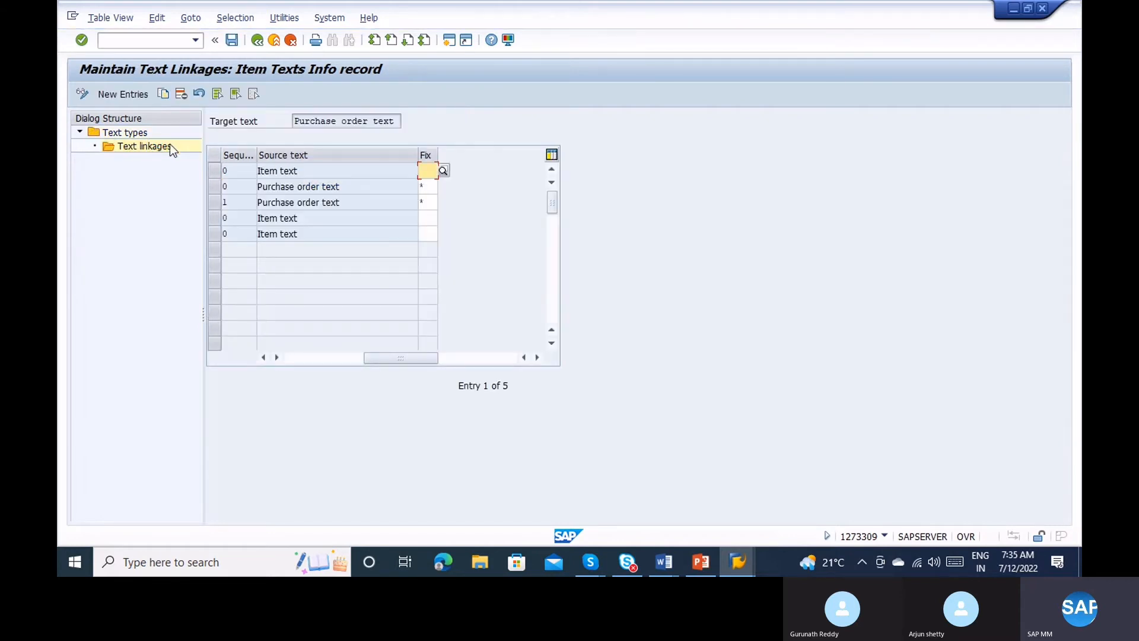
pyautogui.click(427, 186)
pyautogui.click(219, 190)
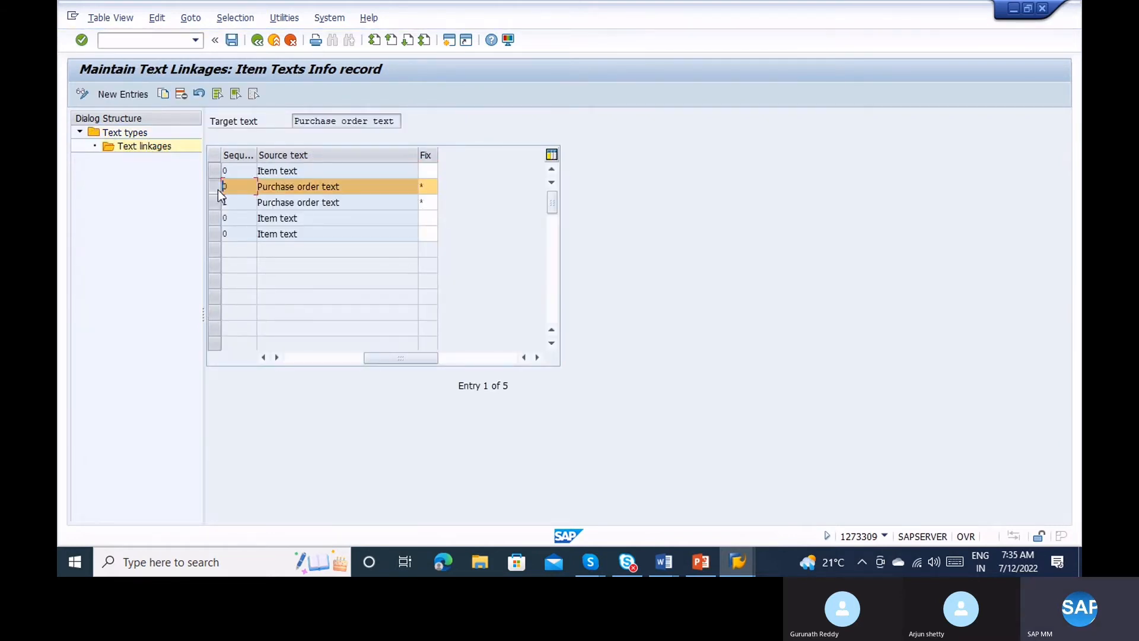
pyautogui.click(218, 202)
pyautogui.write('1')
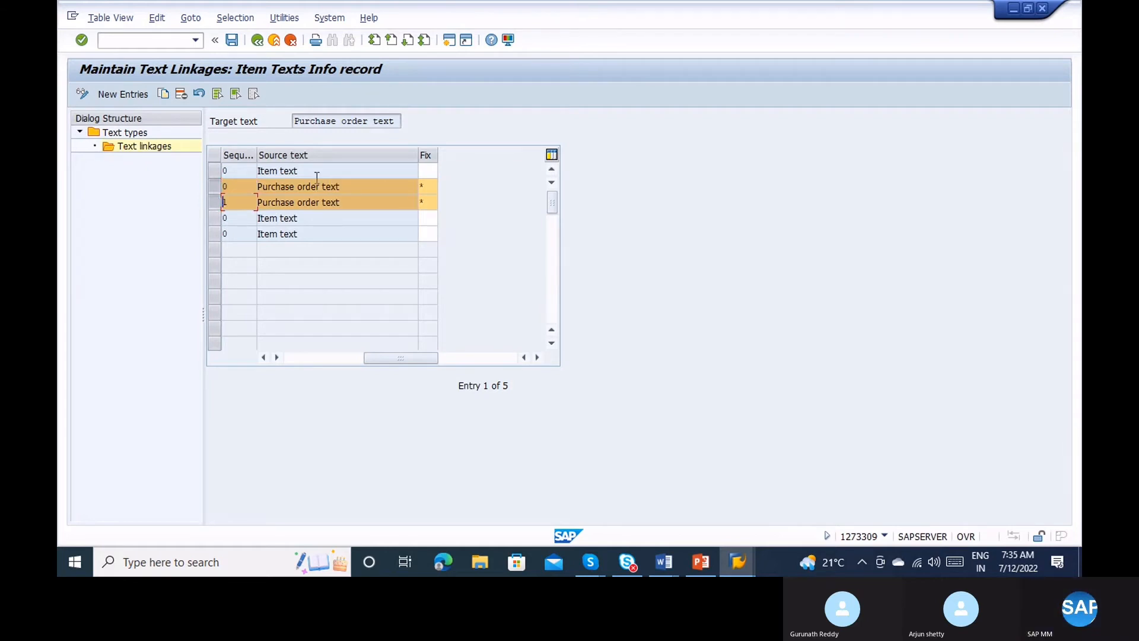
# Review the Fix indicator's text-adoption options, then return to the Purchasing IMG structure.
pyautogui.click(252, 188)
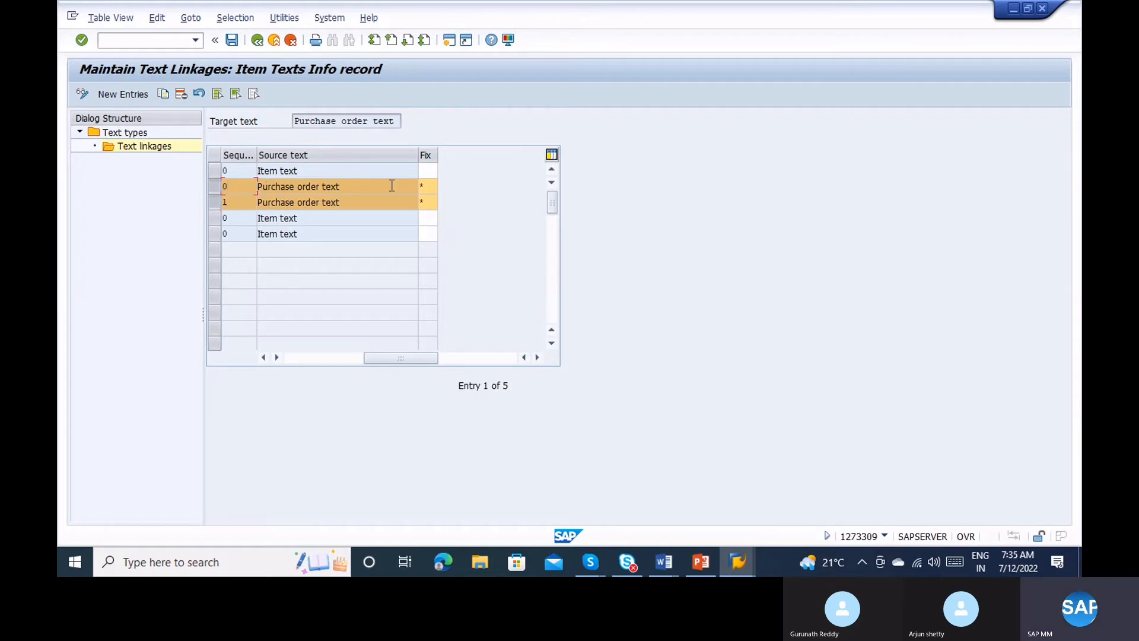
pyautogui.click(427, 187)
pyautogui.click(442, 187)
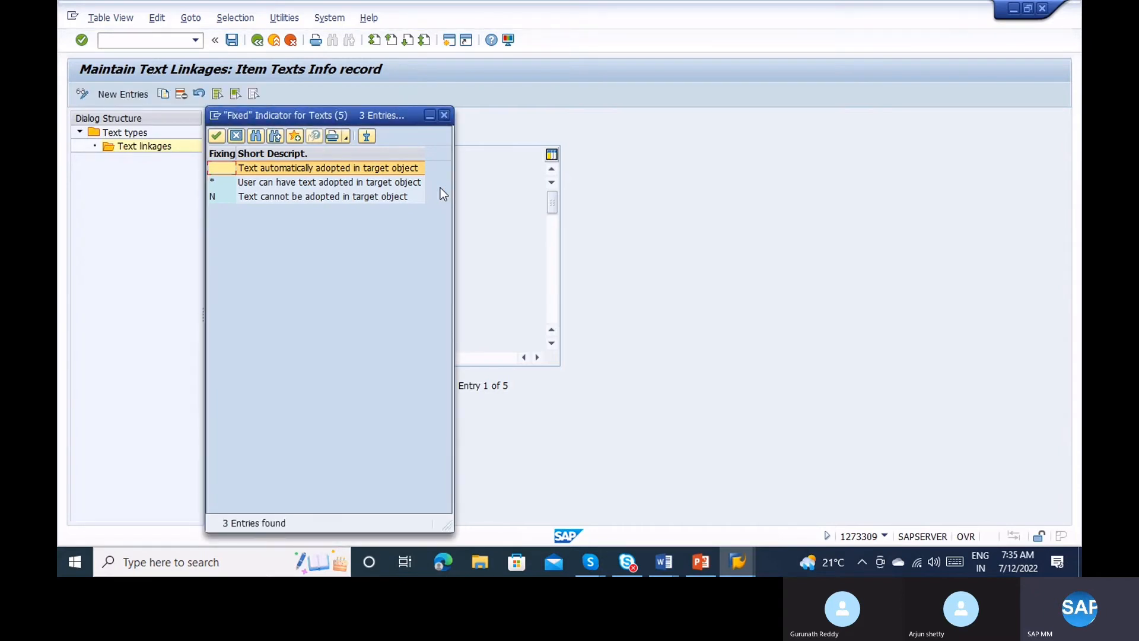
pyautogui.click(343, 184)
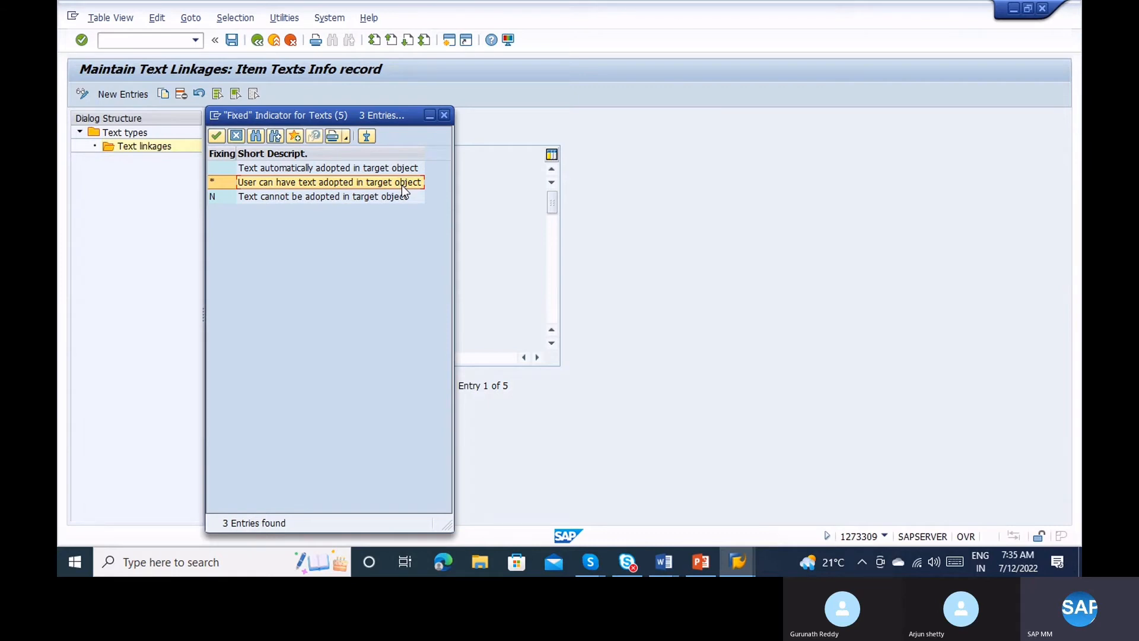
pyautogui.click(445, 115)
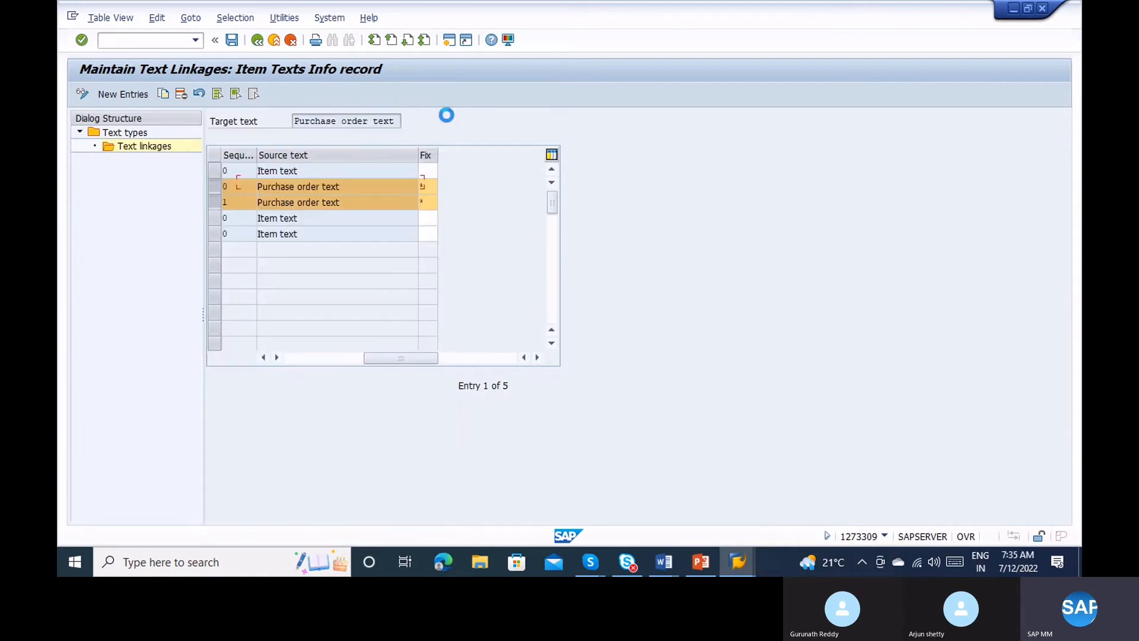
pyautogui.click(254, 46)
pyautogui.click(254, 46)
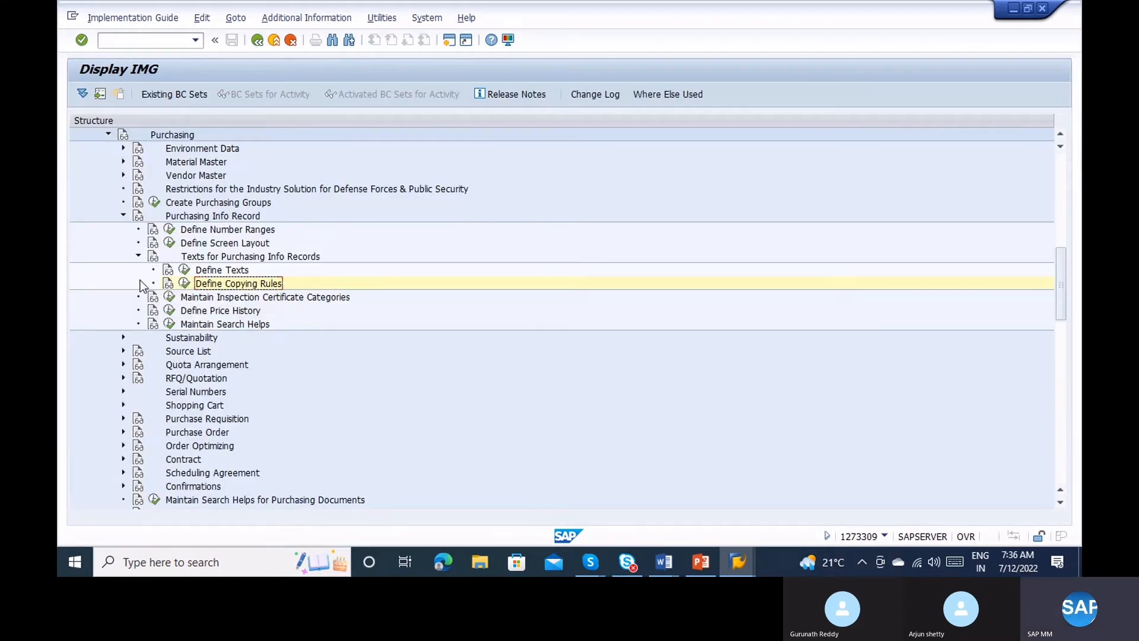
pyautogui.click(138, 255)
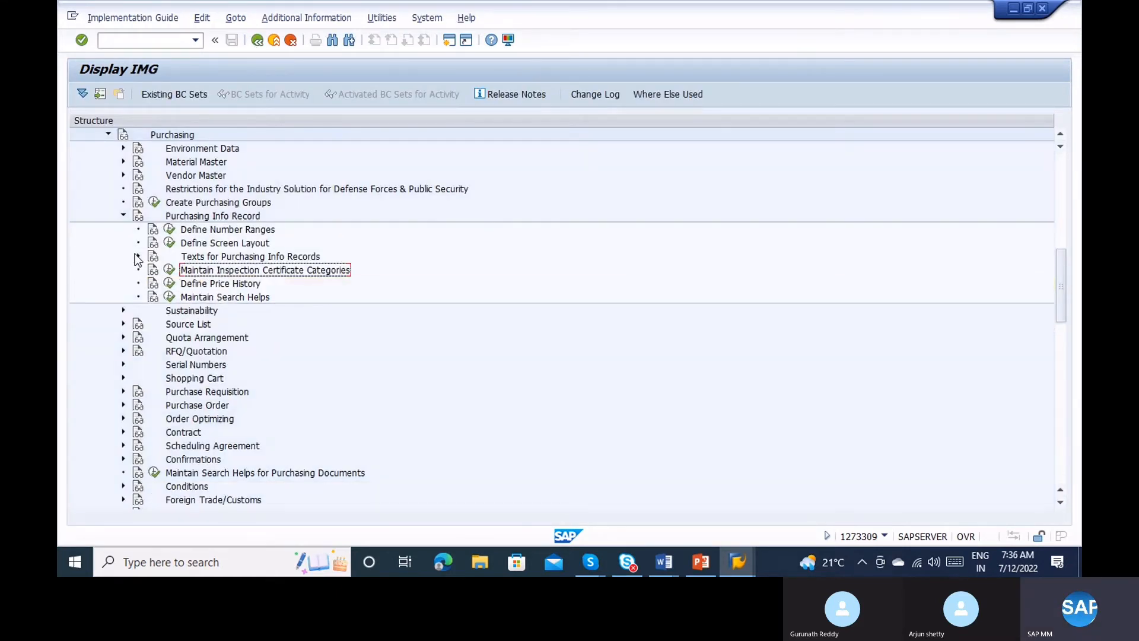
pyautogui.click(170, 243)
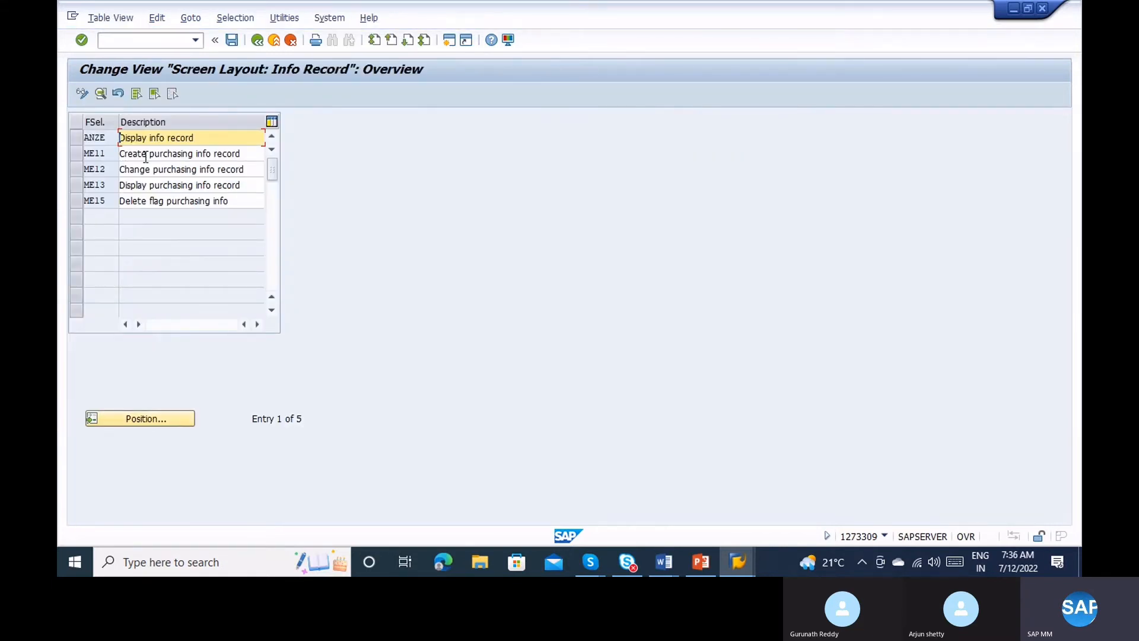
pyautogui.doubleClick(146, 157)
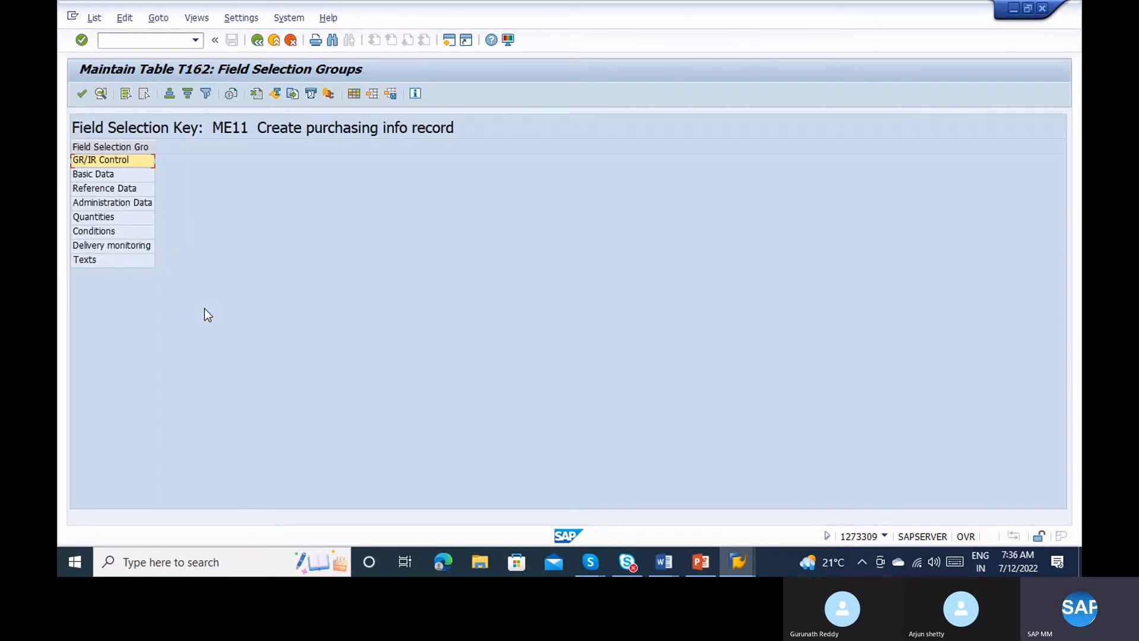
pyautogui.doubleClick(105, 166)
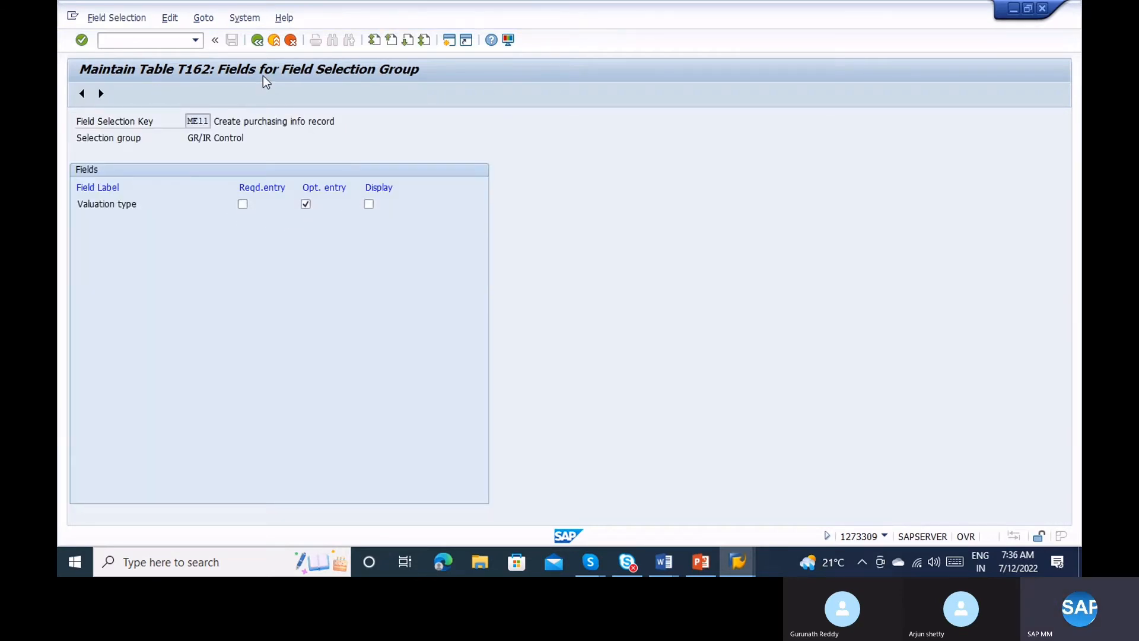
pyautogui.click(257, 39)
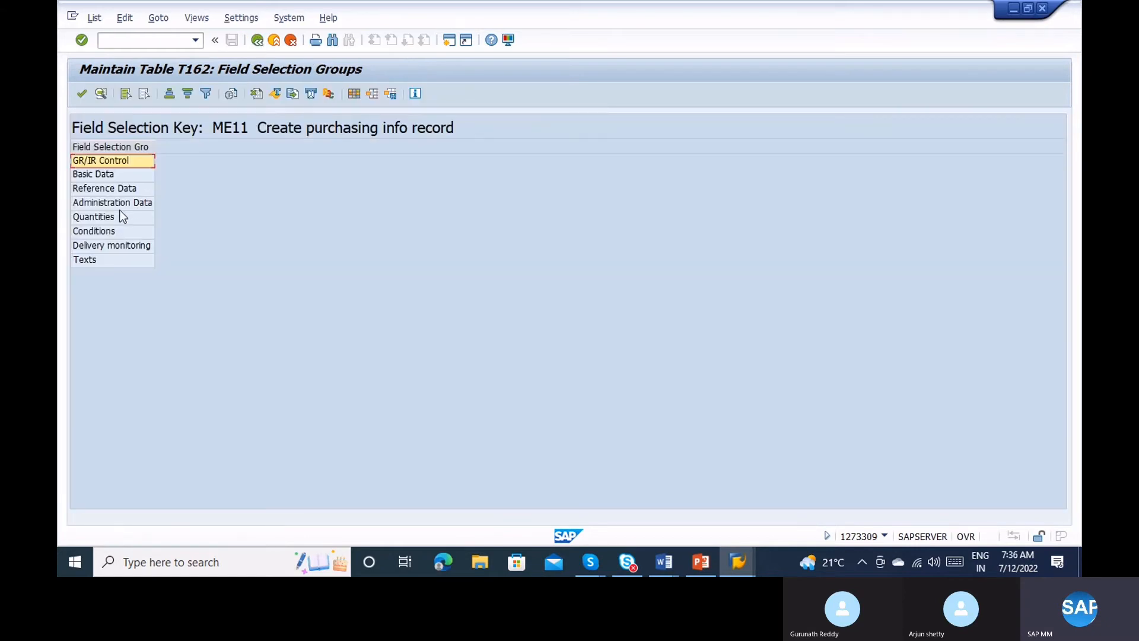
pyautogui.doubleClick(89, 174)
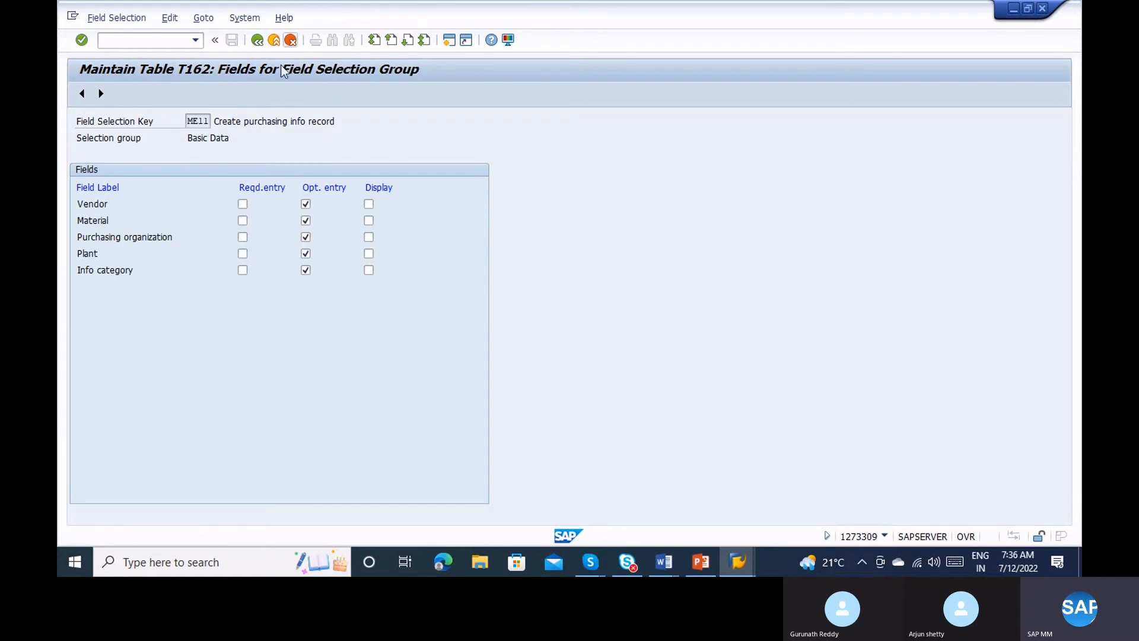
pyautogui.click(256, 42)
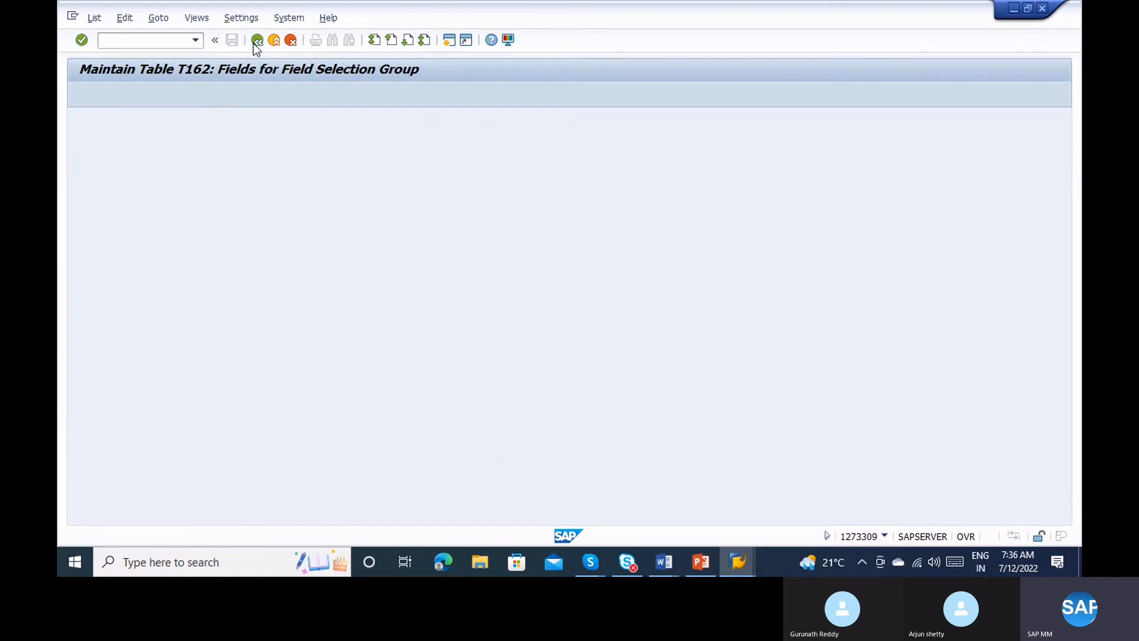
pyautogui.doubleClick(126, 218)
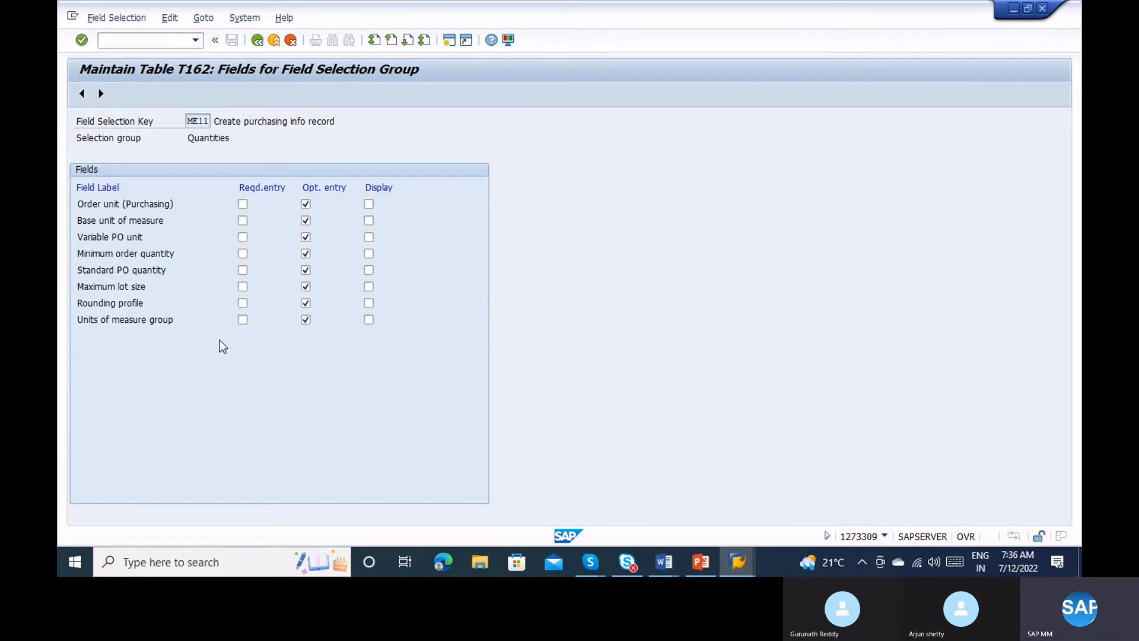
pyautogui.click(257, 40)
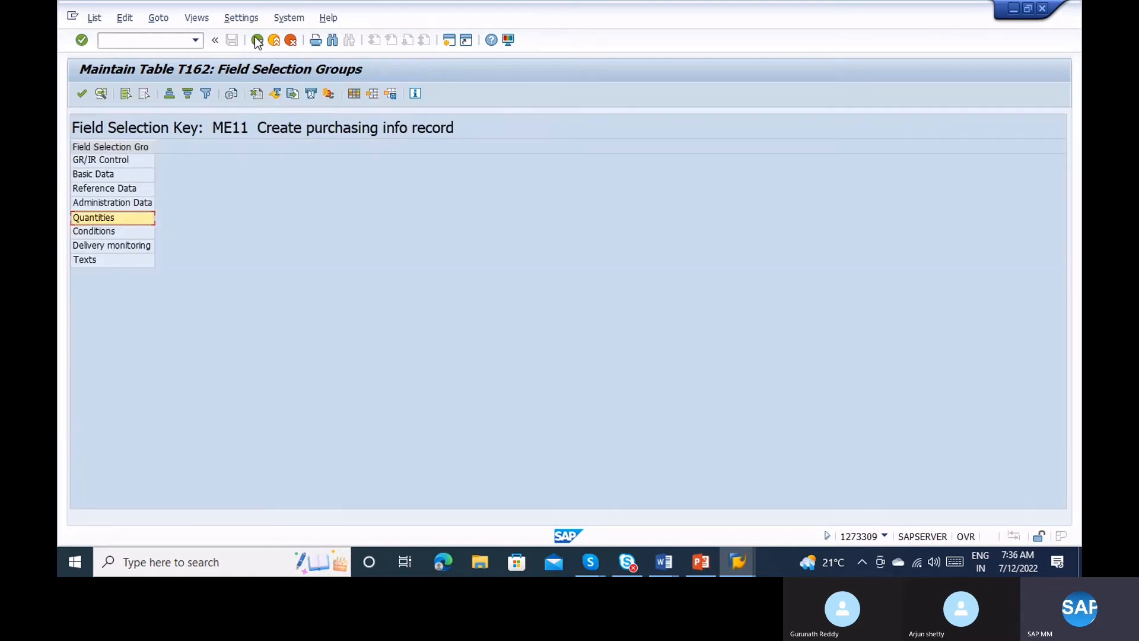
pyautogui.click(257, 41)
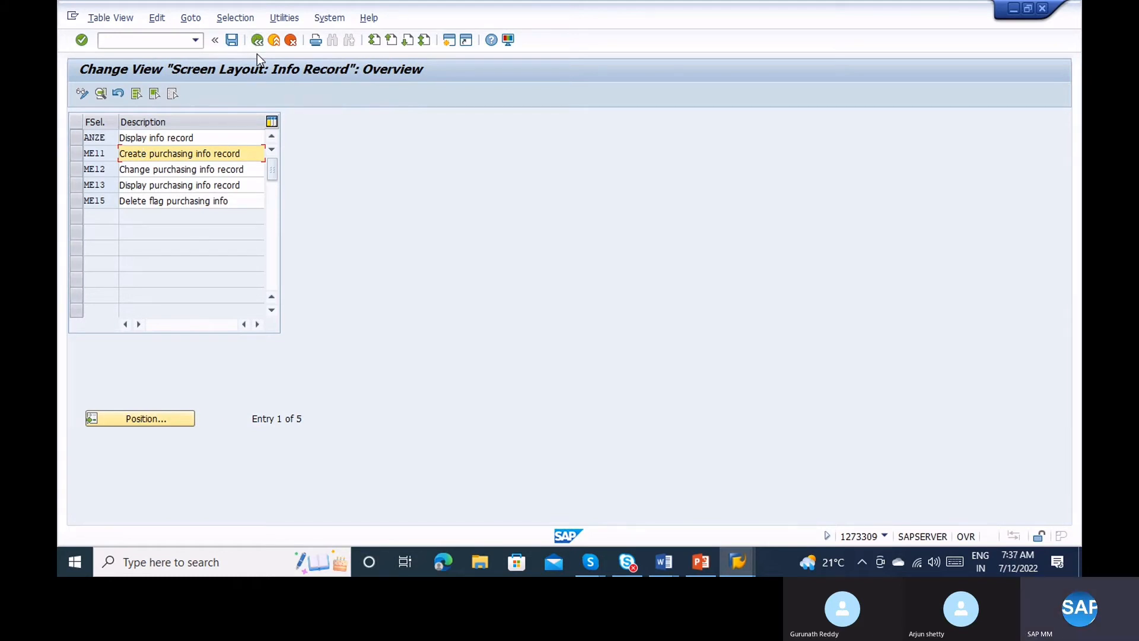
pyautogui.click(257, 40)
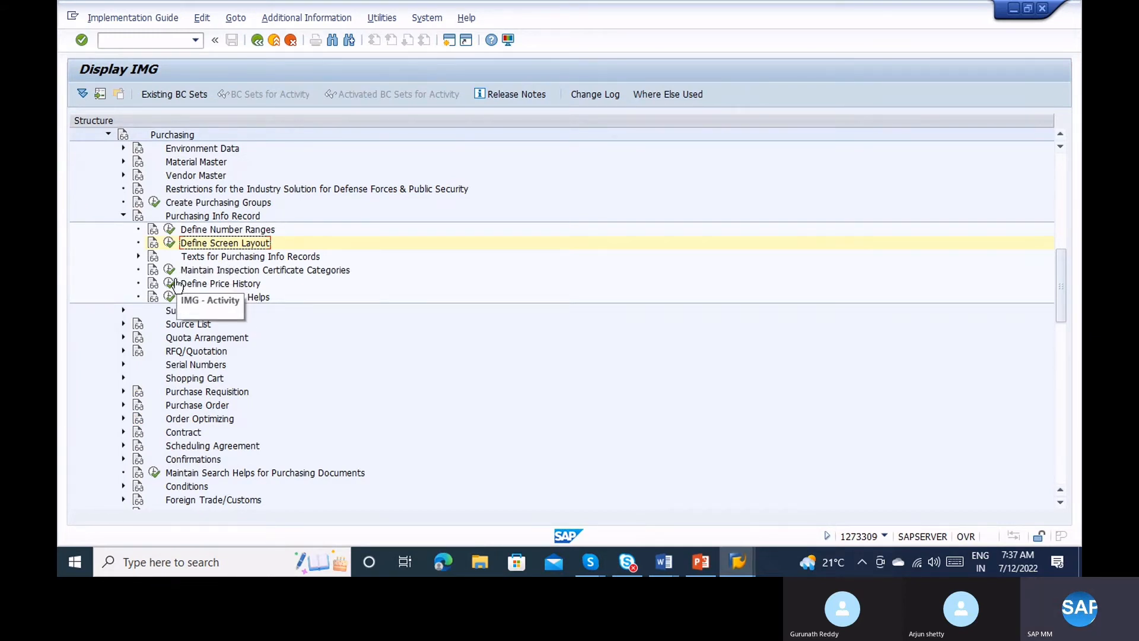
# In SPRO, run Define Source List Requirement at Plant Level from the Source List branch.
pyautogui.click(228, 285)
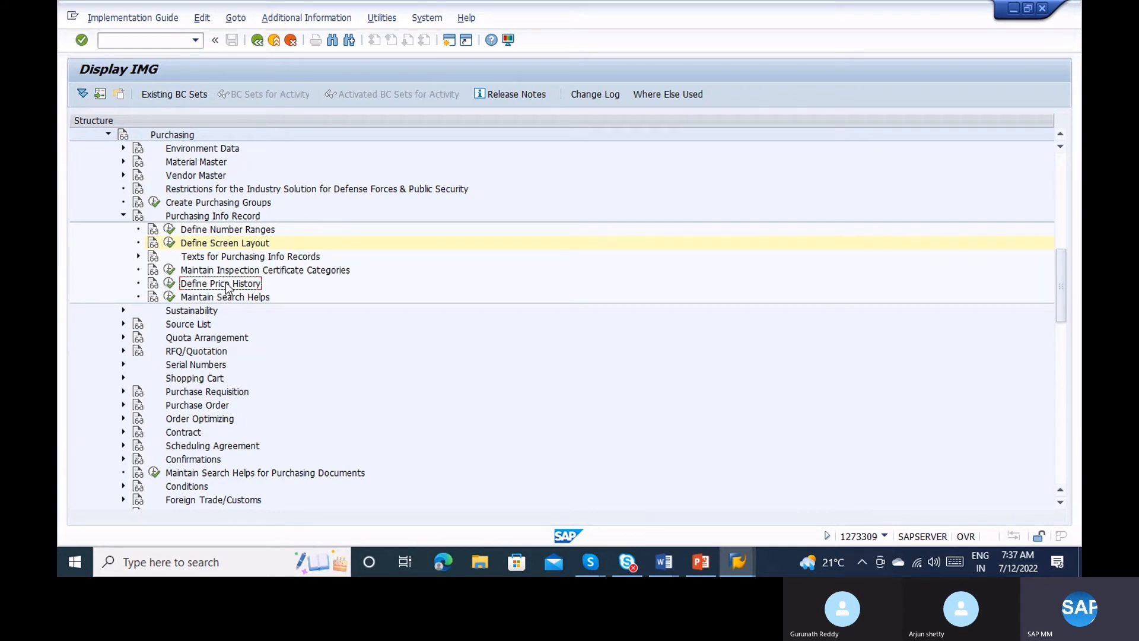
pyautogui.click(123, 217)
pyautogui.click(123, 243)
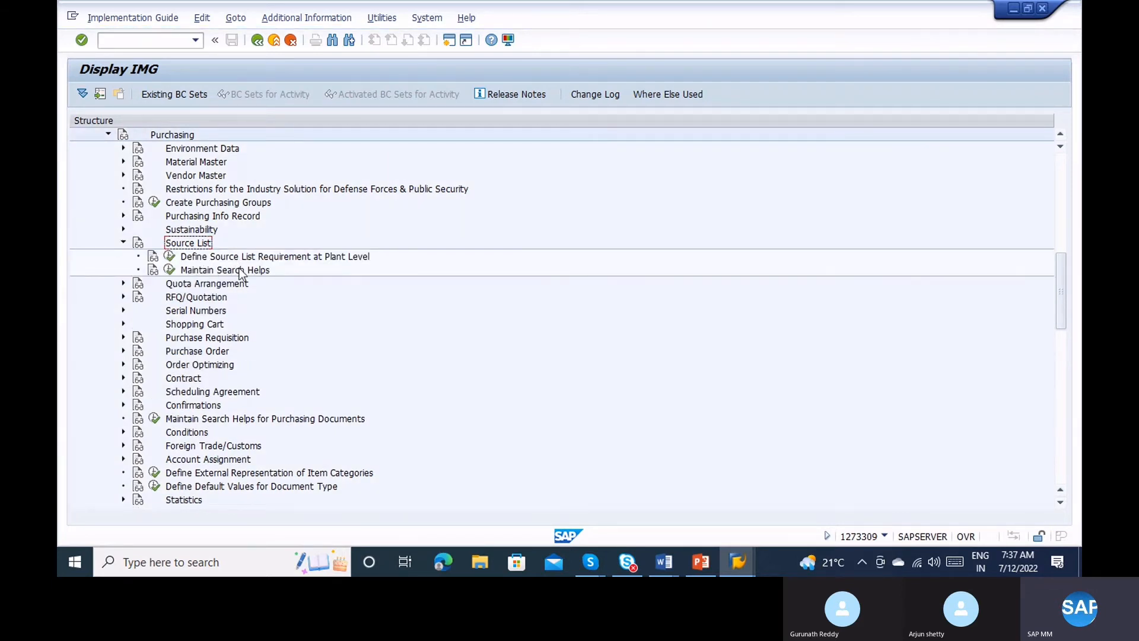
pyautogui.click(237, 261)
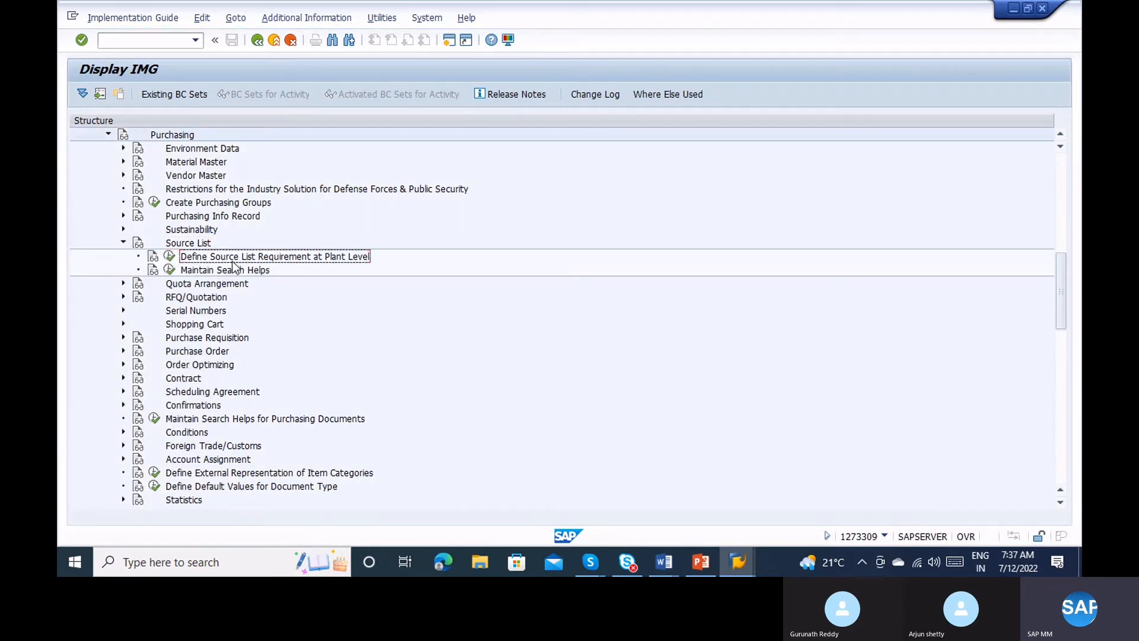
pyautogui.click(168, 257)
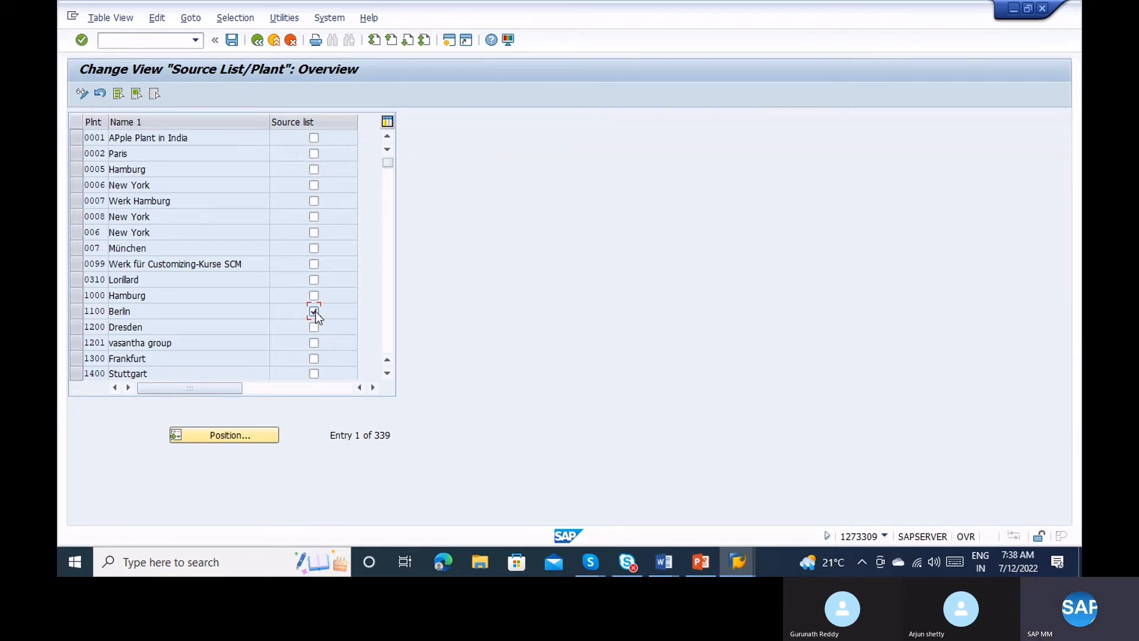
# Save plant 1100 Berlin as requiring a source list, confirming the customizing request.
pyautogui.click(232, 40)
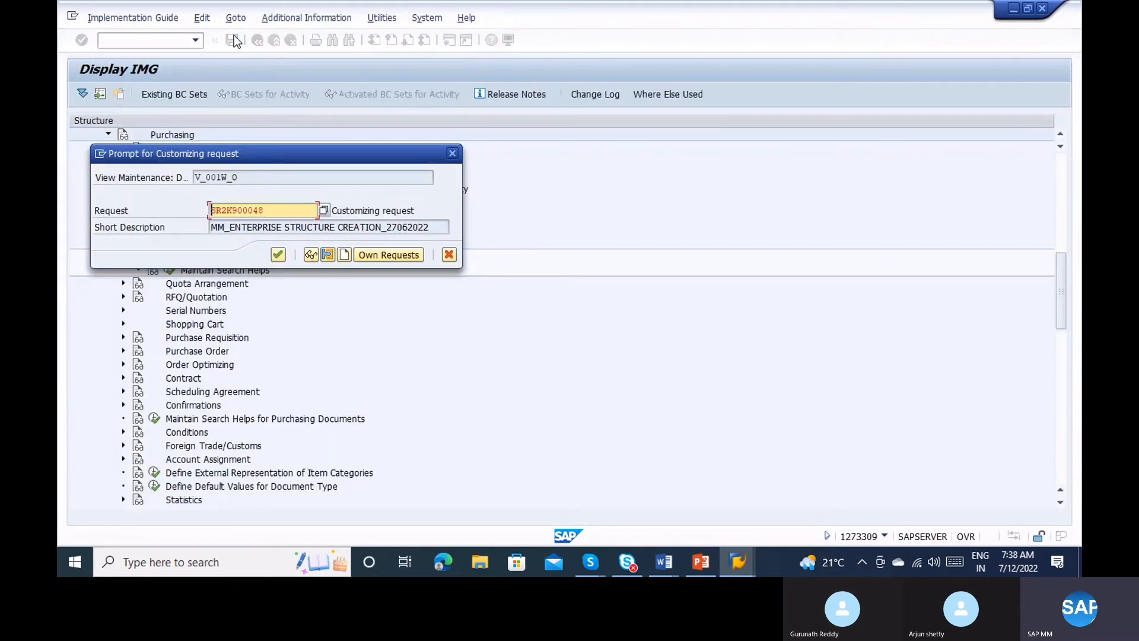
pyautogui.press('Return')
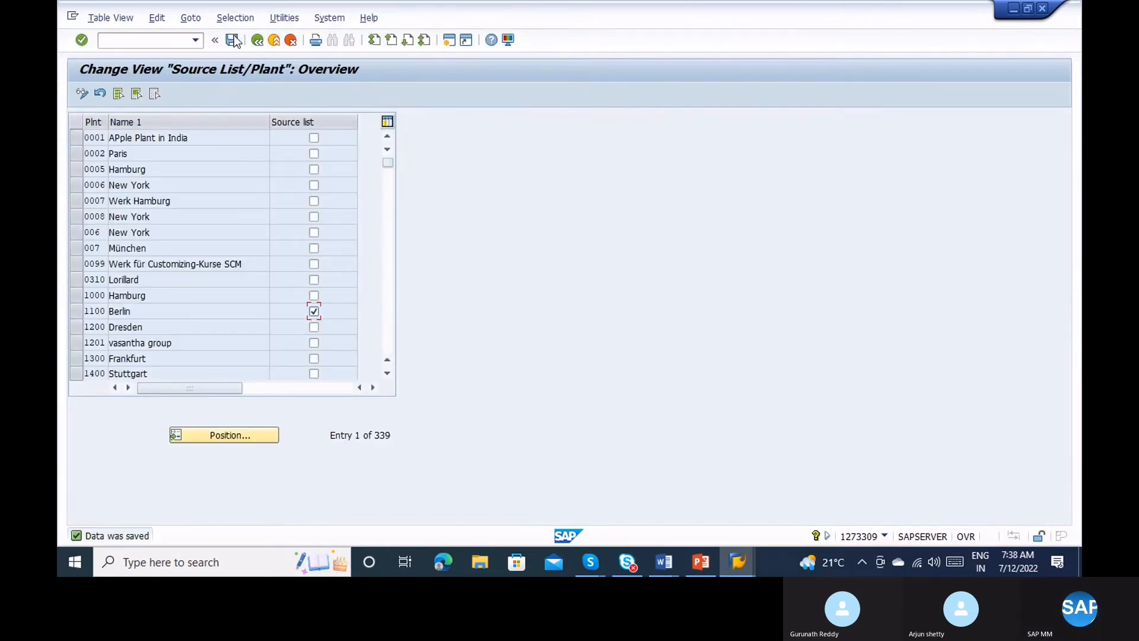
pyautogui.click(149, 41)
# Run MM03 and display material 100-100.
pyautogui.write('/nmm')
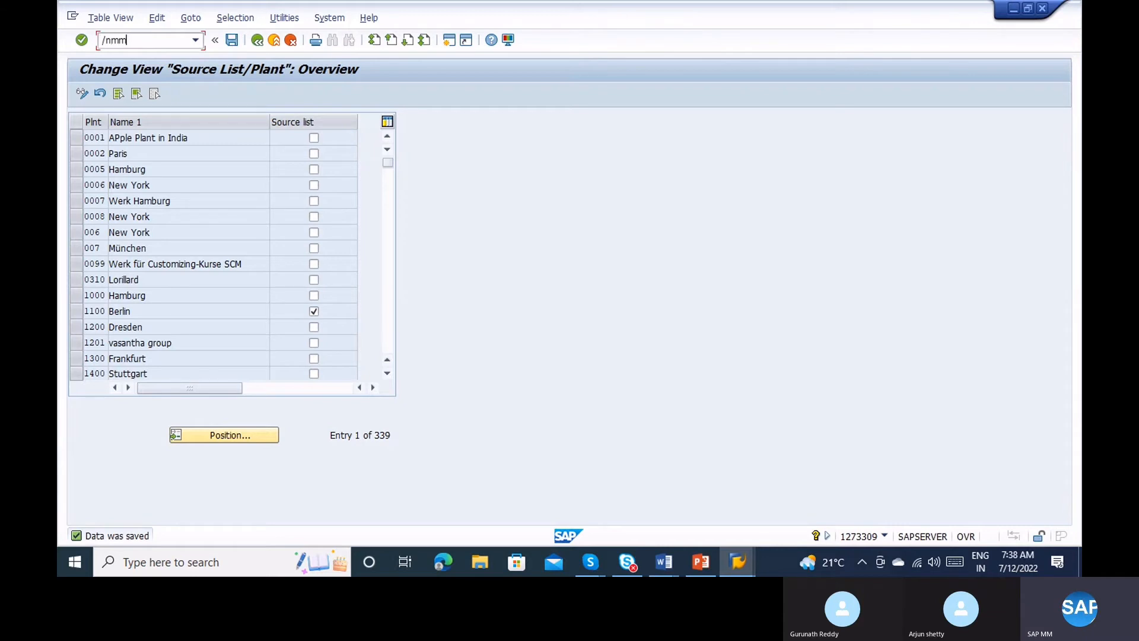
pyautogui.write('0')
pyautogui.press('Return')
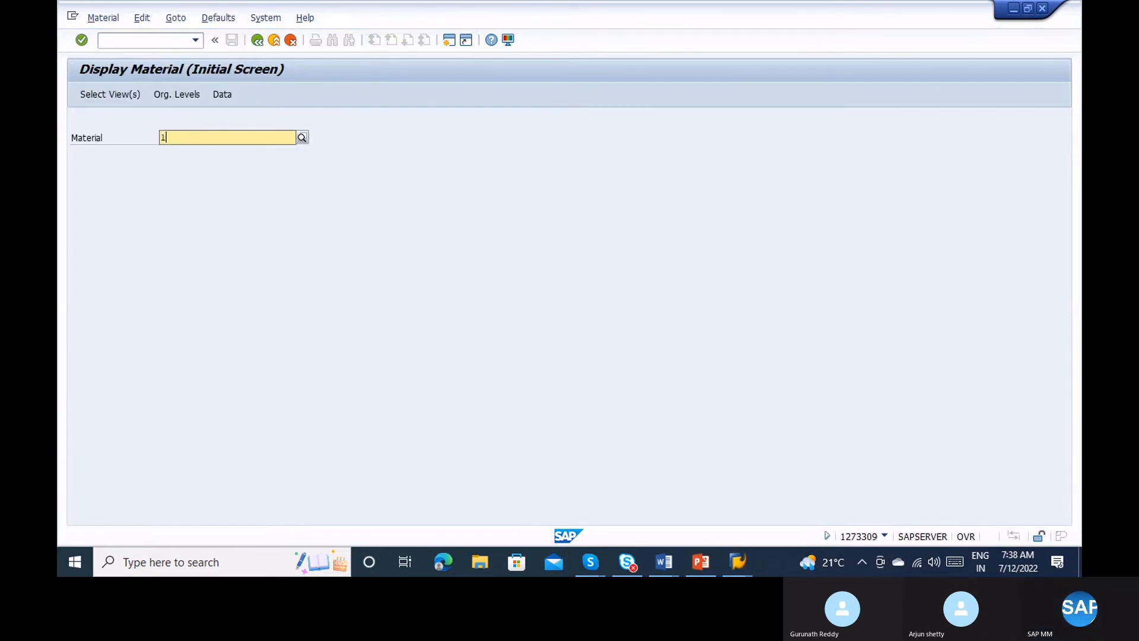
pyautogui.write('100-100')
pyautogui.press('Return')
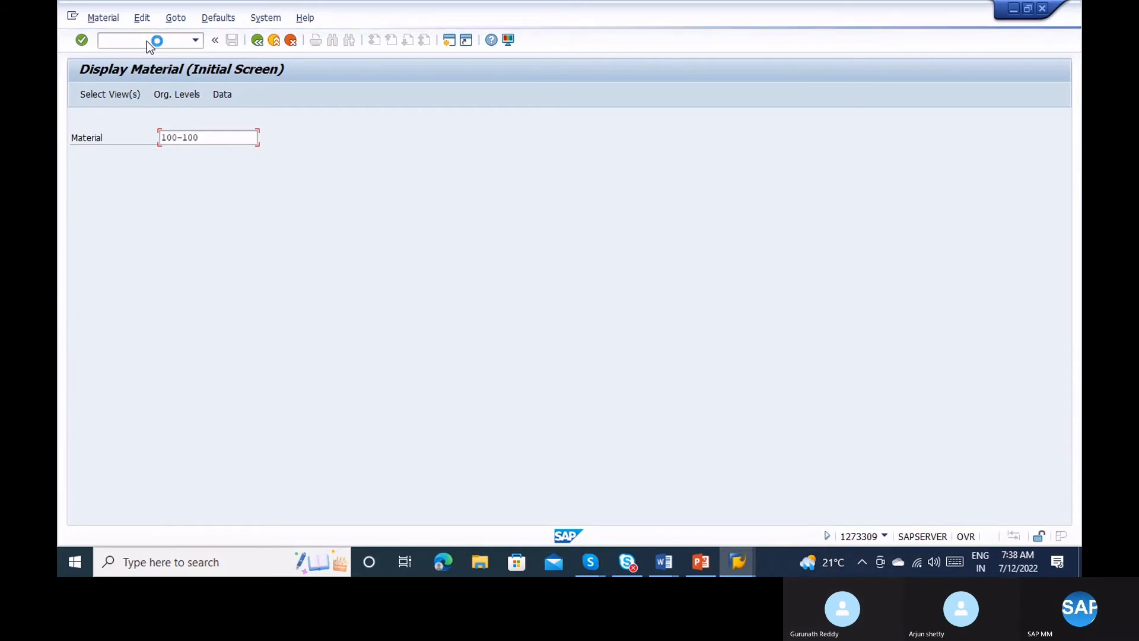
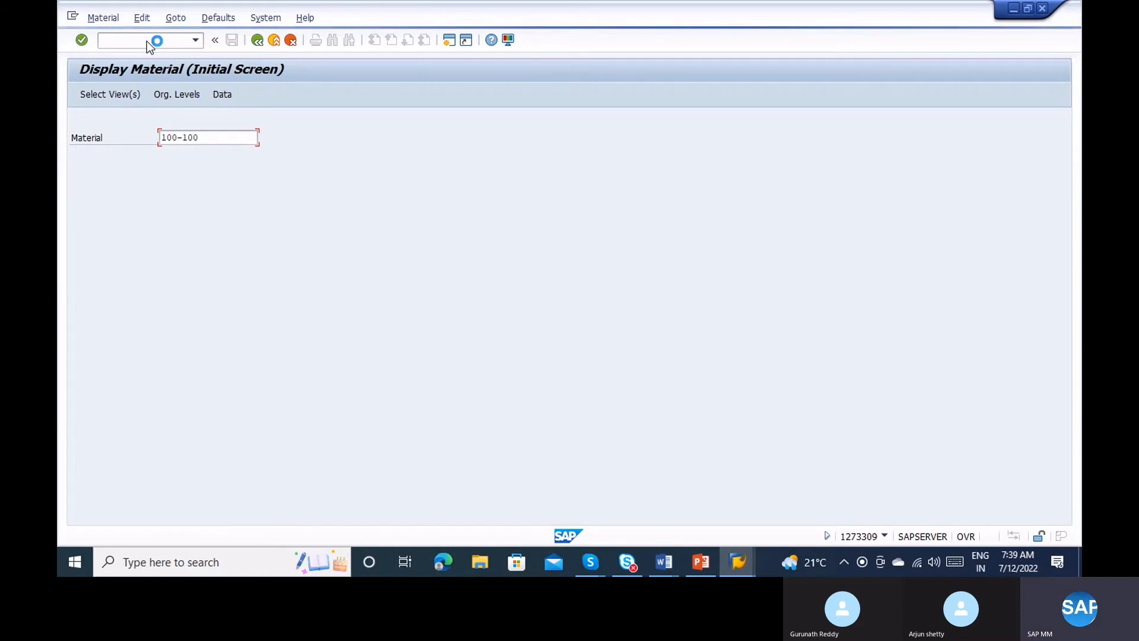
# Open a new SAP session and start transaction MM03 (Display Material).
pyautogui.click(75, 18)
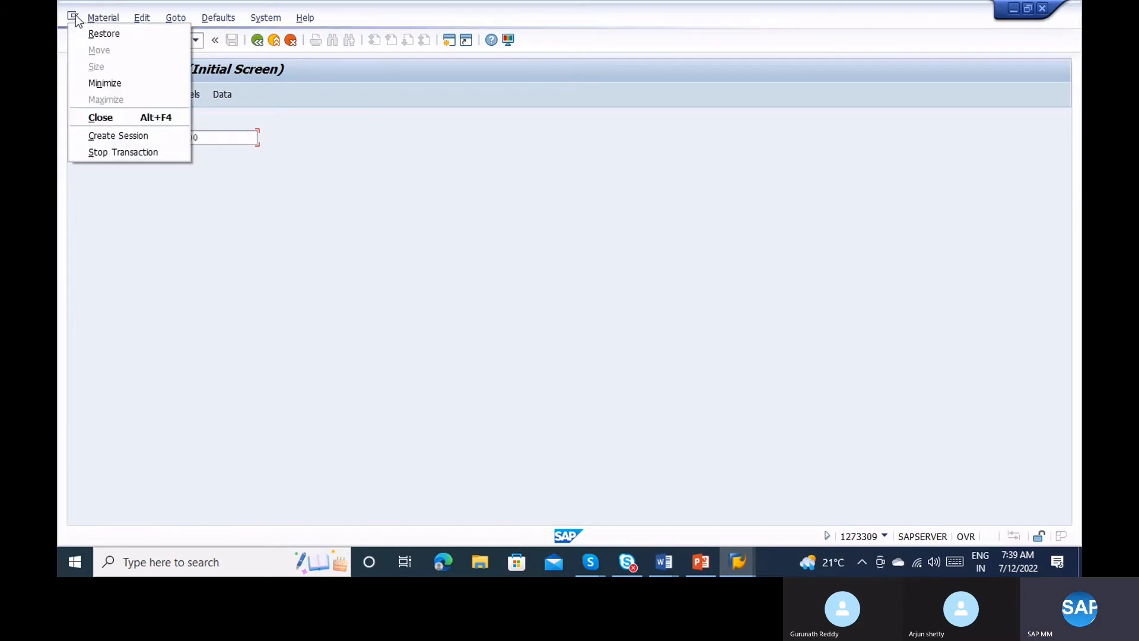
pyautogui.click(119, 127)
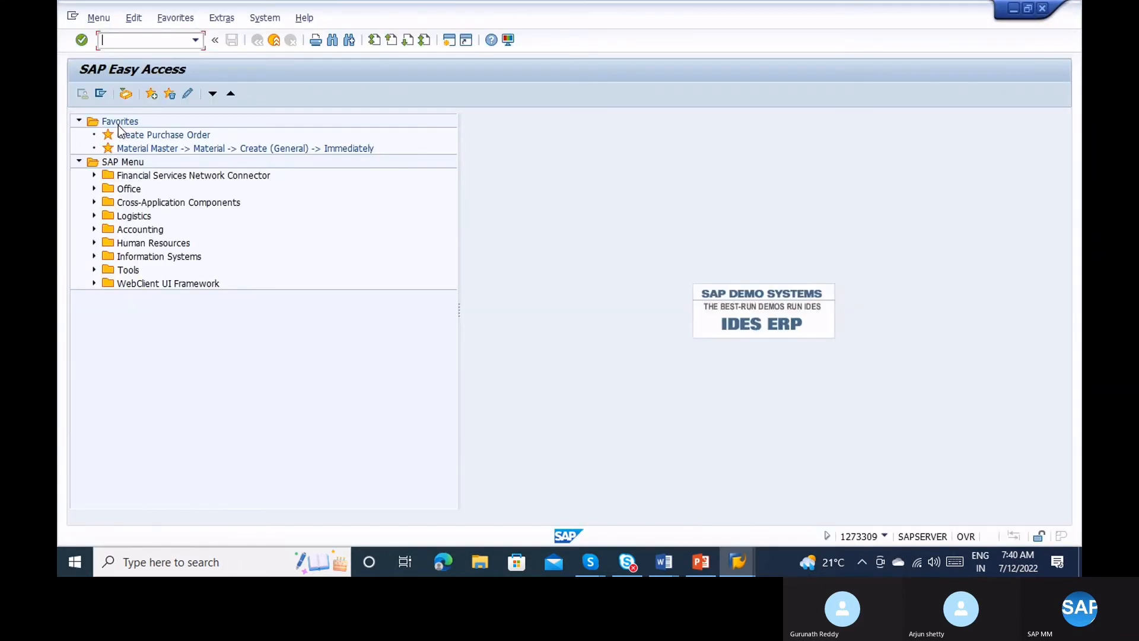
pyautogui.write('mm01')
pyautogui.press('BackSpace')
pyautogui.write('2')
pyautogui.press('Return')
# Display material 100-100 with its Purchasing view for plant 1100.
pyautogui.write('100-100')
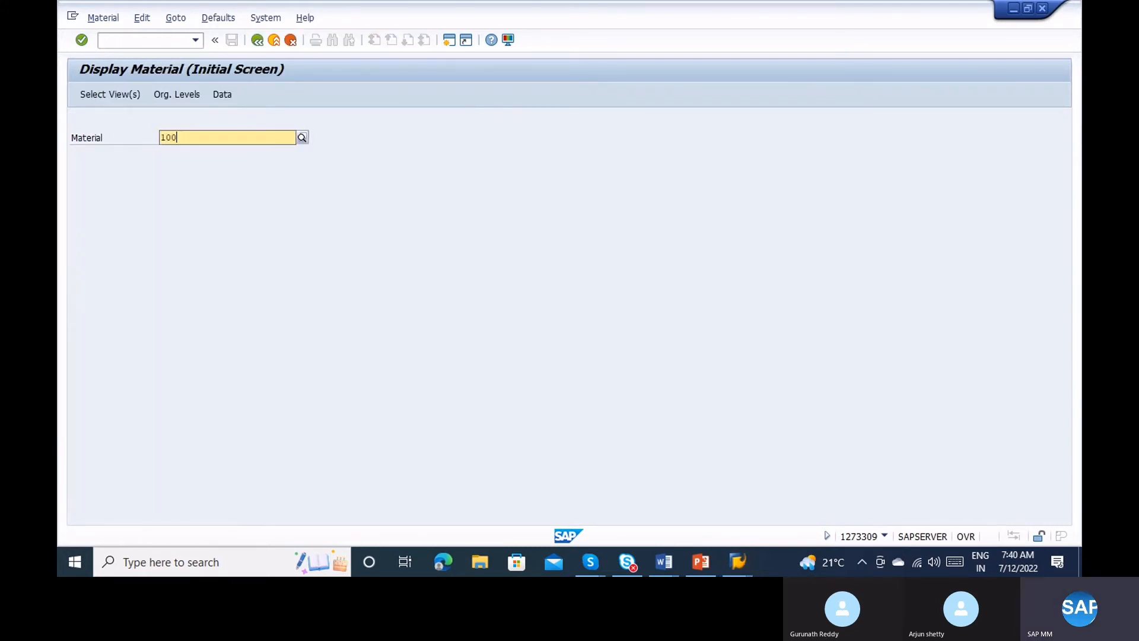
pyautogui.press('Return')
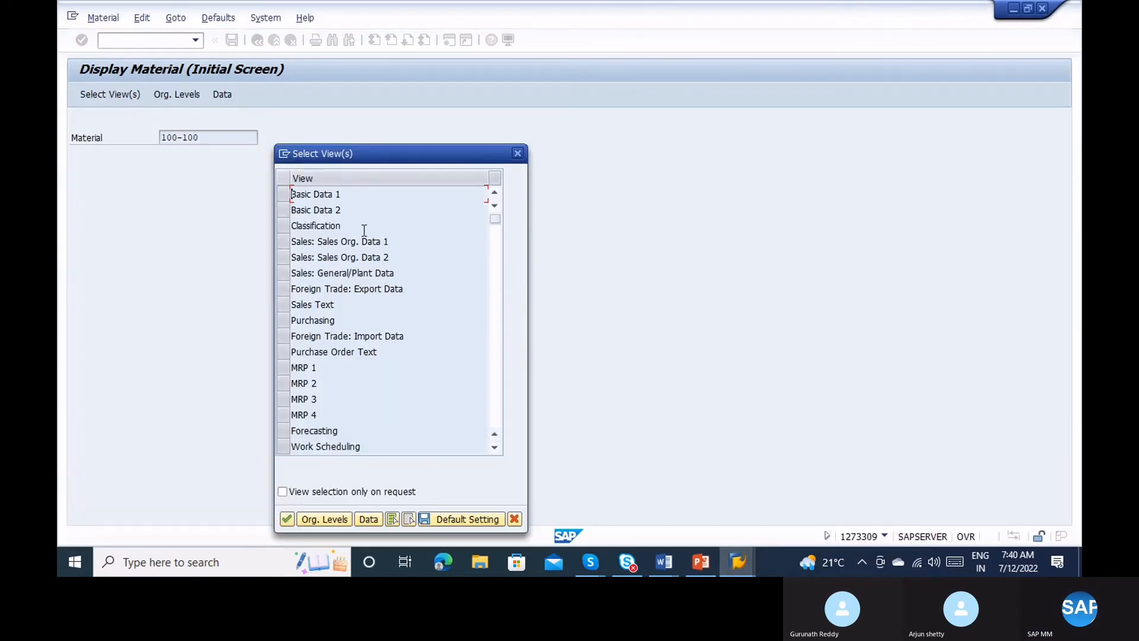
pyautogui.click(364, 230)
pyautogui.click(284, 320)
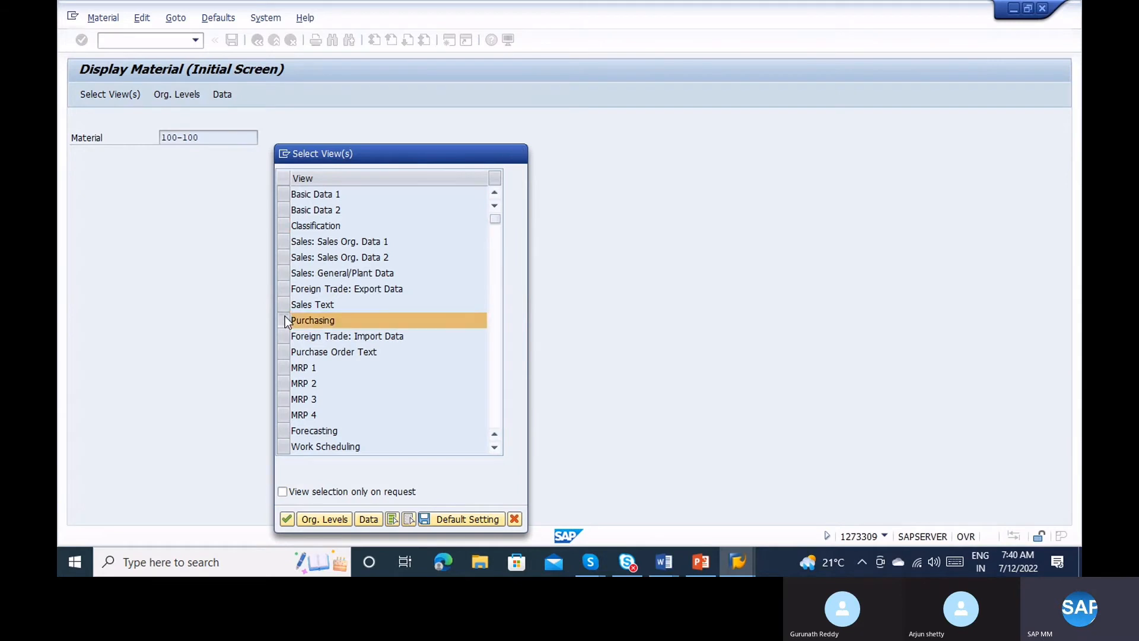
pyautogui.press('Return')
pyautogui.write('110')
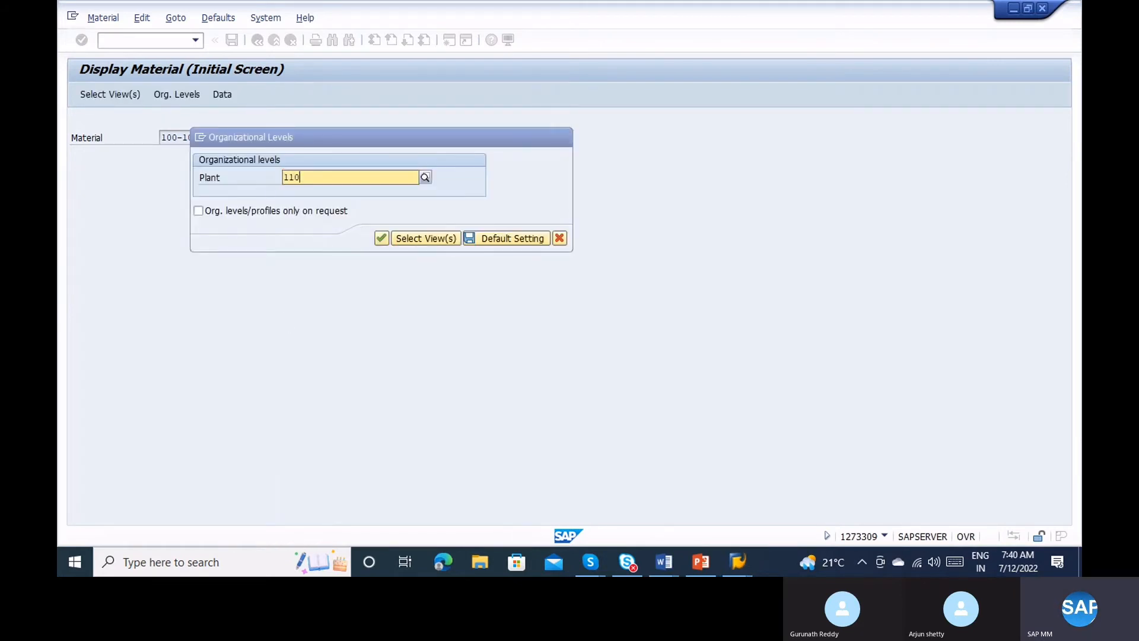
pyautogui.press('BackSpace')
pyautogui.press('BackSpace')
pyautogui.press('BackSpace')
pyautogui.write('1100')
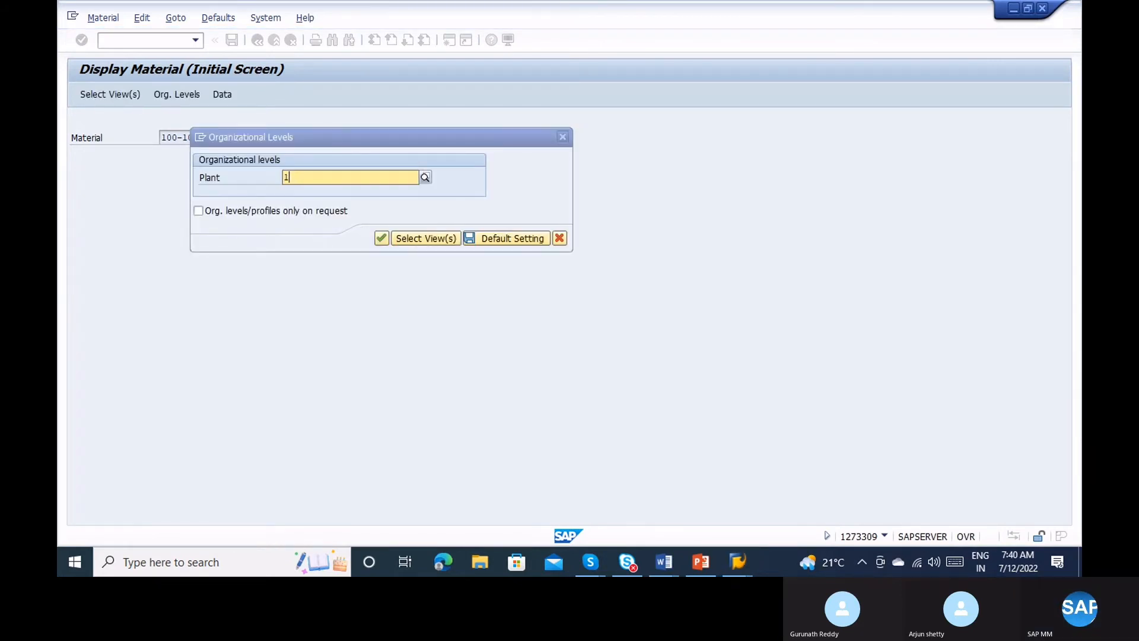
pyautogui.press('Return')
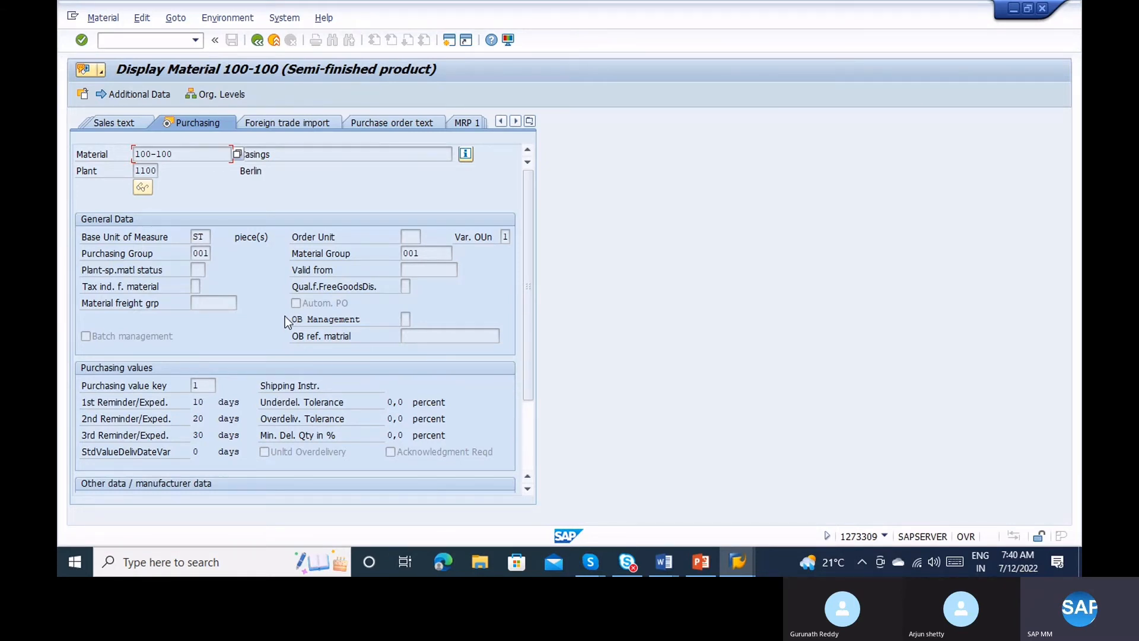
# Scroll through material 100-100's purchasing data (group 001, reminders 10/20/30 days), then exit to Easy Access.
pyautogui.scroll(-2, 534, 439)
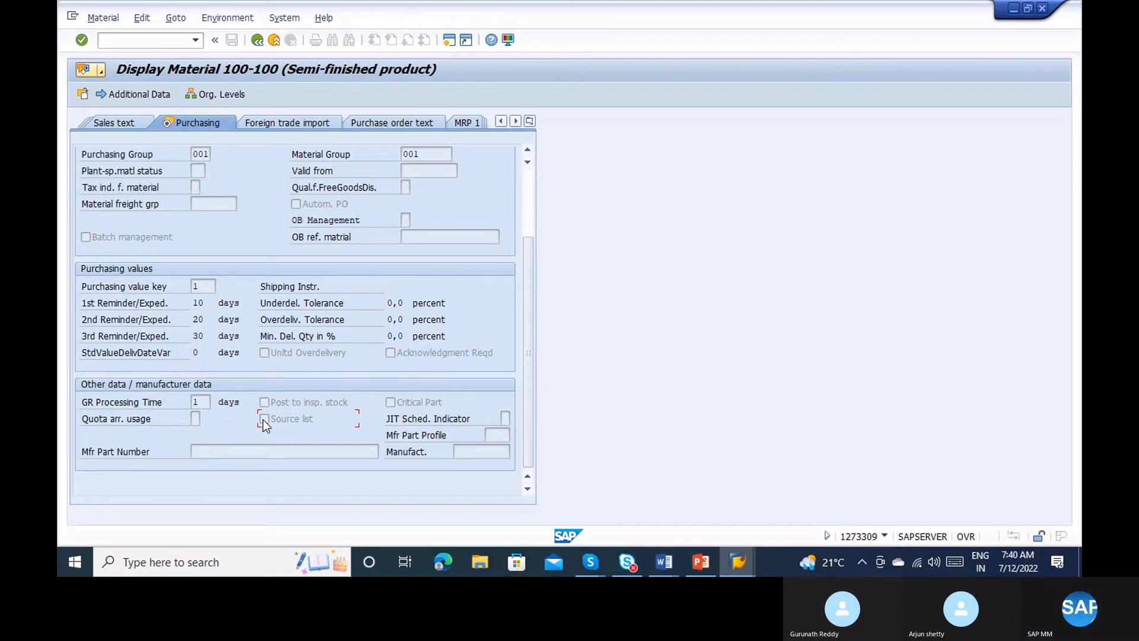
pyautogui.click(273, 40)
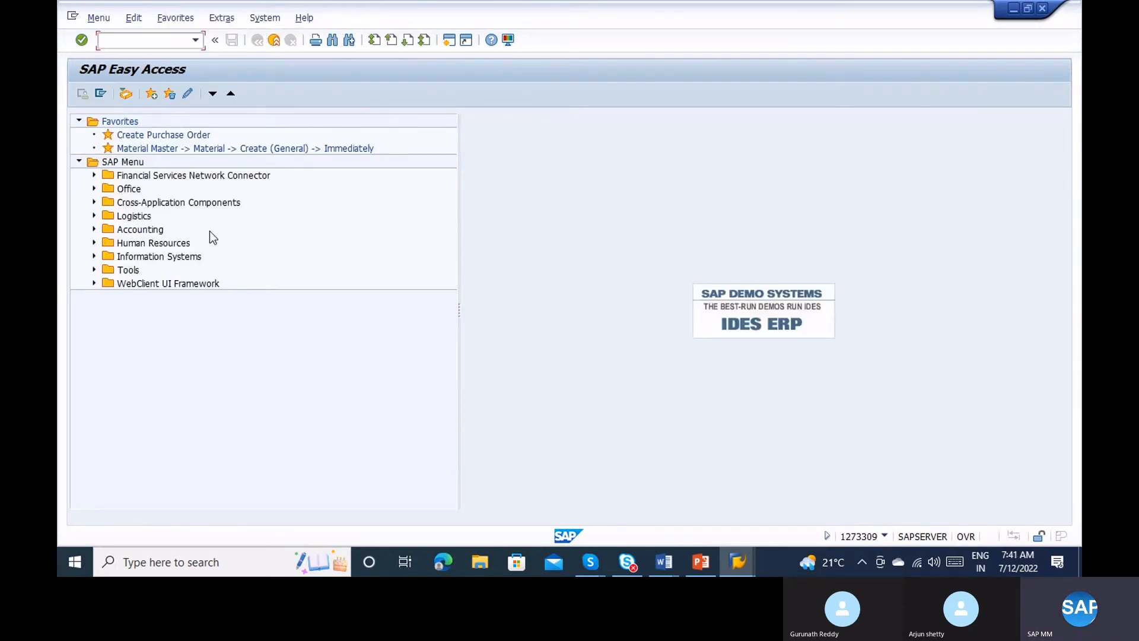
# Start a new purchase requisition in ME51N with the header and item overview expanded.
pyautogui.write('me51n')
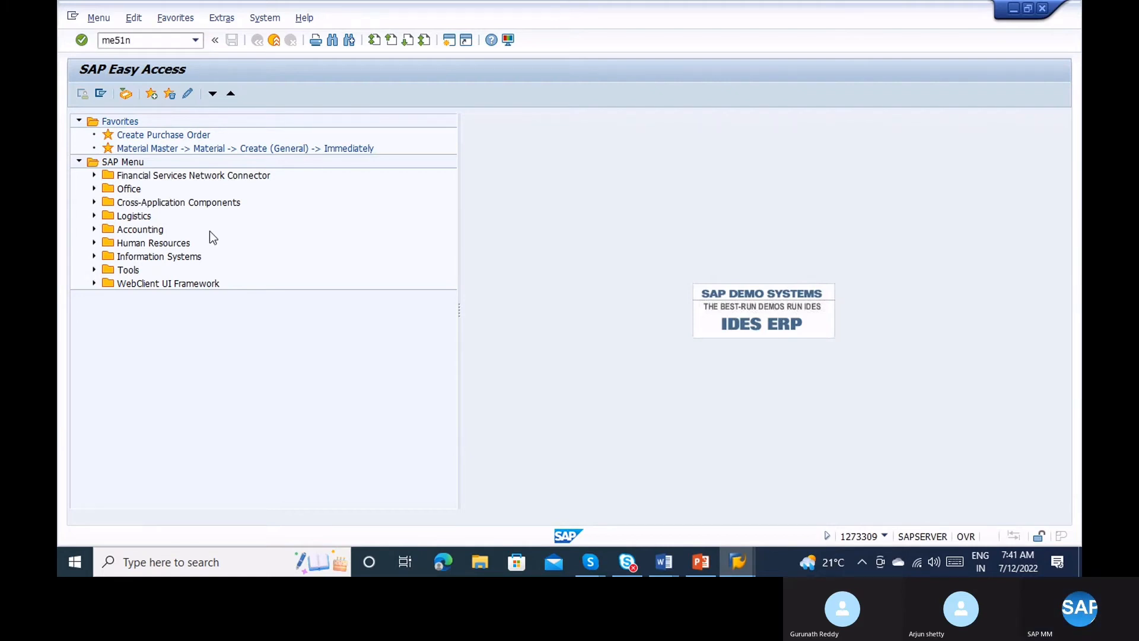
pyautogui.press('Return')
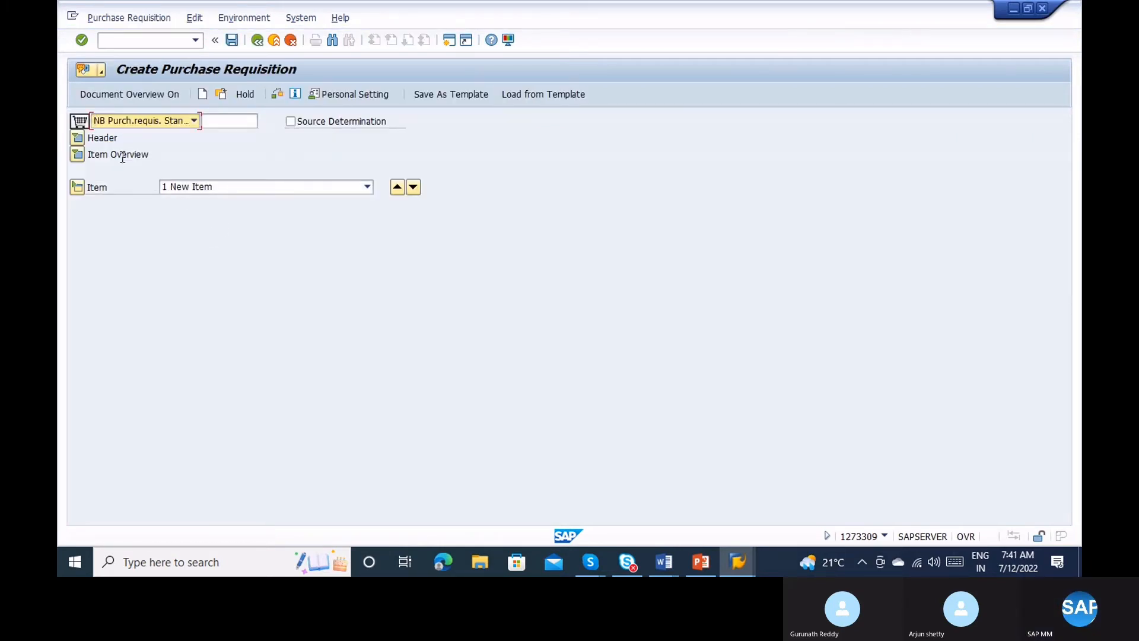
pyautogui.click(80, 137)
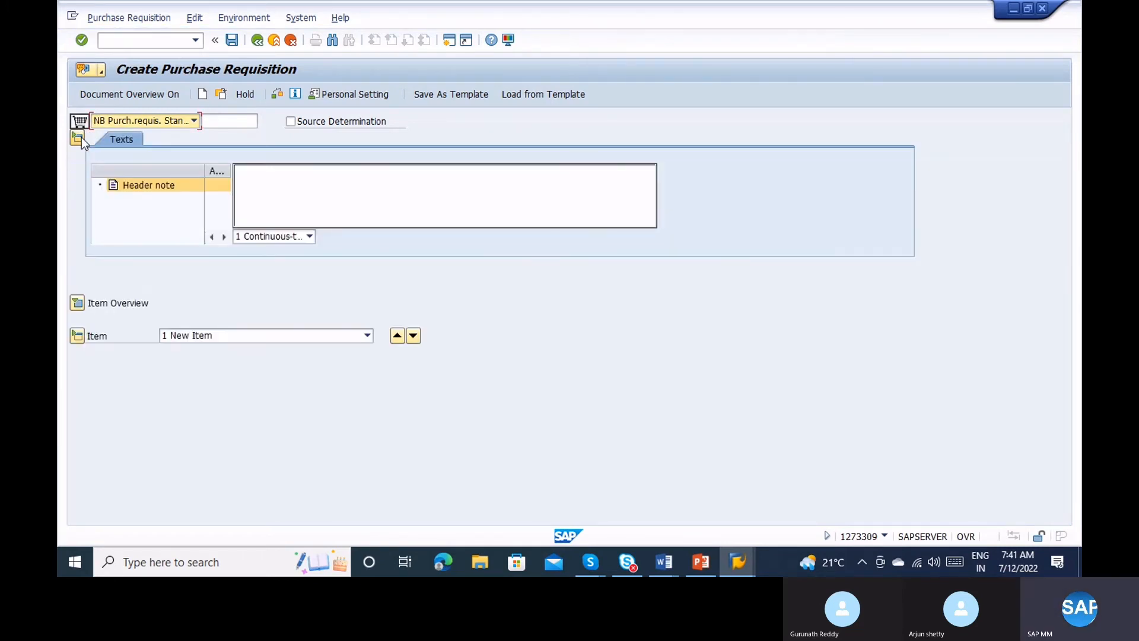
pyautogui.click(76, 303)
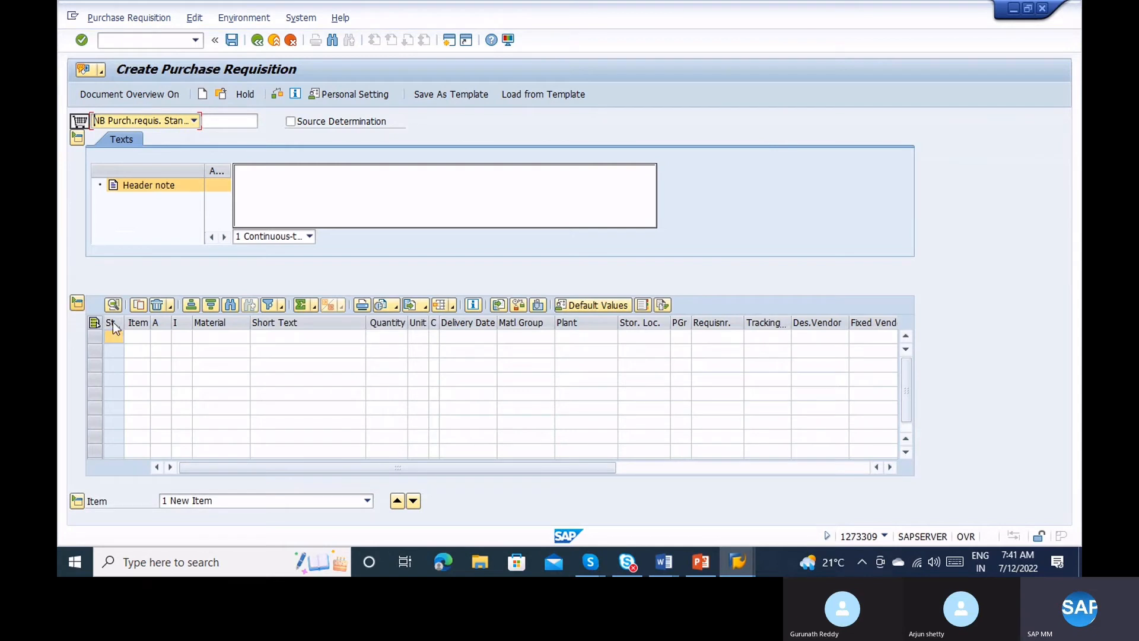
# Fill item 10: material 100-100, plant 1100, quantity 10, storage location 0001 and a requisitioner.
pyautogui.click(211, 336)
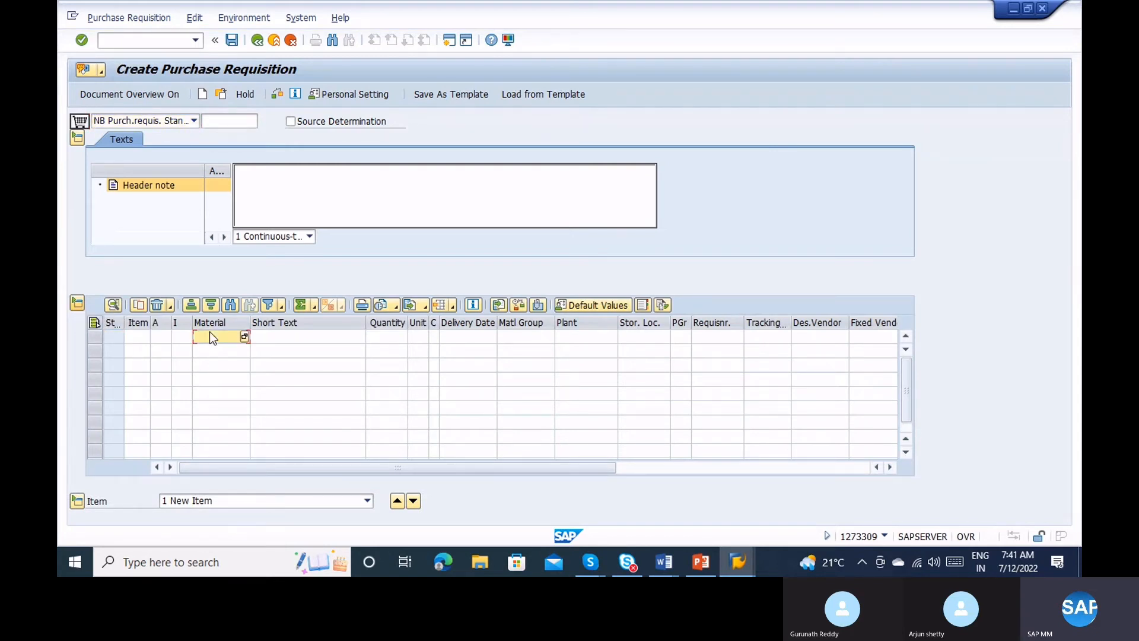
pyautogui.write('100-100')
pyautogui.press('Return')
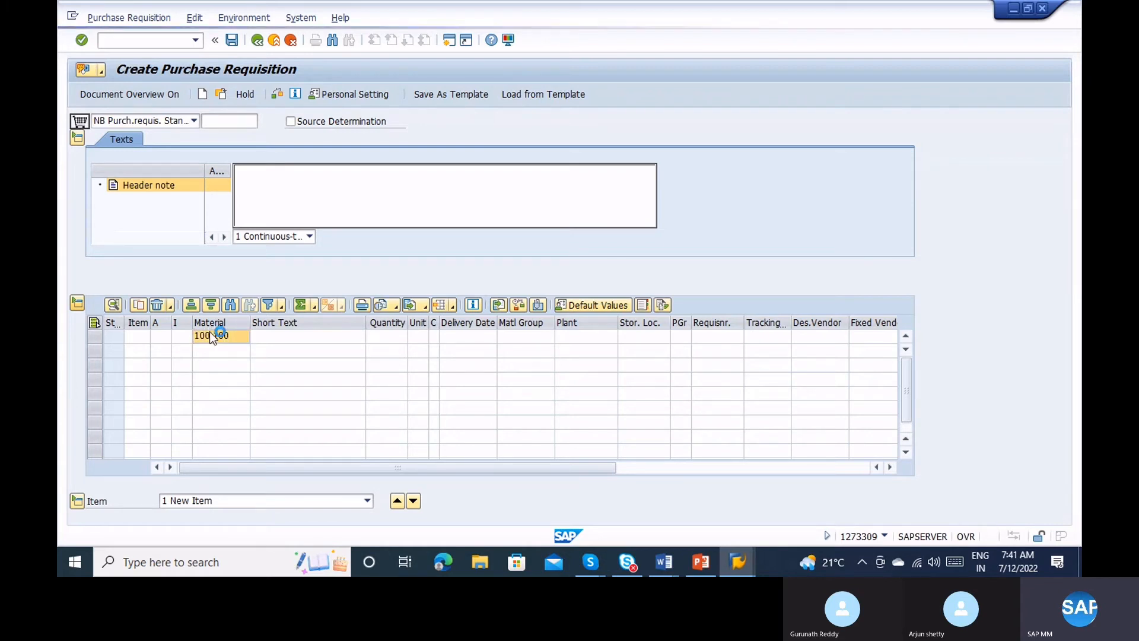
pyautogui.write('1100')
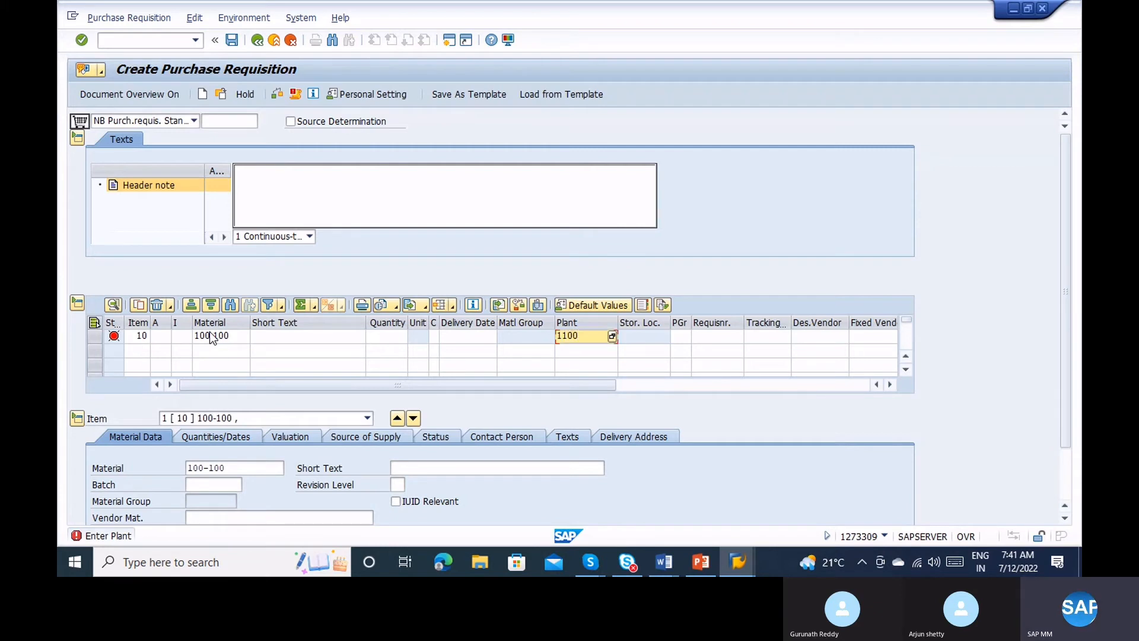
pyautogui.press('Return')
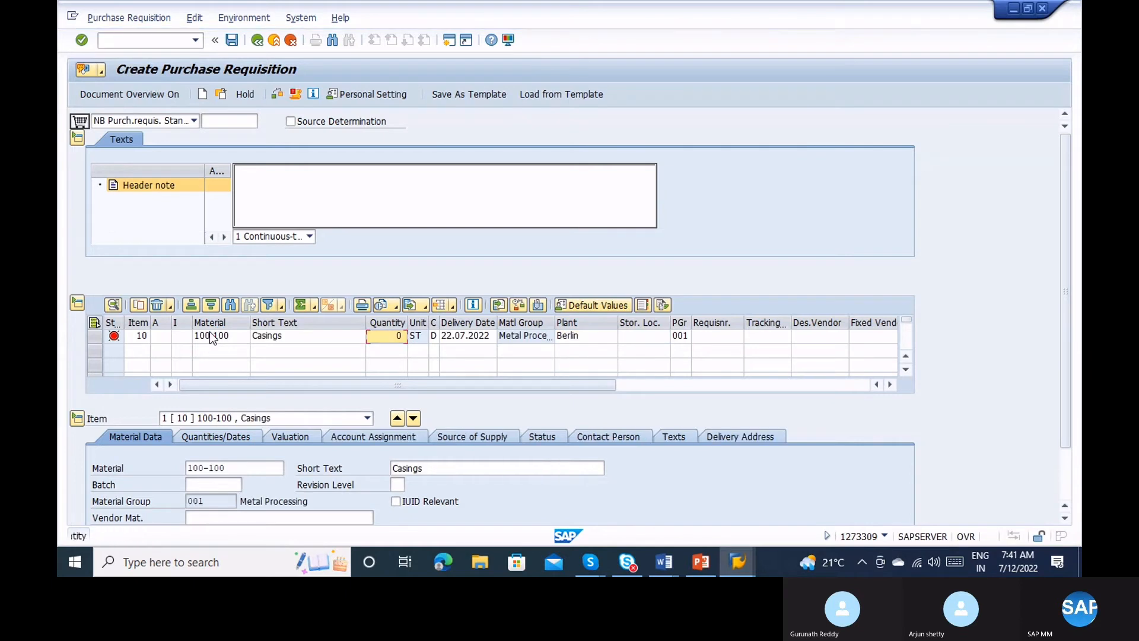
pyautogui.write('10')
pyautogui.press('Return')
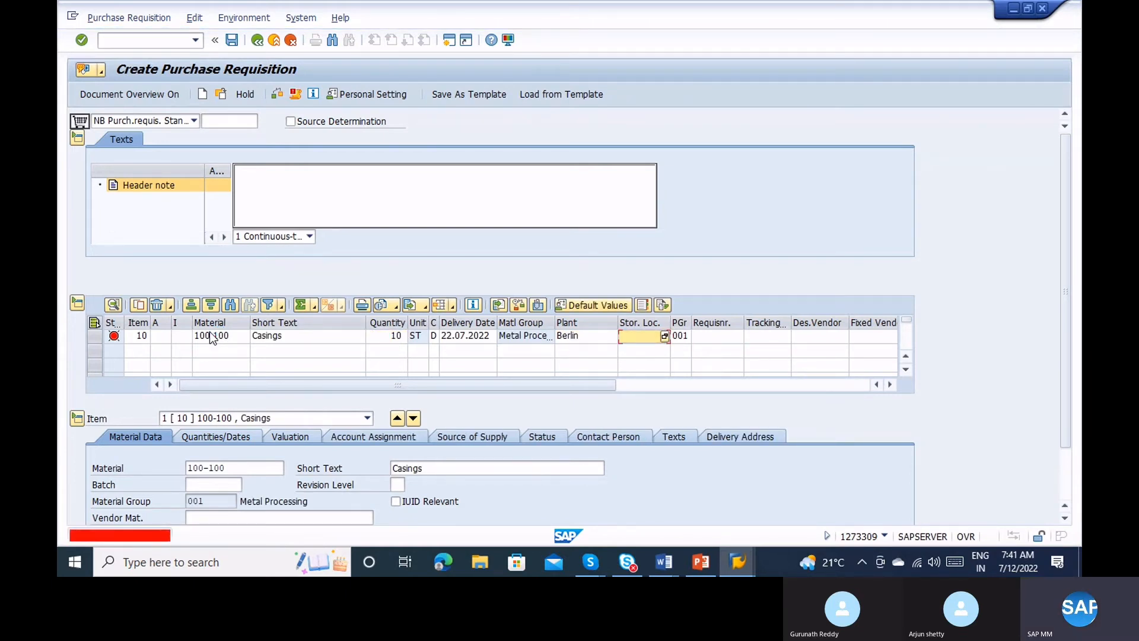
pyautogui.write('1')
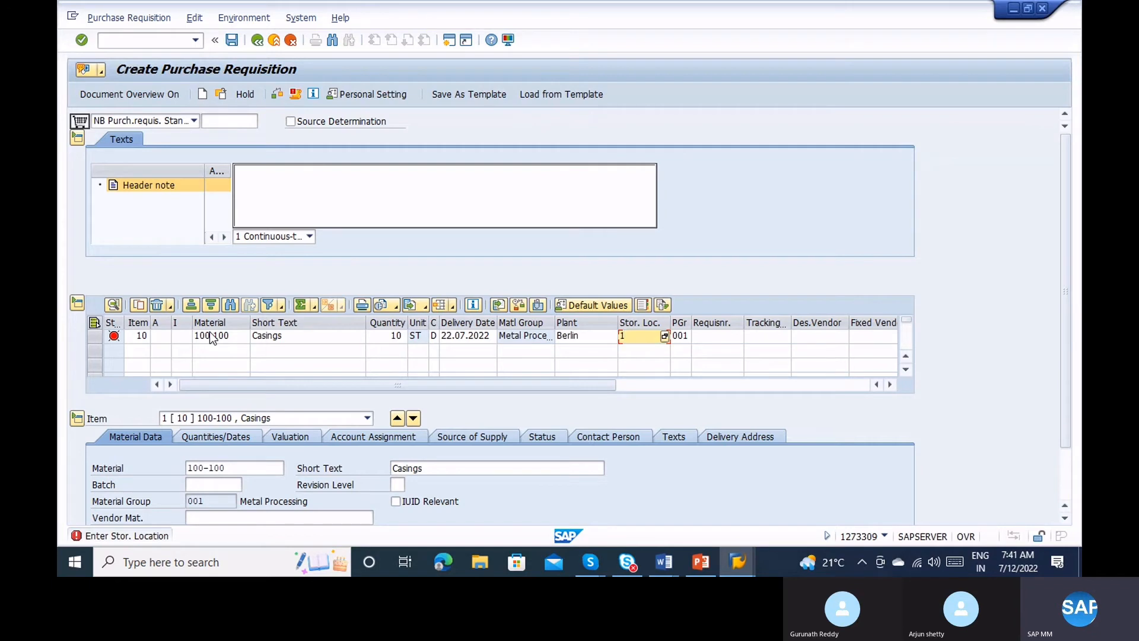
pyautogui.press('BackSpace')
pyautogui.write('0001')
pyautogui.press('Return')
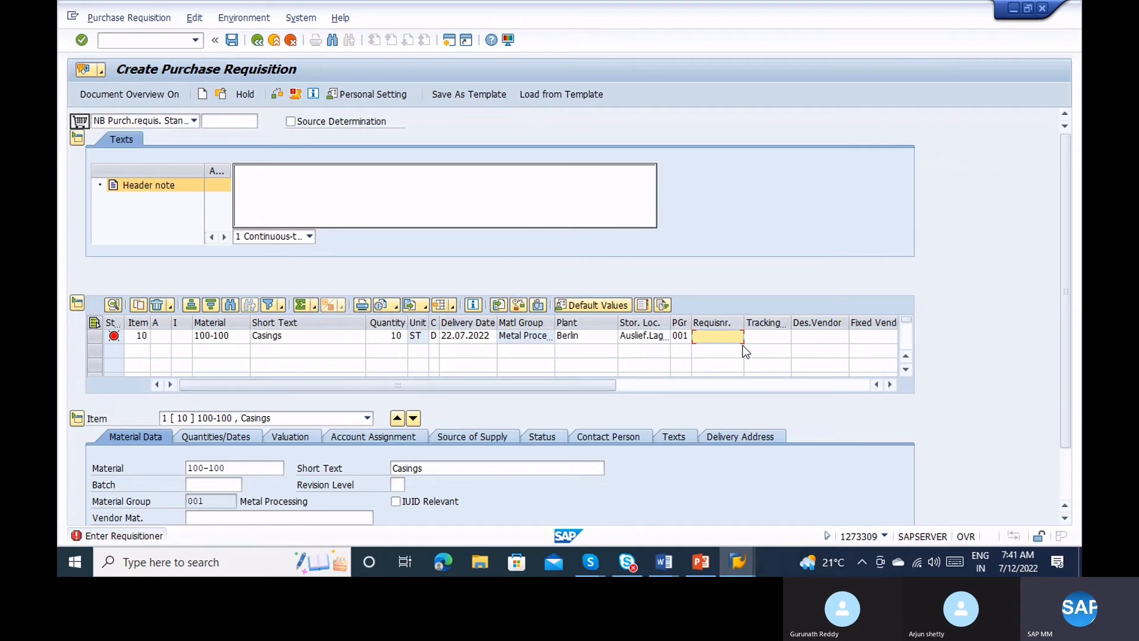
pyautogui.write('RVJU')
# Change item 10's material from 100-100 to material 2.
pyautogui.click(234, 336)
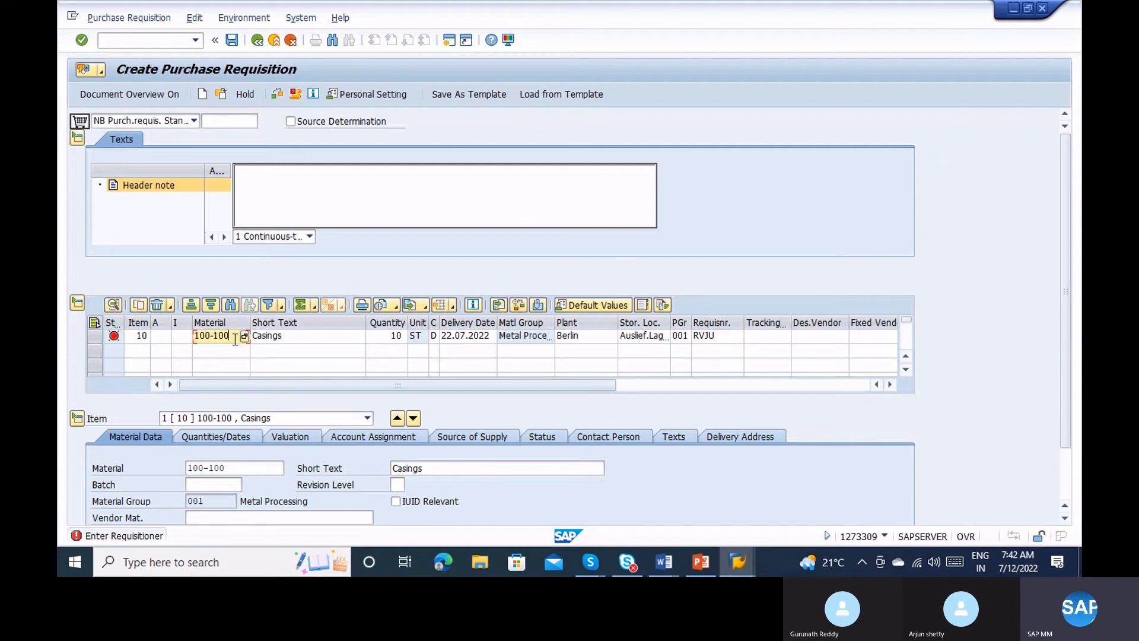
pyautogui.press('BackSpace')
pyautogui.press('BackSpace')
pyautogui.press('BackSpace')
pyautogui.press('BackSpace')
pyautogui.press('BackSpace')
pyautogui.press('BackSpace')
pyautogui.press('BackSpace')
pyautogui.write('12')
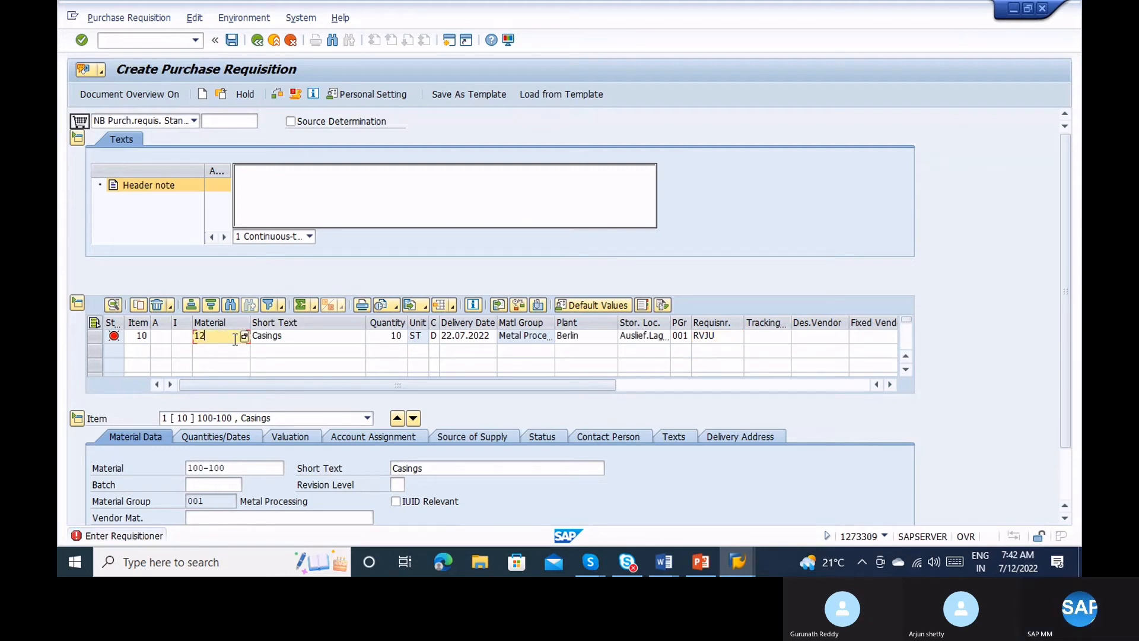
pyautogui.press('BackSpace')
pyautogui.press('BackSpace')
pyautogui.write('2')
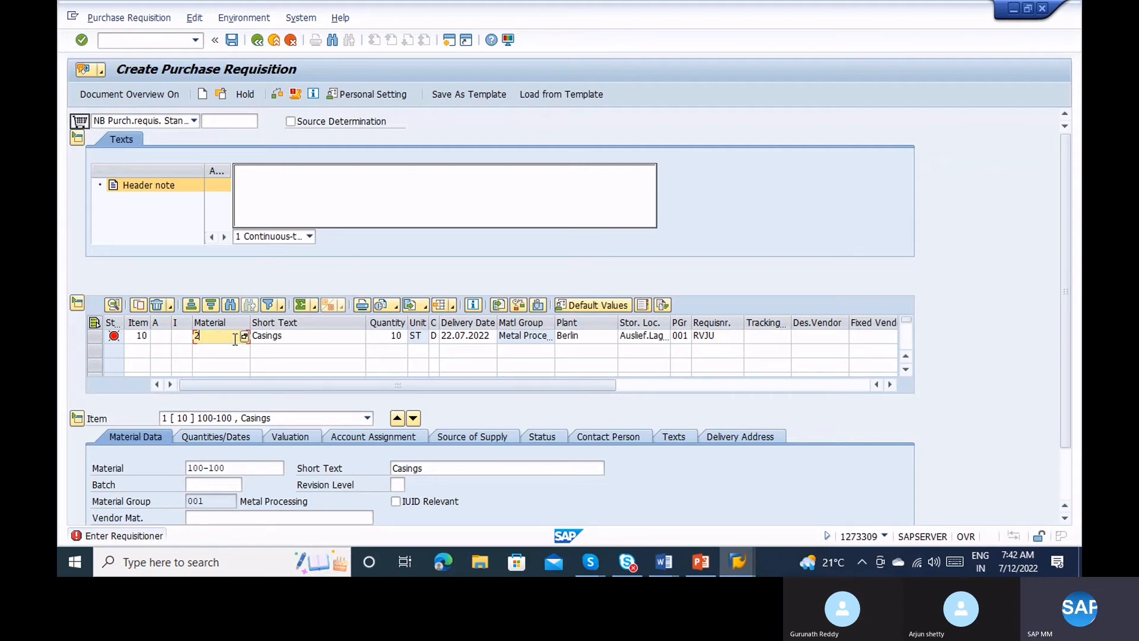
pyautogui.press('Return')
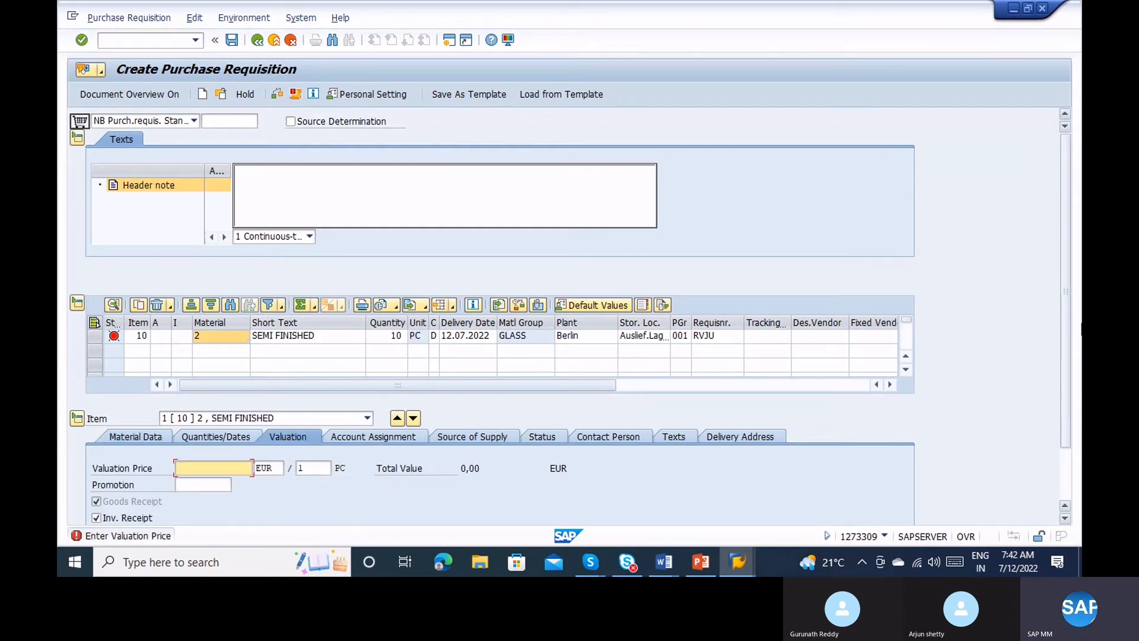
# Give item 10 a valuation price of 10 EUR per PC (total 100,00) and view its source of supply.
pyautogui.moveTo(1064, 328); pyautogui.dragTo(1066, 378)
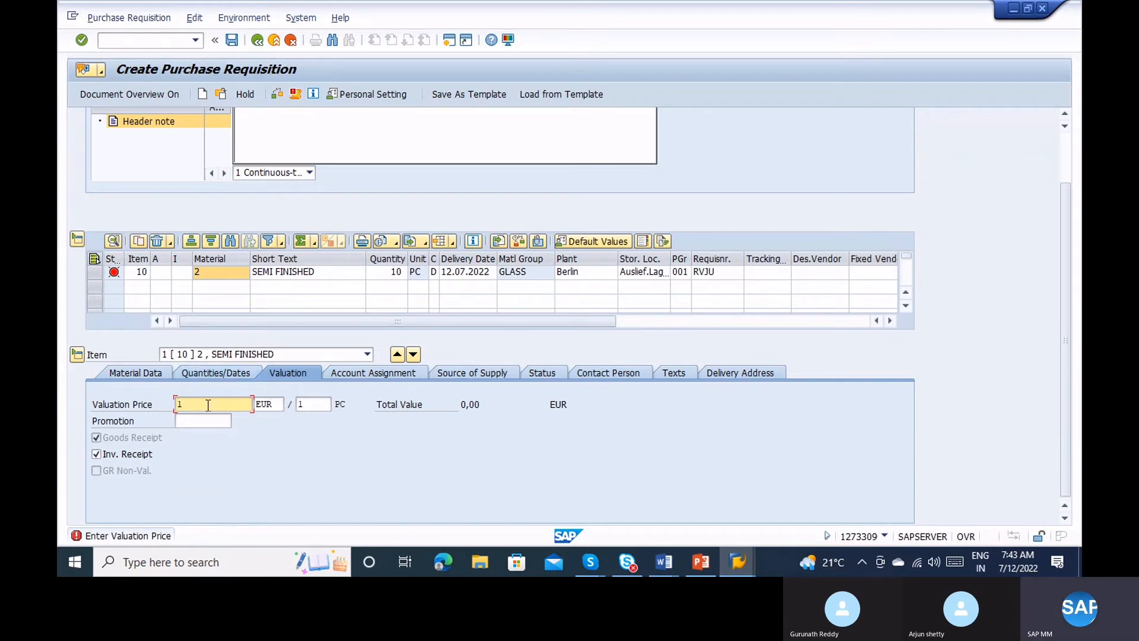
pyautogui.write('0')
pyautogui.press('Return')
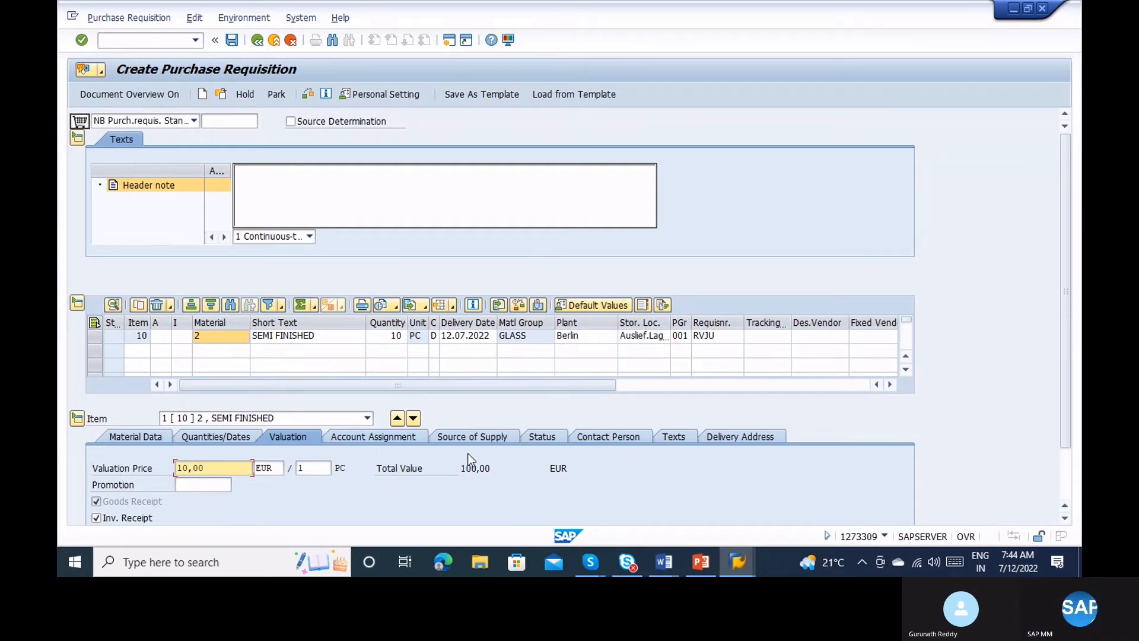
pyautogui.click(476, 437)
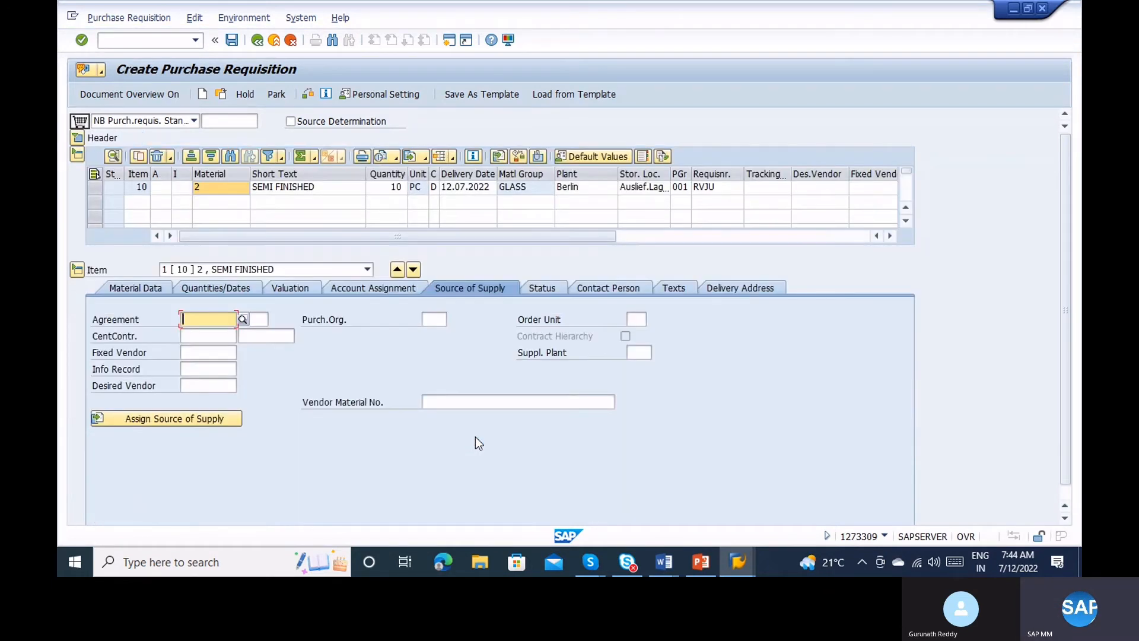
pyautogui.click(205, 418)
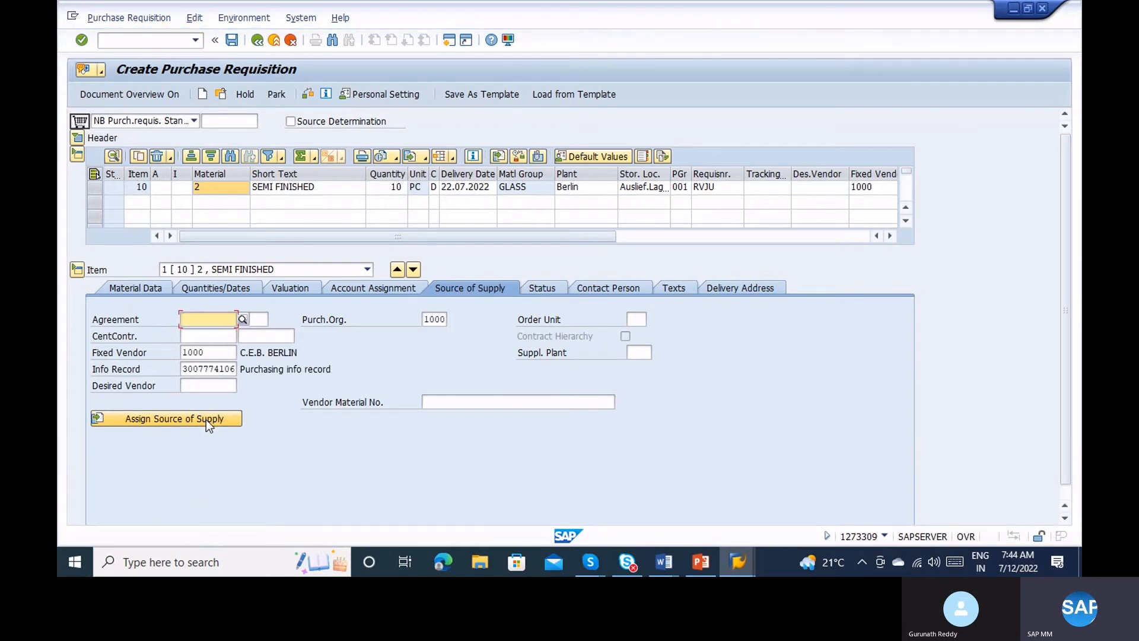
pyautogui.click(212, 352)
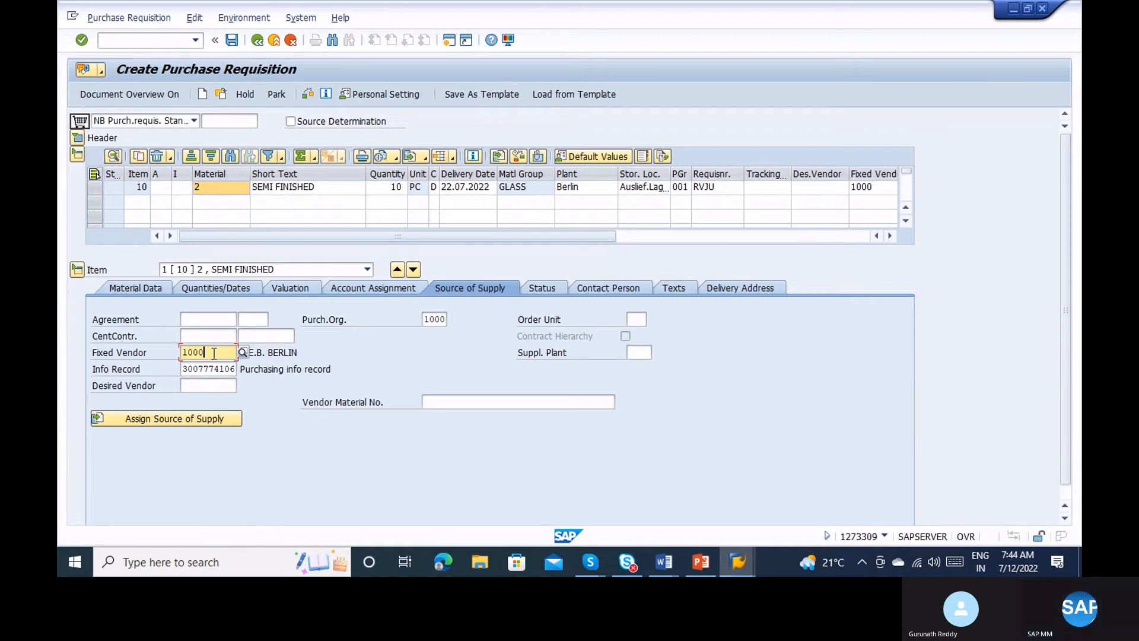
pyautogui.click(221, 369)
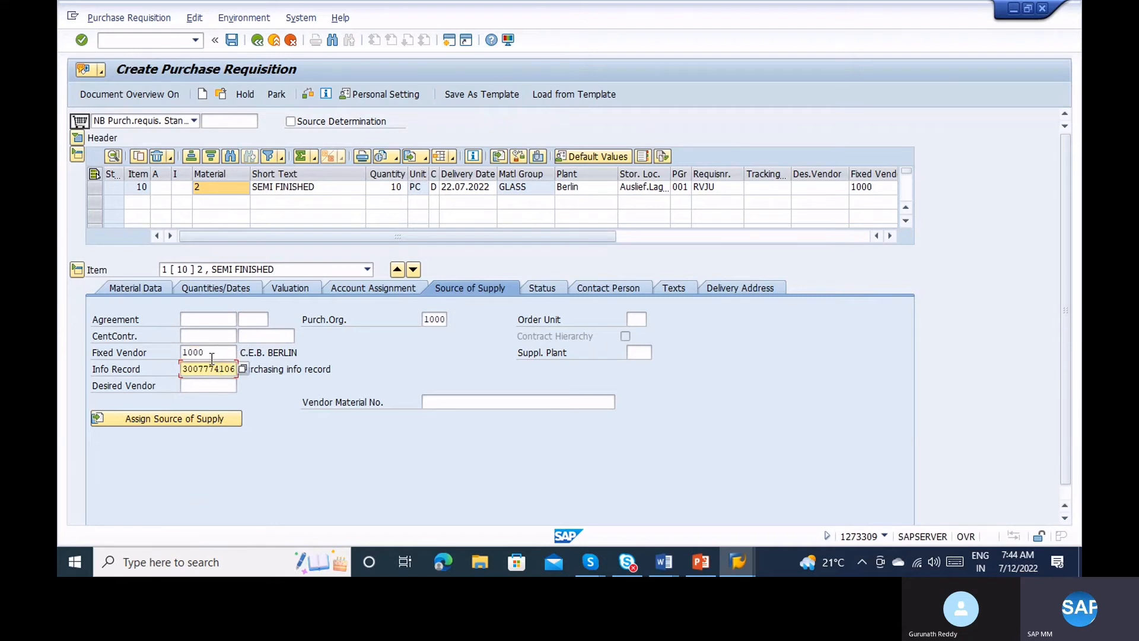
pyautogui.click(205, 352)
pyautogui.click(209, 369)
pyautogui.moveTo(728, 555)
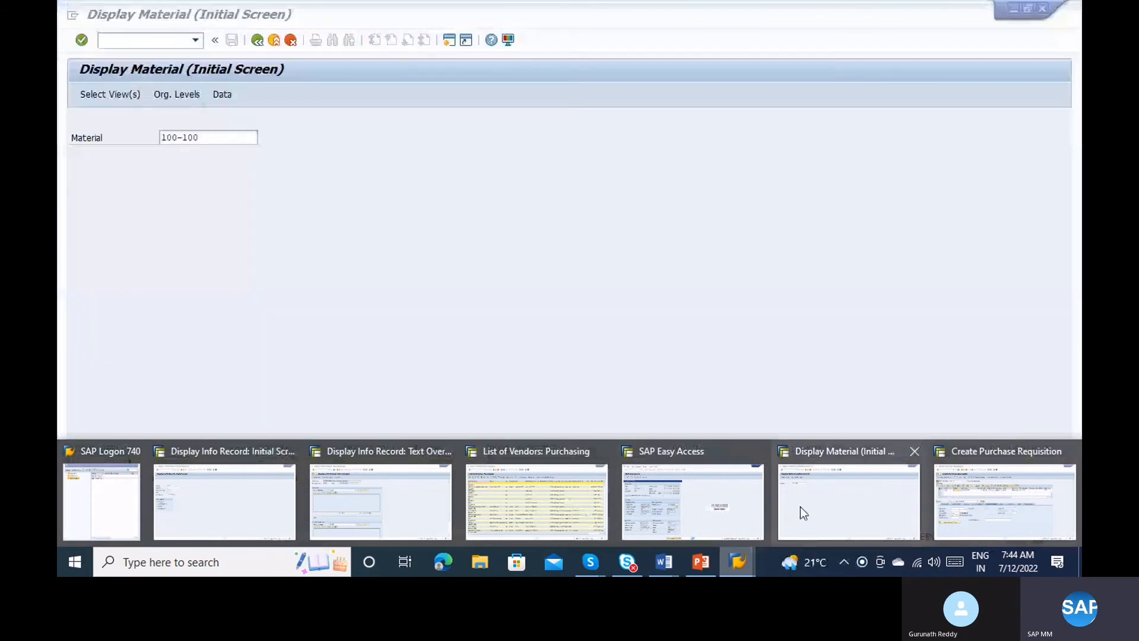
# Launch SE16N and compare against the requisition's fixed vendor 1000.
pyautogui.click(802, 511)
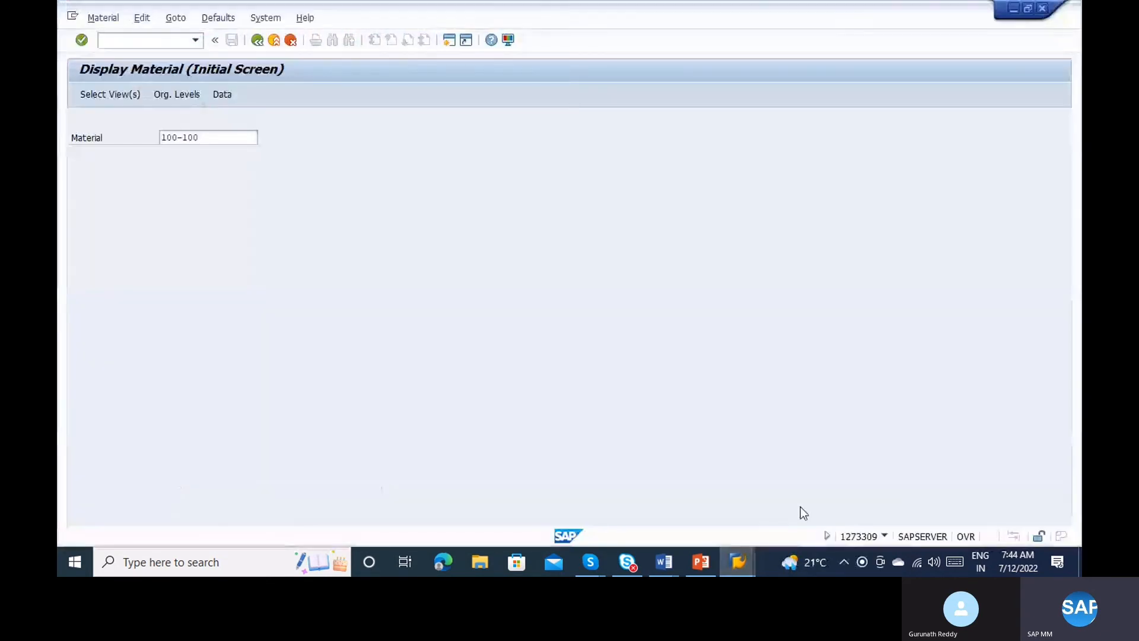
pyautogui.click(128, 39)
pyautogui.write('/nse16n')
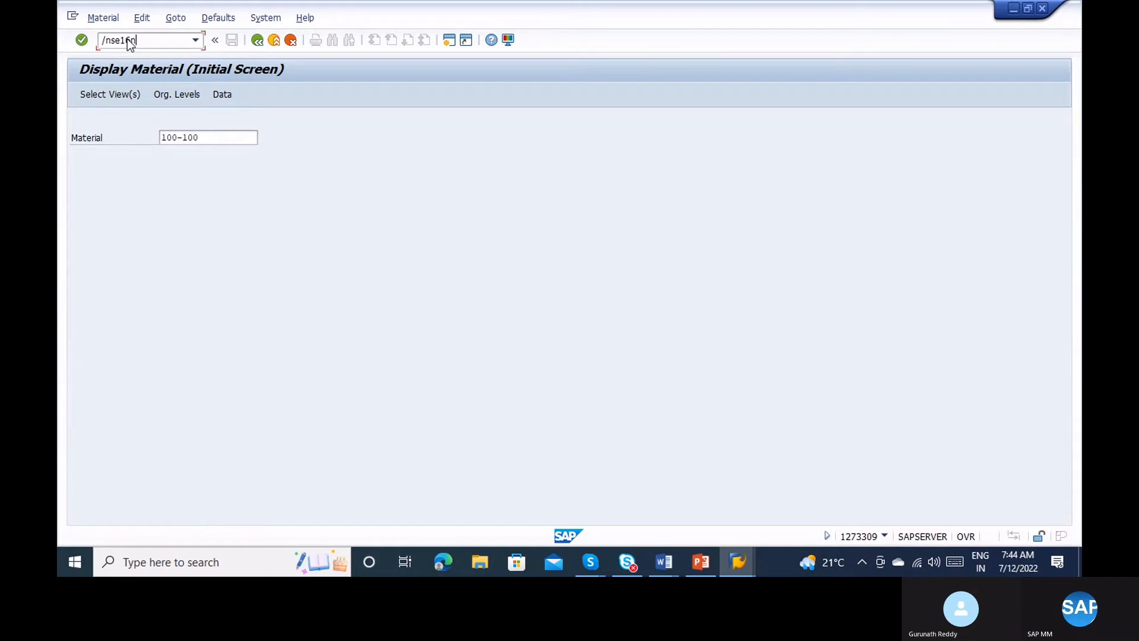
pyautogui.press('Return')
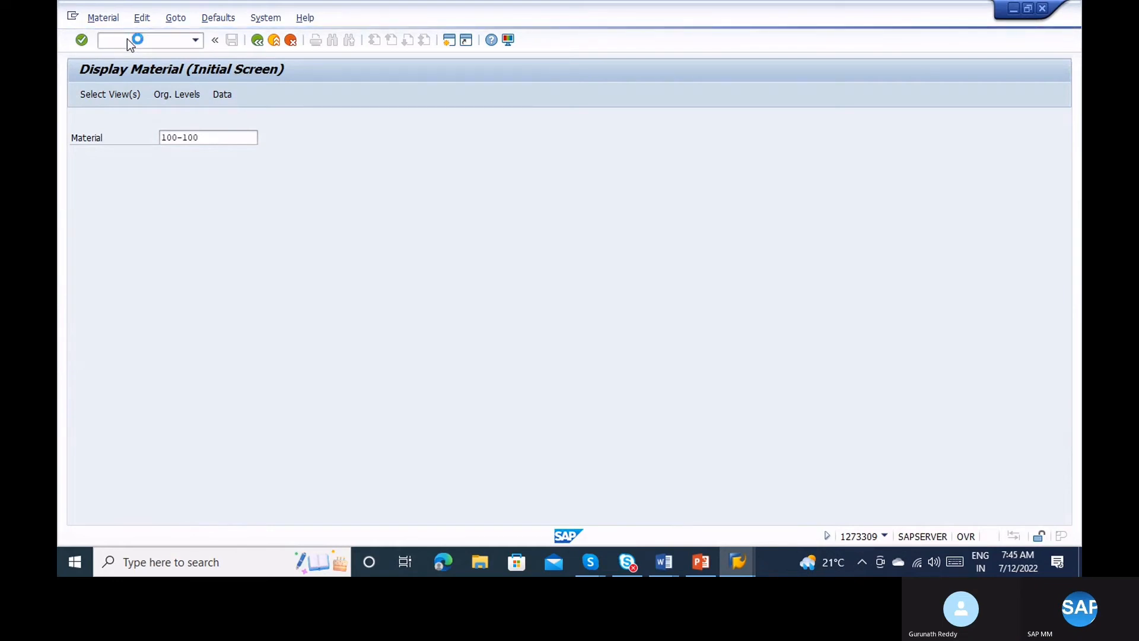
pyautogui.press('alt')
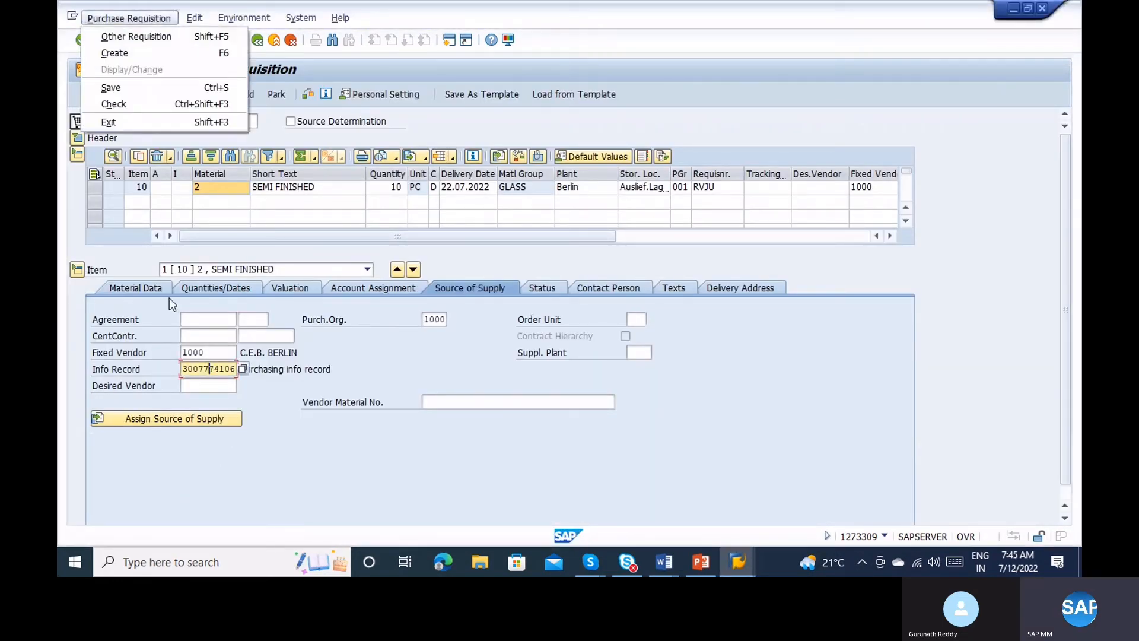
pyautogui.click(170, 303)
pyautogui.click(202, 351)
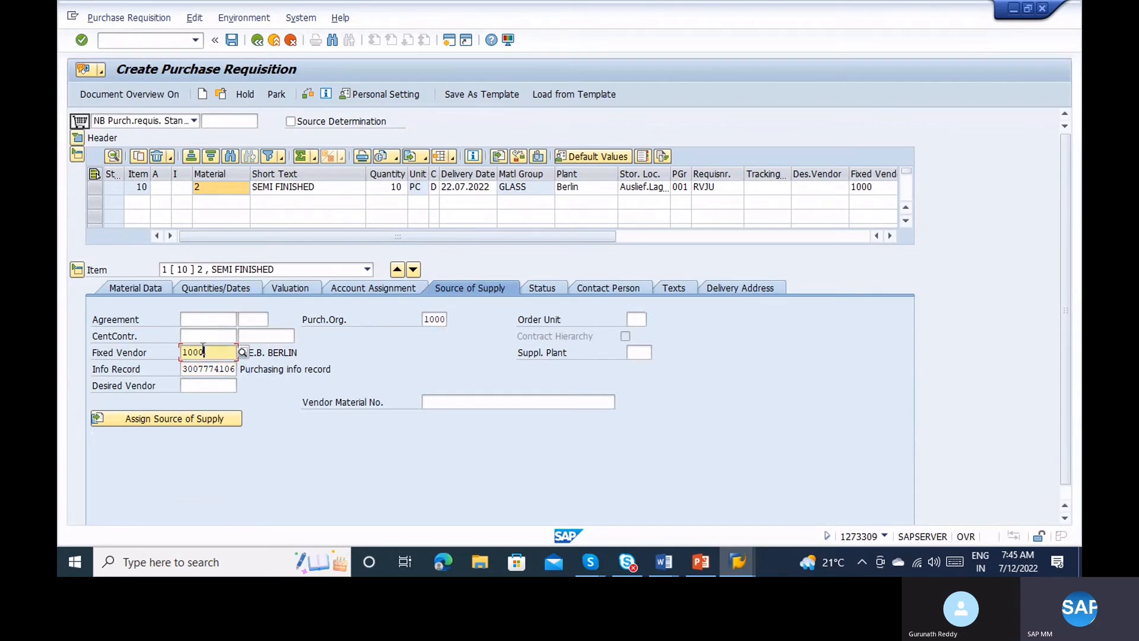
pyautogui.hotkey('alt', 'Tab')
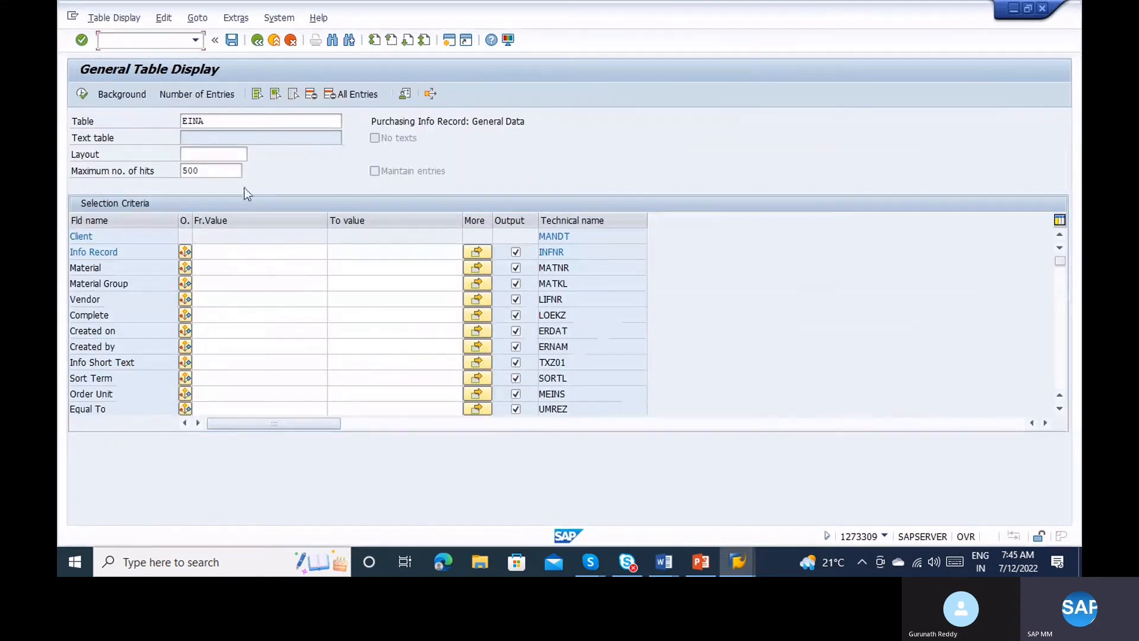
pyautogui.click(219, 253)
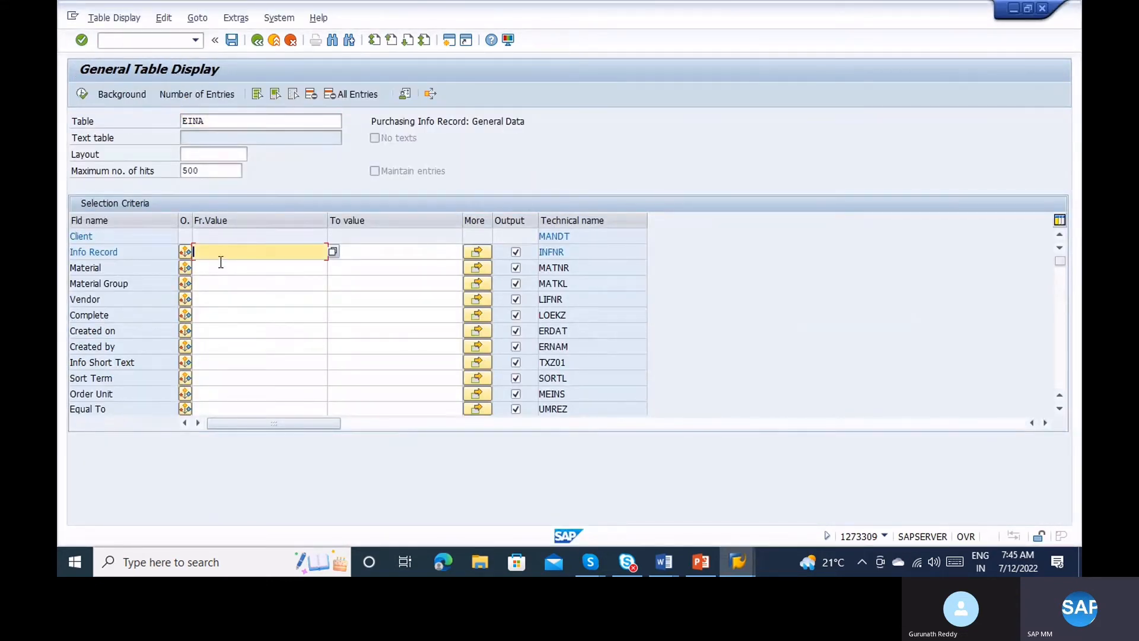
pyautogui.click(221, 268)
pyautogui.write('2')
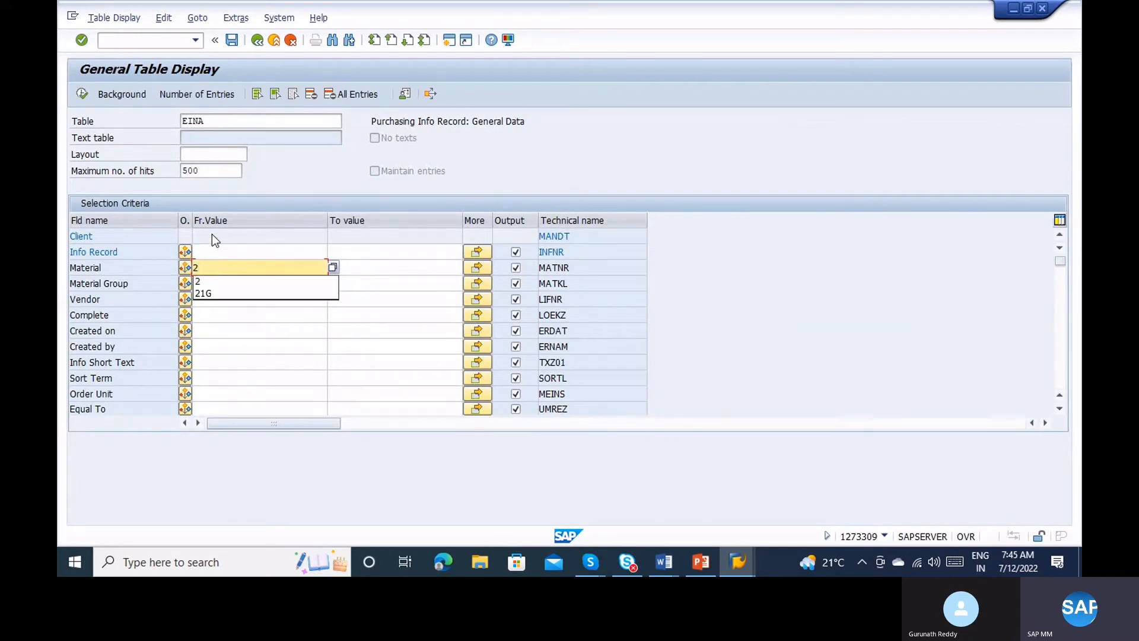
pyautogui.click(82, 93)
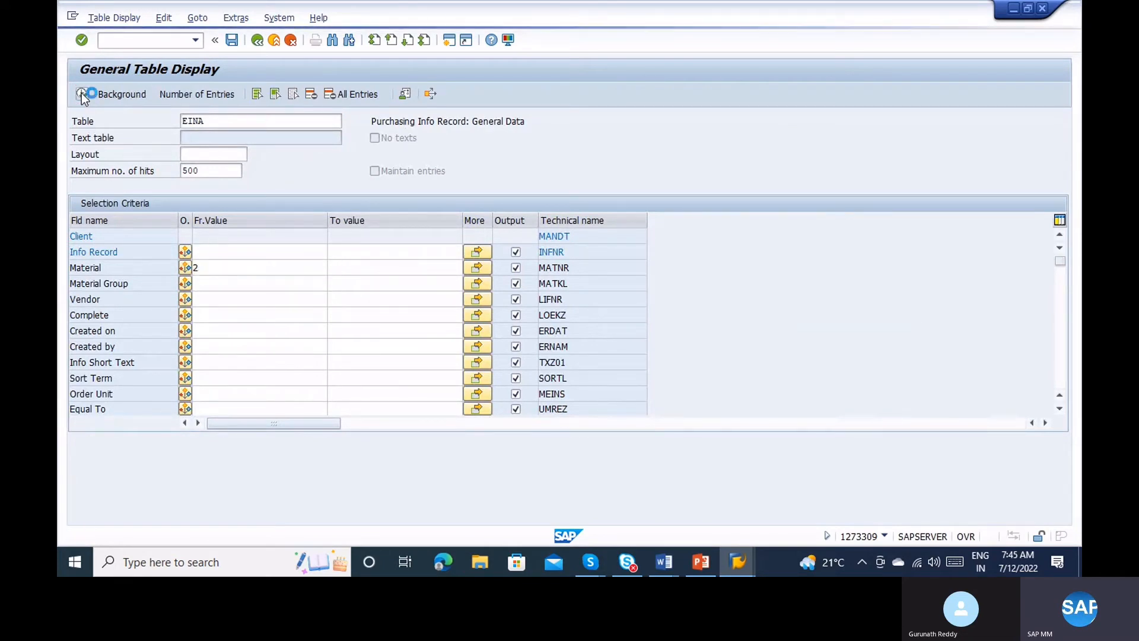
pyautogui.hotkey('alt', 'Tab')
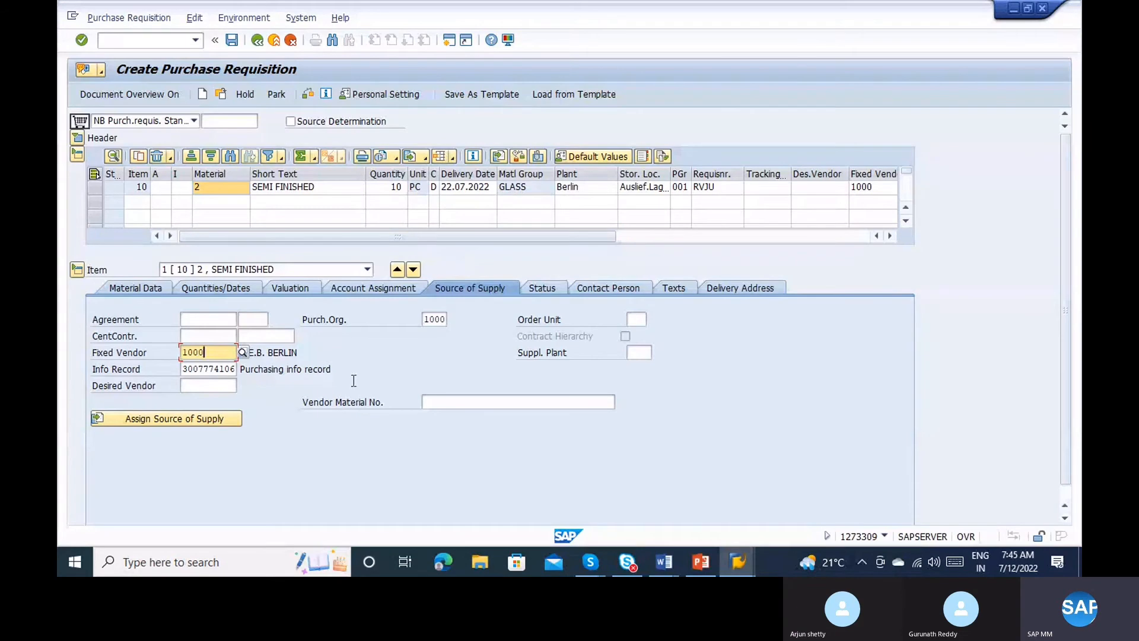
pyautogui.hotkey('alt', 'Tab')
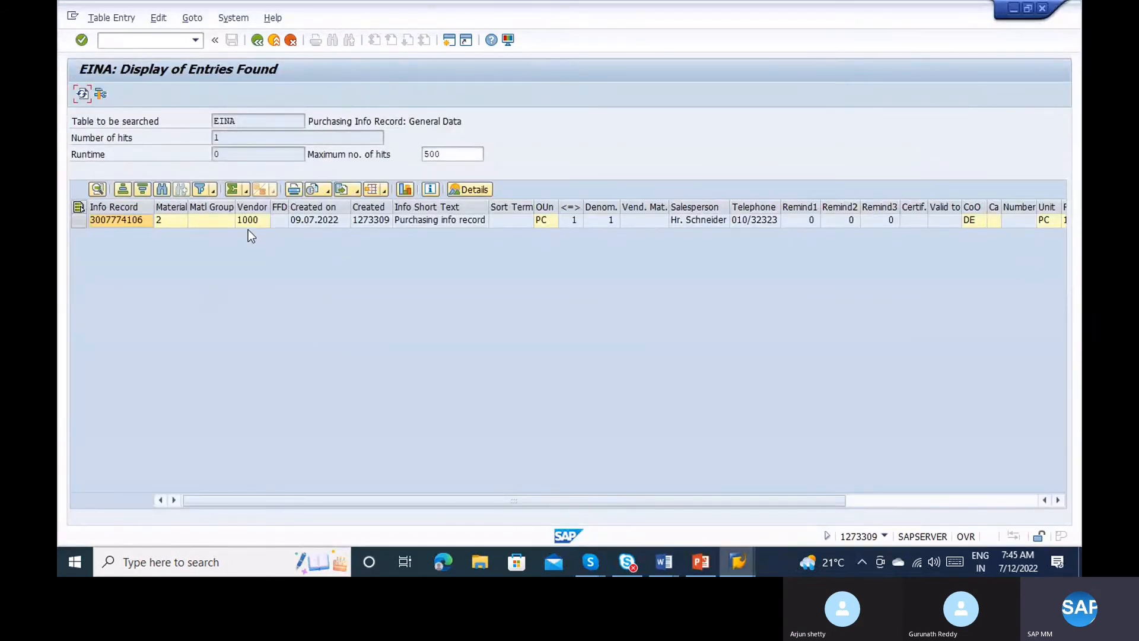
pyautogui.click(254, 225)
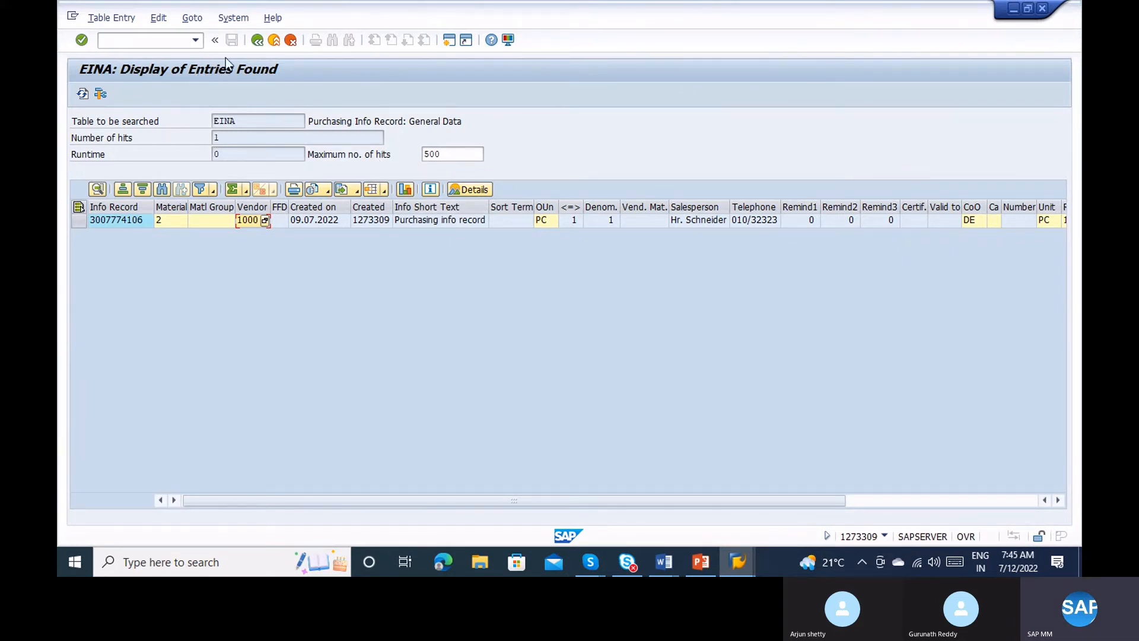
# Start transaction ME01 for source list maintenance.
pyautogui.click(144, 39)
pyautogui.write('/nme01')
pyautogui.press('Return')
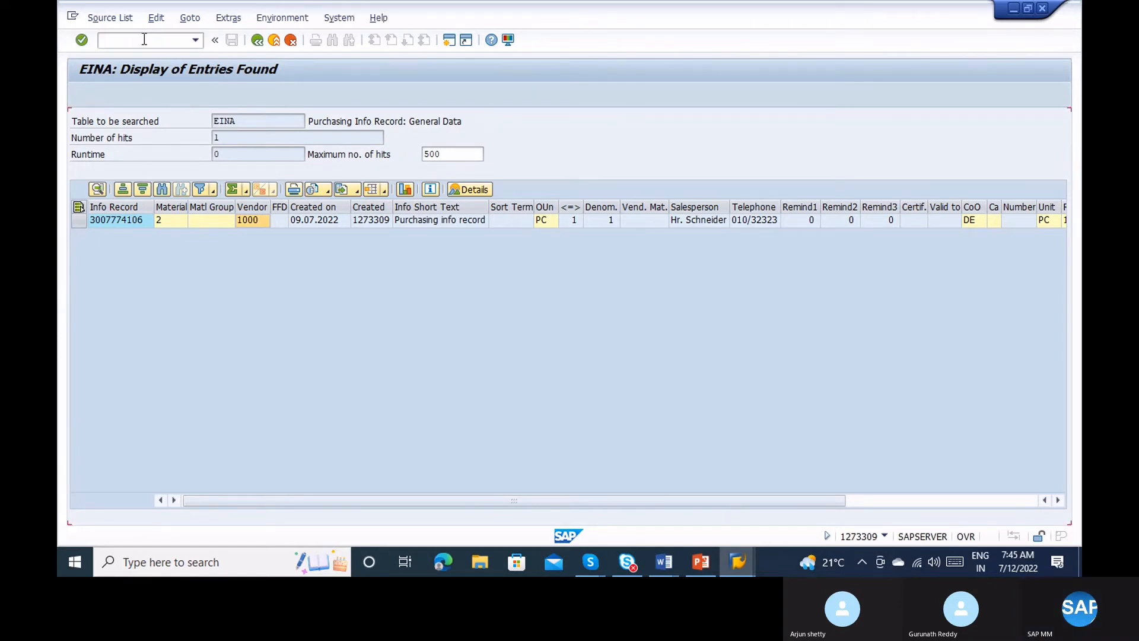
# Review the source list for material 2 at plant 1100, where vendor 1000 is listed first.
pyautogui.press('Return')
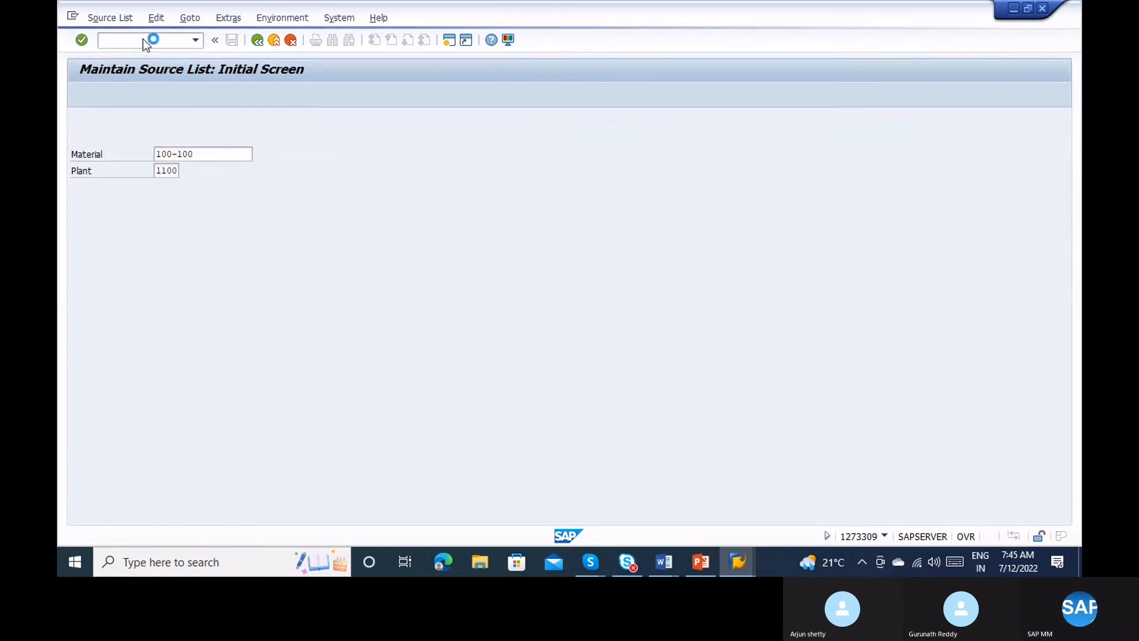
pyautogui.click(260, 43)
pyautogui.press('Delete')
pyautogui.press('Delete')
pyautogui.press('Delete')
pyautogui.press('Delete')
pyautogui.press('Delete')
pyautogui.press('Delete')
pyautogui.press('Delete')
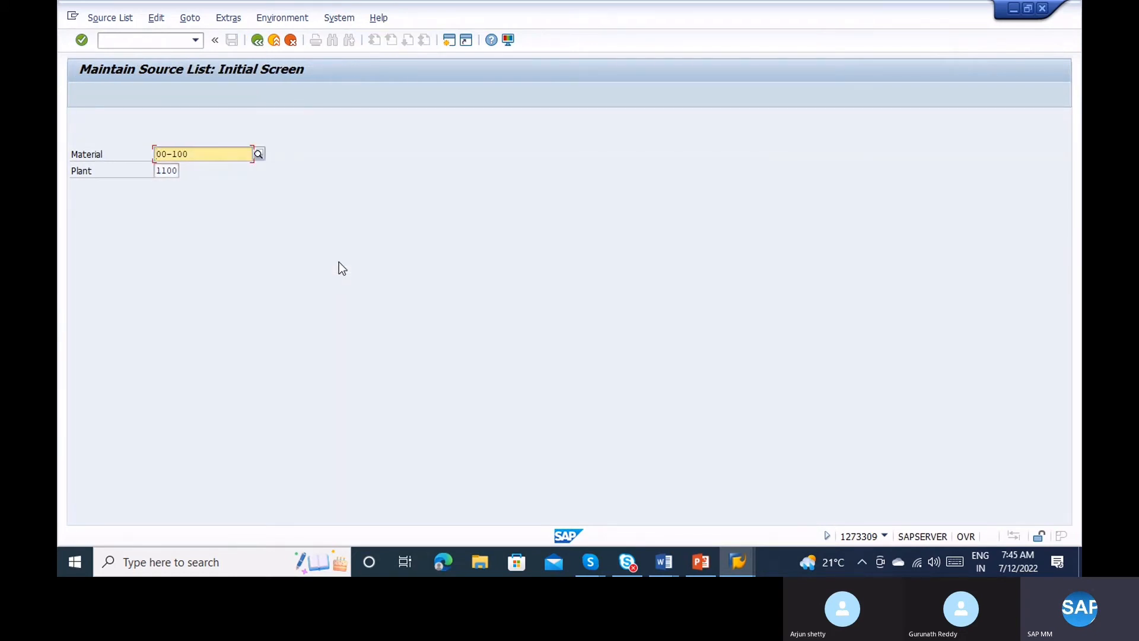
pyautogui.write('2')
pyautogui.press('Return')
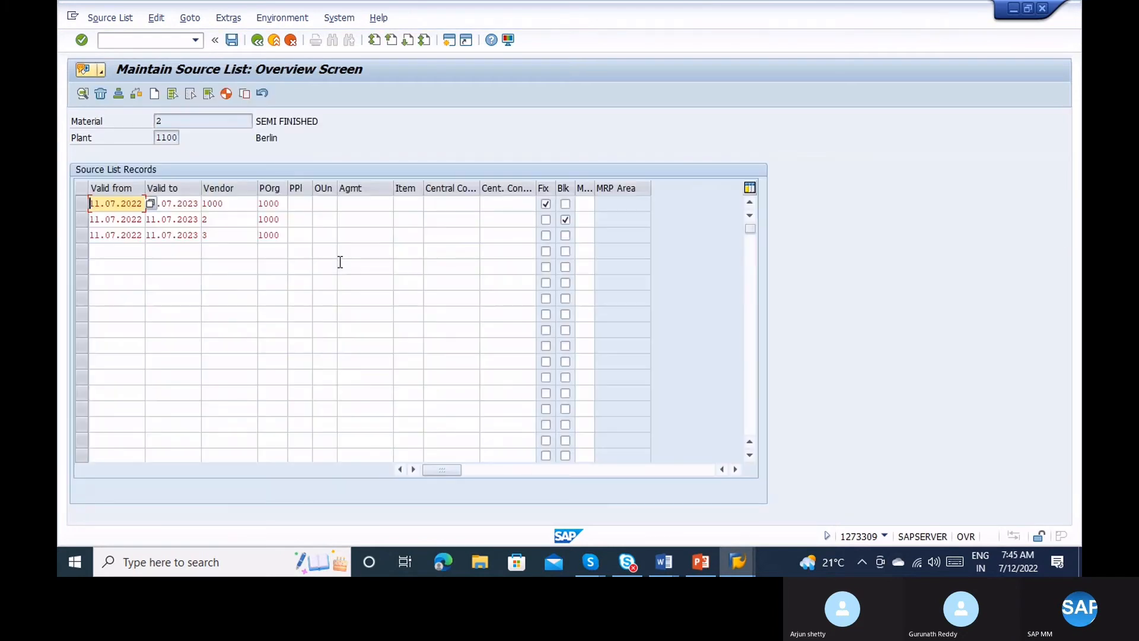
pyautogui.click(285, 218)
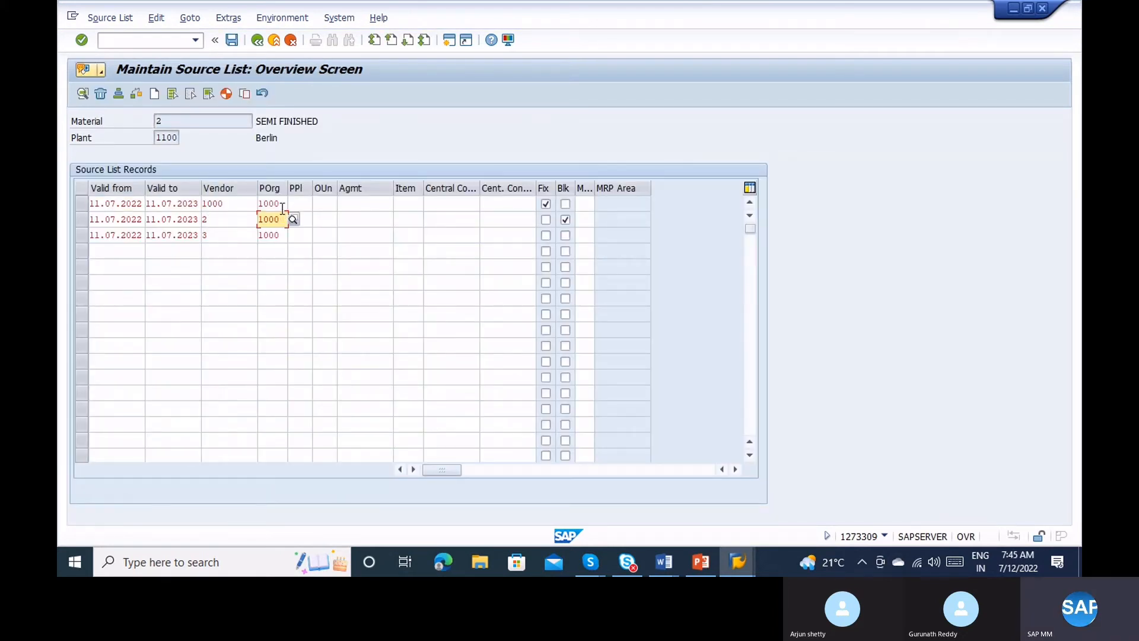
pyautogui.click(282, 205)
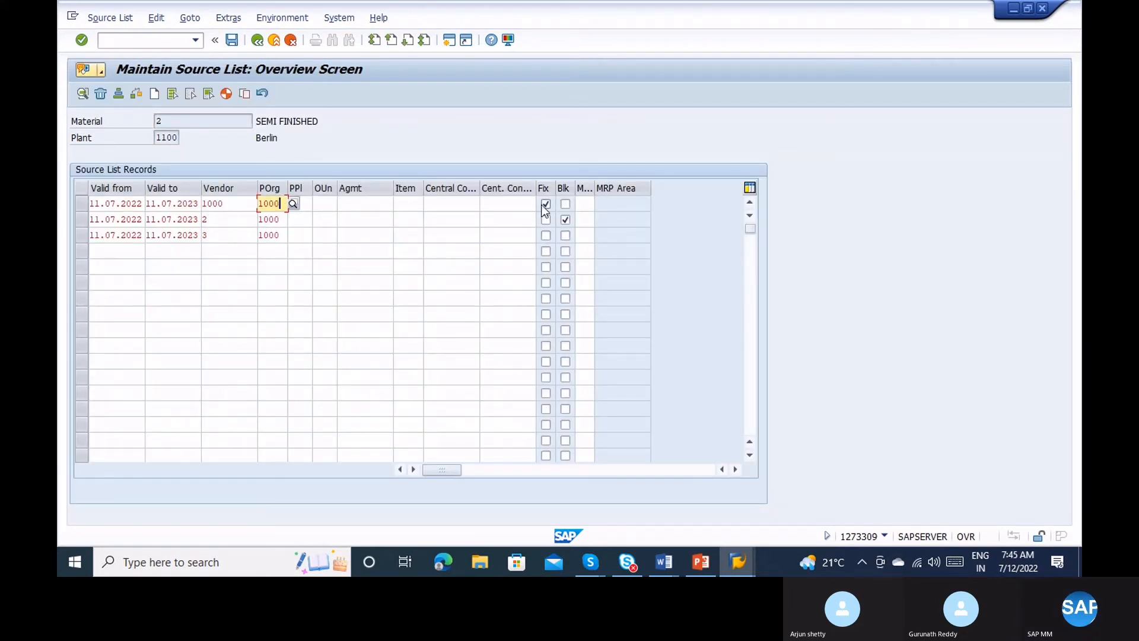
pyautogui.hotkey('alt', 'Tab')
pyautogui.hotkey('alt', 'Tab')
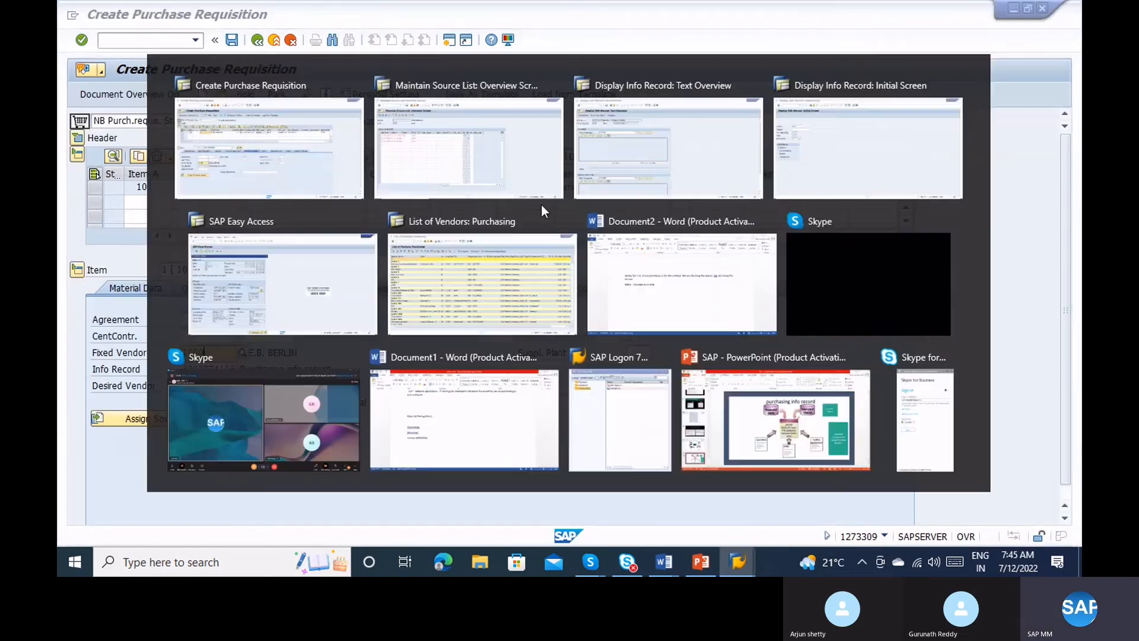
pyautogui.click(541, 205)
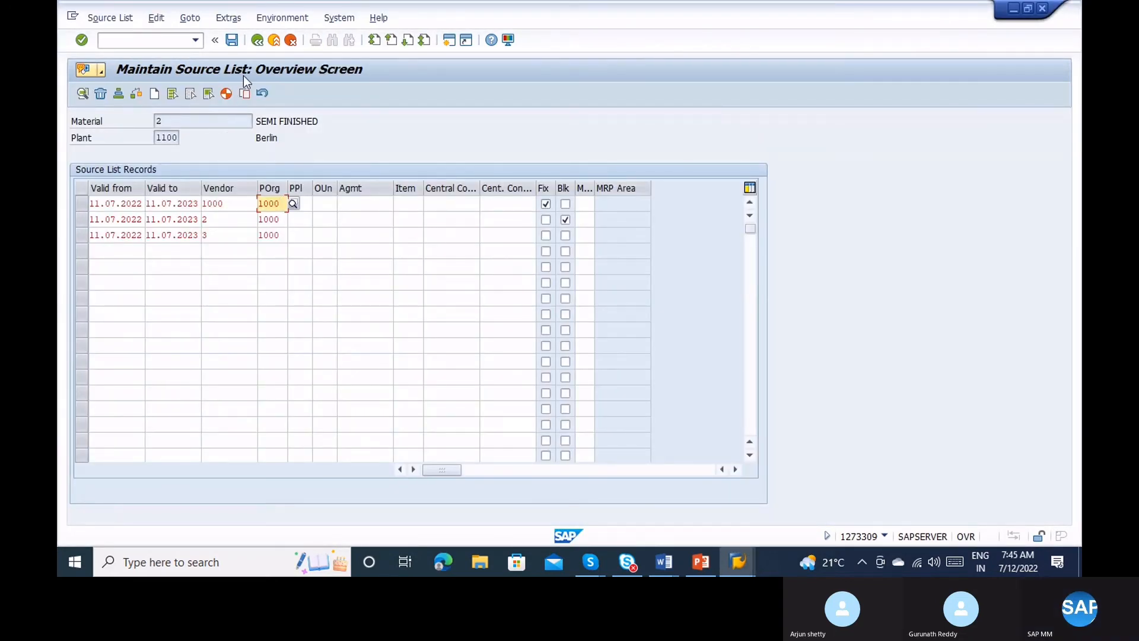
pyautogui.click(256, 39)
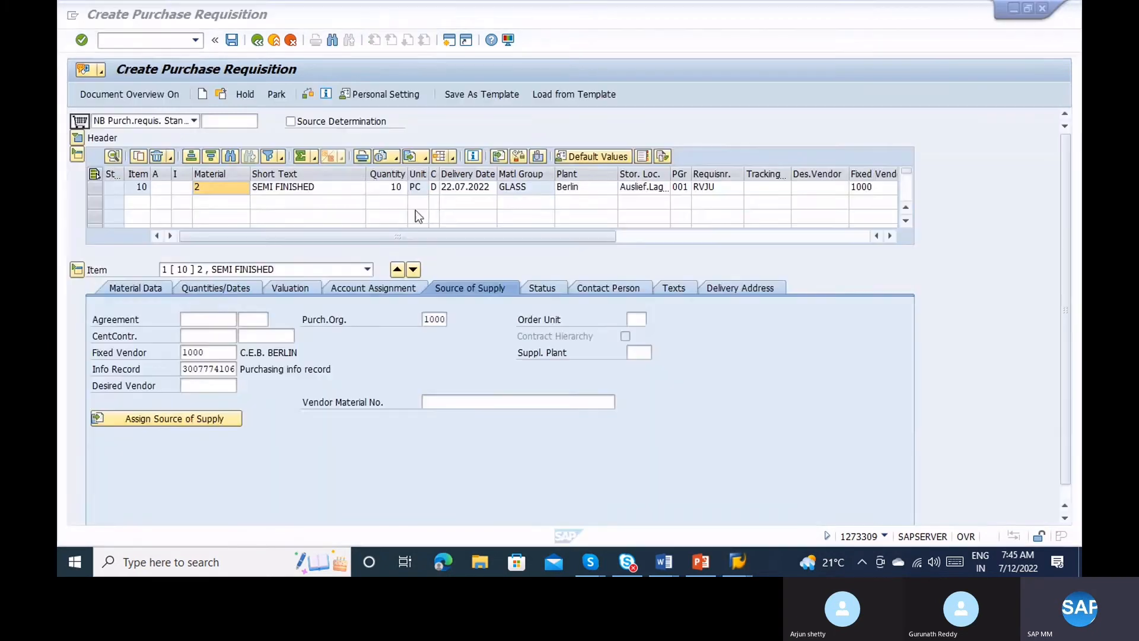
pyautogui.click(208, 353)
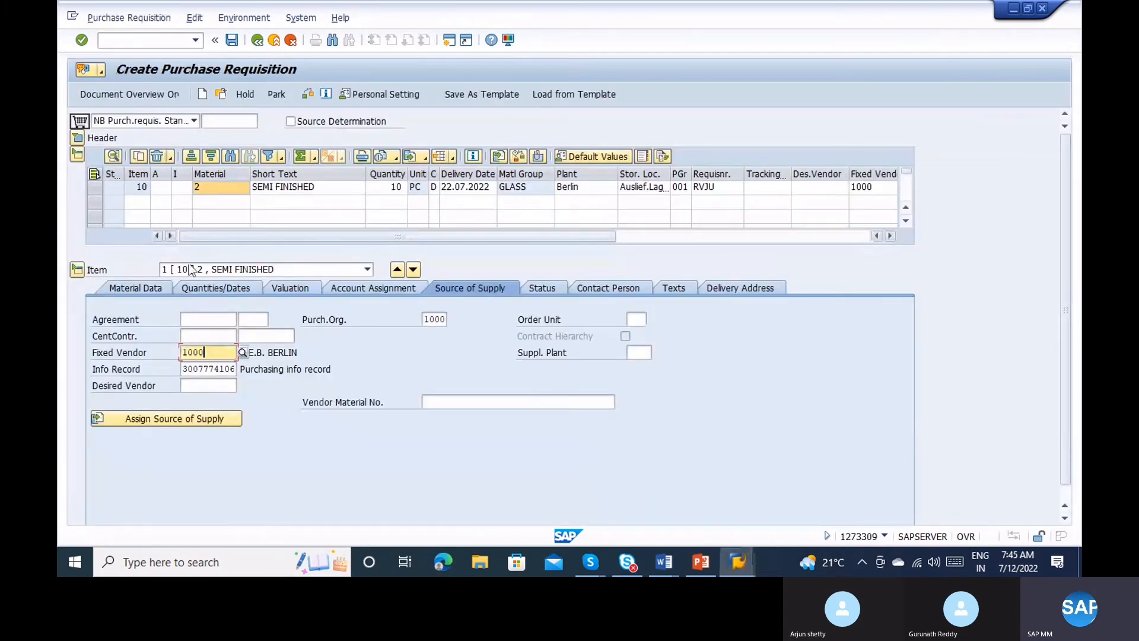
pyautogui.click(205, 369)
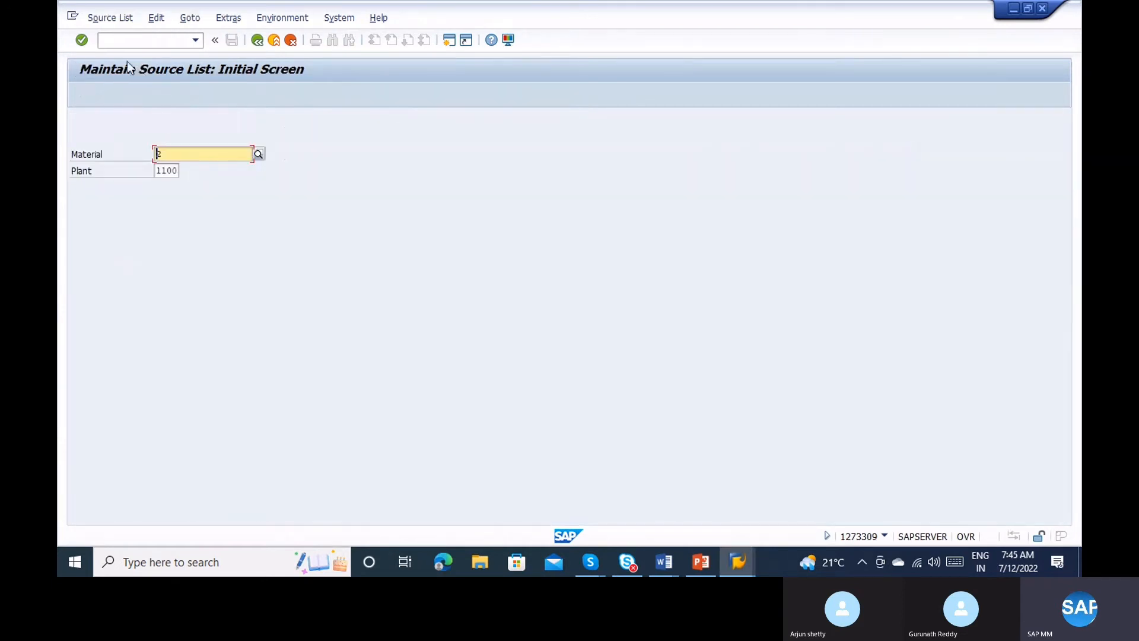
pyautogui.click(115, 43)
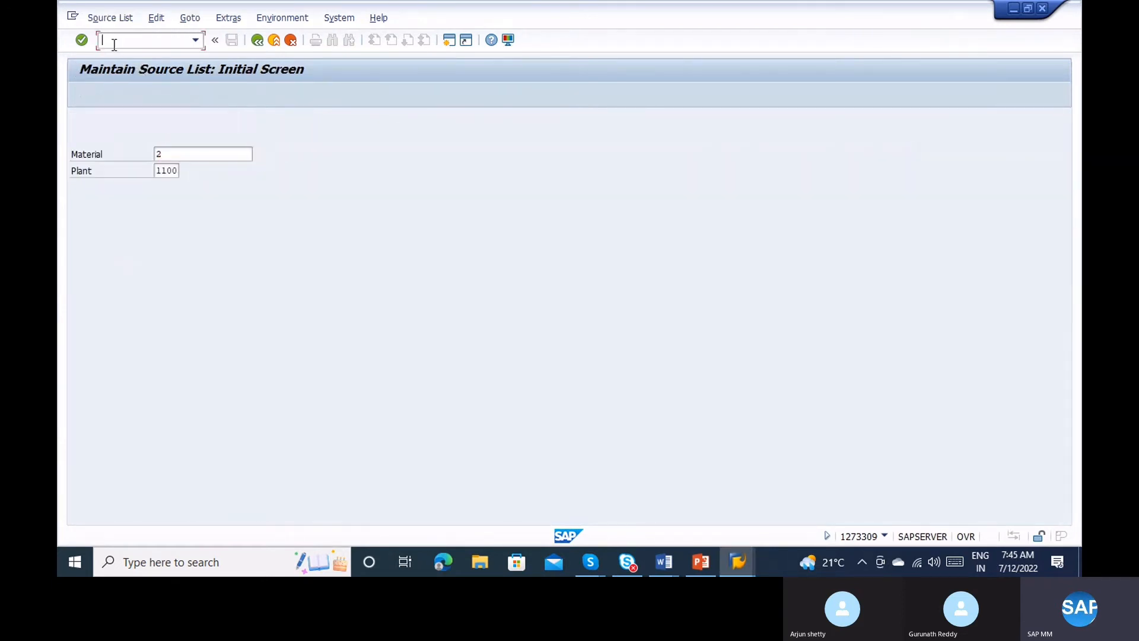
pyautogui.write('/nme13')
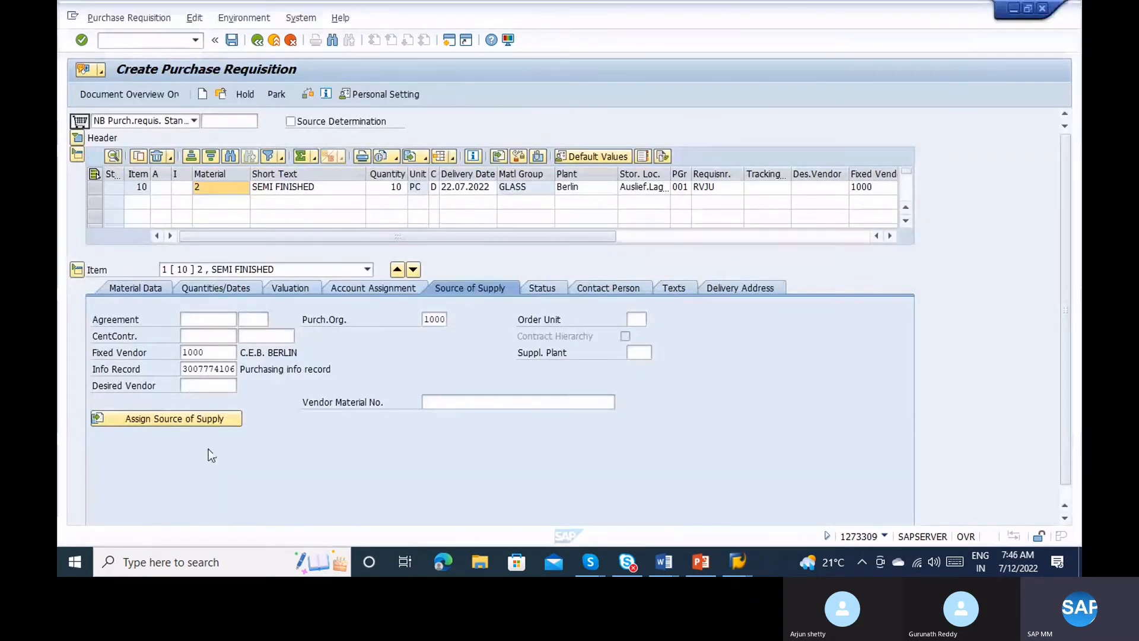
pyautogui.moveTo(183, 370); pyautogui.dragTo(242, 376)
pyautogui.hotkey('ctrl', 'c')
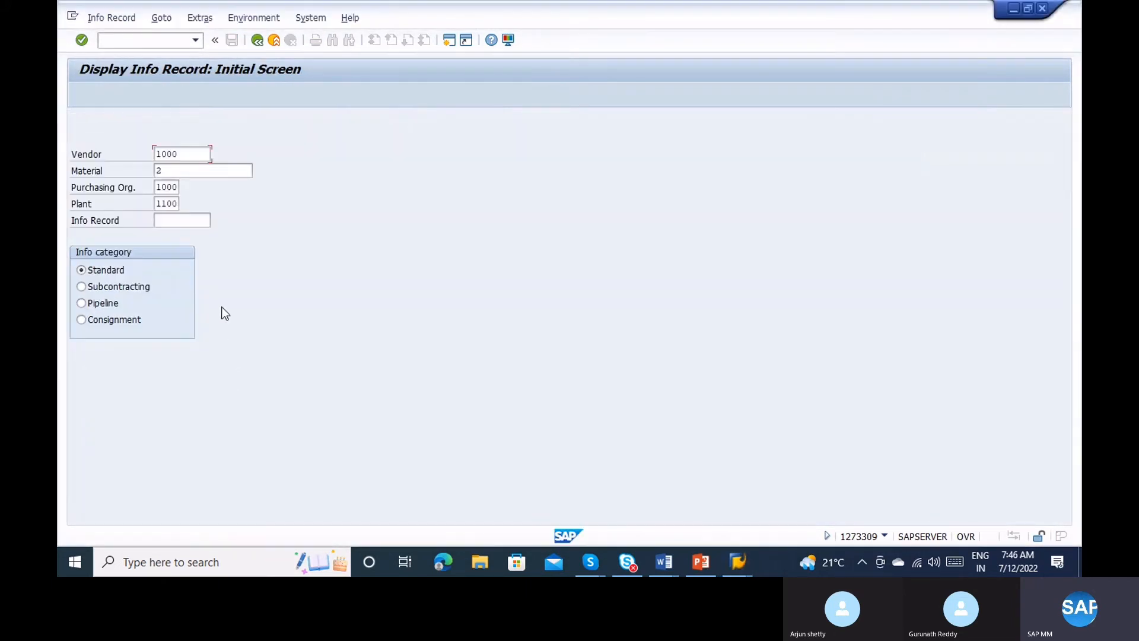
pyautogui.click(170, 220)
pyautogui.hotkey('ctrl', 'v')
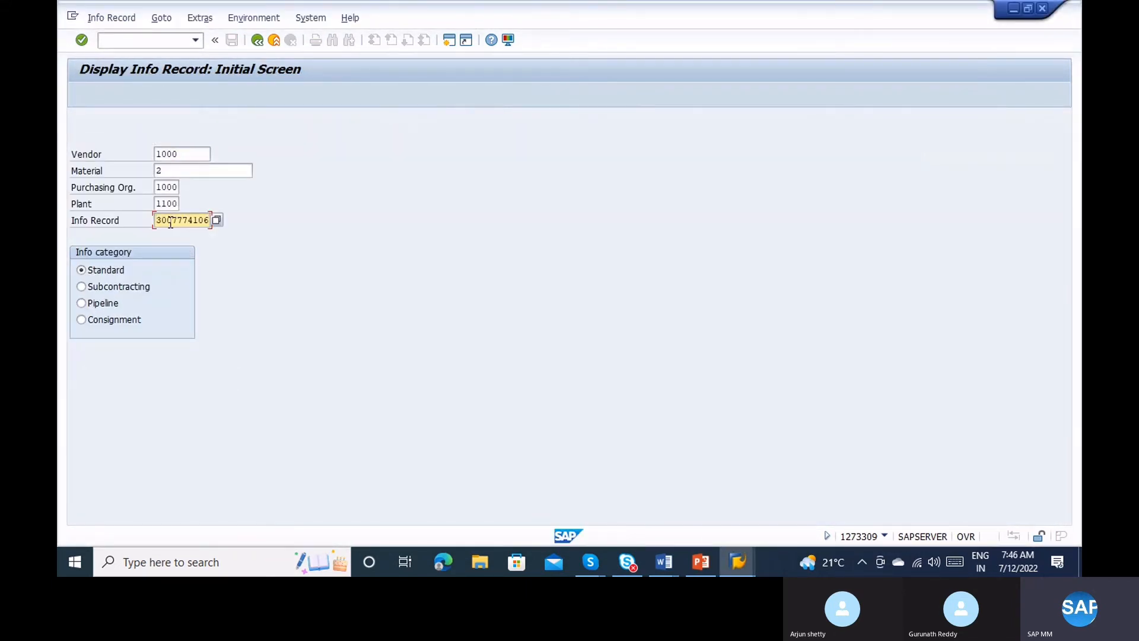
pyautogui.press('Return')
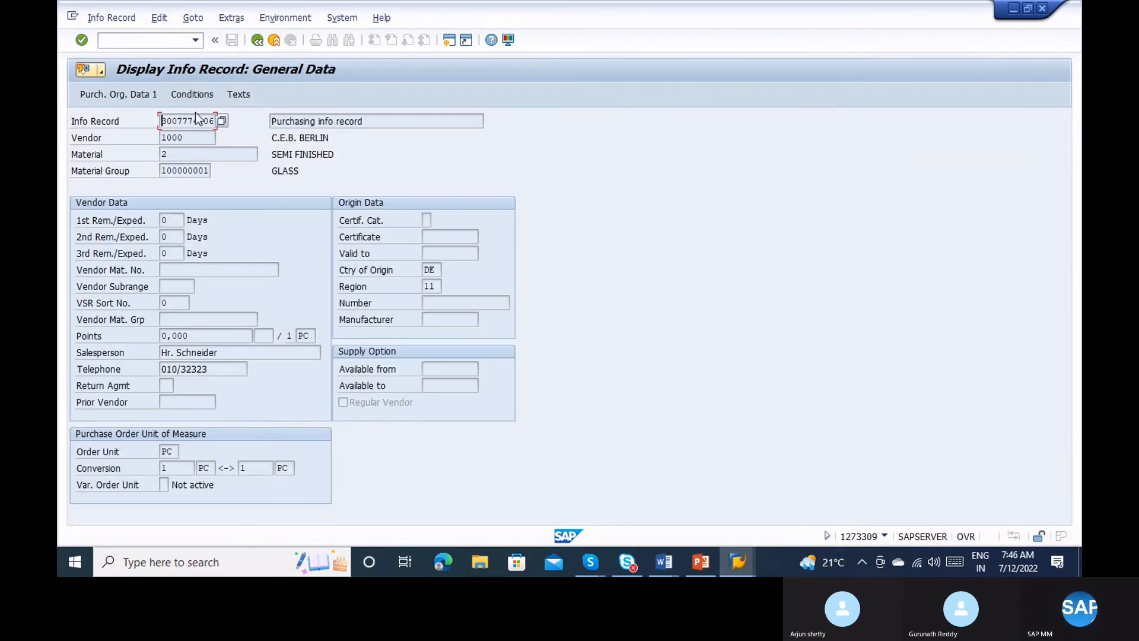
pyautogui.press('Tab')
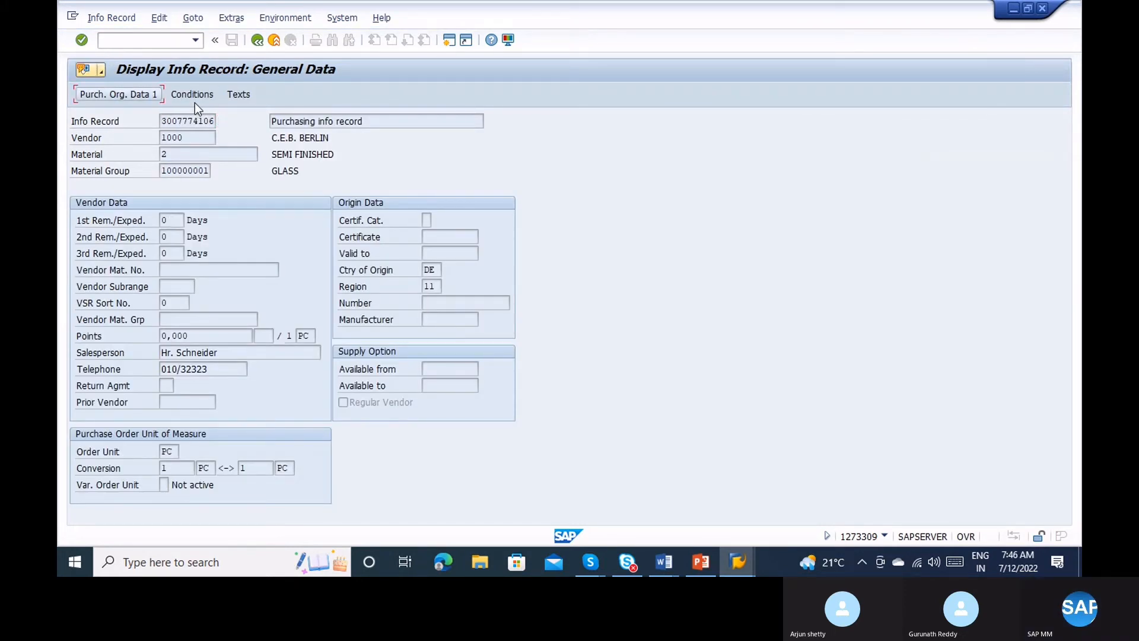
pyautogui.hotkey('alt', 'Tab')
pyautogui.hotkey('alt', 'Tab')
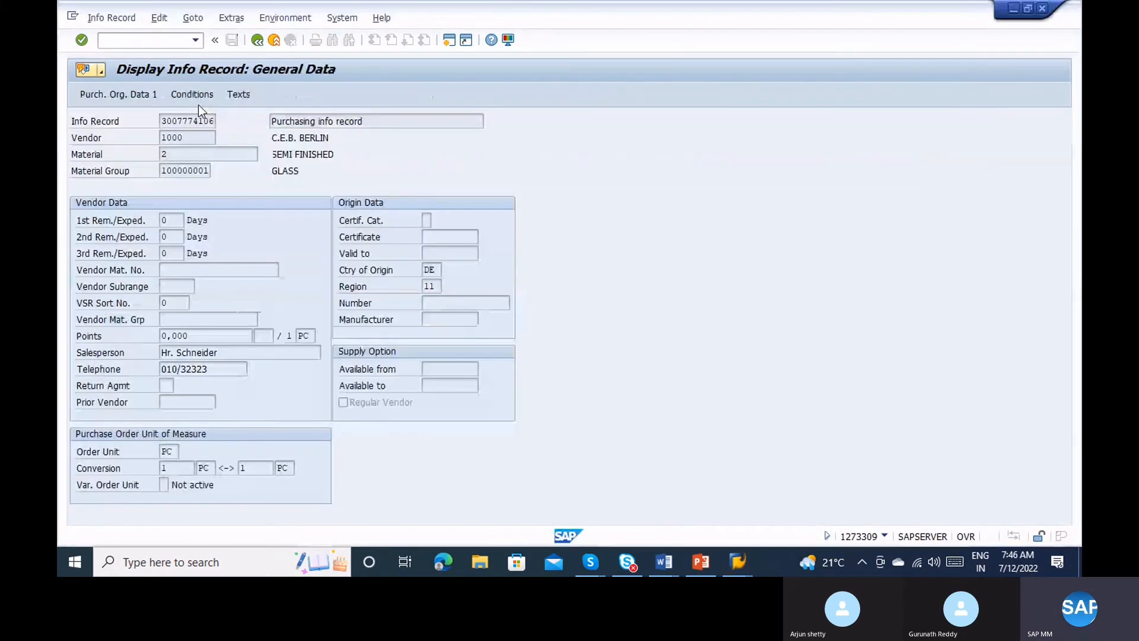
pyautogui.hotkey('alt', 'Tab')
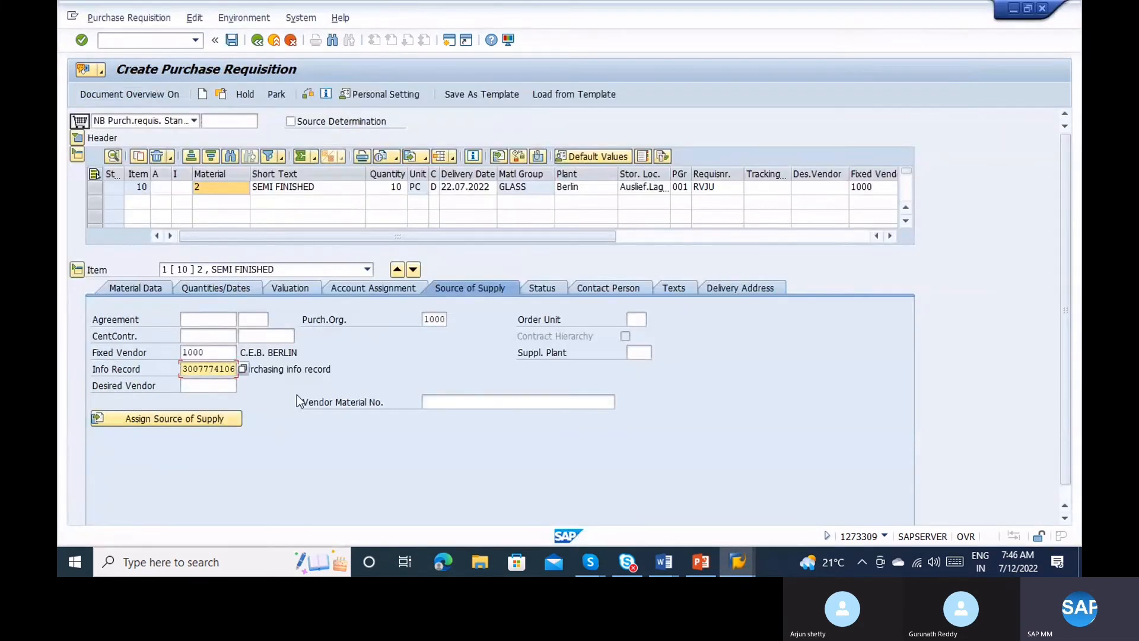
pyautogui.click(201, 319)
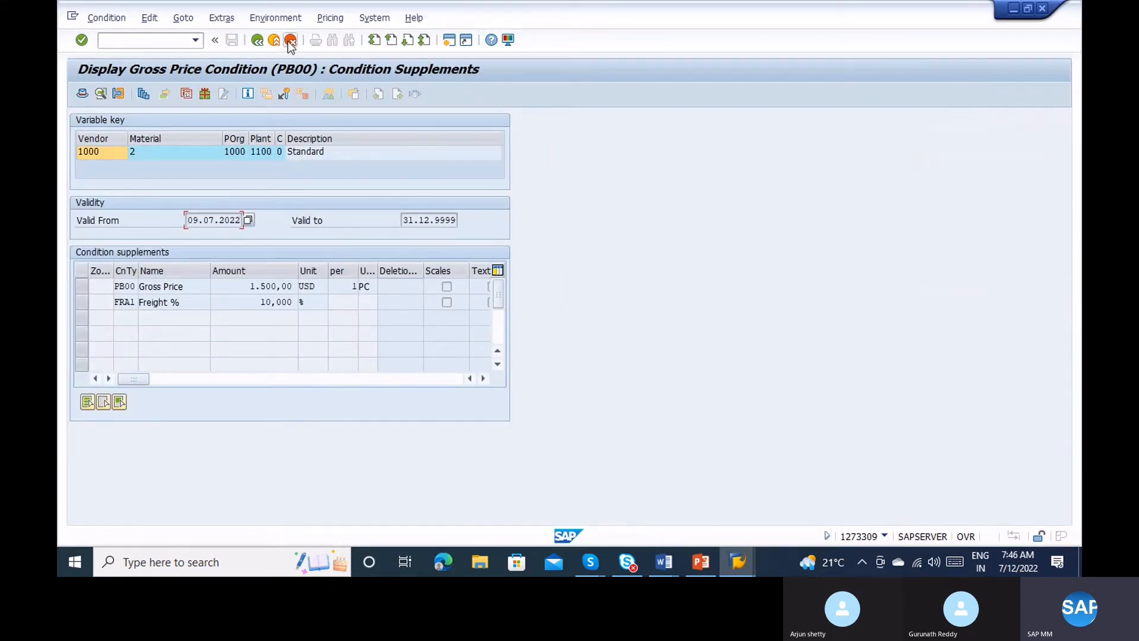
pyautogui.click(257, 40)
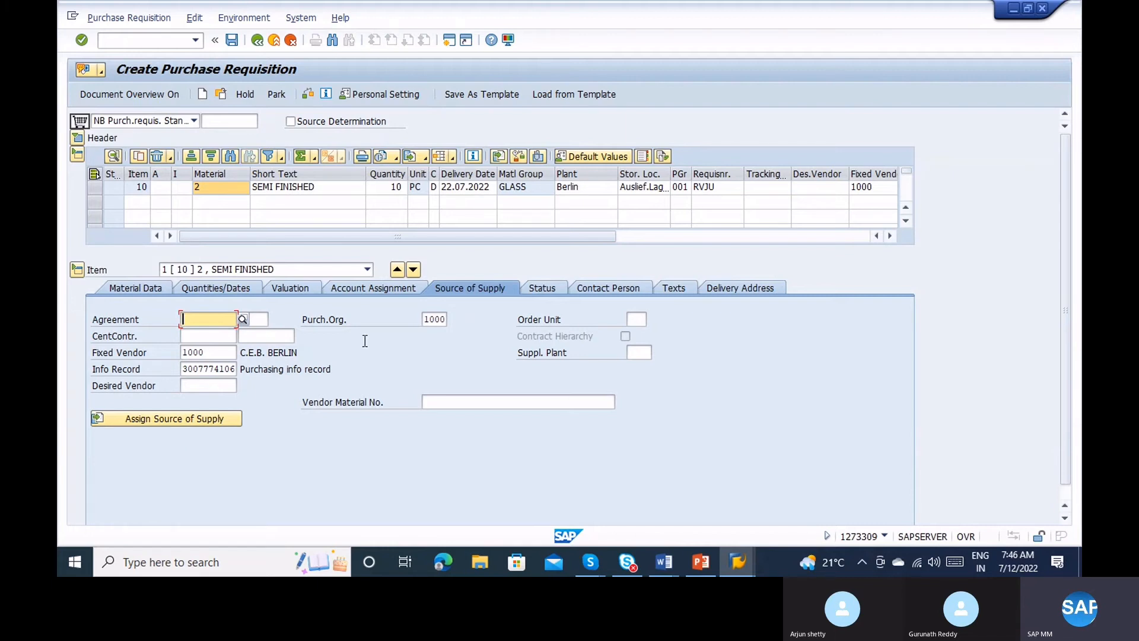
# Review item 10's material data, source of supply, 10,00 EUR valuation and account assignment.
pyautogui.click(137, 287)
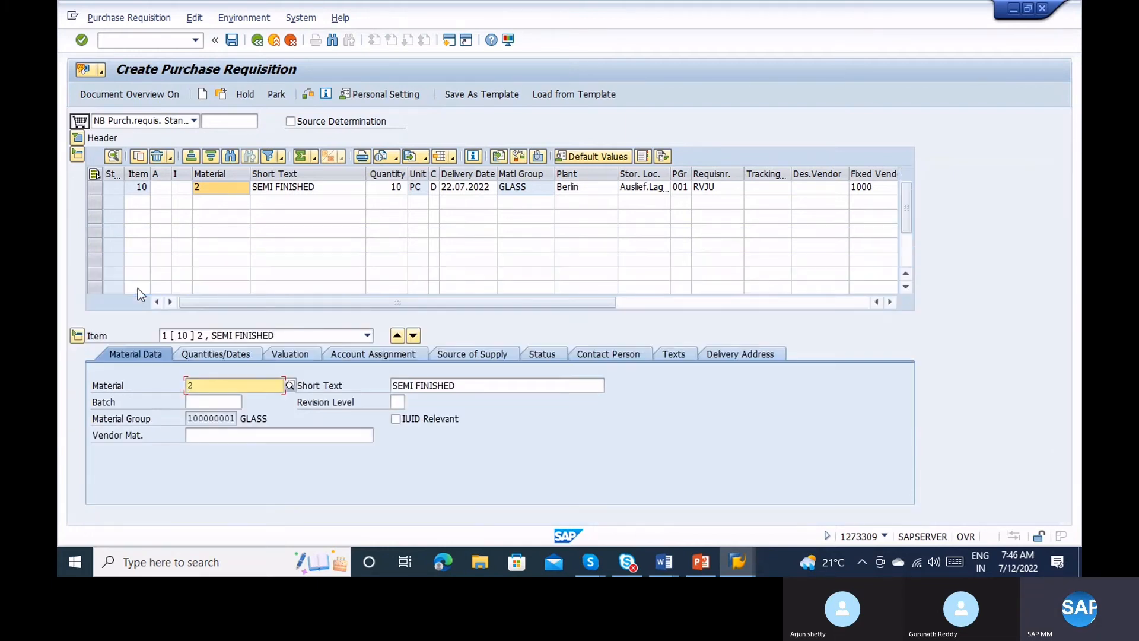
pyautogui.click(499, 351)
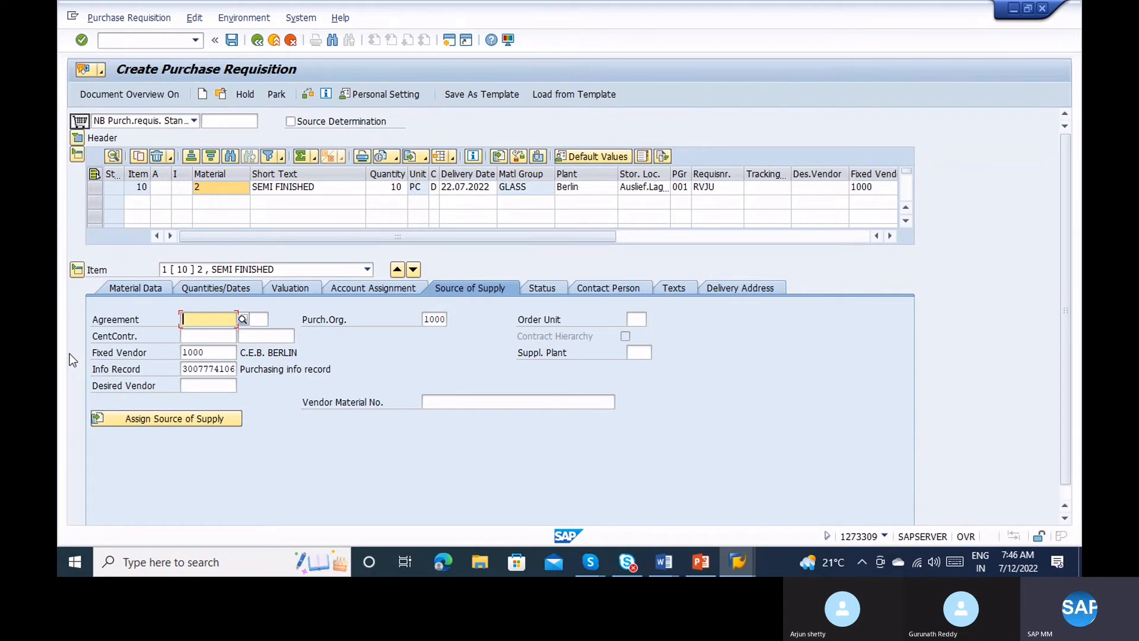
pyautogui.click(124, 284)
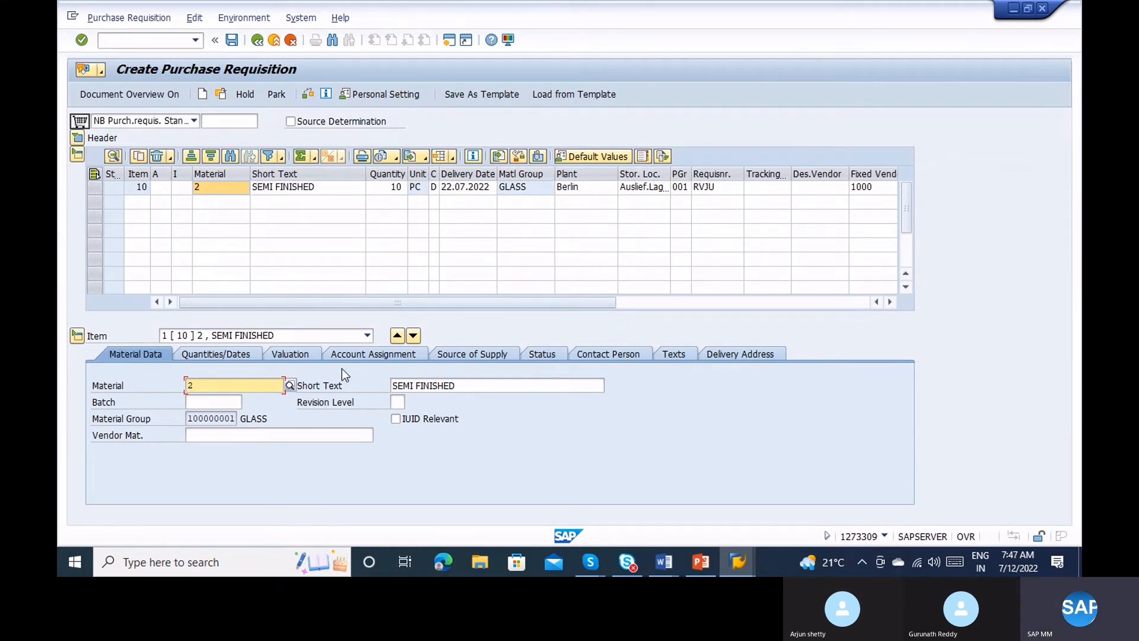
pyautogui.click(287, 357)
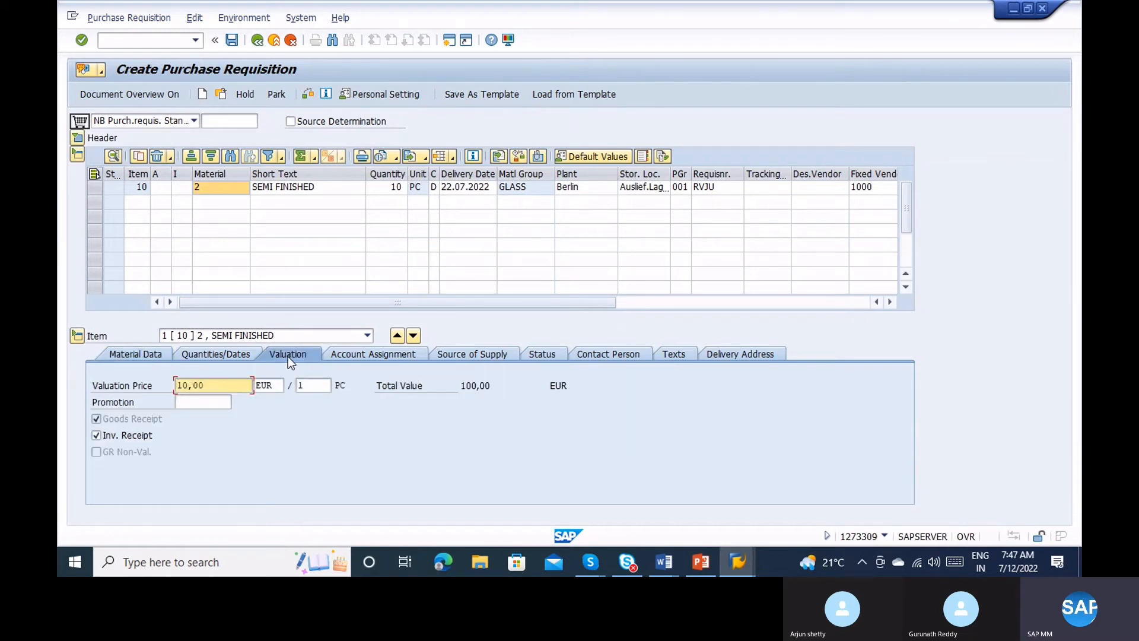
pyautogui.click(342, 353)
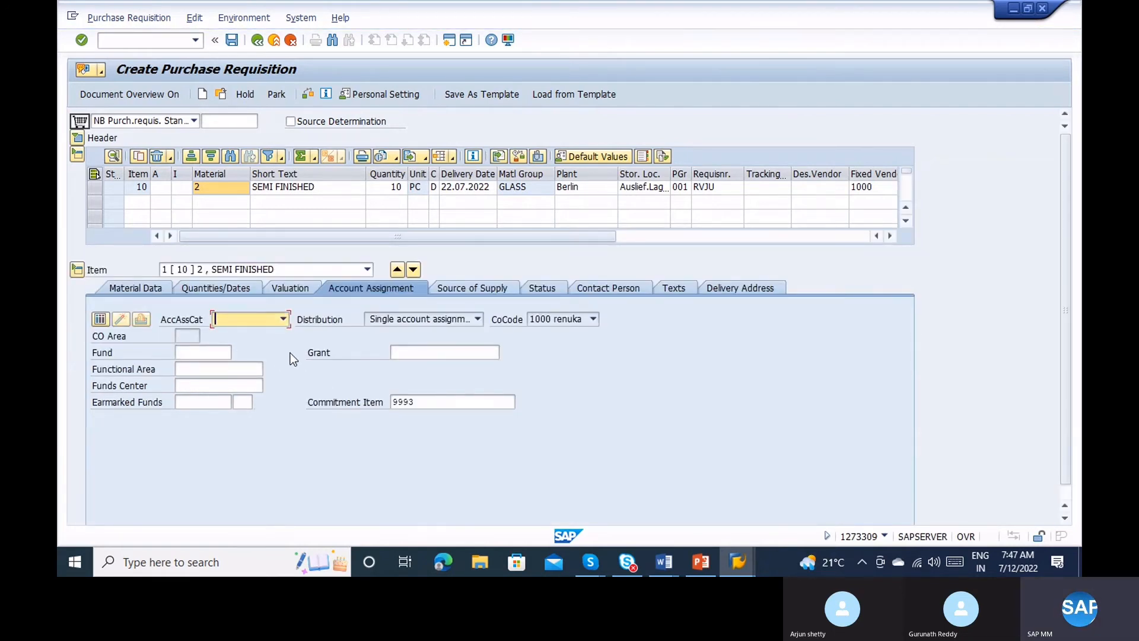
pyautogui.click(269, 318)
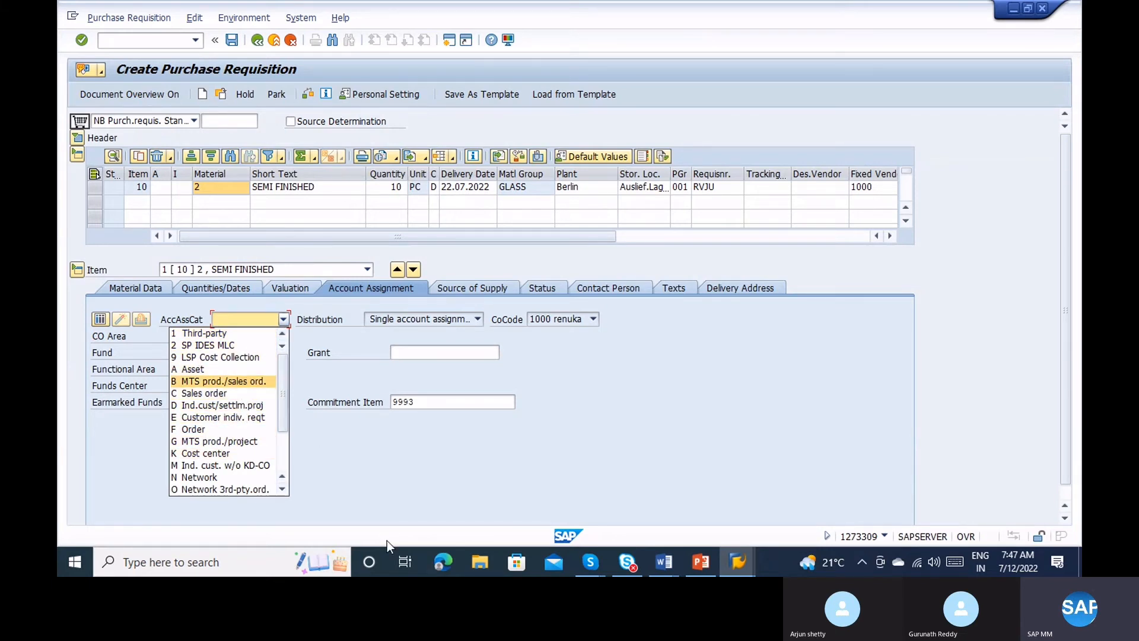
pyautogui.click(362, 484)
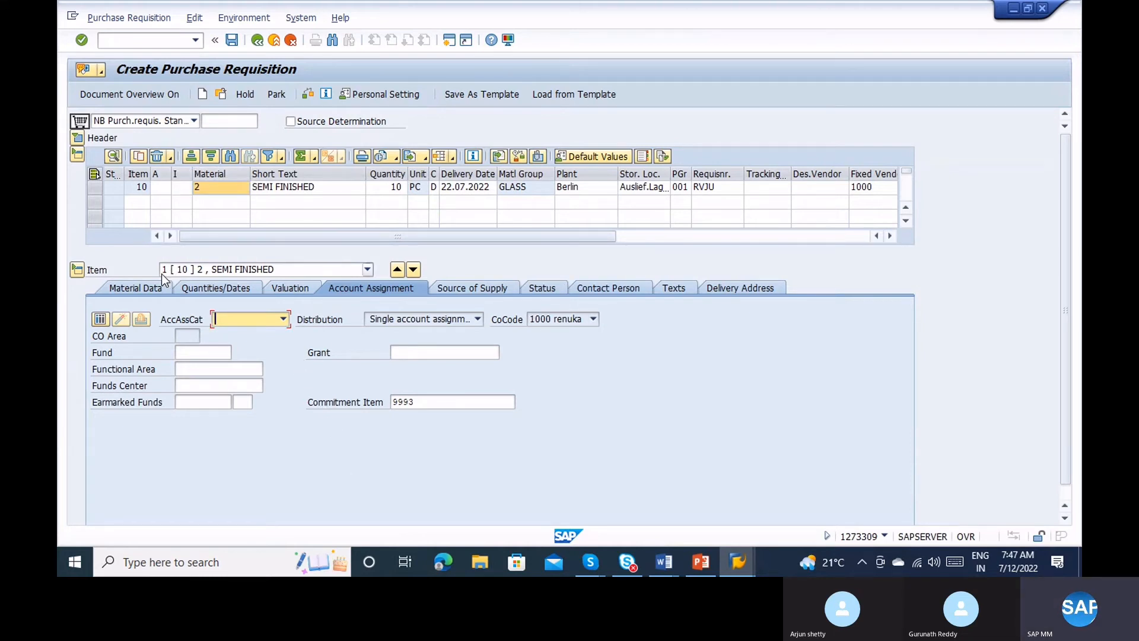
pyautogui.click(180, 188)
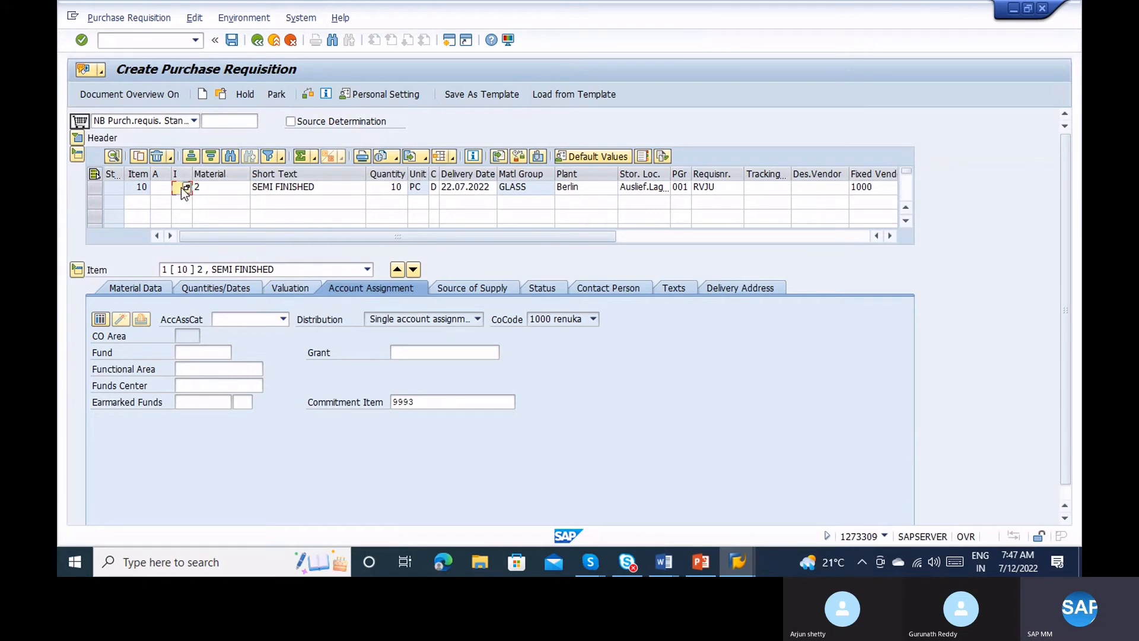
pyautogui.click(186, 187)
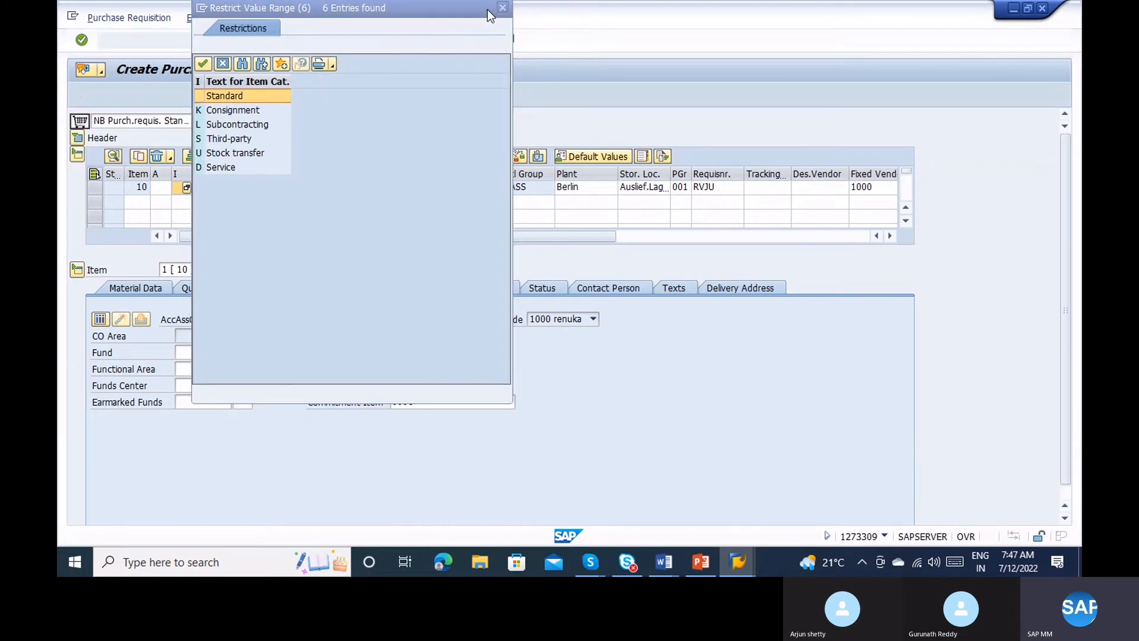
pyautogui.click(502, 7)
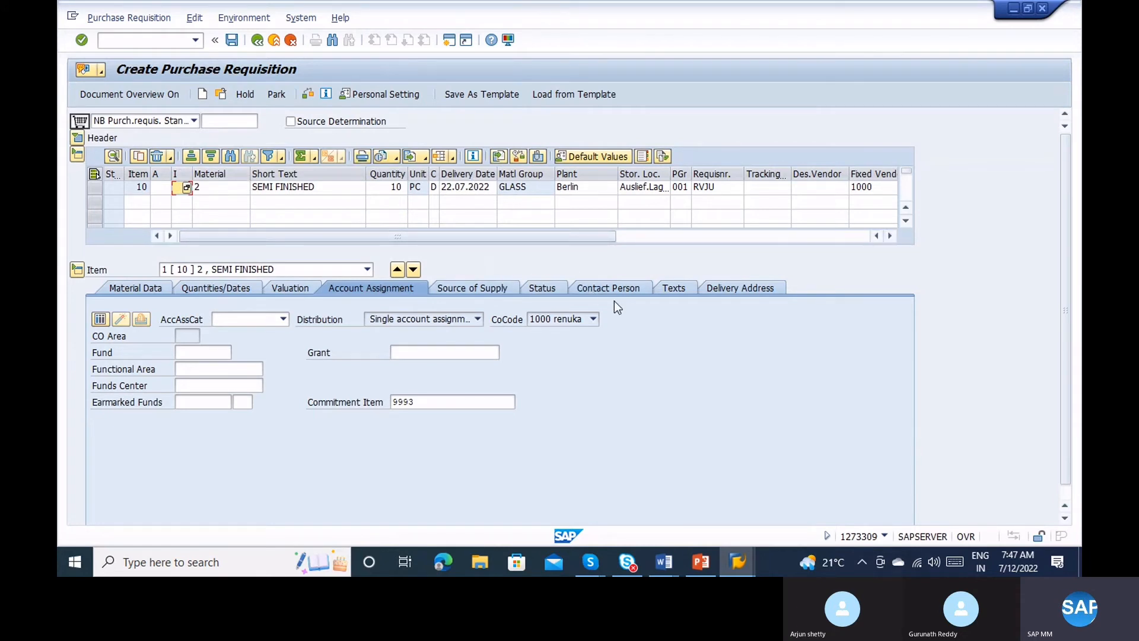
# Review item 10's delivery address, contact person and the creation indicator options, leaving them unchanged.
pyautogui.click(745, 284)
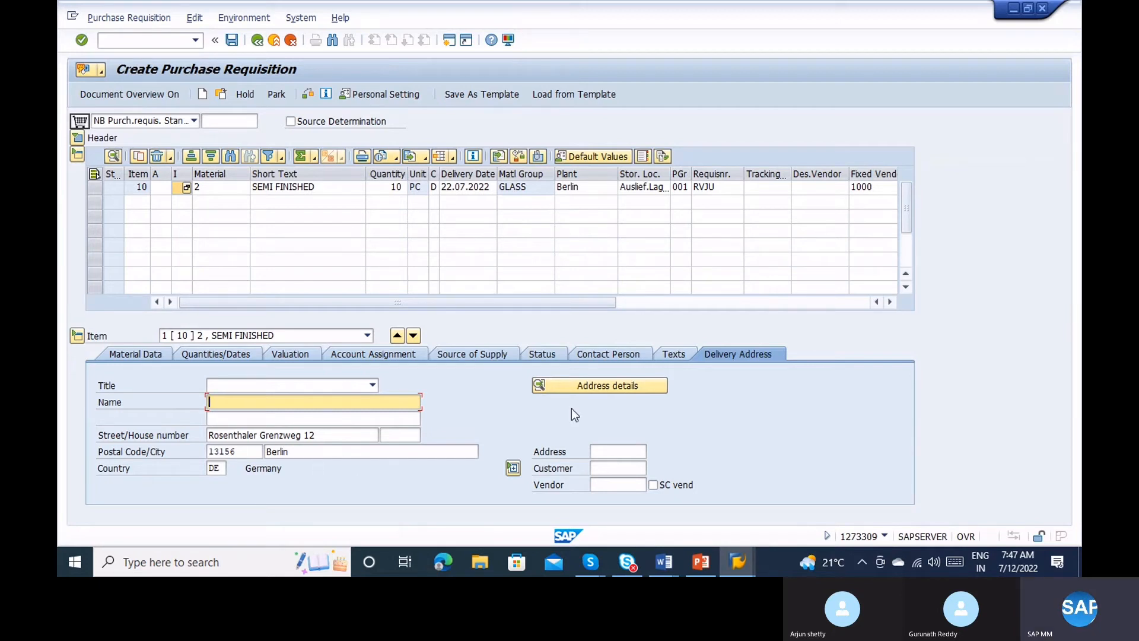
pyautogui.click(606, 355)
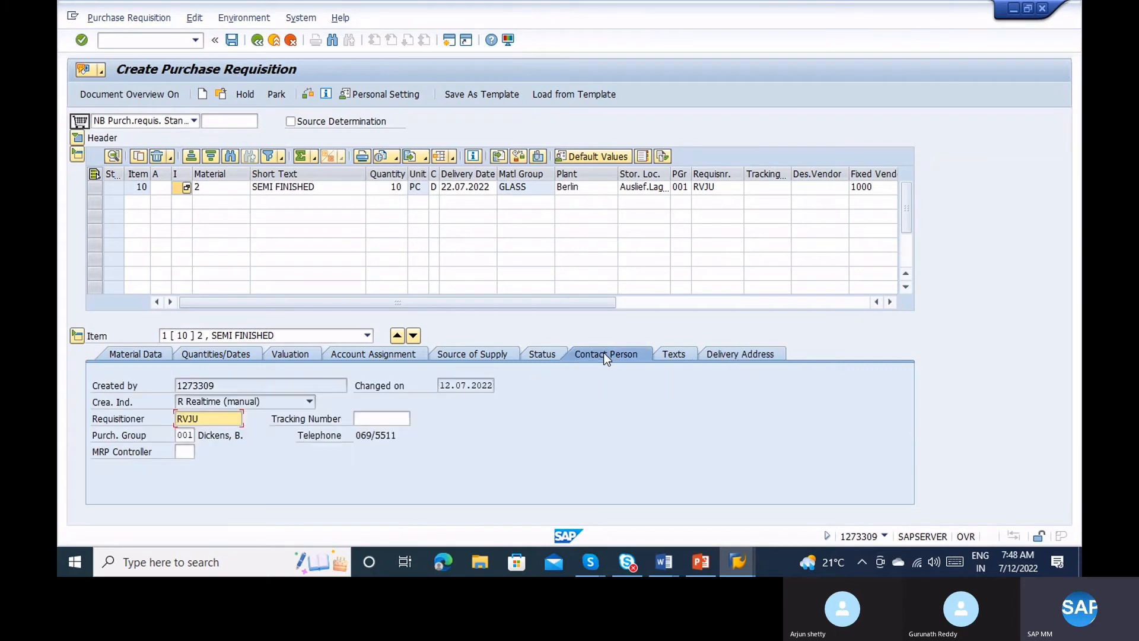
pyautogui.click(242, 386)
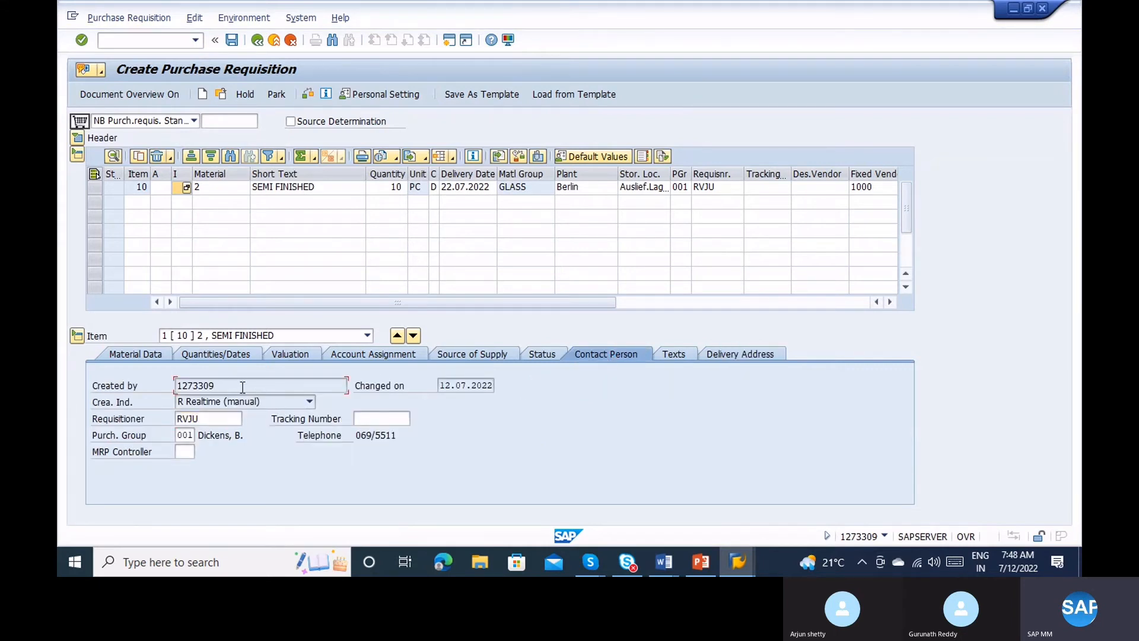
pyautogui.click(269, 401)
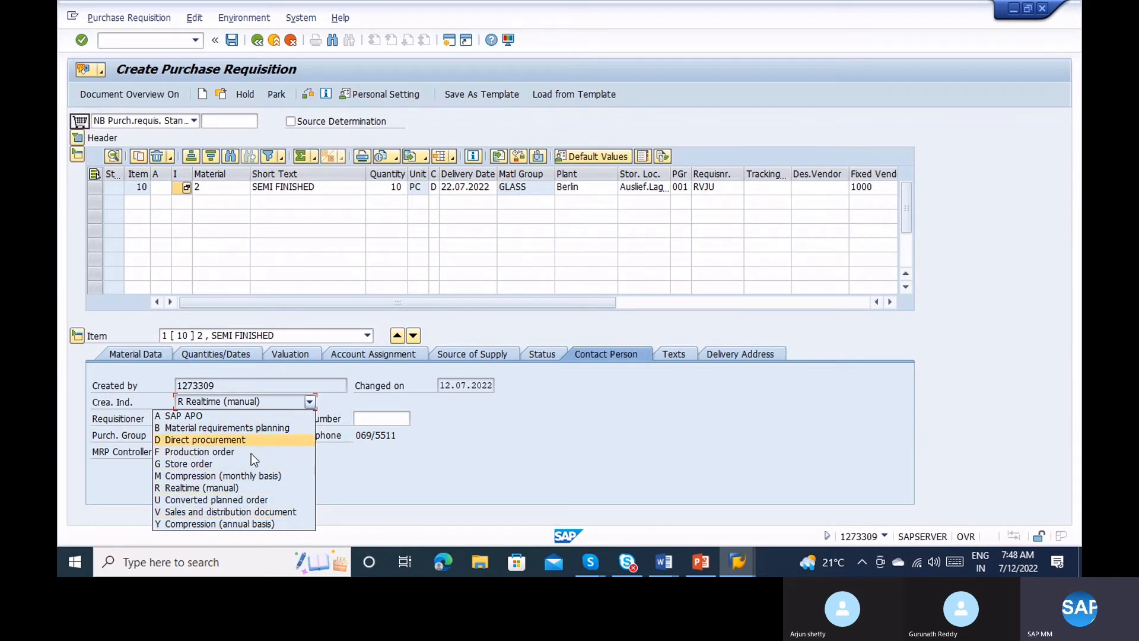
pyautogui.click(363, 469)
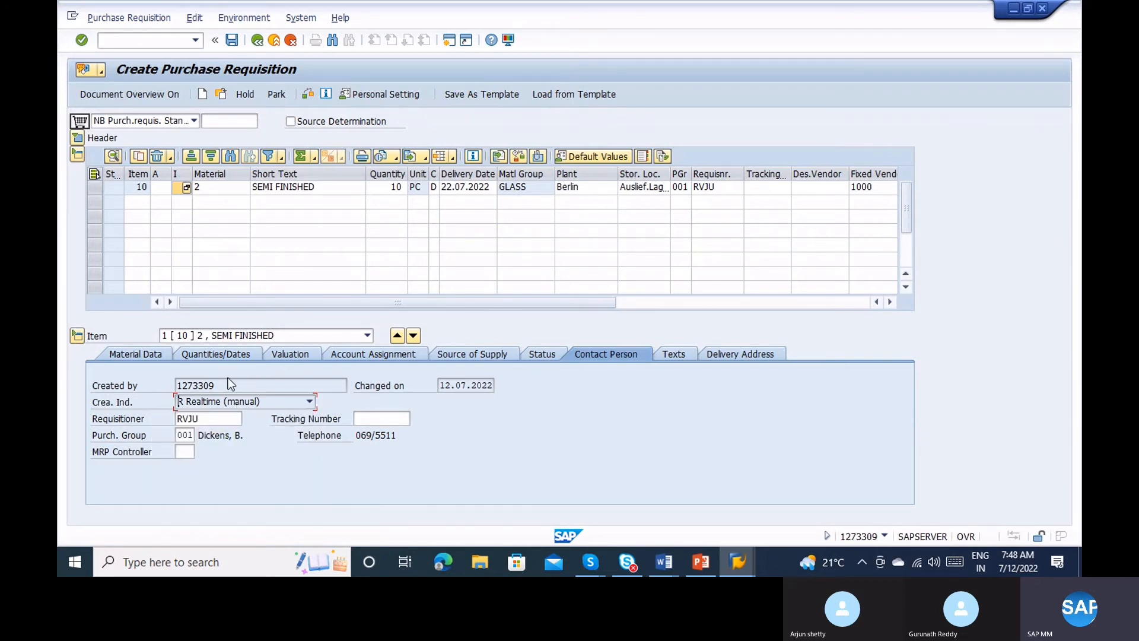
pyautogui.click(240, 402)
pyautogui.click(237, 405)
# Check requisitioner, purchasing group 001, MRP controller and tracking number, then enable Source Determination.
pyautogui.click(215, 419)
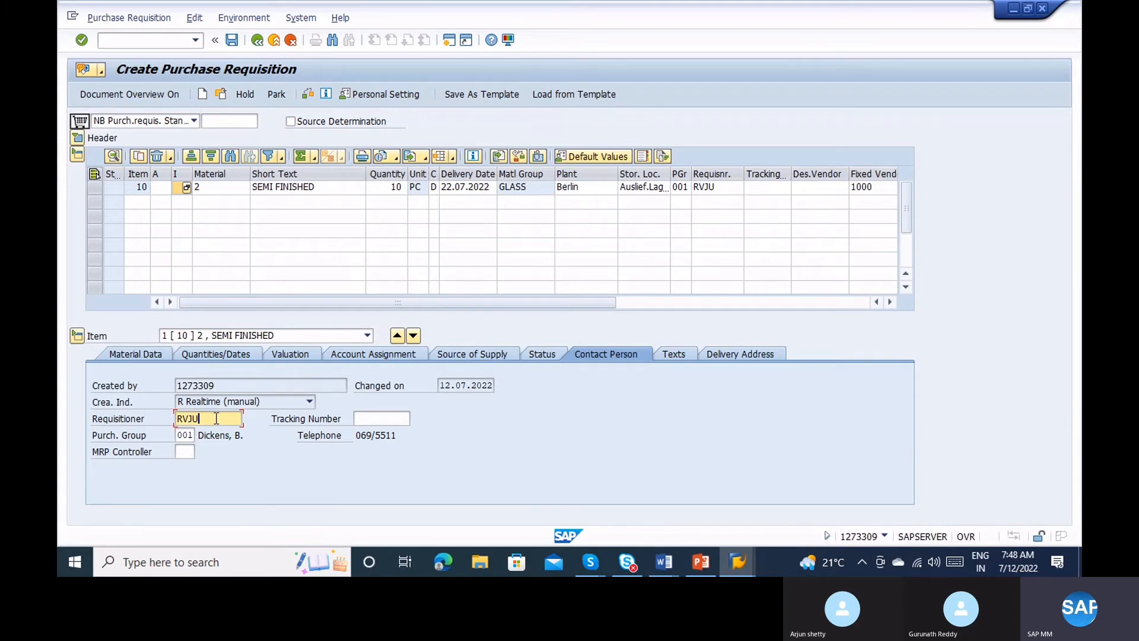
pyautogui.click(194, 436)
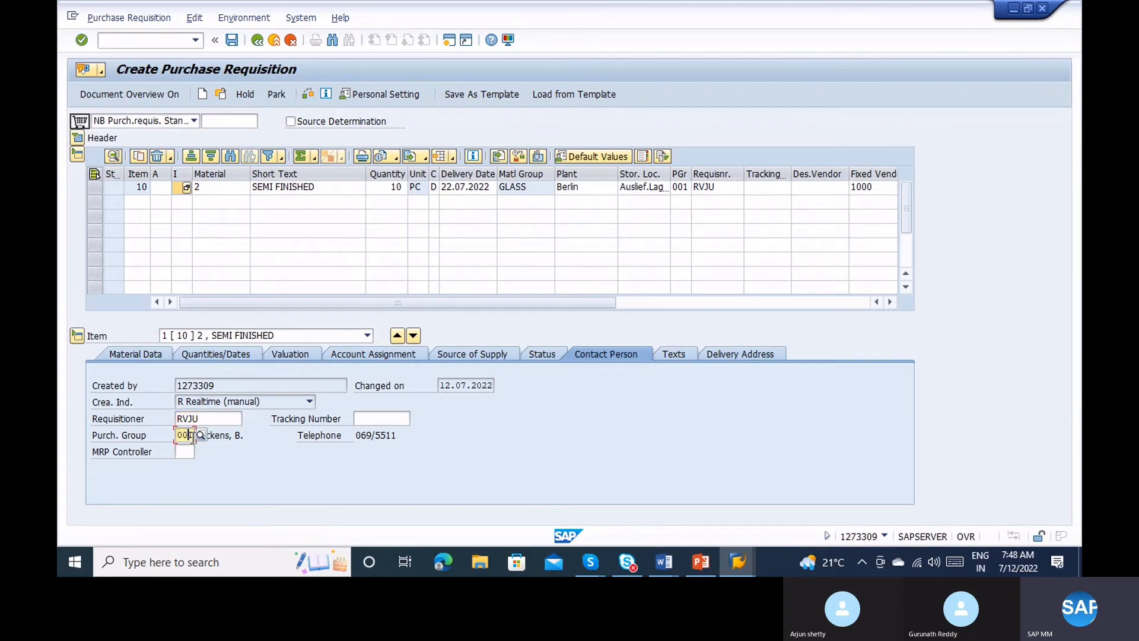
pyautogui.click(185, 453)
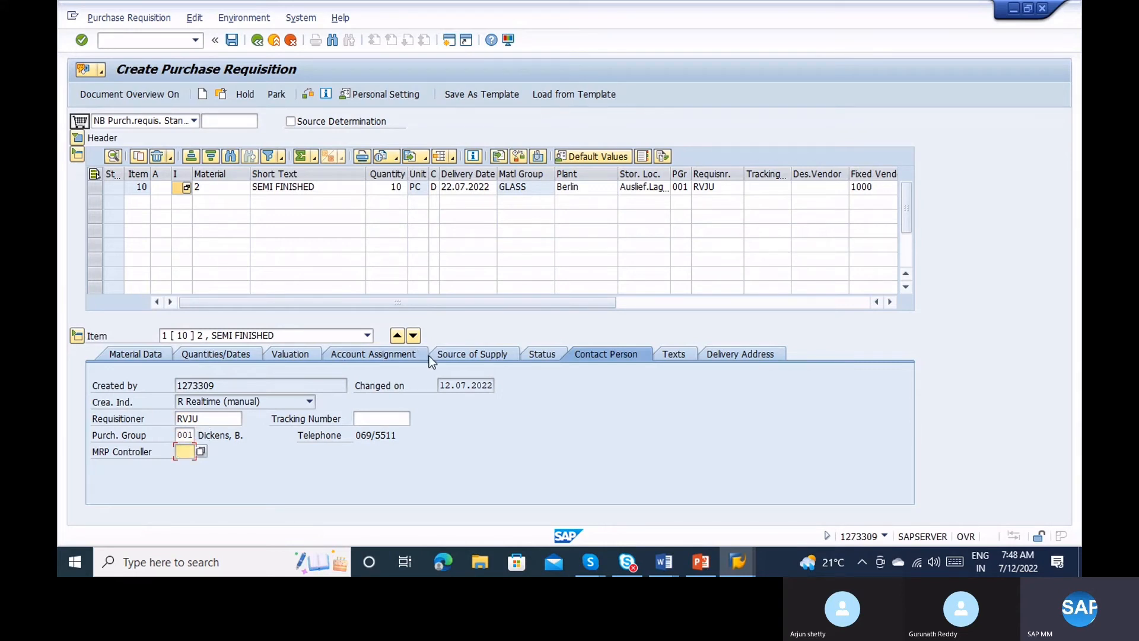
pyautogui.click(363, 417)
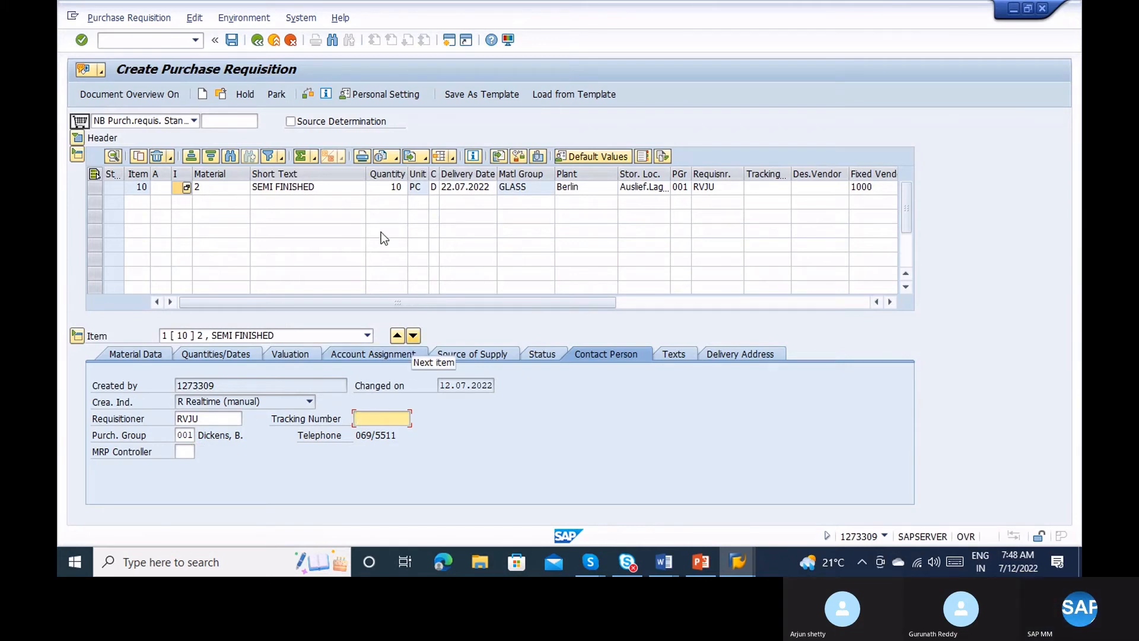
pyautogui.click(290, 123)
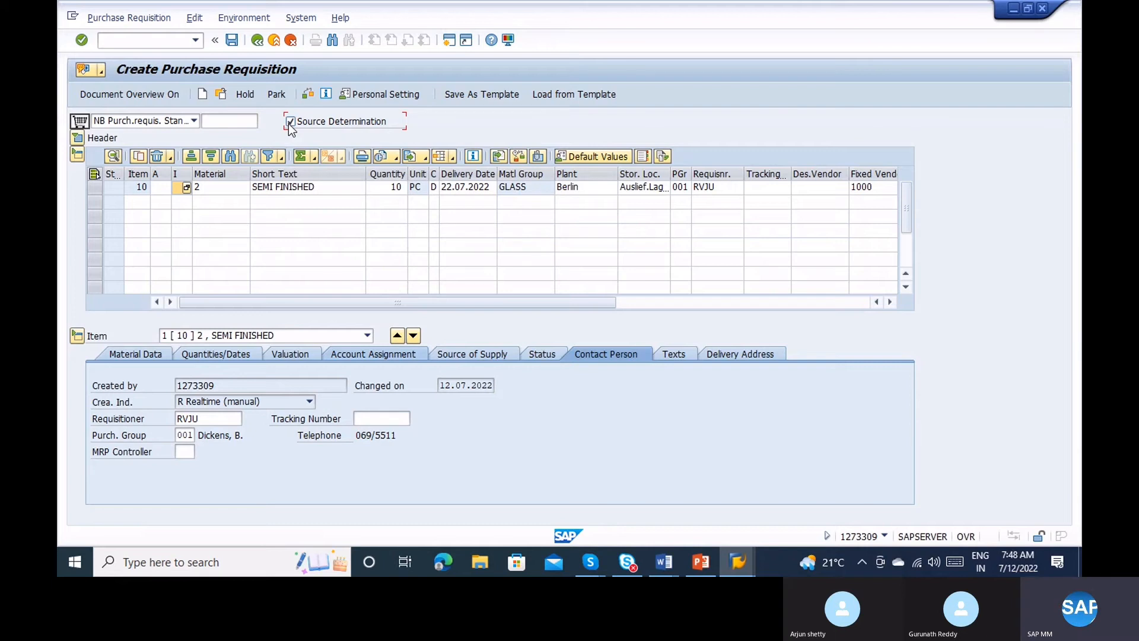
# Read the Performance Assistant help on Automatic Source Determination, then close it.
pyautogui.press('Return')
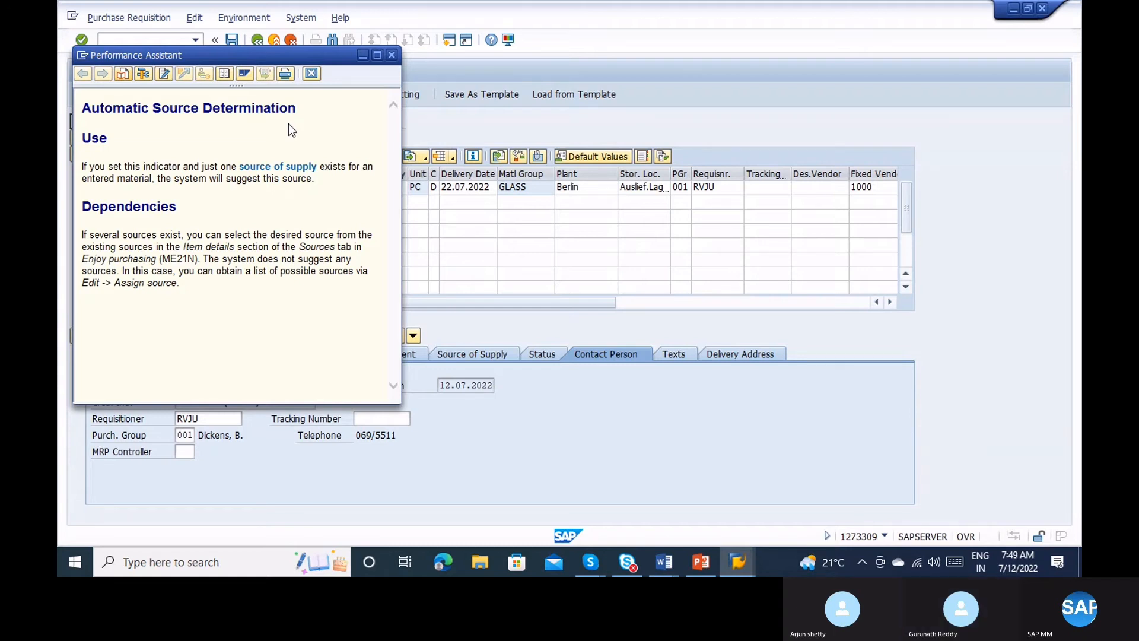
pyautogui.click(390, 56)
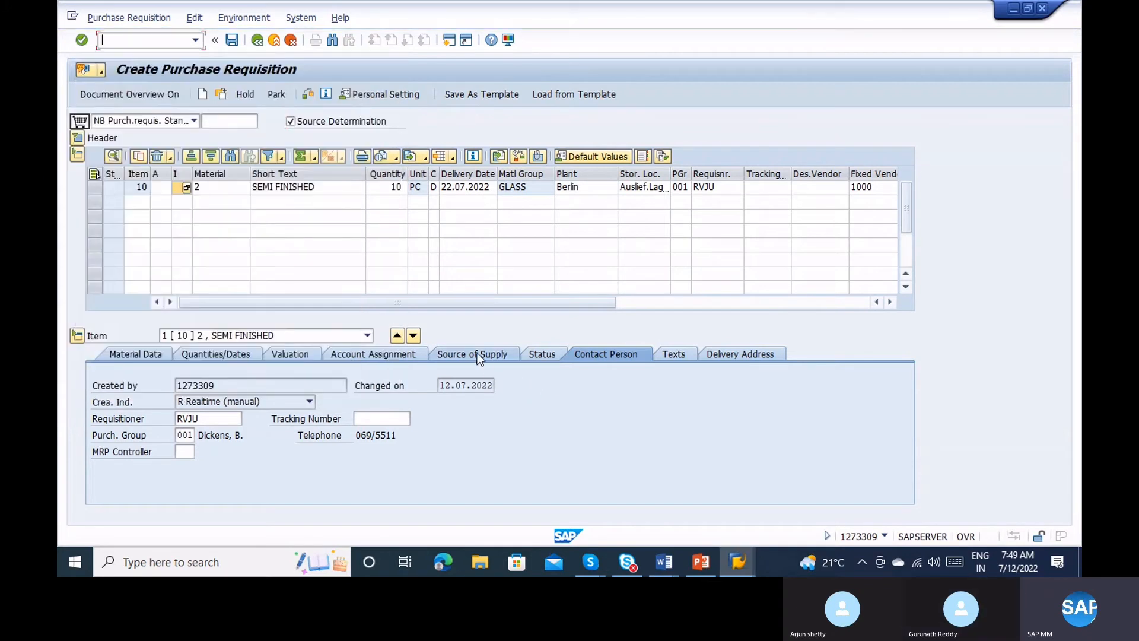
# Confirm fixed vendor C.E.B. BERLIN on the Source of Supply tab and save the requisition.
pyautogui.click(477, 353)
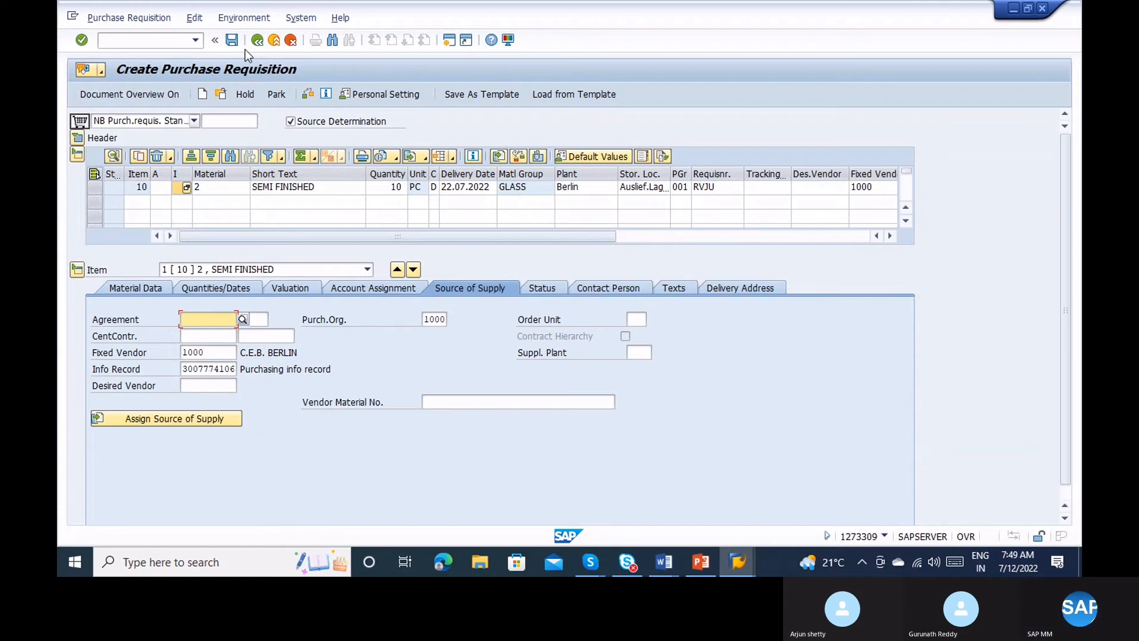
pyautogui.click(220, 351)
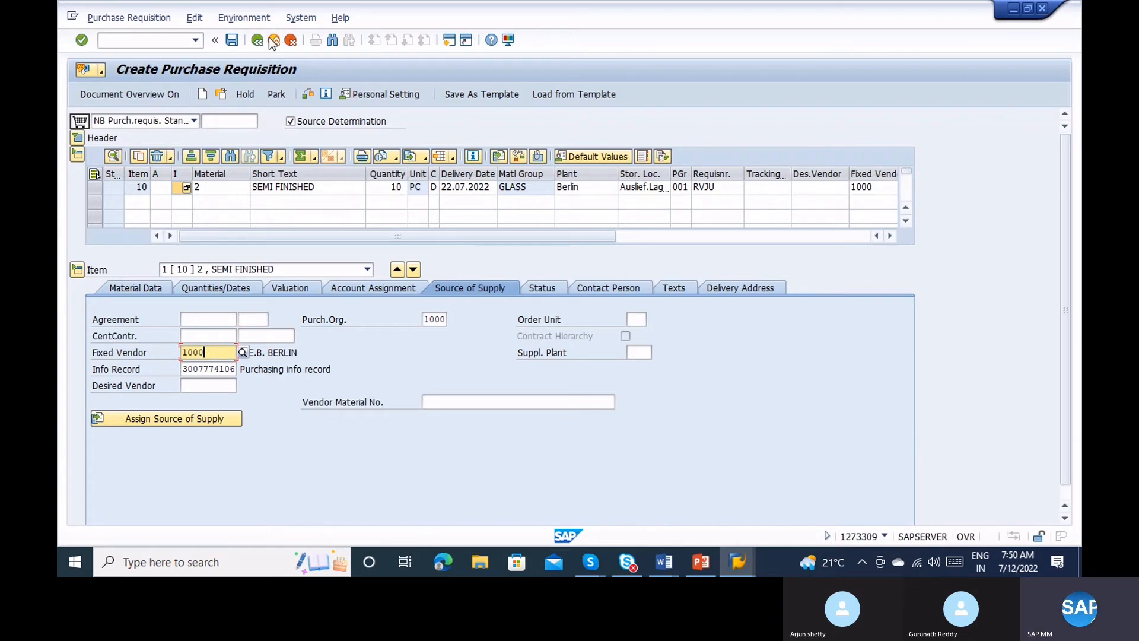
pyautogui.click(234, 43)
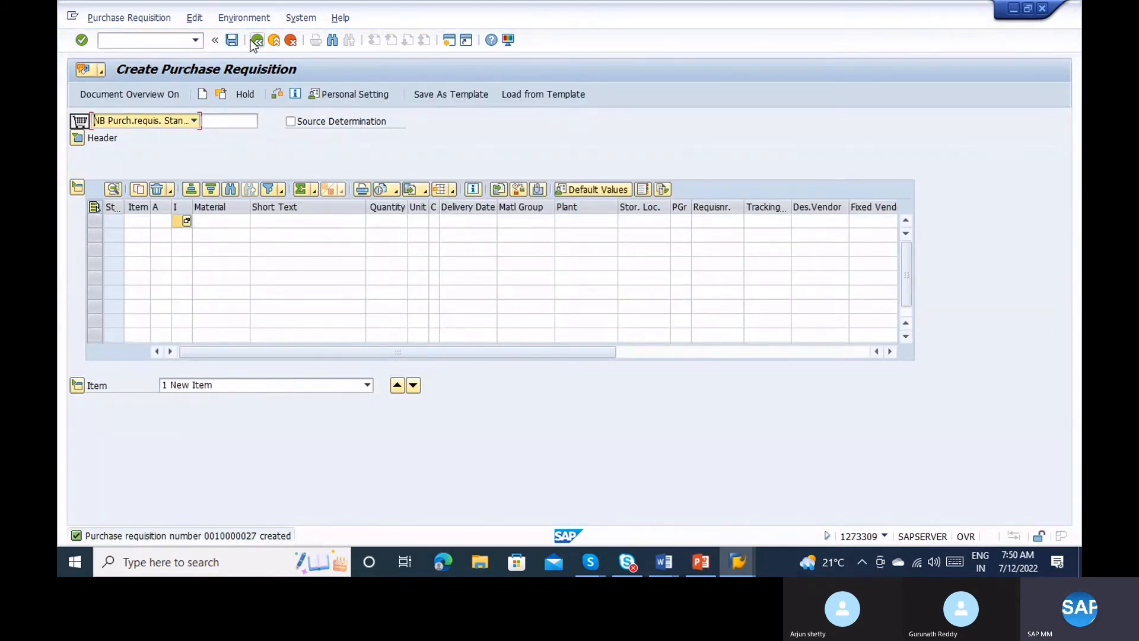
pyautogui.click(178, 39)
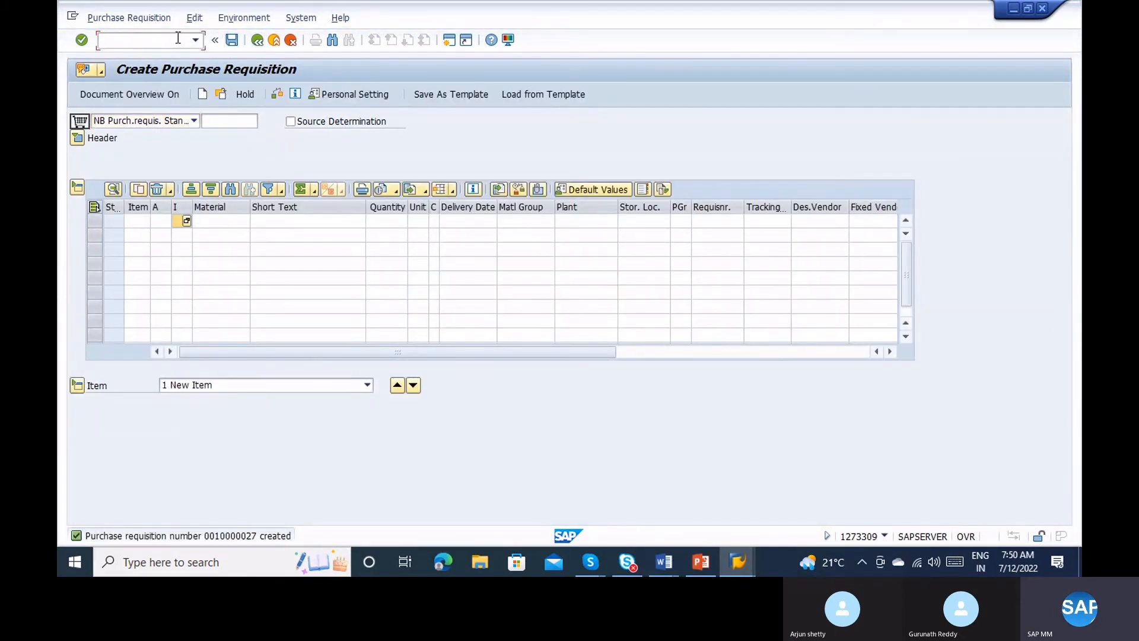
pyautogui.click(226, 98)
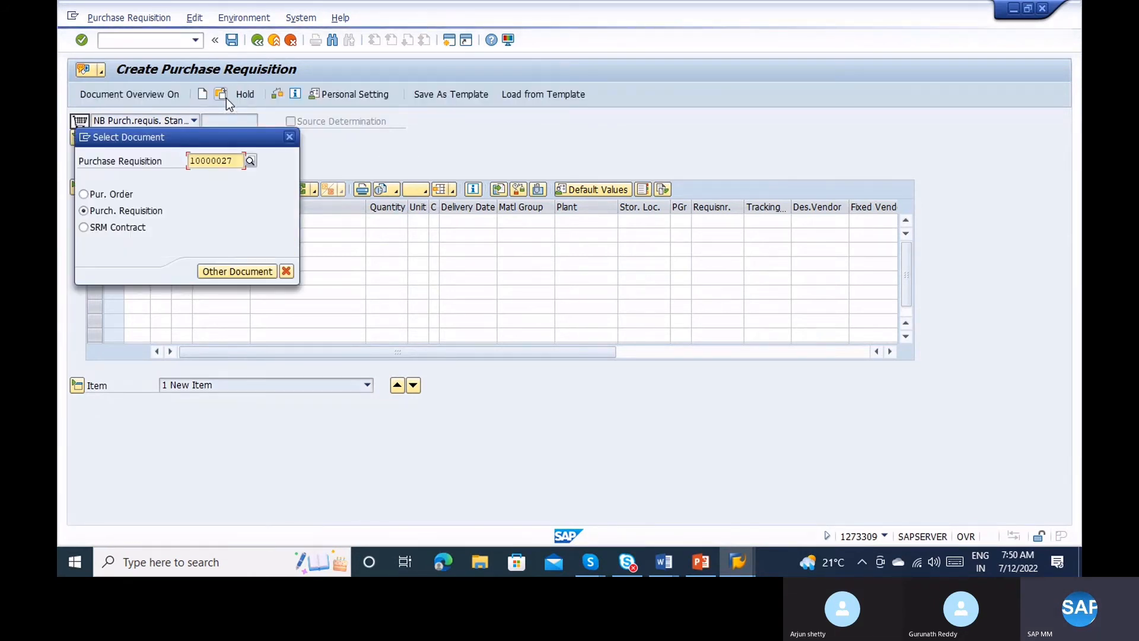
pyautogui.press('Return')
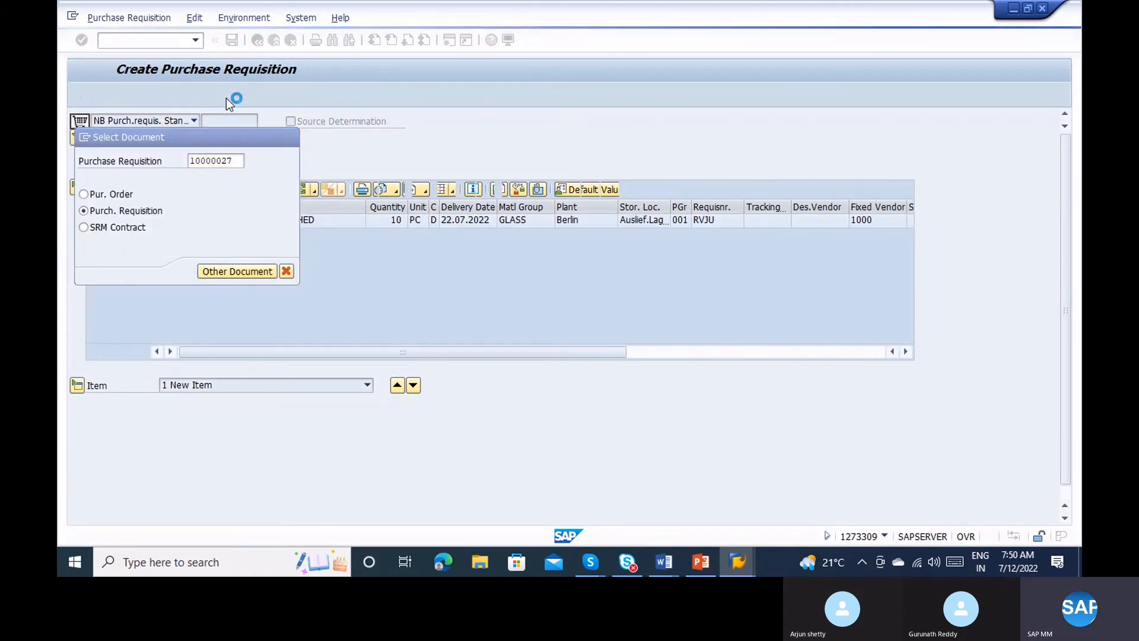
pyautogui.click(144, 42)
pyautogui.write('/ome13')
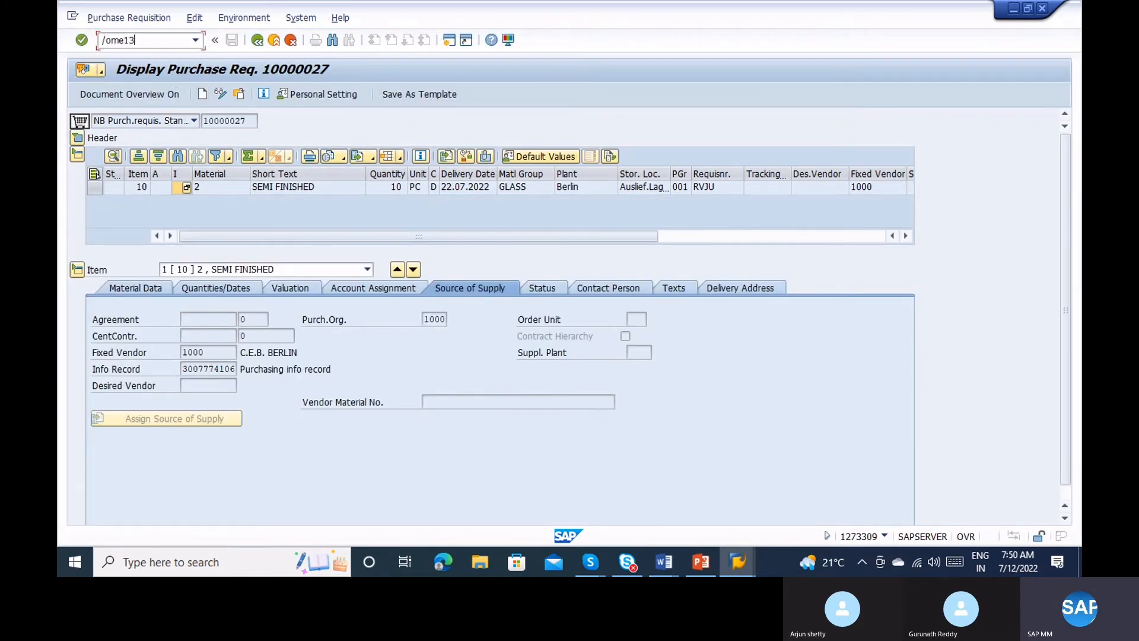
pyautogui.press('Return')
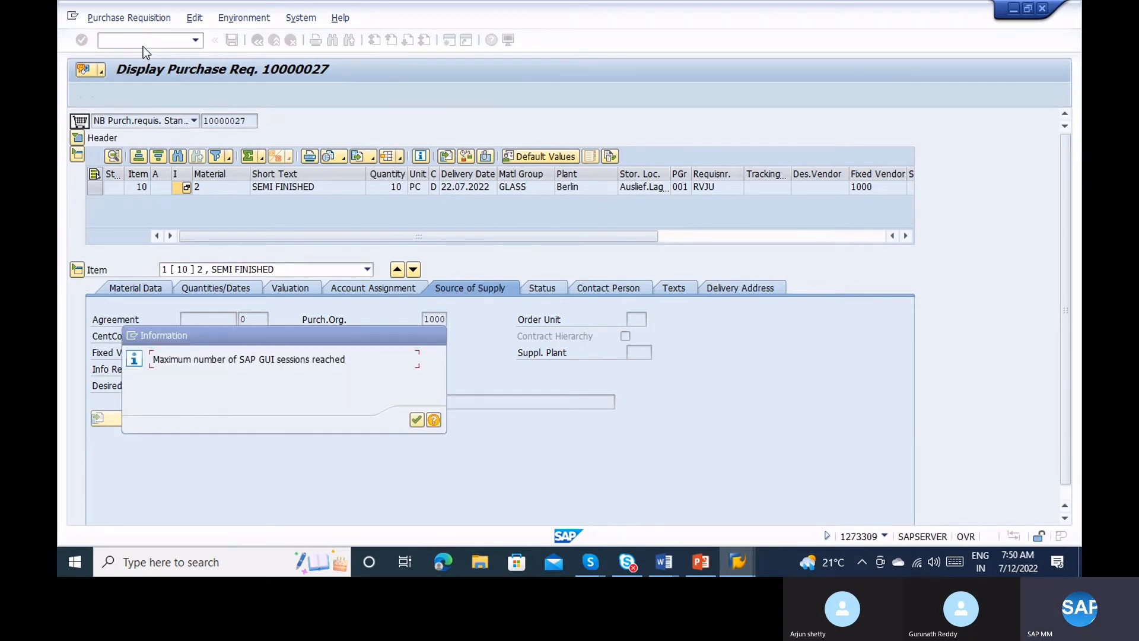
pyautogui.press('Return')
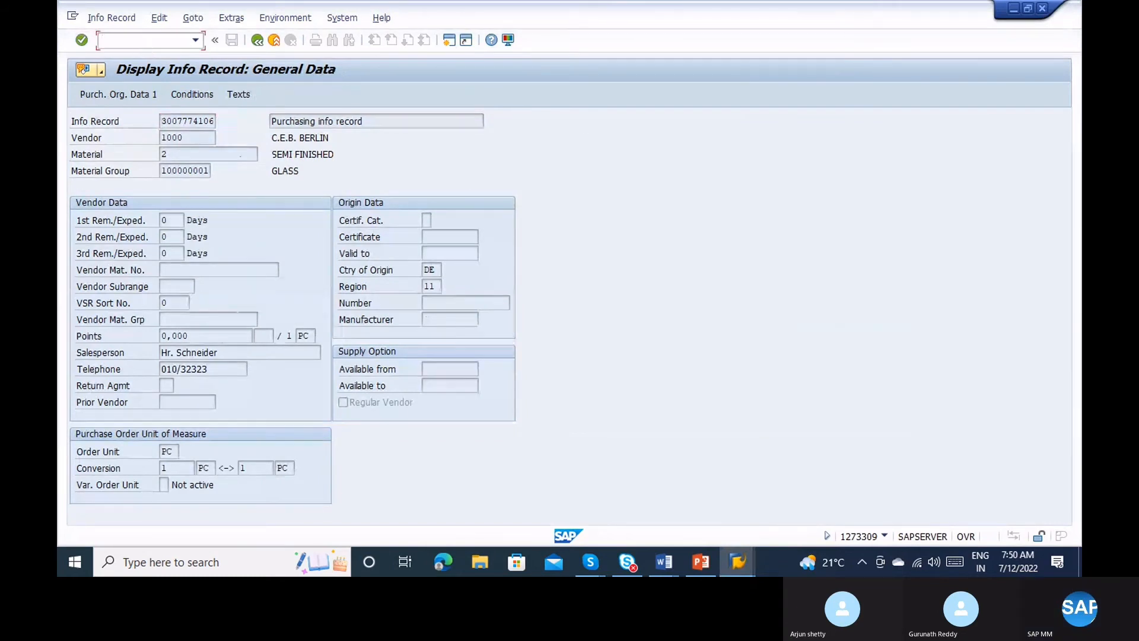
pyautogui.write('/nmm03')
pyautogui.press('Return')
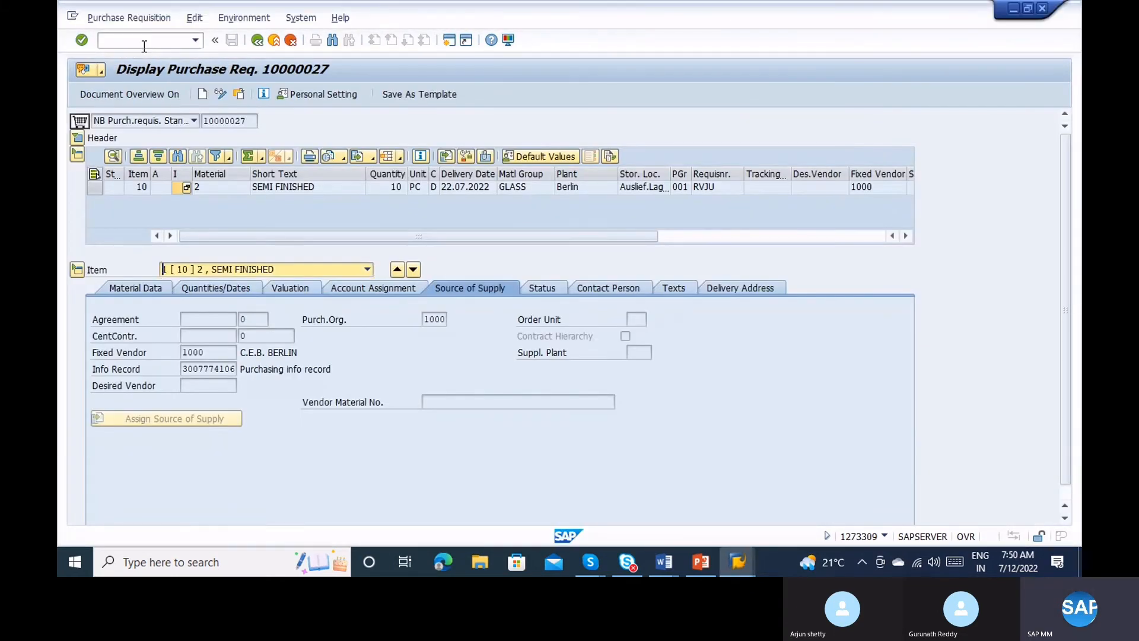
# Display material 2's Purchasing view for plant 1100.
pyautogui.press('Return')
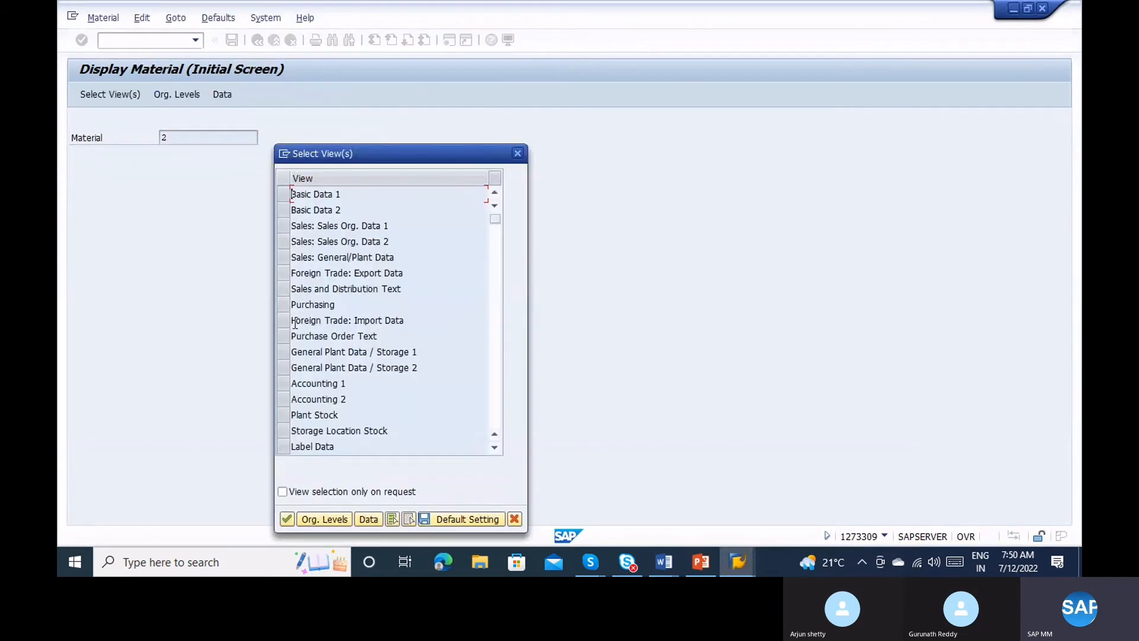
pyautogui.click(283, 304)
pyautogui.press('Return')
pyautogui.write('1100')
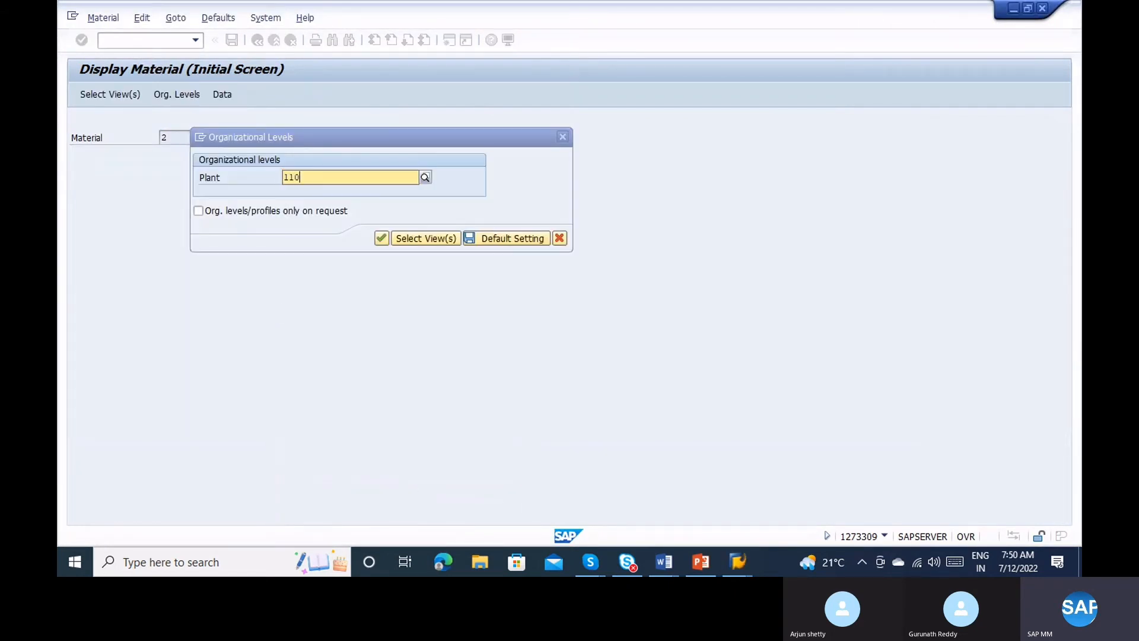
pyautogui.press('Return')
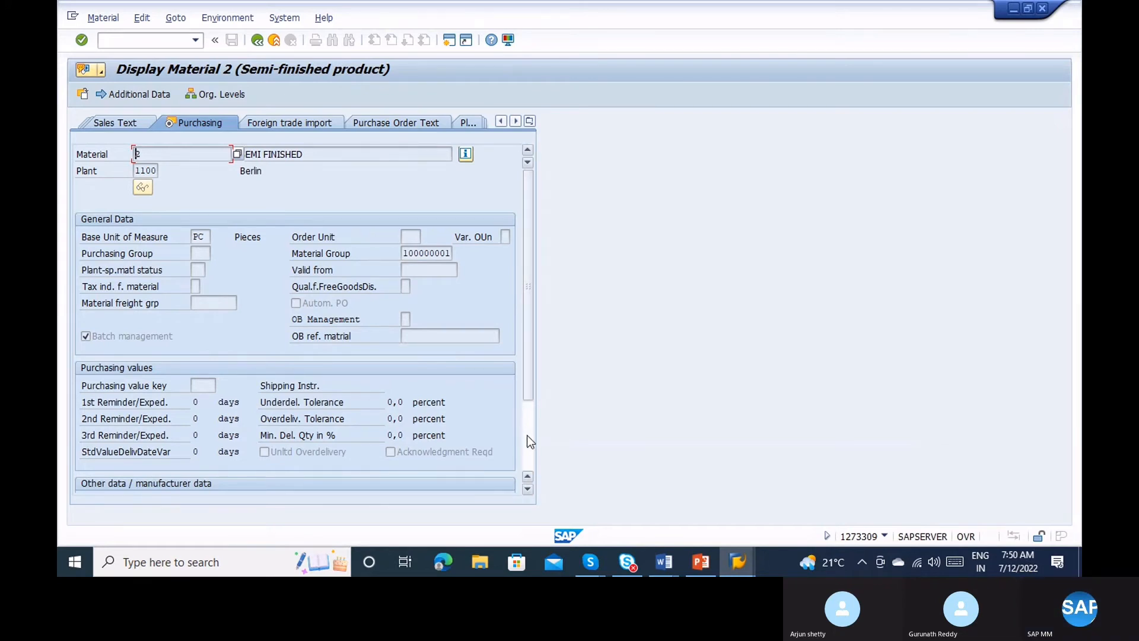
# Inspect the Autom. PO field, which is off, then start MM02 for material 2.
pyautogui.rightClick(307, 298)
pyautogui.click(157, 83)
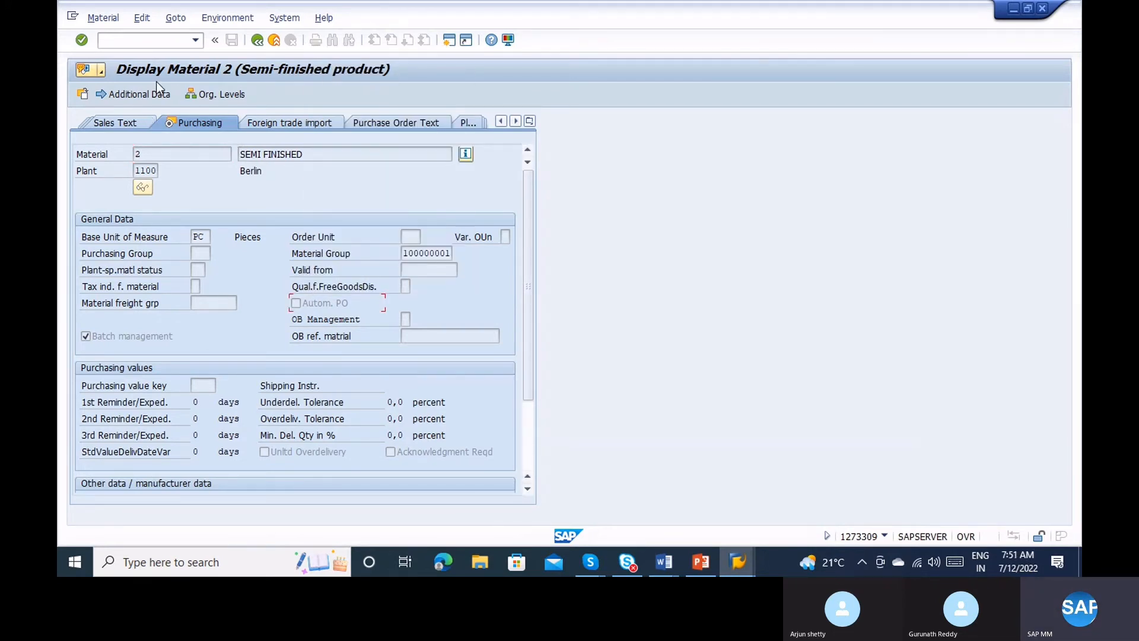
pyautogui.click(128, 40)
pyautogui.write('/nmm0')
pyautogui.press('Return')
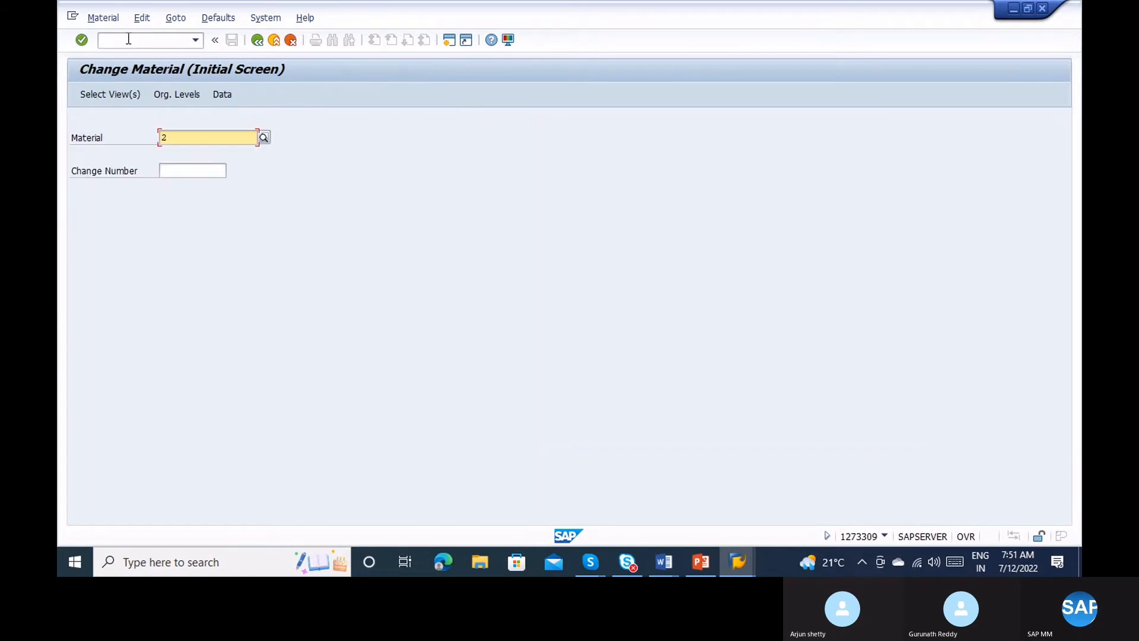
# Tick Autom. PO in material 2's Purchasing view for plant 1100, then enter /nxk02.
pyautogui.press('Return')
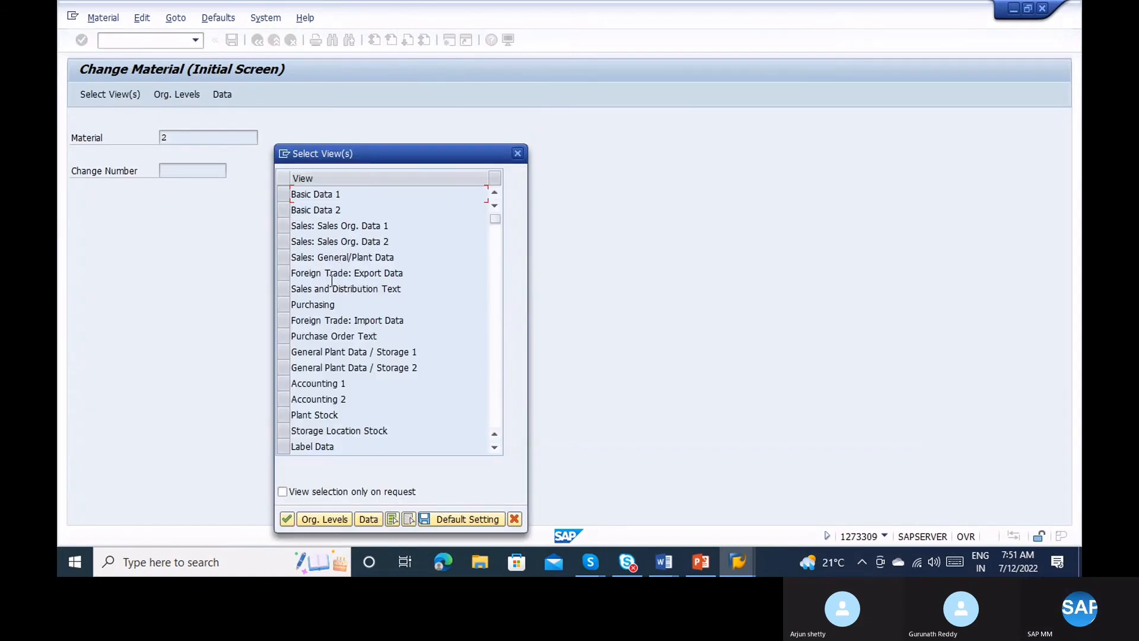
pyautogui.click(283, 305)
pyautogui.press('Return')
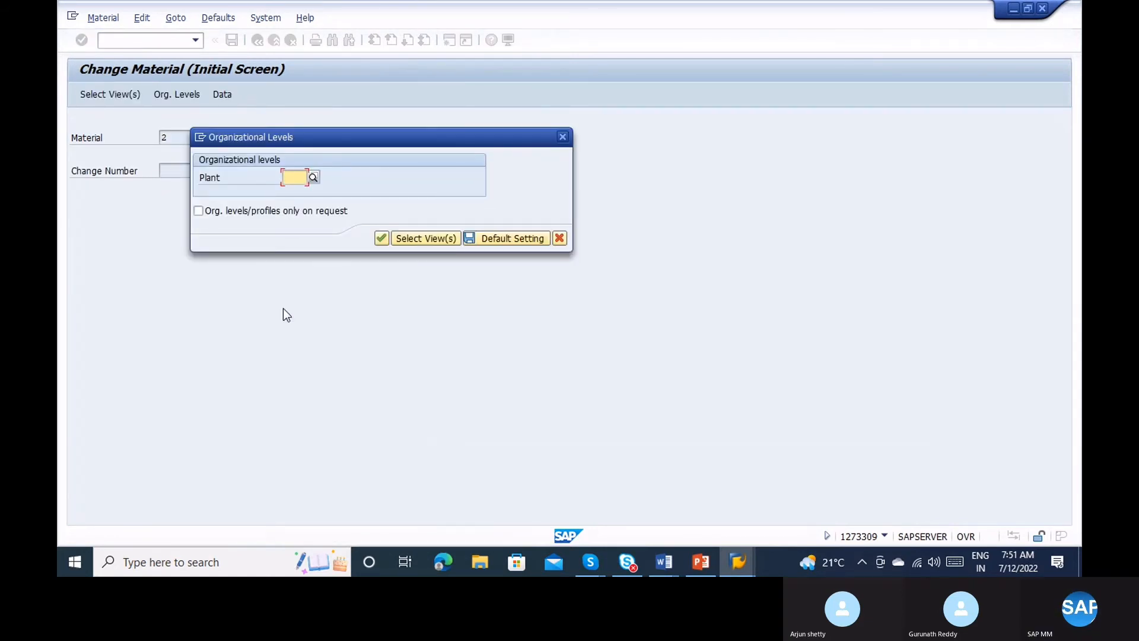
pyautogui.write('1100')
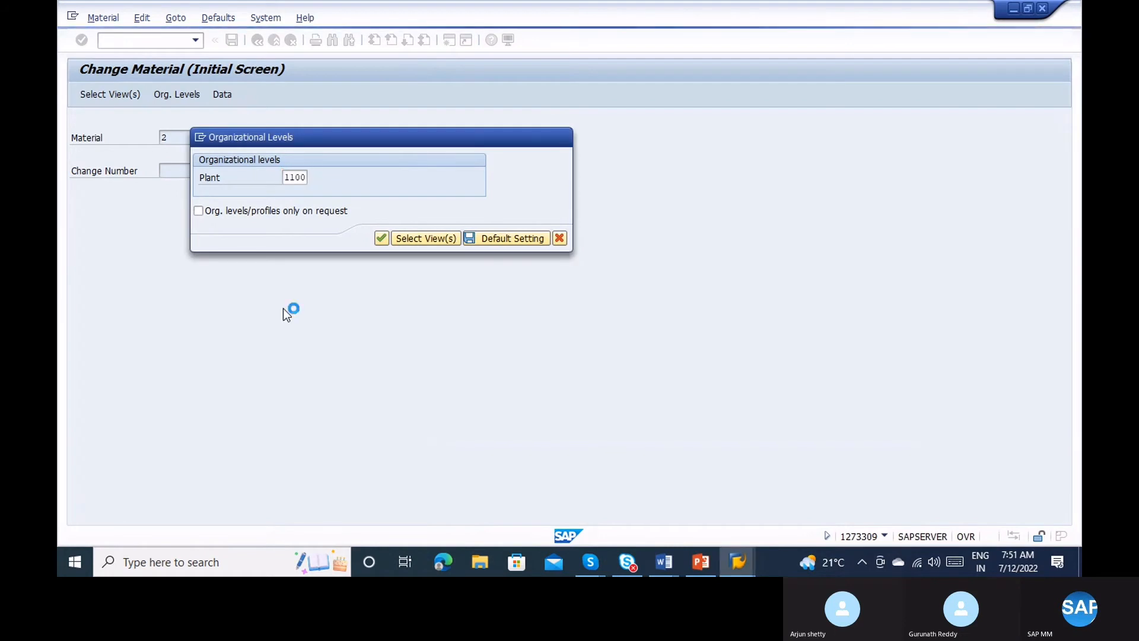
pyautogui.press('Return')
pyautogui.click(296, 303)
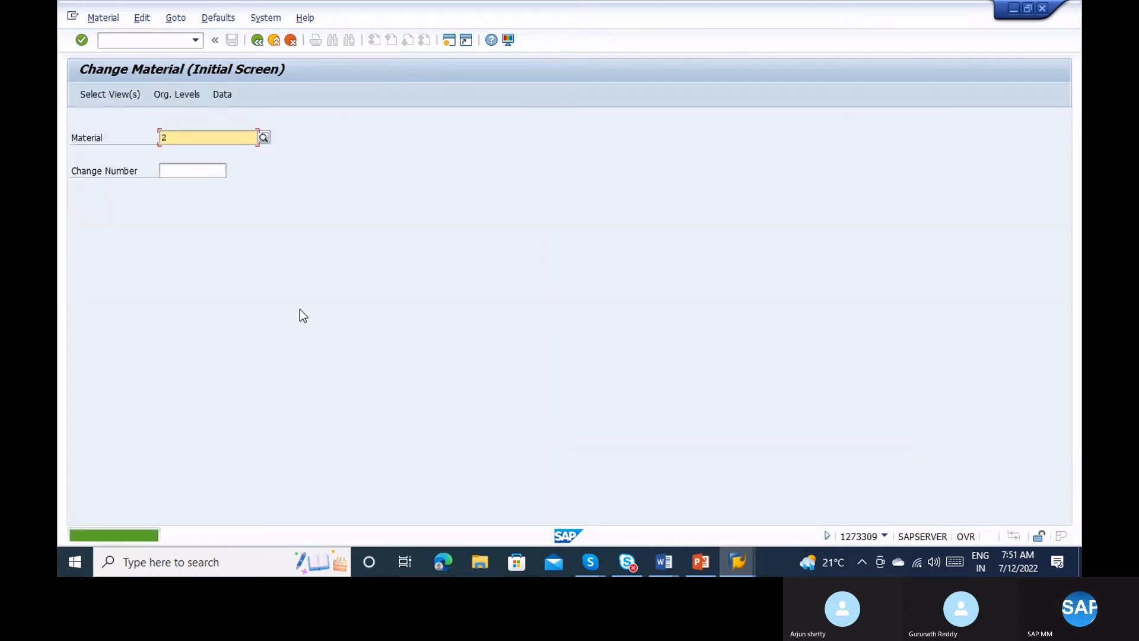
pyautogui.click(129, 42)
pyautogui.write('/nxk02')
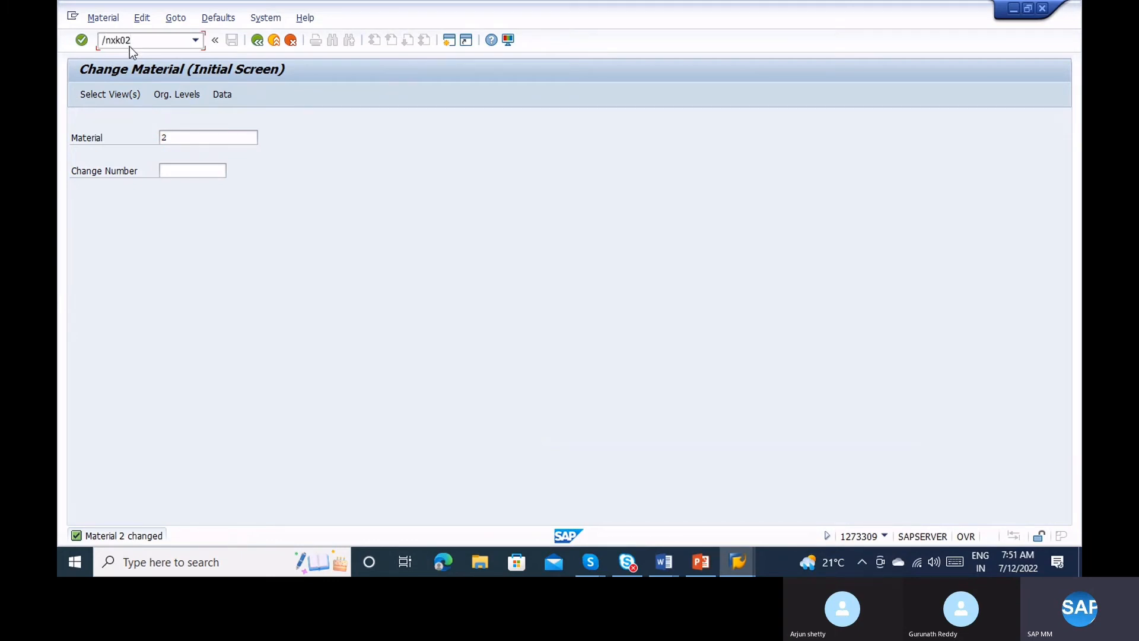
# Open XK02 purchasing data for vendor 1000 C.E.B. BERLIN in purchasing organization 1000.
pyautogui.press('Return')
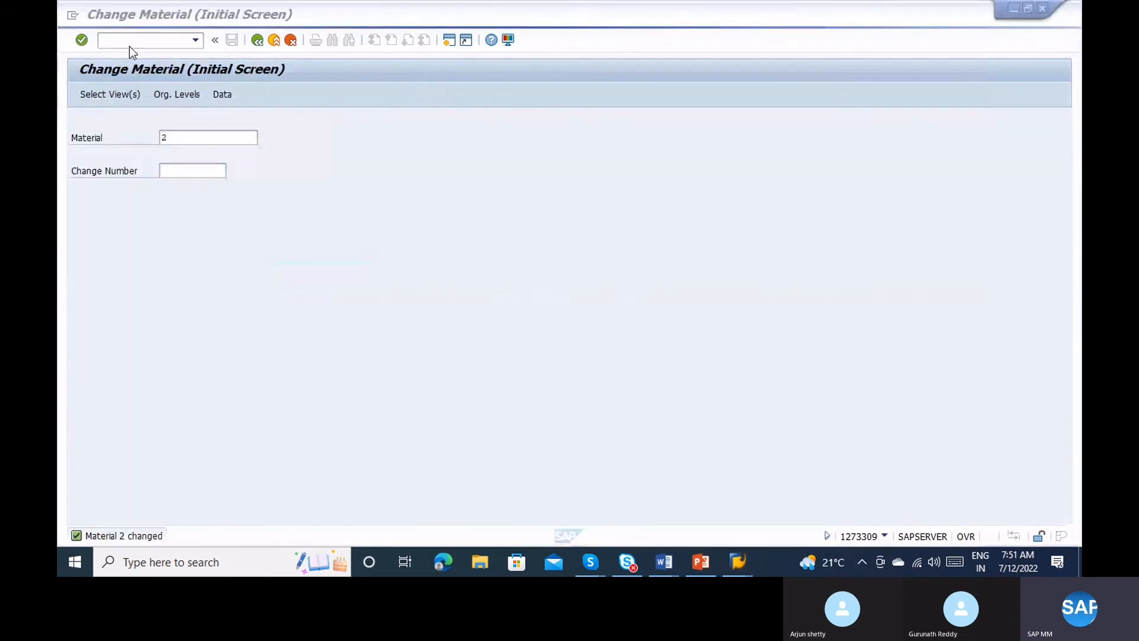
pyautogui.hotkey('alt', 'Tab')
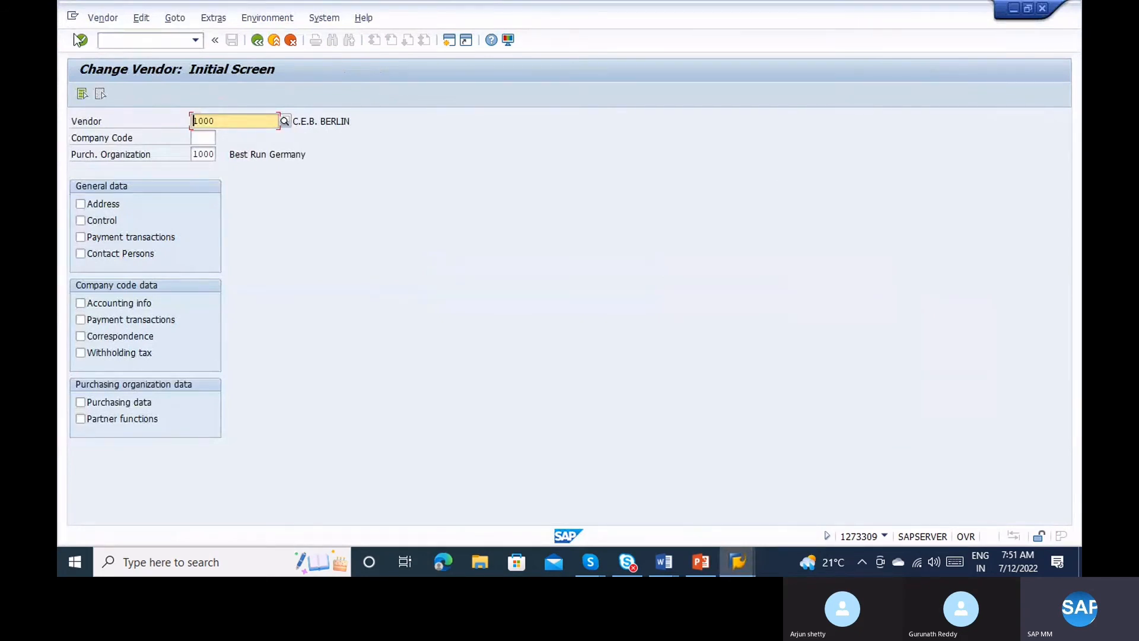
pyautogui.click(99, 408)
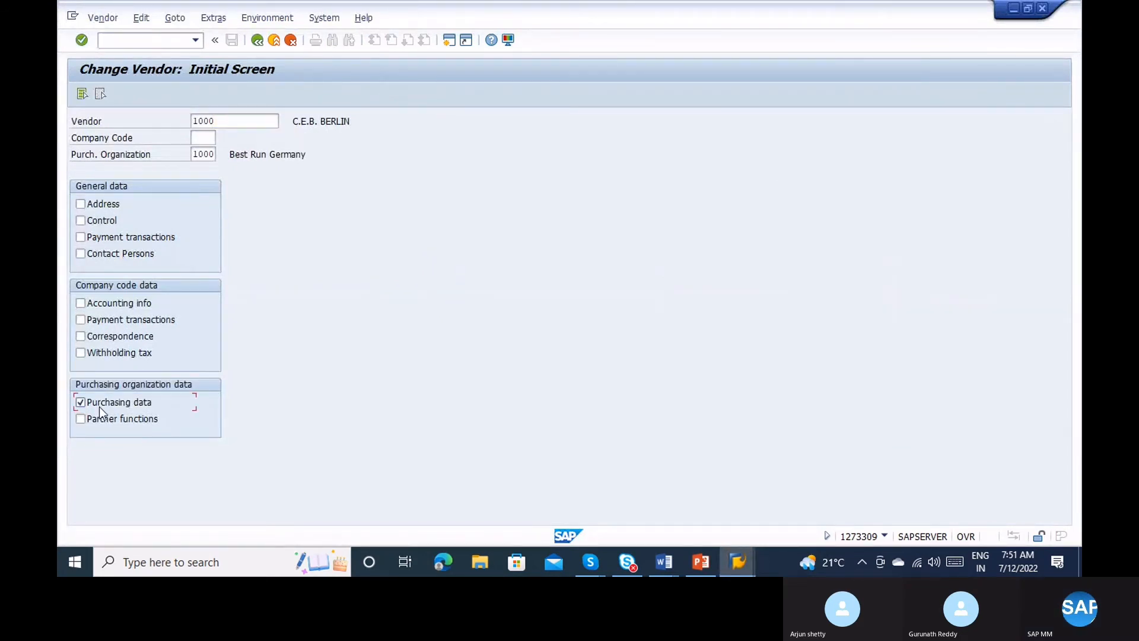
pyautogui.press('Return')
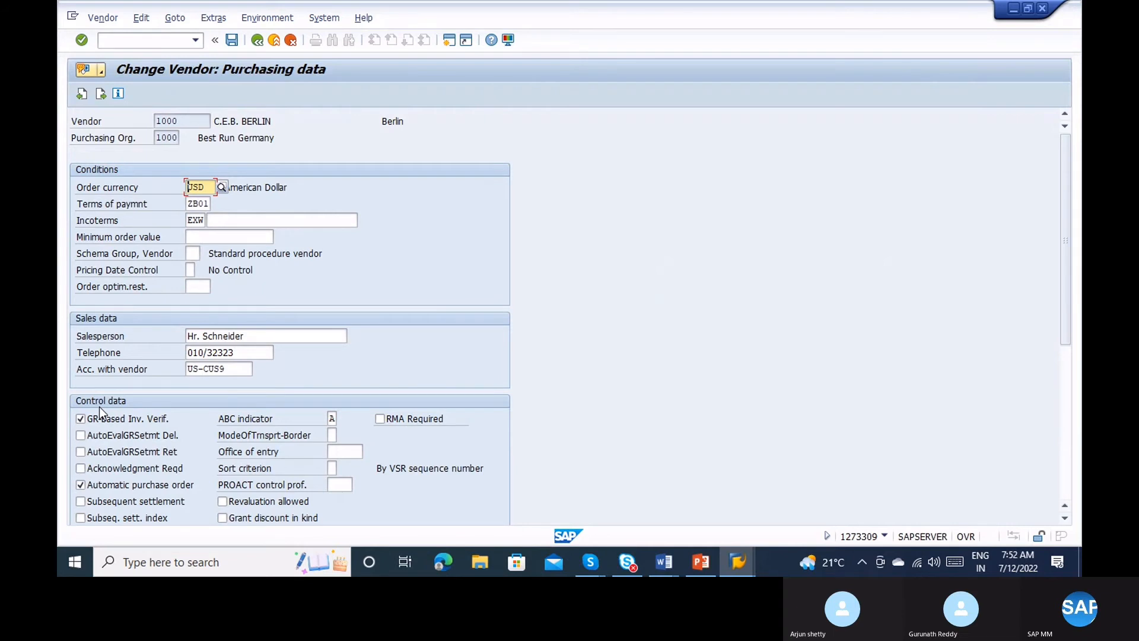
# Exit the vendor data without changes and launch ME59N for automatic PO generation.
pyautogui.click(278, 39)
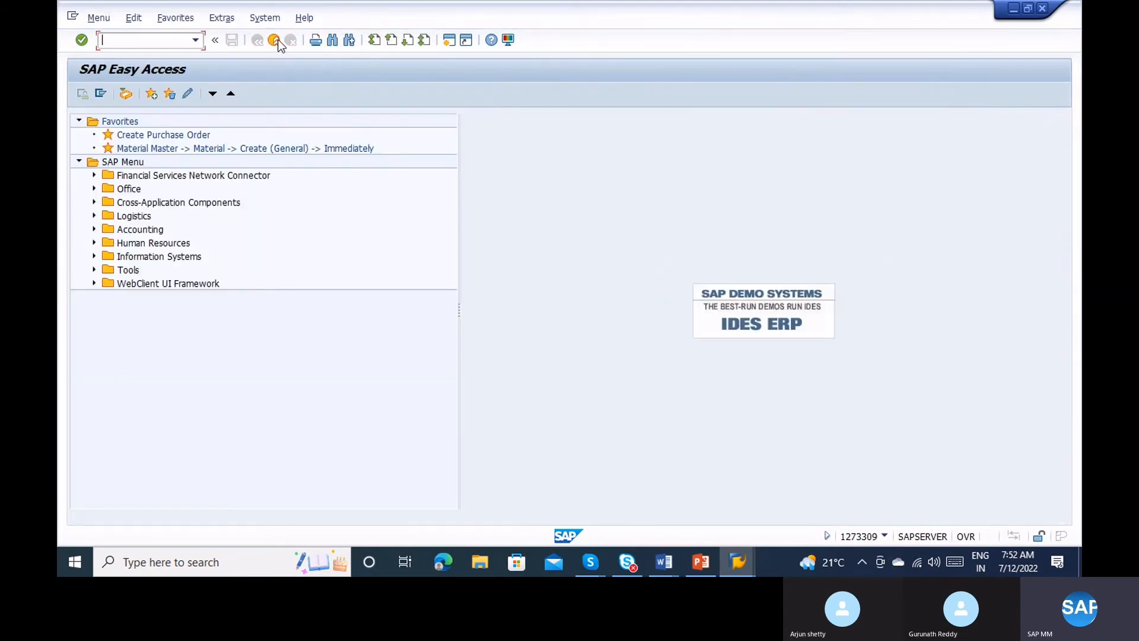
pyautogui.write('me59n')
pyautogui.press('Return')
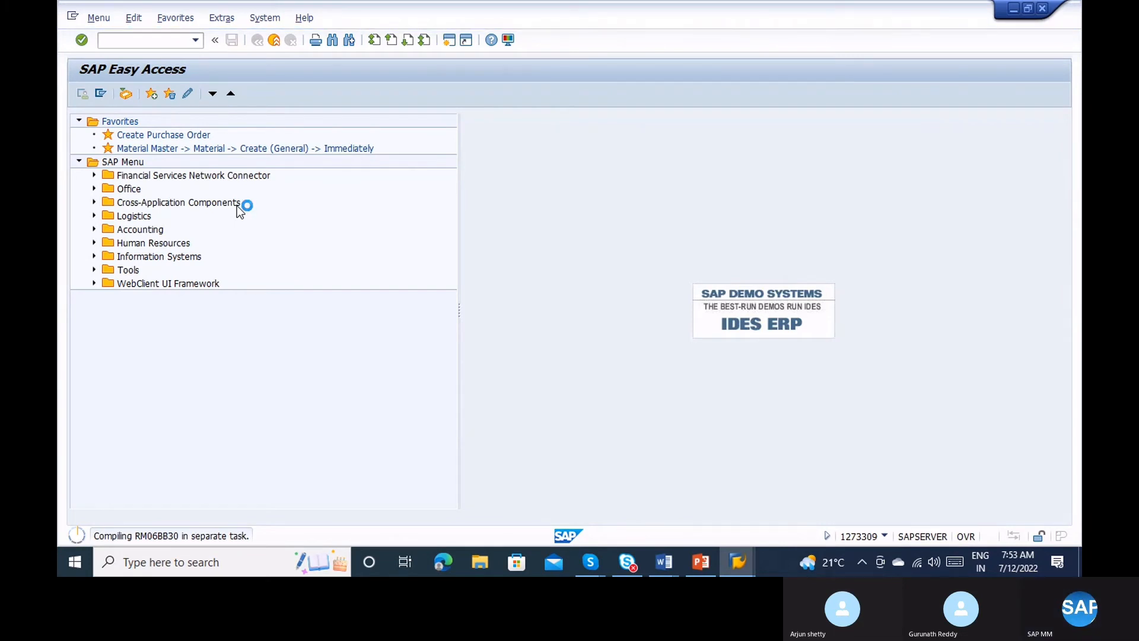
pyautogui.click(666, 562)
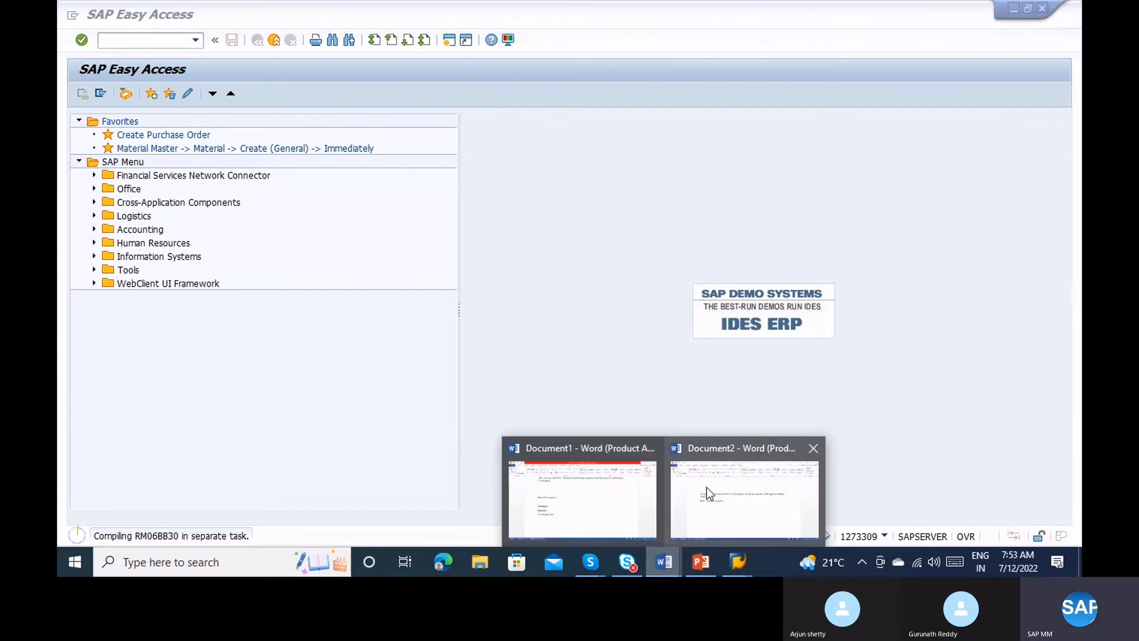
# Add the line 'ME59n - Automatic PO generation' under the ME01 note in Document2.
pyautogui.click(706, 486)
pyautogui.press('Return')
pyautogui.press('Return')
pyautogui.press('Return')
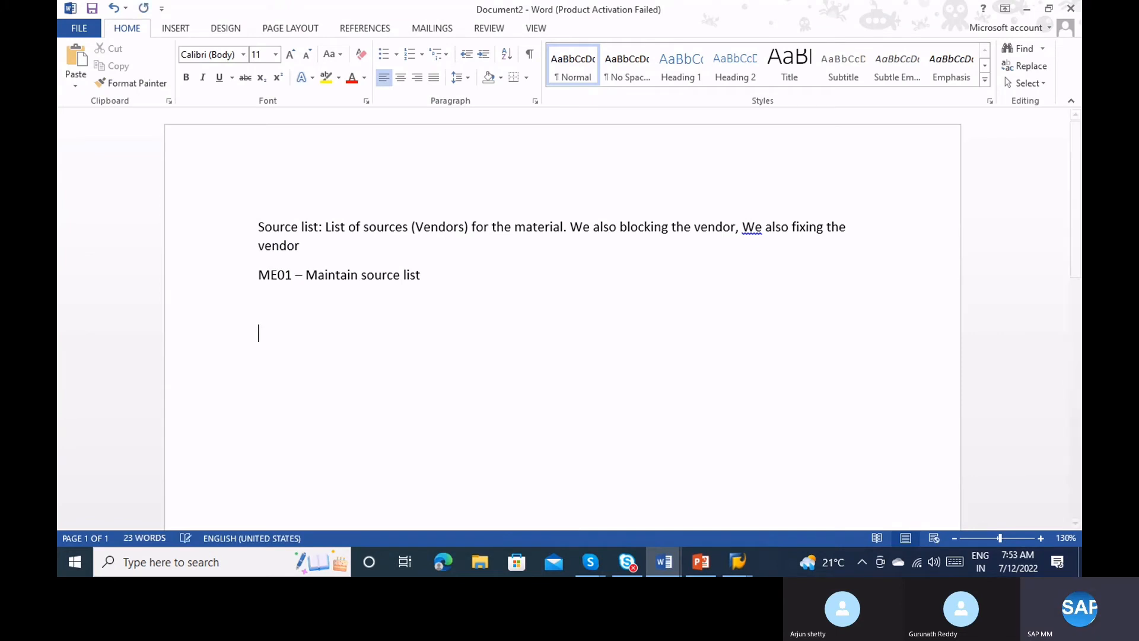
pyautogui.write('ME5')
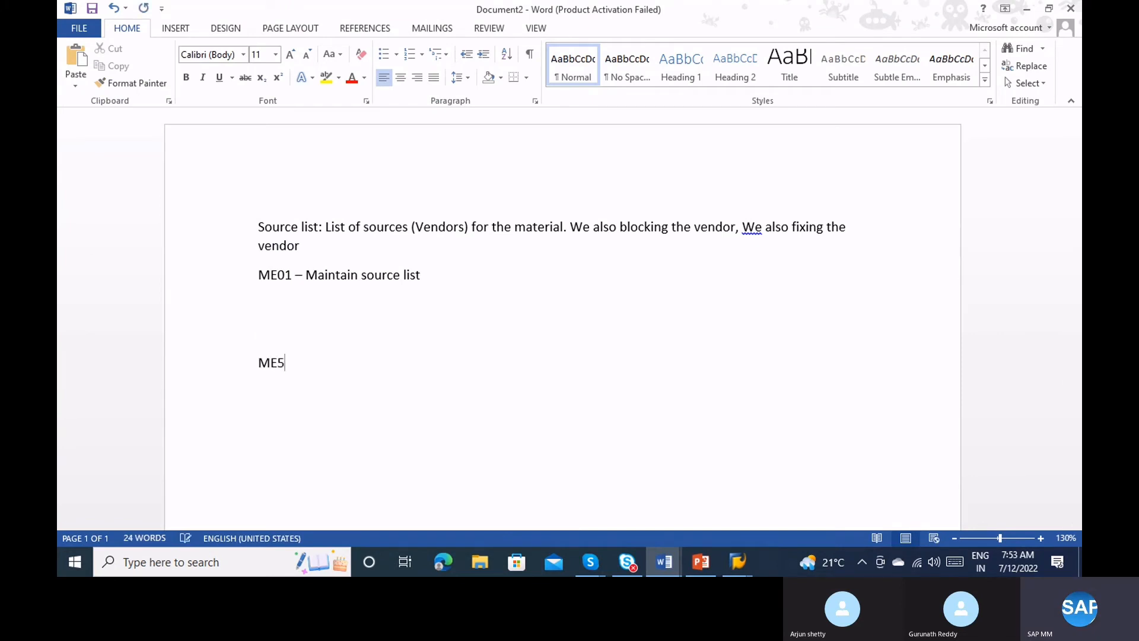
pyautogui.write('9n - ')
pyautogui.write('Automatic ')
pyautogui.write('PO gener')
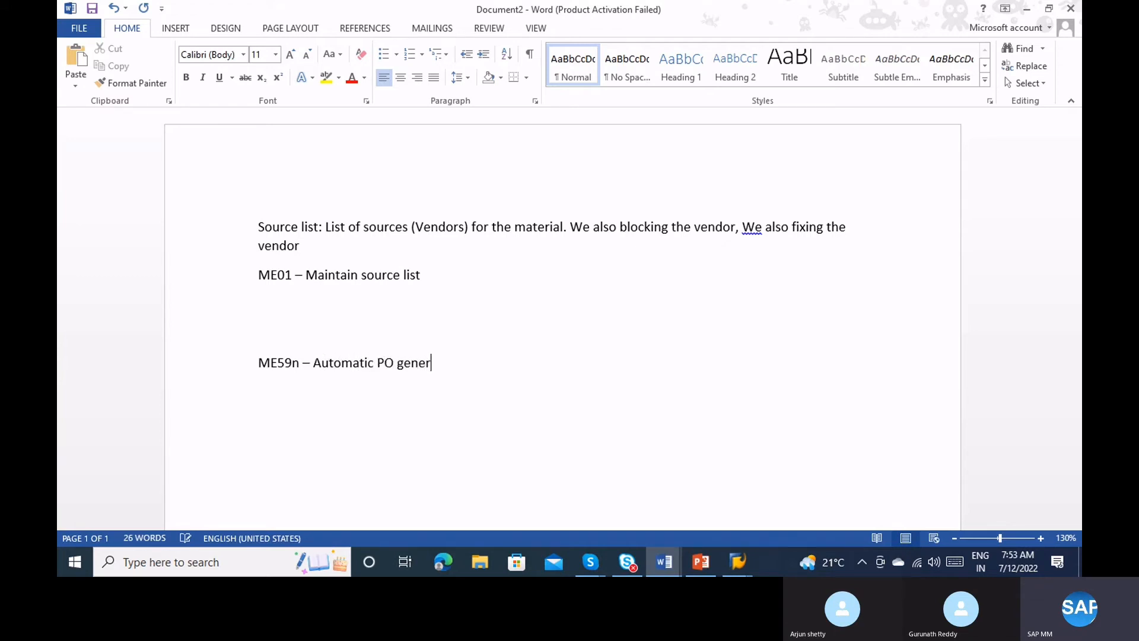
pyautogui.write('ation')
pyautogui.hotkey('alt', 'Tab')
pyautogui.hotkey('alt', 'Tab')
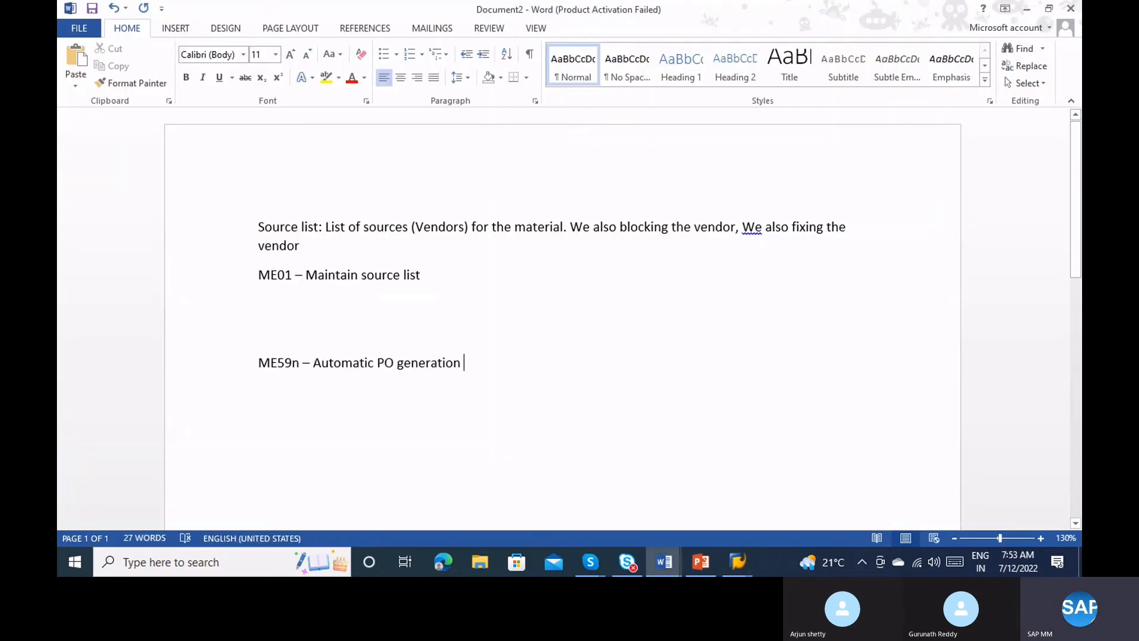
pyautogui.hotkey('ctrl', 's')
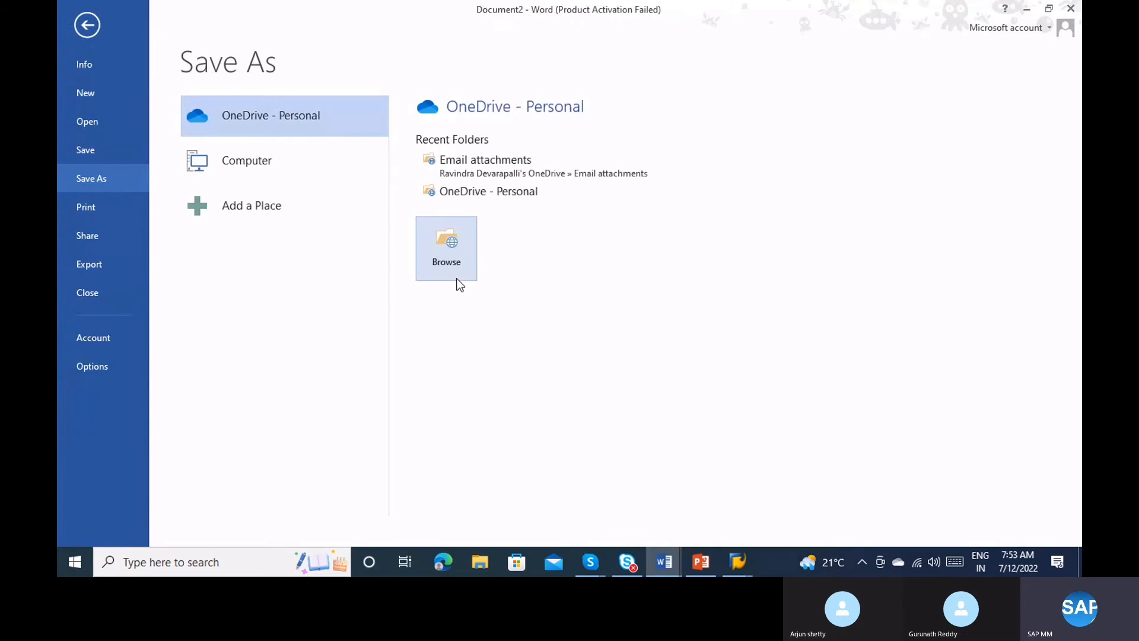
pyautogui.click(82, 19)
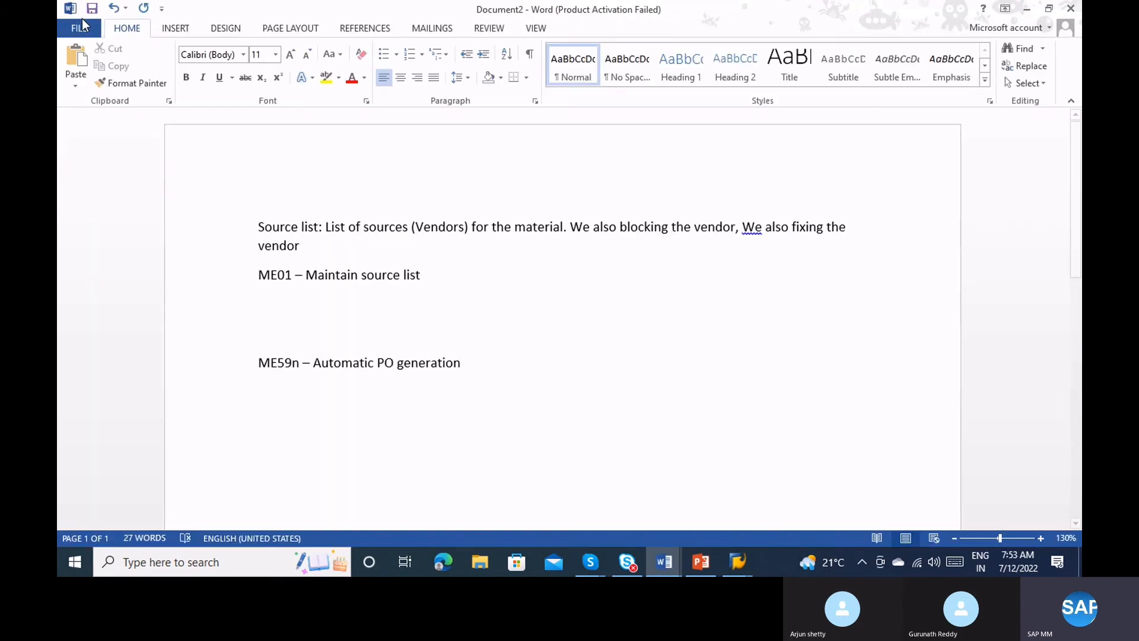
pyautogui.hotkey('alt', 'Tab')
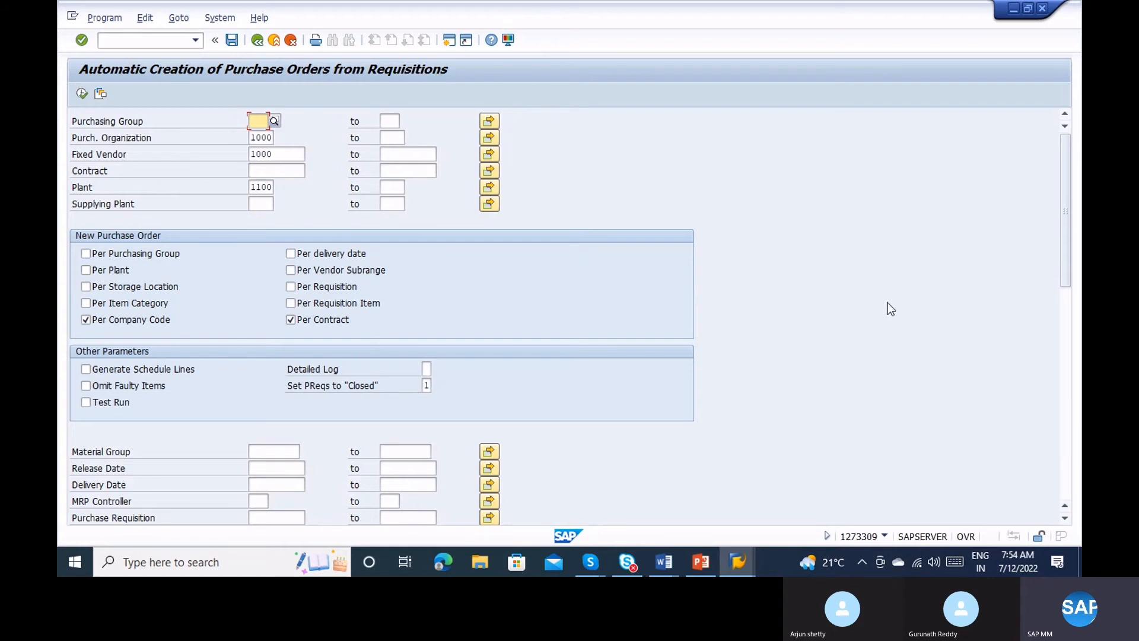
# Copy requisition number 10000027 from the ME53N requisition display.
pyautogui.click(1059, 331)
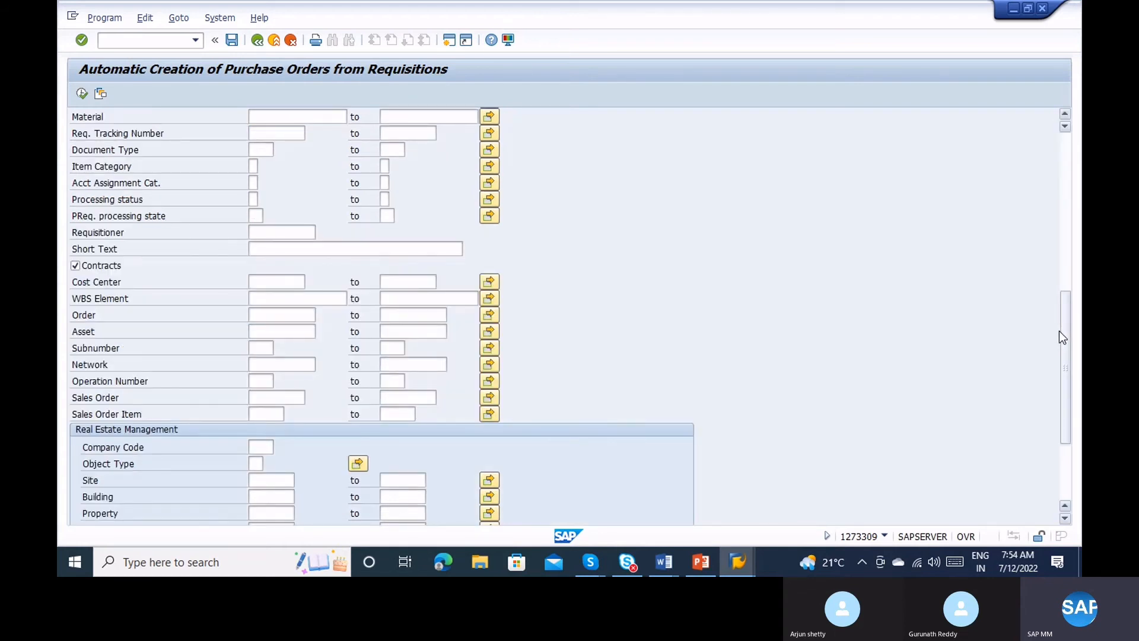
pyautogui.click(1059, 265)
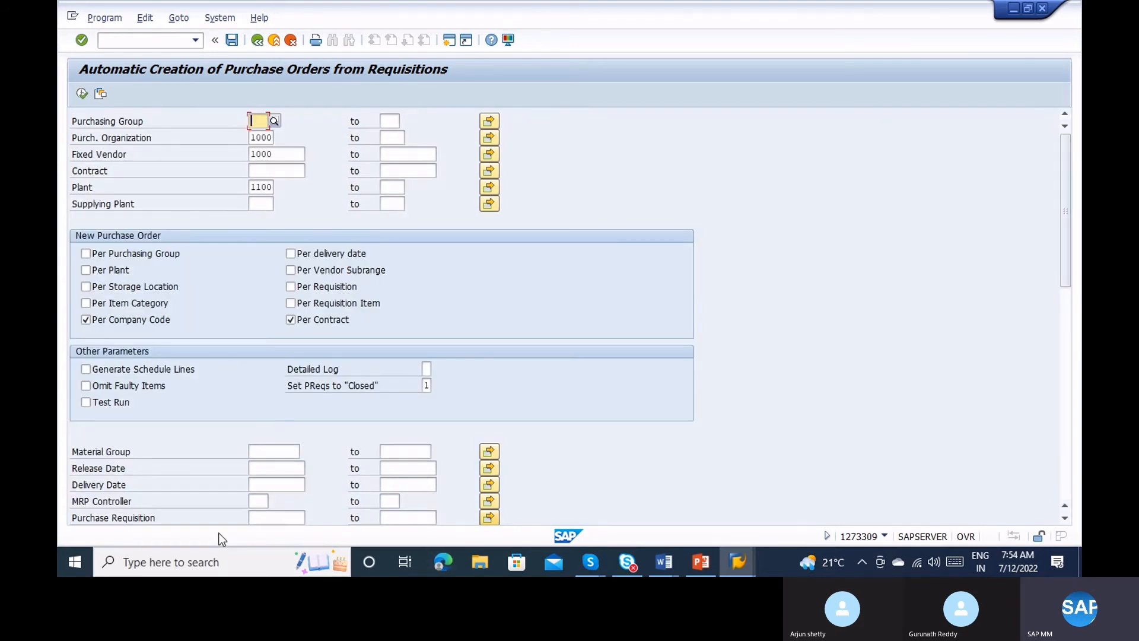
pyautogui.click(269, 515)
pyautogui.hotkey('ctrl', 'v')
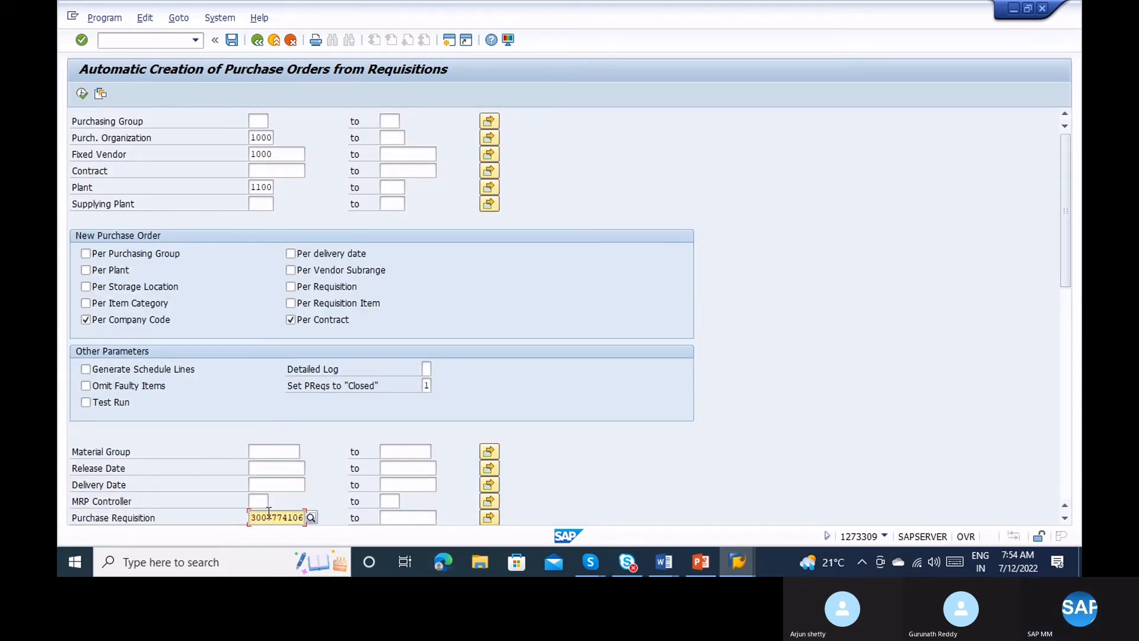
pyautogui.hotkey('alt', 'Tab')
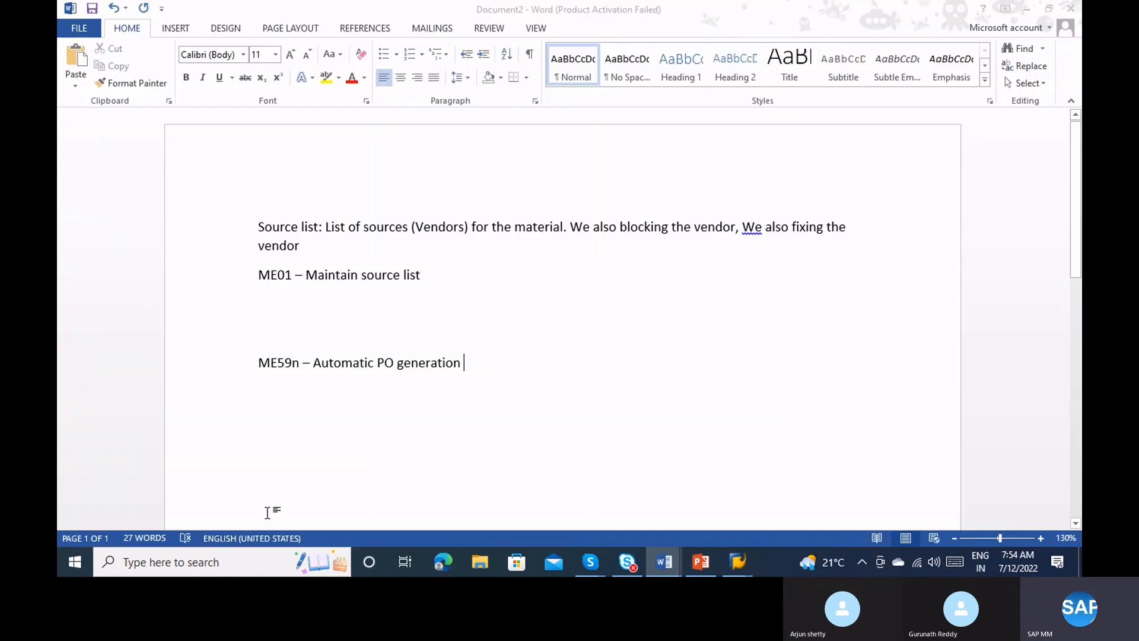
pyautogui.hotkey('alt', 'Tab')
pyautogui.hotkey('alt', 'Tab')
pyautogui.hotkey('alt', 'Tab')
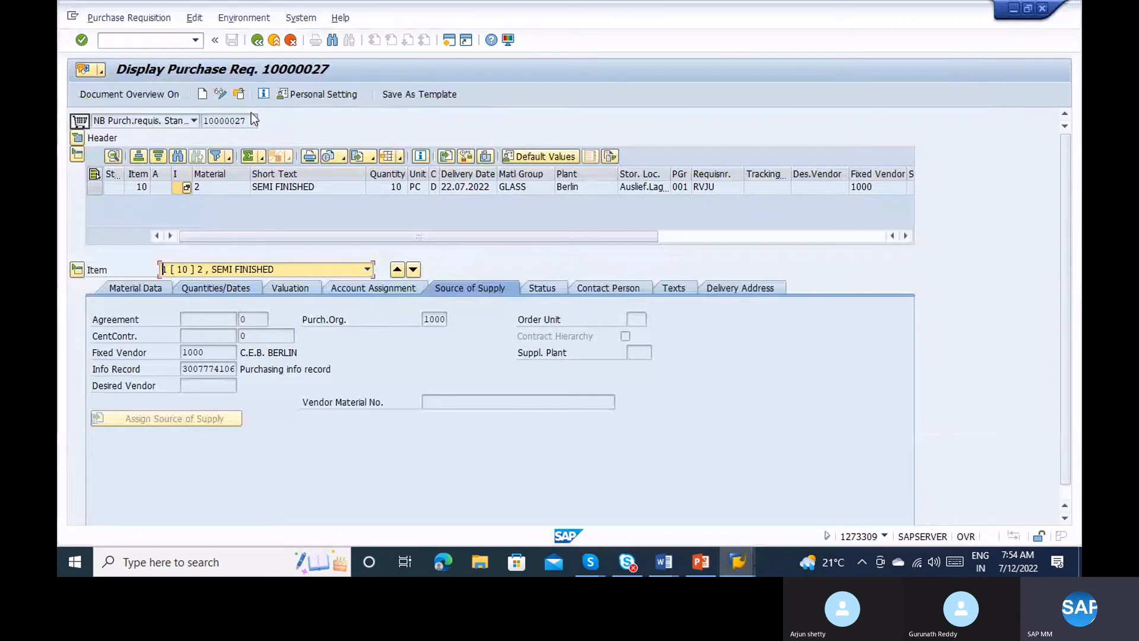
pyautogui.click(225, 120)
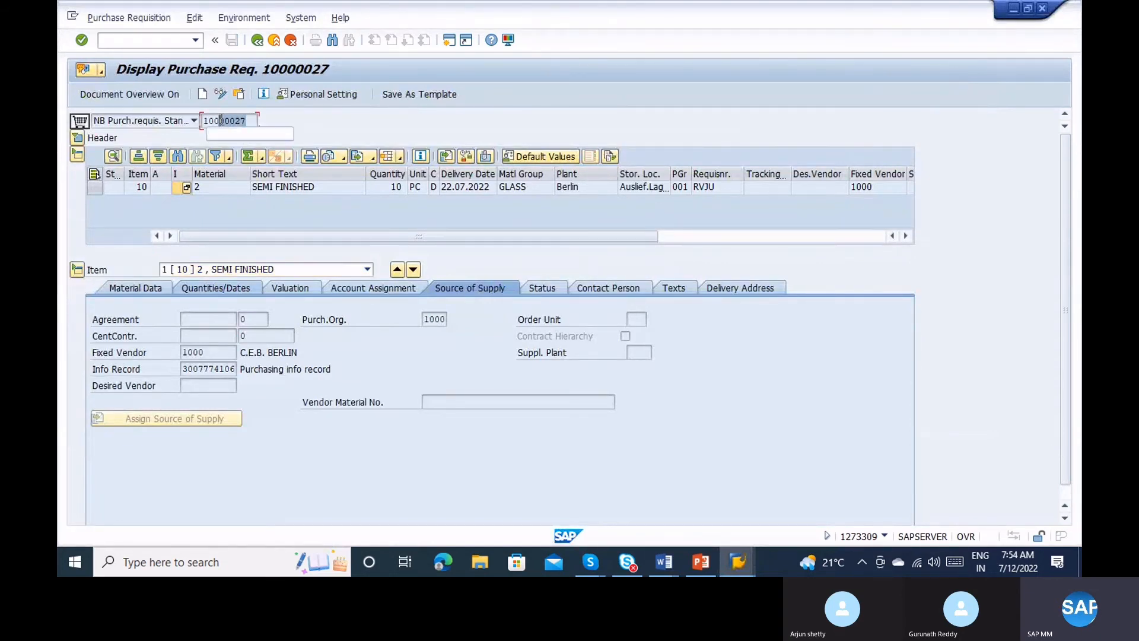
pyautogui.click(203, 120)
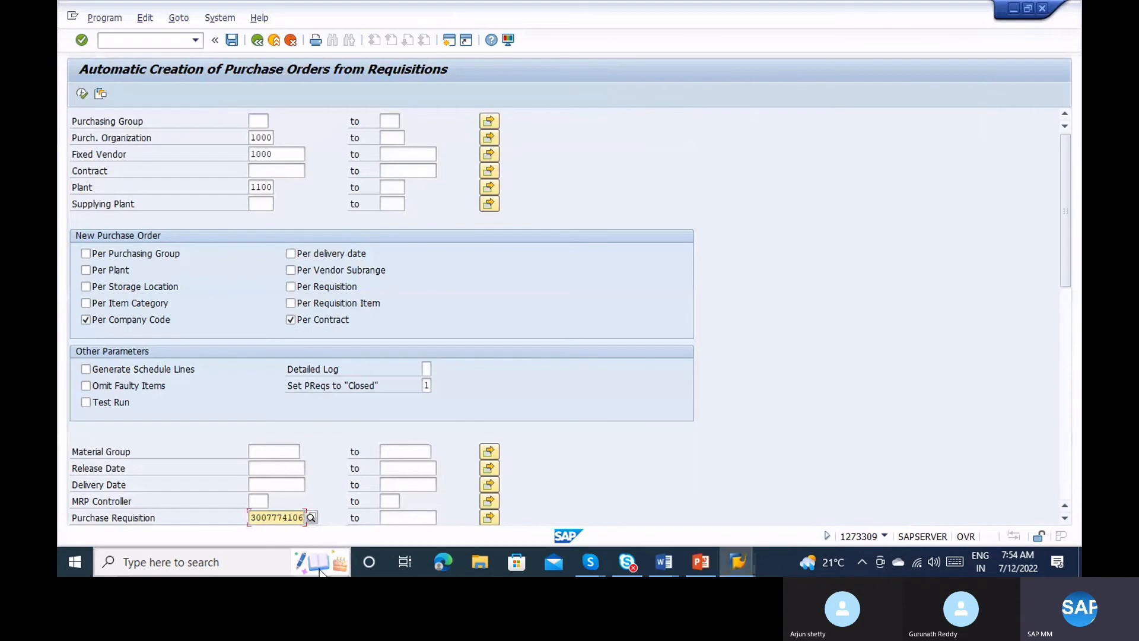
# Paste 10000027 into ME59N's Purchase Requisition criterion and execute the PO creation run.
pyautogui.click(320, 569)
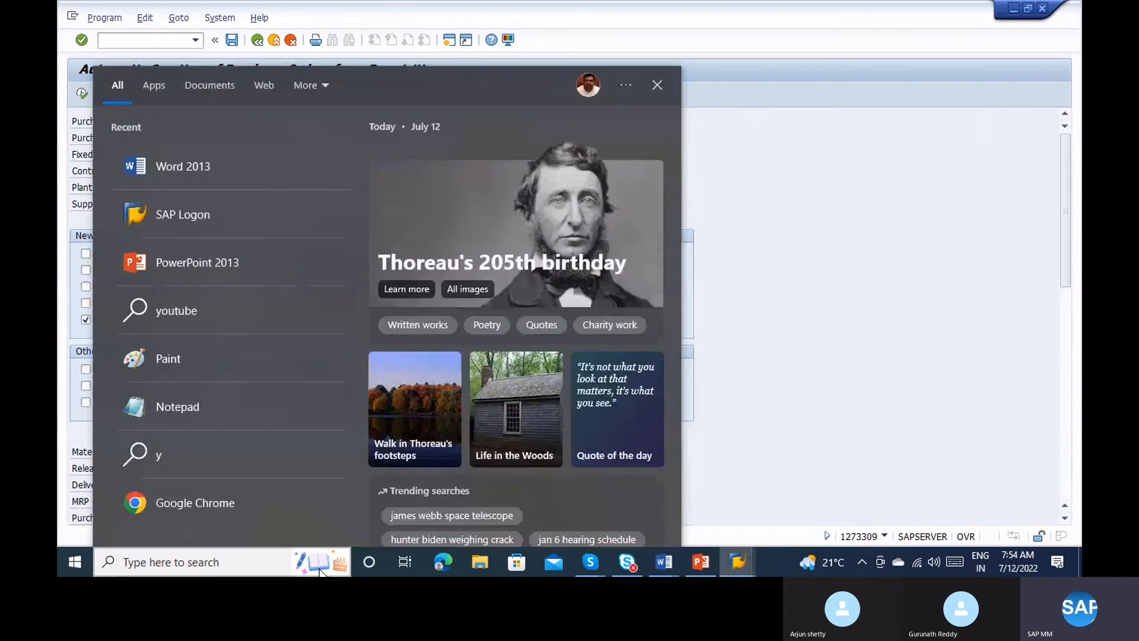
pyautogui.click(877, 303)
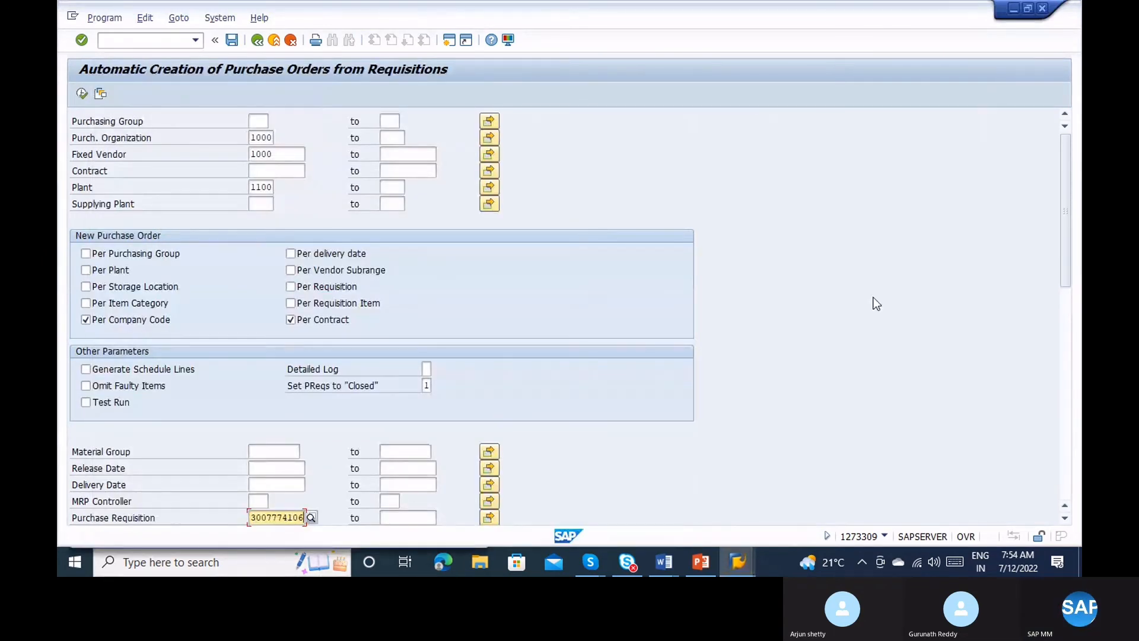
pyautogui.press('F8')
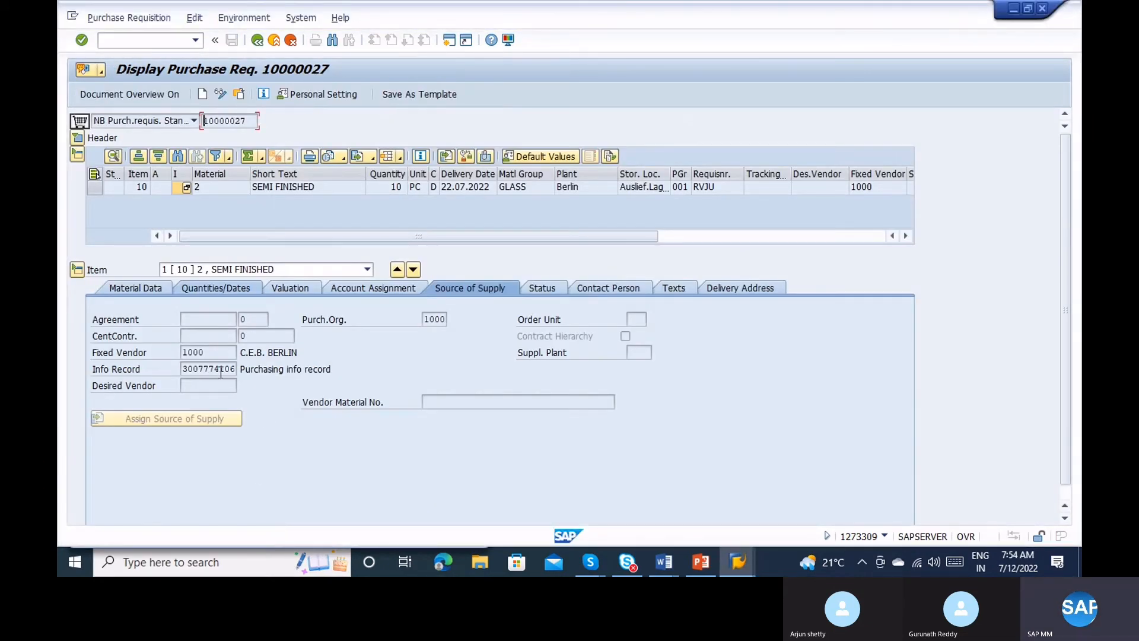
pyautogui.hotkey('alt', 'Tab')
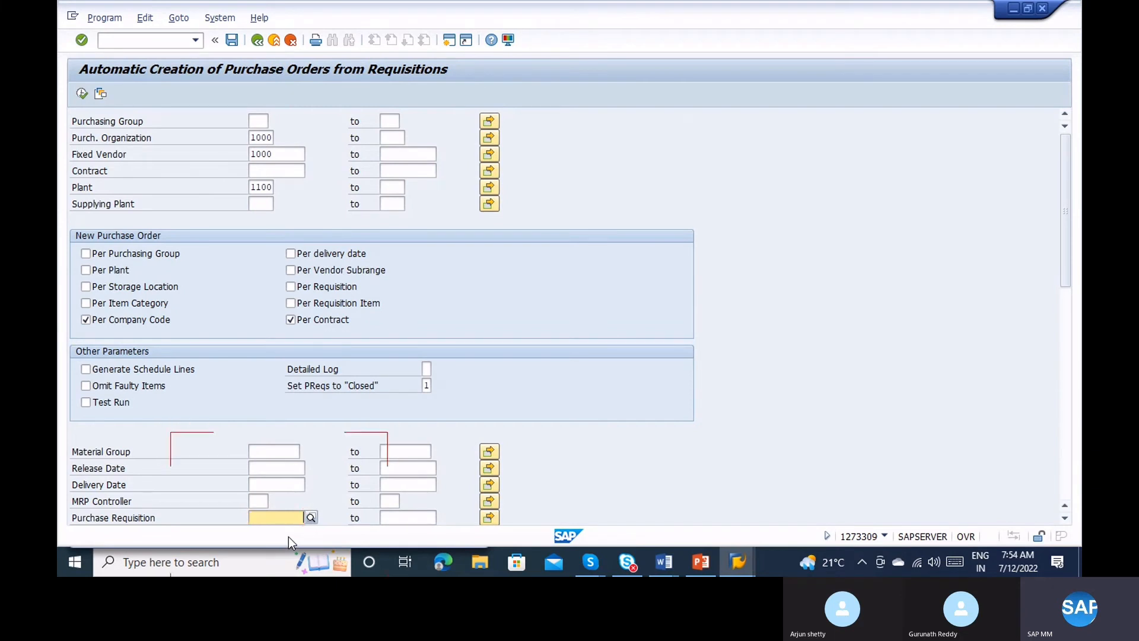
pyautogui.click(269, 520)
pyautogui.write('10000027')
pyautogui.click(82, 93)
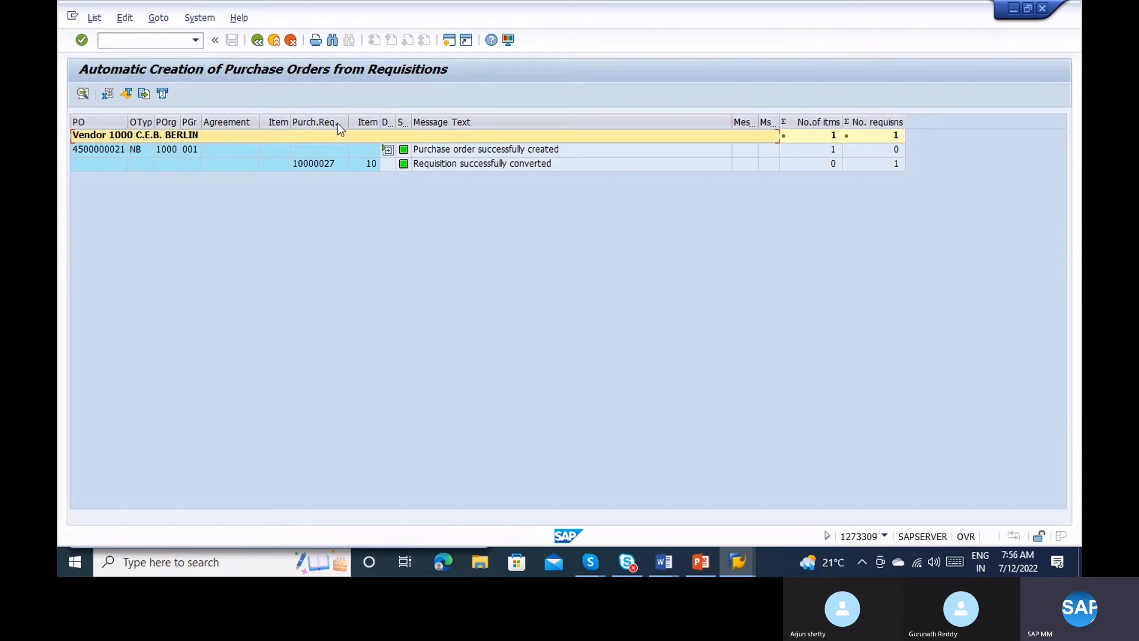
pyautogui.click(388, 149)
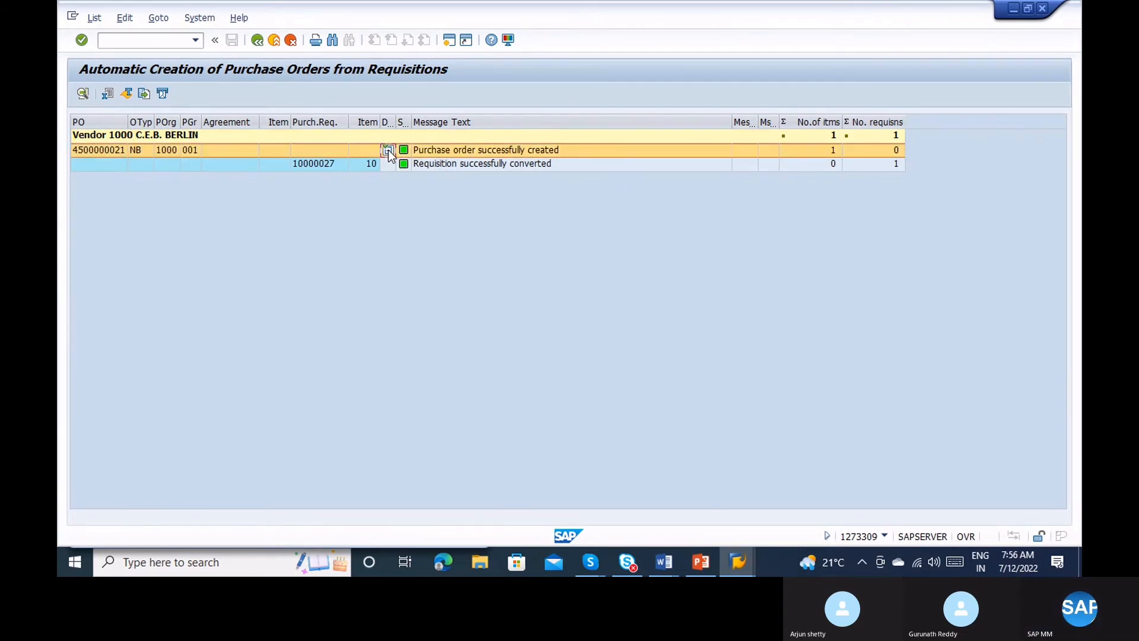
pyautogui.click(109, 150)
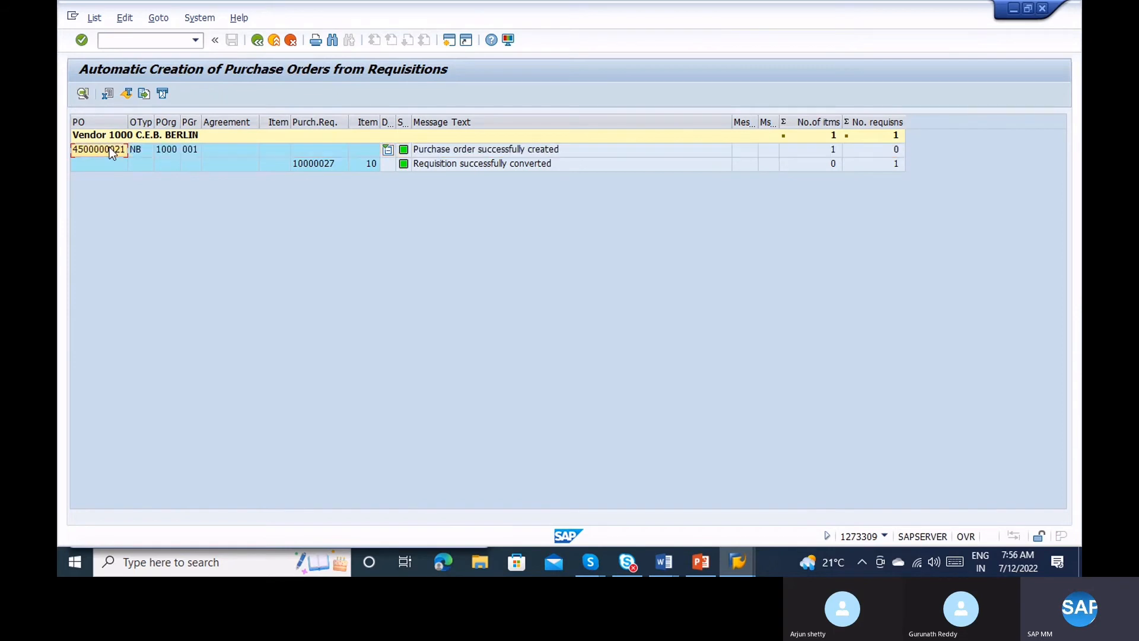
pyautogui.click(150, 40)
pyautogui.write('/ome23n')
pyautogui.press('Return')
pyautogui.press('Return')
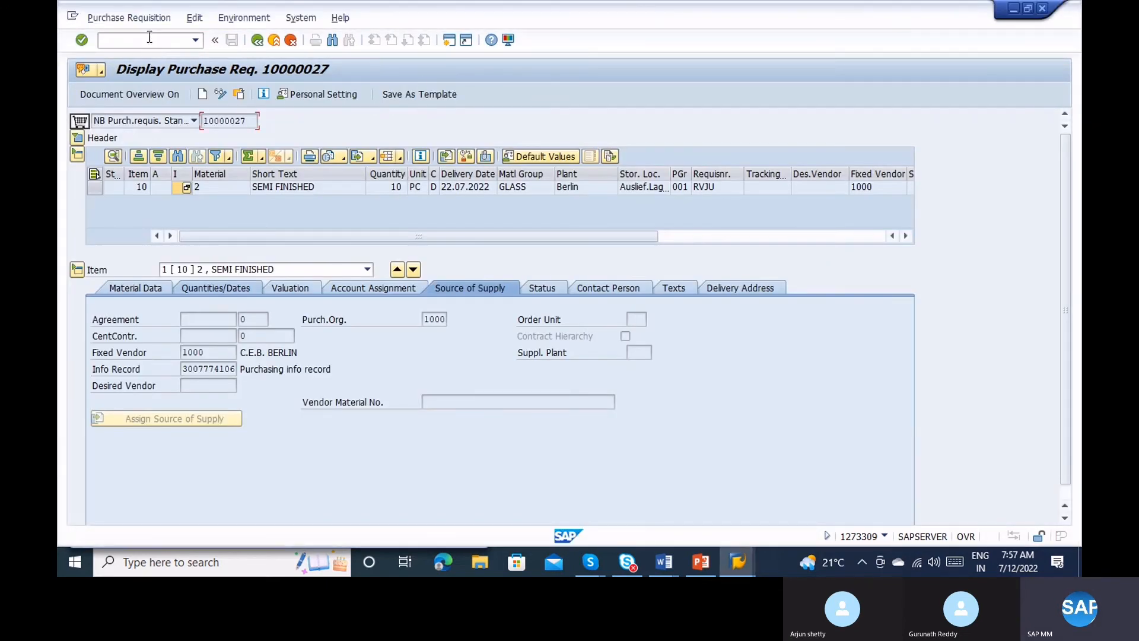
pyautogui.hotkey('alt', 'Tab')
pyautogui.hotkey('alt', 'Tab')
pyautogui.hotkey('alt', 'Tab')
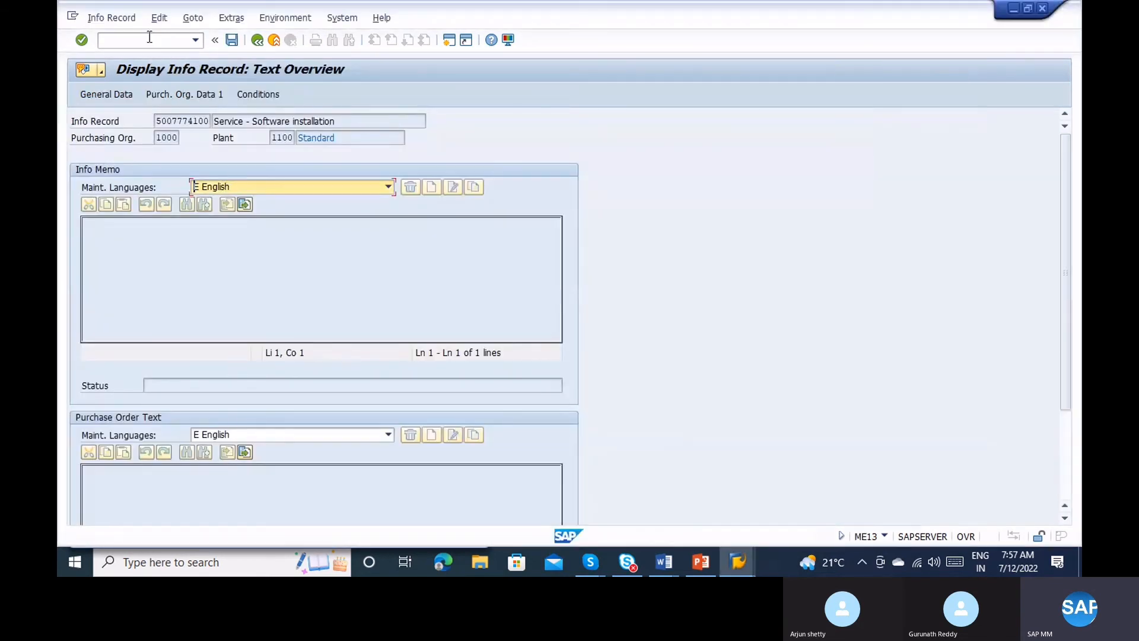
pyautogui.click(150, 37)
pyautogui.write('/')
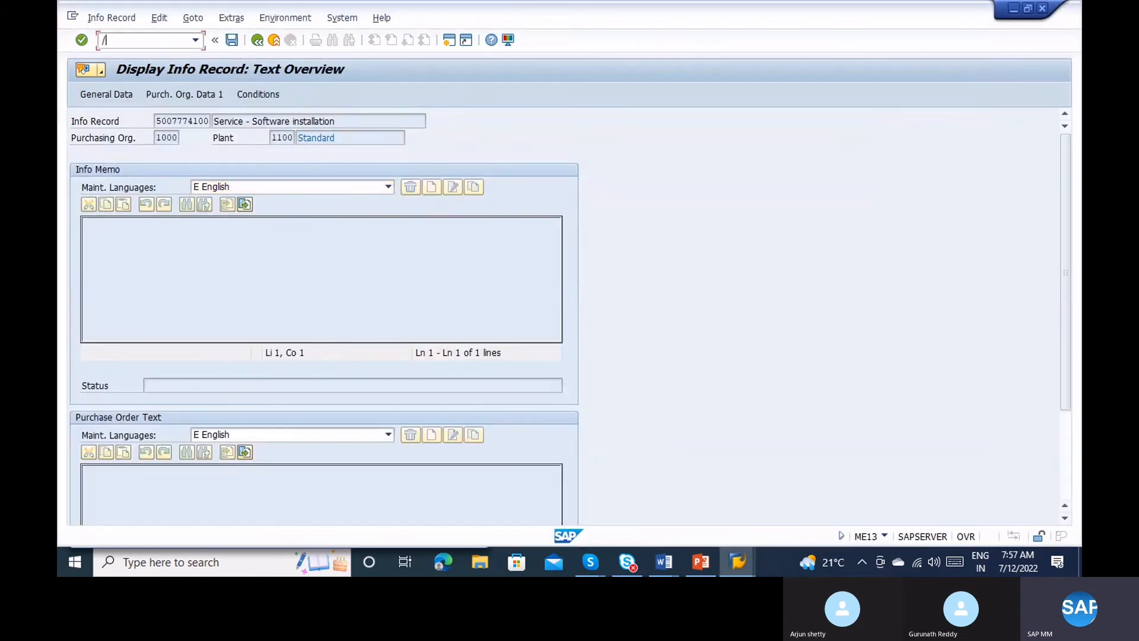
pyautogui.write('nme23n')
pyautogui.press('Return')
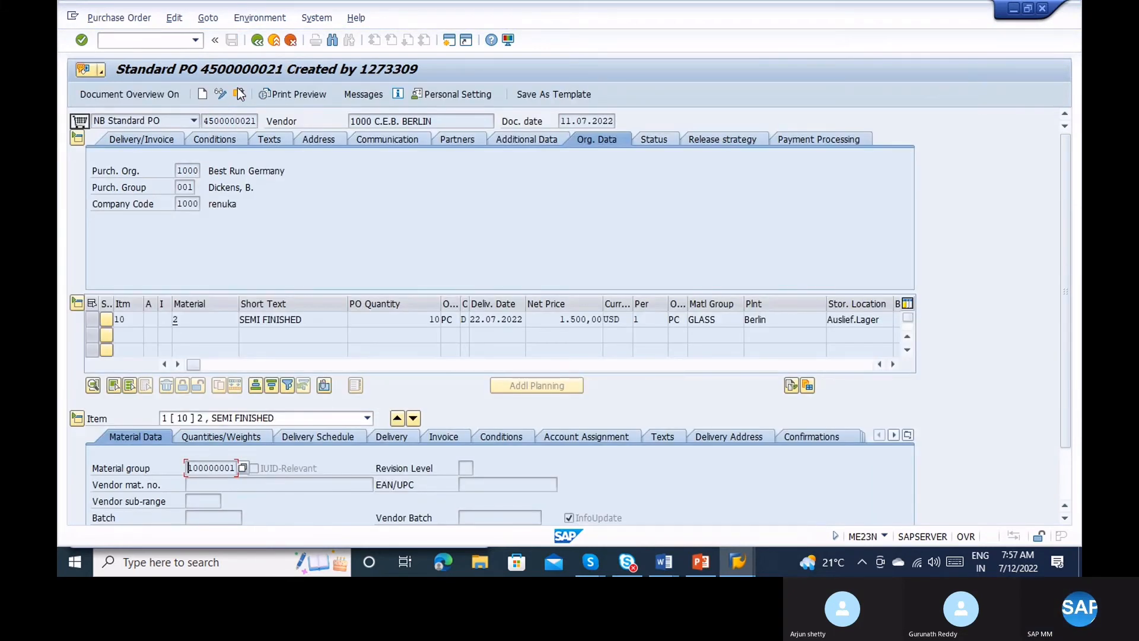
pyautogui.click(237, 92)
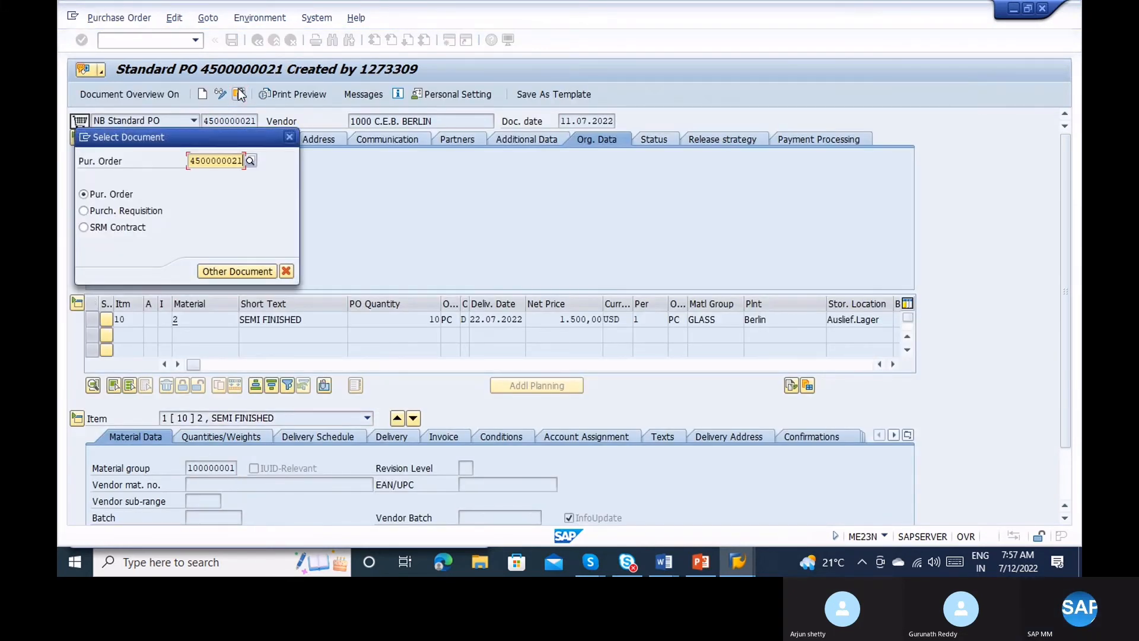
pyautogui.press('Return')
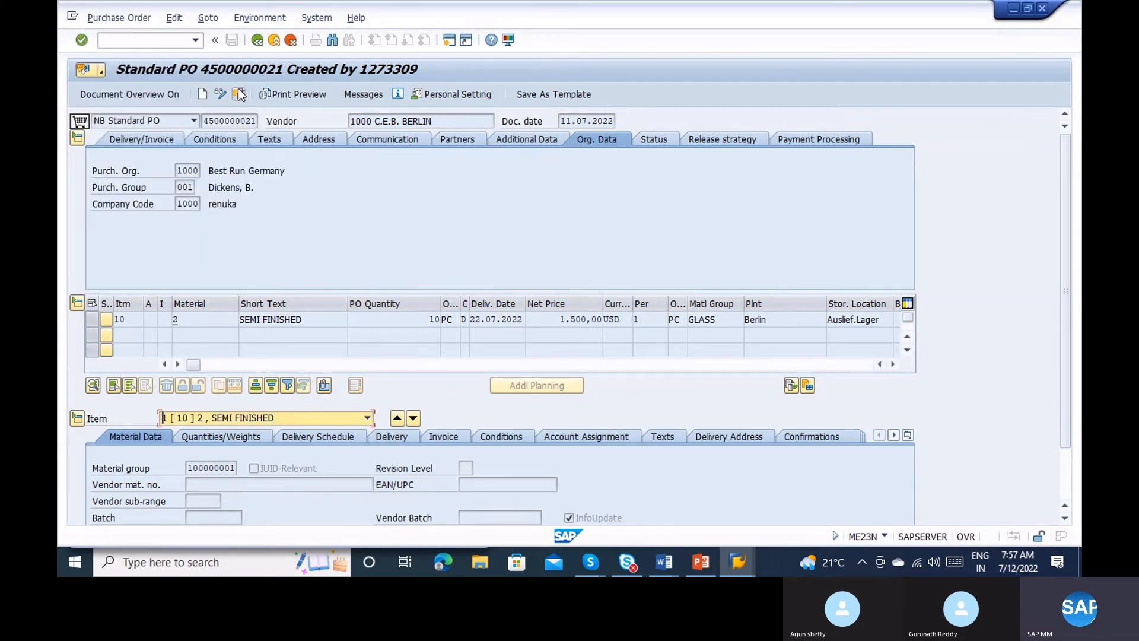
pyautogui.click(584, 121)
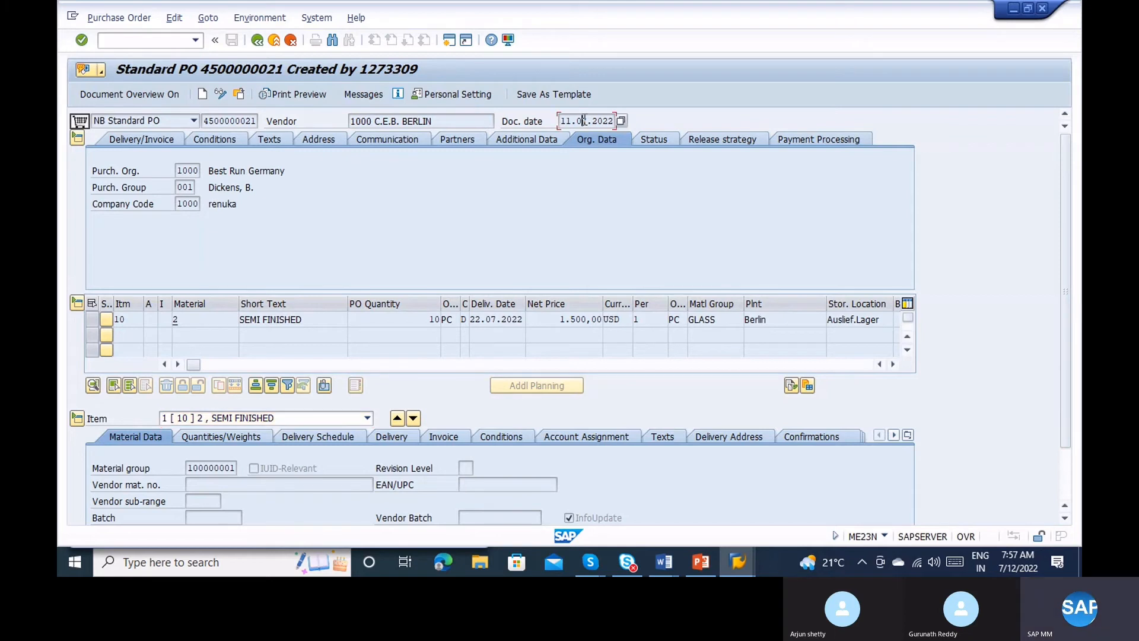
pyautogui.click(204, 318)
pyautogui.click(411, 324)
# Review item 10's plant Berlin and requisitioner, then show its pricing conditions.
pyautogui.click(894, 364)
pyautogui.click(893, 365)
pyautogui.click(893, 364)
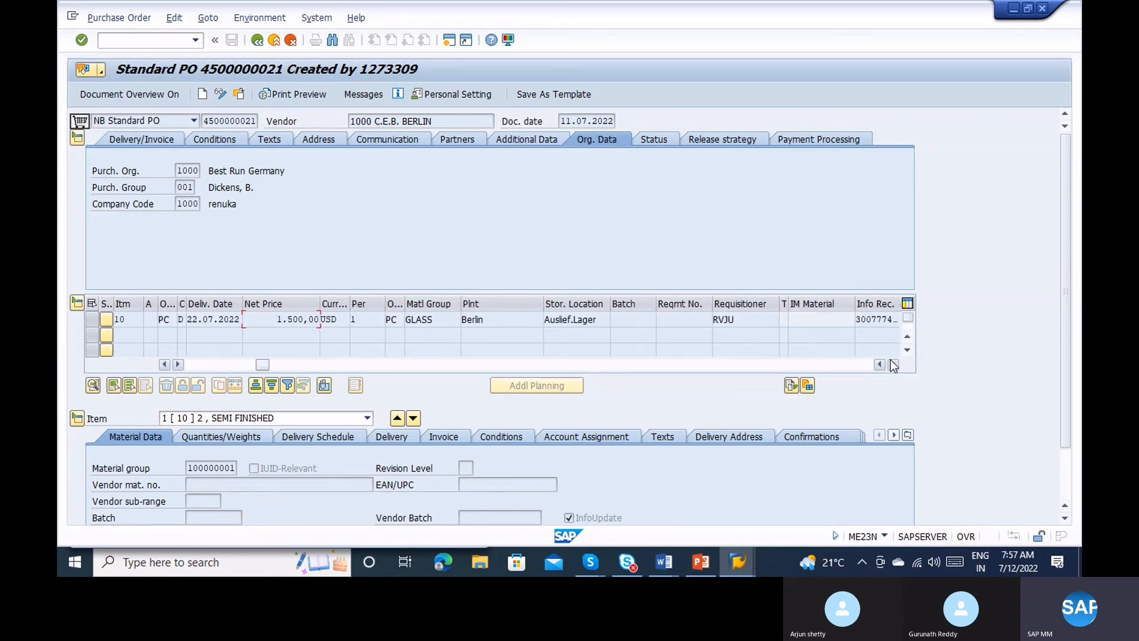
pyautogui.click(493, 322)
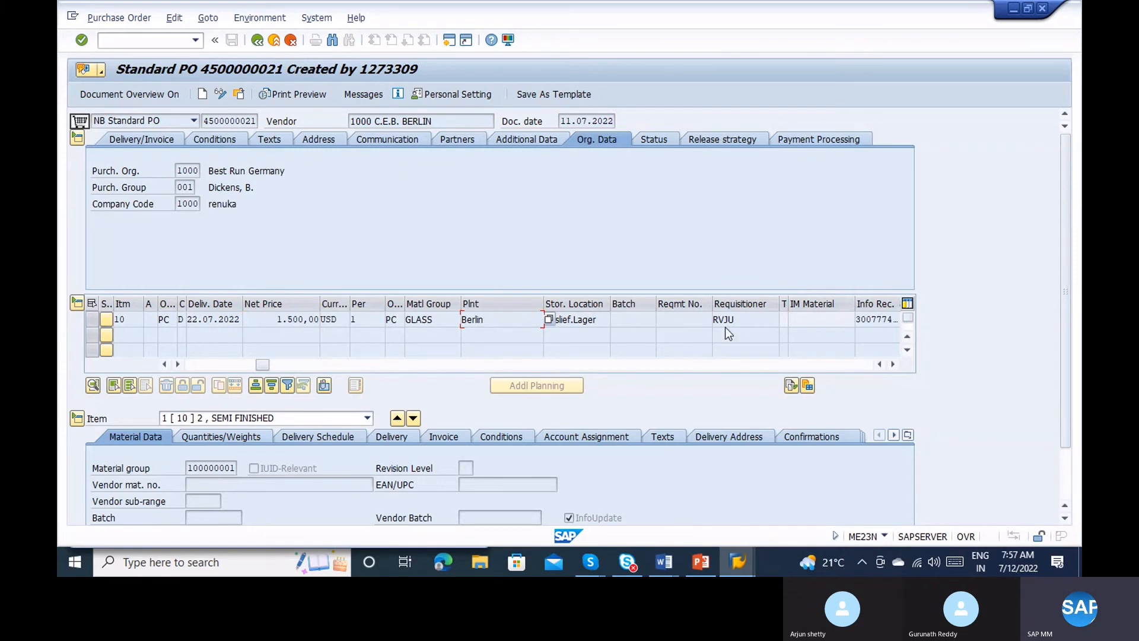
pyautogui.click(743, 324)
pyautogui.click(893, 364)
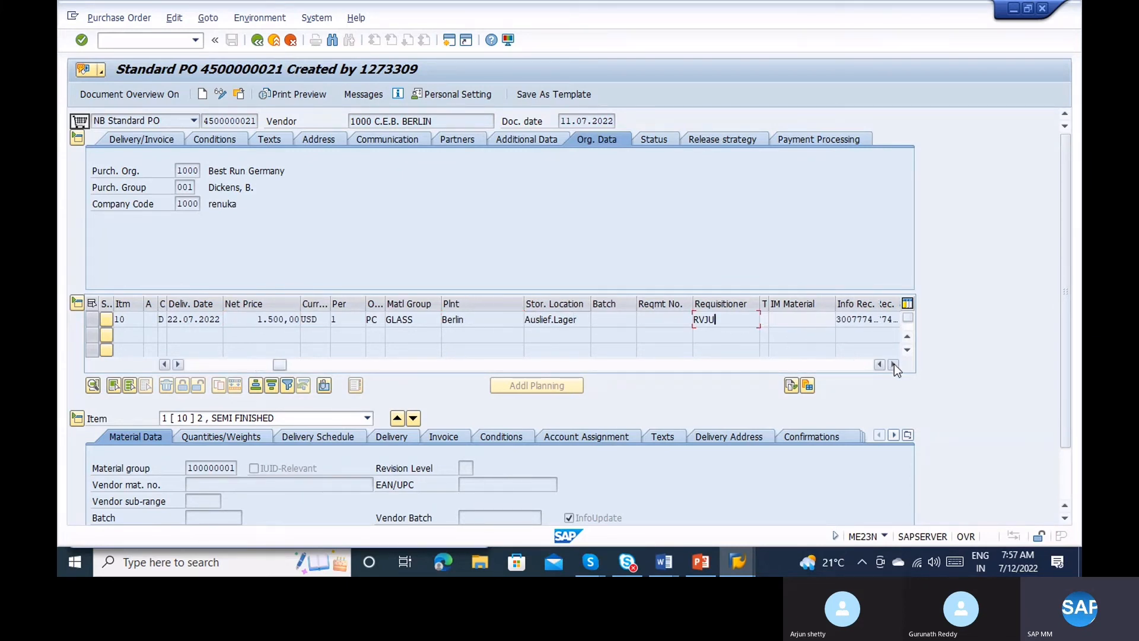
pyautogui.click(893, 364)
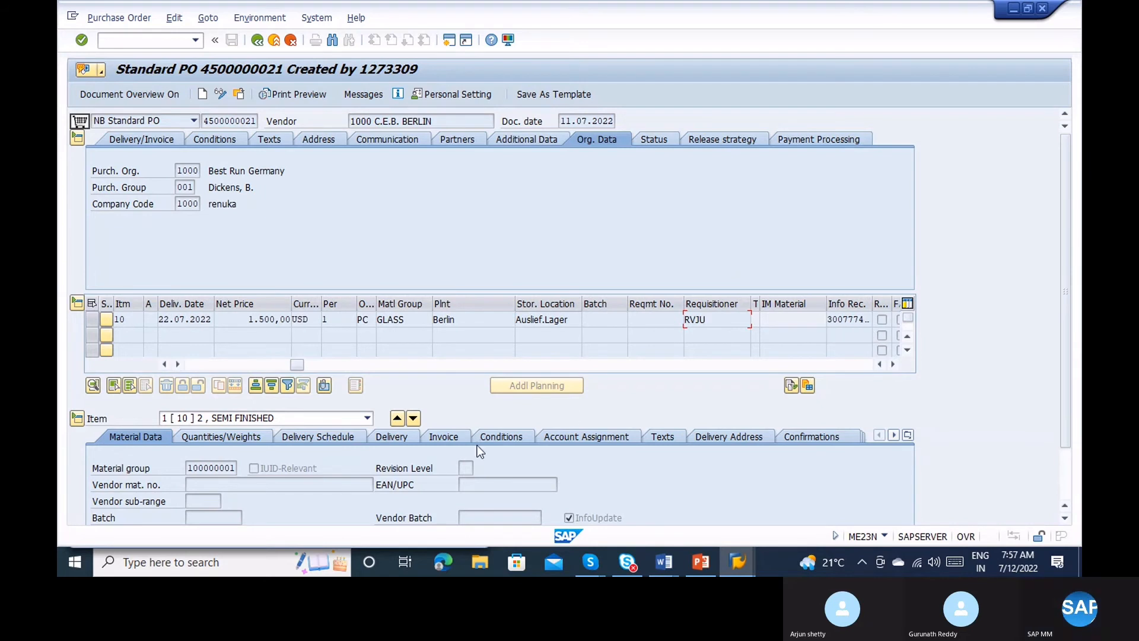
pyautogui.click(490, 438)
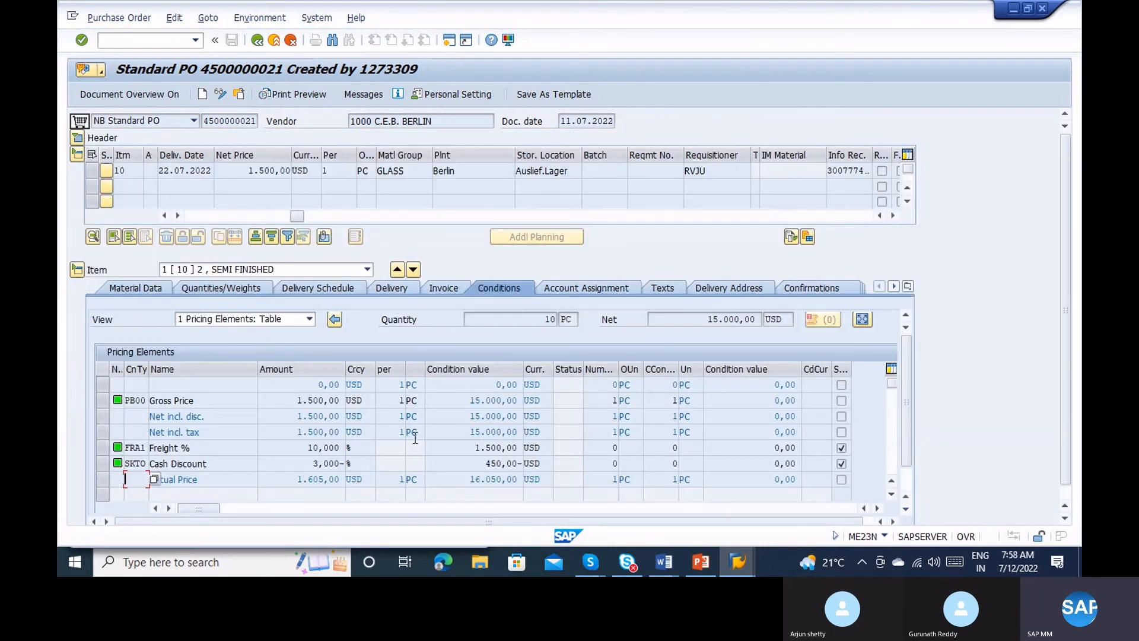
pyautogui.click(304, 451)
pyautogui.click(745, 561)
pyautogui.click(713, 510)
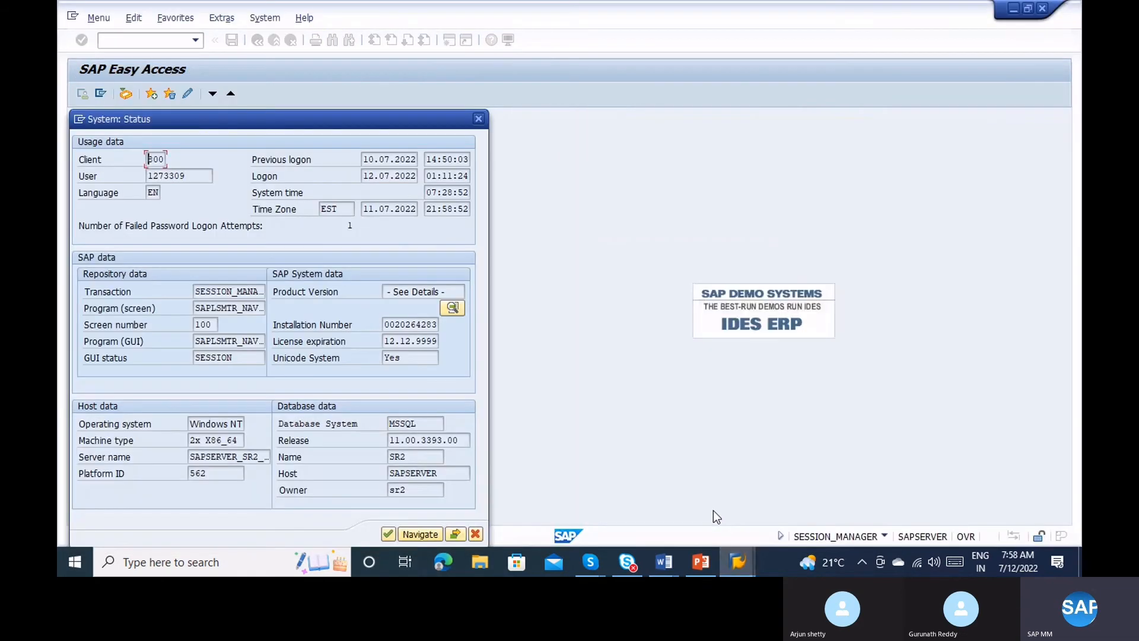
pyautogui.press('Return')
pyautogui.write('me1')
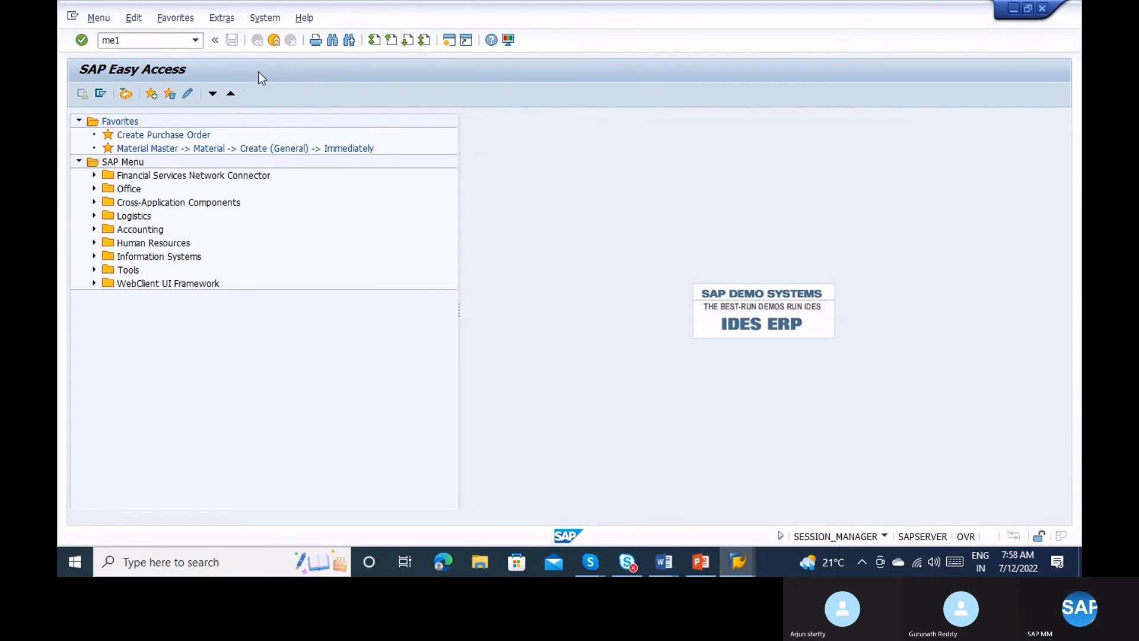
pyautogui.press('Return')
pyautogui.write('me13')
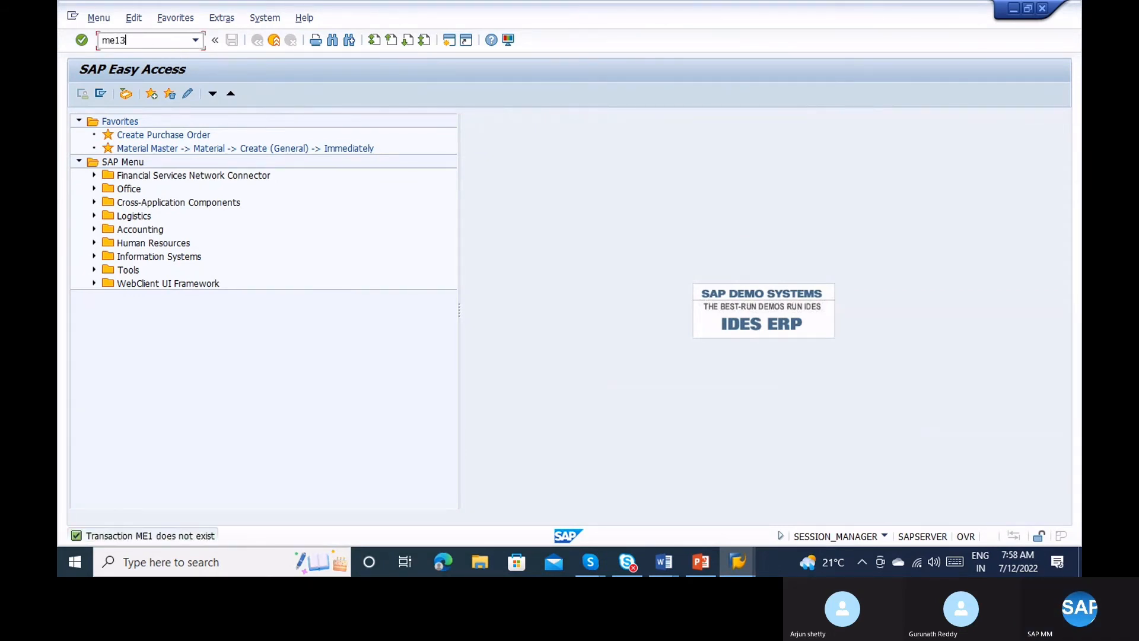
pyautogui.press('Return')
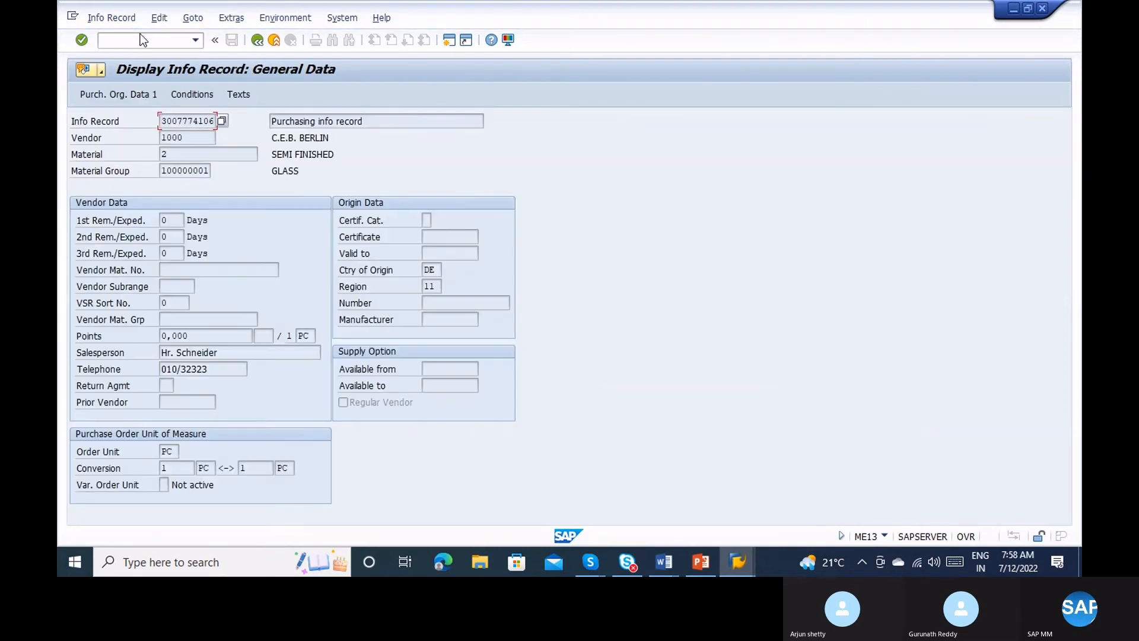
pyautogui.click(197, 92)
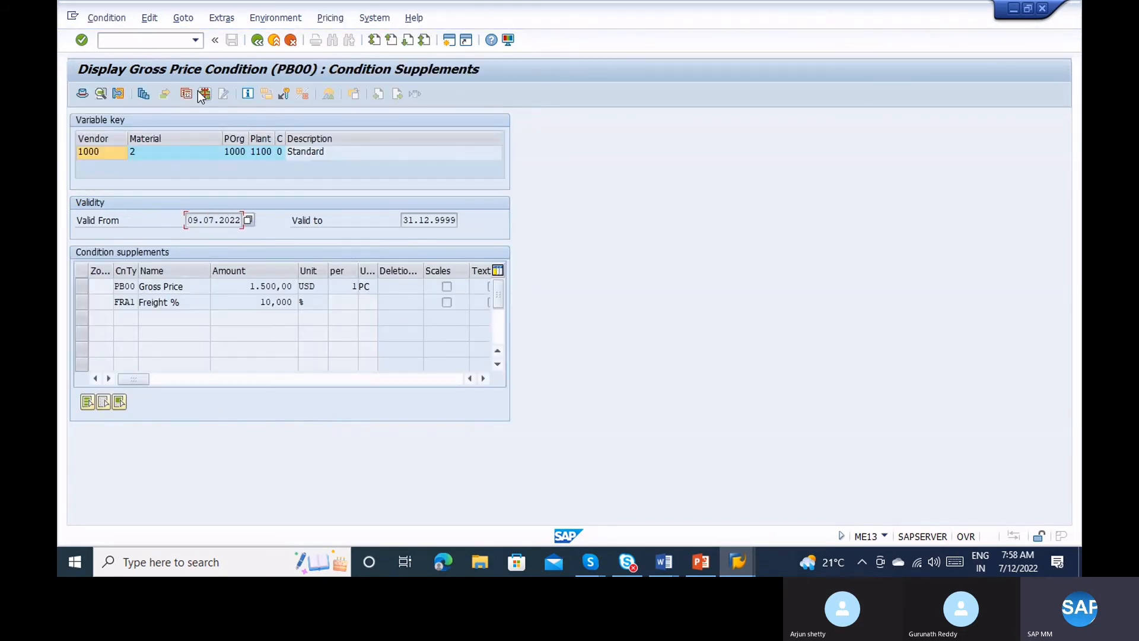
pyautogui.doubleClick(235, 286)
pyautogui.doubleClick(237, 302)
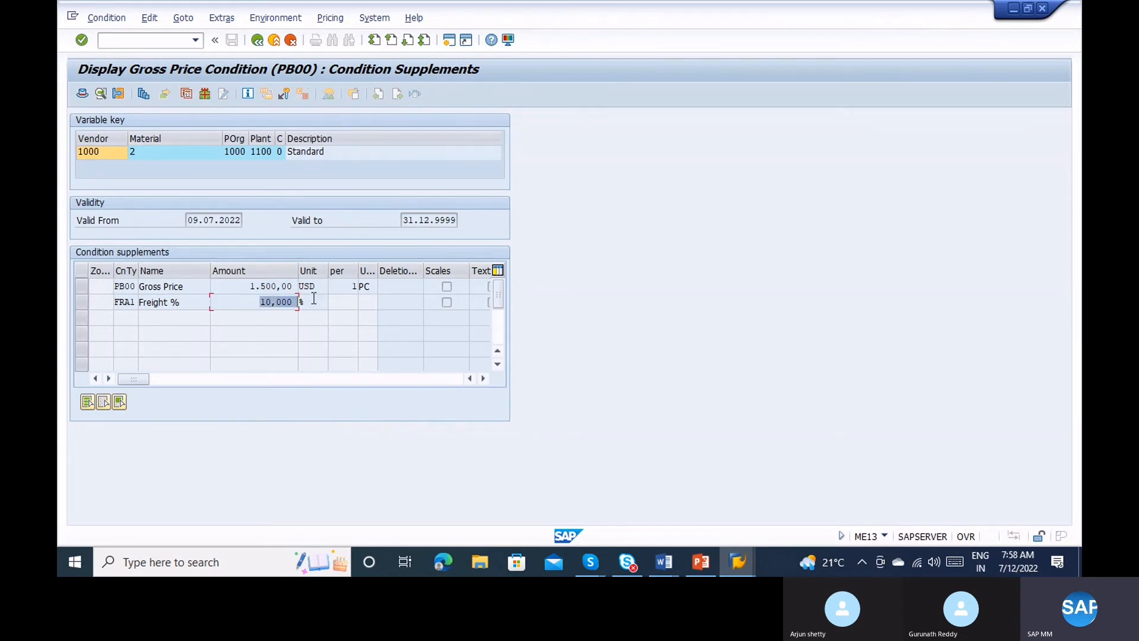
pyautogui.hotkey('alt', 'Tab')
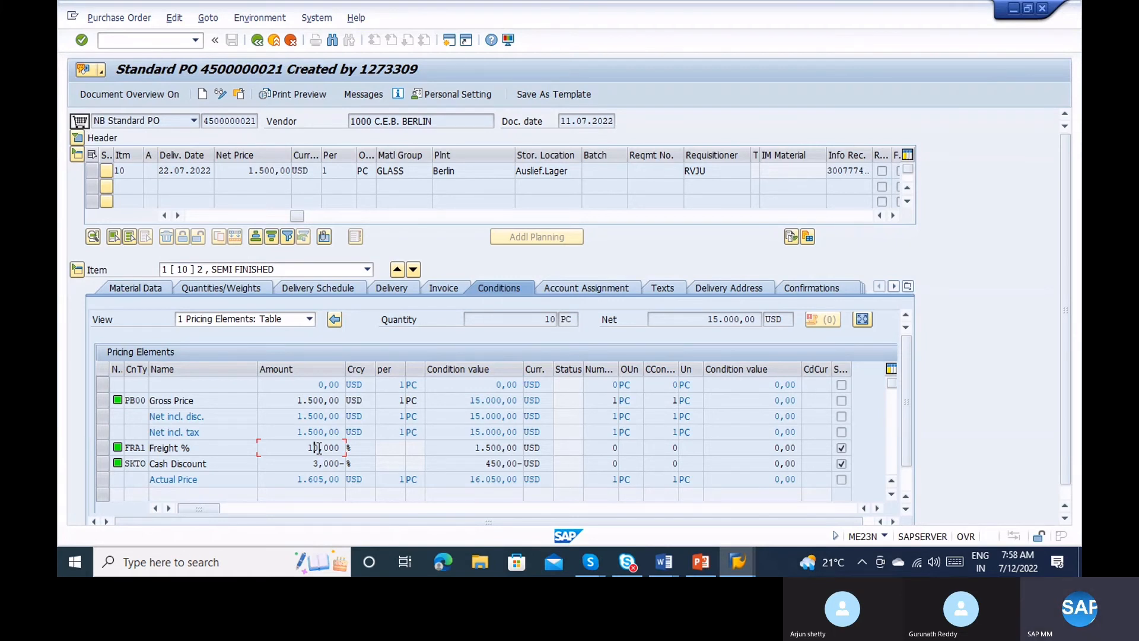
pyautogui.click(438, 292)
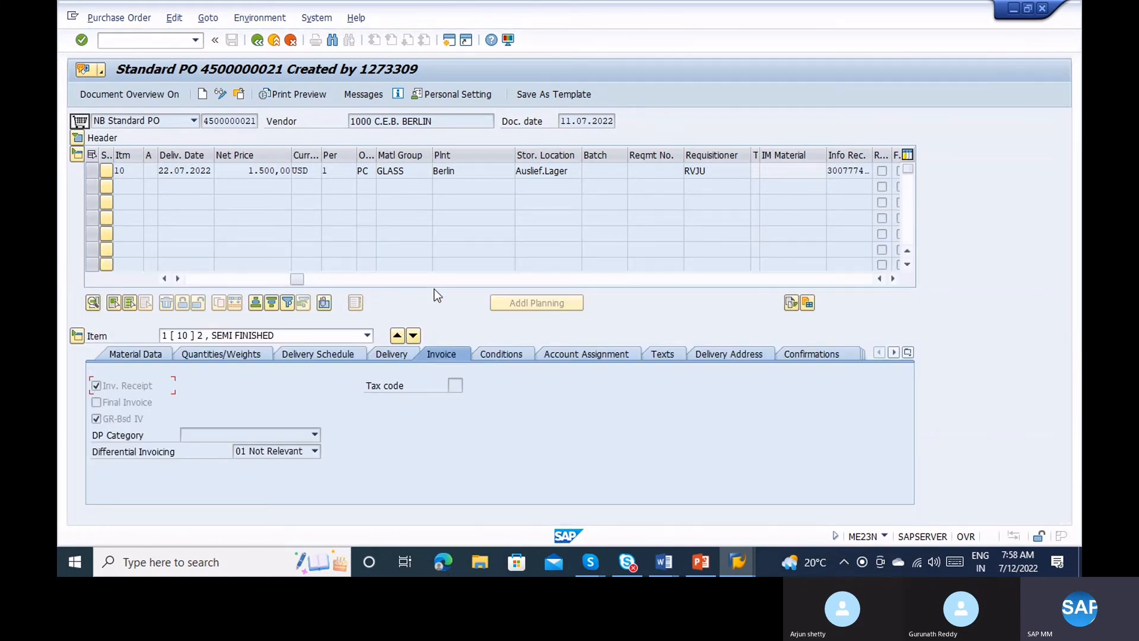
pyautogui.moveTo(297, 279); pyautogui.dragTo(214, 284)
pyautogui.click(177, 278)
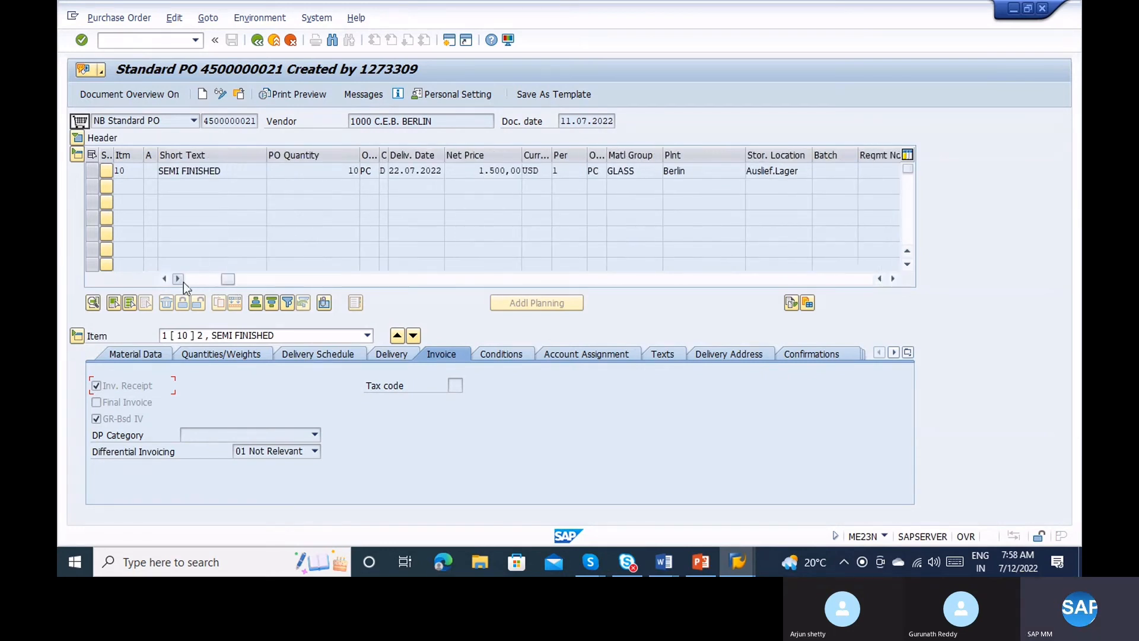
pyautogui.click(425, 172)
# Open requisition 10000027 from item 10's Purchase Requisition cell in ME53N.
pyautogui.click(395, 279)
pyautogui.click(396, 279)
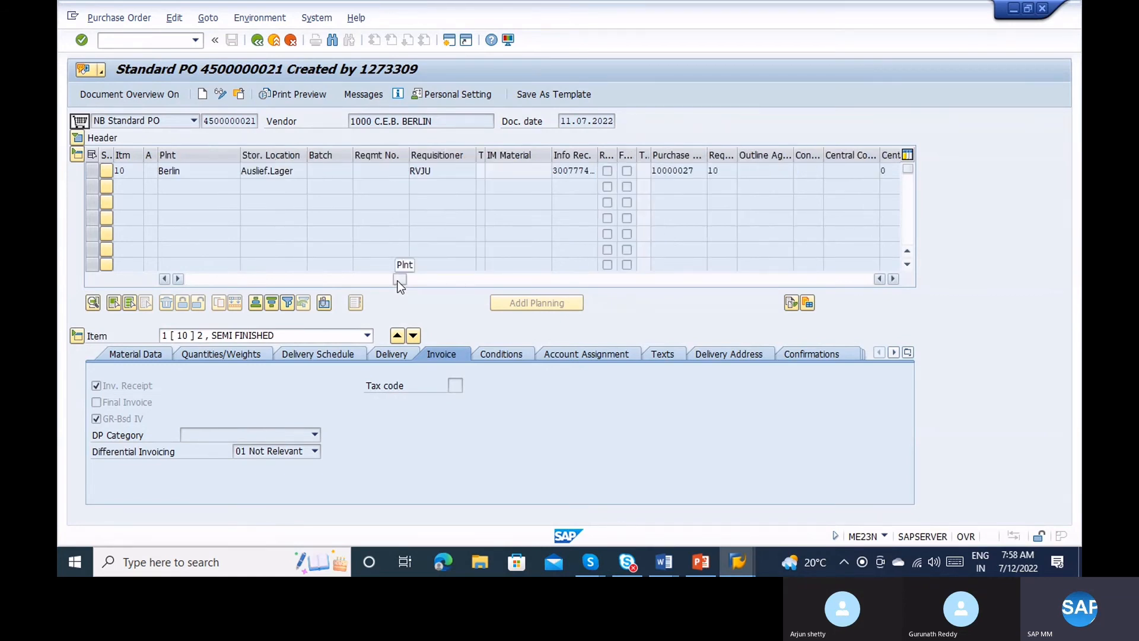
pyautogui.click(461, 279)
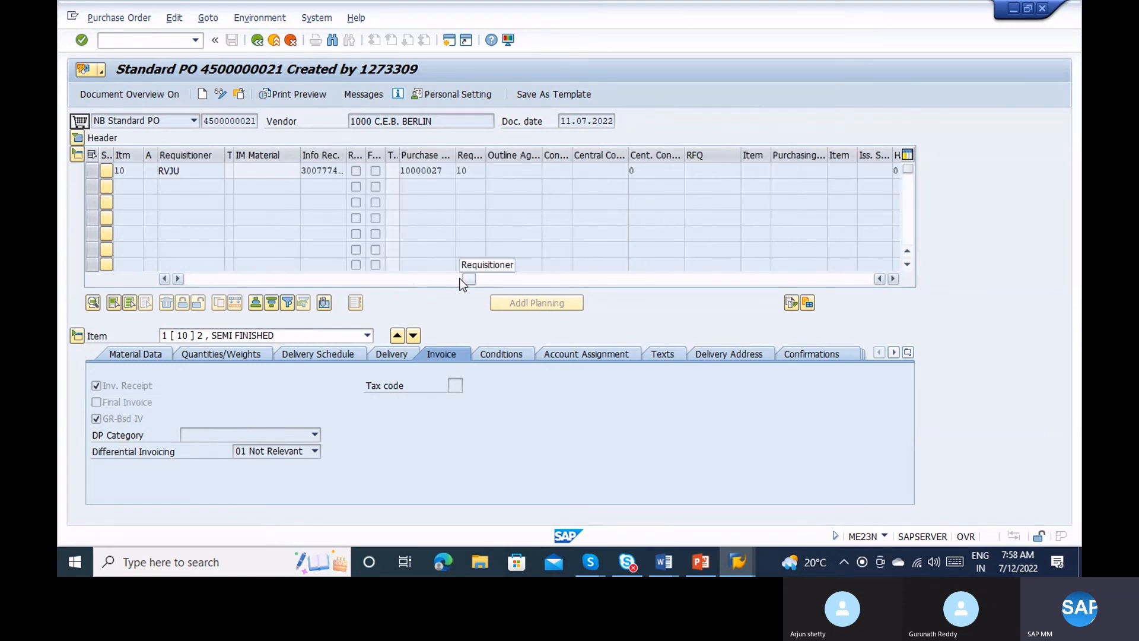
pyautogui.doubleClick(420, 170)
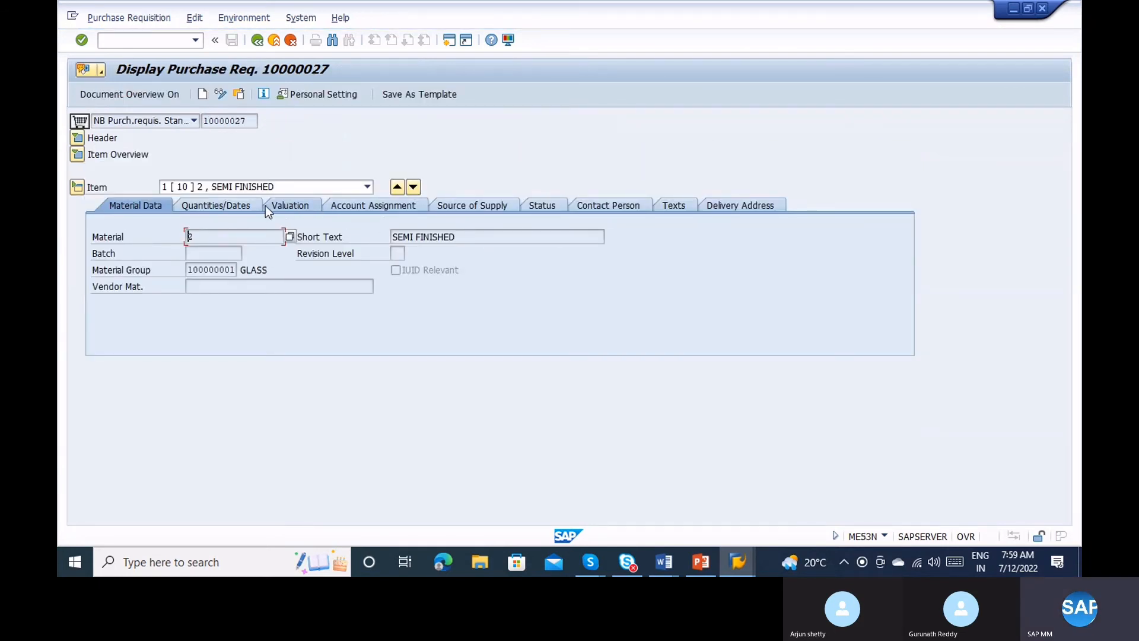
# Check the requisition's planned delivery time, request date and delivery date 22.07.2022.
pyautogui.click(250, 207)
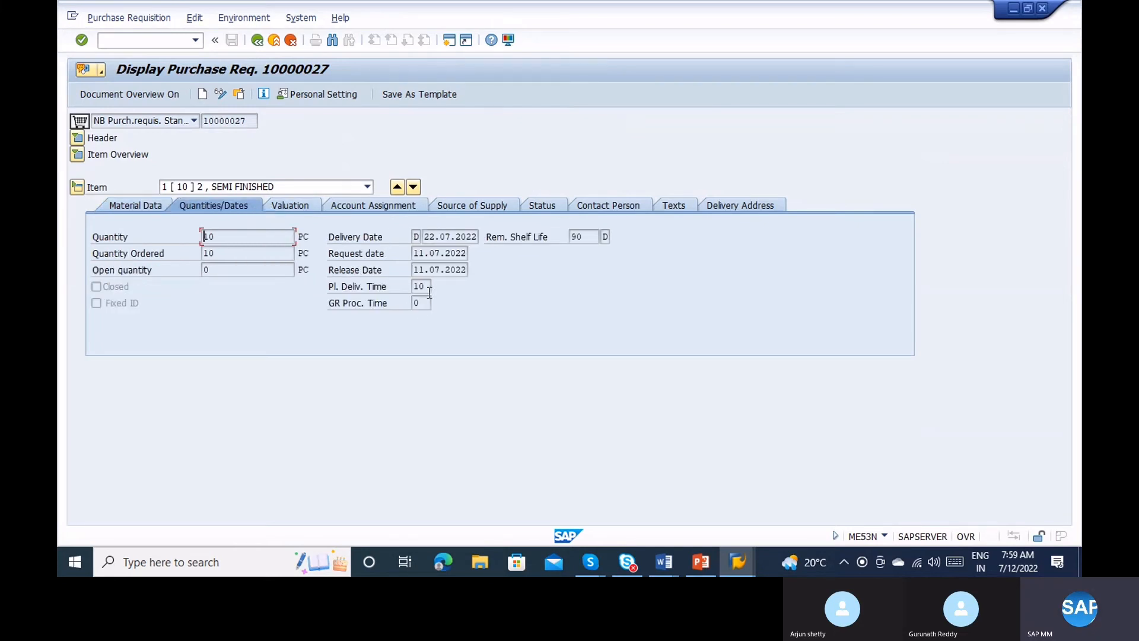
pyautogui.click(429, 289)
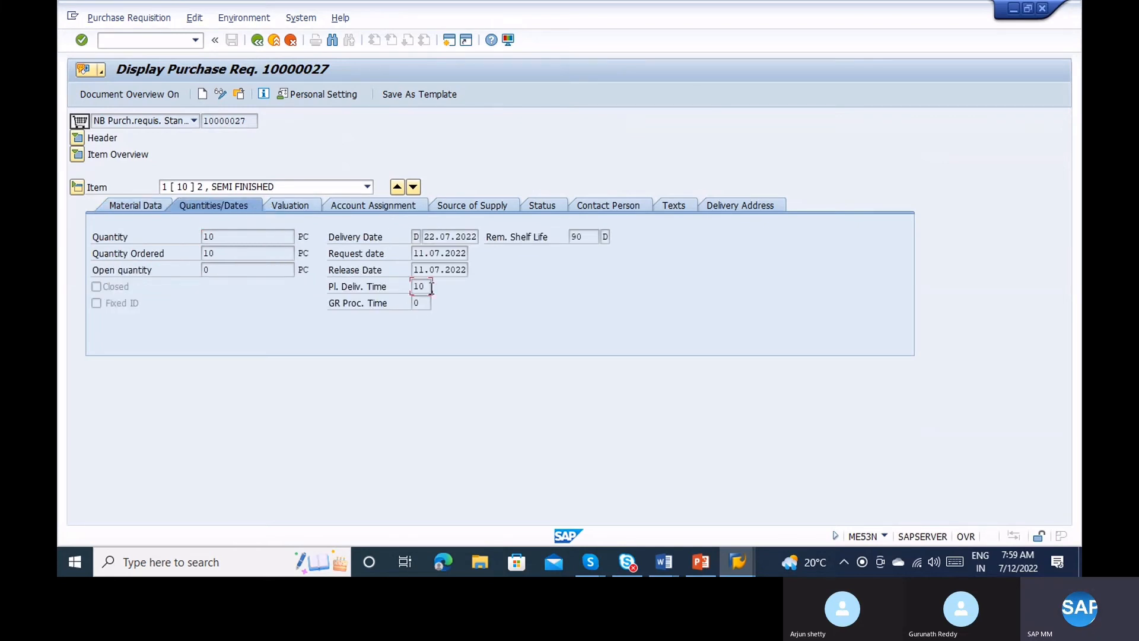
pyautogui.click(446, 255)
pyautogui.click(426, 286)
pyautogui.click(440, 236)
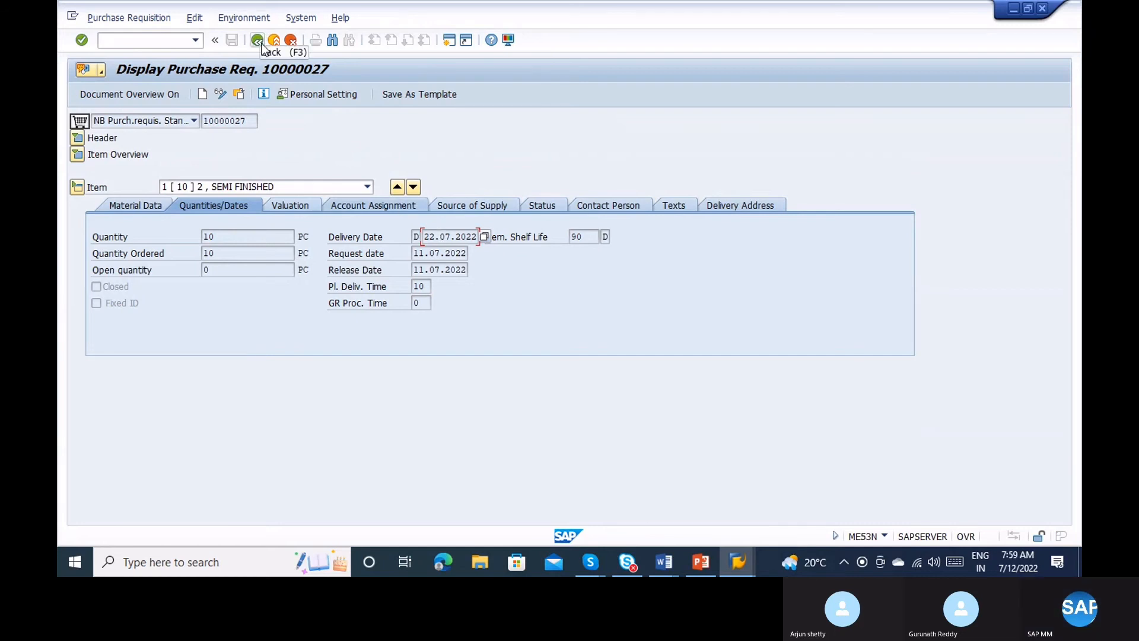
pyautogui.click(618, 204)
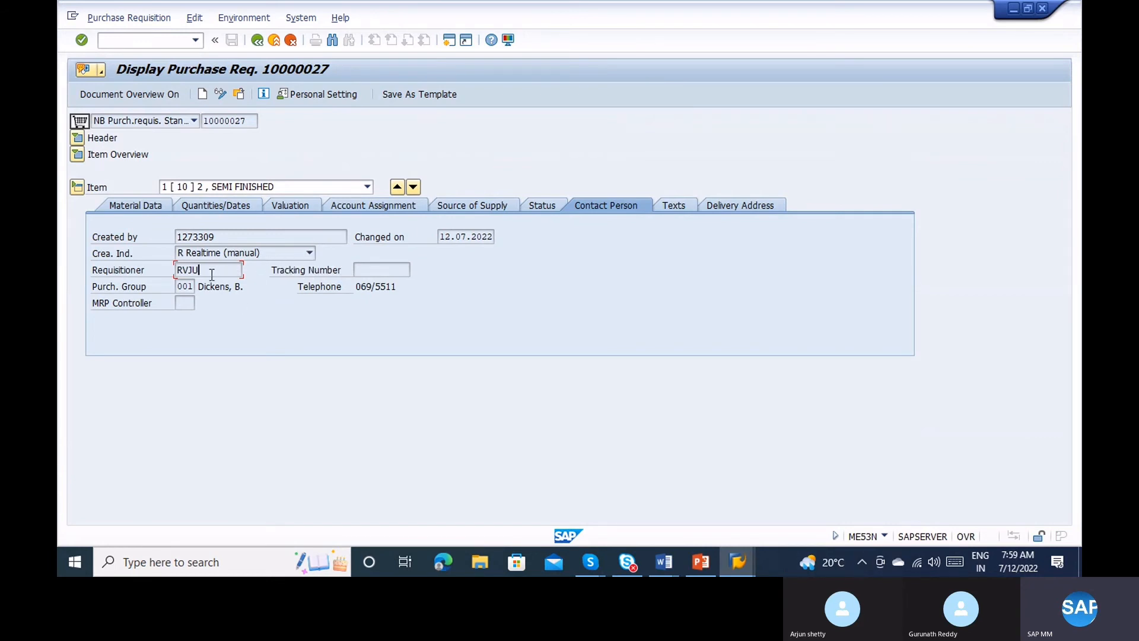
pyautogui.click(541, 207)
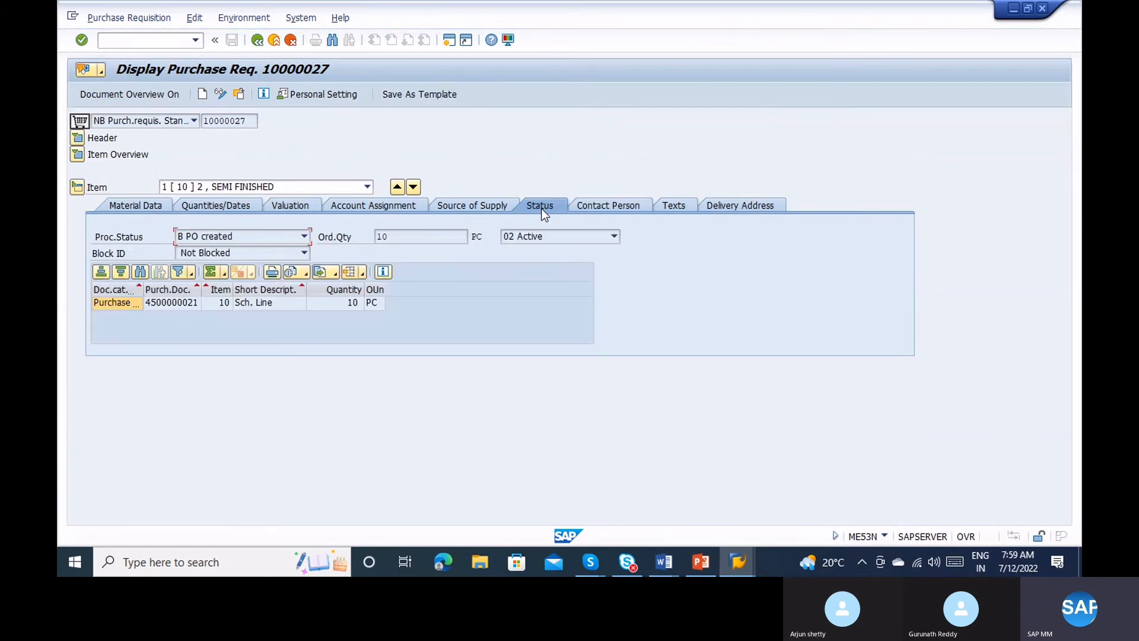
pyautogui.click(119, 307)
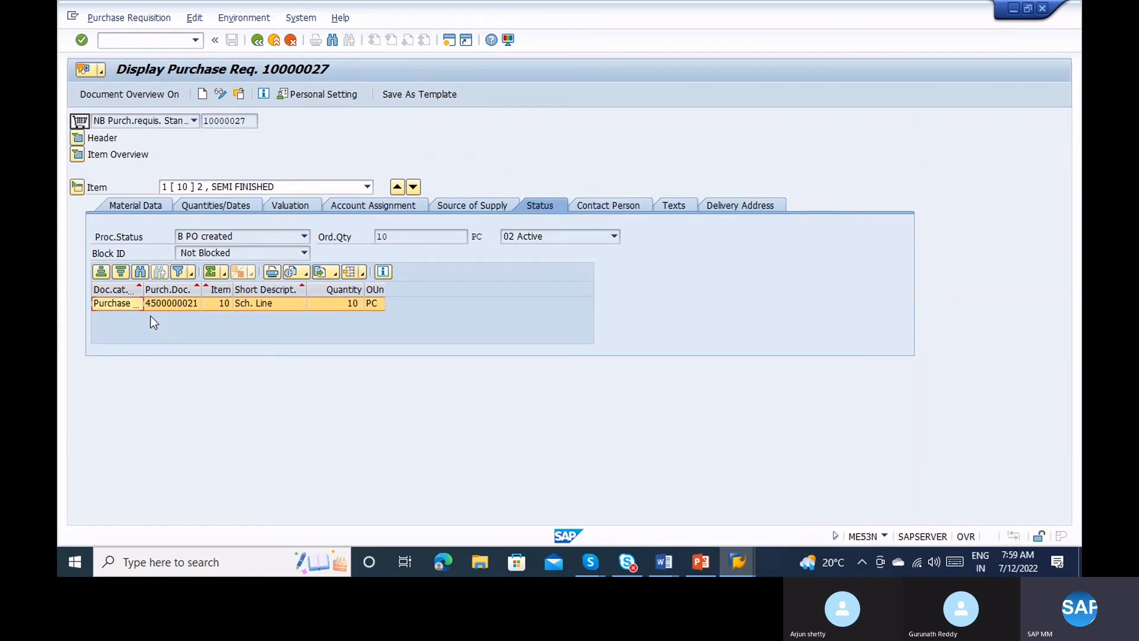
pyautogui.click(231, 240)
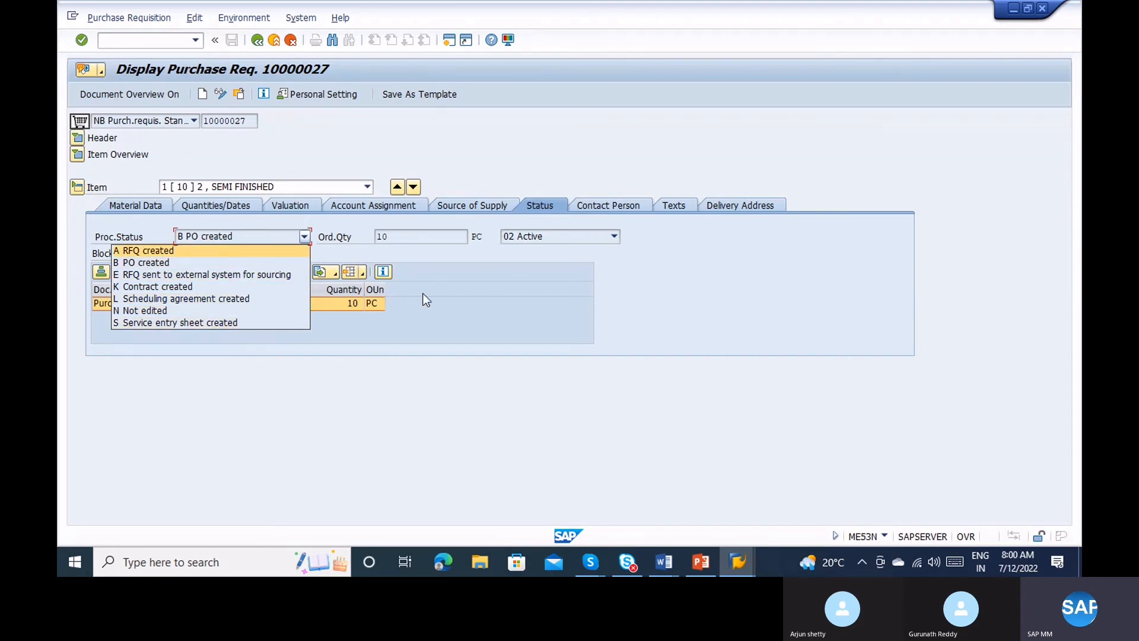
pyautogui.click(450, 299)
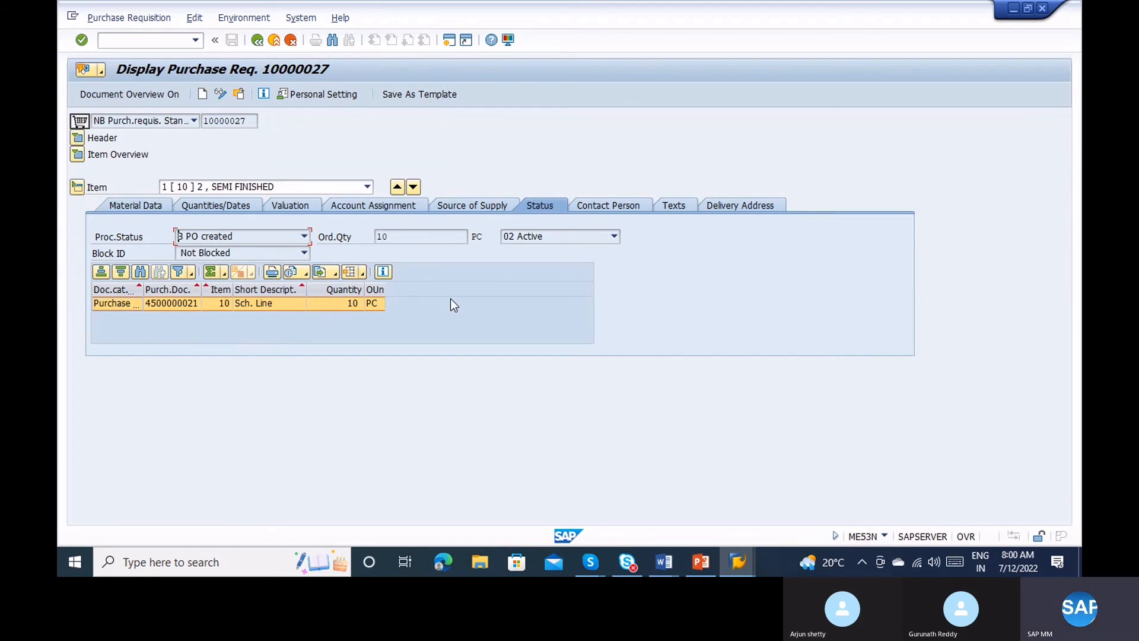
pyautogui.click(277, 46)
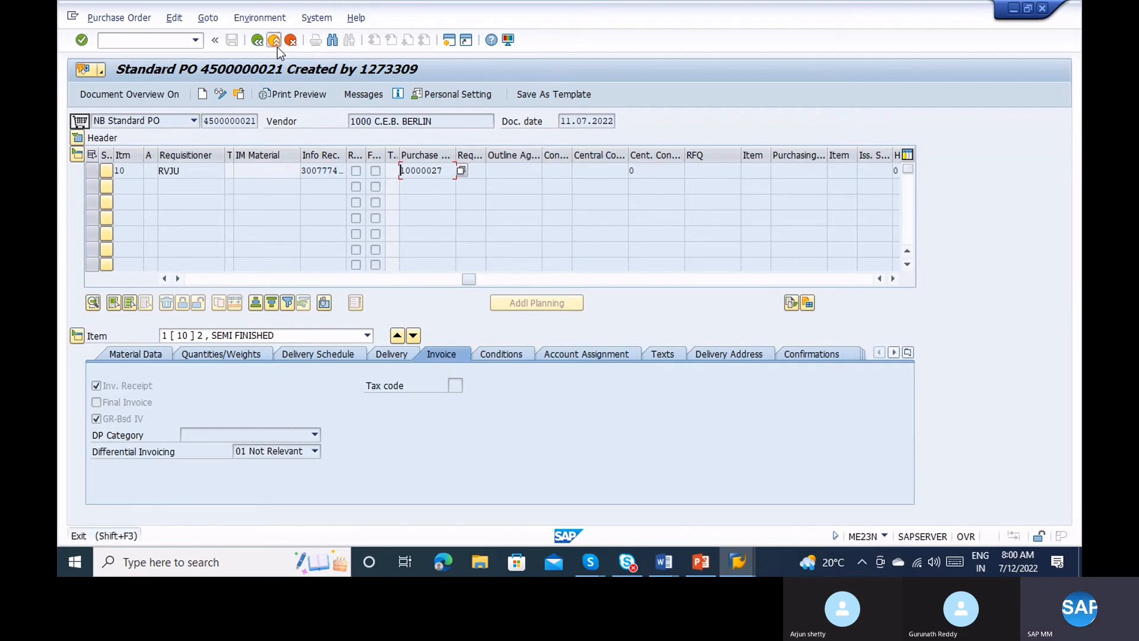
# Close the PO display and ME59N results list, then reopen requisition 10000027 via me53n.
pyautogui.click(277, 46)
pyautogui.hotkey('alt', 'Tab')
pyautogui.hotkey('alt', 'Tab')
pyautogui.hotkey('alt', 'Tab')
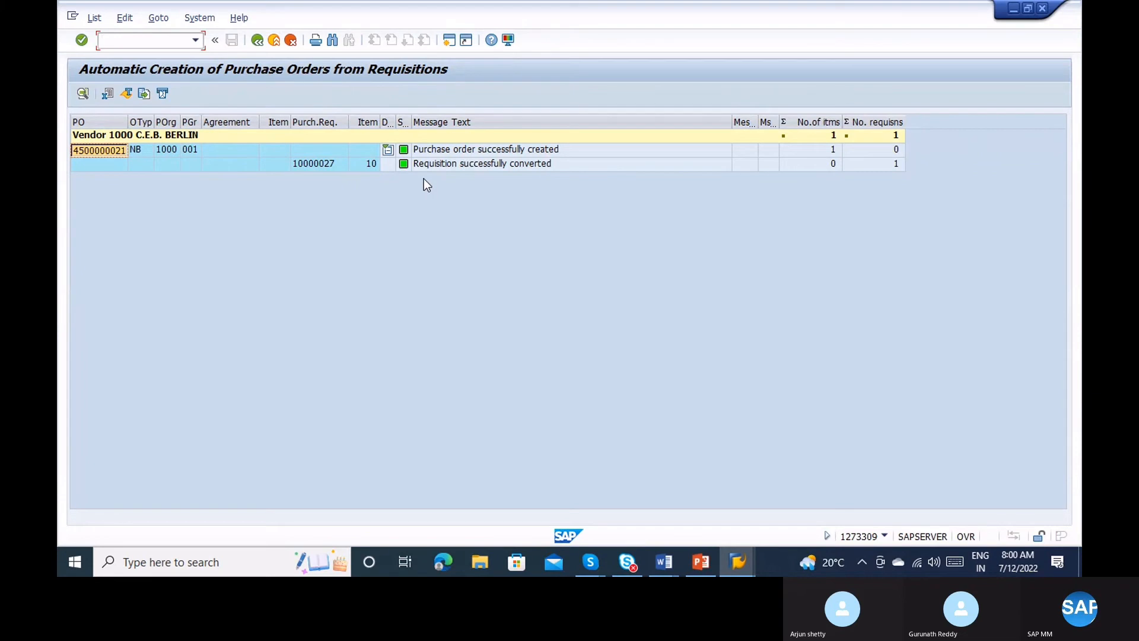
pyautogui.hotkey('alt', 'Tab')
pyautogui.hotkey('alt', 'Tab')
pyautogui.hotkey('alt', 'Tab')
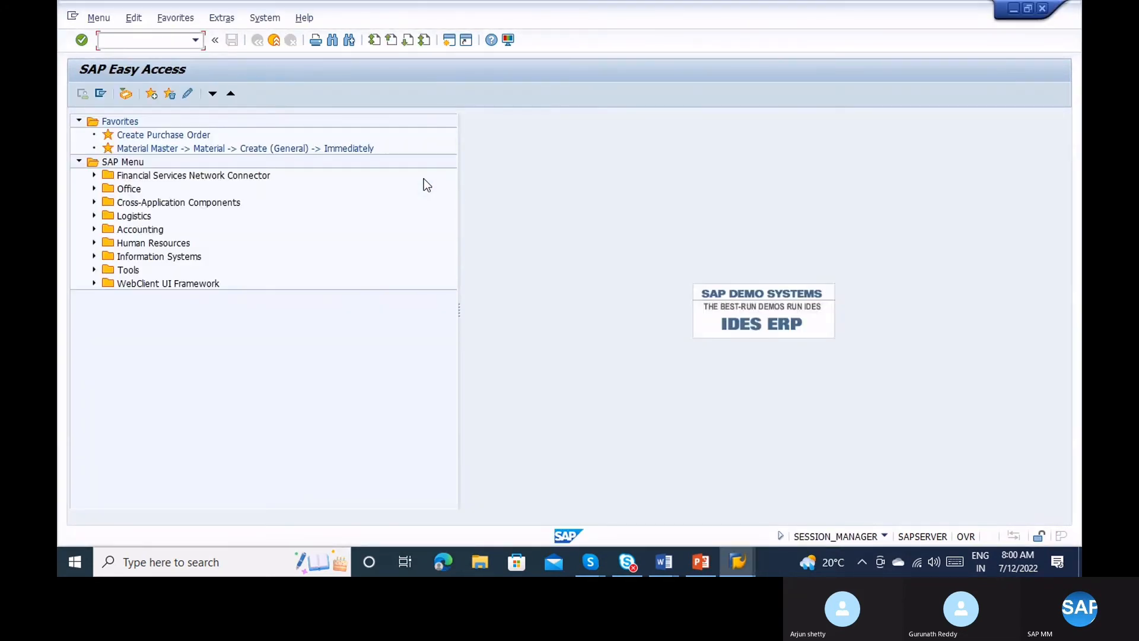
pyautogui.hotkey('alt', 'Tab')
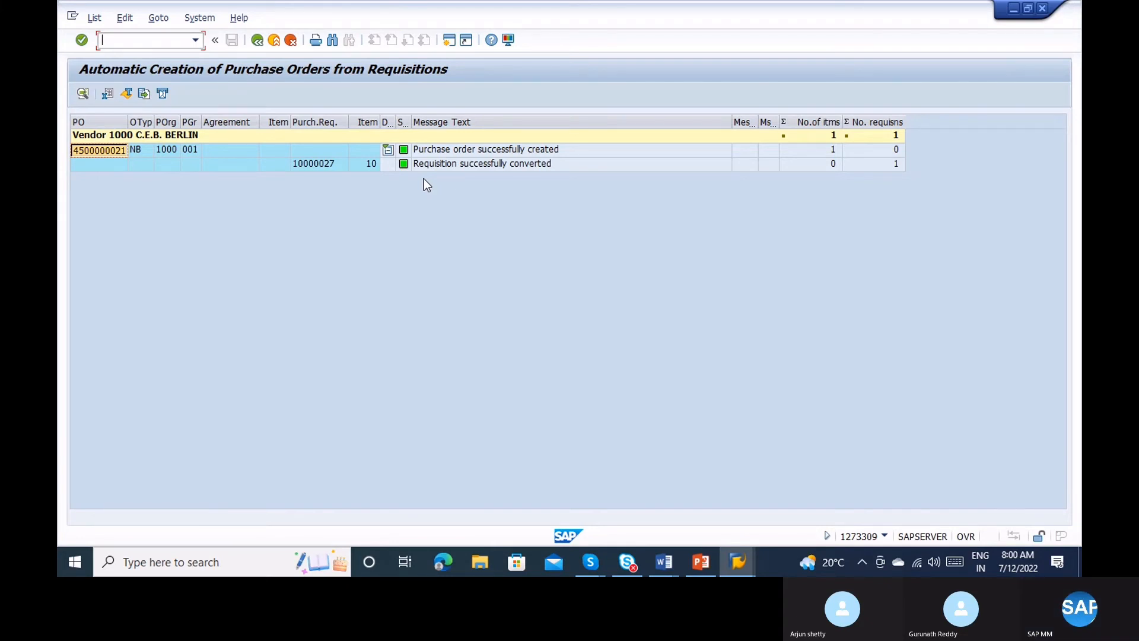
pyautogui.click(275, 40)
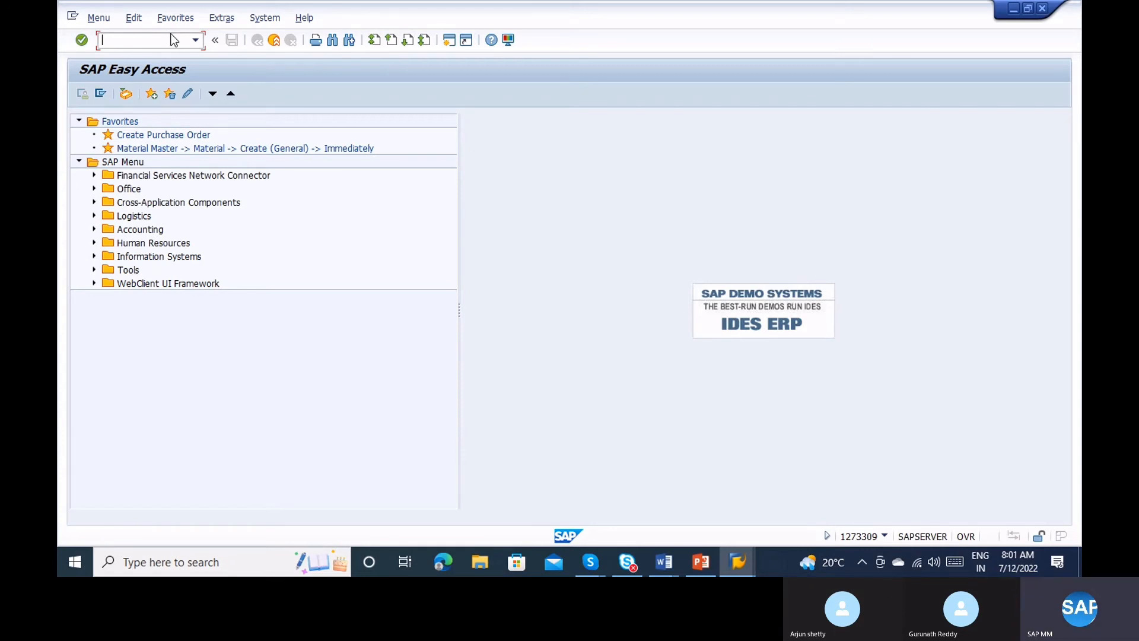
pyautogui.write('me53n')
pyautogui.press('Return')
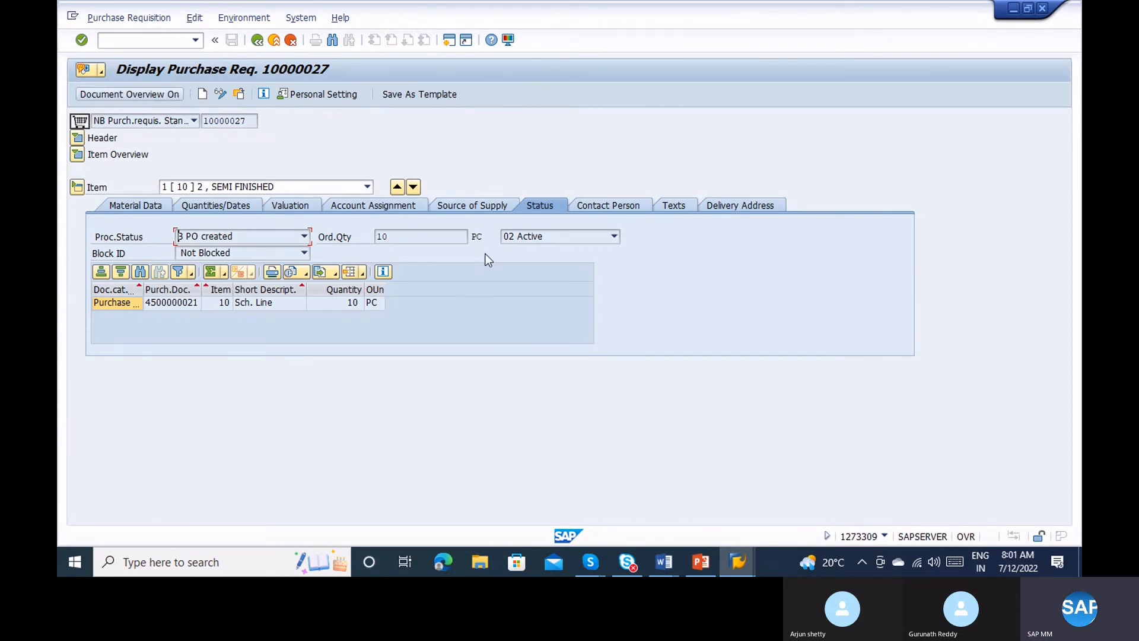
pyautogui.click(472, 208)
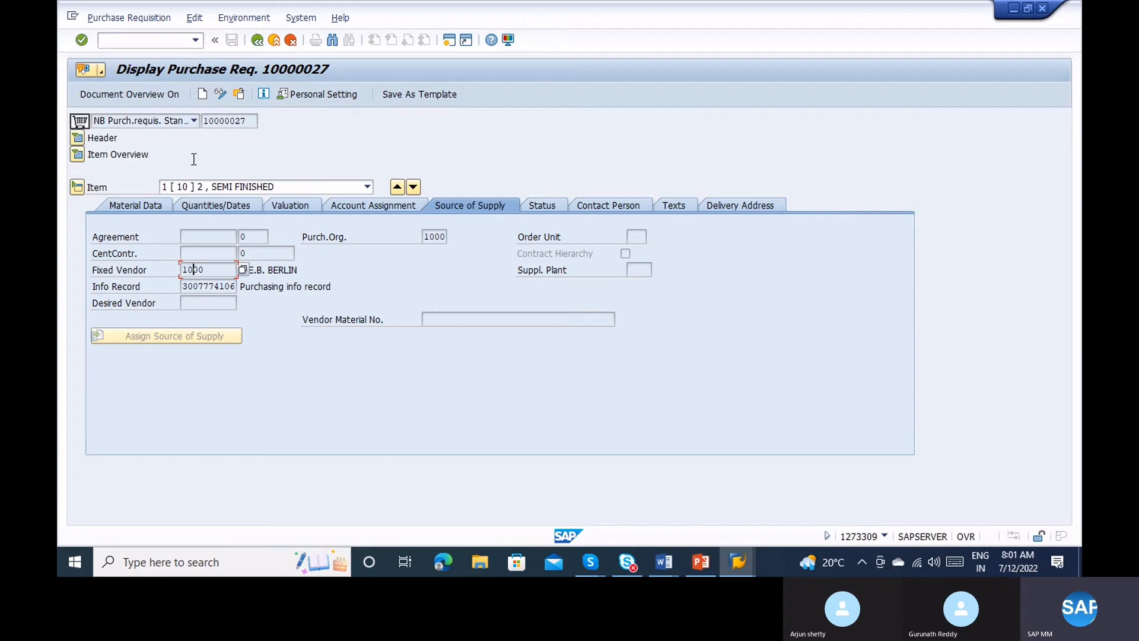
pyautogui.click(276, 48)
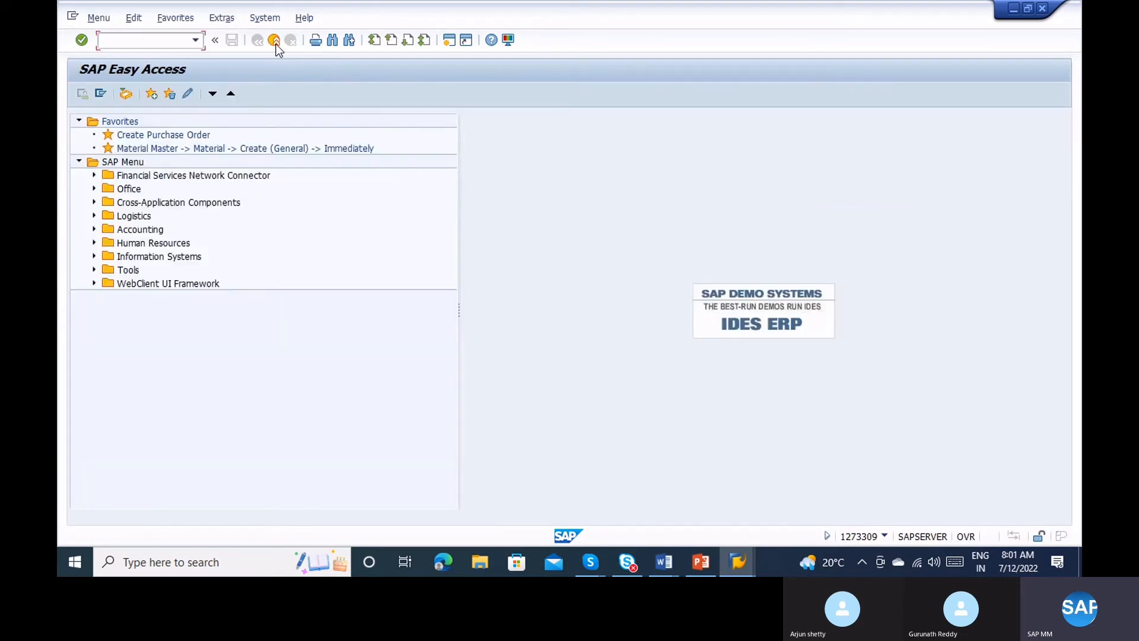
pyautogui.write('me59n')
pyautogui.press('Return')
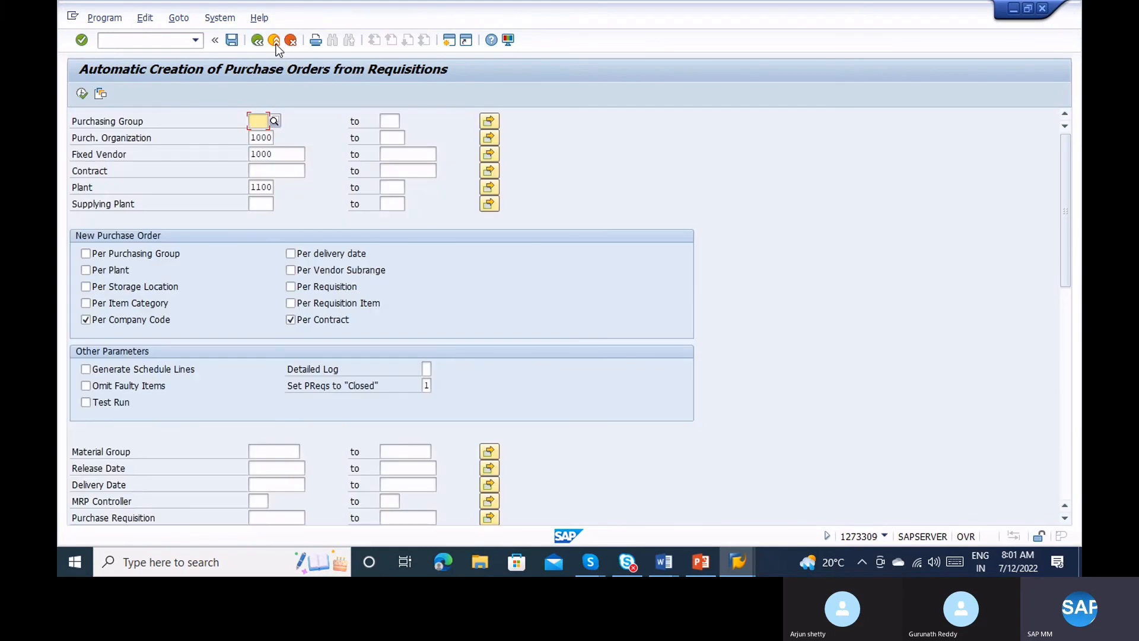
pyautogui.click(110, 24)
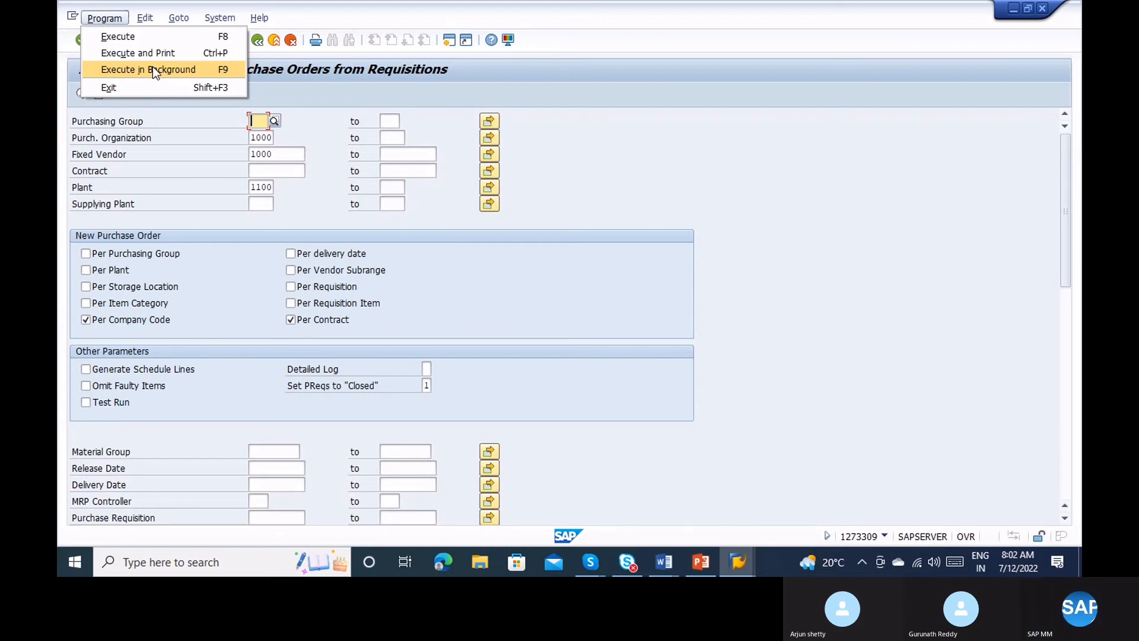
pyautogui.click(651, 275)
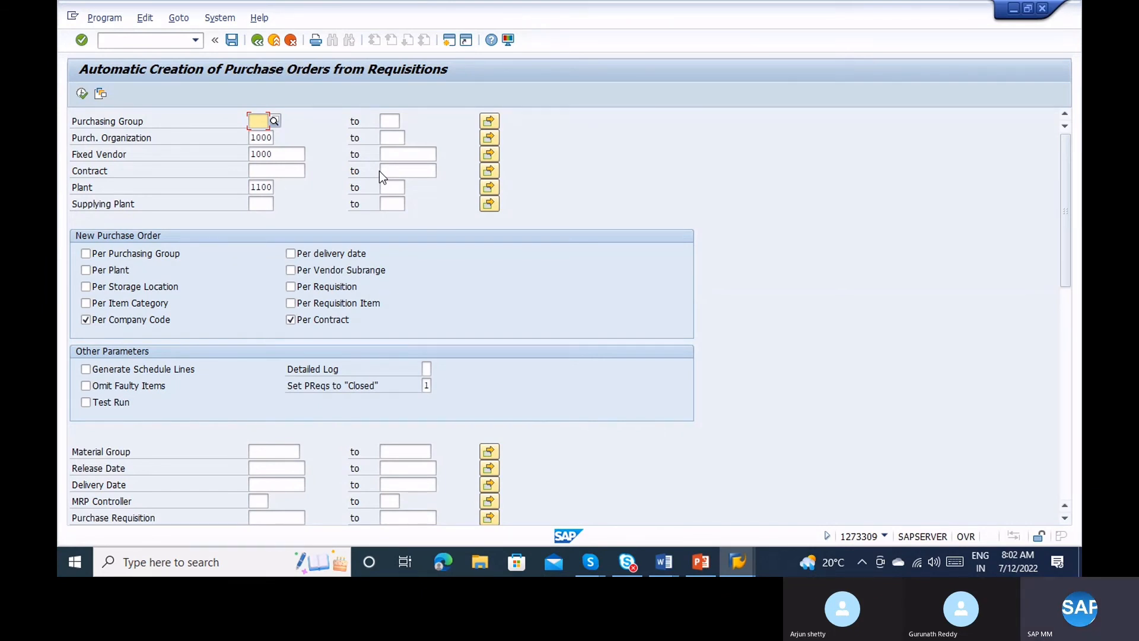
pyautogui.click(276, 39)
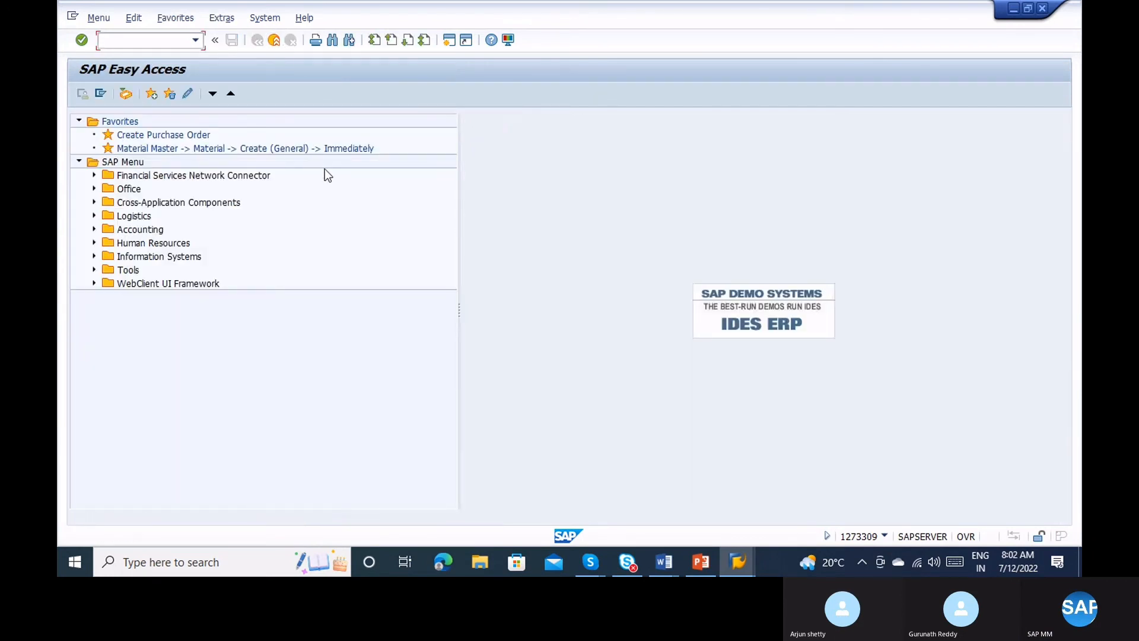
# Run sm37 to reach the Simple Job Selection for jobs on 12.07.2022.
pyautogui.write('sm37')
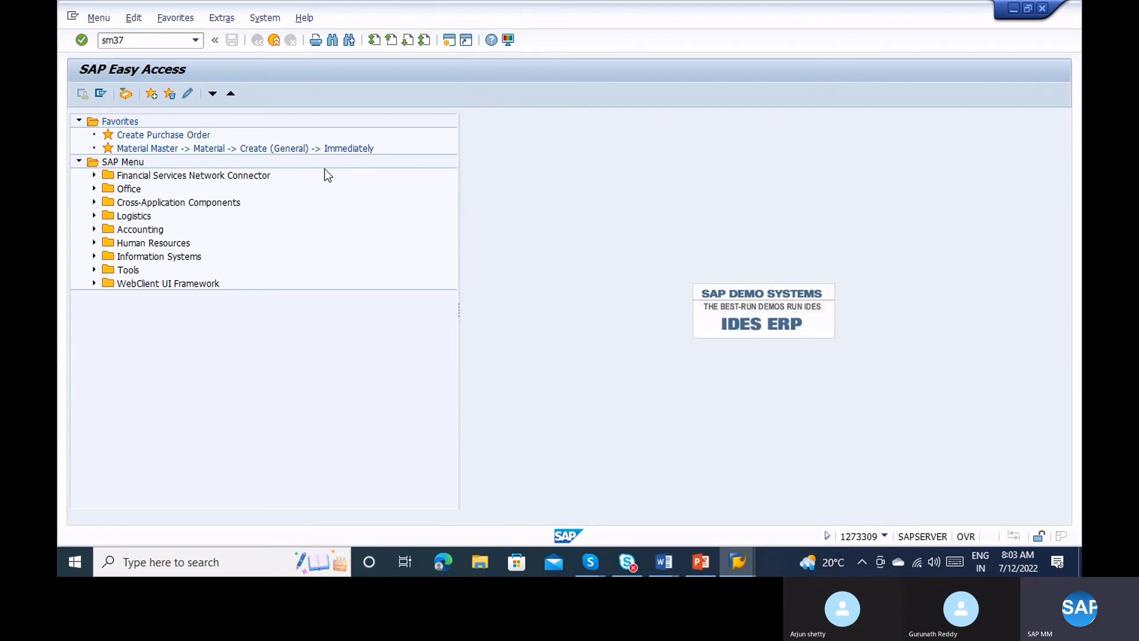
pyautogui.press('Return')
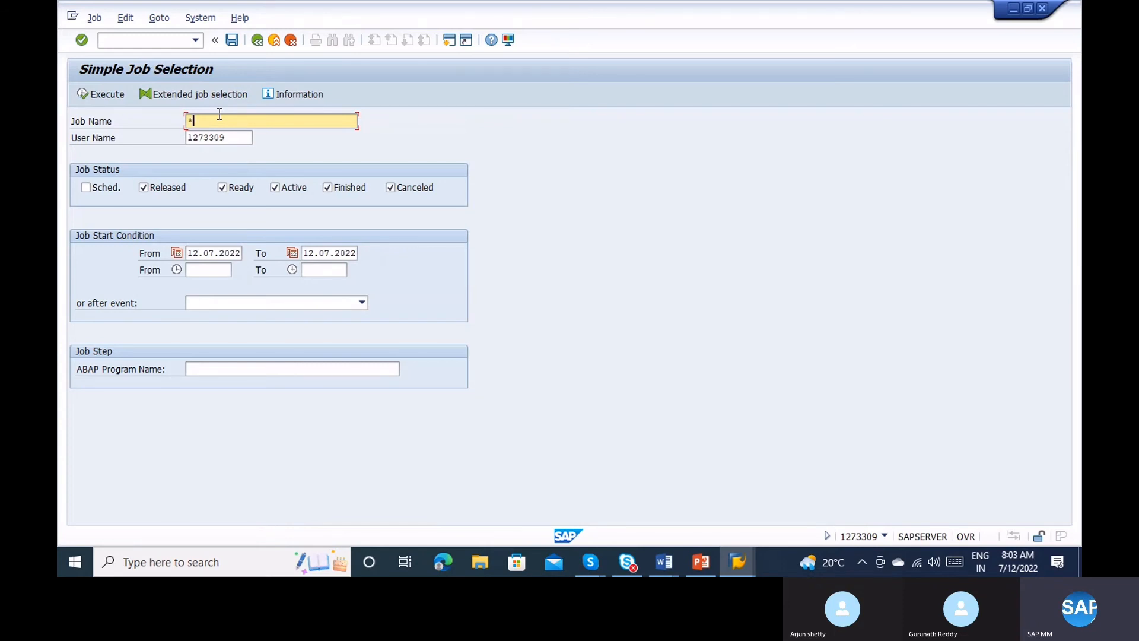
# Review the job criteria: name *, statuses Released through Canceled, start dates 12.07.2022 to 12.07.2022.
pyautogui.click(214, 254)
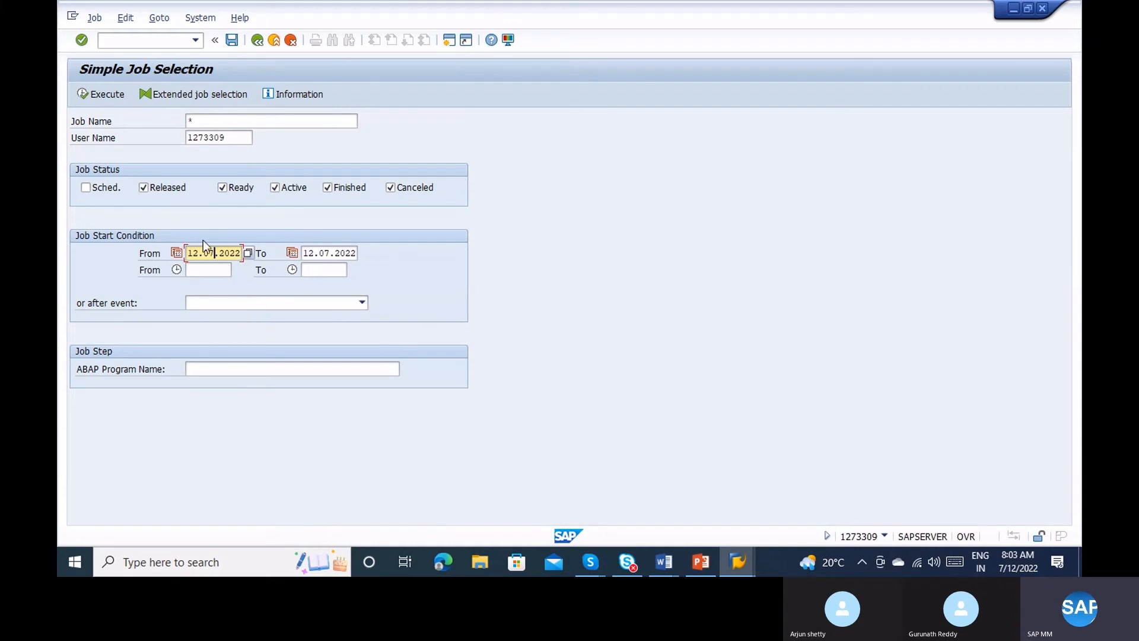
pyautogui.click(208, 119)
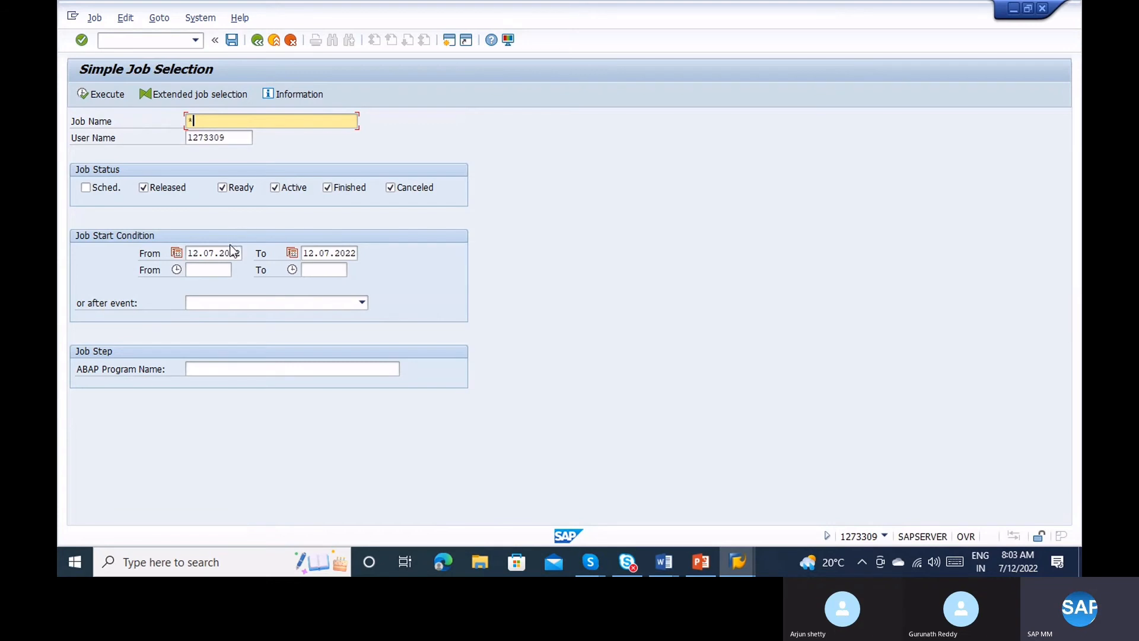
pyautogui.click(204, 254)
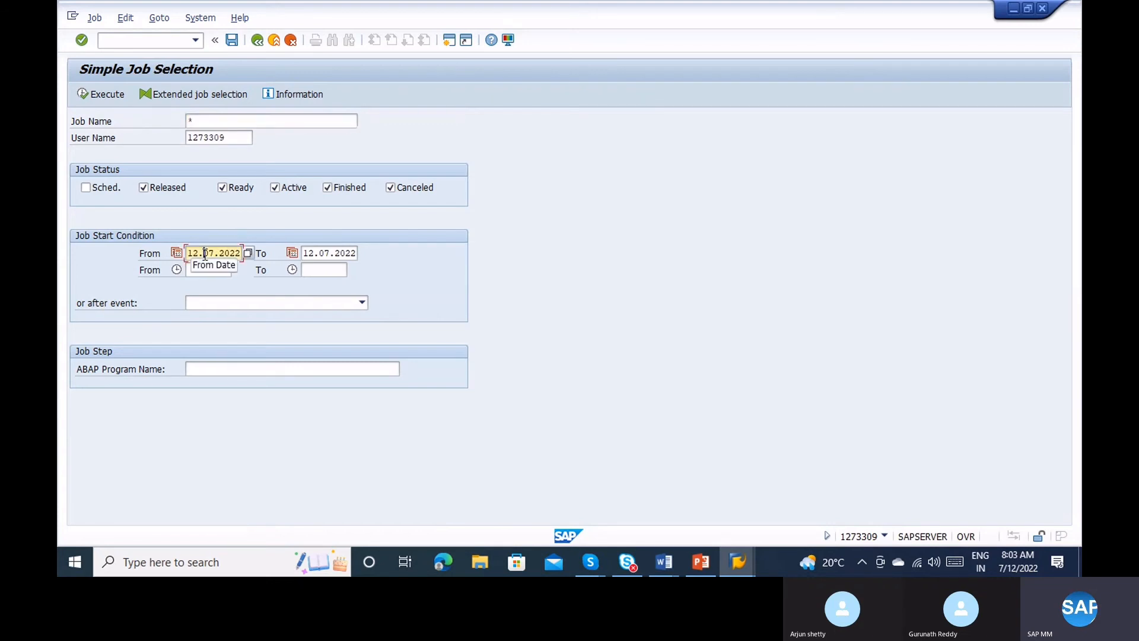
pyautogui.moveTo(188, 253); pyautogui.dragTo(239, 252)
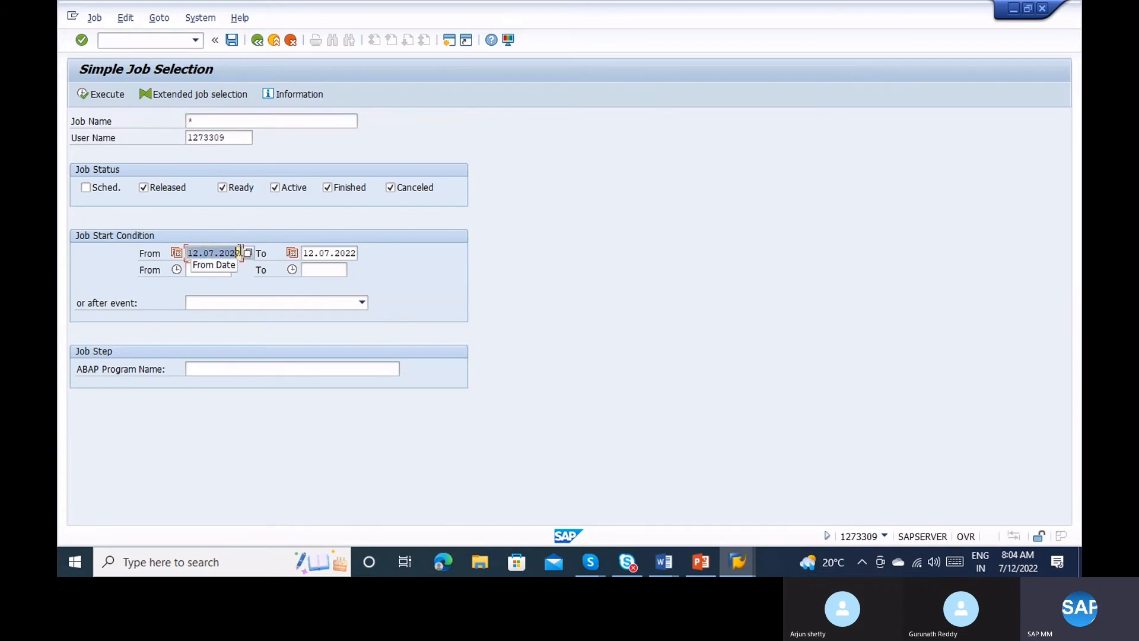
pyautogui.click(738, 556)
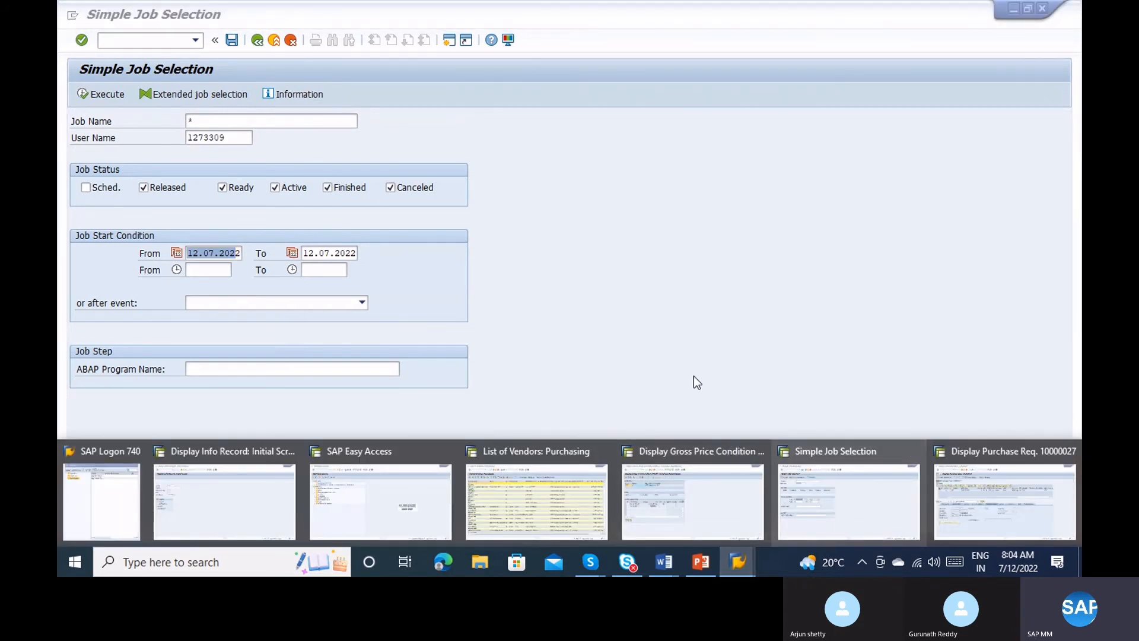
pyautogui.click(674, 343)
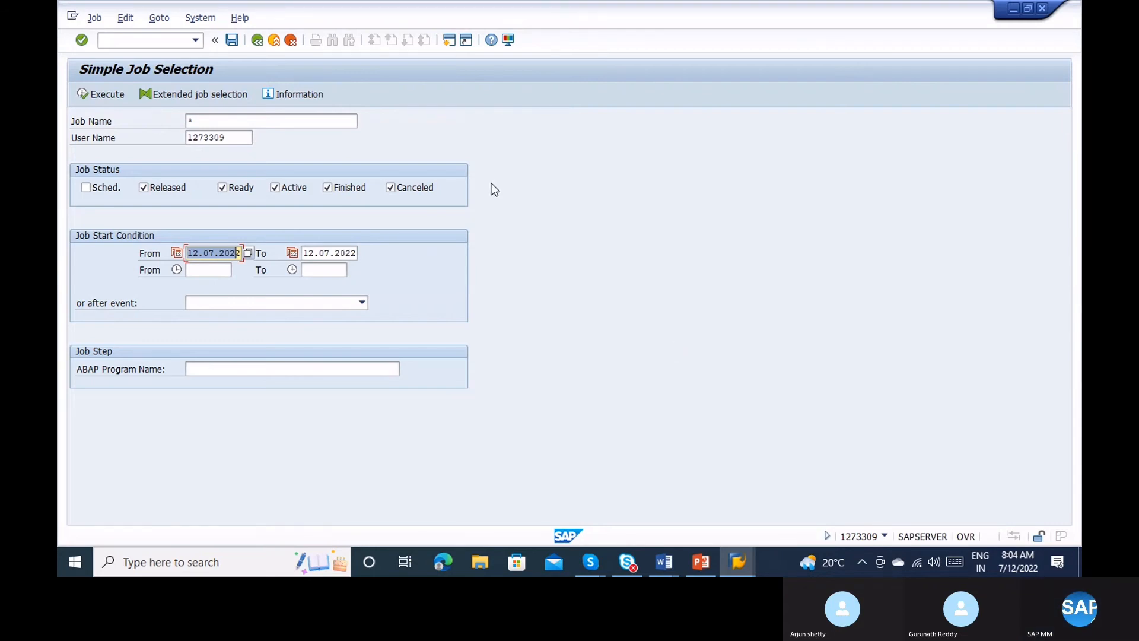
# Exit the Simple Job Selection screen back to SAP Easy Access.
pyautogui.click(274, 40)
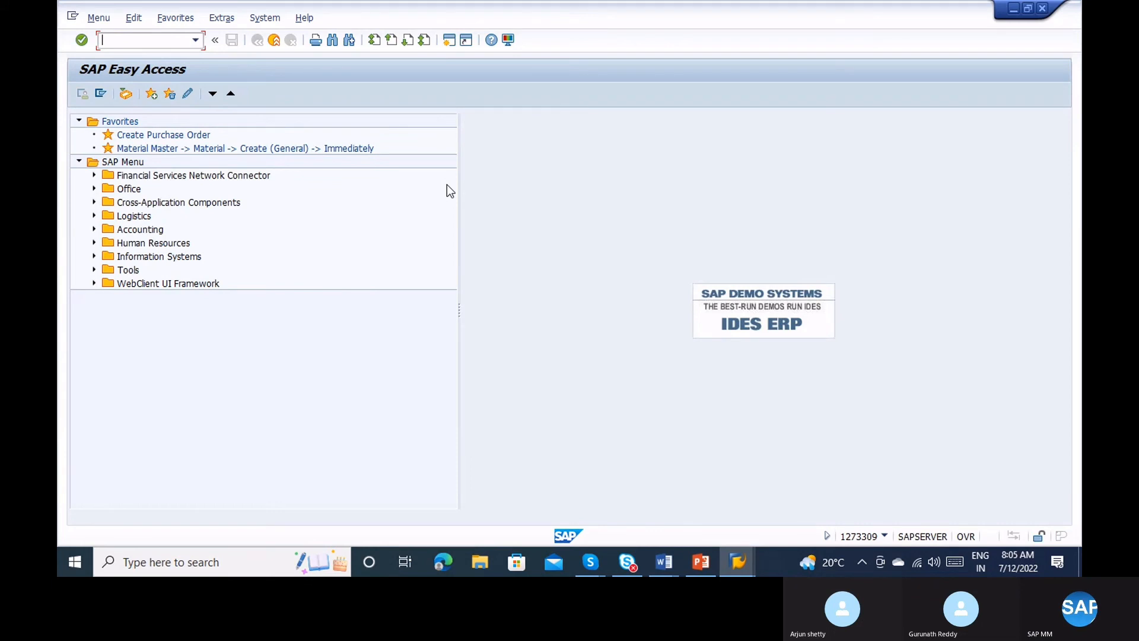
# Bring Document2 forward in Word and delete its old notes.
pyautogui.click(664, 562)
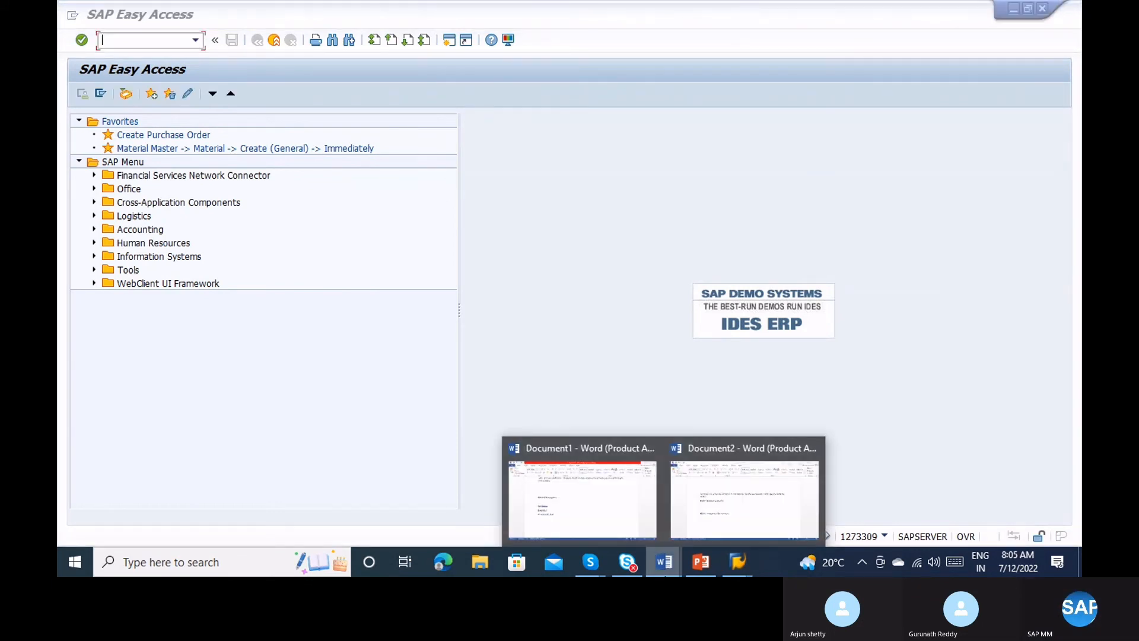
pyautogui.click(736, 491)
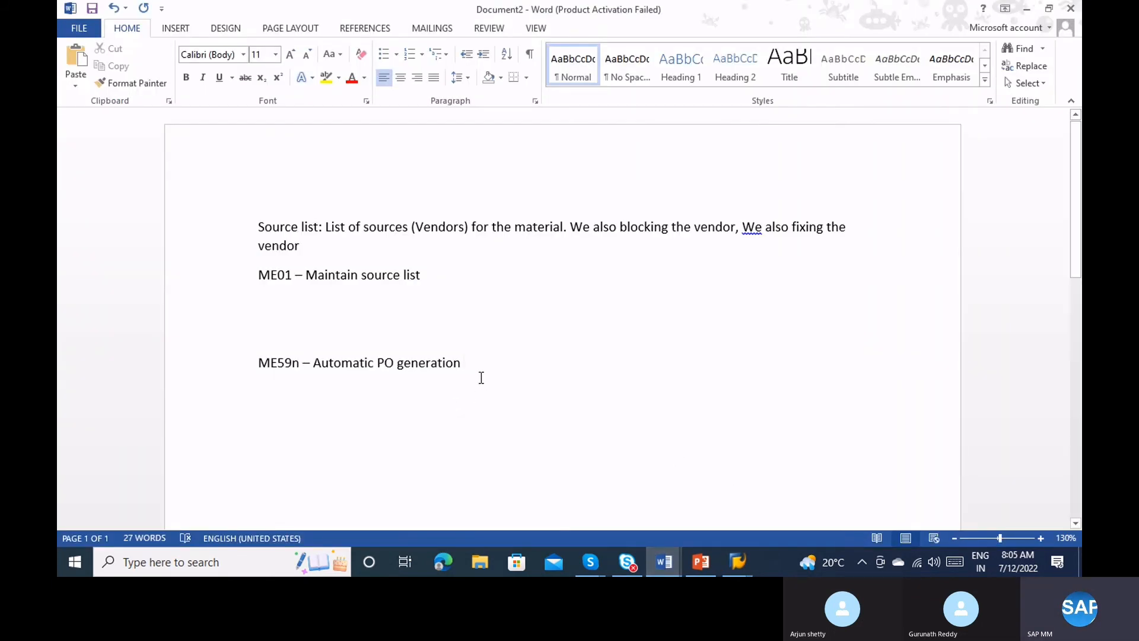
pyautogui.moveTo(481, 377); pyautogui.dragTo(238, 225)
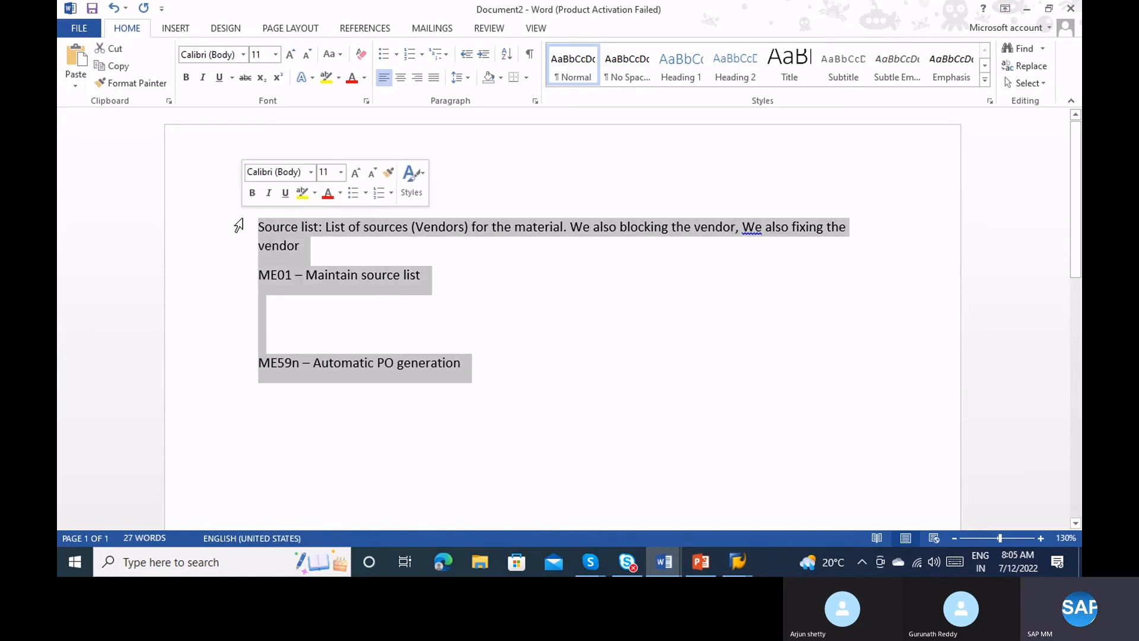
pyautogui.press('BackSpace')
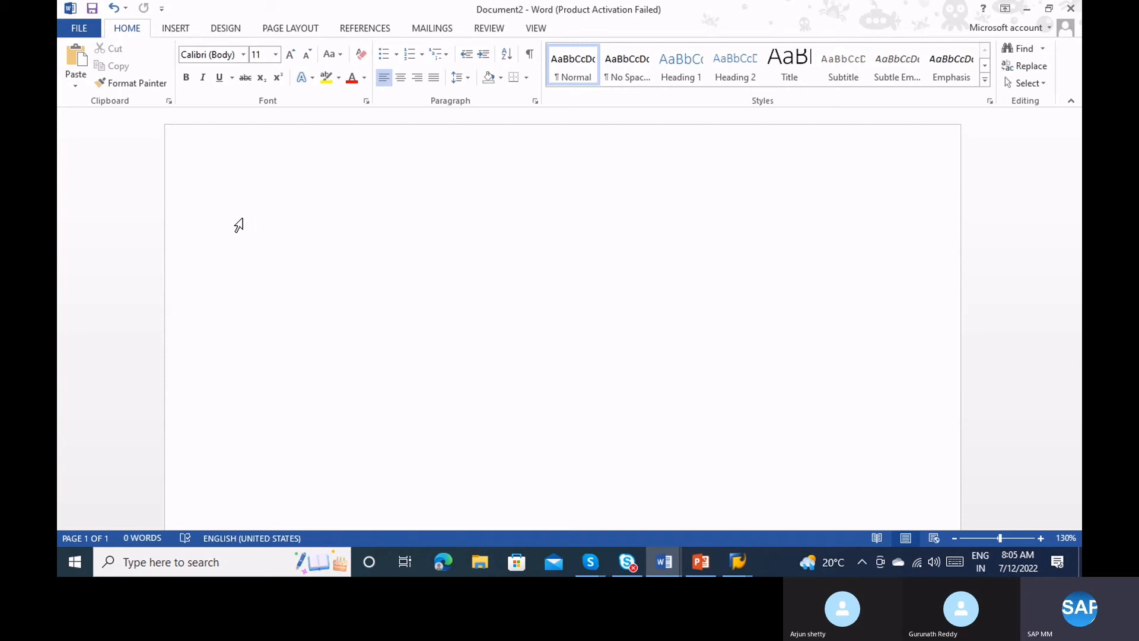
# Write the notes 'KNOWN Vendor → PR → PO → GR' and 'If we don't have any vendor →'.
pyautogui.write('KNOWN Vendor -')
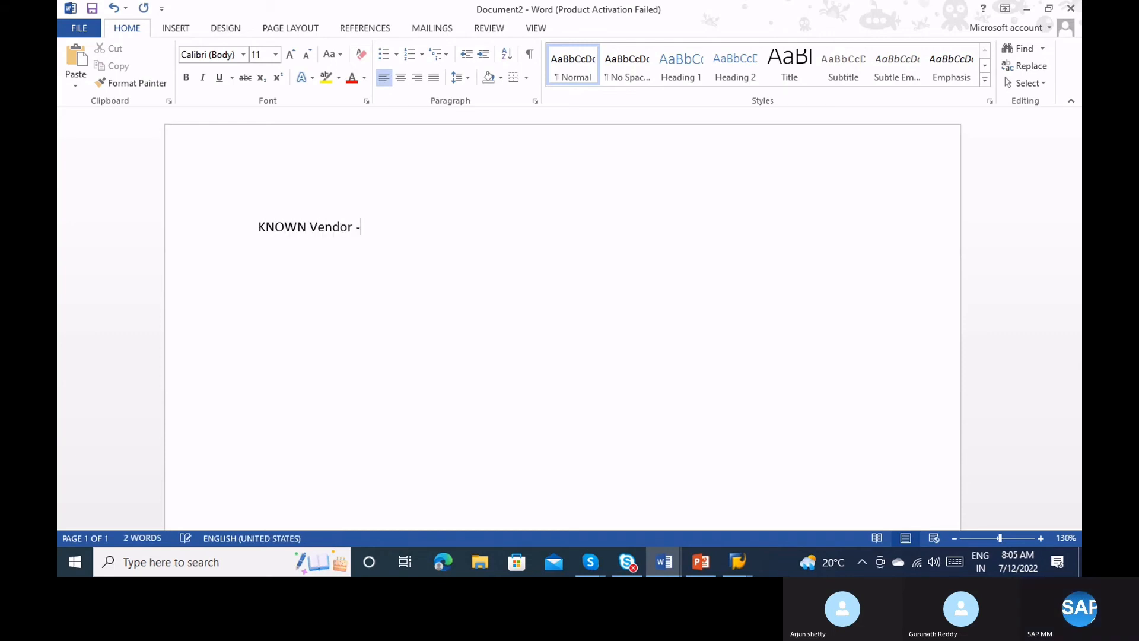
pyautogui.write('---->')
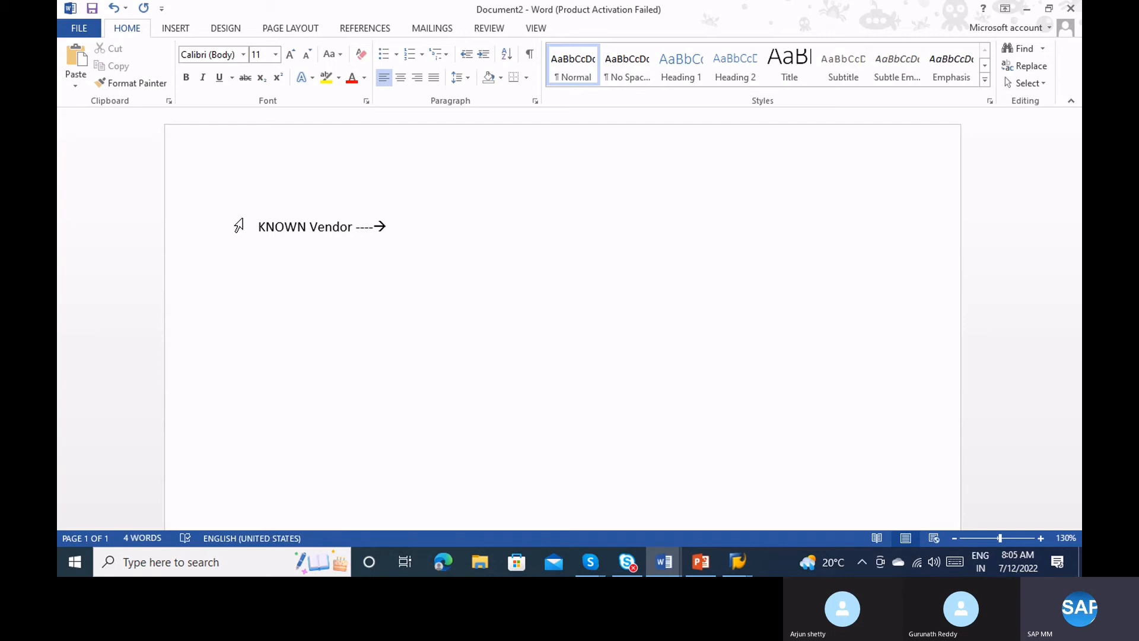
pyautogui.press('Return')
pyautogui.write('Ig we')
pyautogui.press('BackSpace')
pyautogui.press('BackSpace')
pyautogui.press('BackSpace')
pyautogui.press('BackSpace')
pyautogui.write("f we don't have ")
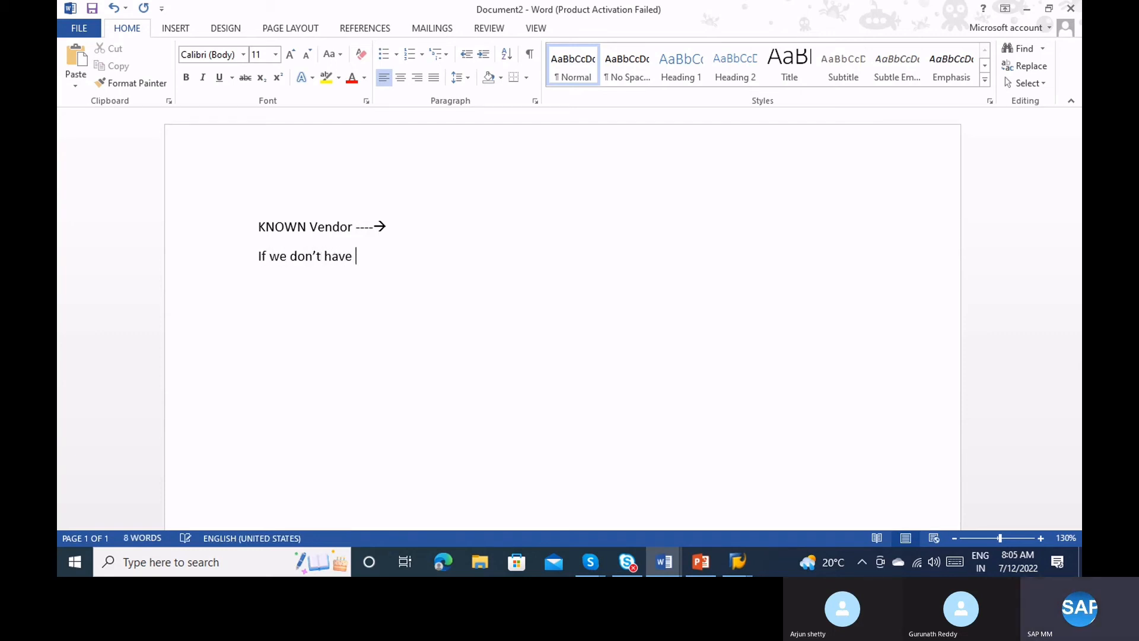
pyautogui.write('any vendor ')
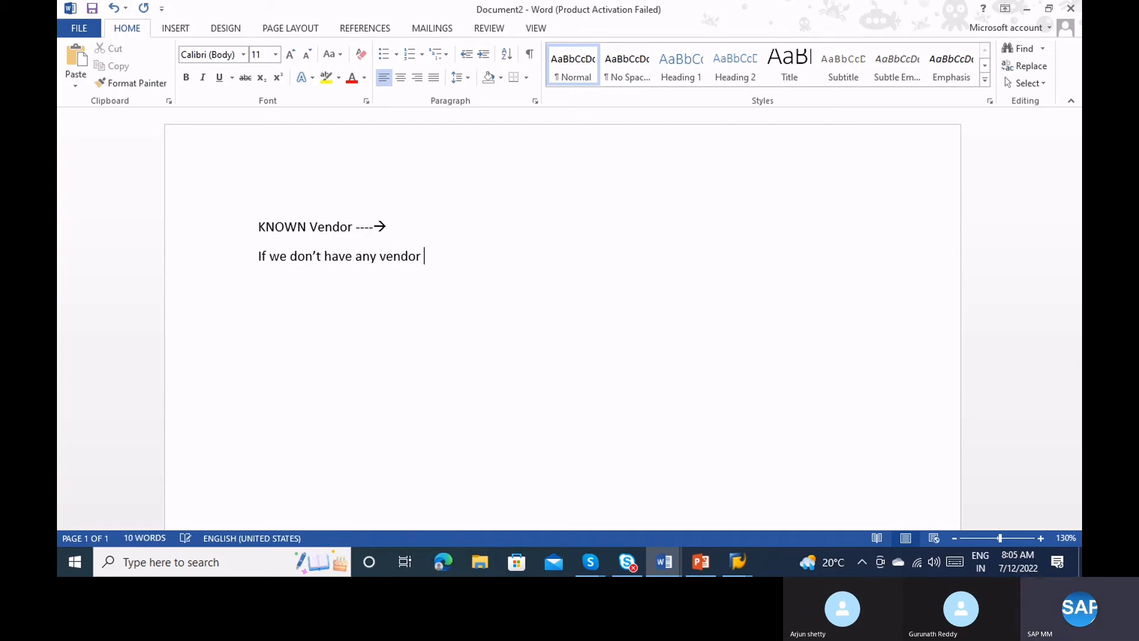
pyautogui.write('--->')
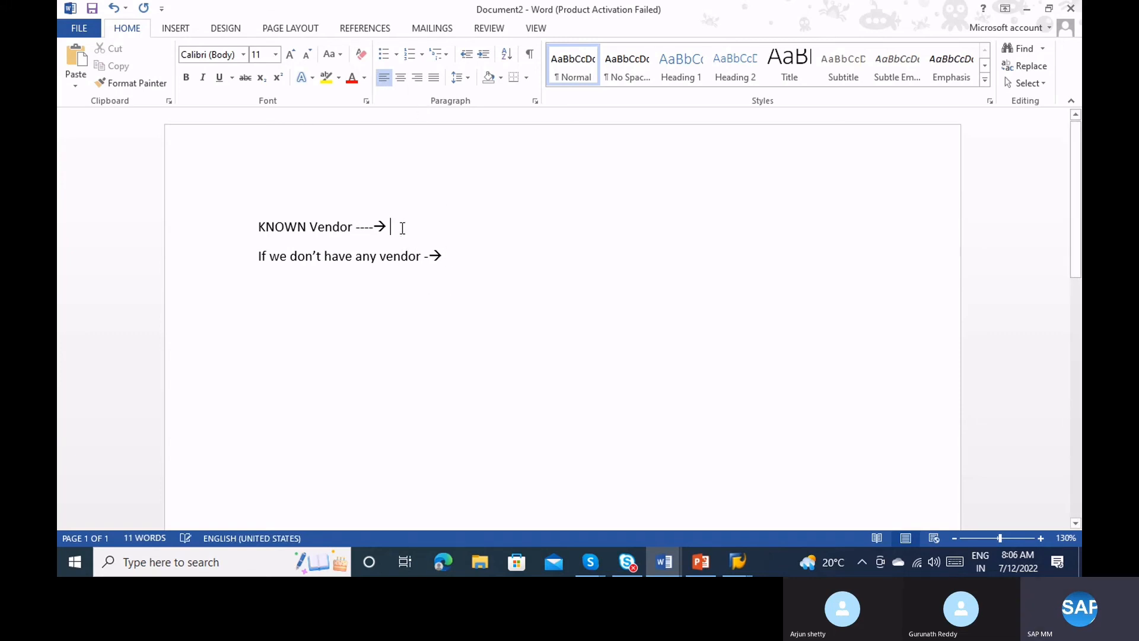
pyautogui.write('PR')
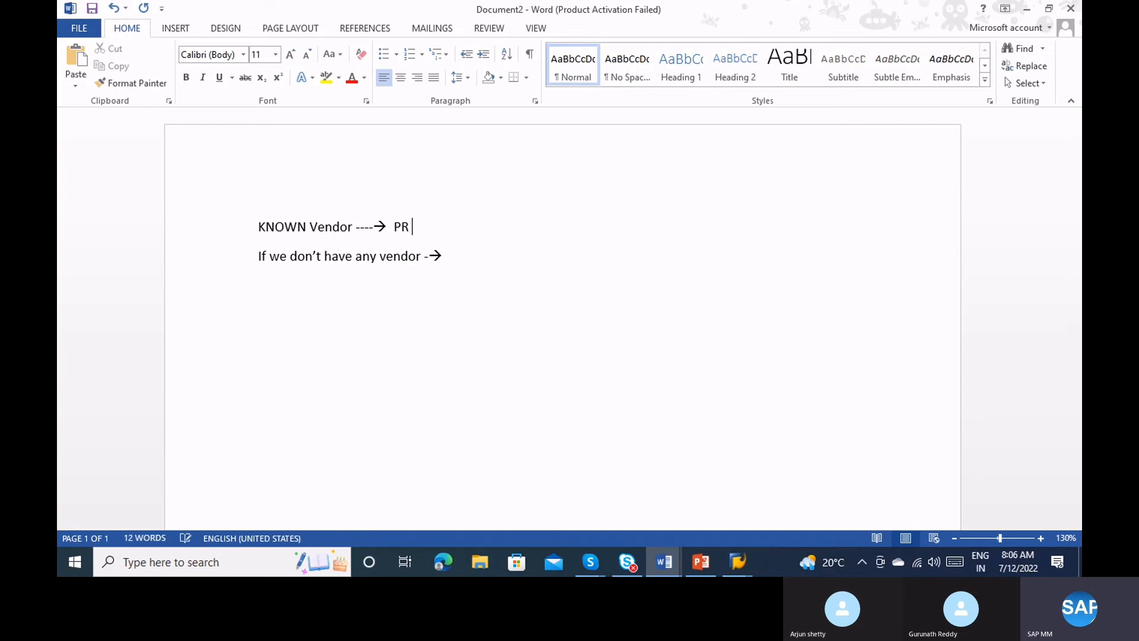
pyautogui.write(' --> PO')
pyautogui.write(' --> G')
pyautogui.write('R')
pyautogui.click(740, 561)
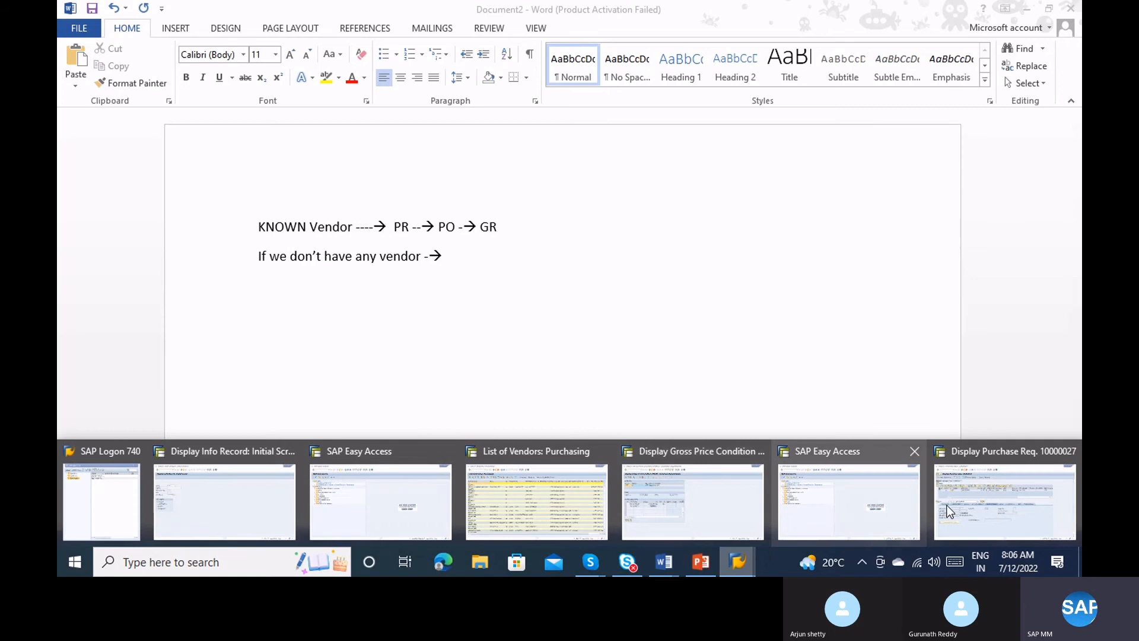
pyautogui.click(991, 500)
pyautogui.click(134, 42)
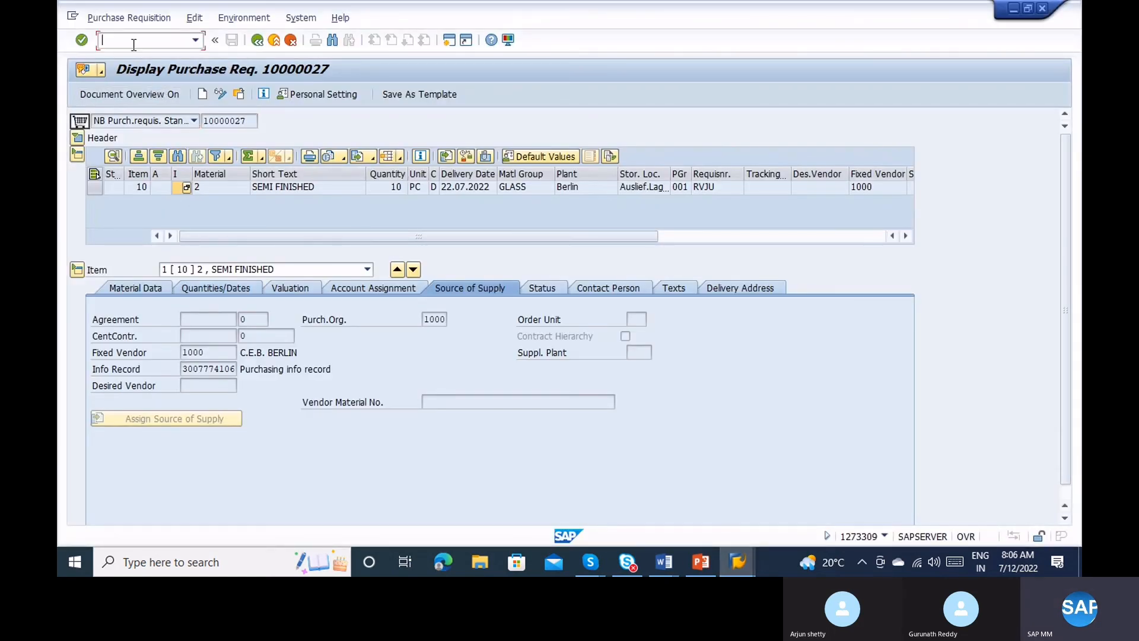
pyautogui.write('/nme21n')
pyautogui.press('Return')
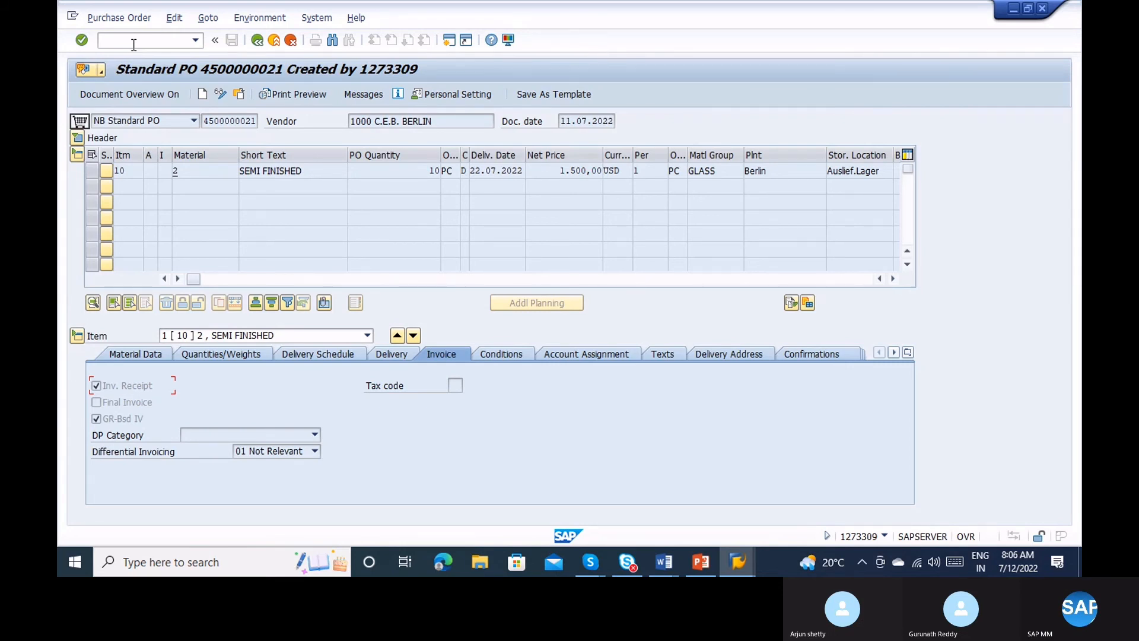
pyautogui.click(274, 125)
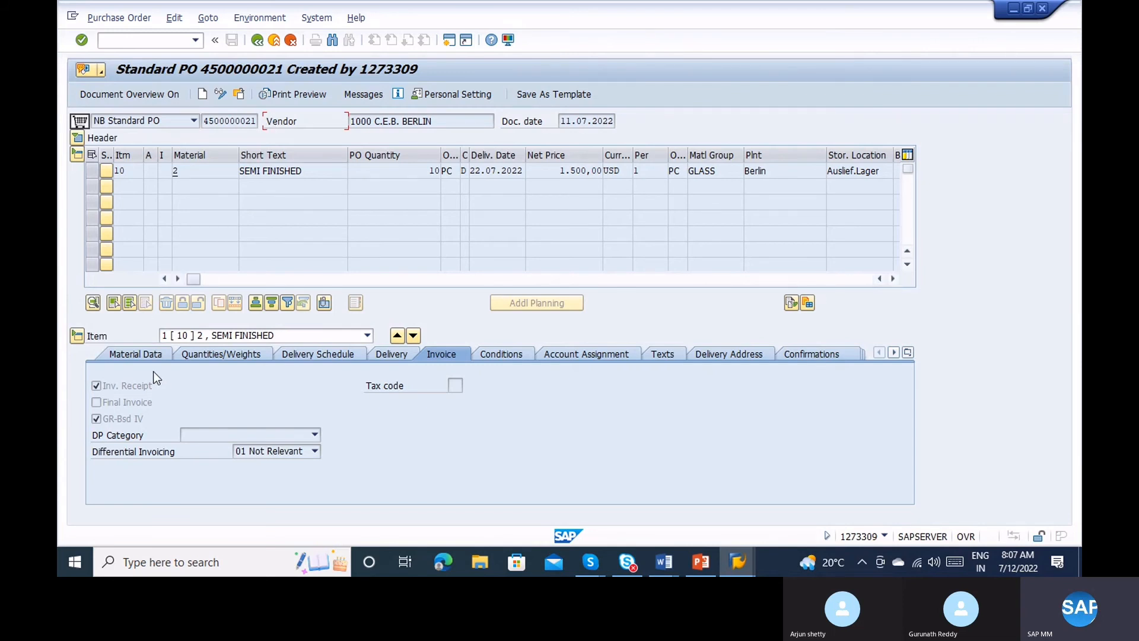
pyautogui.click(134, 352)
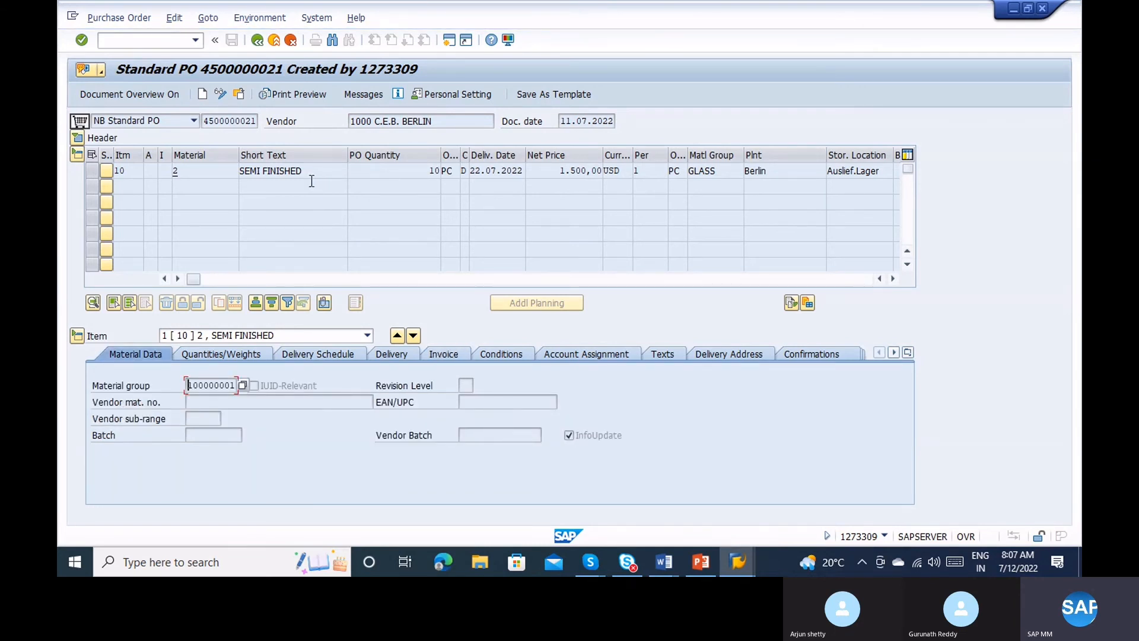
# Check the PO's print output message for partner 1000 and its media options.
pyautogui.click(356, 92)
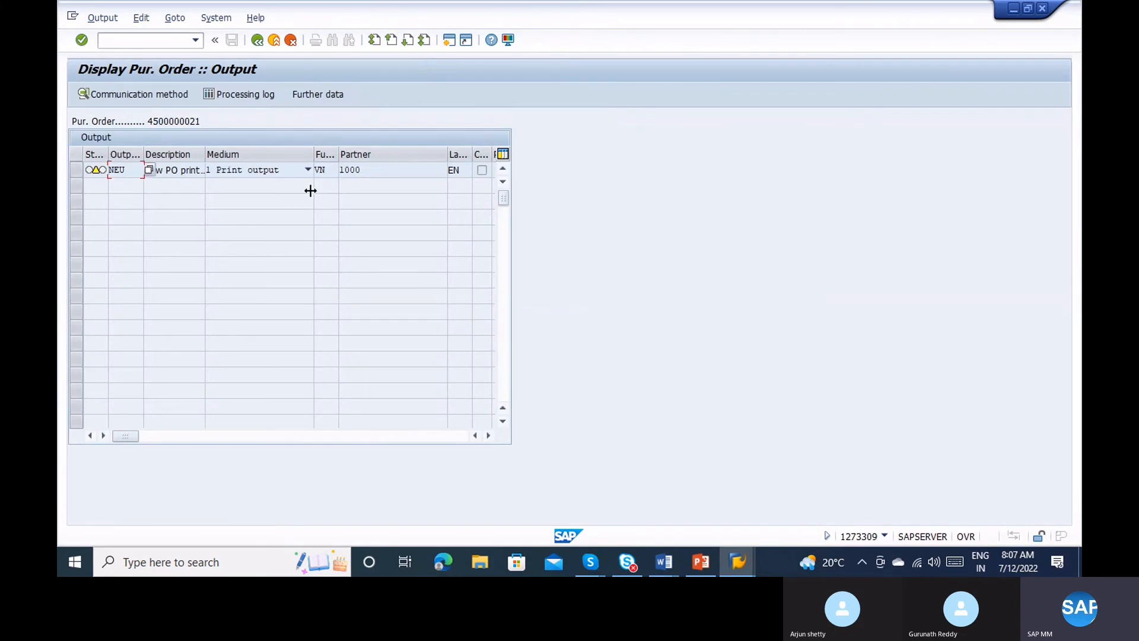
pyautogui.click(261, 169)
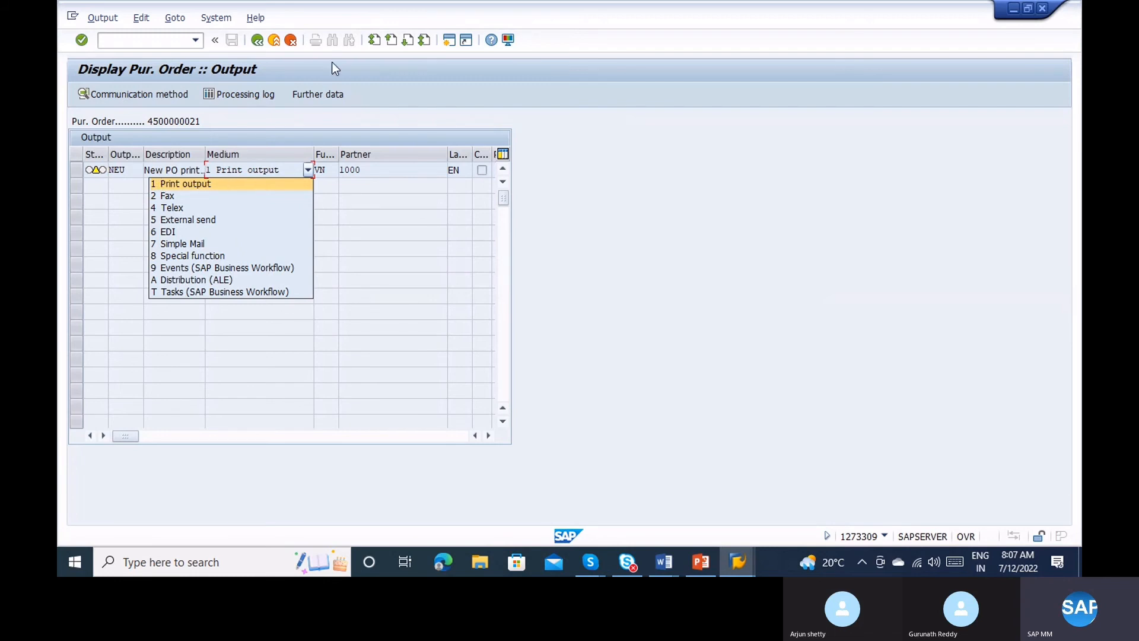
pyautogui.click(257, 41)
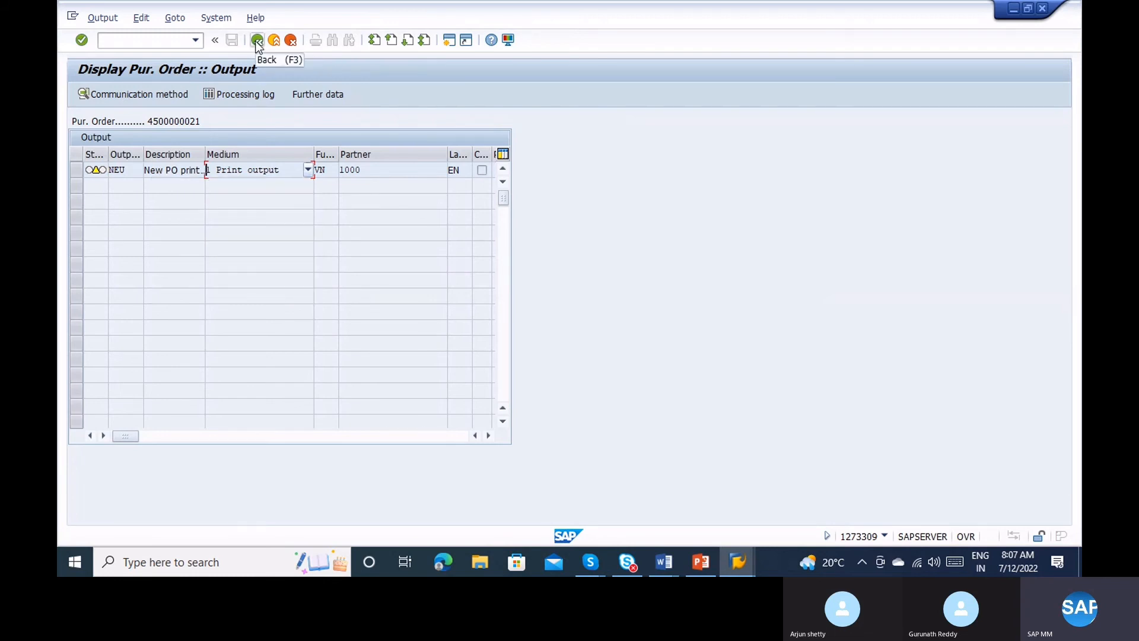
pyautogui.click(257, 41)
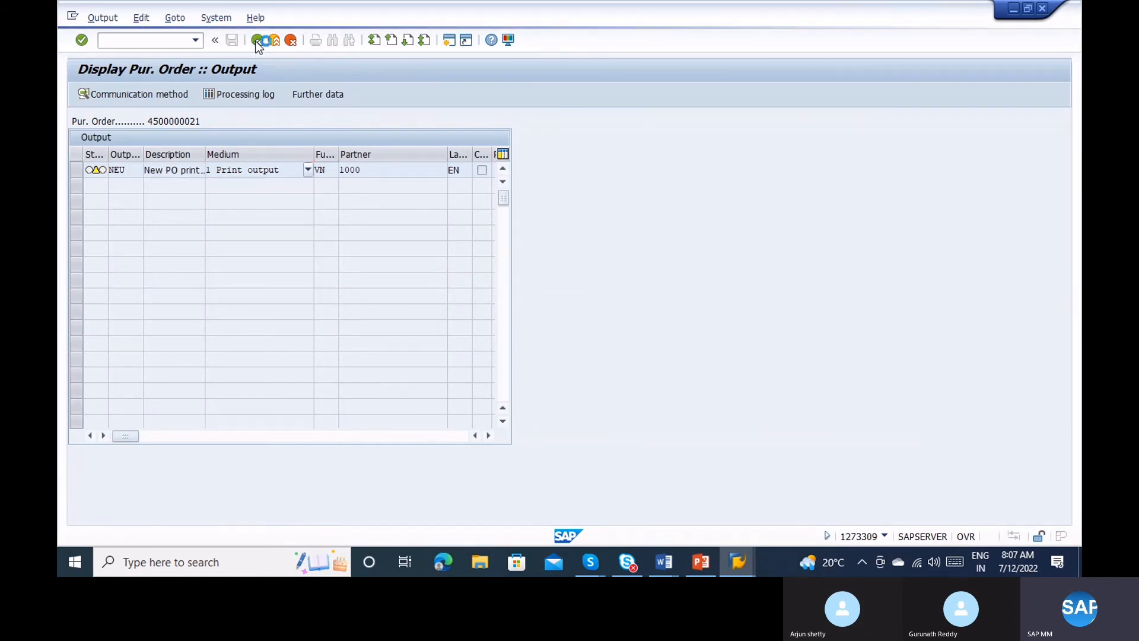
# Try /ome9f, dismiss the session limit notice, and start entering me9 in SAP Easy Access.
pyautogui.click(151, 41)
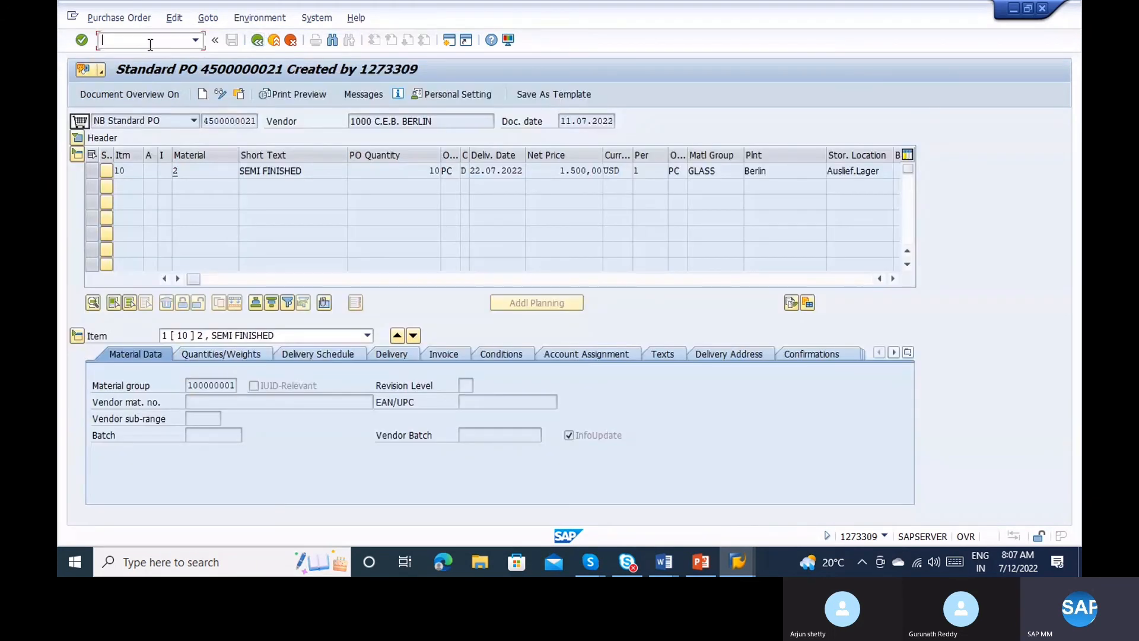
pyautogui.write('/ome9f')
pyautogui.press('Return')
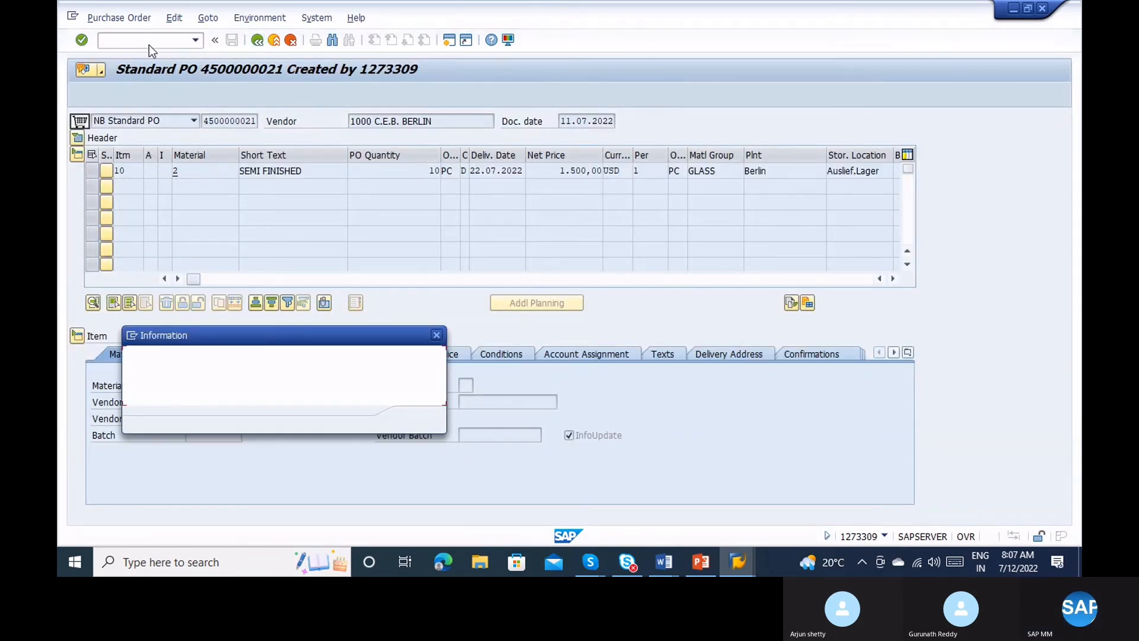
pyautogui.press('Return')
pyautogui.hotkey('alt', 'Tab')
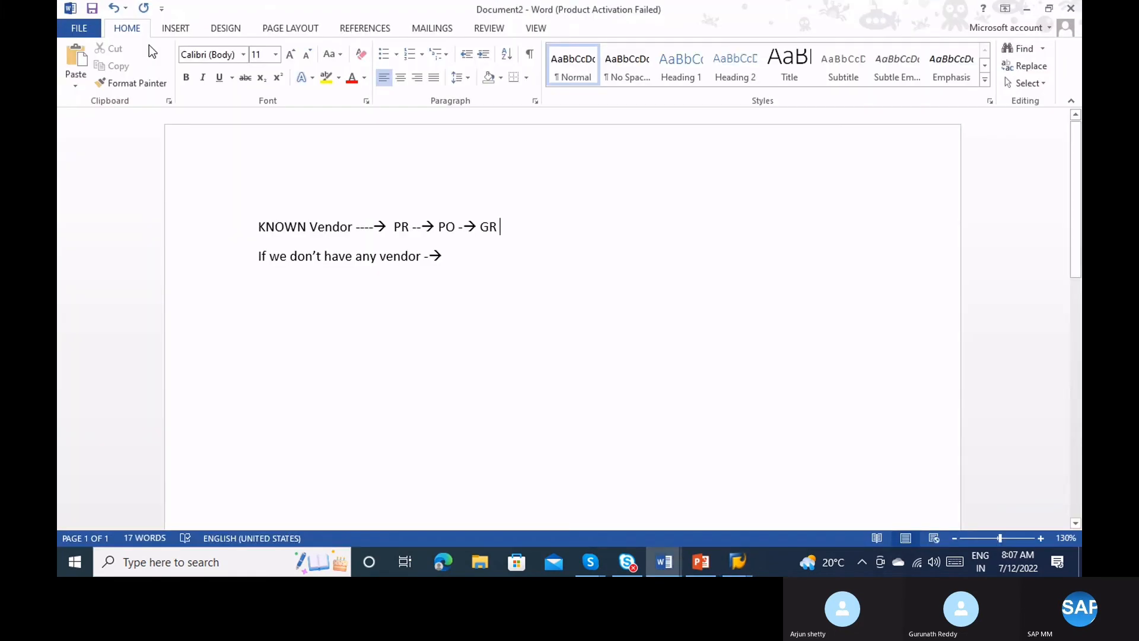
pyautogui.hotkey('alt', 'Tab')
pyautogui.hotkey('alt', 'Tab')
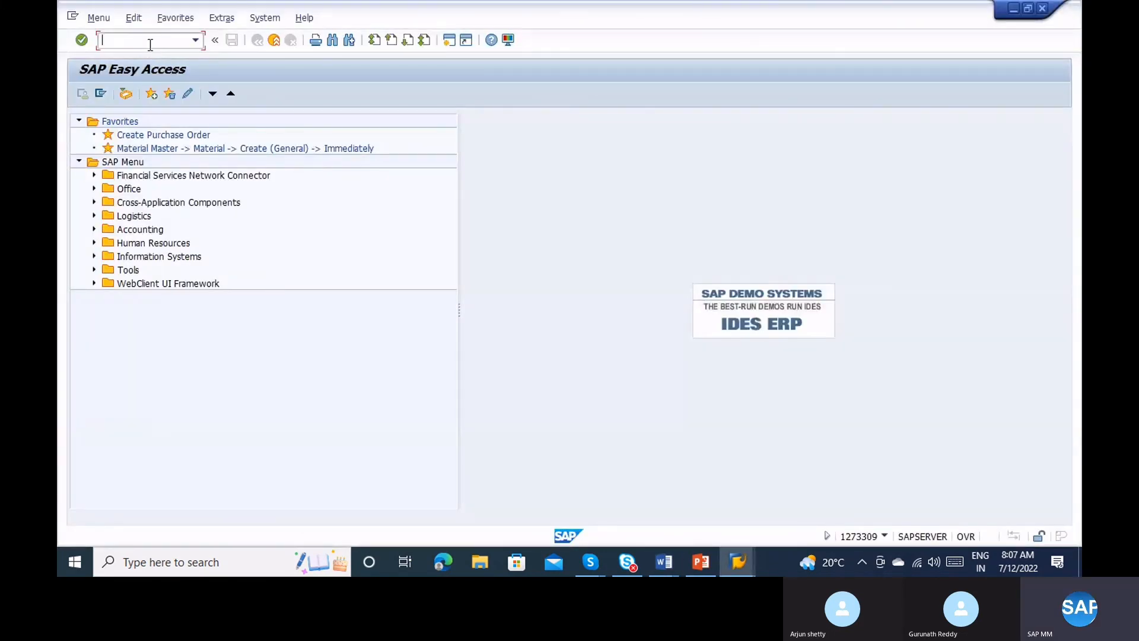
pyautogui.write('me9')
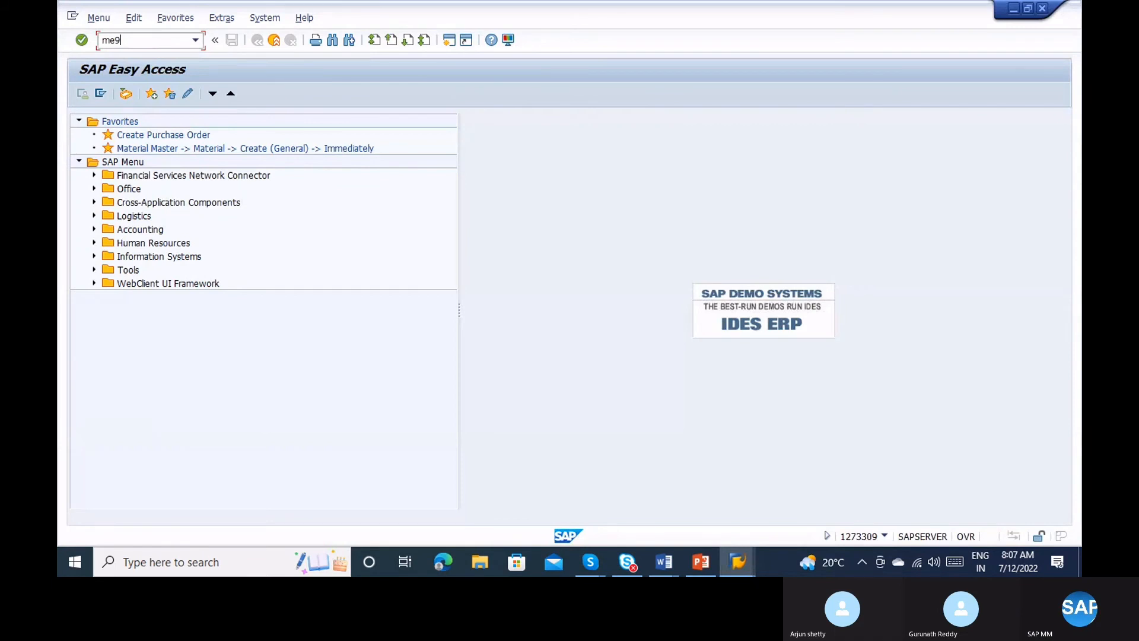
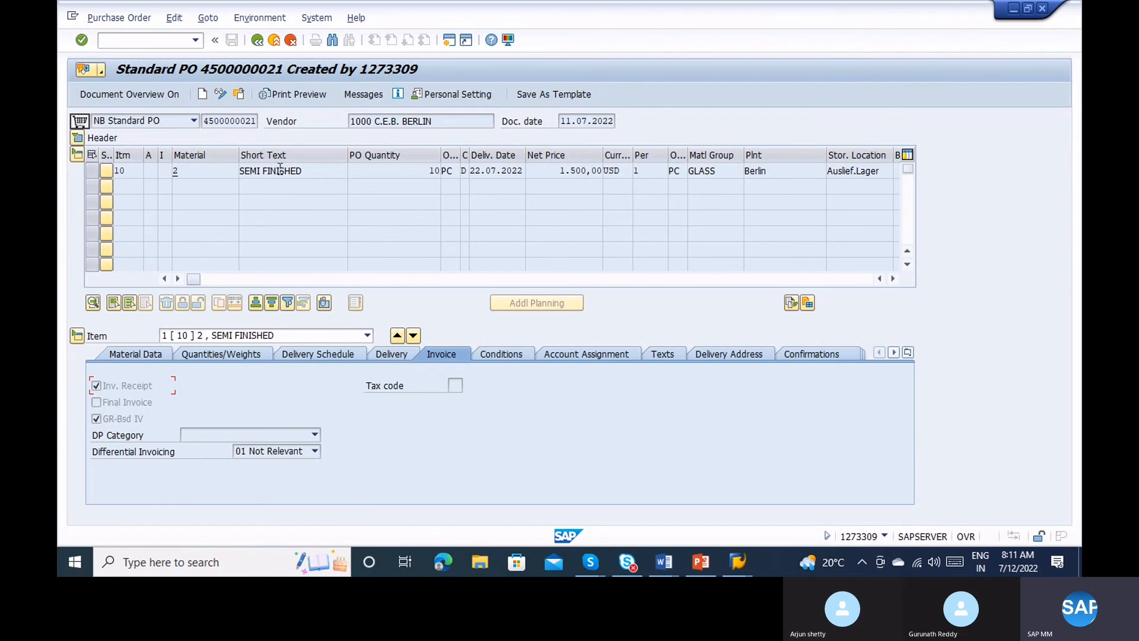
pyautogui.click(378, 95)
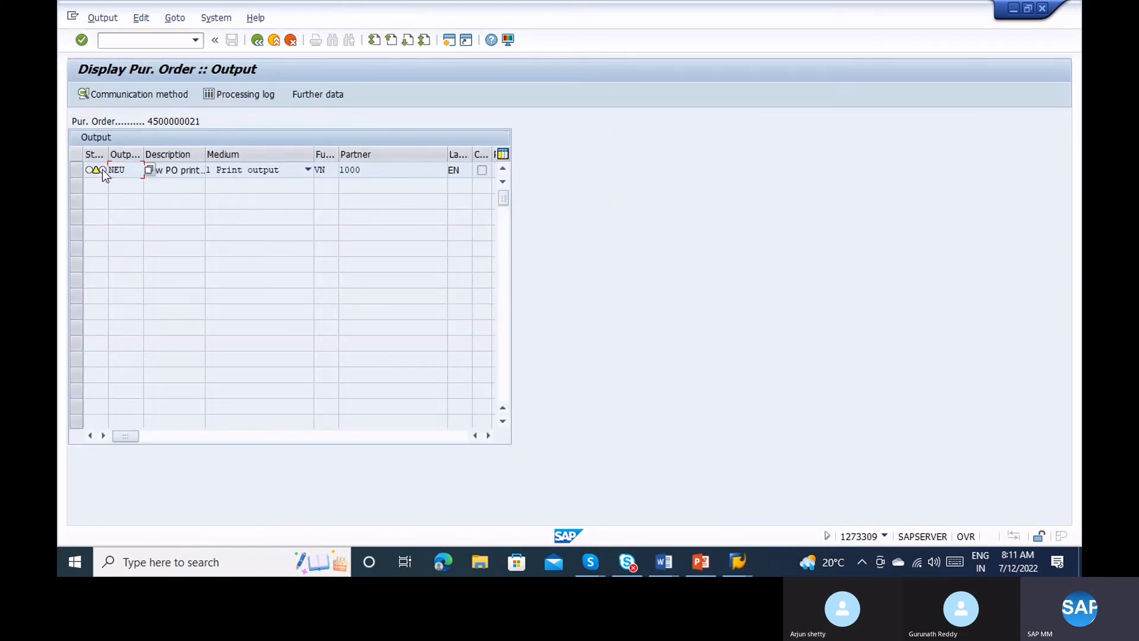
pyautogui.click(126, 171)
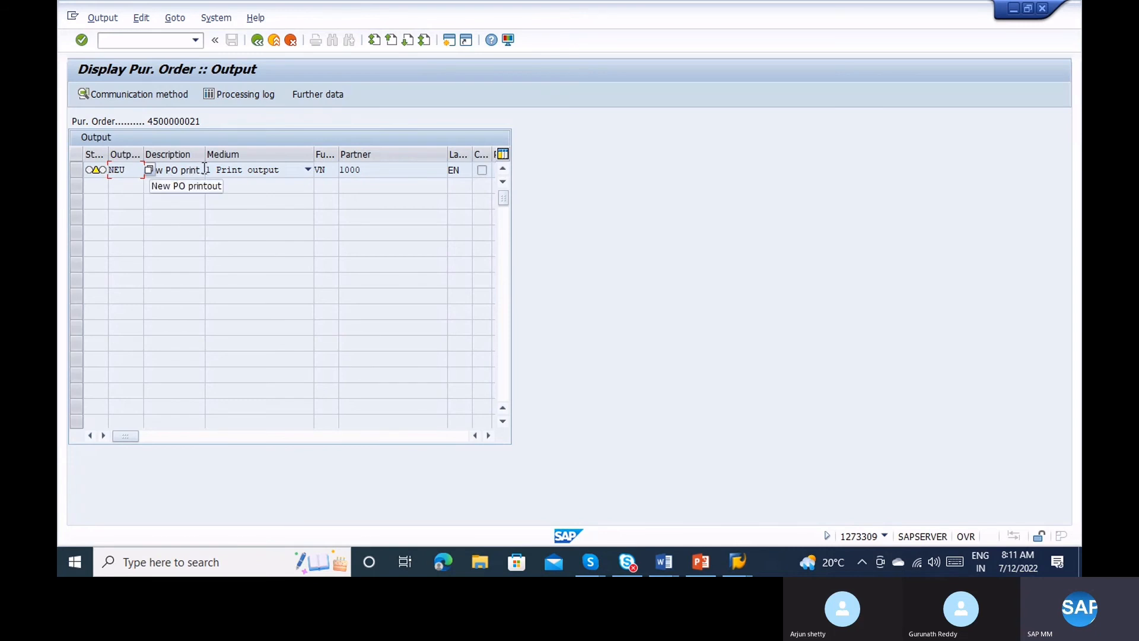
pyautogui.click(261, 174)
pyautogui.click(261, 175)
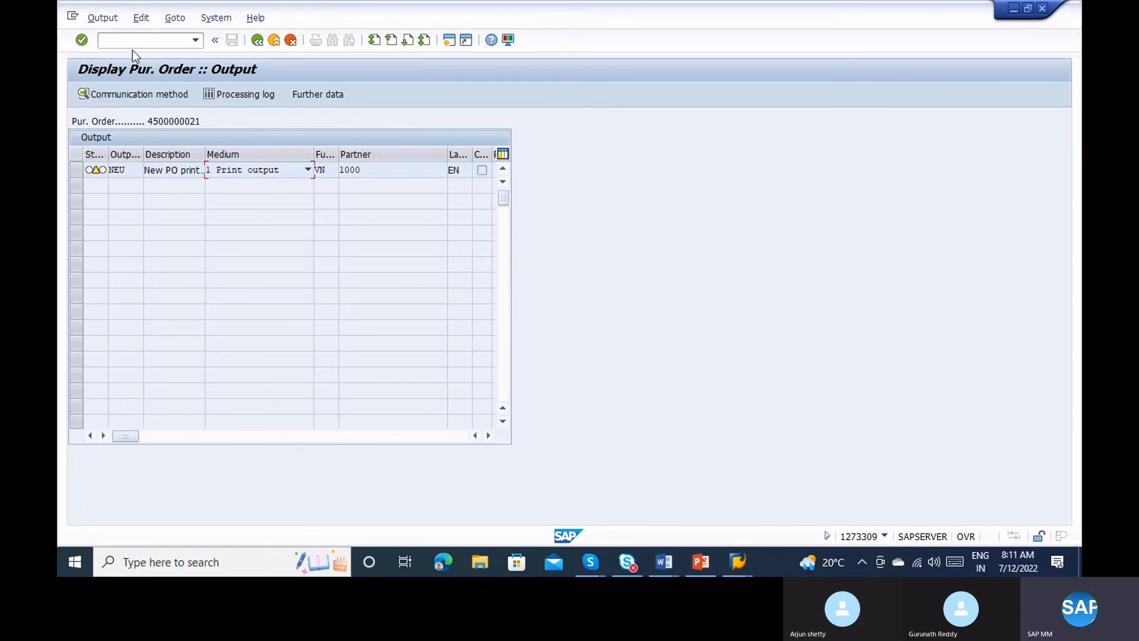
pyautogui.write('/ome9f')
pyautogui.press('Return')
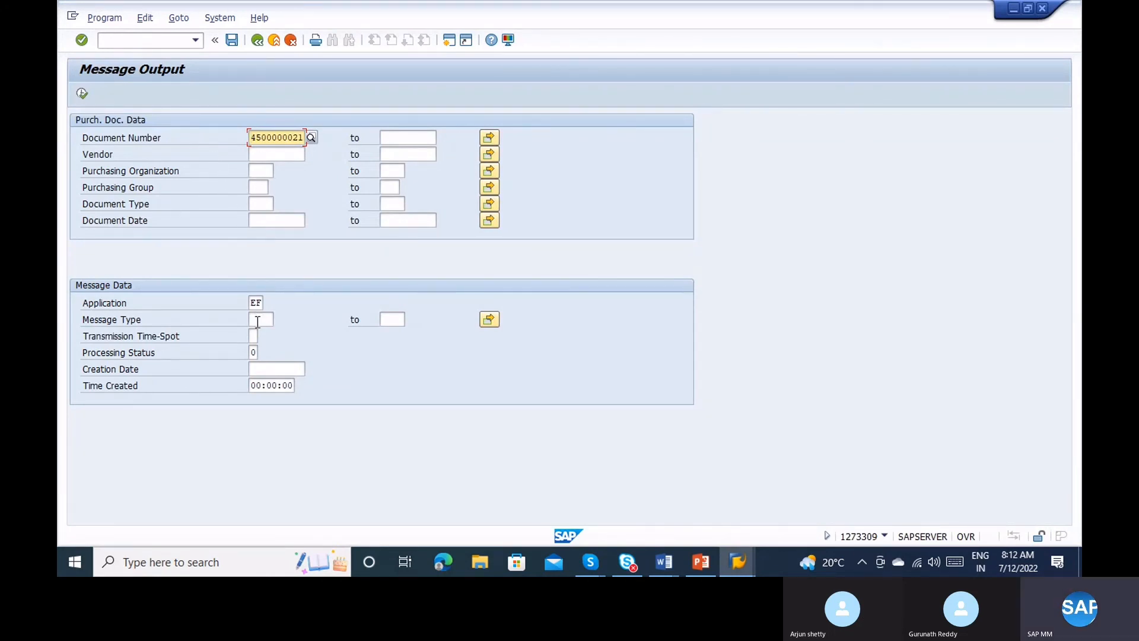
pyautogui.click(256, 303)
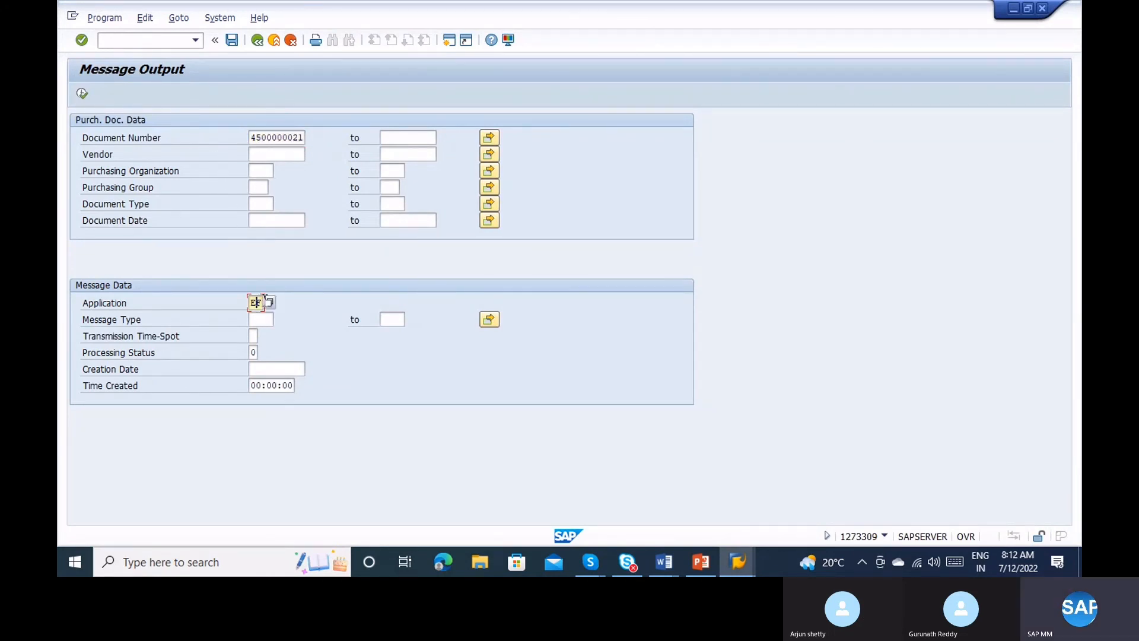
pyautogui.click(272, 302)
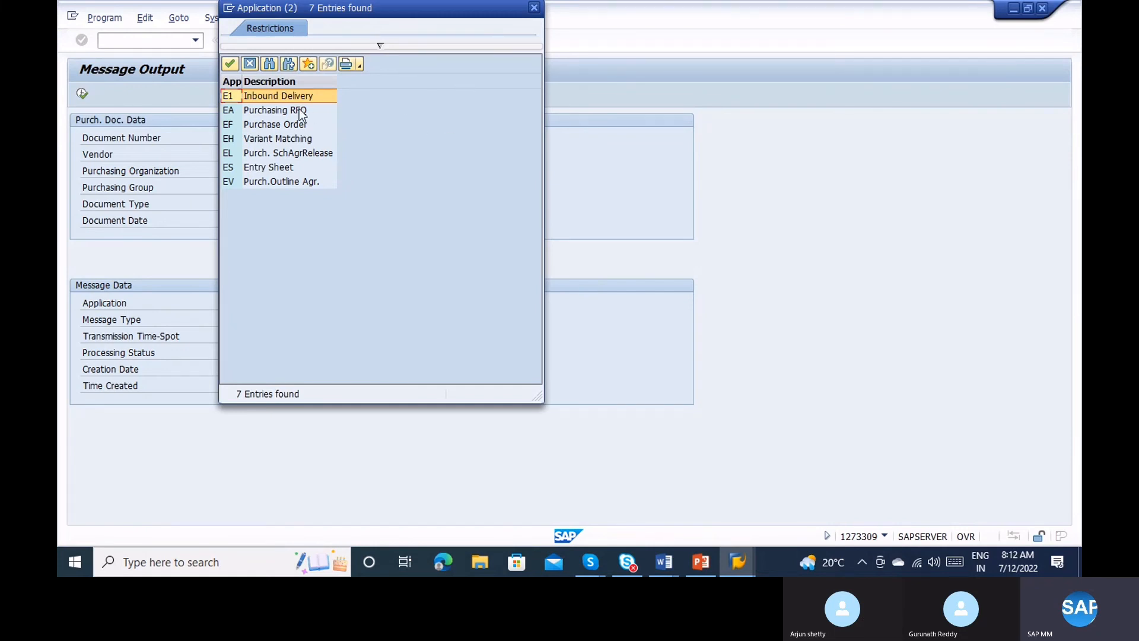
pyautogui.click(276, 126)
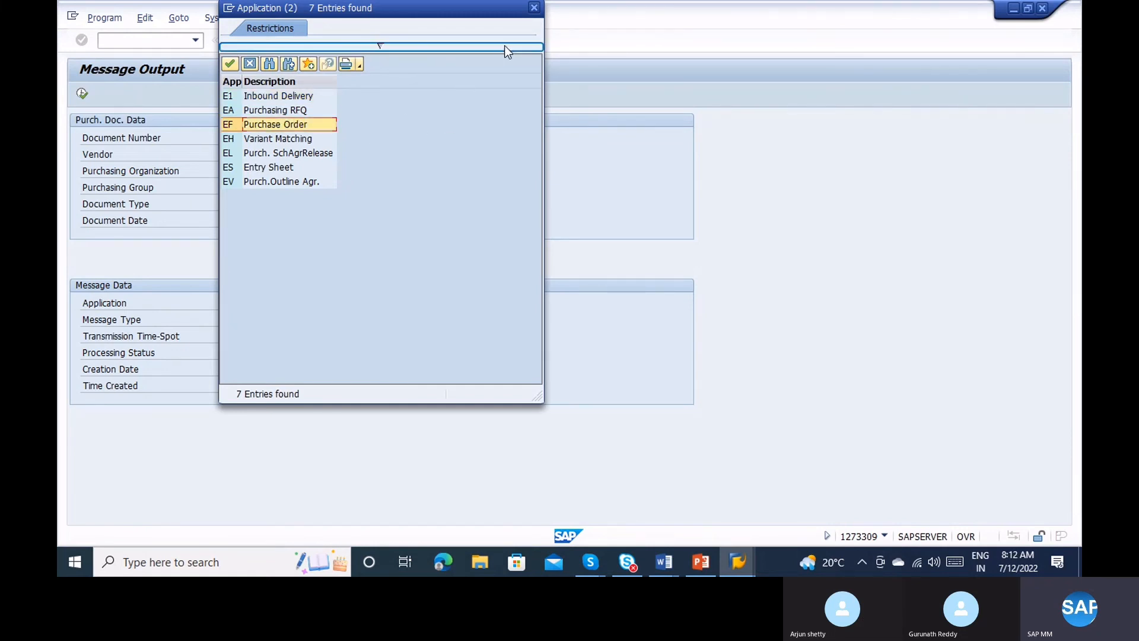
pyautogui.click(534, 8)
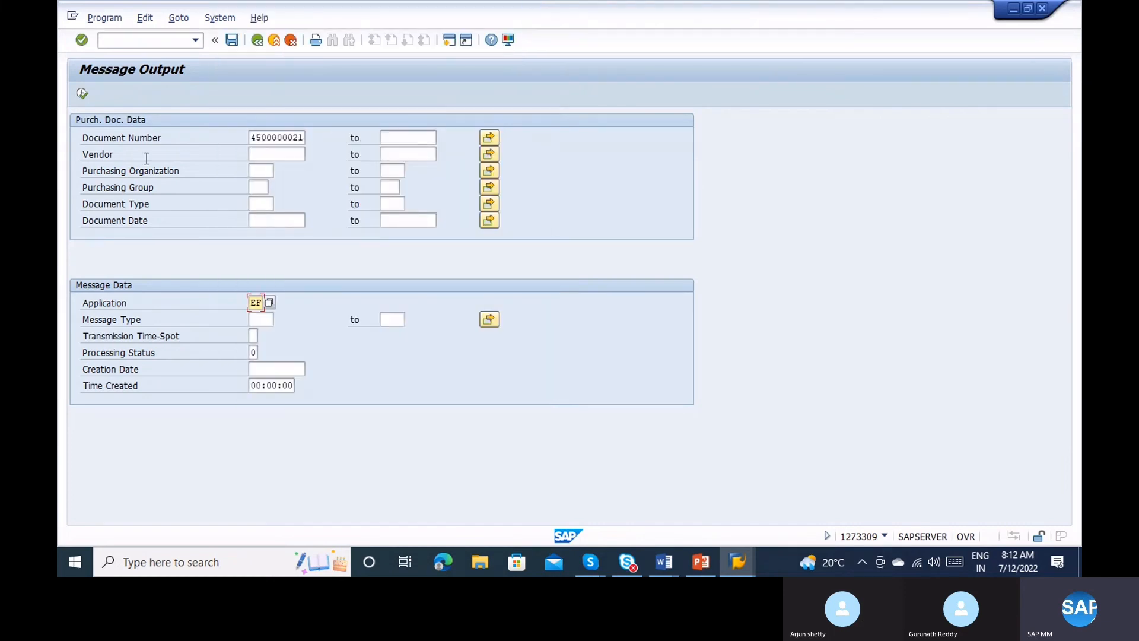
pyautogui.click(83, 93)
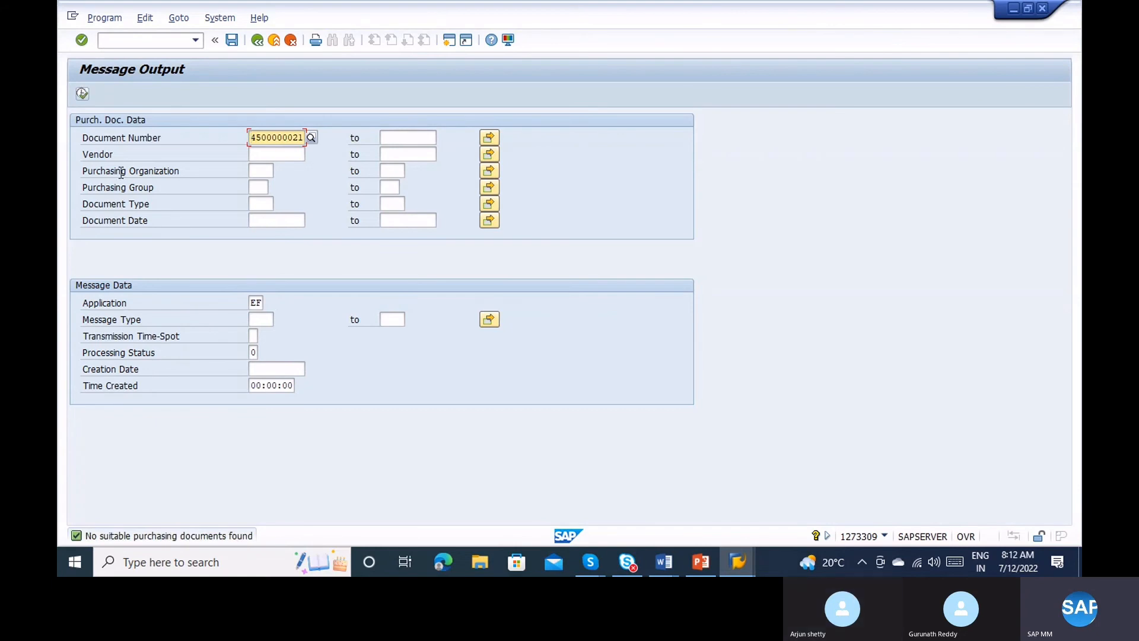
pyautogui.hotkey('alt', 'Tab')
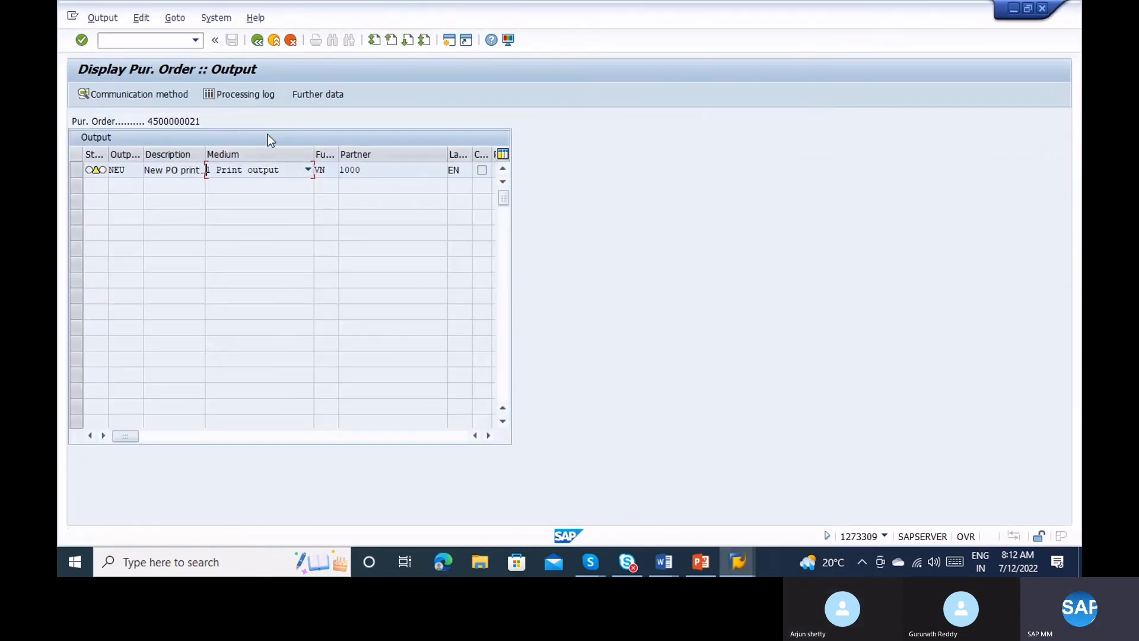
pyautogui.click(257, 43)
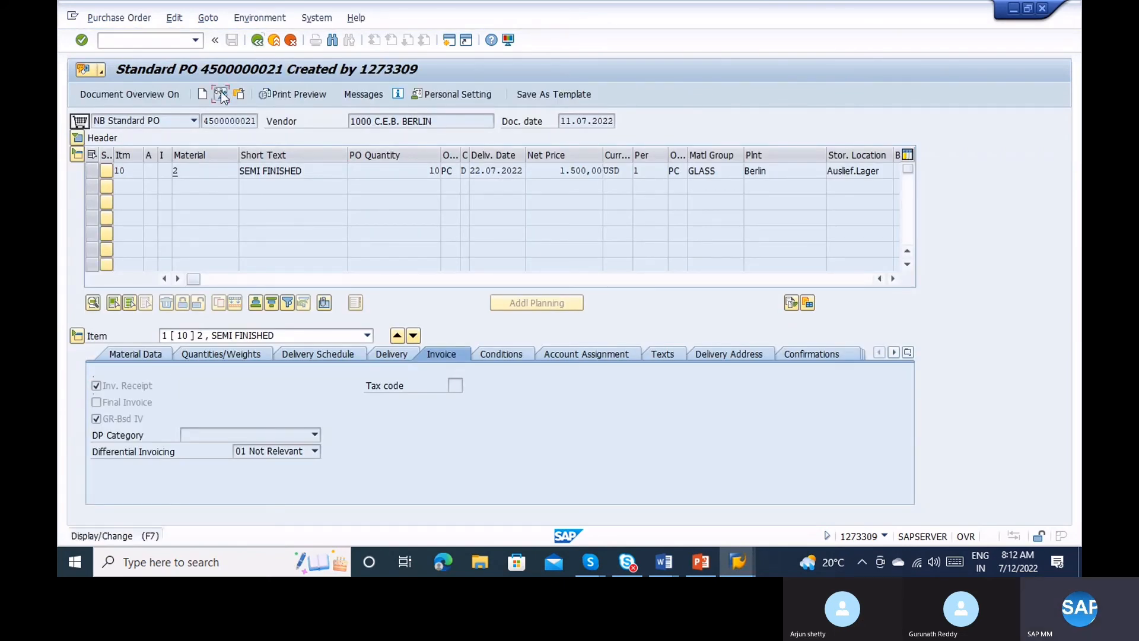
pyautogui.click(222, 93)
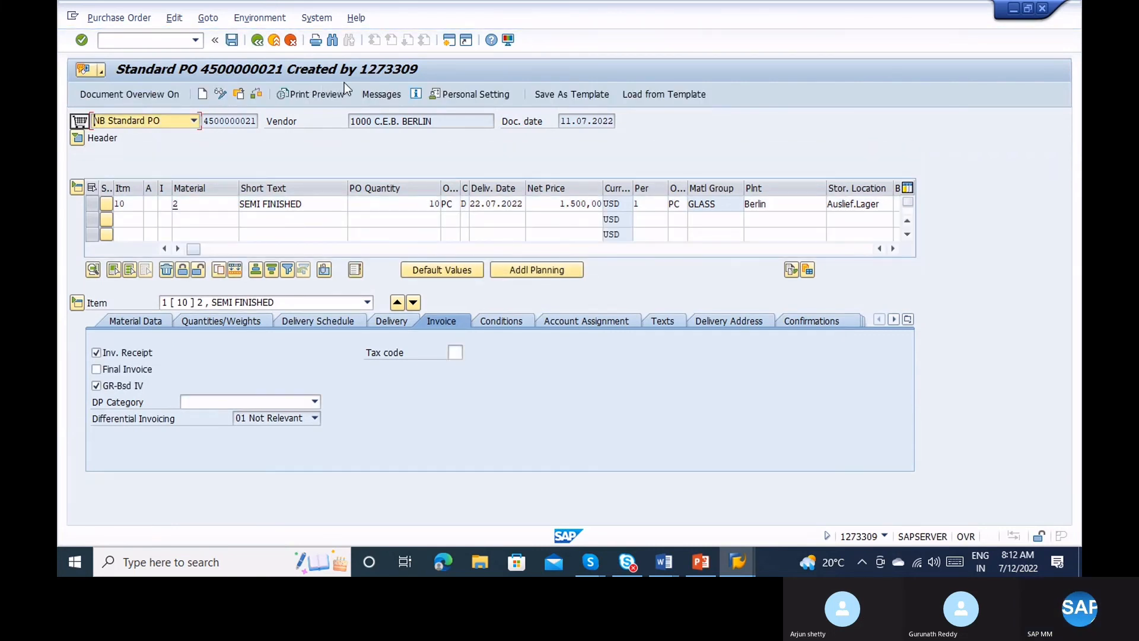
pyautogui.click(380, 90)
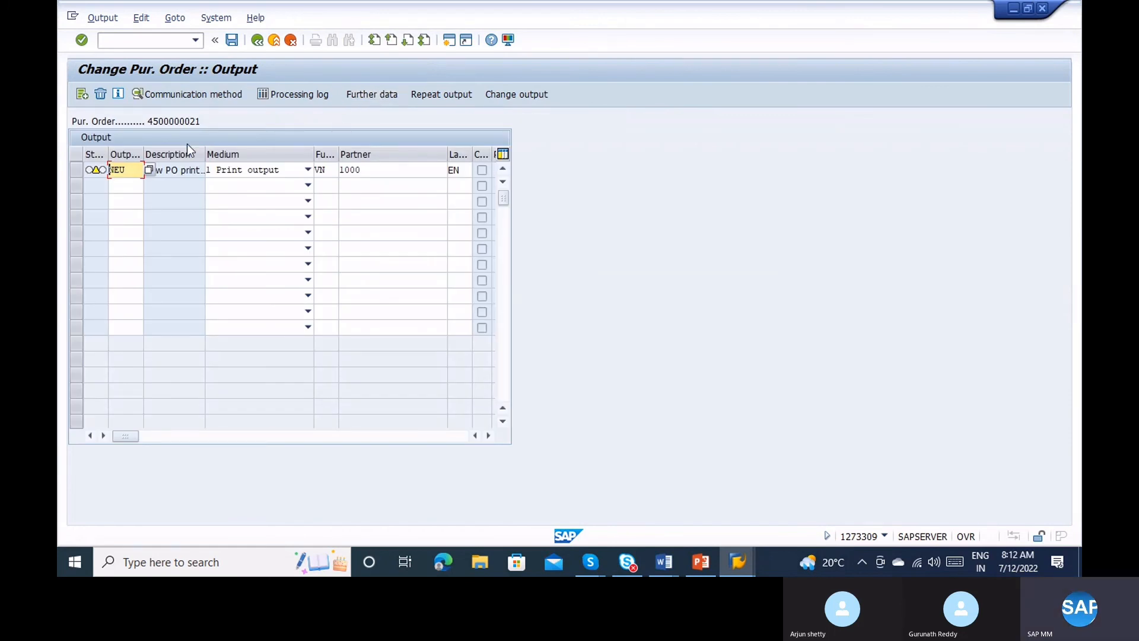
pyautogui.click(78, 175)
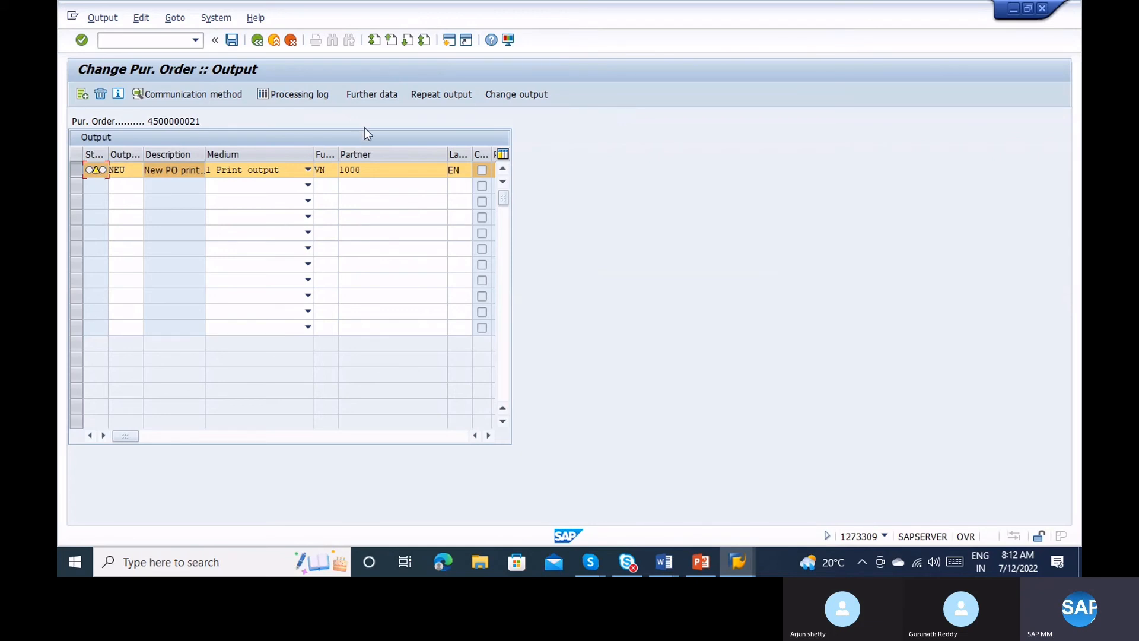
pyautogui.click(380, 95)
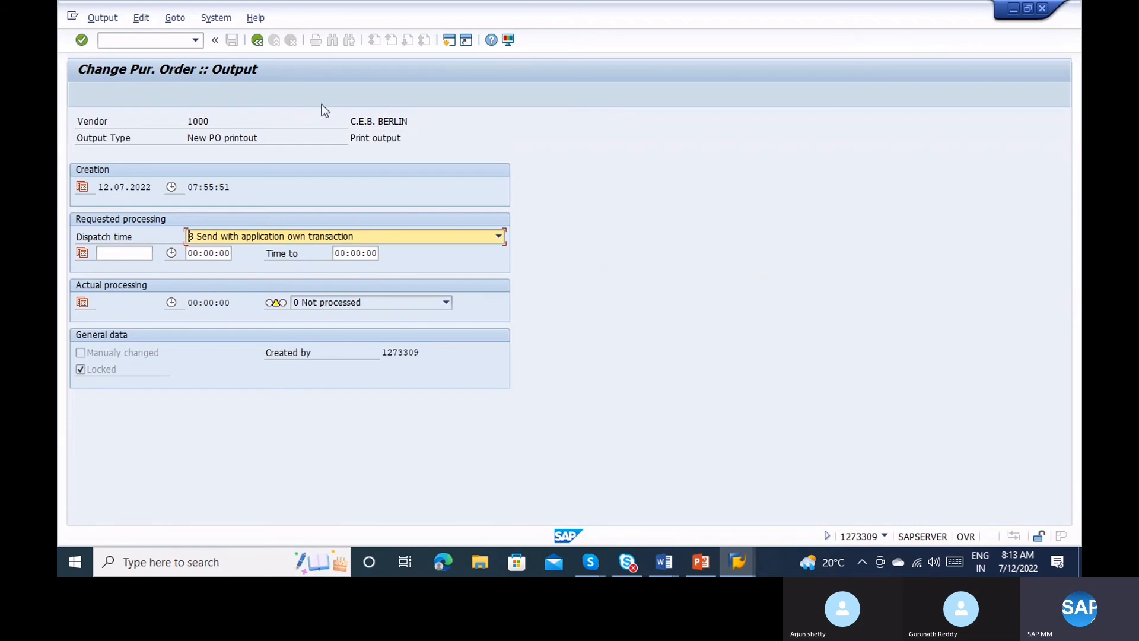
pyautogui.click(258, 41)
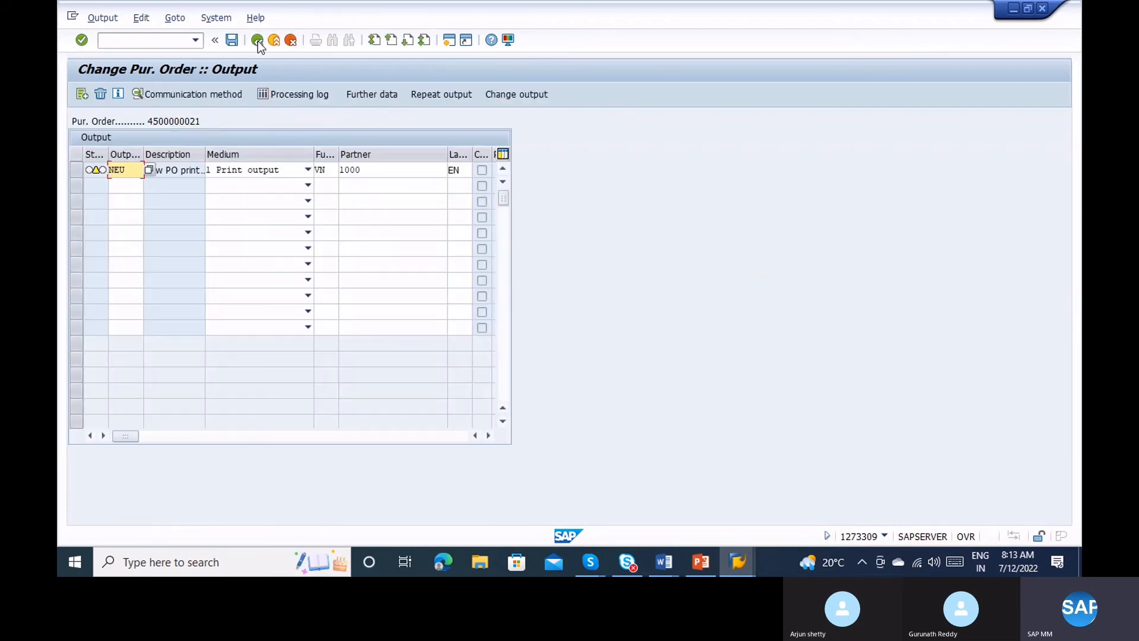
# Set the NEU output to print immediately with an SAP cover page, and save the order.
pyautogui.click(177, 97)
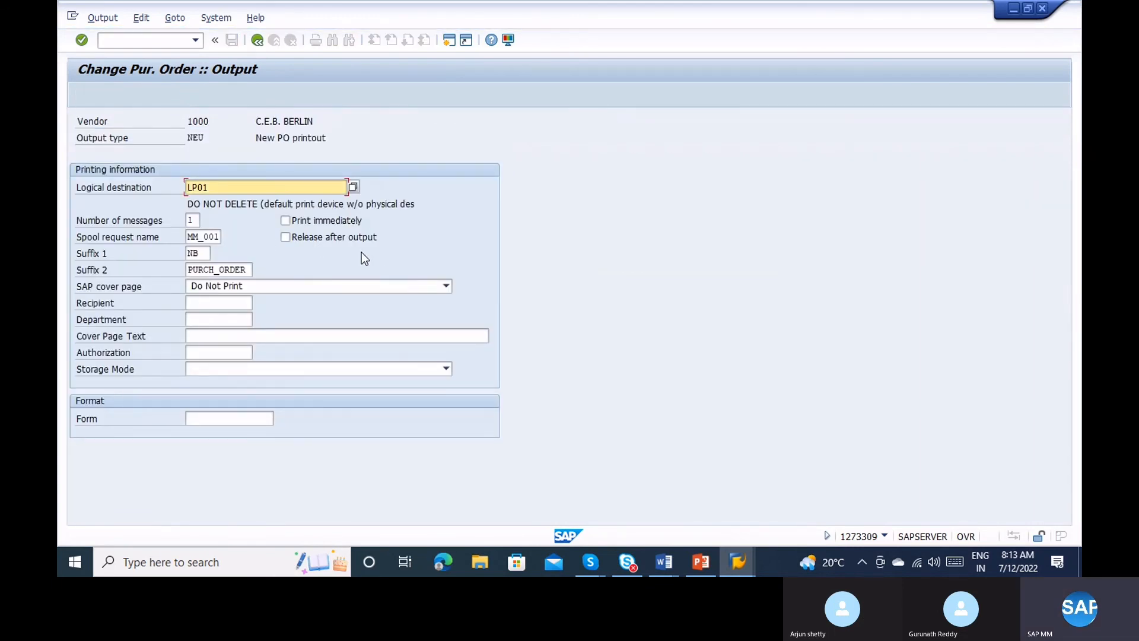
pyautogui.click(285, 220)
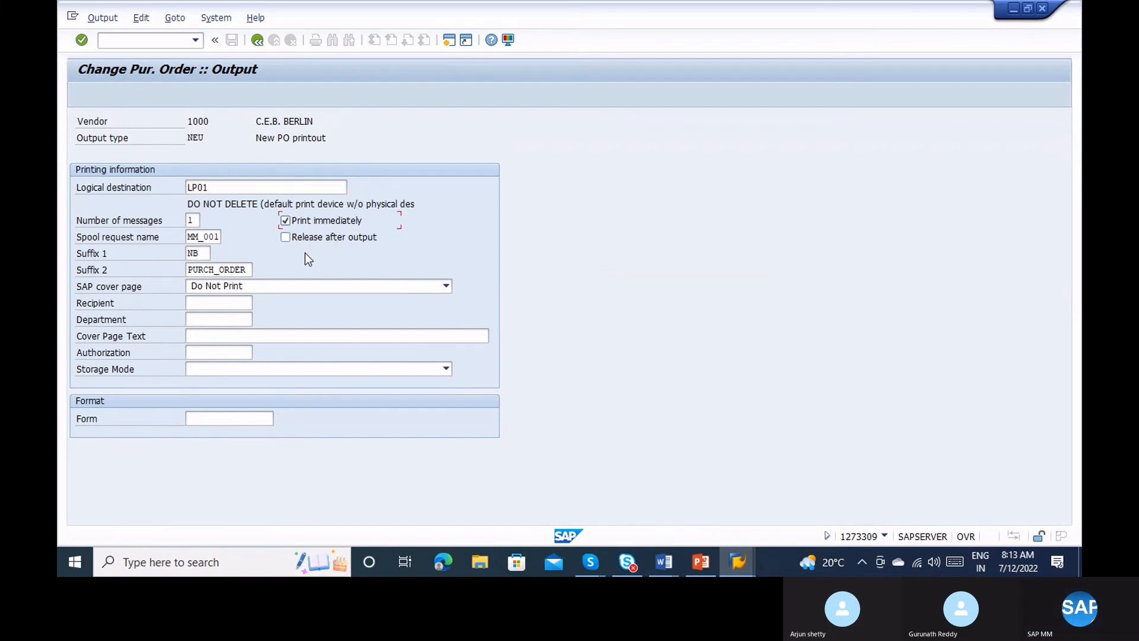
pyautogui.click(286, 283)
pyautogui.click(279, 314)
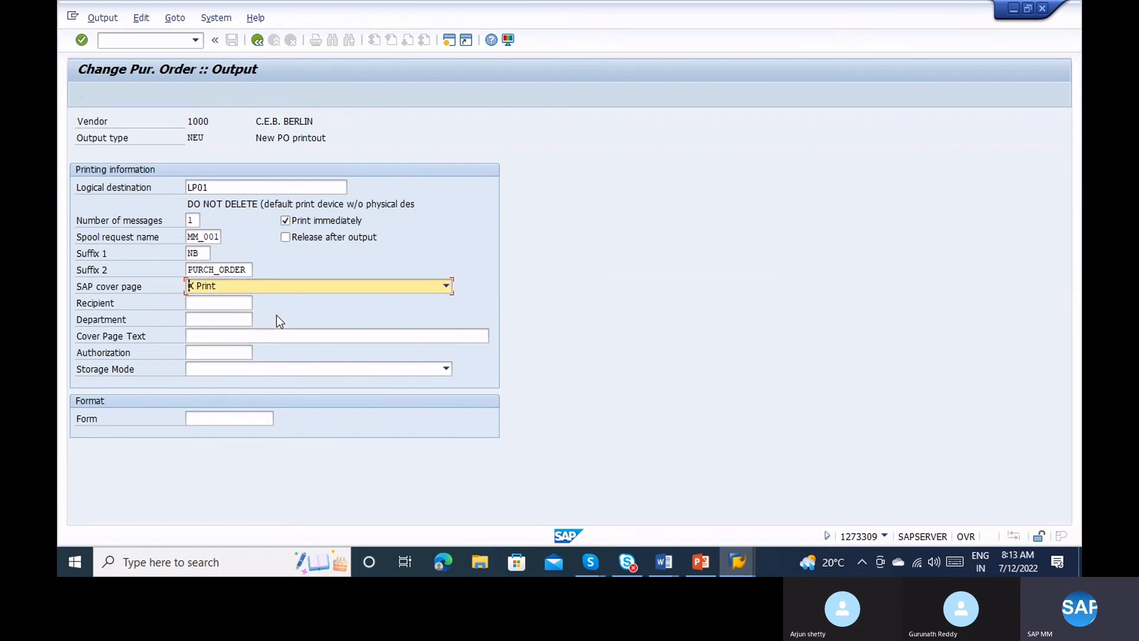
pyautogui.click(261, 44)
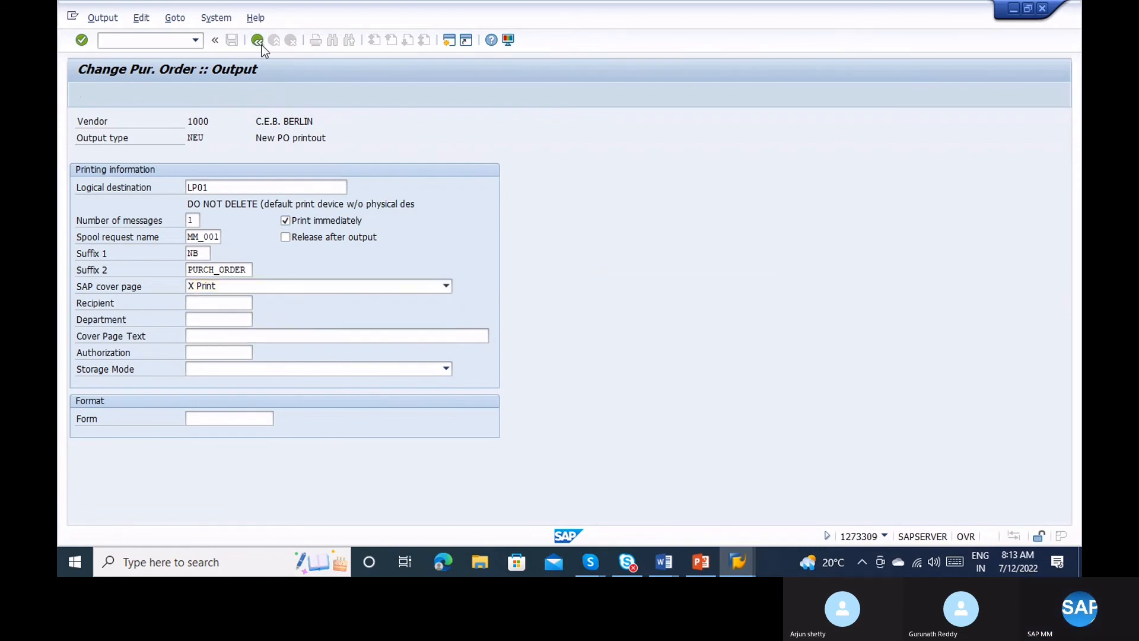
pyautogui.click(235, 45)
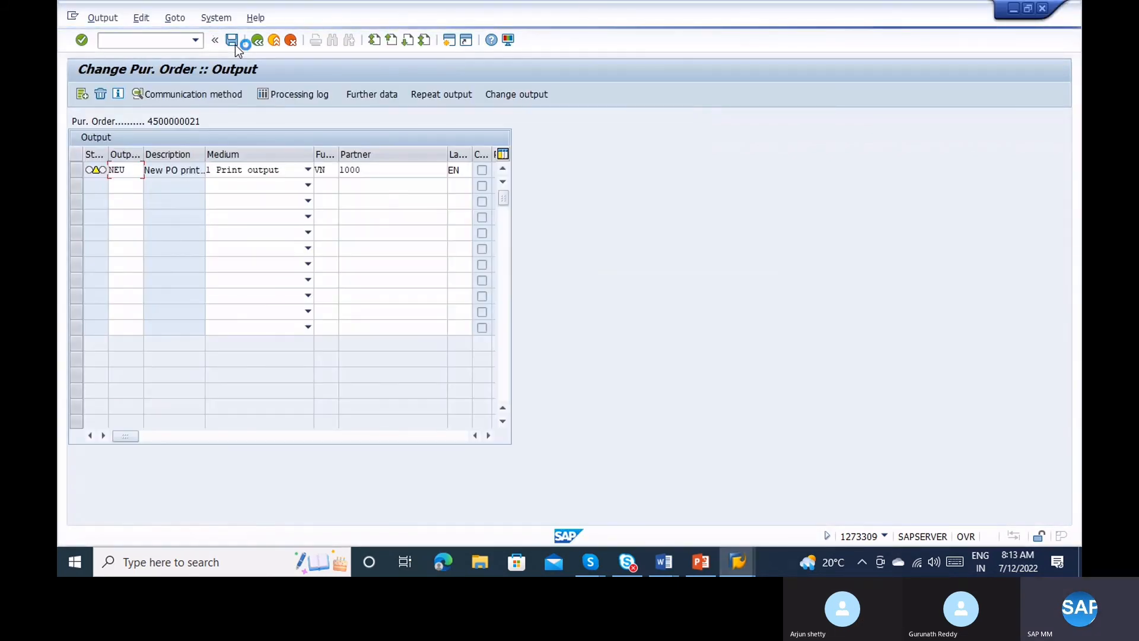
# Replace the document number with vendor 1000 in the ME9F selection.
pyautogui.click(235, 45)
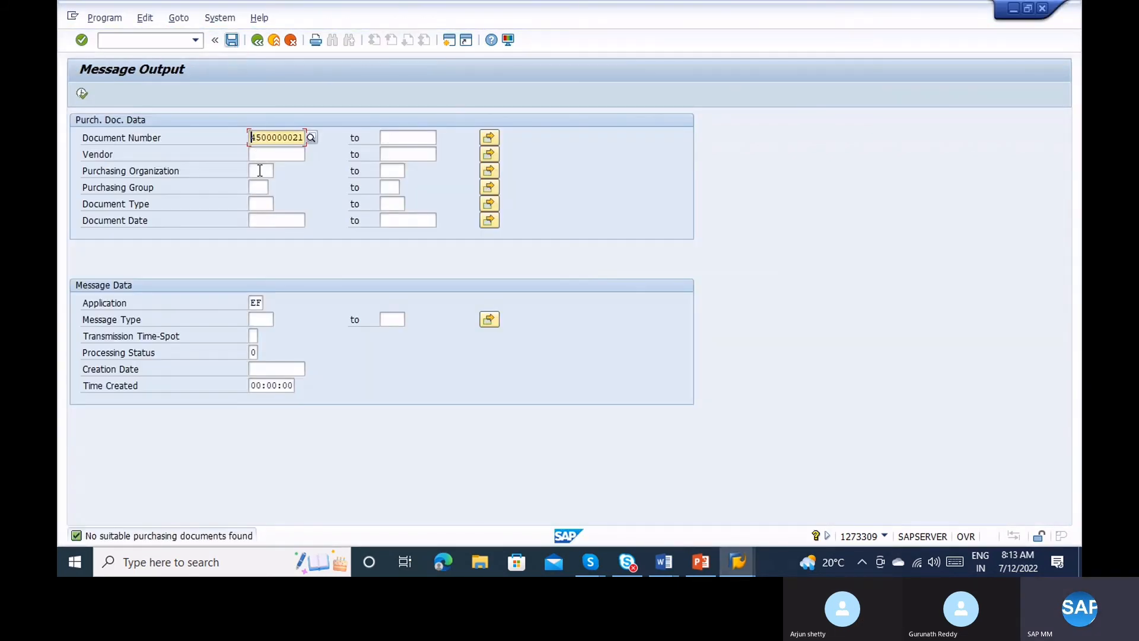
pyautogui.hotkey('shift', 'End')
pyautogui.press('Delete')
pyautogui.click(256, 154)
pyautogui.write('100')
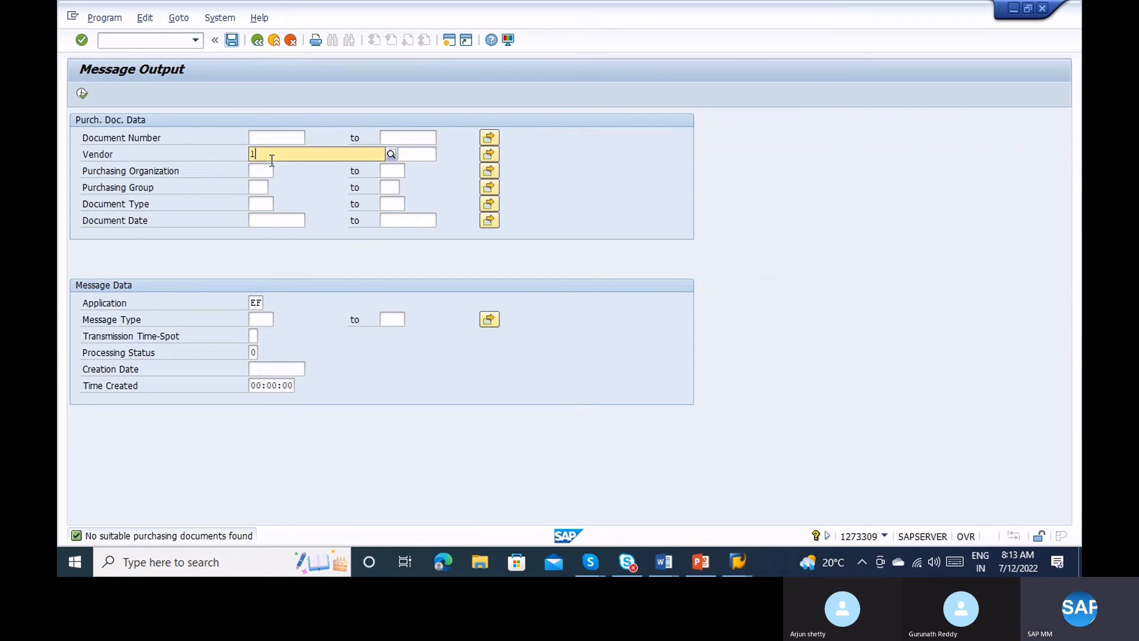
pyautogui.write('00')
pyautogui.press('F8')
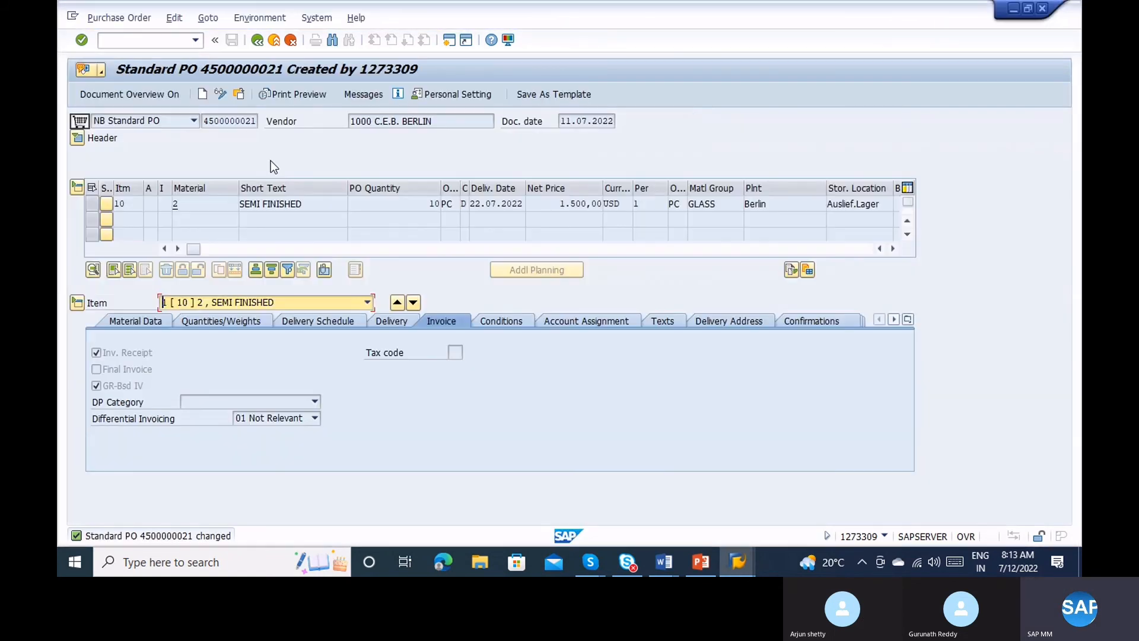
# Create a new SAP session from the window system menu.
pyautogui.hotkey('alt', 'Tab')
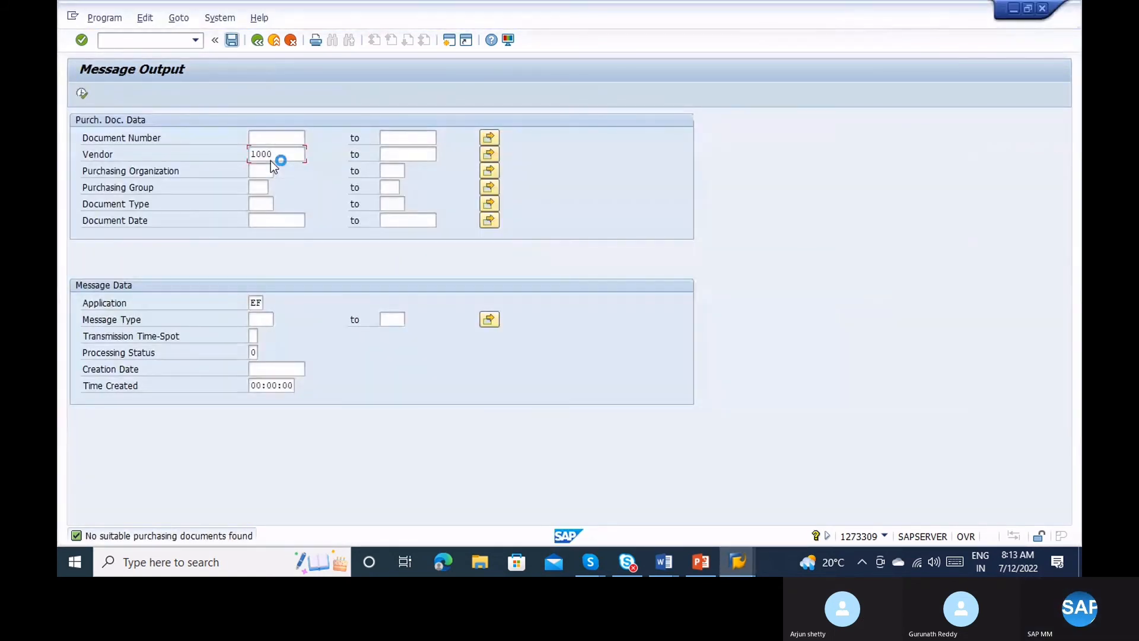
pyautogui.click(76, 19)
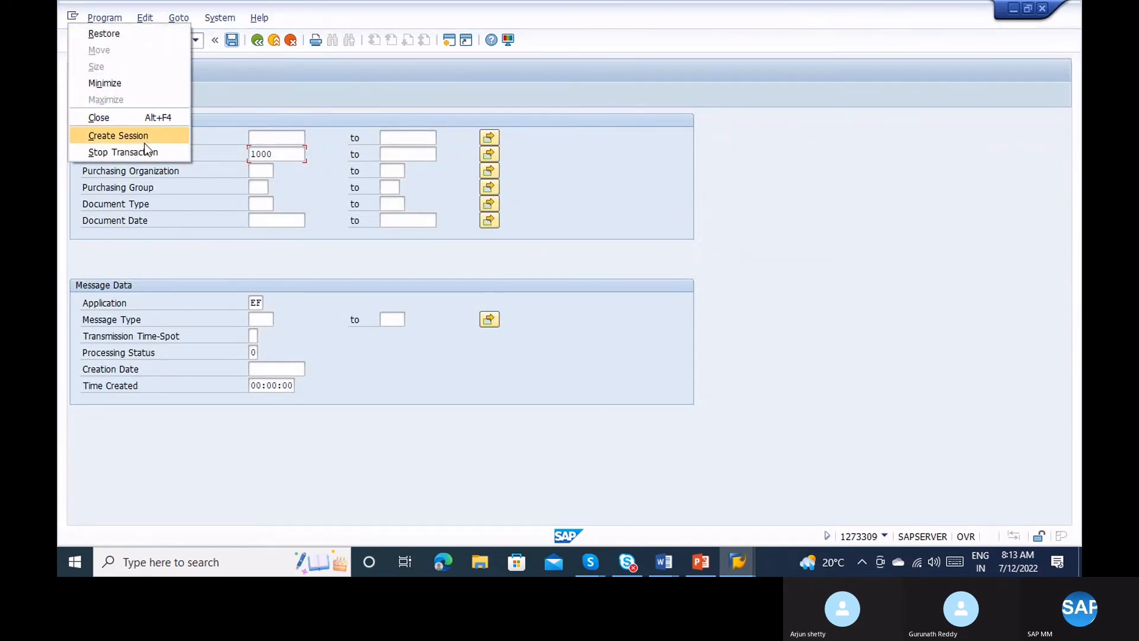
pyautogui.click(175, 138)
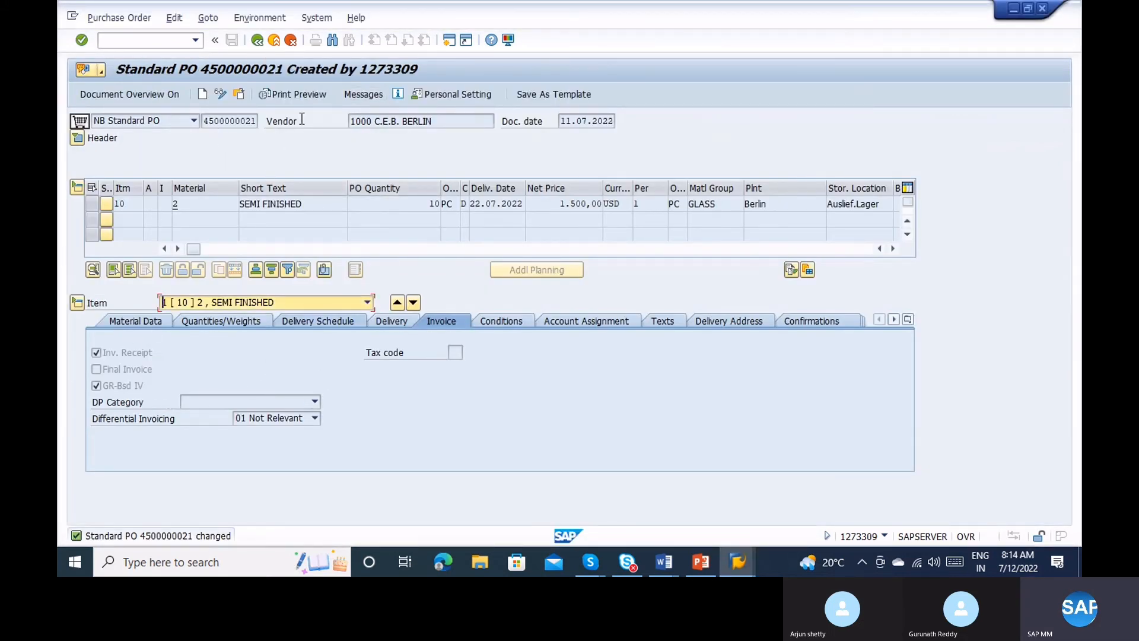
pyautogui.click(298, 97)
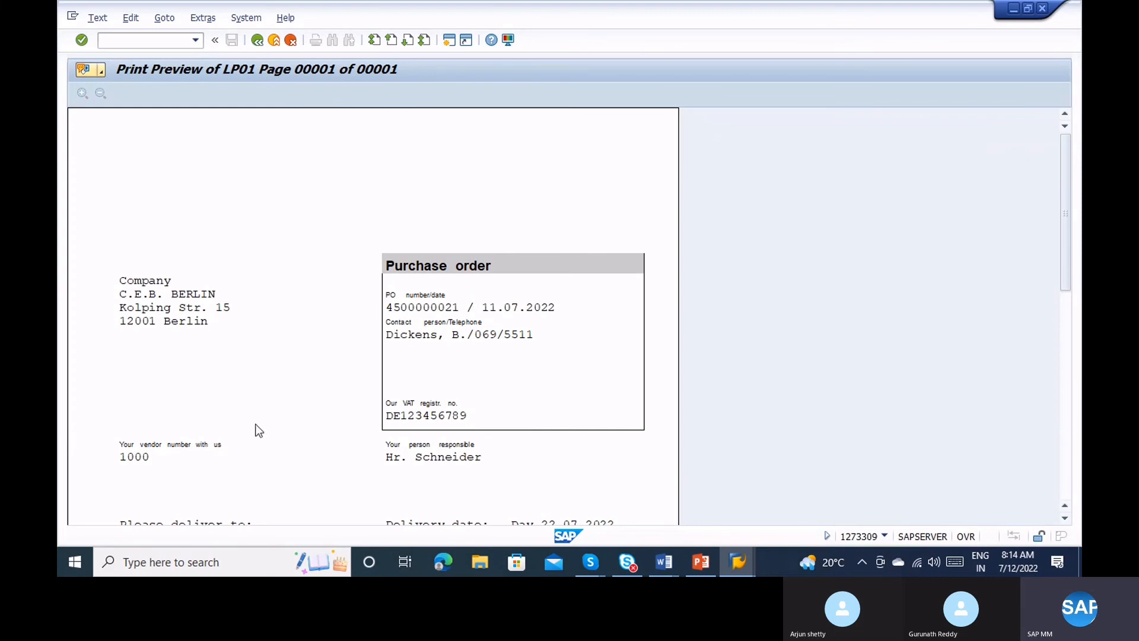
pyautogui.moveTo(1067, 213); pyautogui.dragTo(1067, 320)
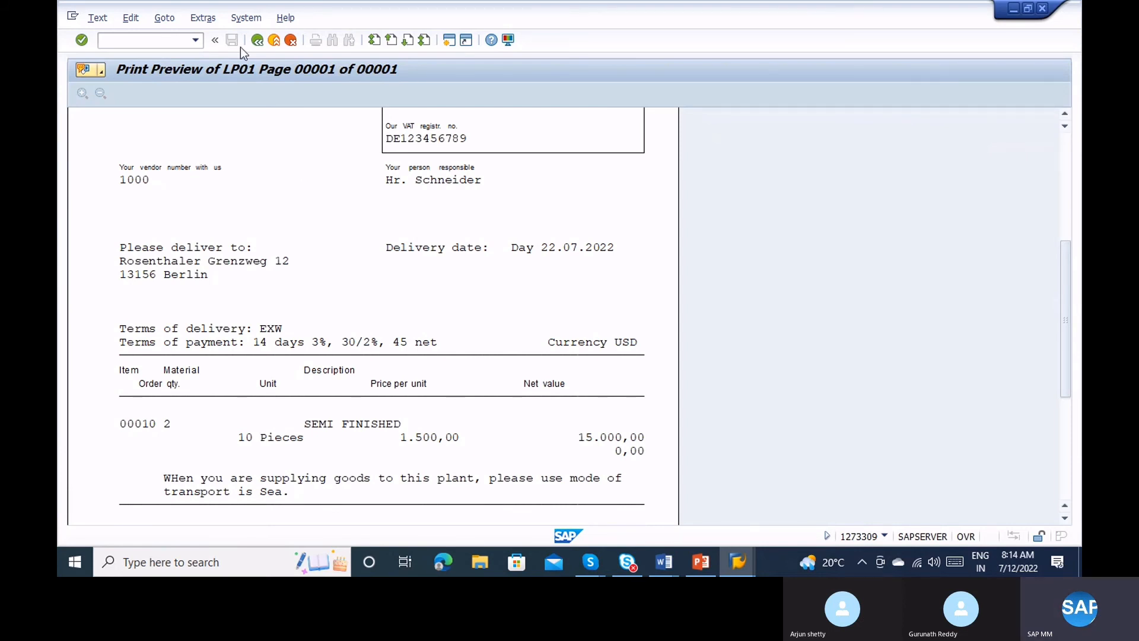
pyautogui.click(258, 41)
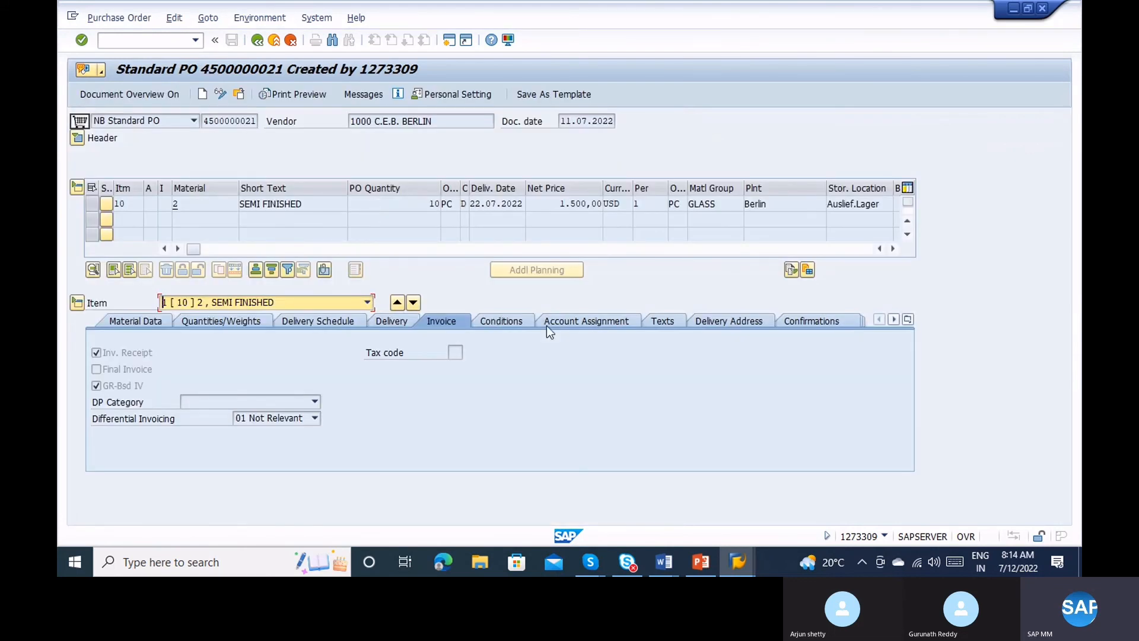
# Display the item's texts, including the info record PO text.
pyautogui.click(677, 321)
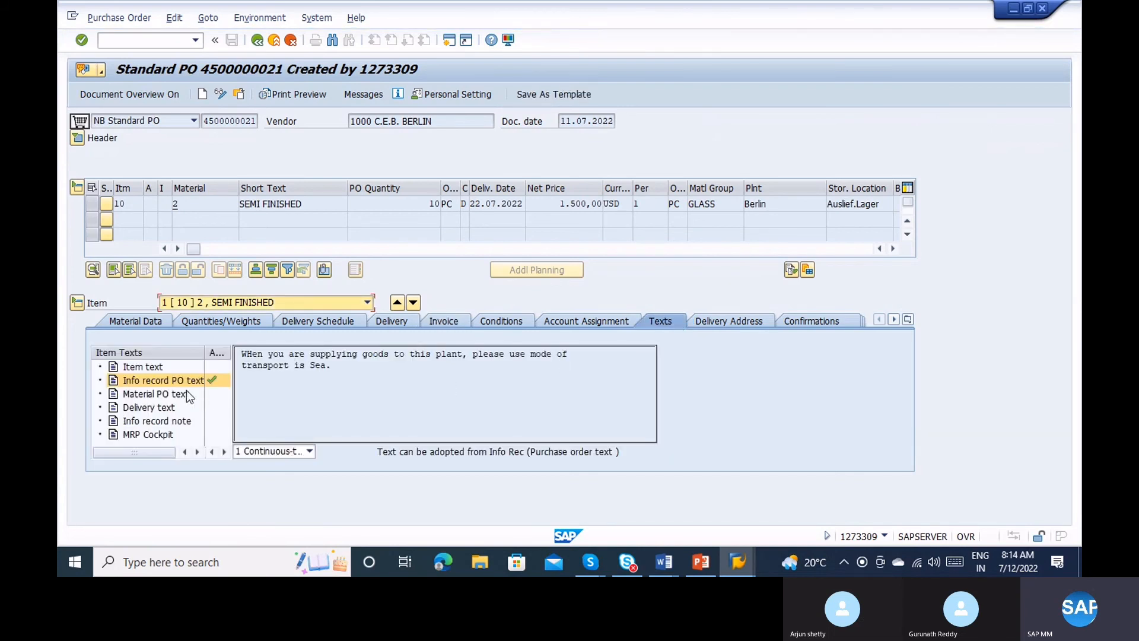
pyautogui.click(196, 385)
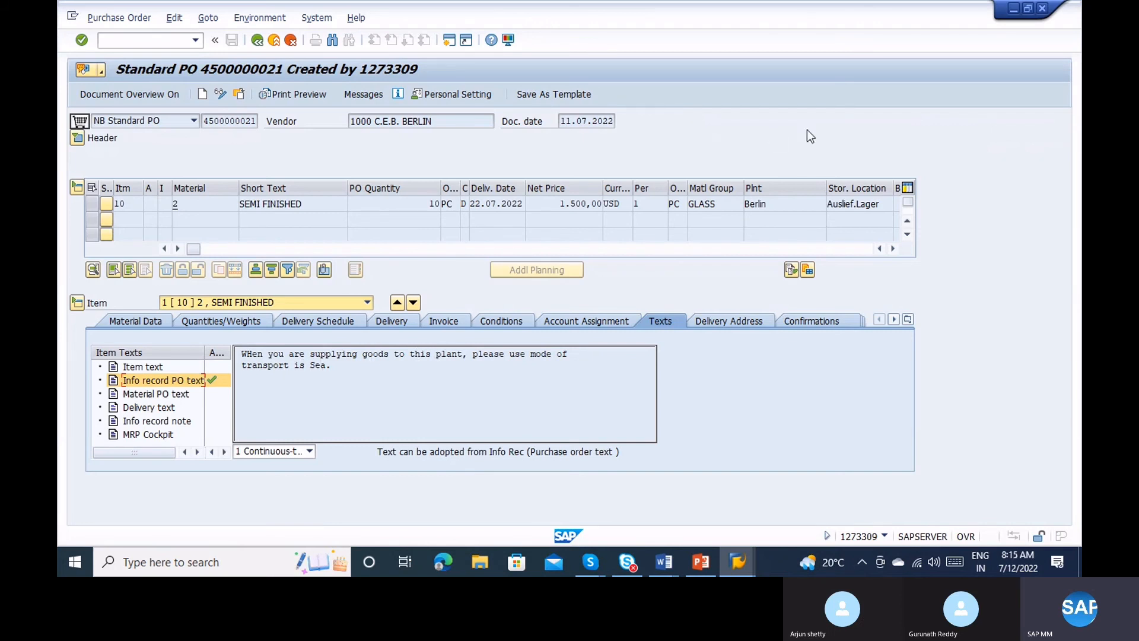
pyautogui.click(842, 51)
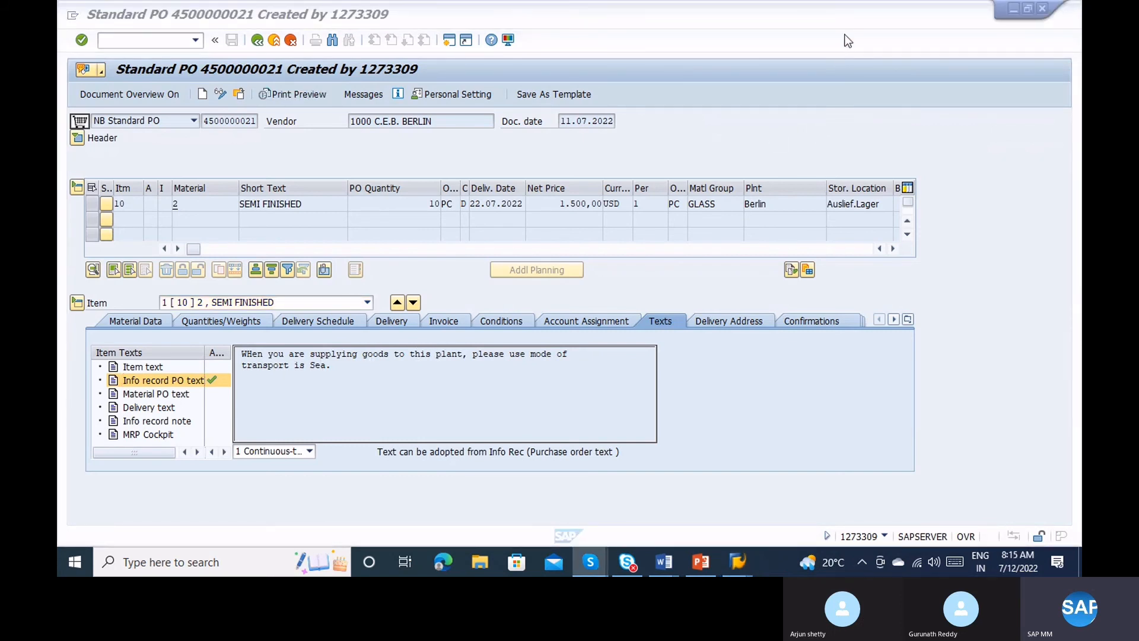
pyautogui.click(222, 272)
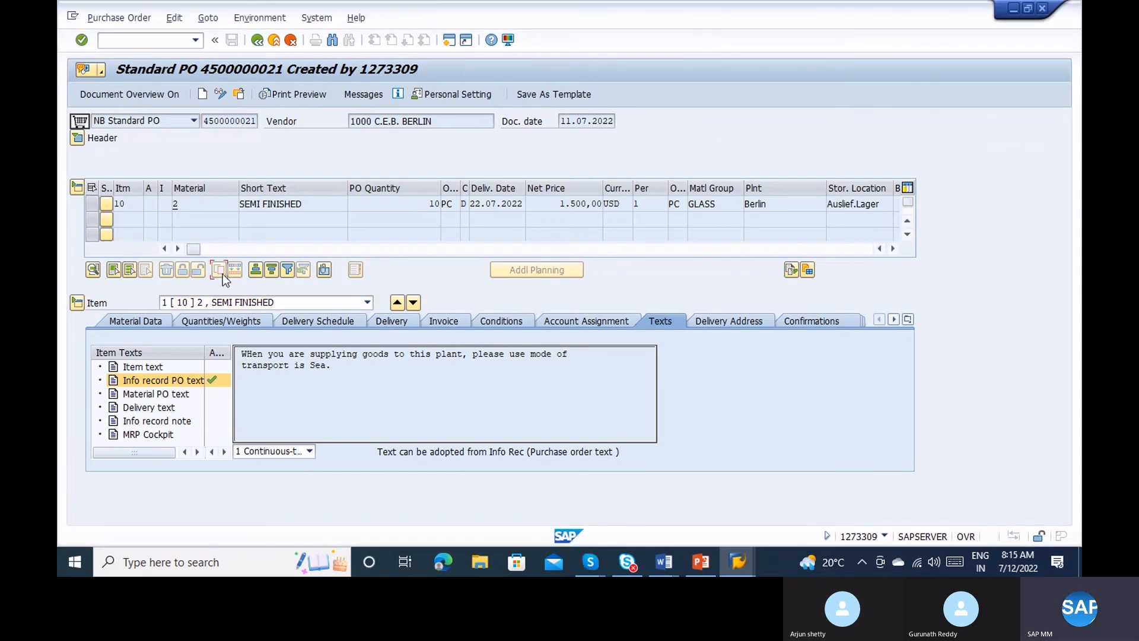
pyautogui.click(265, 248)
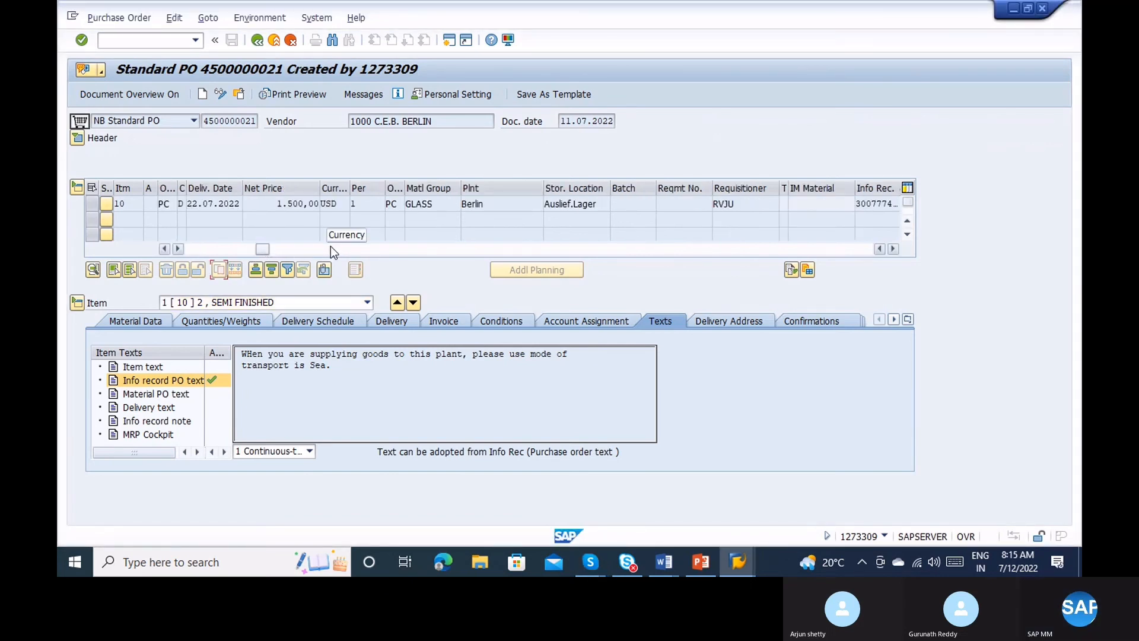
pyautogui.click(356, 250)
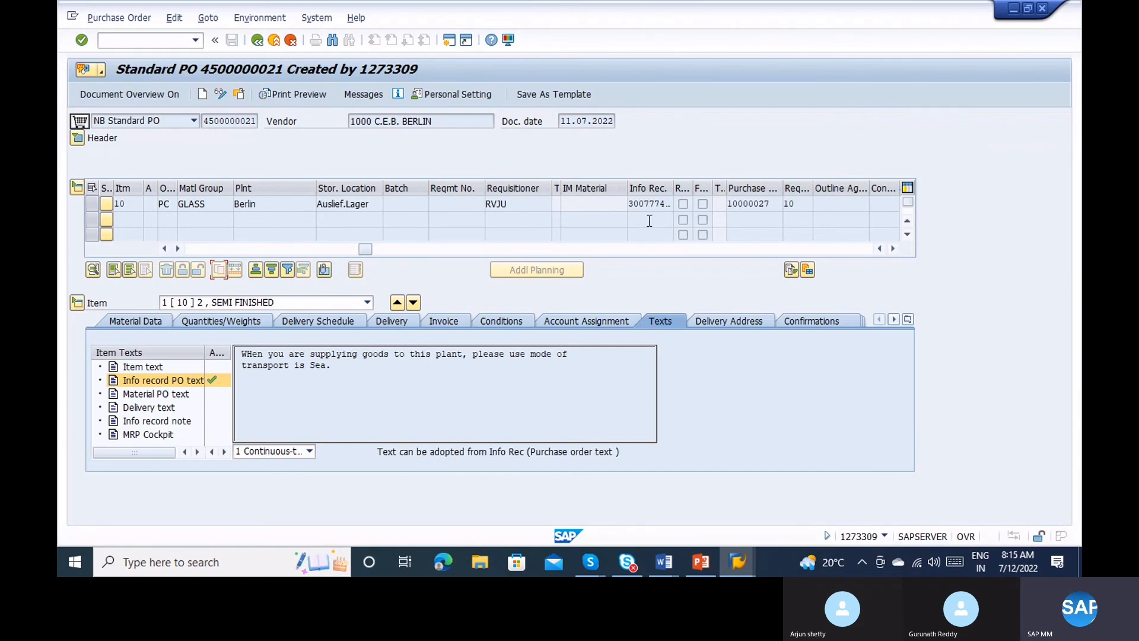
pyautogui.doubleClick(659, 204)
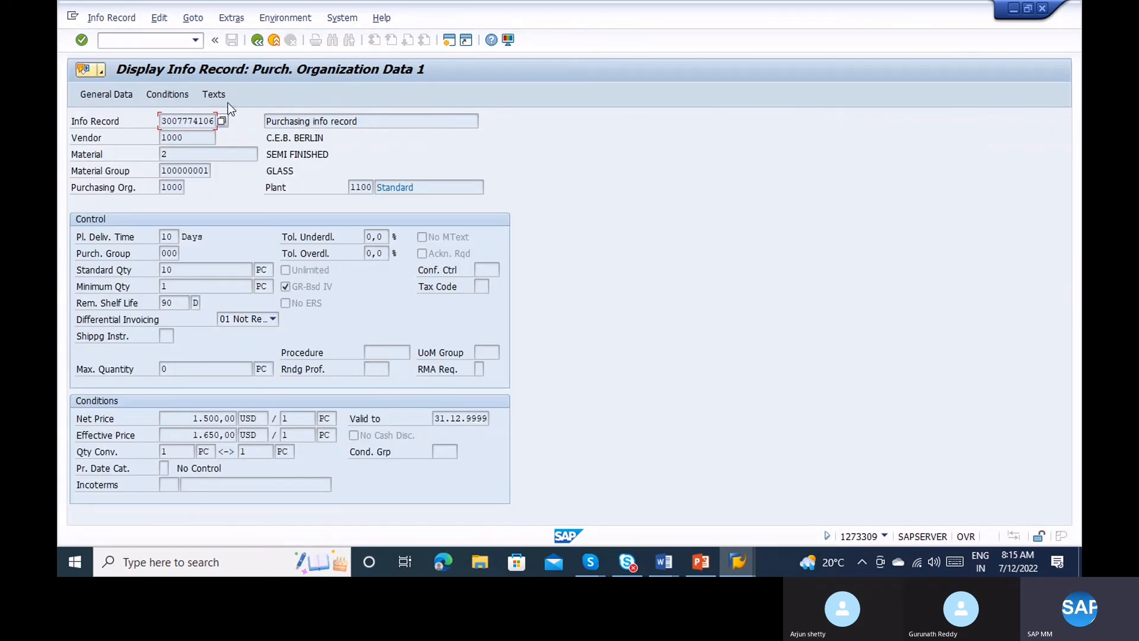
pyautogui.click(213, 96)
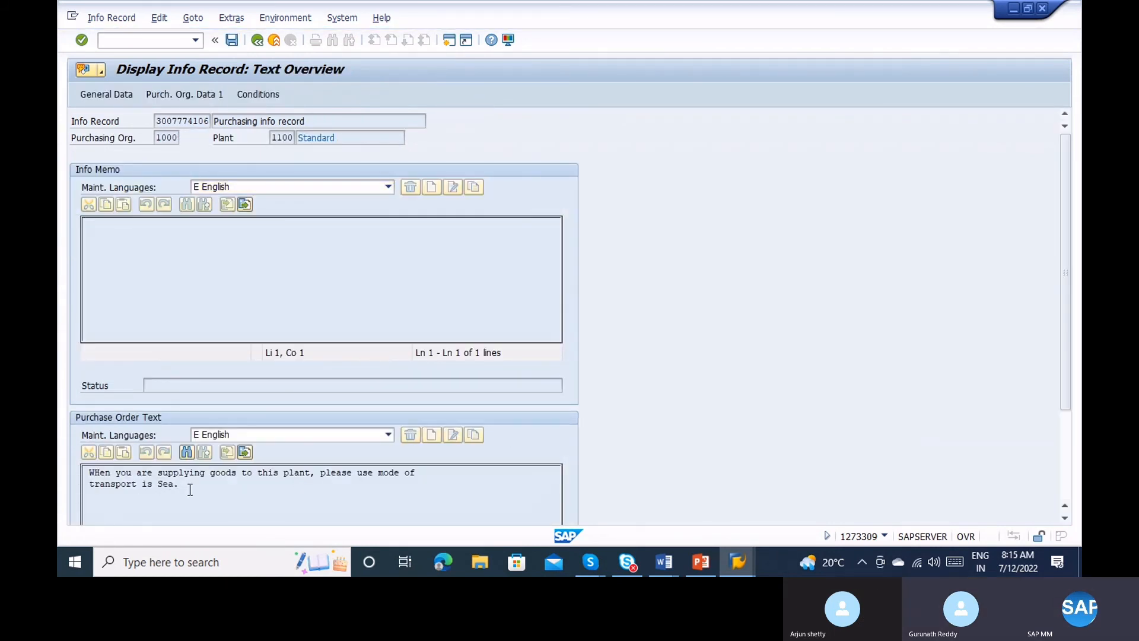
pyautogui.moveTo(185, 485); pyautogui.dragTo(82, 477)
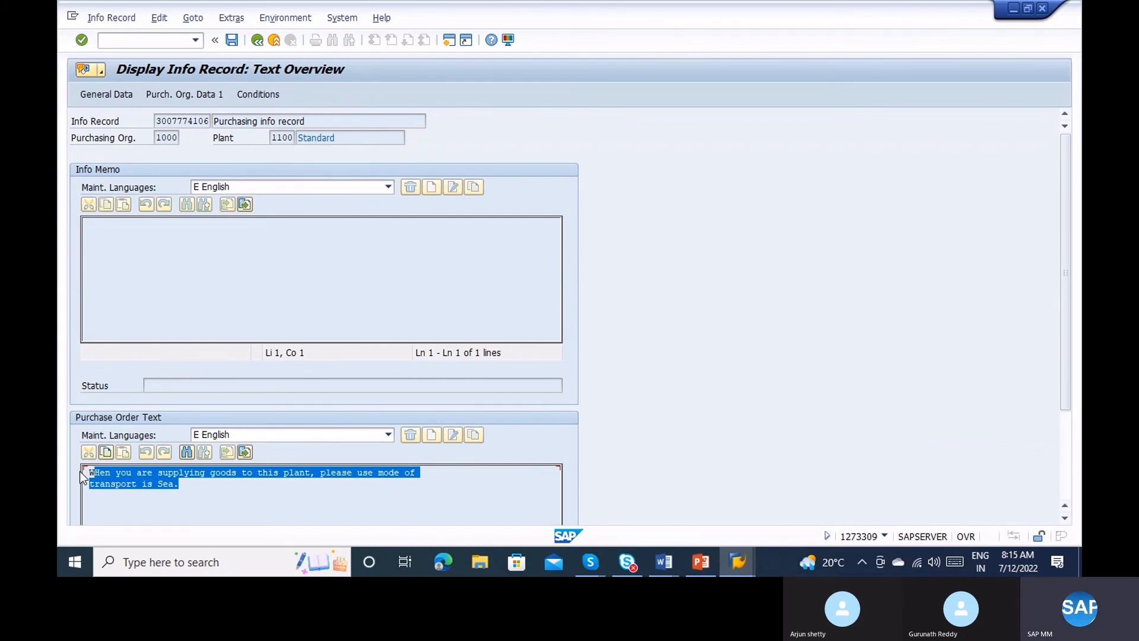
pyautogui.click(159, 471)
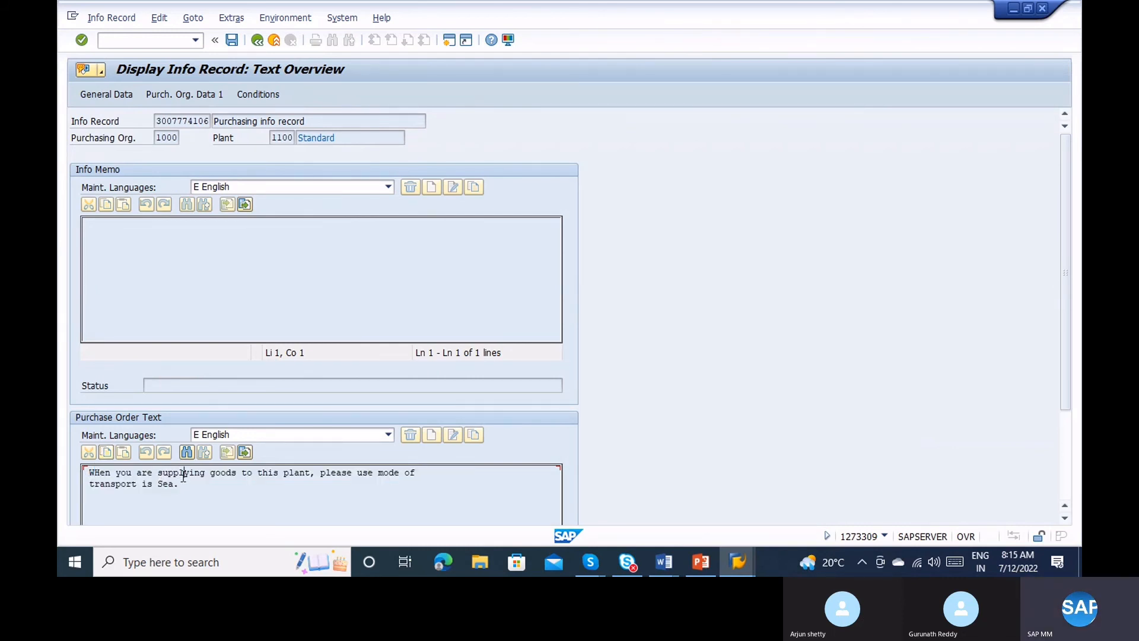
pyautogui.click(176, 484)
pyautogui.click(258, 43)
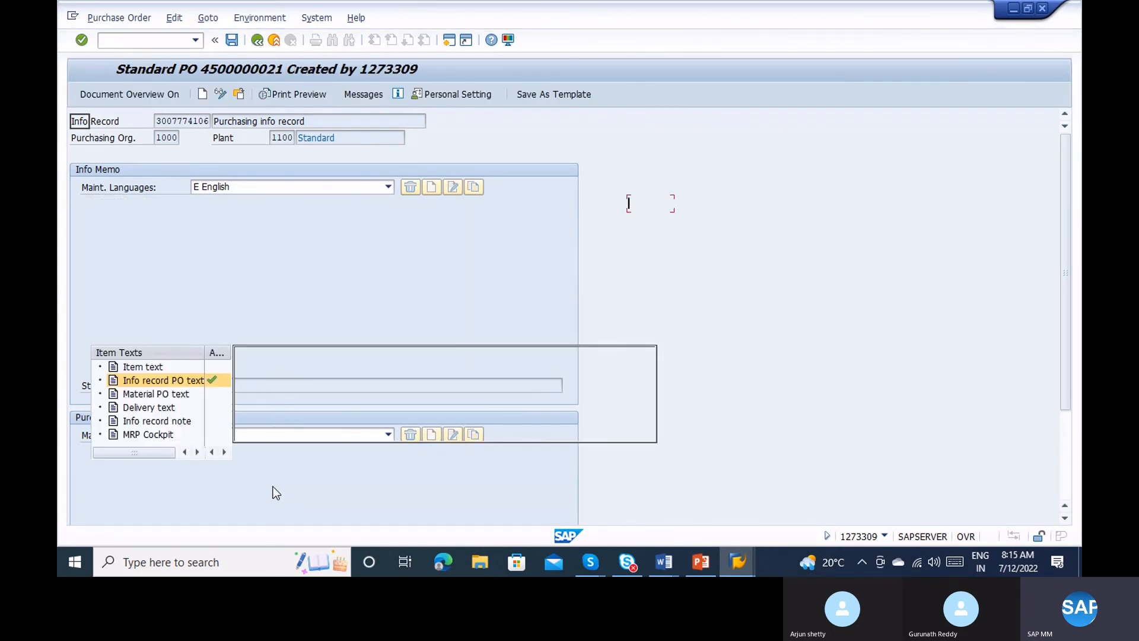
pyautogui.click(302, 95)
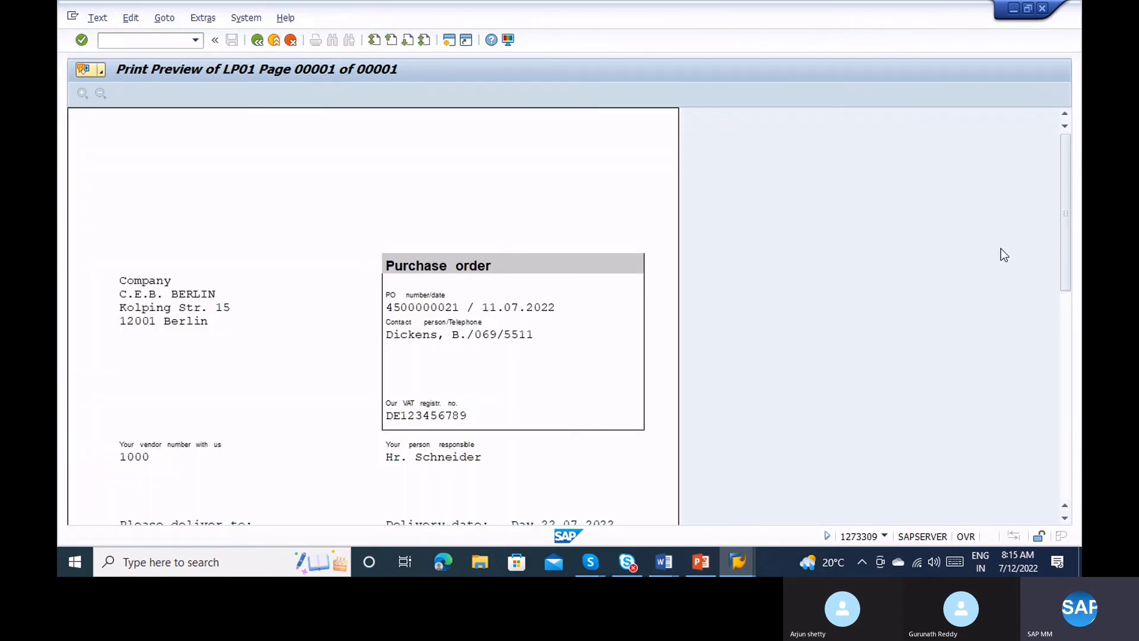
pyautogui.click(1066, 340)
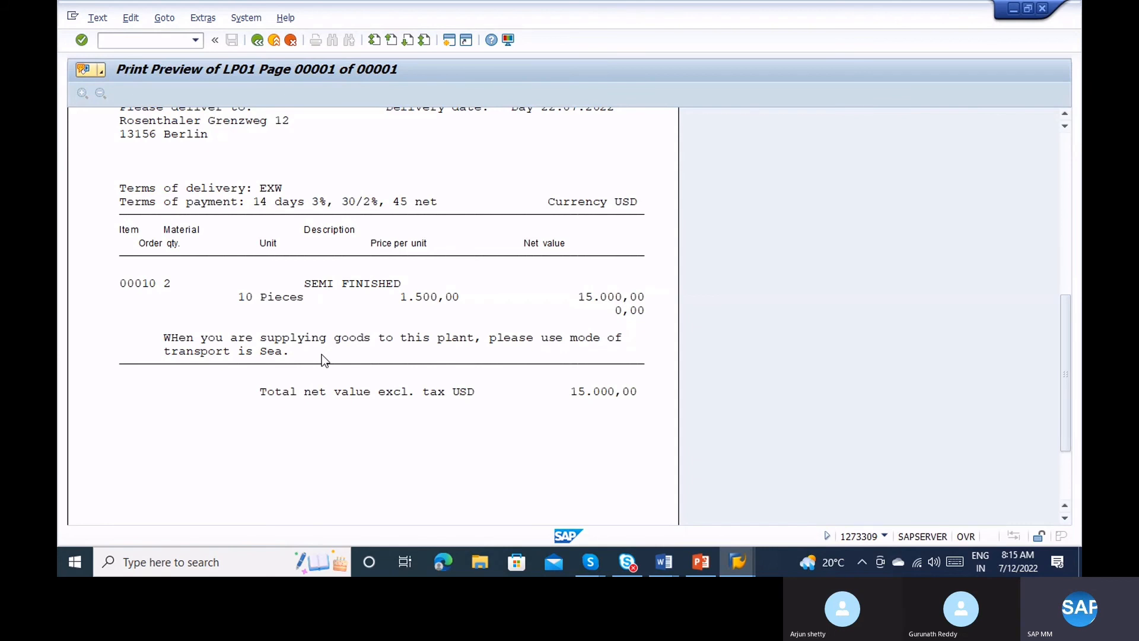
pyautogui.hotkey('alt', 'Tab')
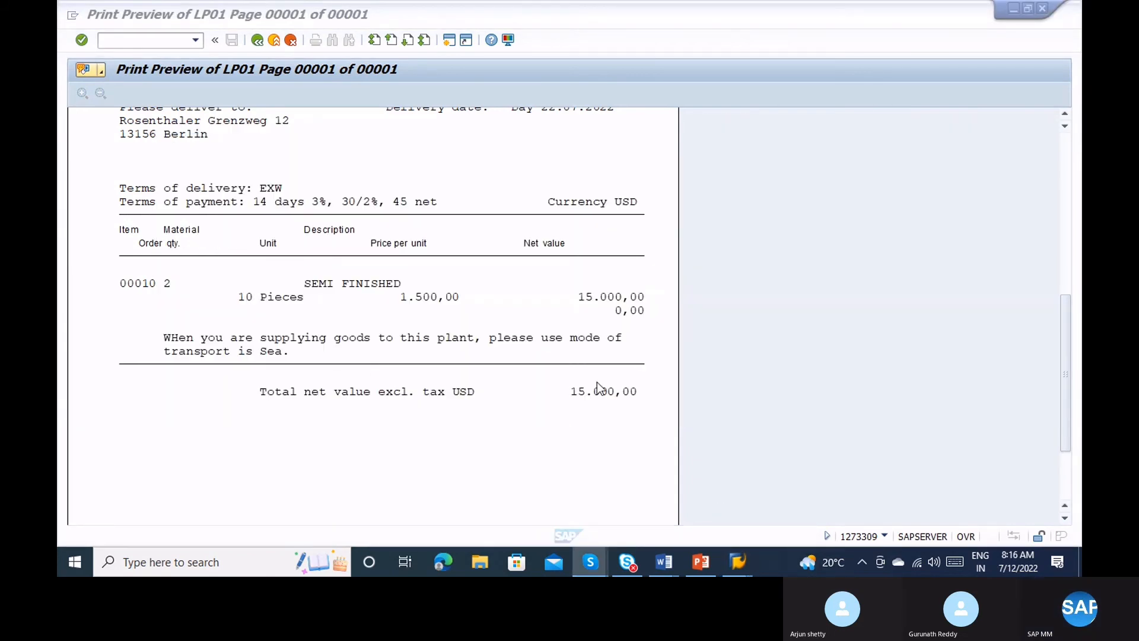
pyautogui.click(254, 42)
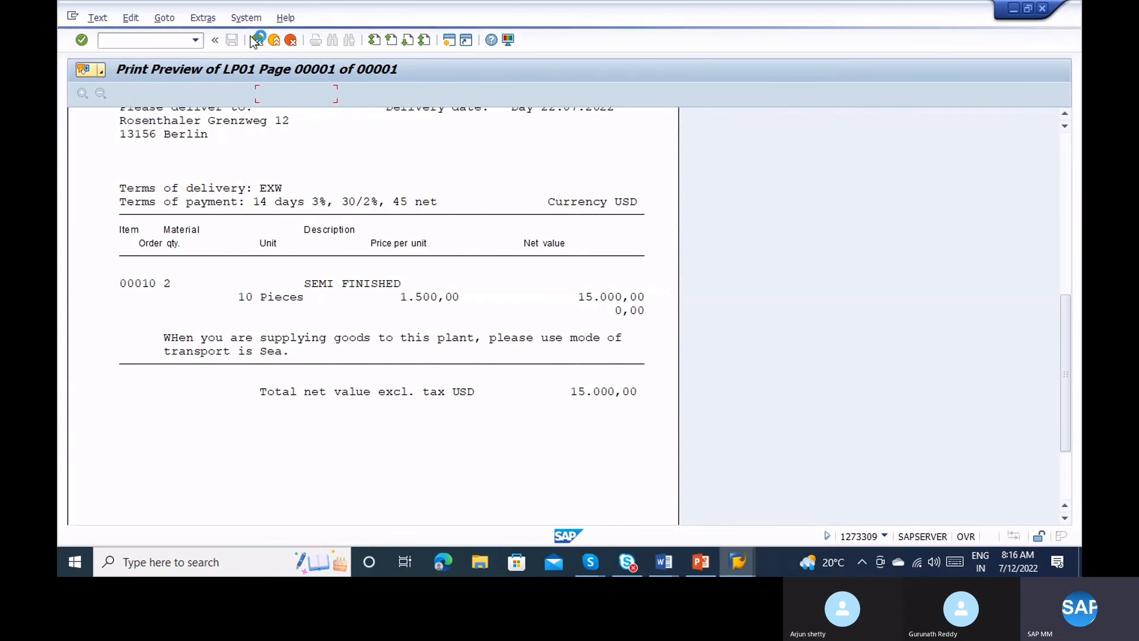
# In the Message Output window, set the document date to 11.07.2022.
pyautogui.click(736, 560)
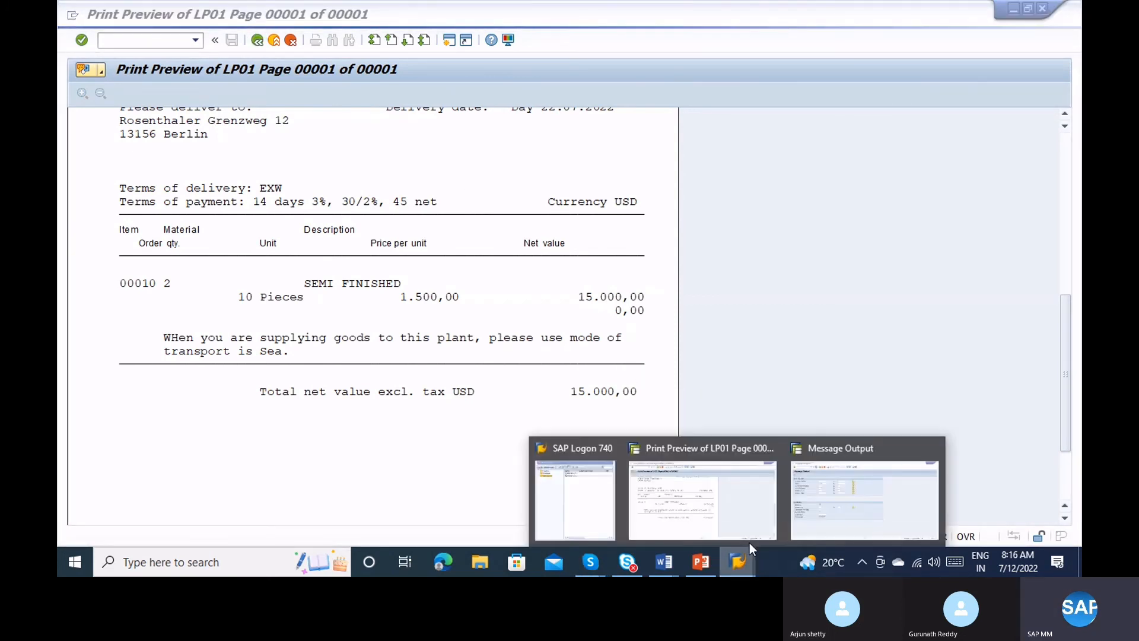
pyautogui.click(816, 490)
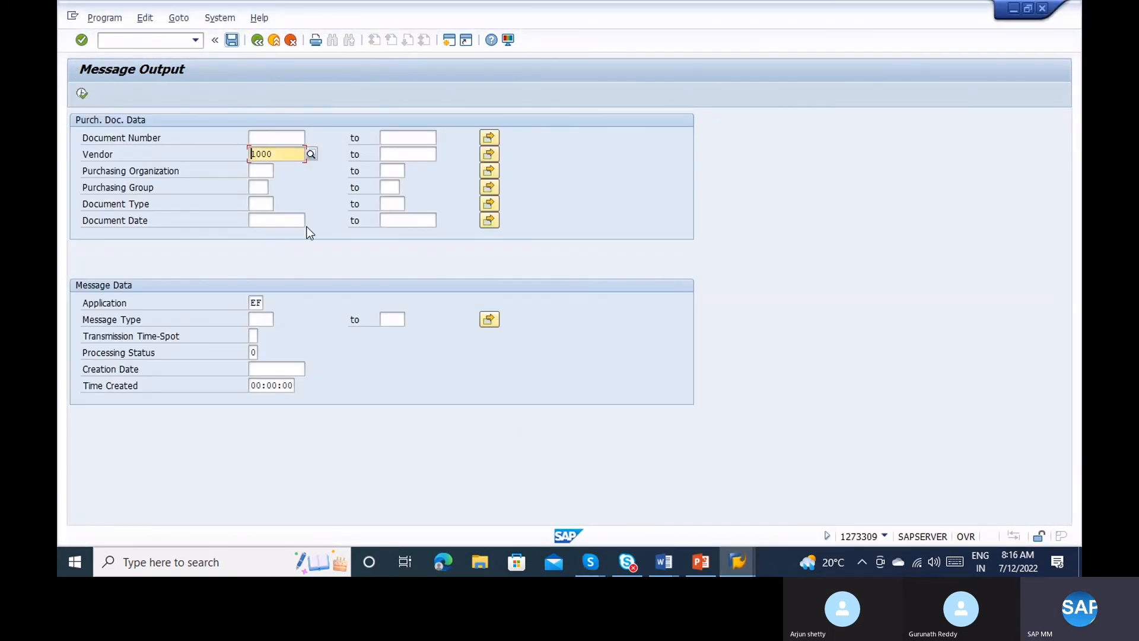
pyautogui.click(276, 224)
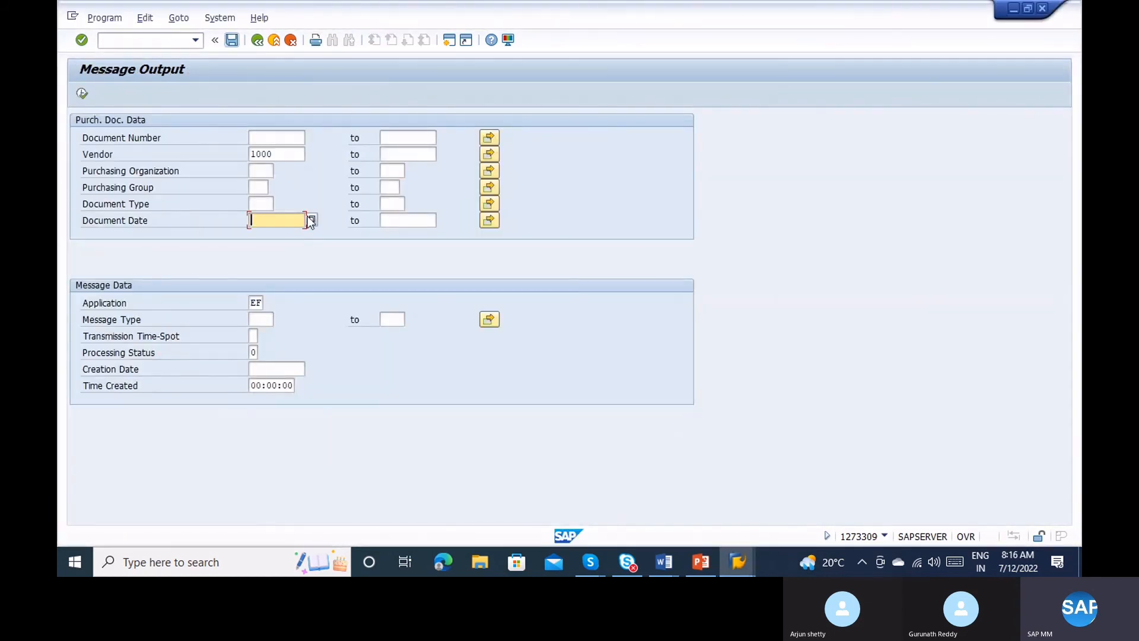
pyautogui.click(307, 217)
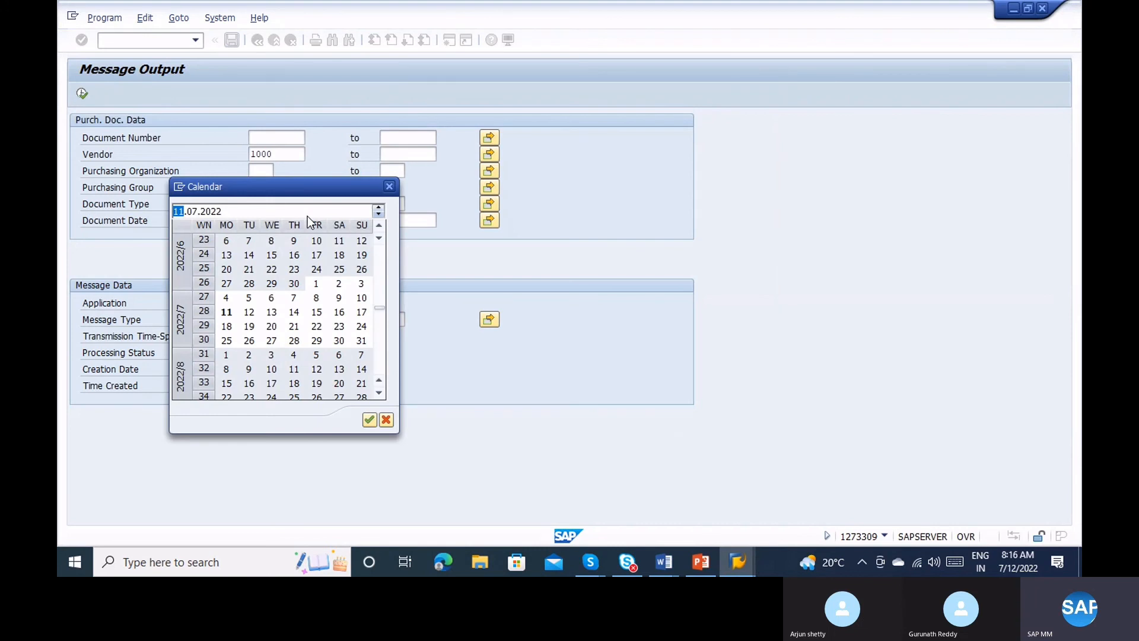
pyautogui.doubleClick(226, 311)
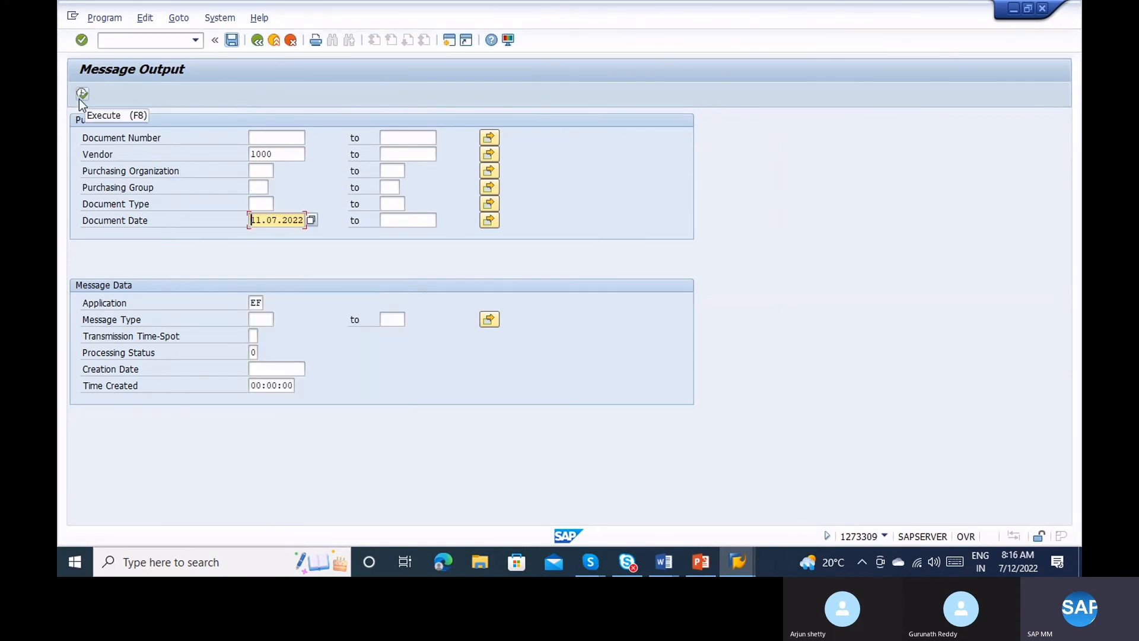
# Set the processing status criterion to 0 Not processed.
pyautogui.click(256, 353)
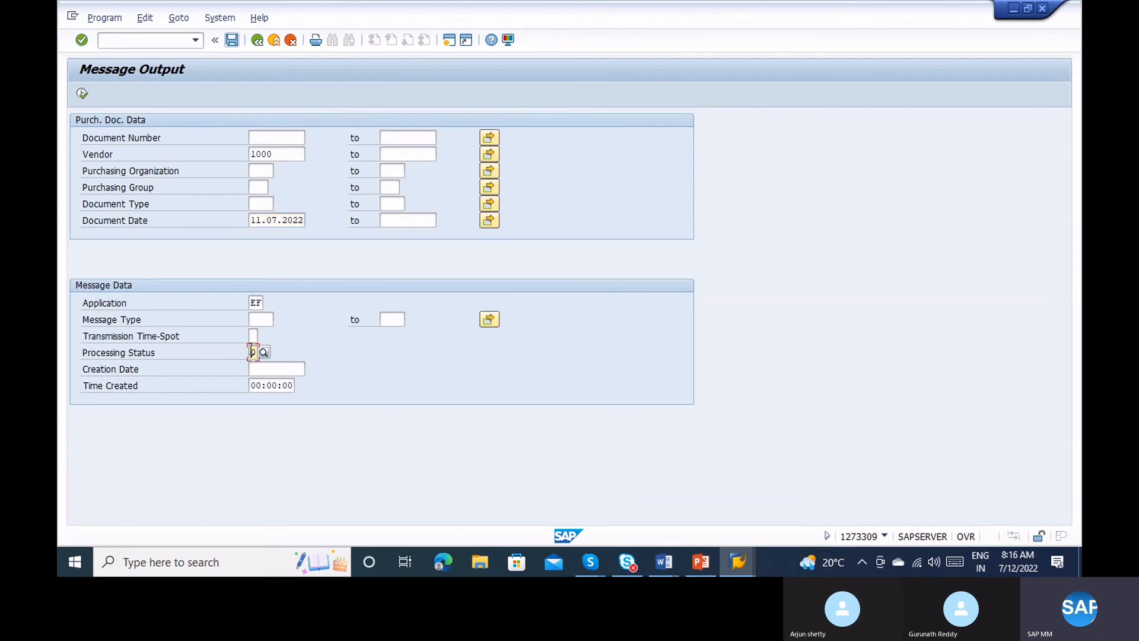
pyautogui.click(263, 352)
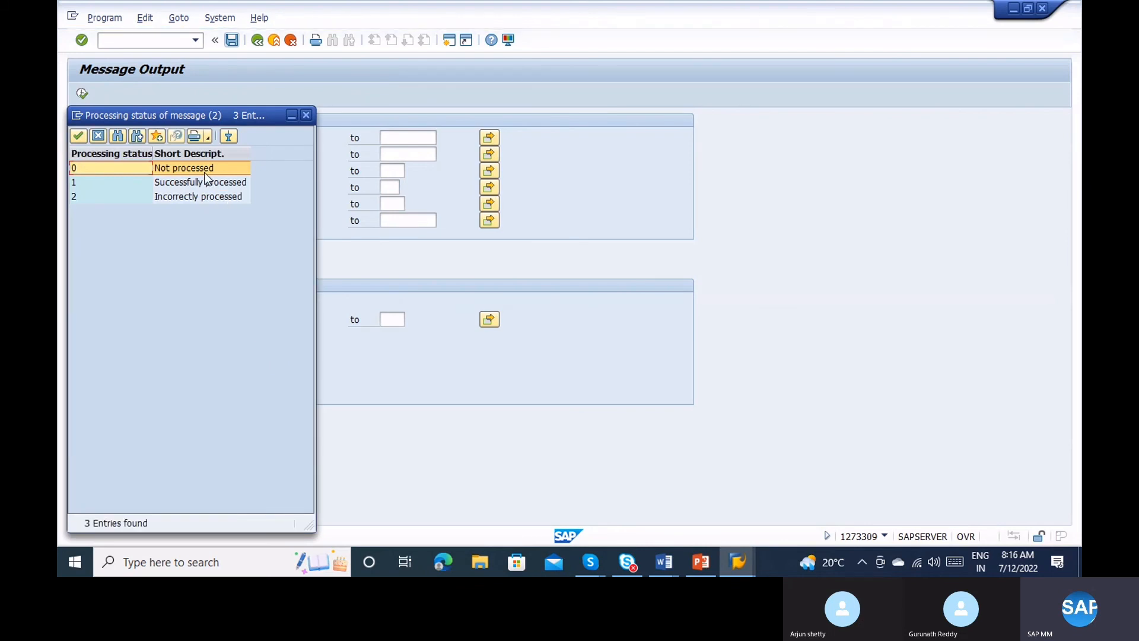
pyautogui.click(174, 185)
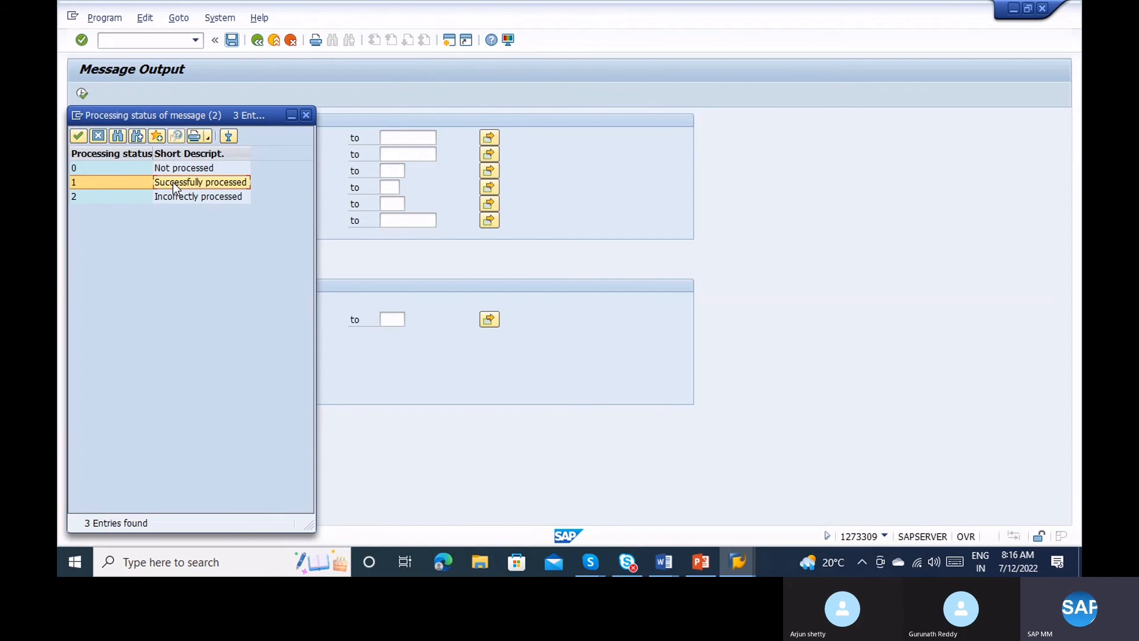
pyautogui.click(166, 165)
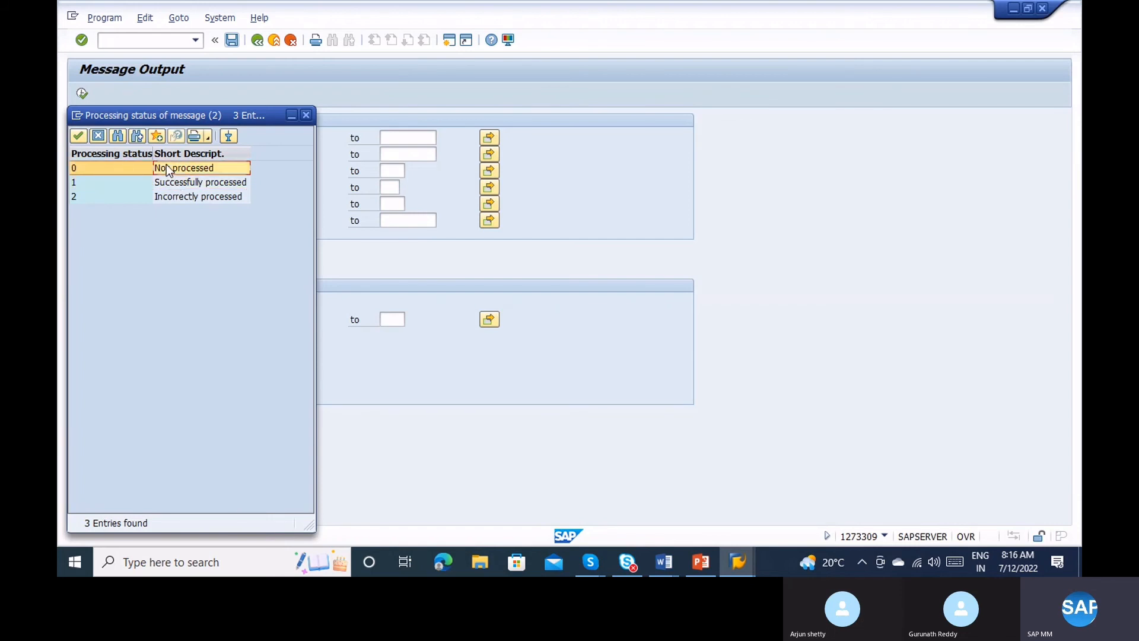
pyautogui.click(307, 111)
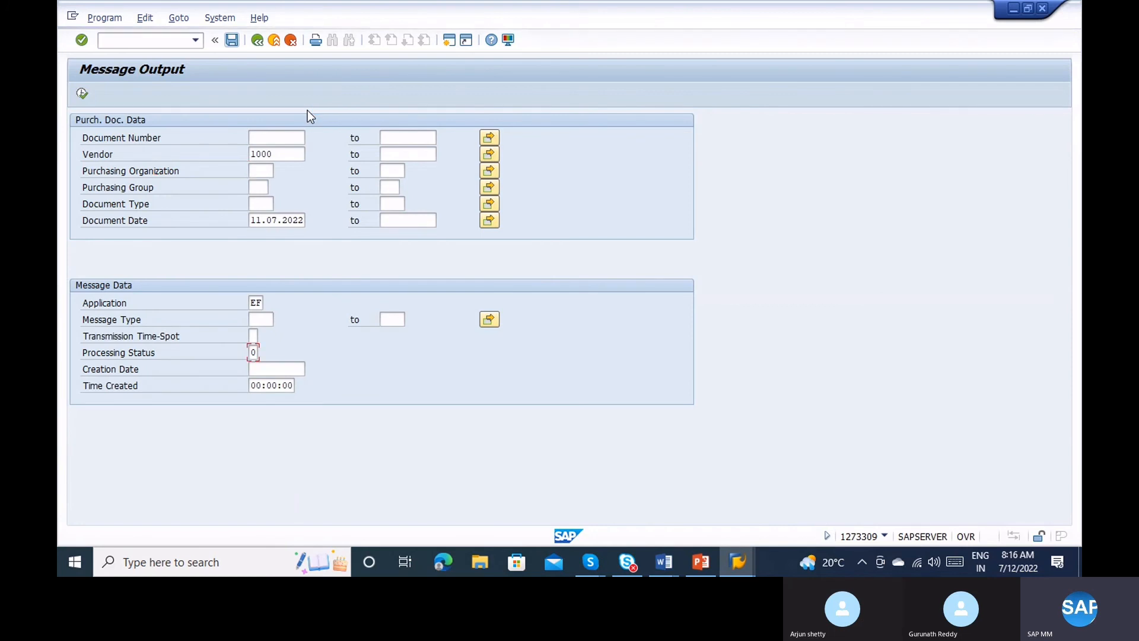
pyautogui.rightClick(261, 318)
pyautogui.click(258, 322)
pyautogui.write('NT')
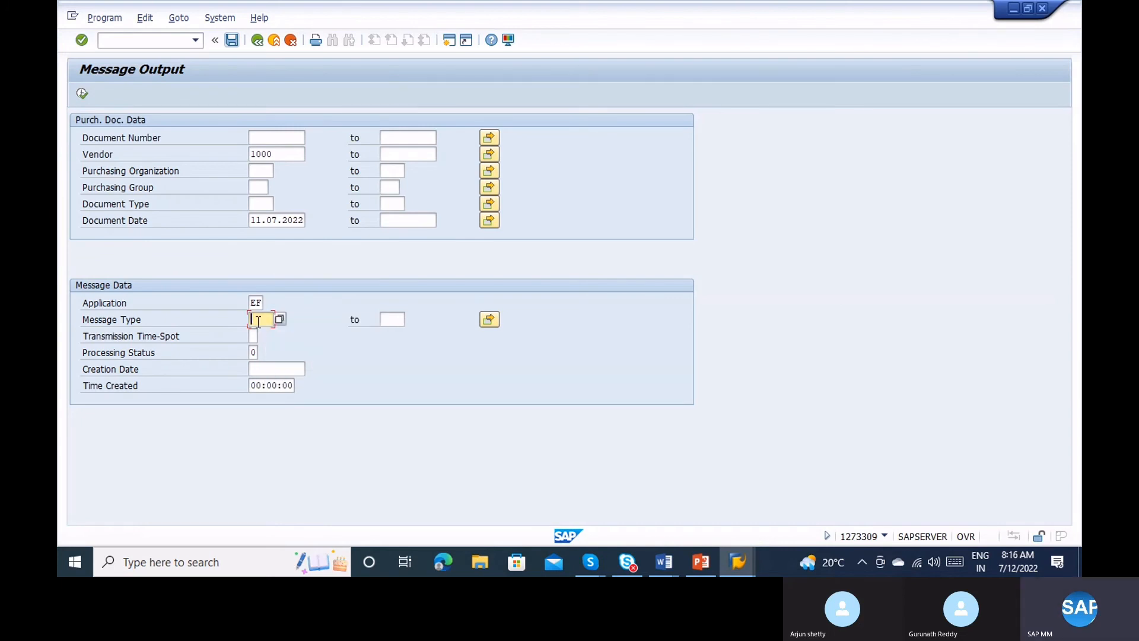
pyautogui.write('U')
pyautogui.click(240, 306)
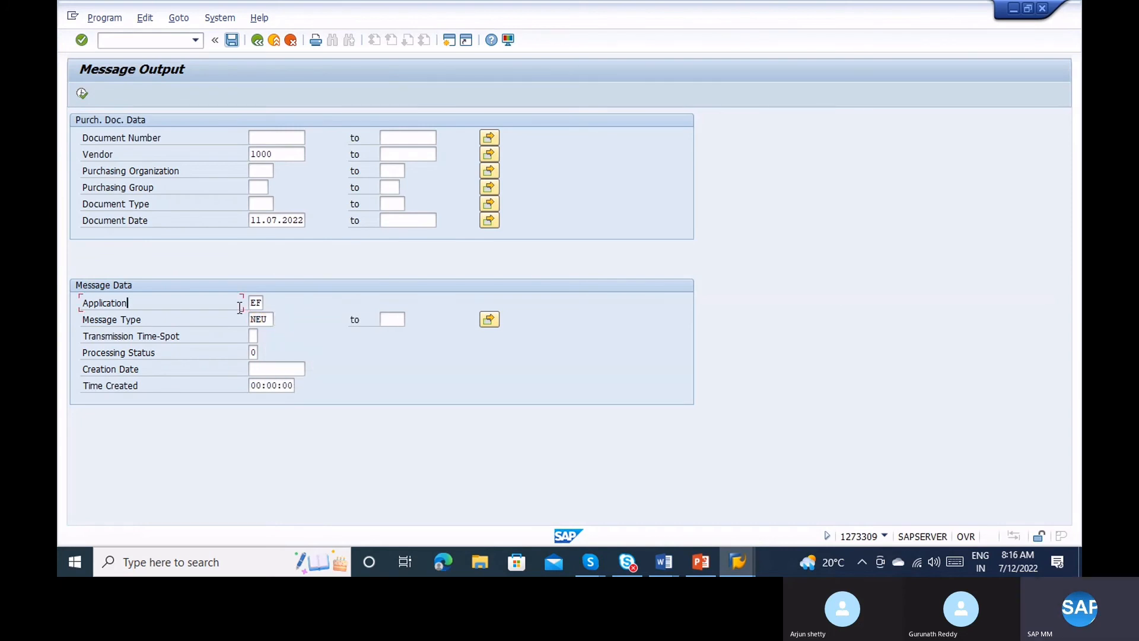
pyautogui.click(82, 93)
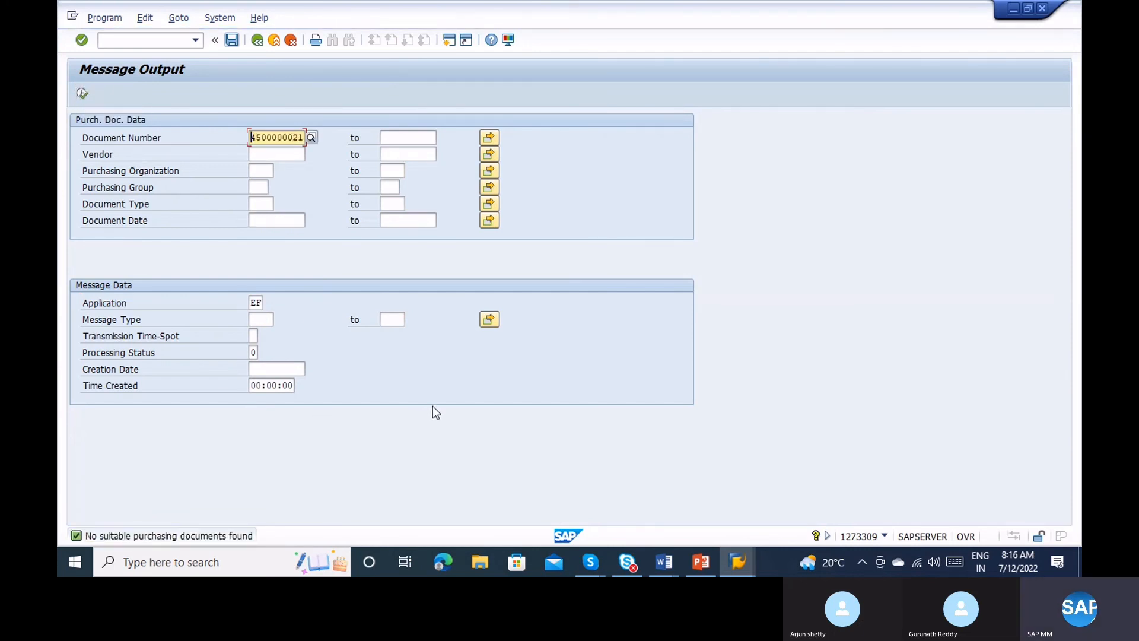
# Clear the Time Created value and rerun the message output search.
pyautogui.click(253, 385)
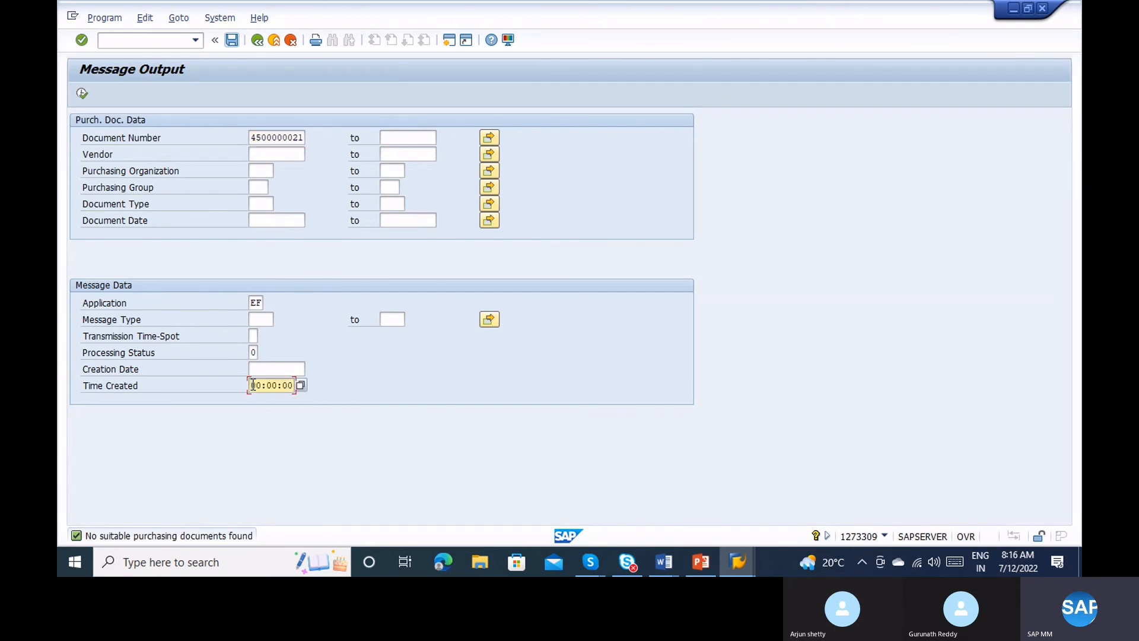
pyautogui.press('Delete')
pyautogui.press('Delete')
pyautogui.press('Delete')
pyautogui.press('Delete')
pyautogui.press('Delete')
pyautogui.press('Delete')
pyautogui.press('Delete')
pyautogui.press('Delete')
pyautogui.press('F8')
pyautogui.rightClick(266, 319)
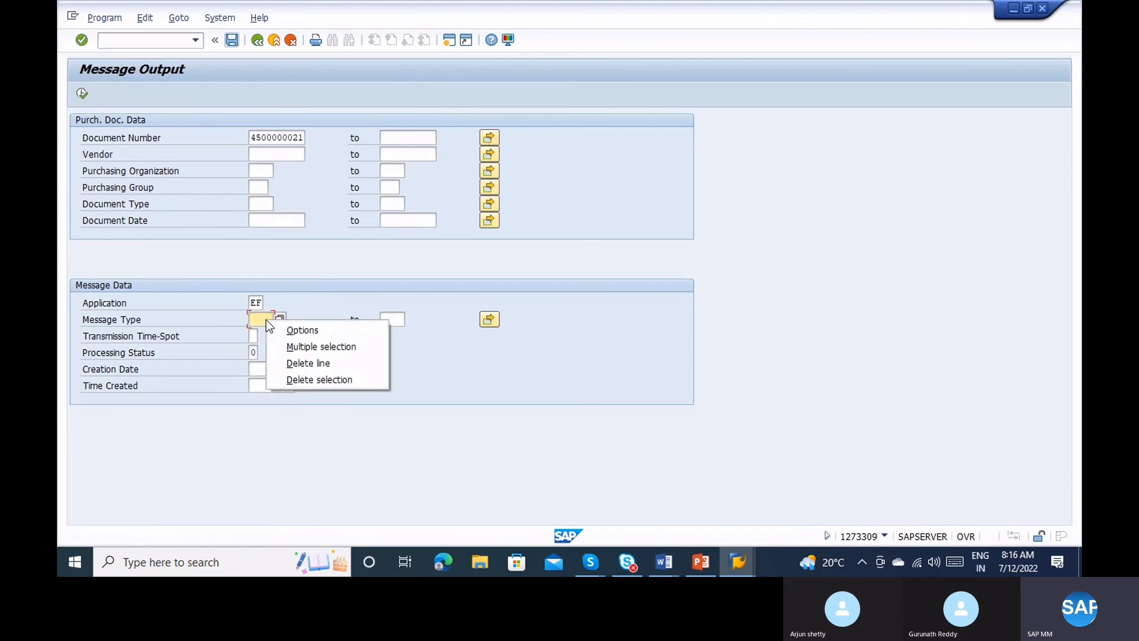
pyautogui.press('Escape')
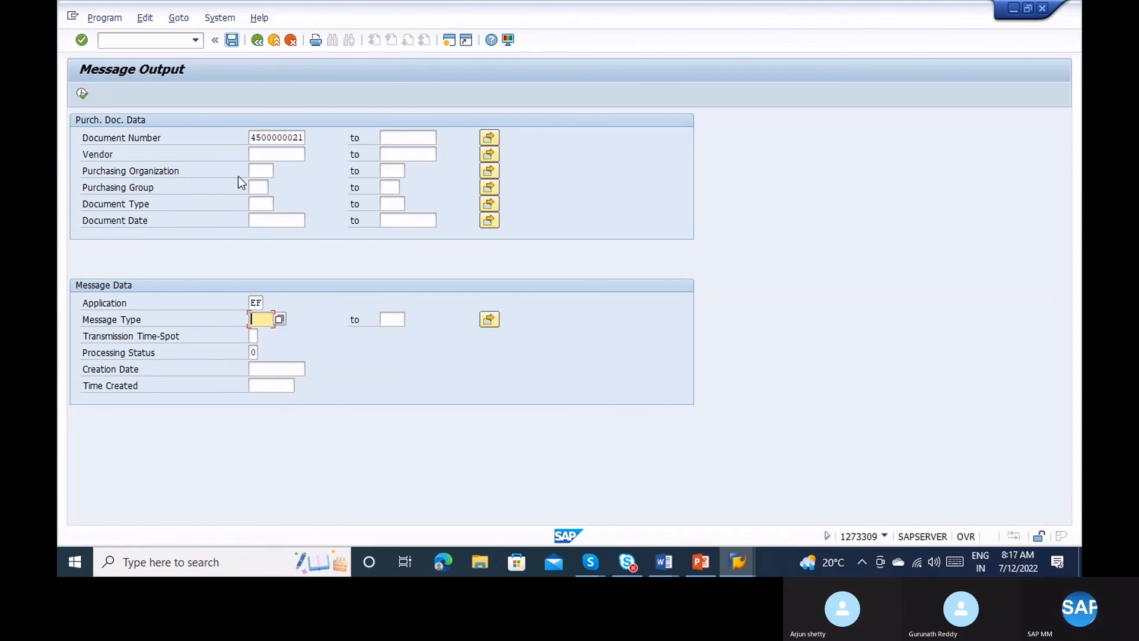
pyautogui.click(86, 94)
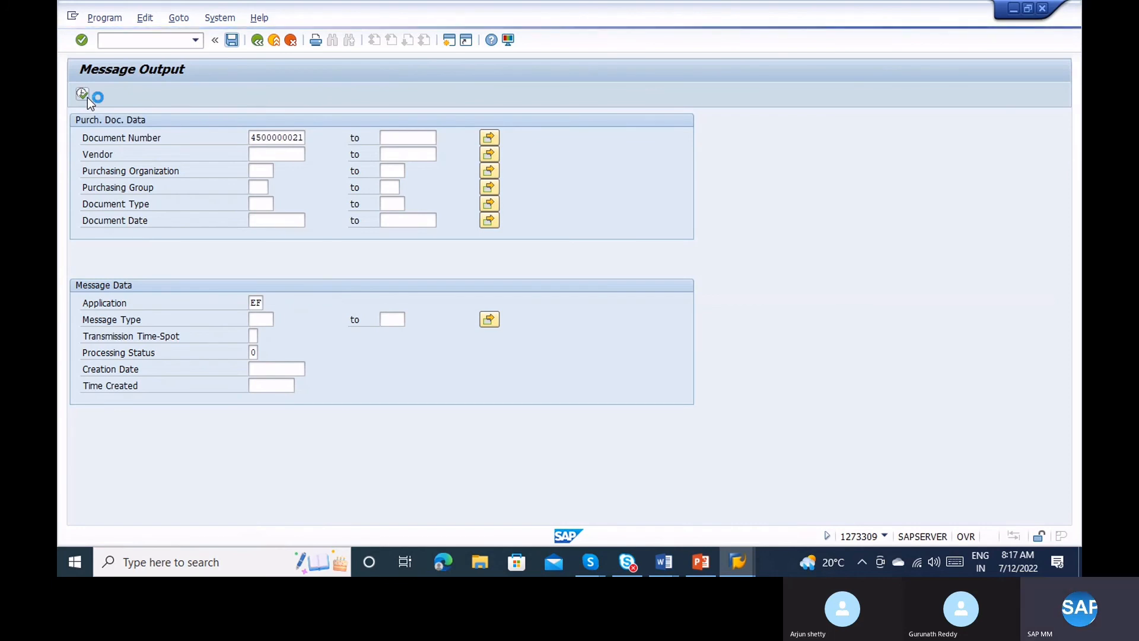
# Remove the PO number, enter message type NEU, and search for unprocessed NEU messages.
pyautogui.press('BackSpace')
pyautogui.press('BackSpace')
pyautogui.press('BackSpace')
pyautogui.press('BackSpace')
pyautogui.press('BackSpace')
pyautogui.press('BackSpace')
pyautogui.press('BackSpace')
pyautogui.press('BackSpace')
pyautogui.press('BackSpace')
pyautogui.press('BackSpace')
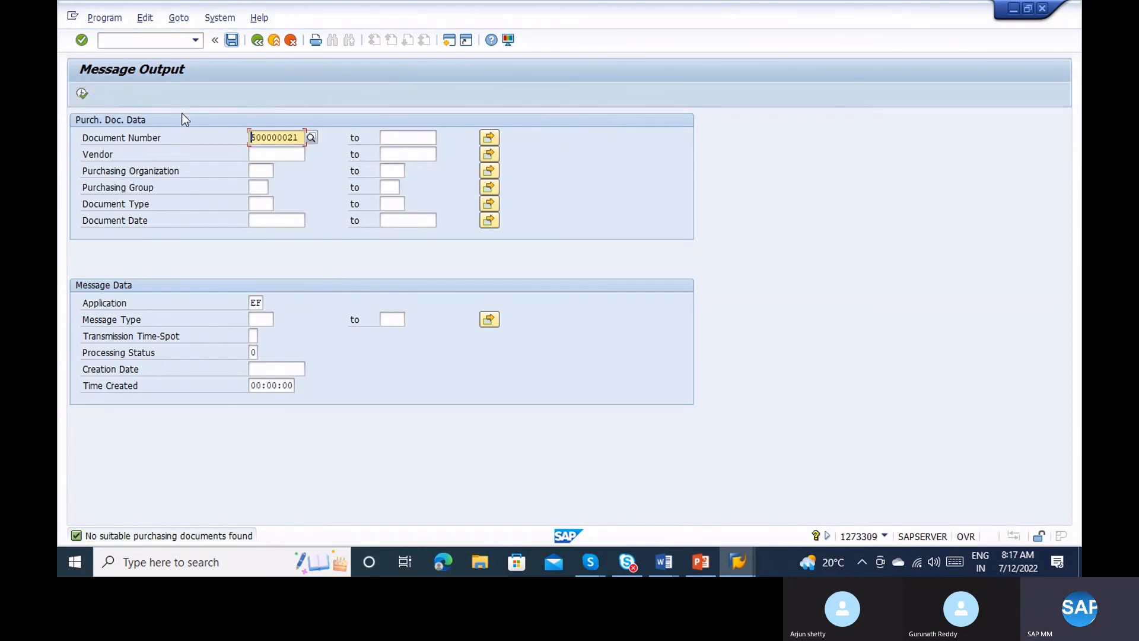
pyautogui.click(263, 321)
pyautogui.write('NEU')
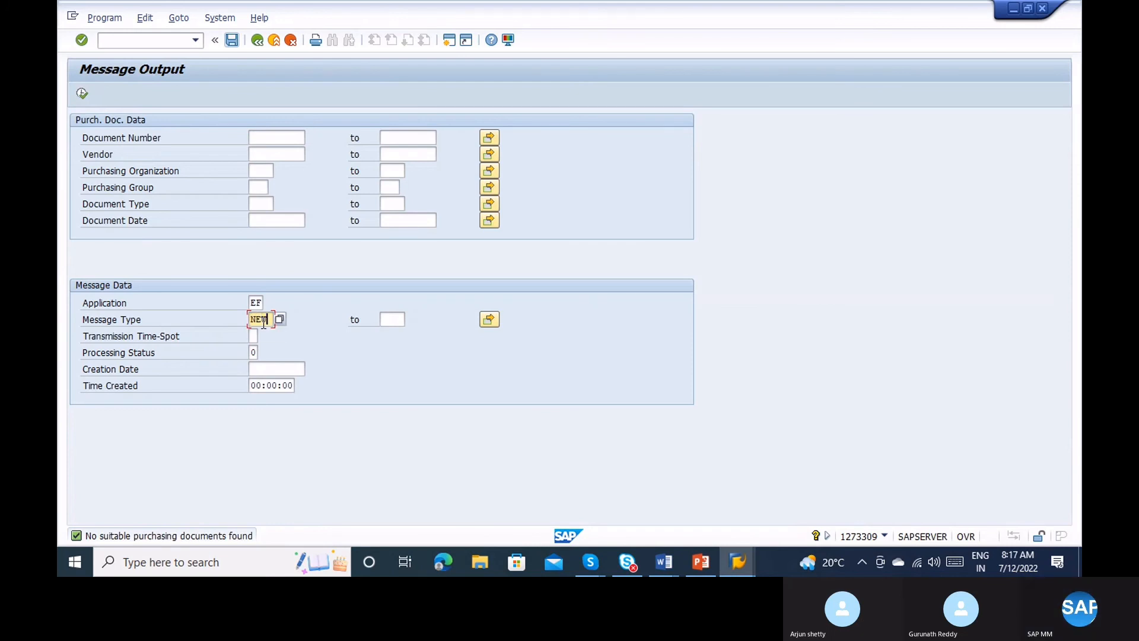
pyautogui.click(82, 94)
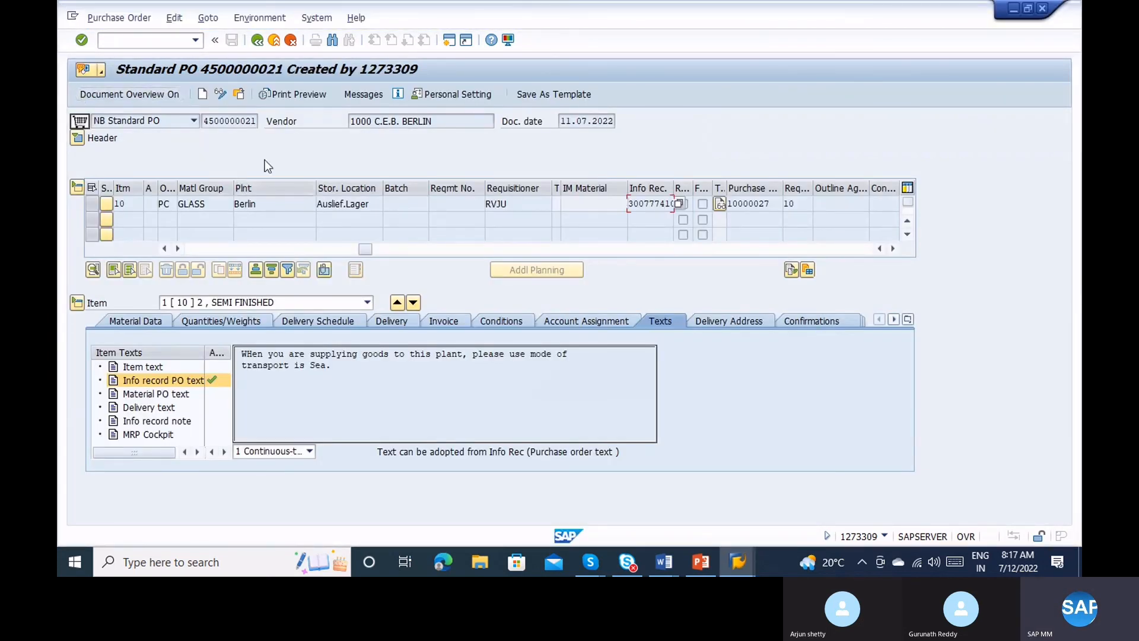
pyautogui.click(77, 140)
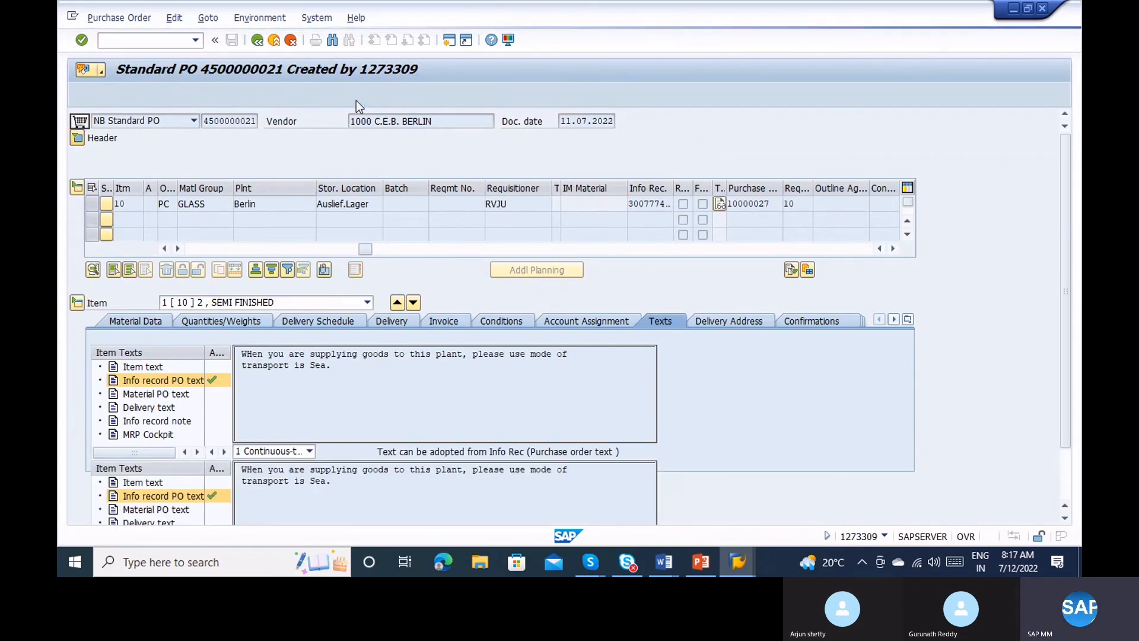
pyautogui.click(356, 101)
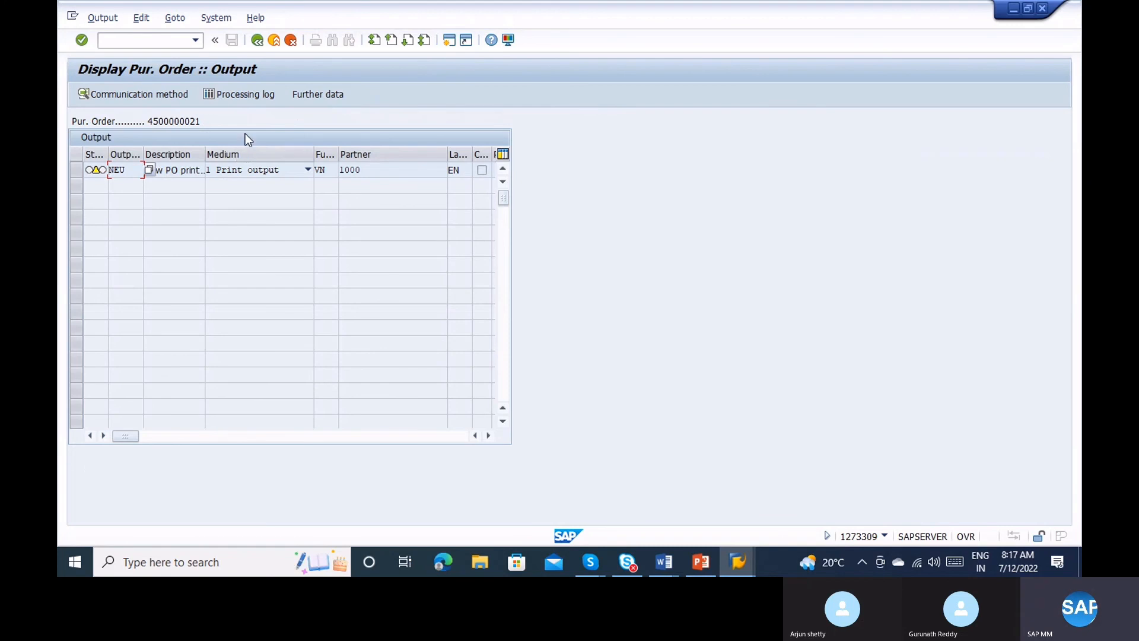
# Review NEU print settings (LP01, spool MM_001, suffixes NB and PURCH_ORDER), then check the processing log.
pyautogui.click(137, 95)
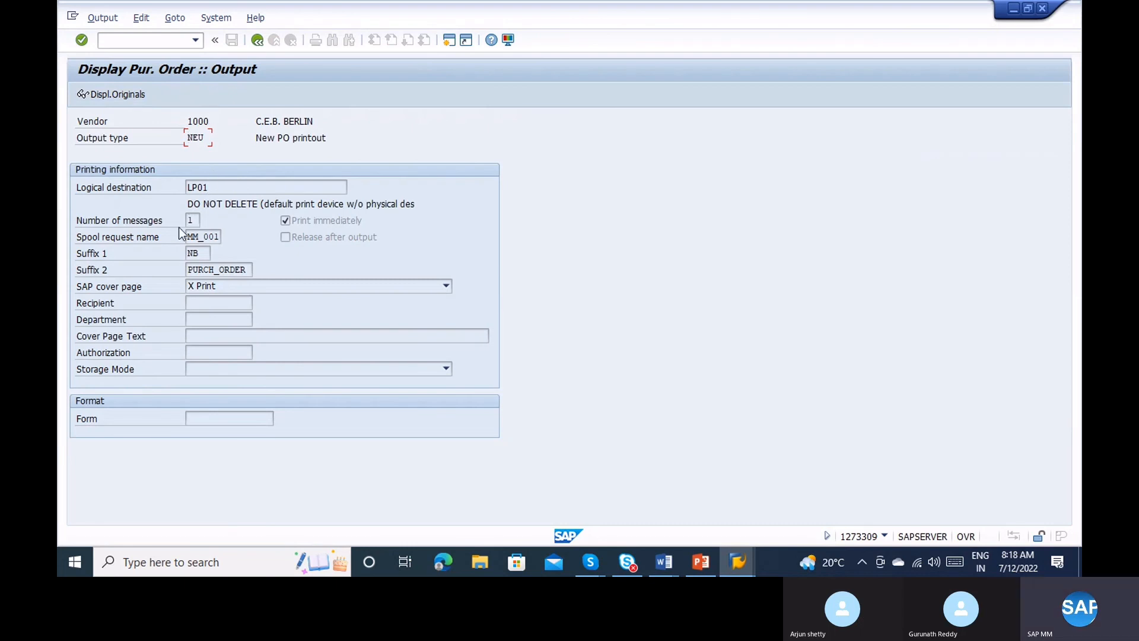
pyautogui.moveTo(186, 237); pyautogui.dragTo(228, 235)
pyautogui.click(204, 253)
pyautogui.click(242, 269)
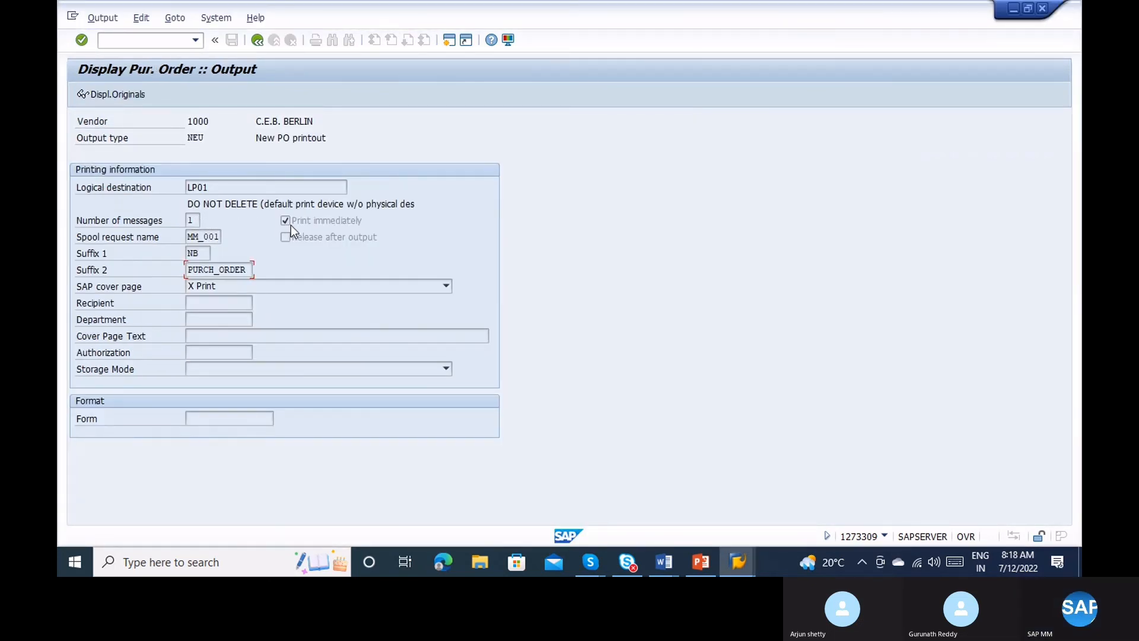
pyautogui.click(420, 203)
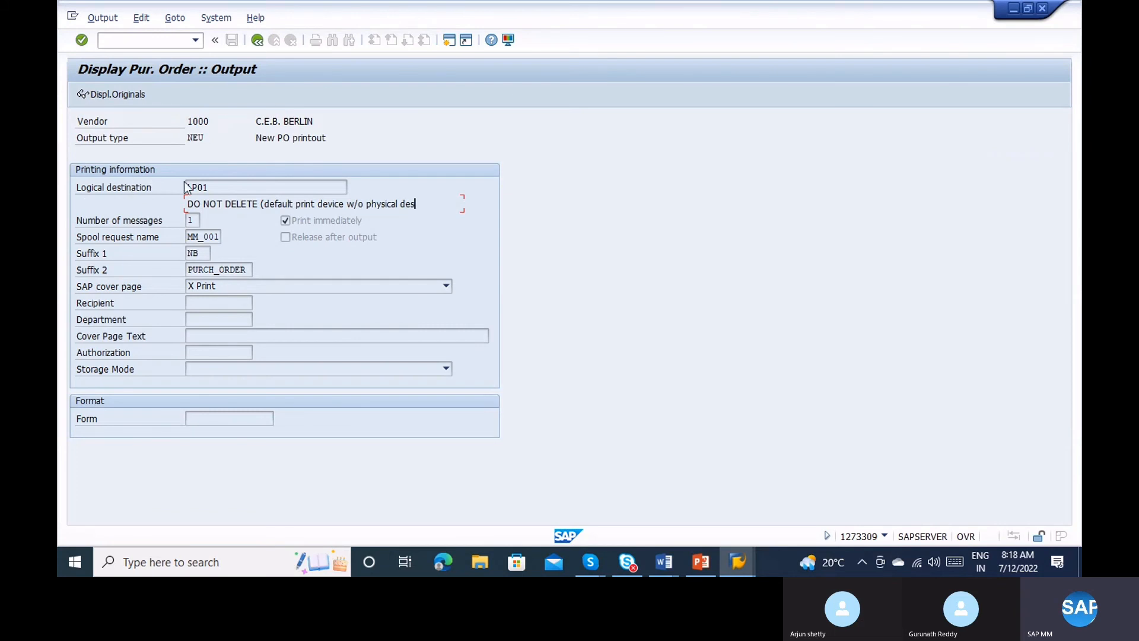
pyautogui.doubleClick(214, 187)
pyautogui.click(257, 40)
pyautogui.click(250, 93)
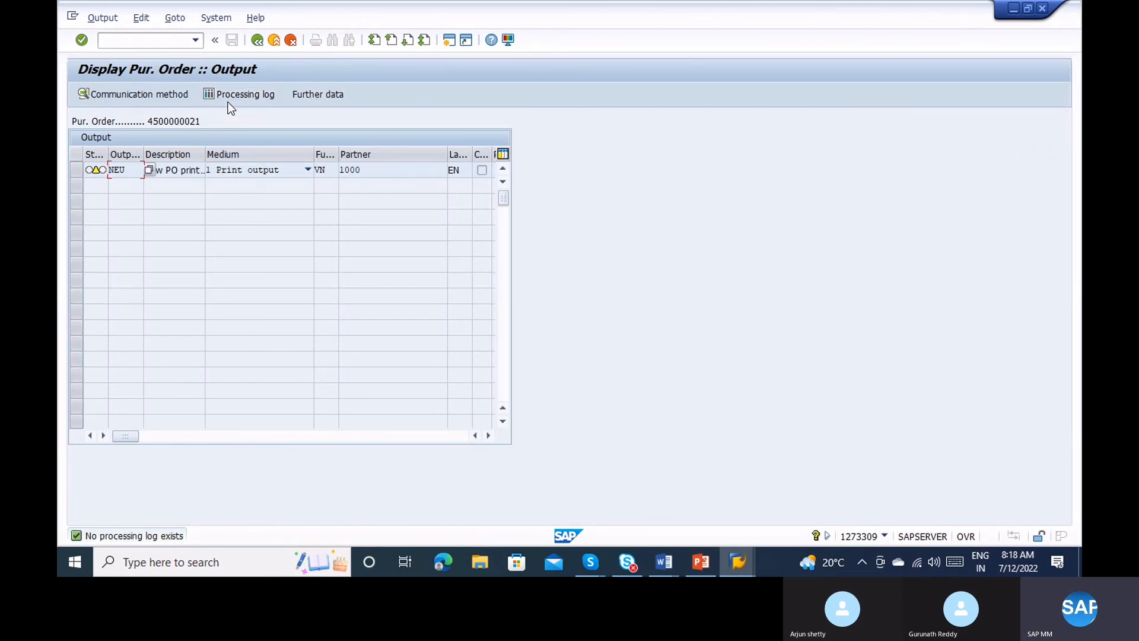
# Check the NEU output's further data: dispatch time 3 options and the Locked help.
pyautogui.click(330, 95)
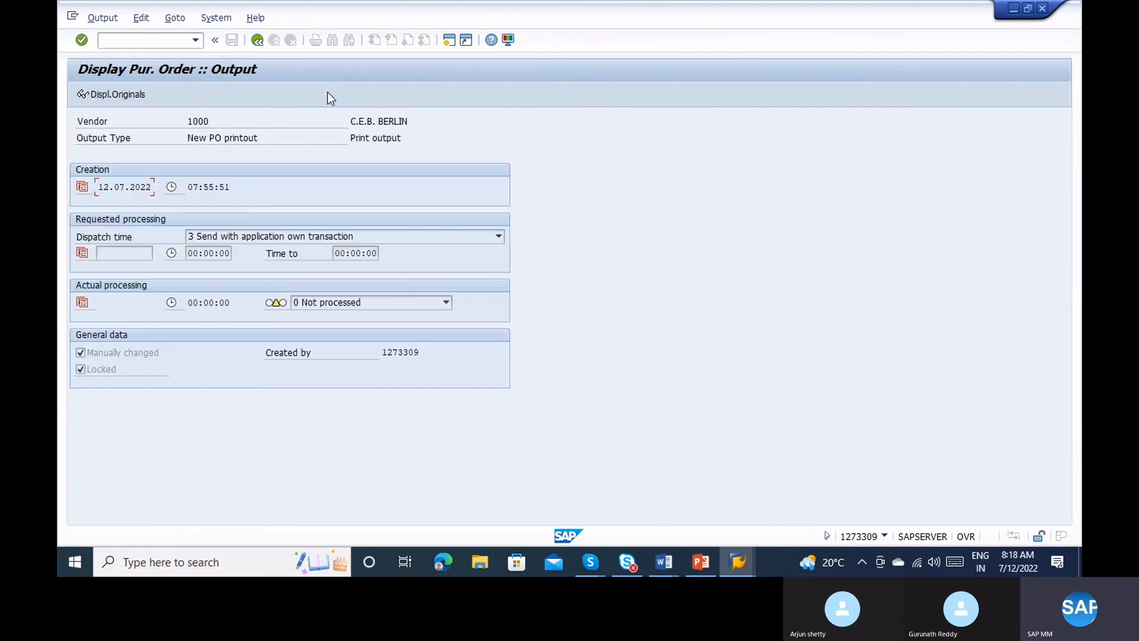
pyautogui.click(238, 234)
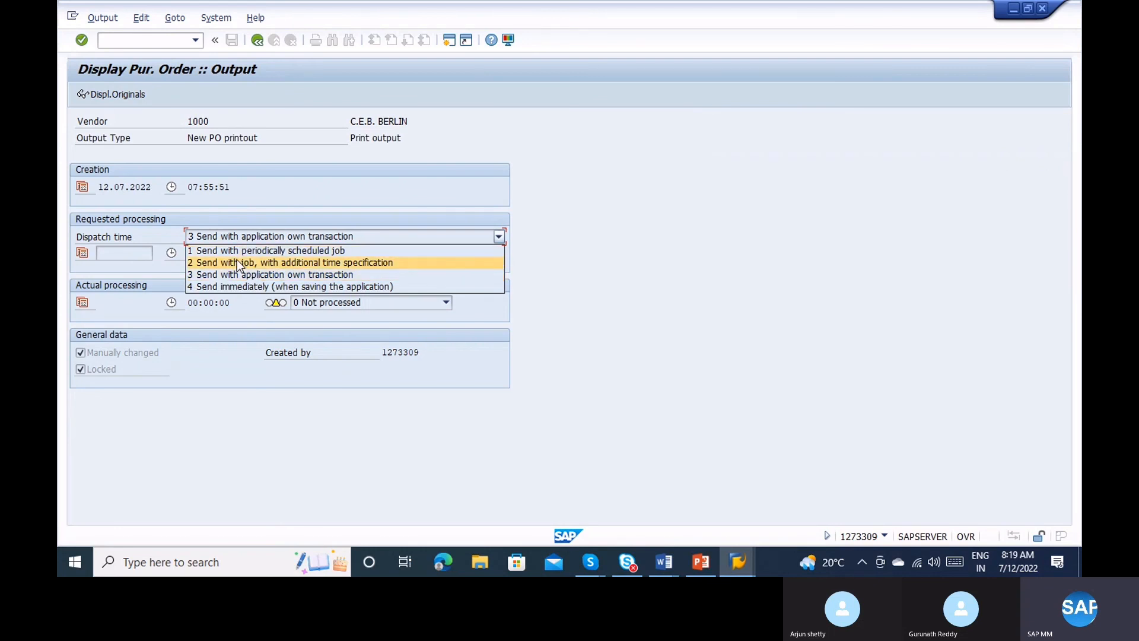
pyautogui.click(211, 447)
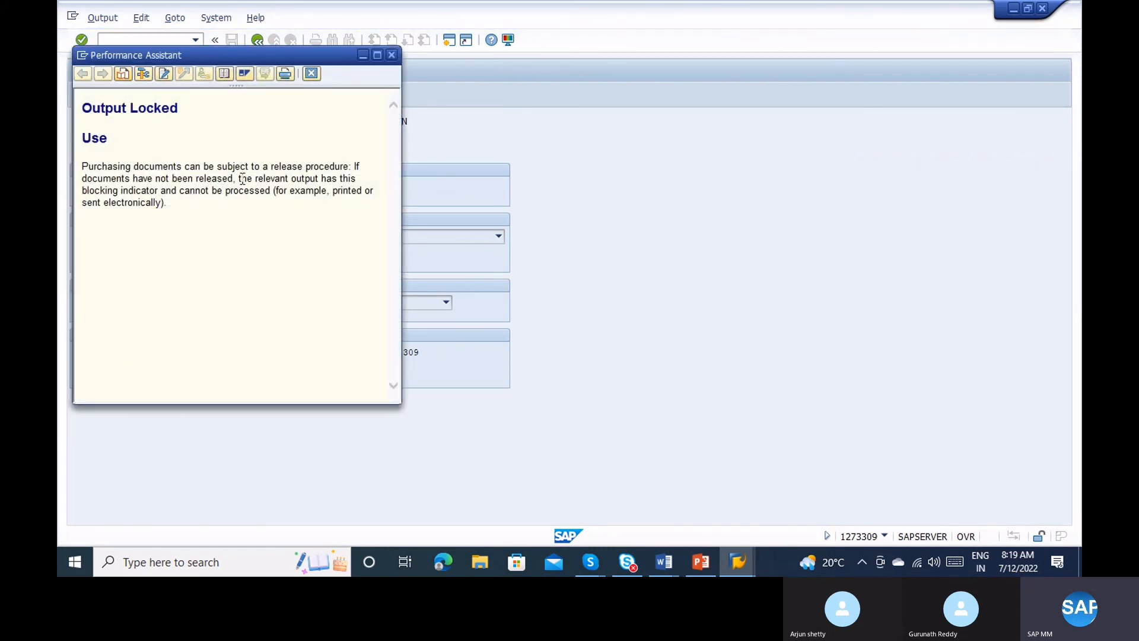
pyautogui.click(392, 55)
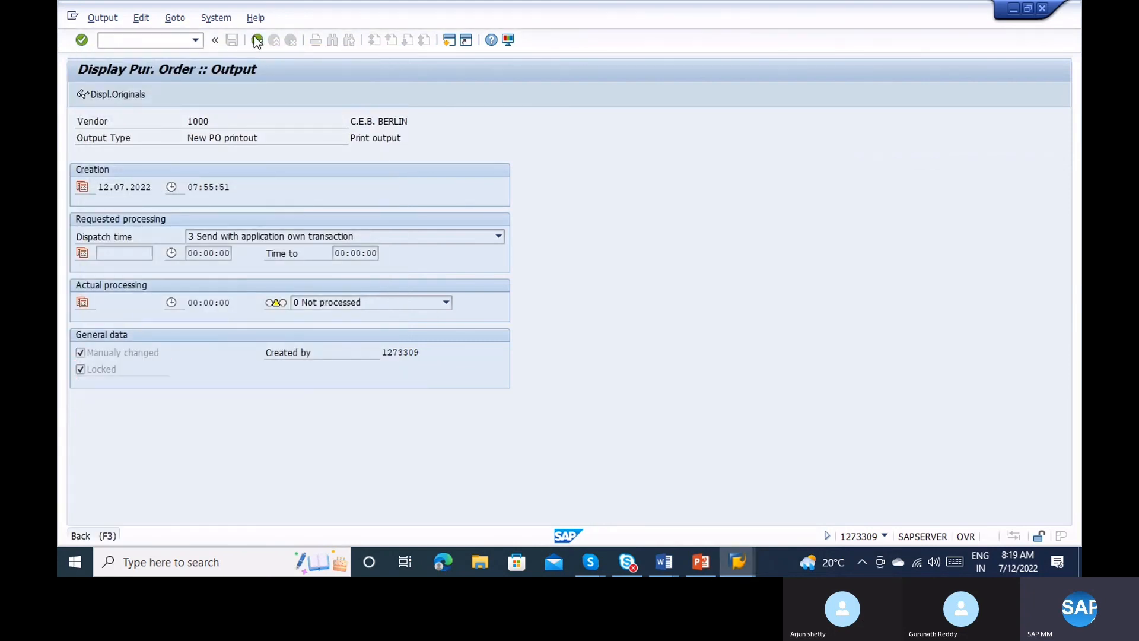
pyautogui.click(257, 40)
pyautogui.click(257, 39)
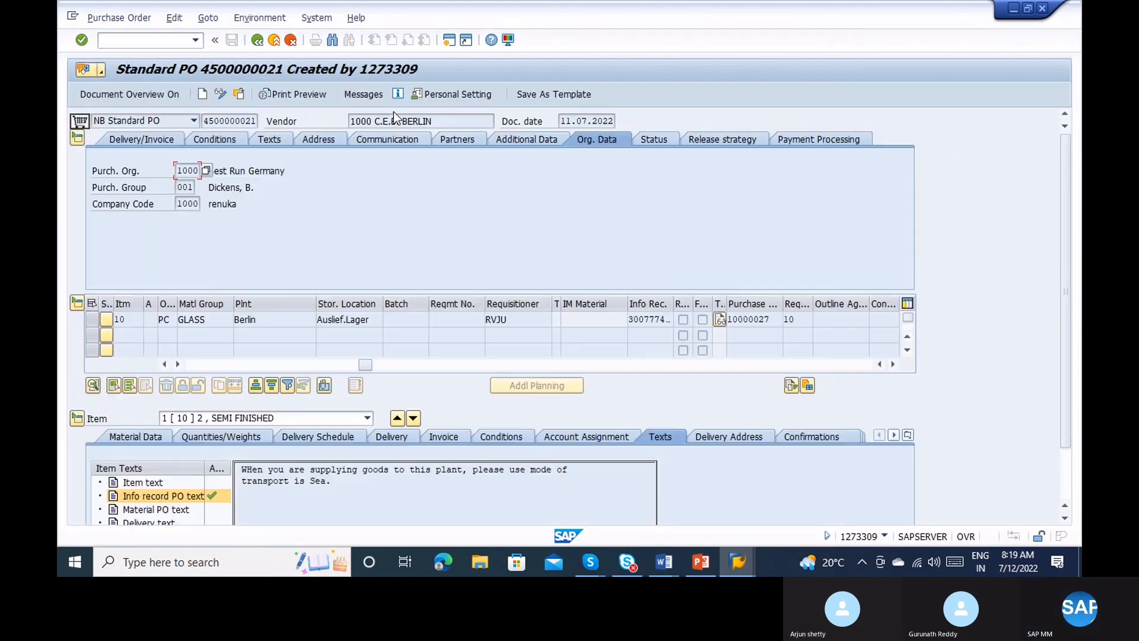
pyautogui.click(985, 265)
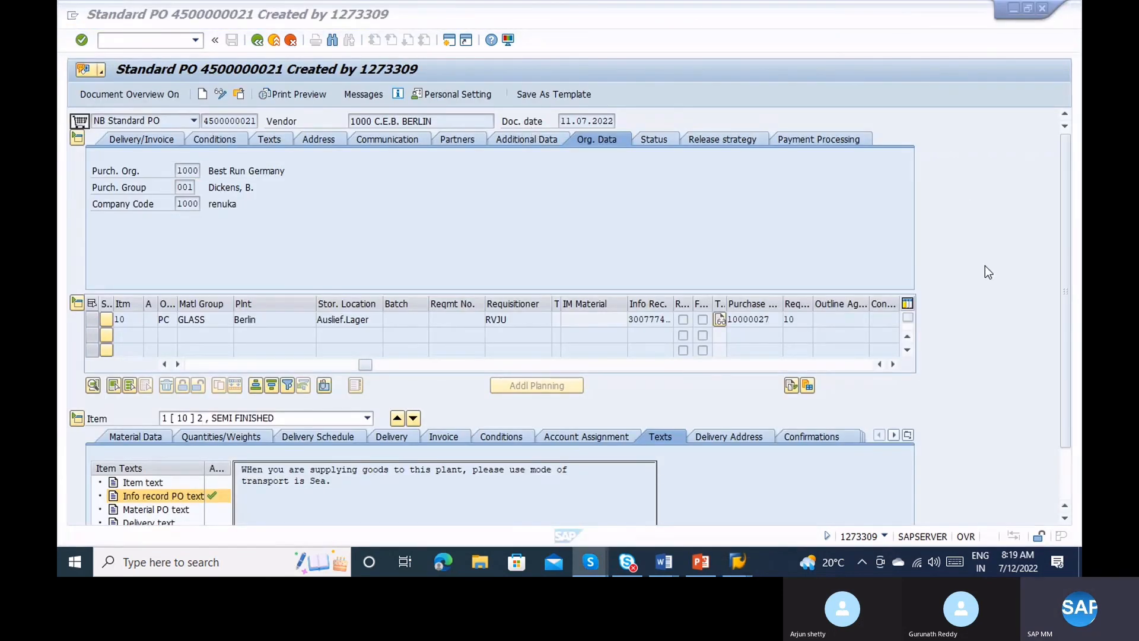
pyautogui.click(713, 155)
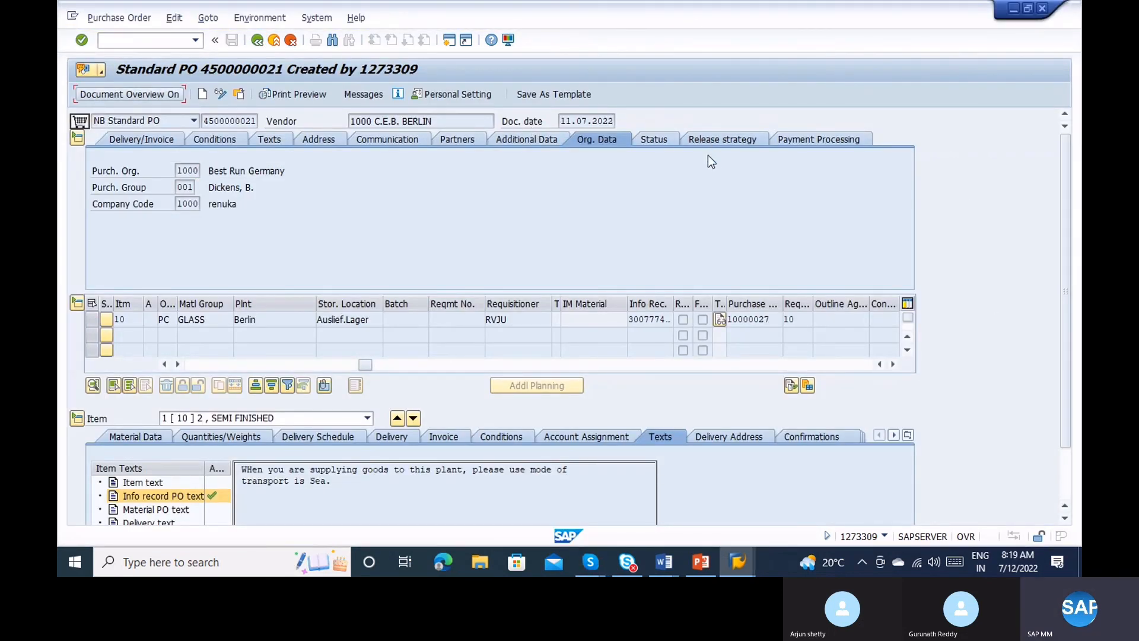
pyautogui.click(700, 141)
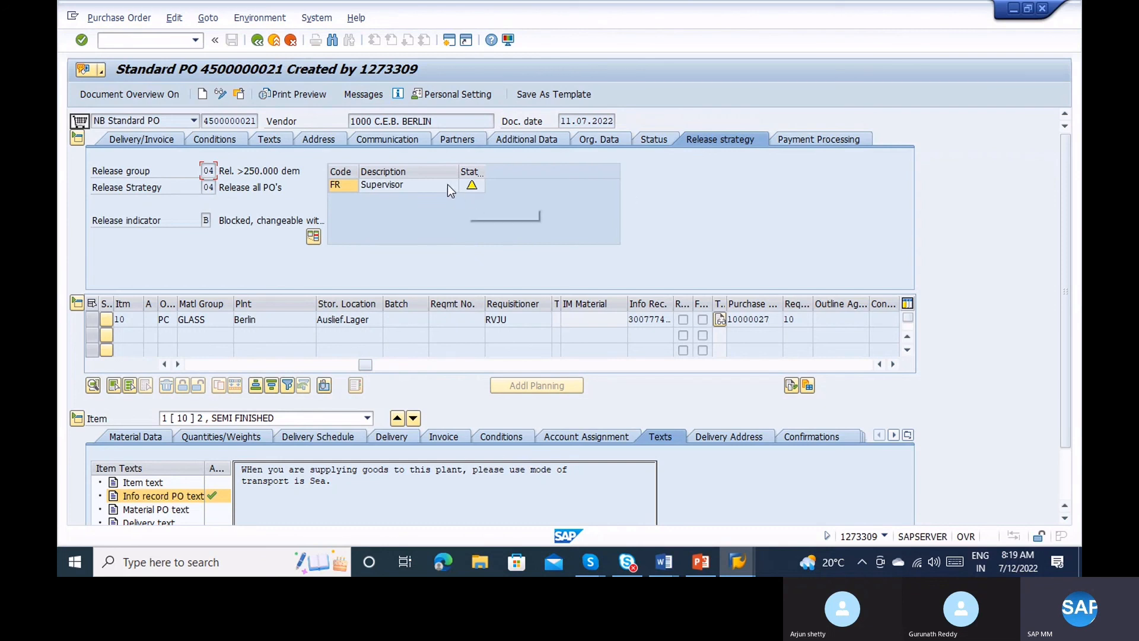
pyautogui.moveTo(467, 188)
pyautogui.moveTo(204, 121); pyautogui.dragTo(270, 117)
pyautogui.hotkey('ctrl', 'c')
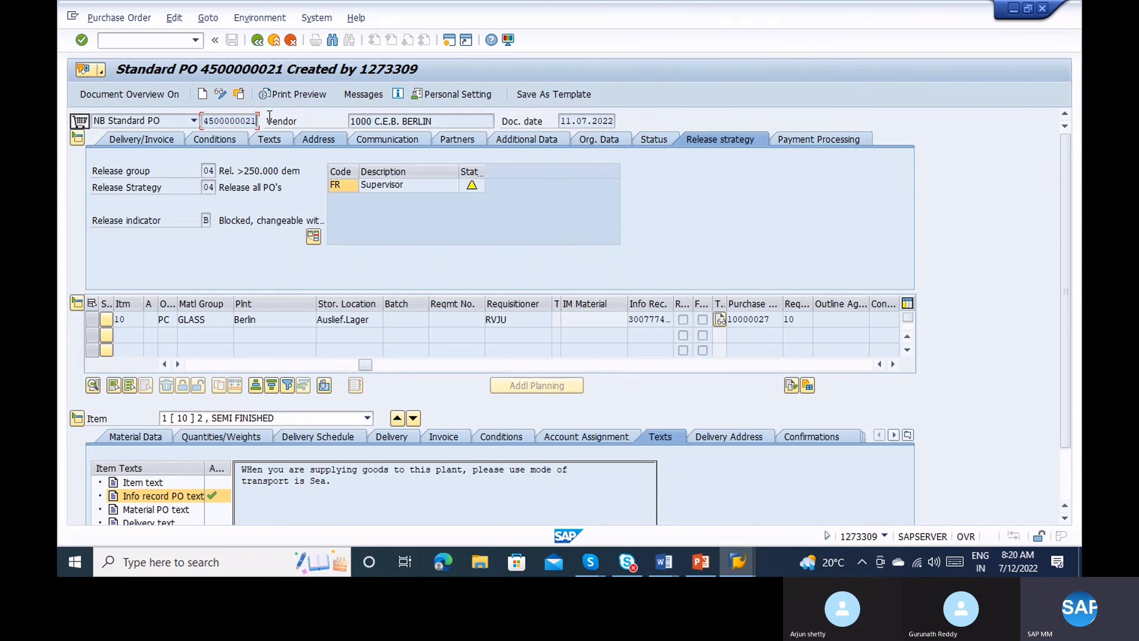
pyautogui.rightClick(121, 43)
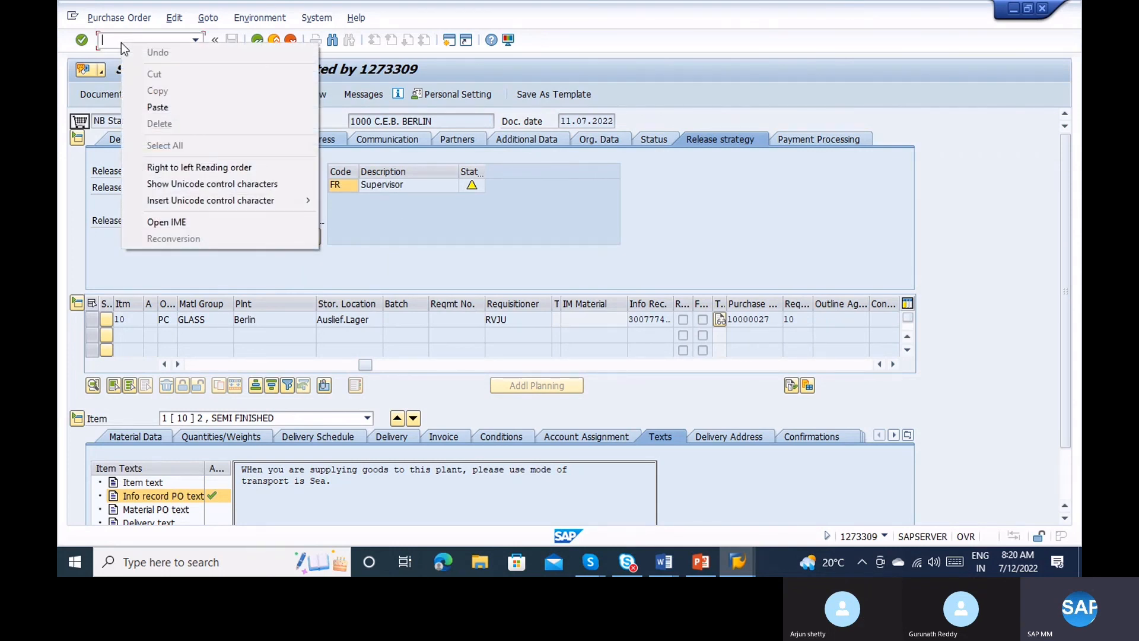
pyautogui.press('Escape')
pyautogui.write('/')
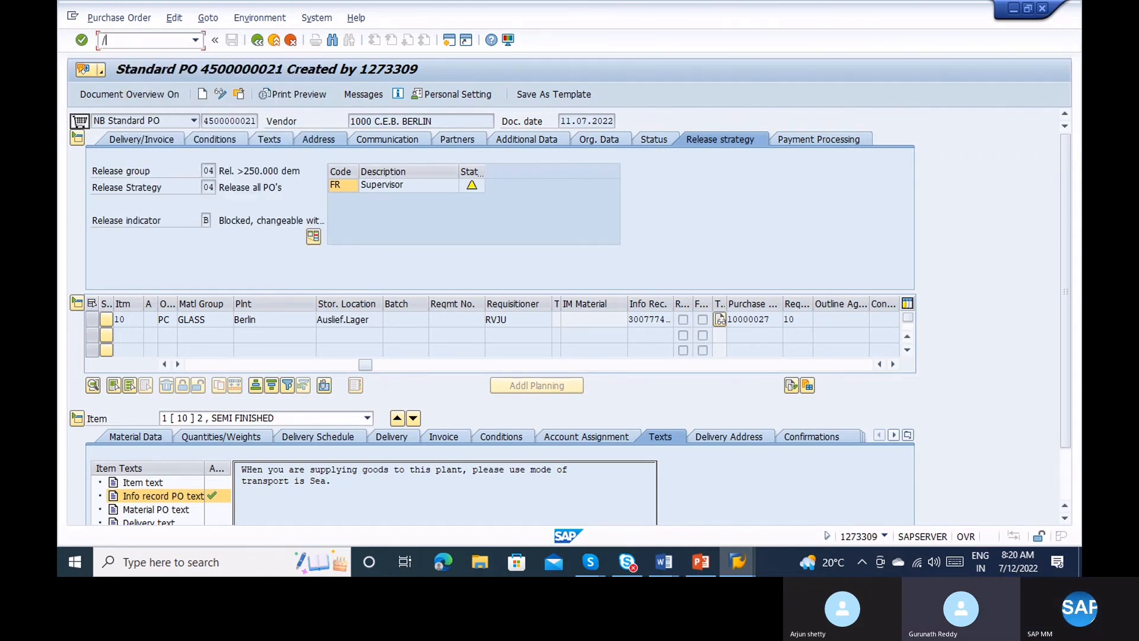
pyautogui.write('nme29')
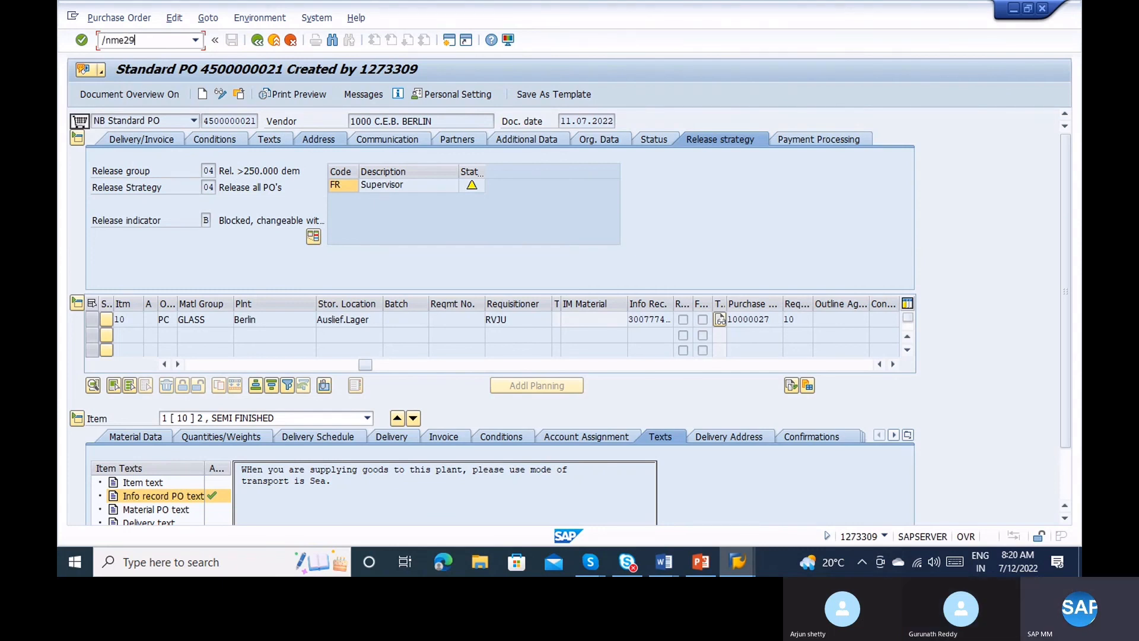
pyautogui.press('Return')
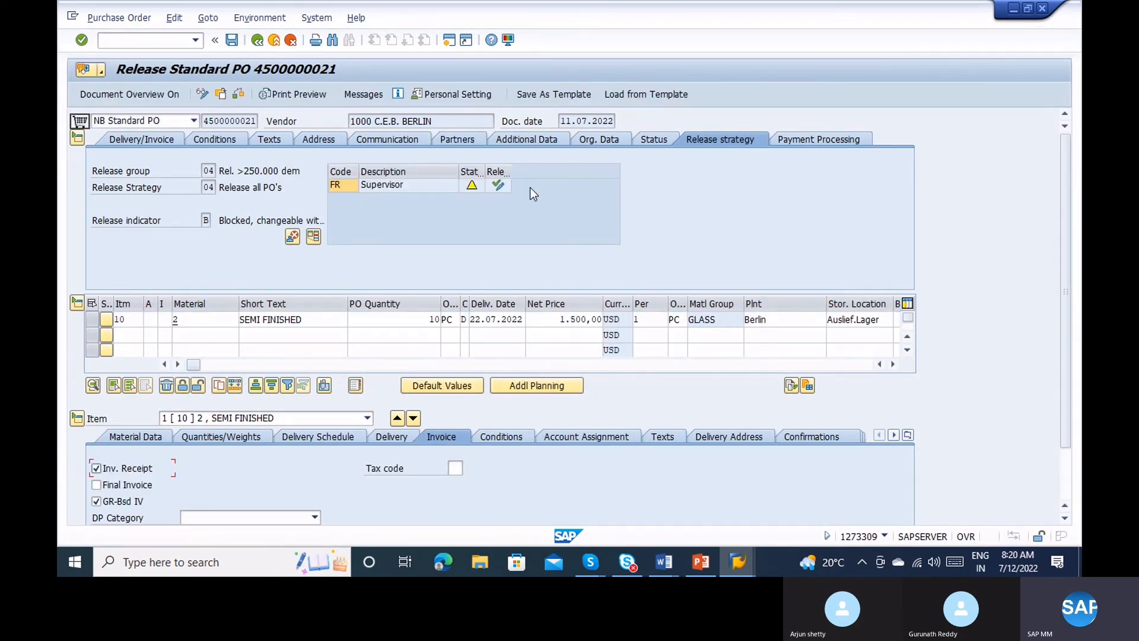
pyautogui.click(498, 185)
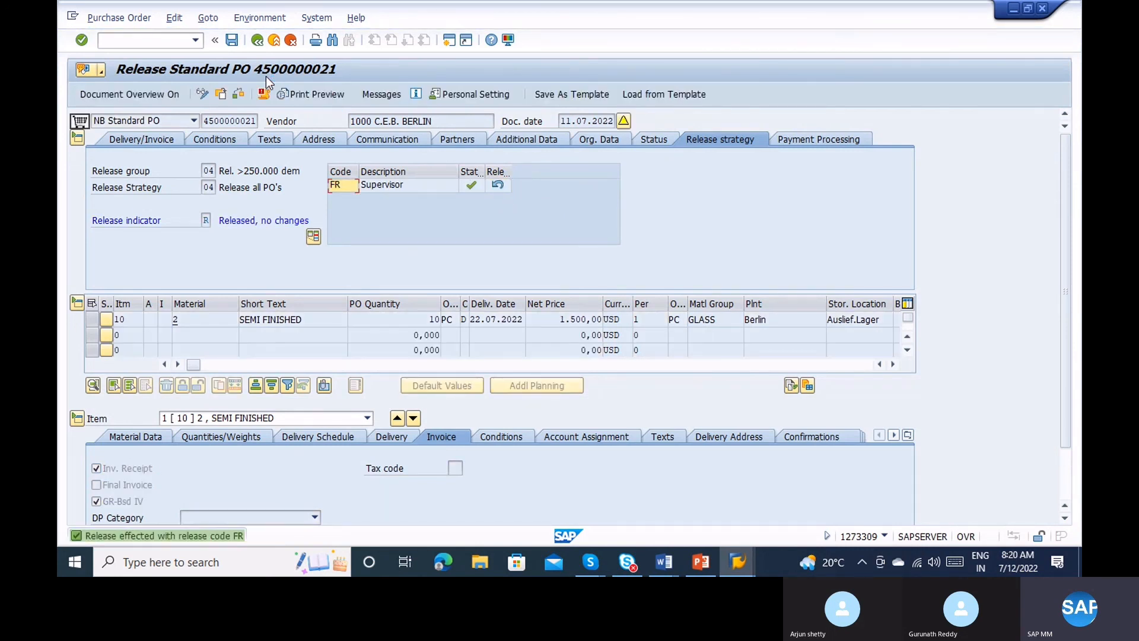
pyautogui.click(232, 39)
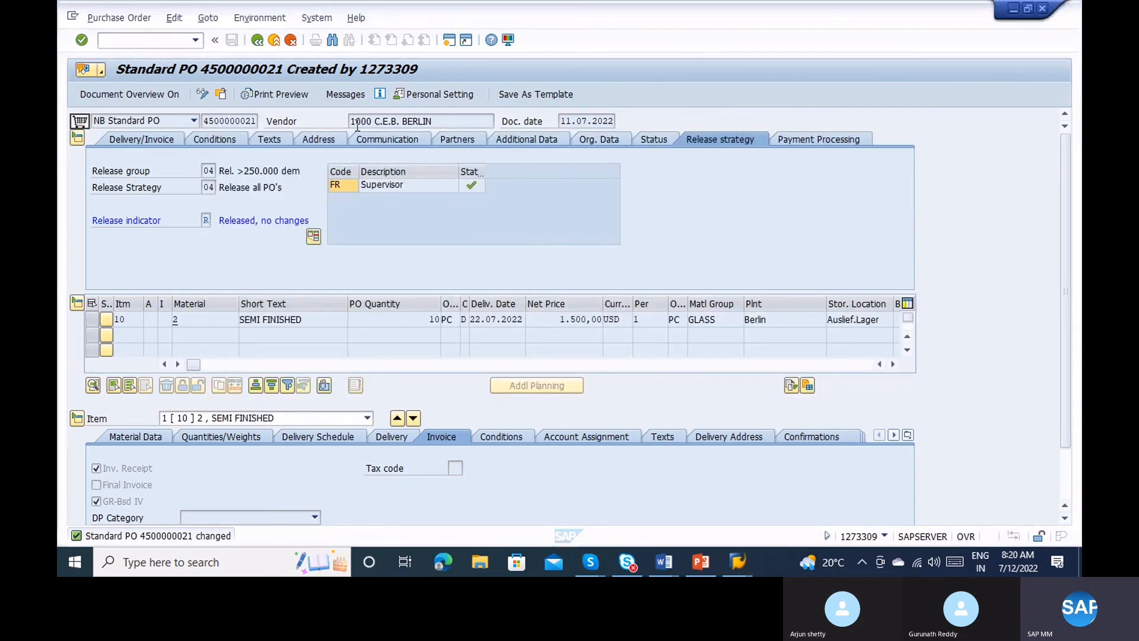
pyautogui.hotkey('alt', 'Tab')
pyautogui.hotkey('alt', 'Tab')
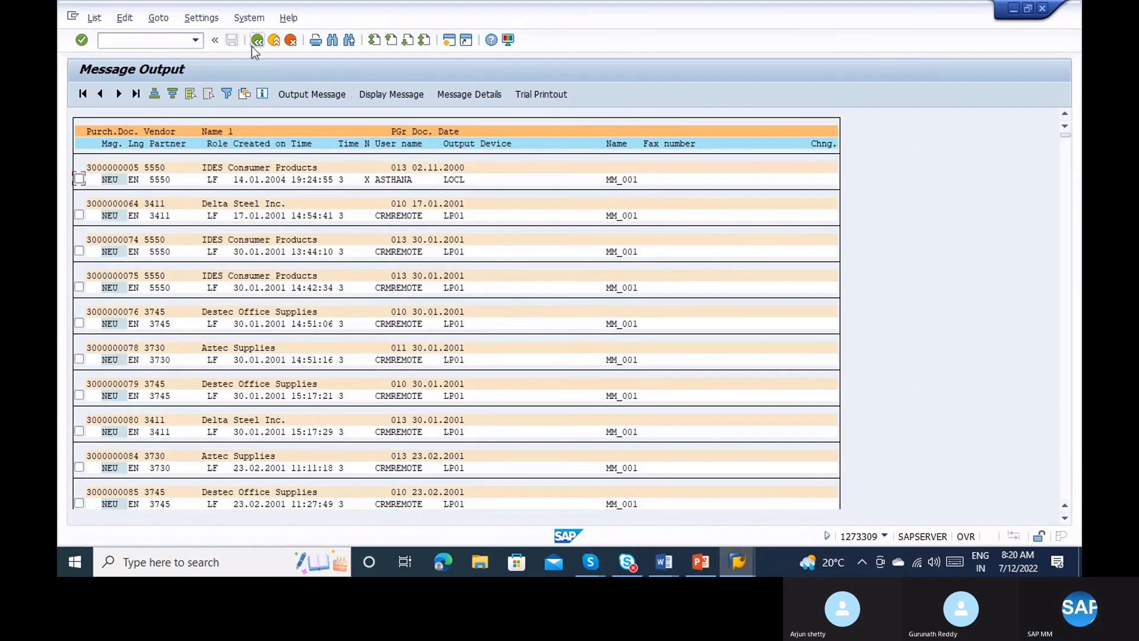
pyautogui.click(255, 44)
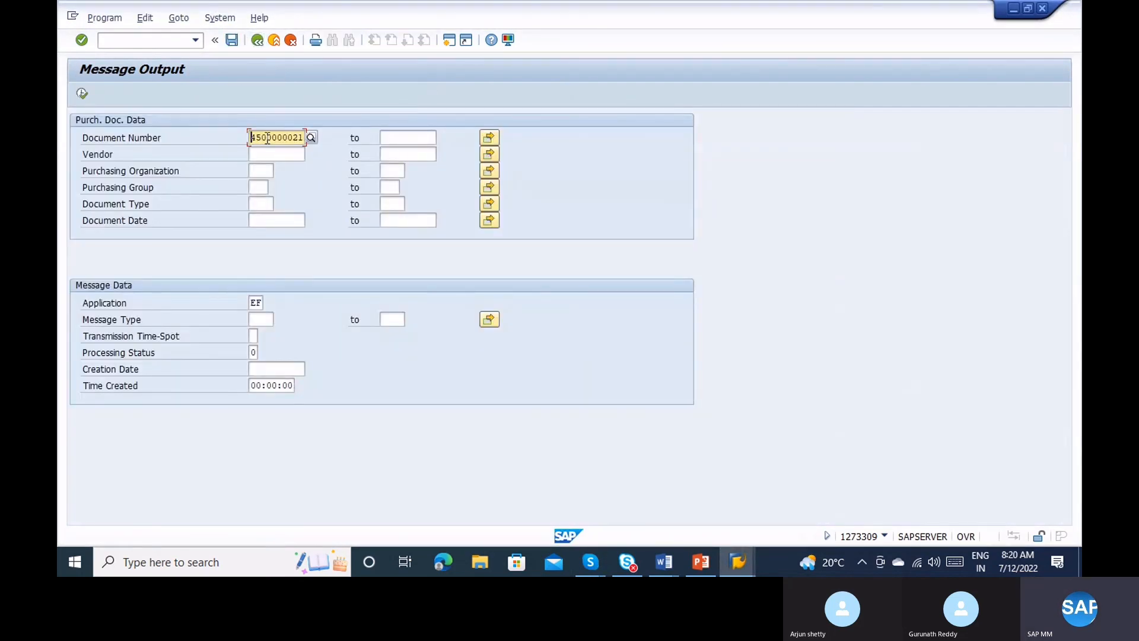
pyautogui.click(85, 95)
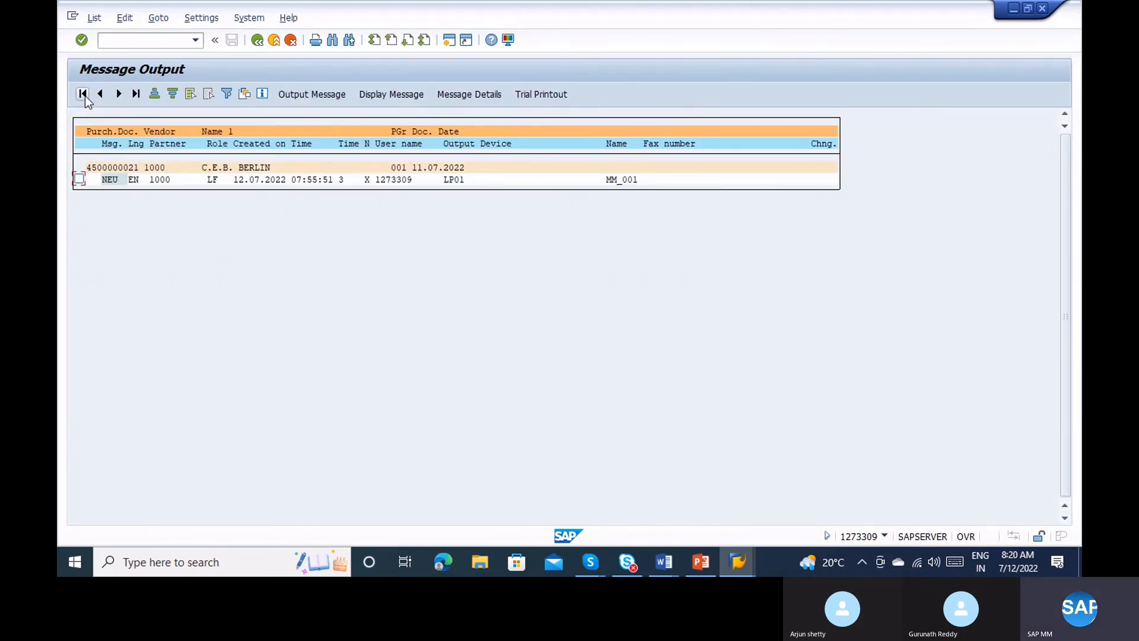
pyautogui.hotkey('alt', 'Tab')
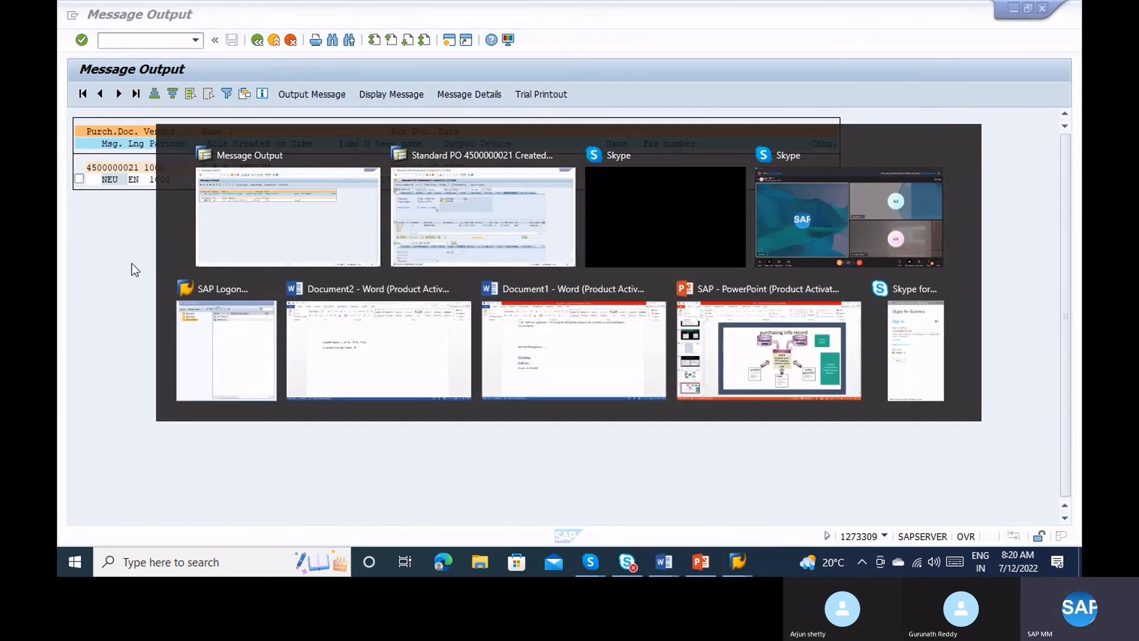
pyautogui.click(549, 223)
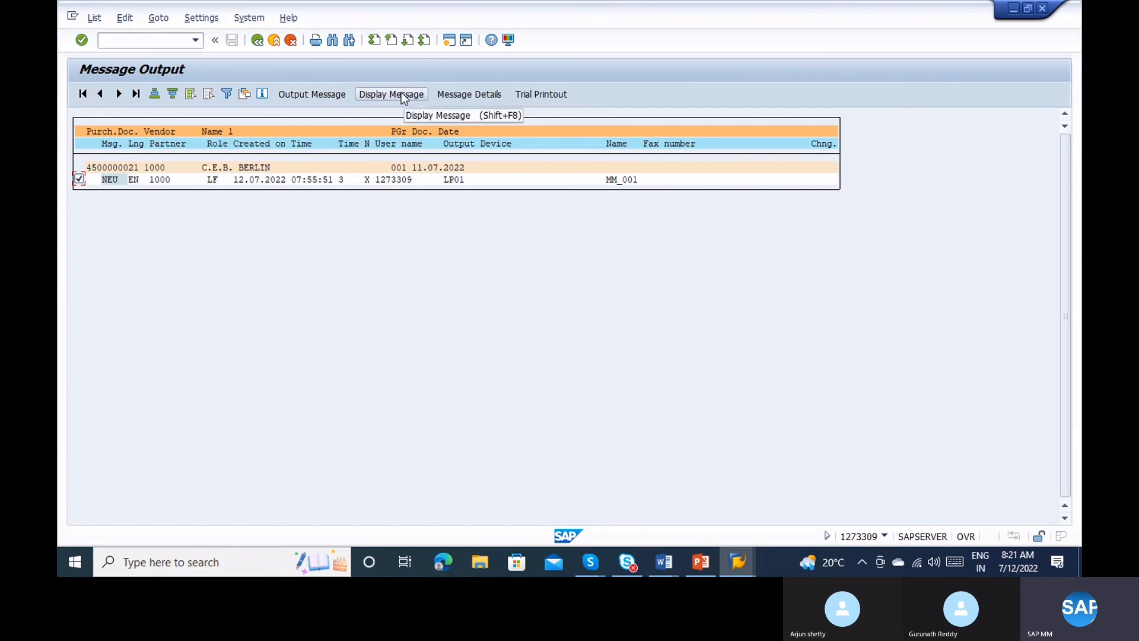
pyautogui.click(304, 97)
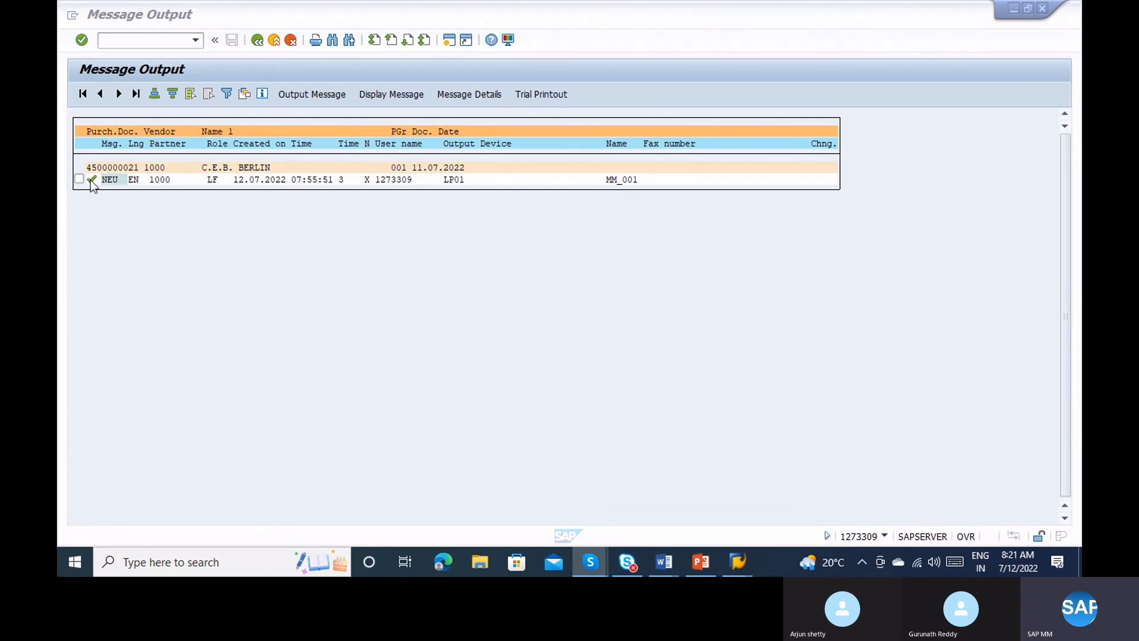
pyautogui.click(111, 39)
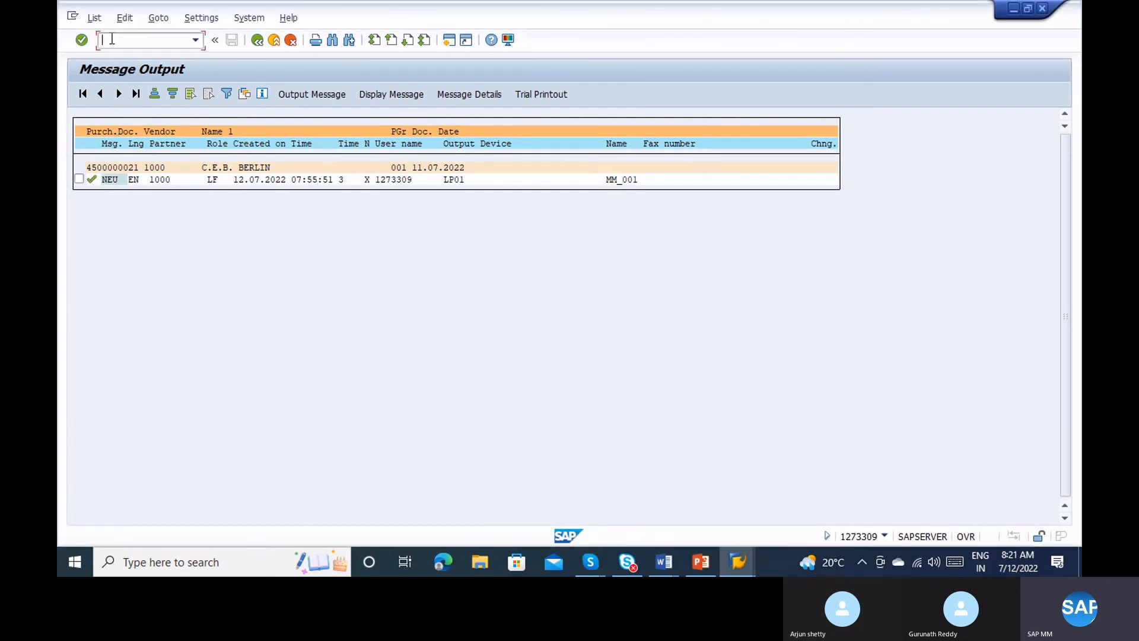
# Open SP01 in a new session with /osp01 and list the matching spool requests.
pyautogui.write('/om')
pyautogui.press('BackSpace')
pyautogui.write('sp01')
pyautogui.press('Return')
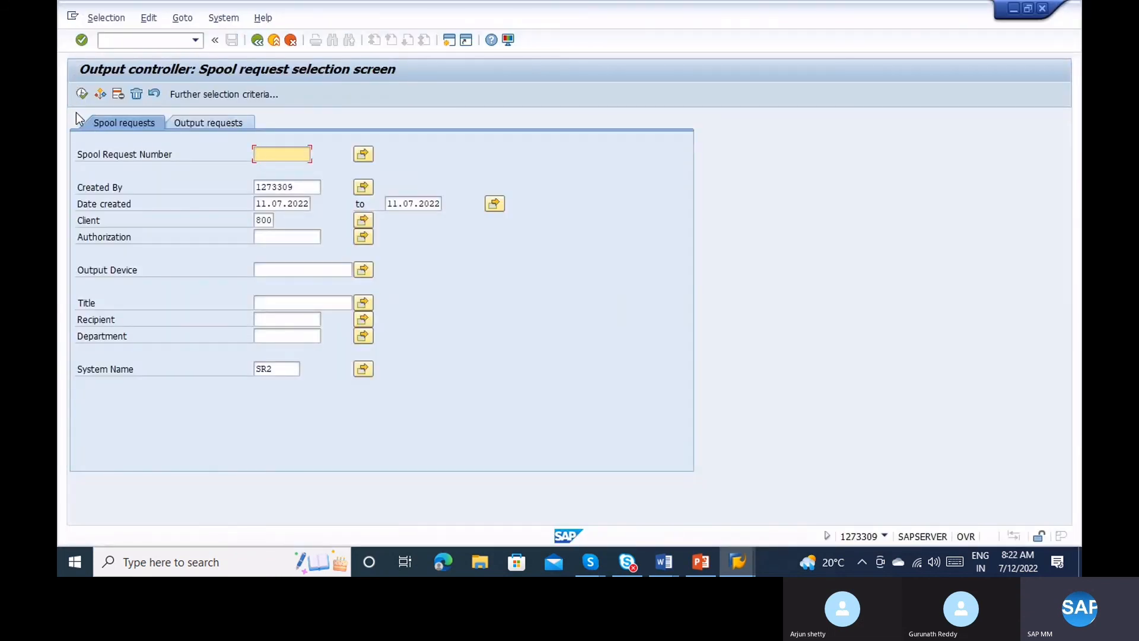
pyautogui.click(83, 92)
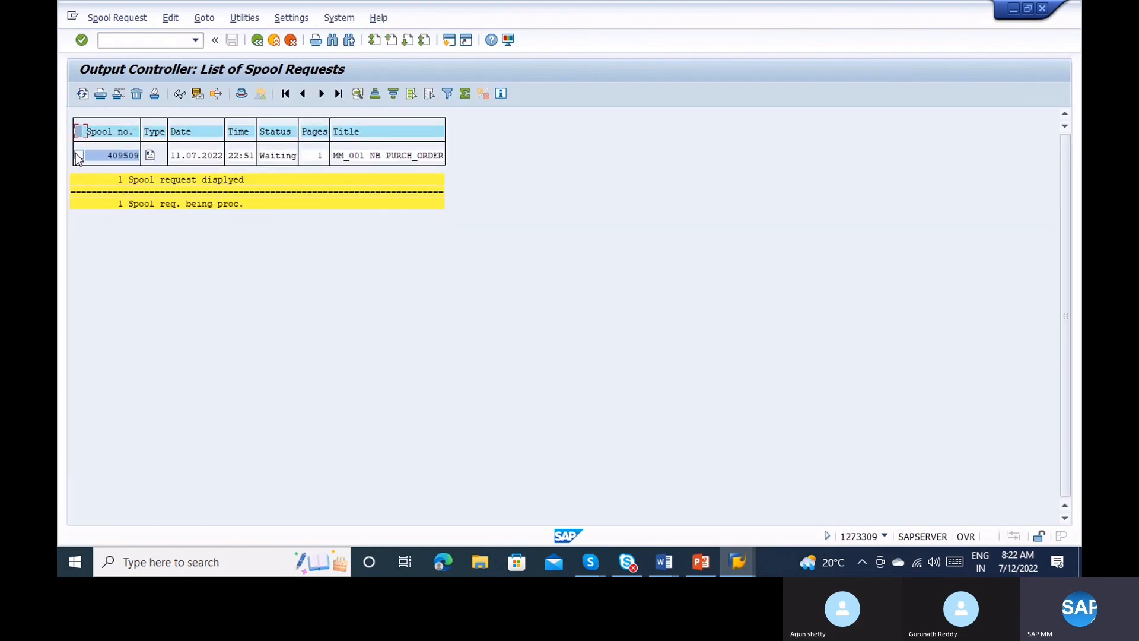
# Preview spool request 409509's purchase order printout, then go back to the spool list.
pyautogui.click(149, 156)
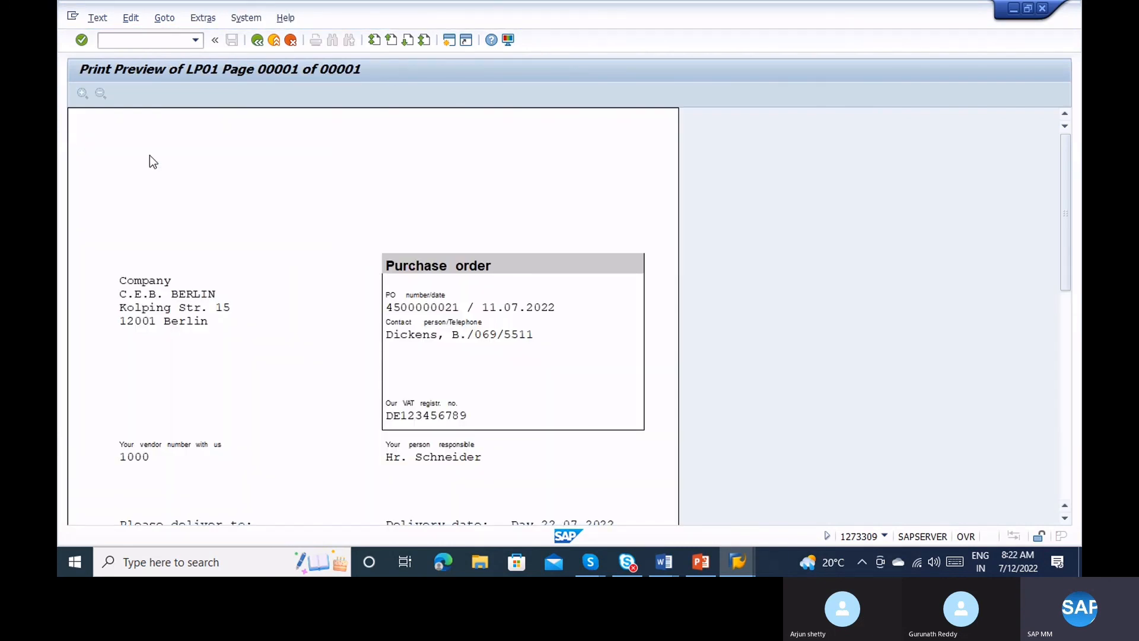
pyautogui.click(1067, 326)
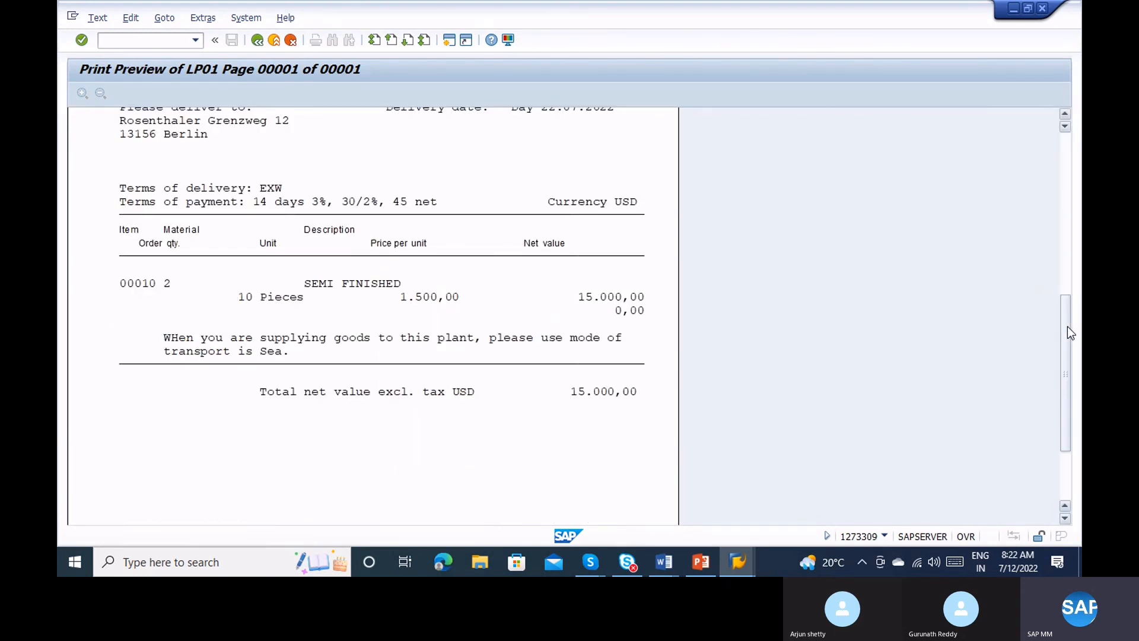
pyautogui.click(257, 41)
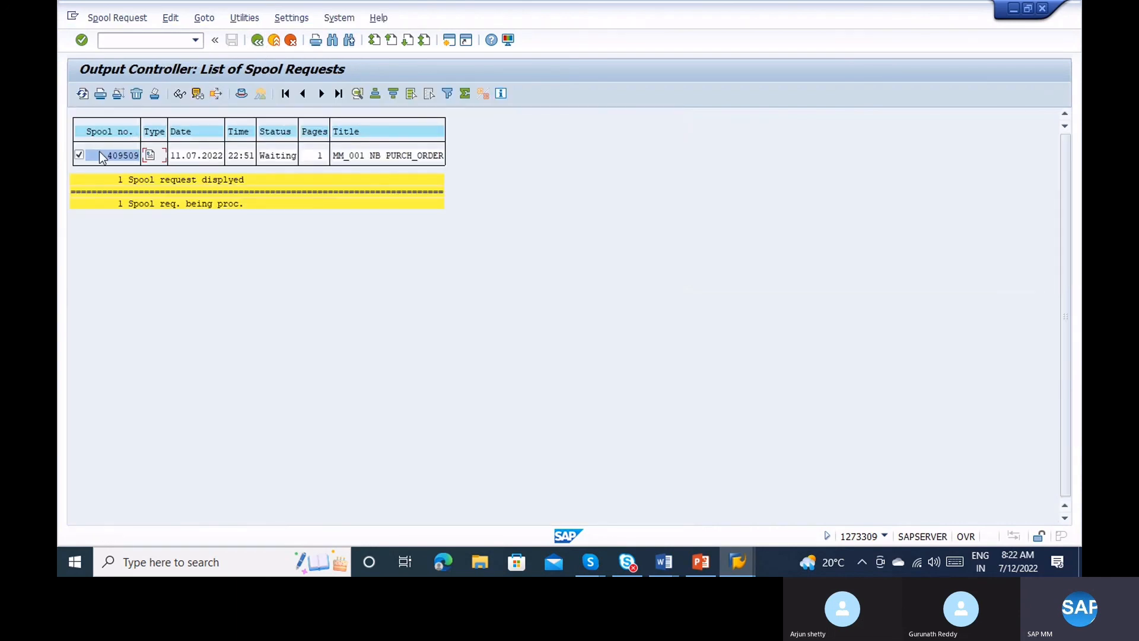
# Print spool request 409509 directly, then back out and exit the spool controller.
pyautogui.click(104, 94)
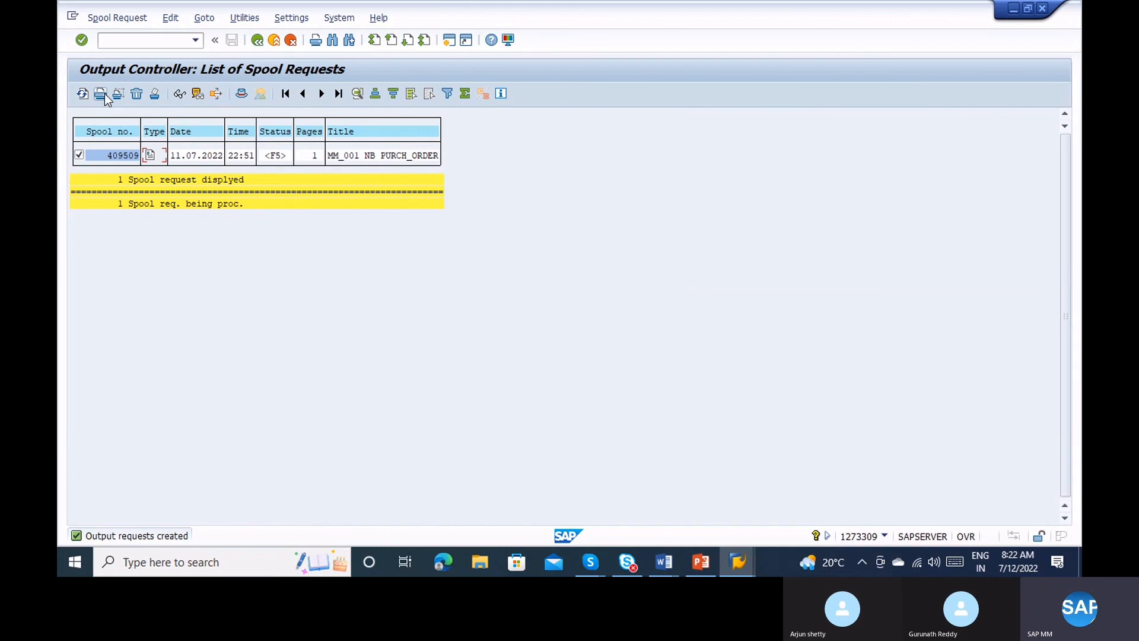
pyautogui.click(261, 41)
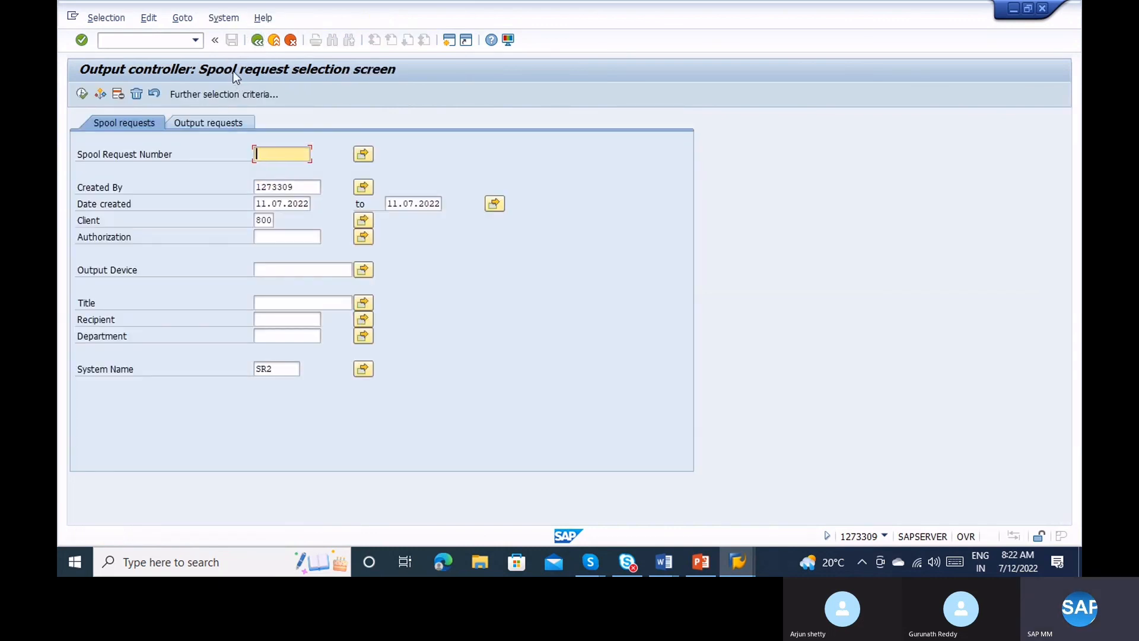
pyautogui.click(274, 40)
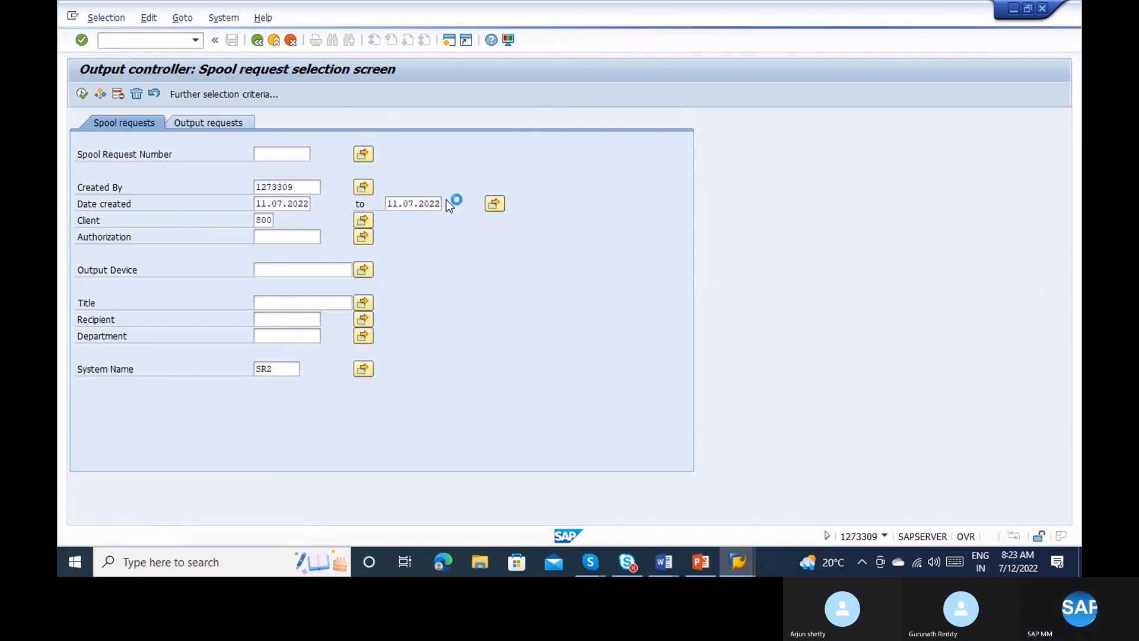
pyautogui.hotkey('alt', 'Tab')
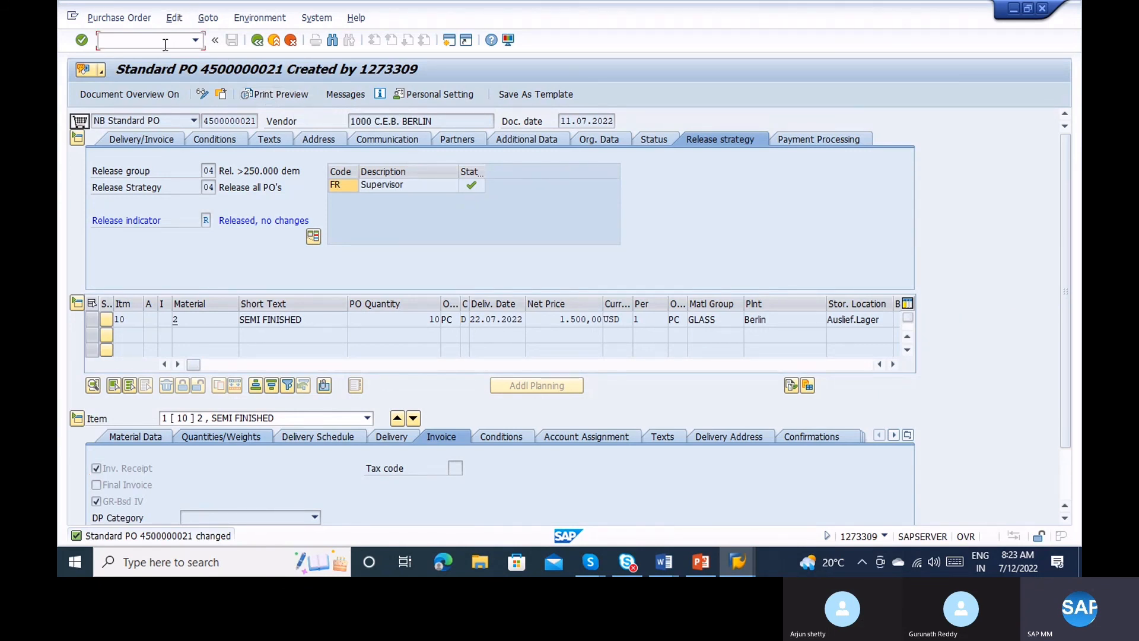
pyautogui.write('/onace')
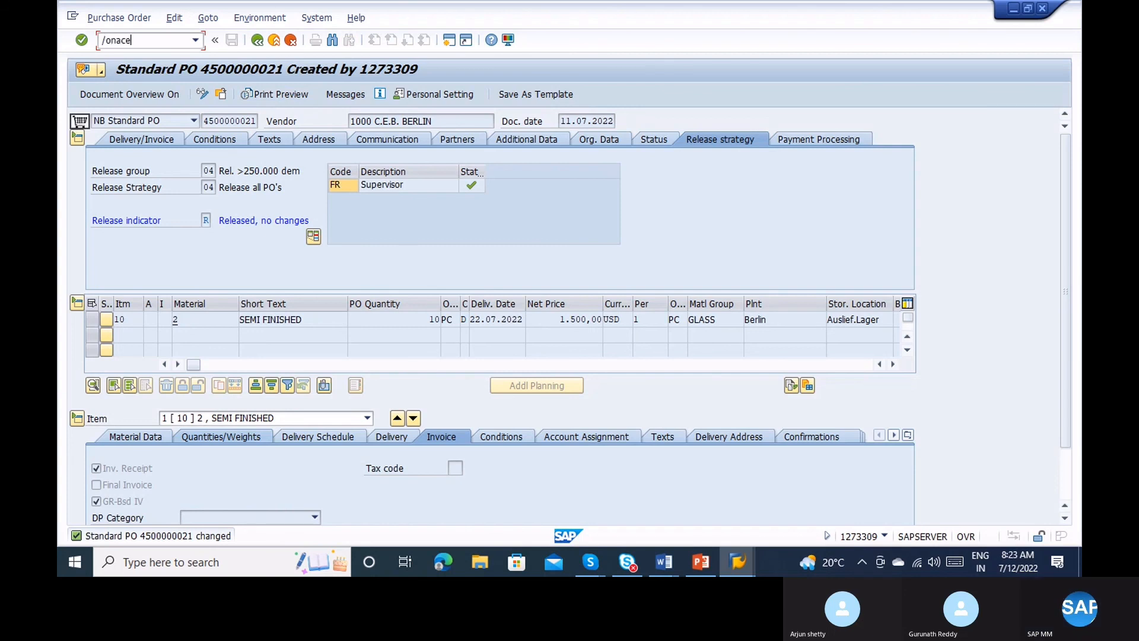
pyautogui.press('Return')
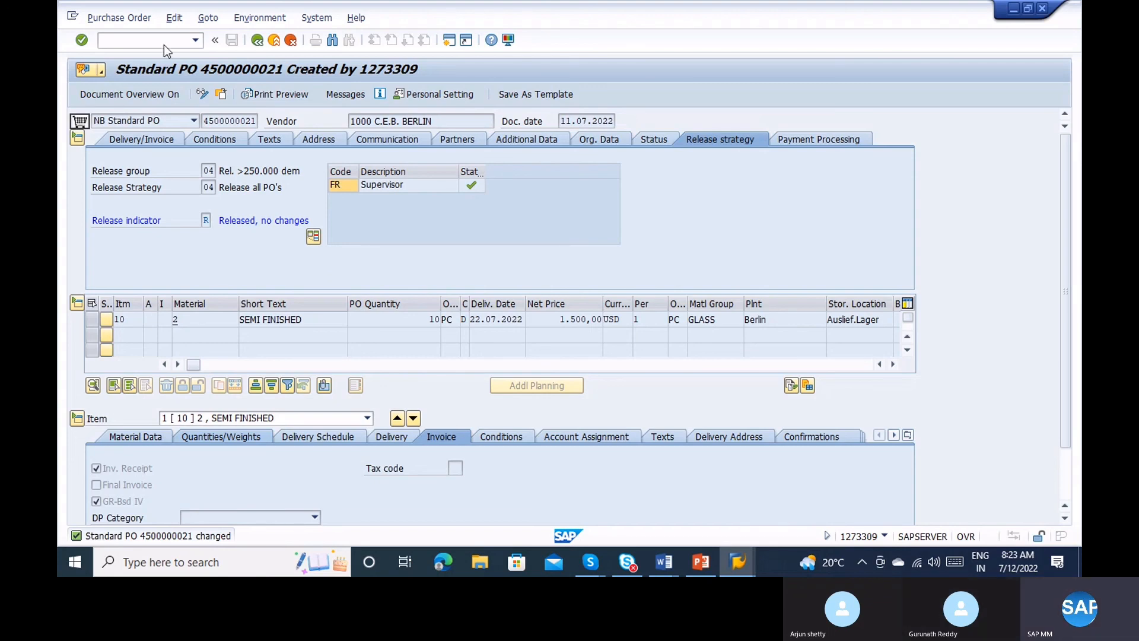
# Open the processing routines of output type NEU in the EF Purchase Order application.
pyautogui.press('Return')
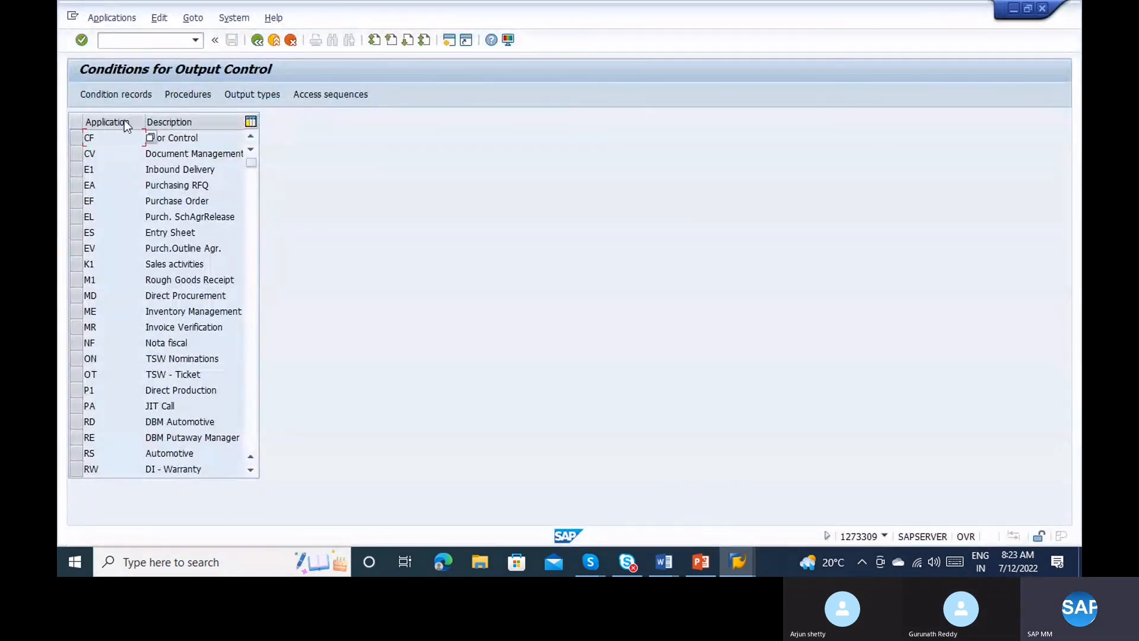
pyautogui.click(148, 200)
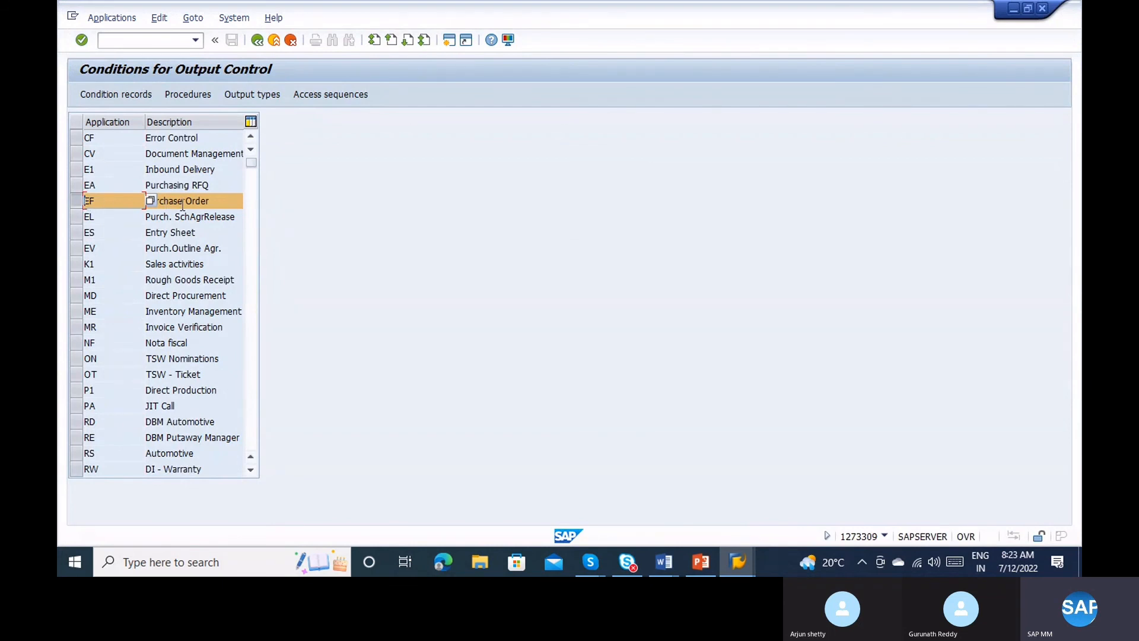
pyautogui.click(251, 94)
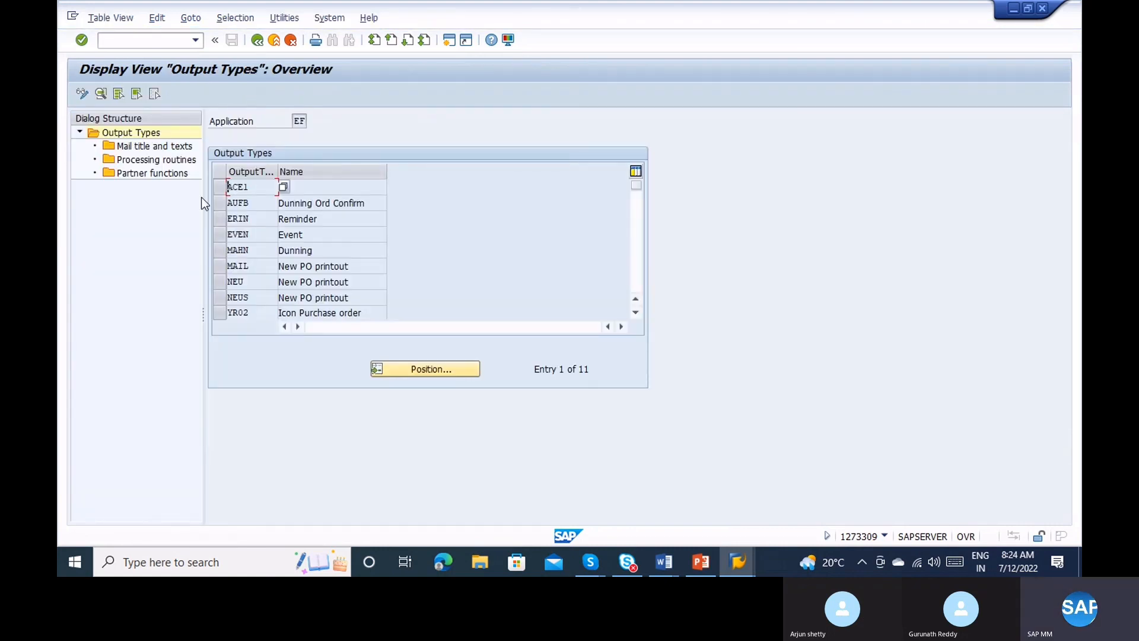
pyautogui.click(218, 285)
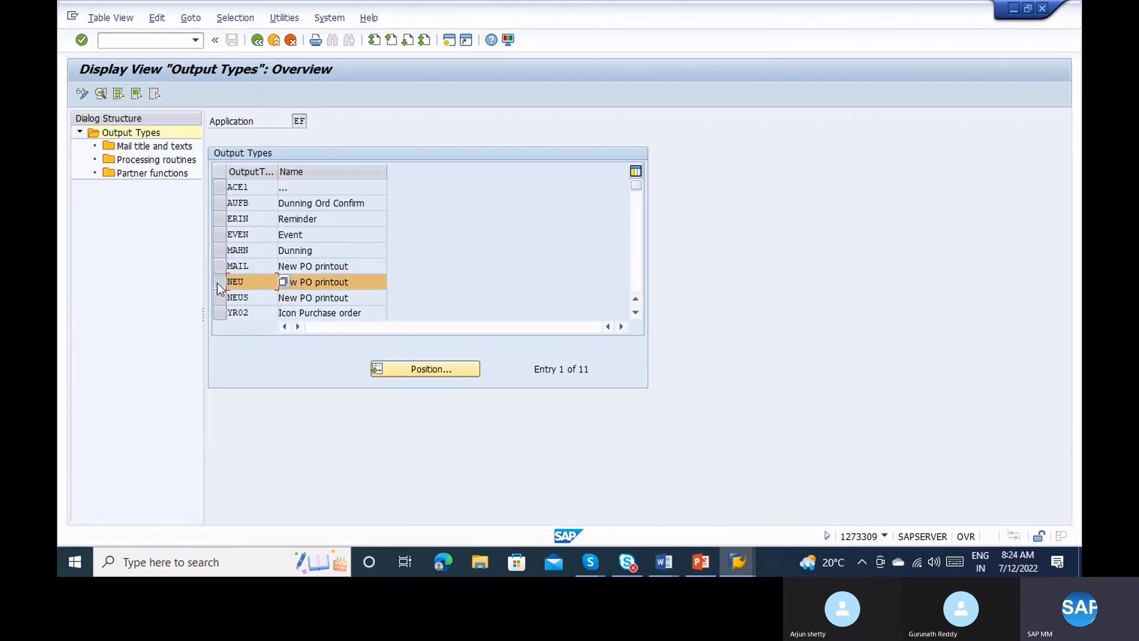
pyautogui.doubleClick(158, 160)
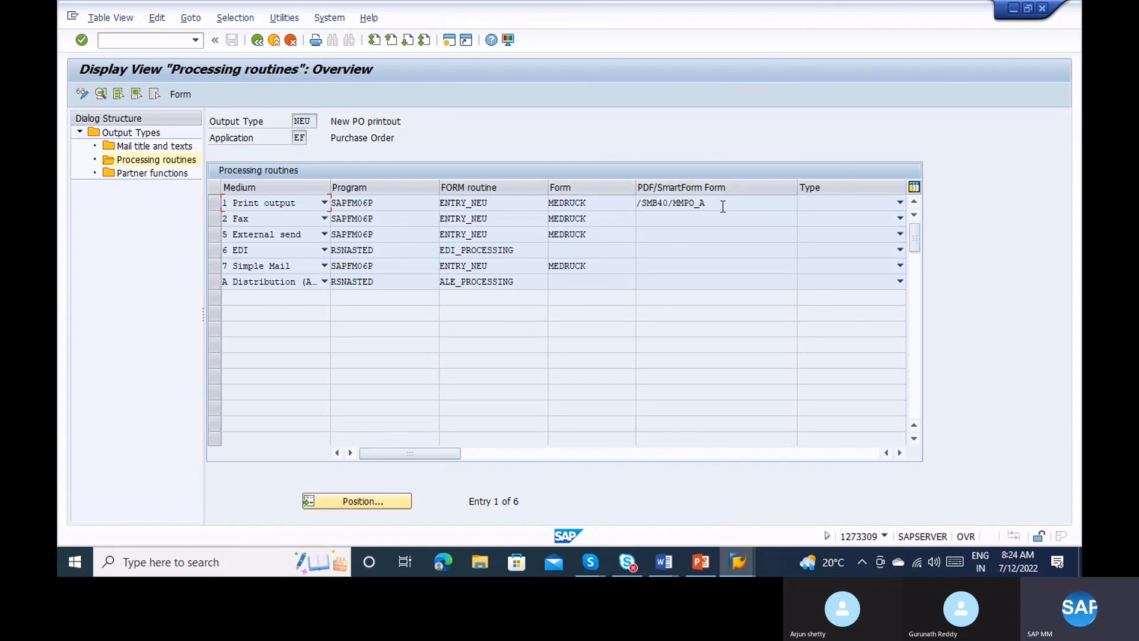
# Check the print form /SMB40/MMPO_A, then back out three levels to SAP Easy Access.
pyautogui.moveTo(723, 204); pyautogui.dragTo(617, 206)
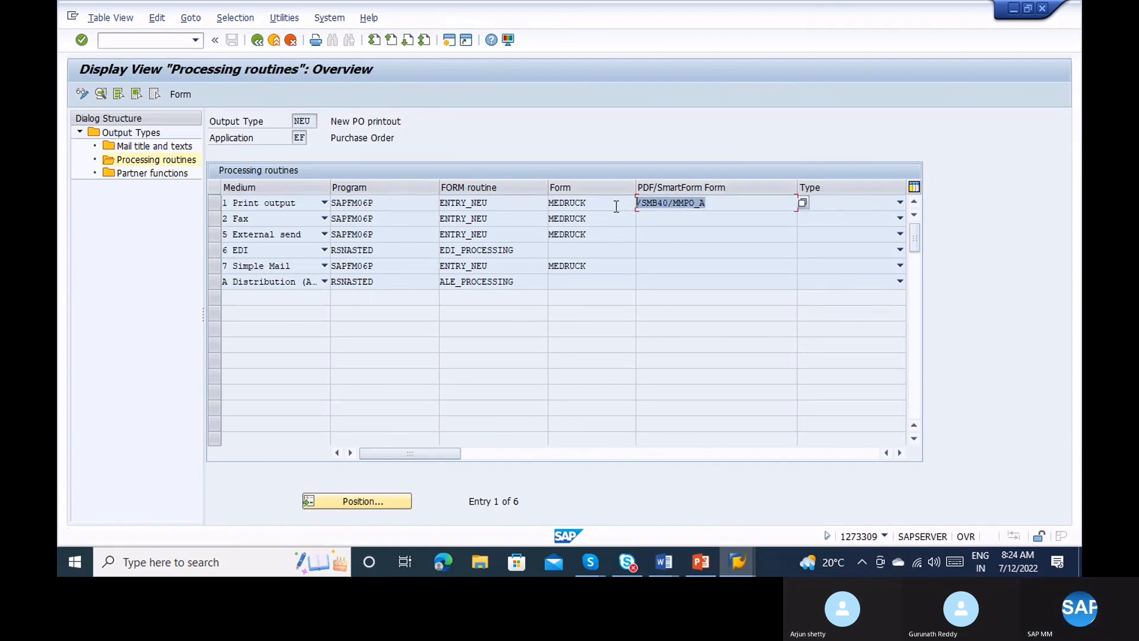
pyautogui.click(708, 203)
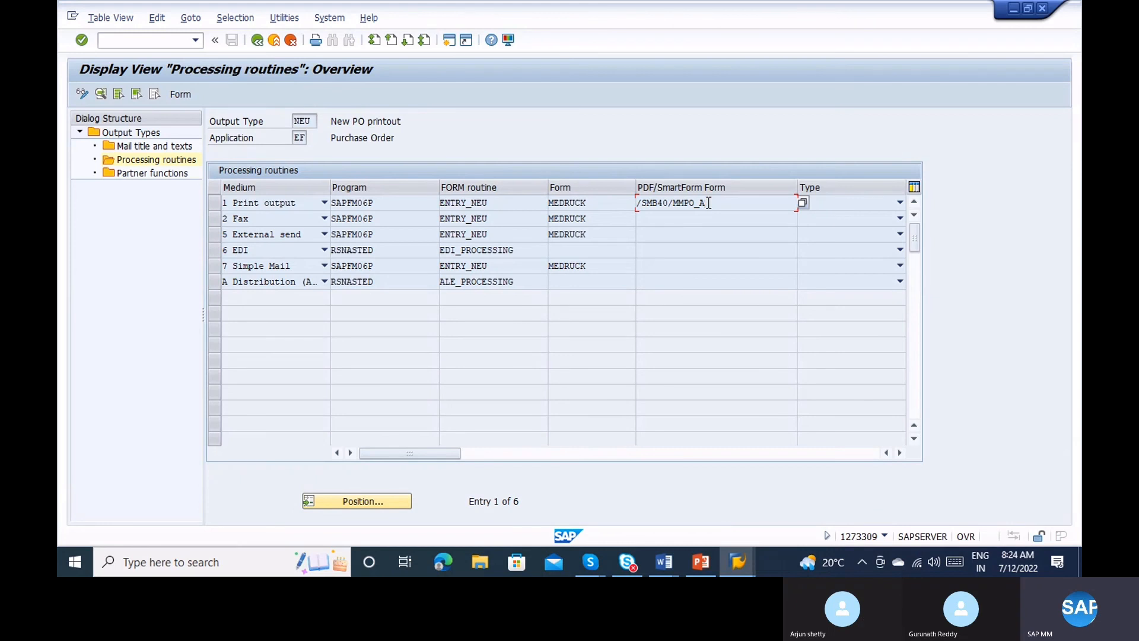
pyautogui.click(257, 41)
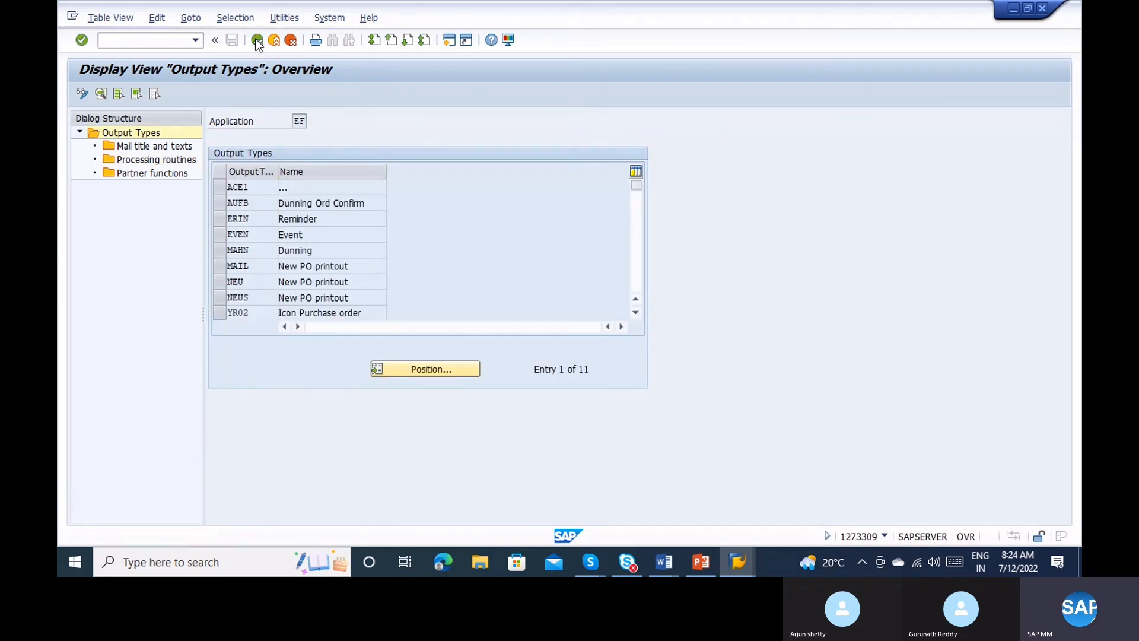
pyautogui.click(257, 40)
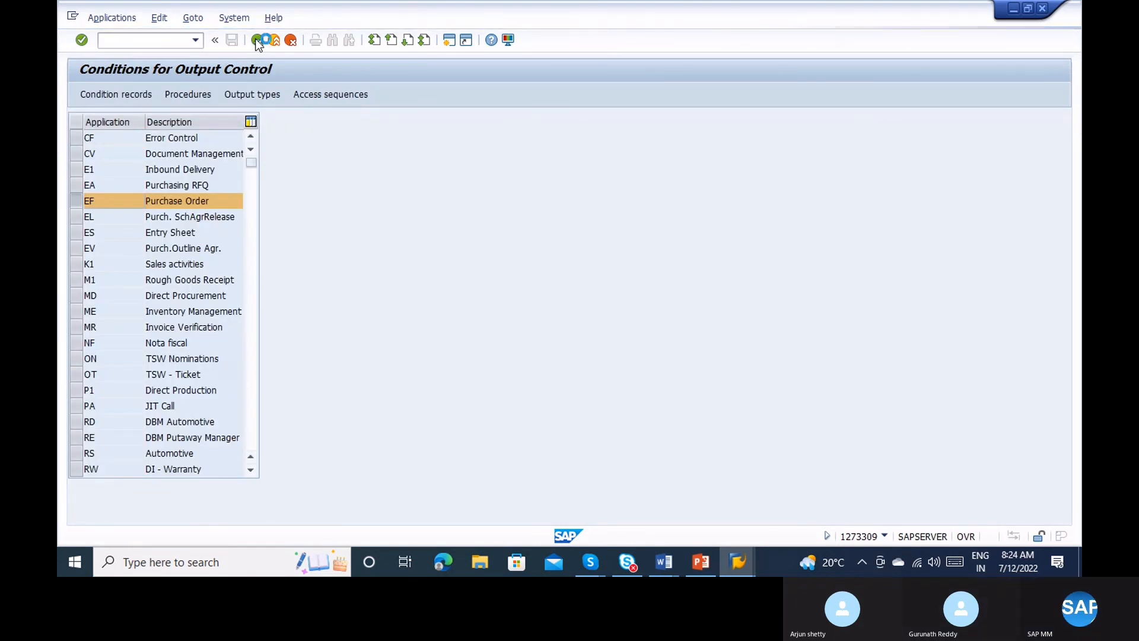
pyautogui.click(257, 40)
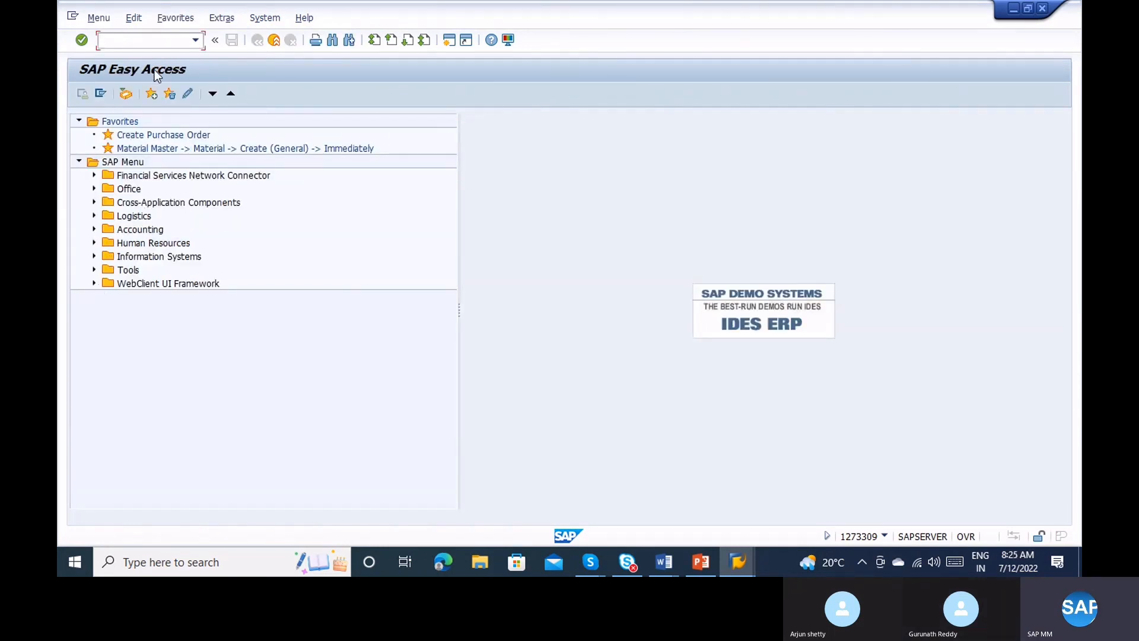
# In SPRO's Reference IMG, run Materials Management > Purchasing > Purchase Order > Define Release Procedure.
pyautogui.write('spro')
pyautogui.press('Return')
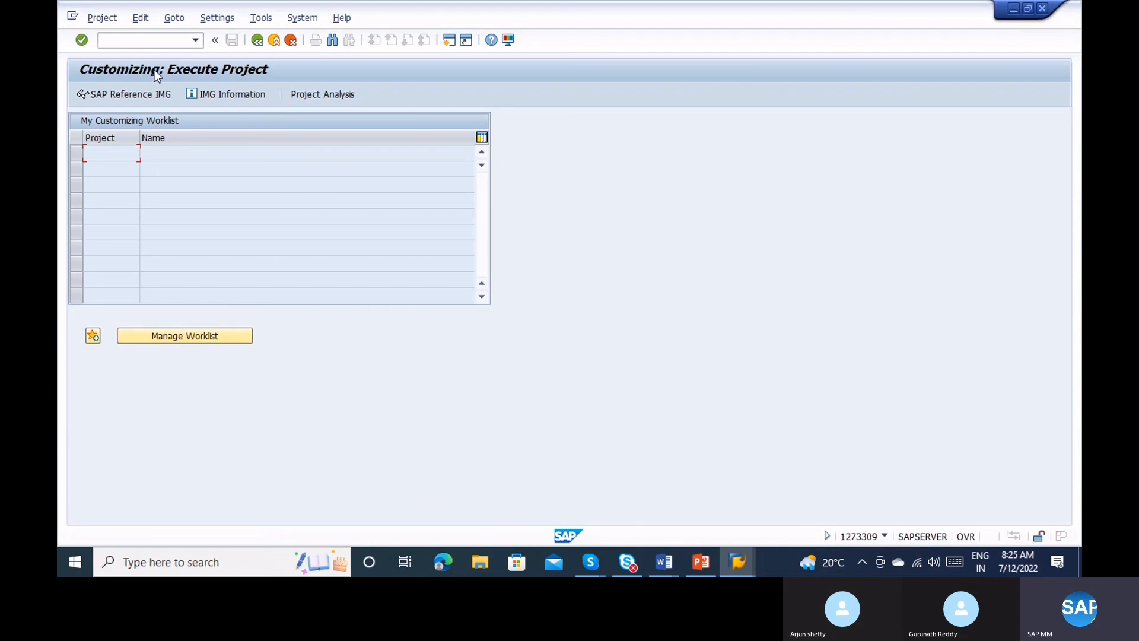
pyautogui.click(107, 92)
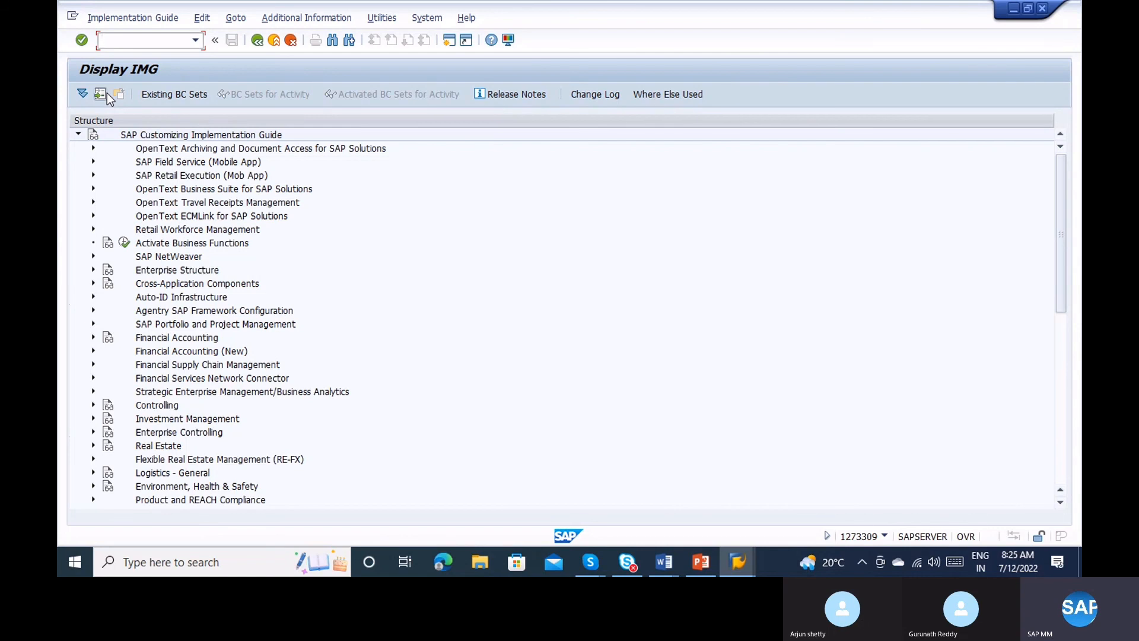
pyautogui.click(1064, 324)
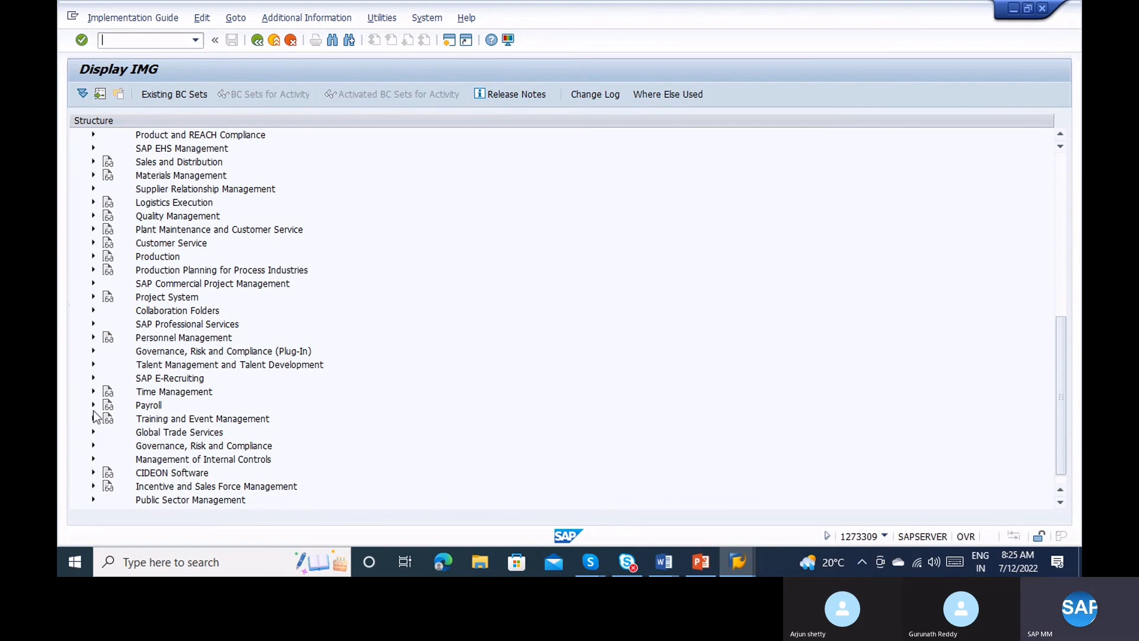
pyautogui.click(94, 176)
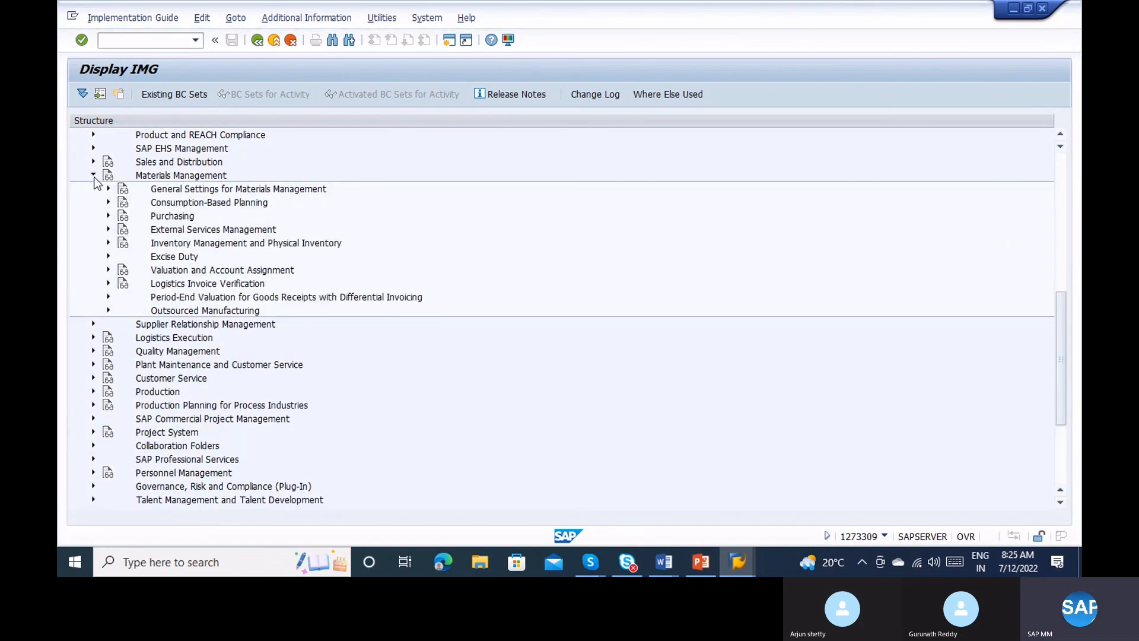
pyautogui.click(108, 216)
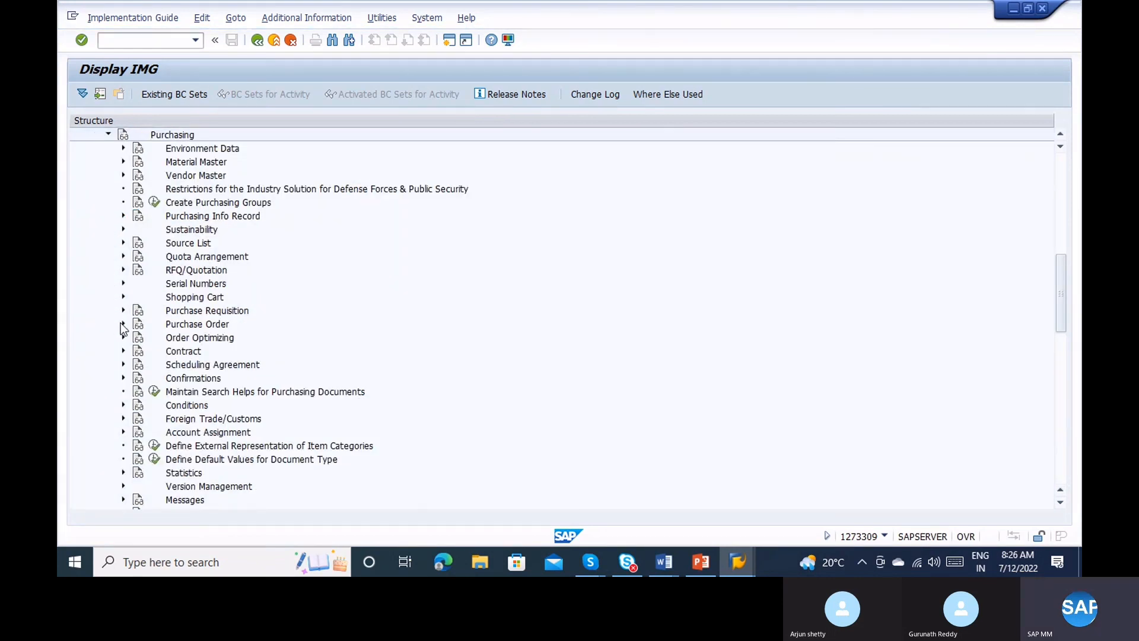
pyautogui.click(124, 325)
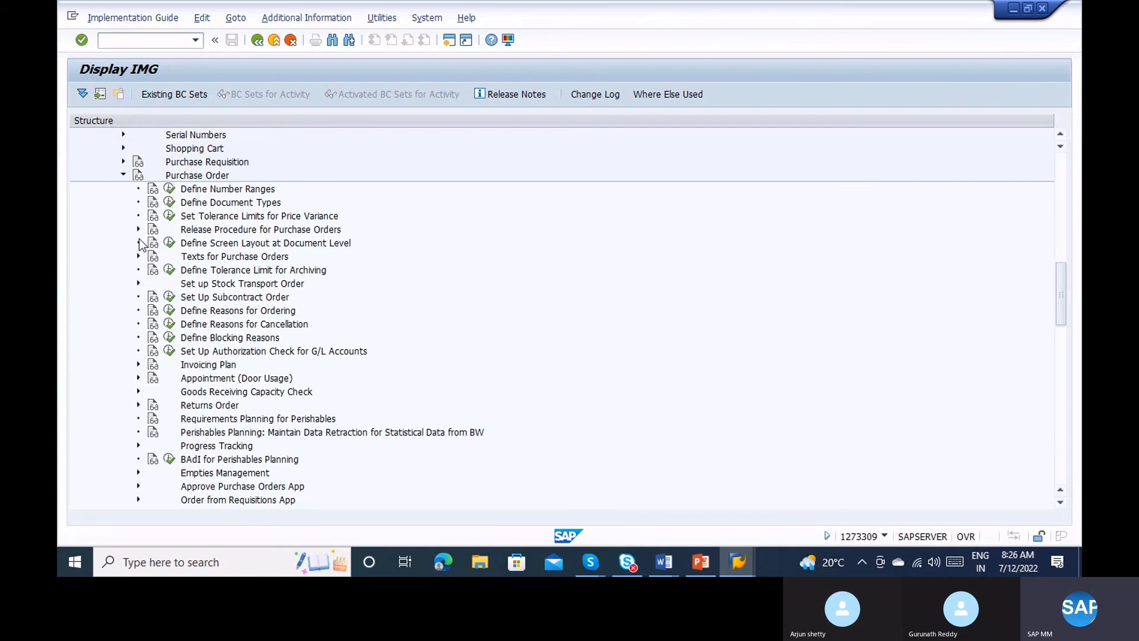
pyautogui.click(139, 229)
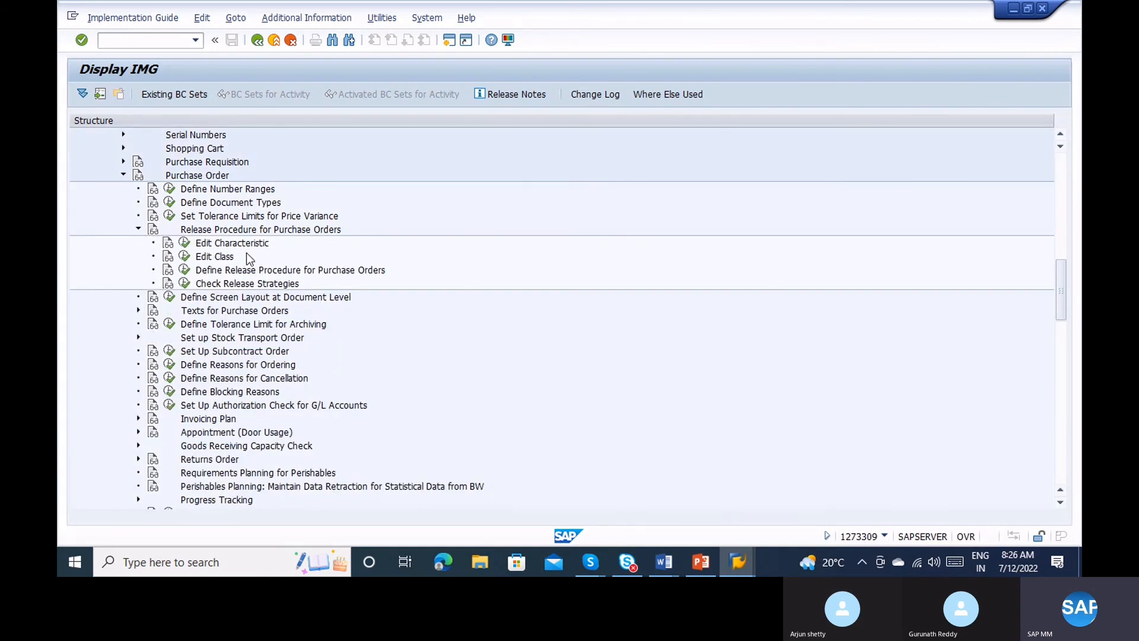
pyautogui.click(187, 269)
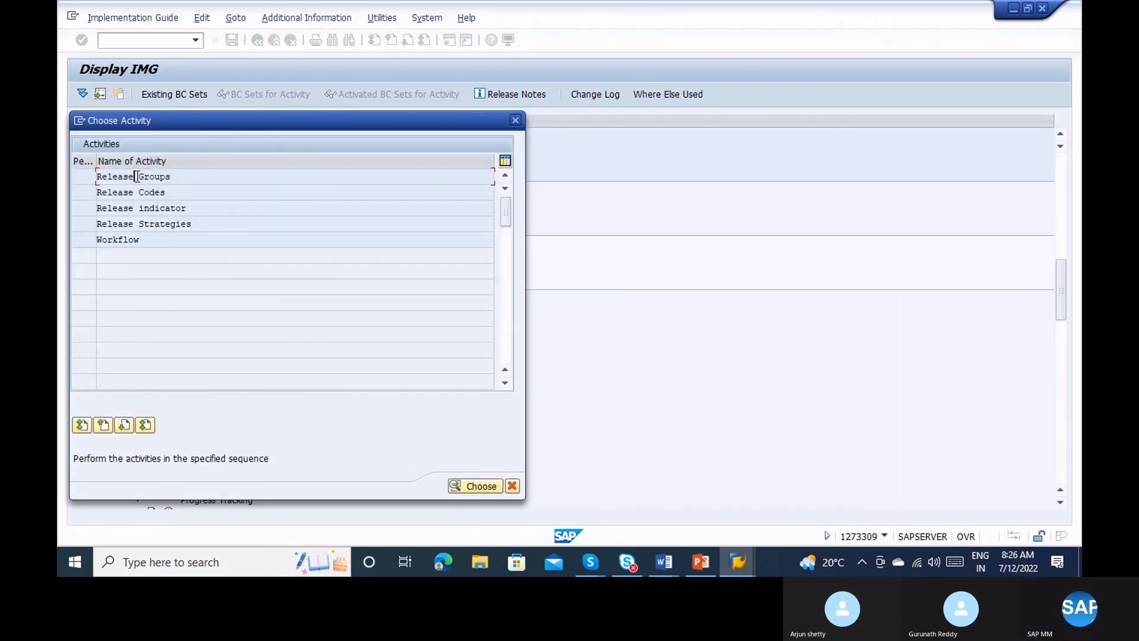
# Review the Release Codes table, then open the Release Strategies table.
pyautogui.doubleClick(153, 194)
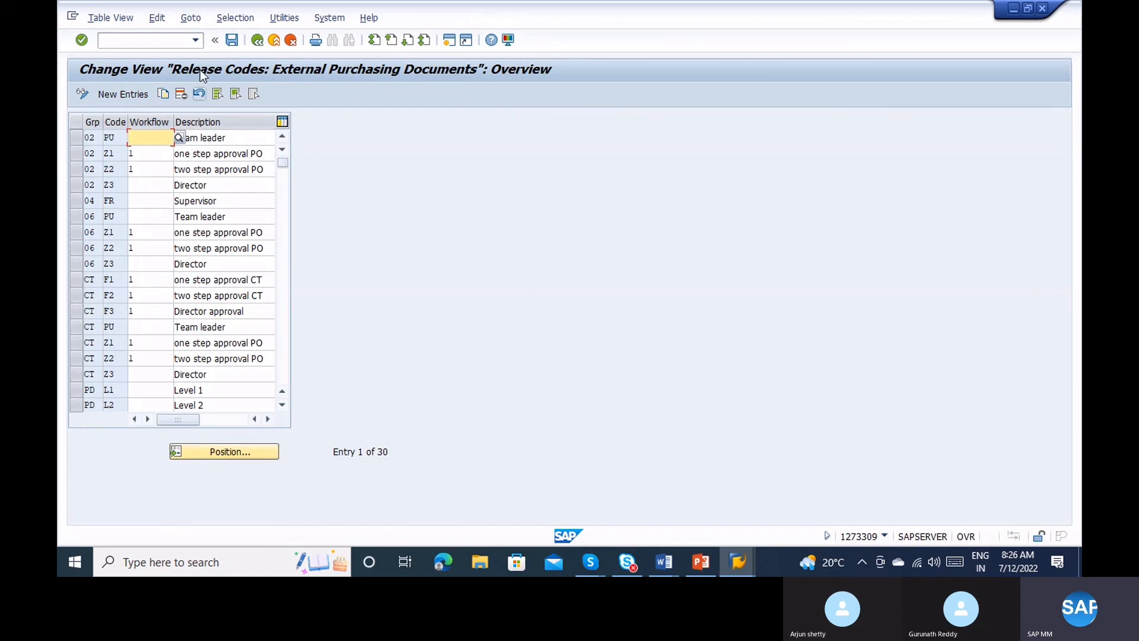
pyautogui.click(257, 41)
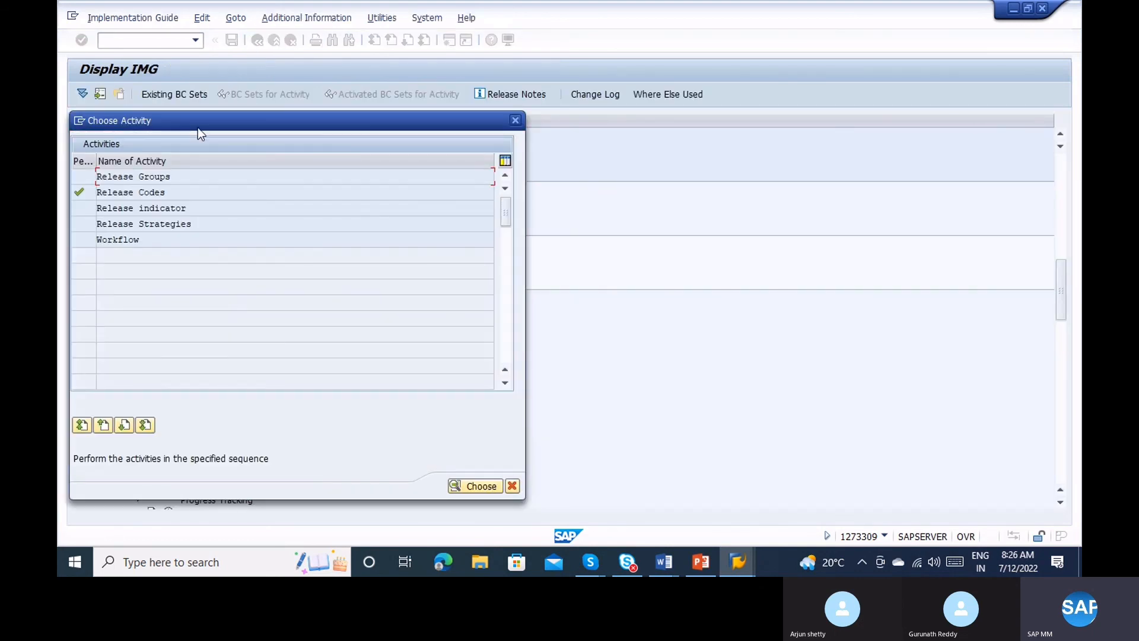
pyautogui.doubleClick(149, 226)
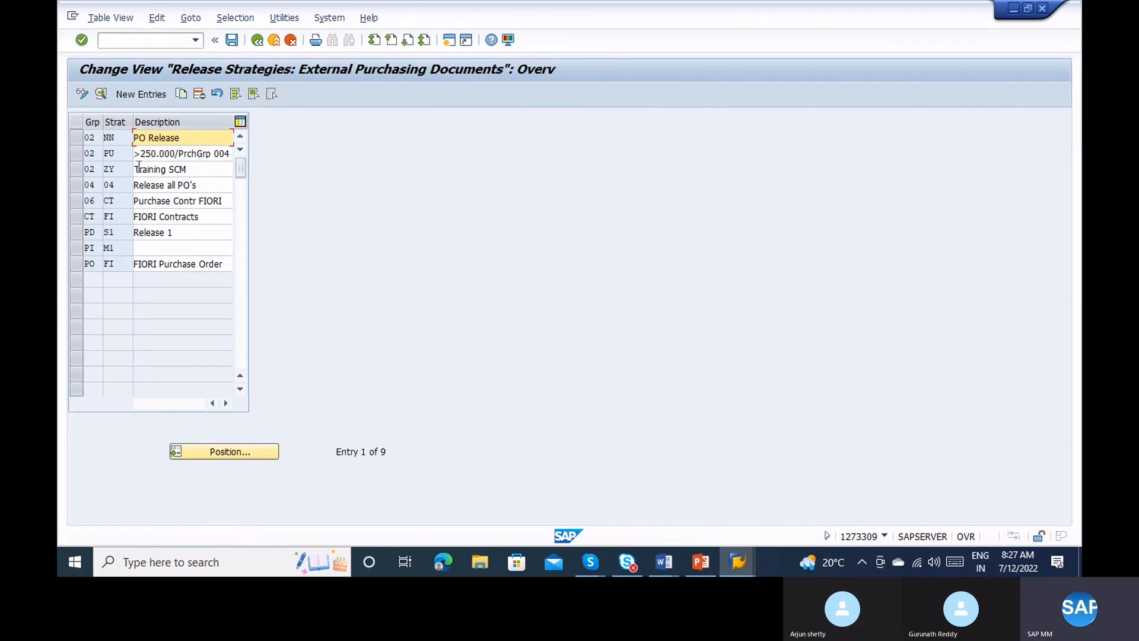
# Open the details of release strategy 04/04 'Release all PO's'.
pyautogui.hotkey('alt', 'Tab')
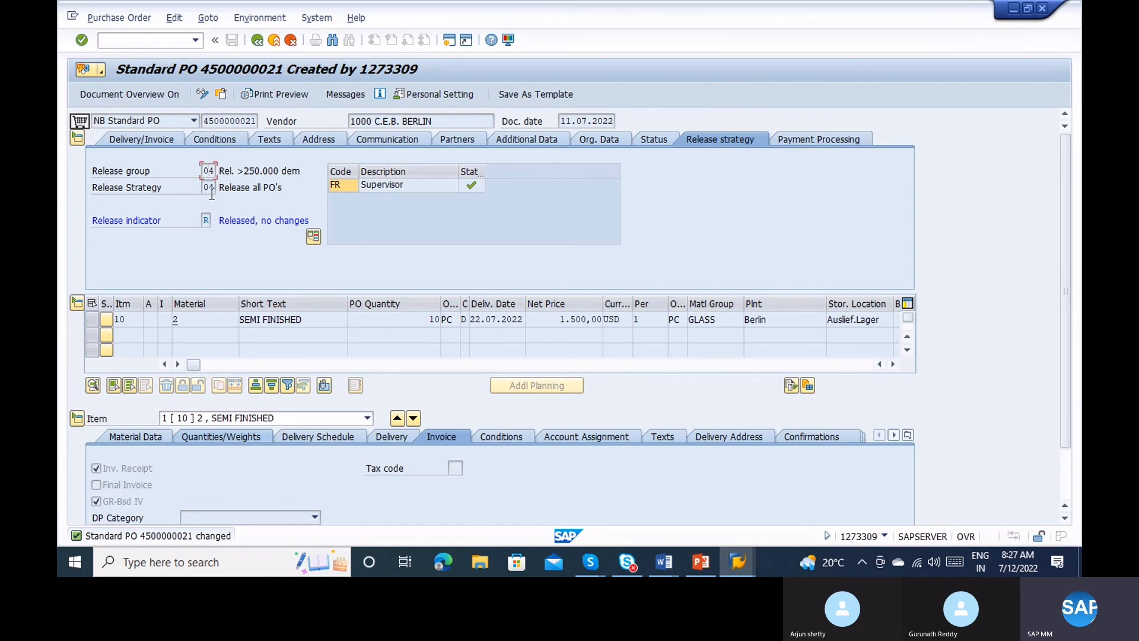
pyautogui.hotkey('alt', 'Tab')
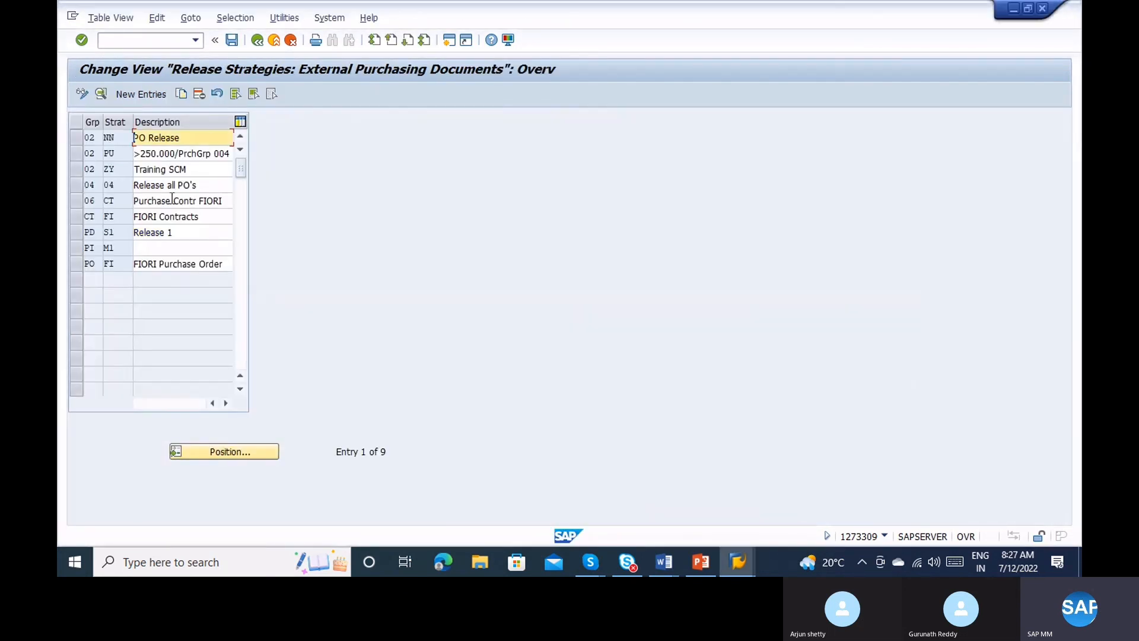
pyautogui.click(78, 185)
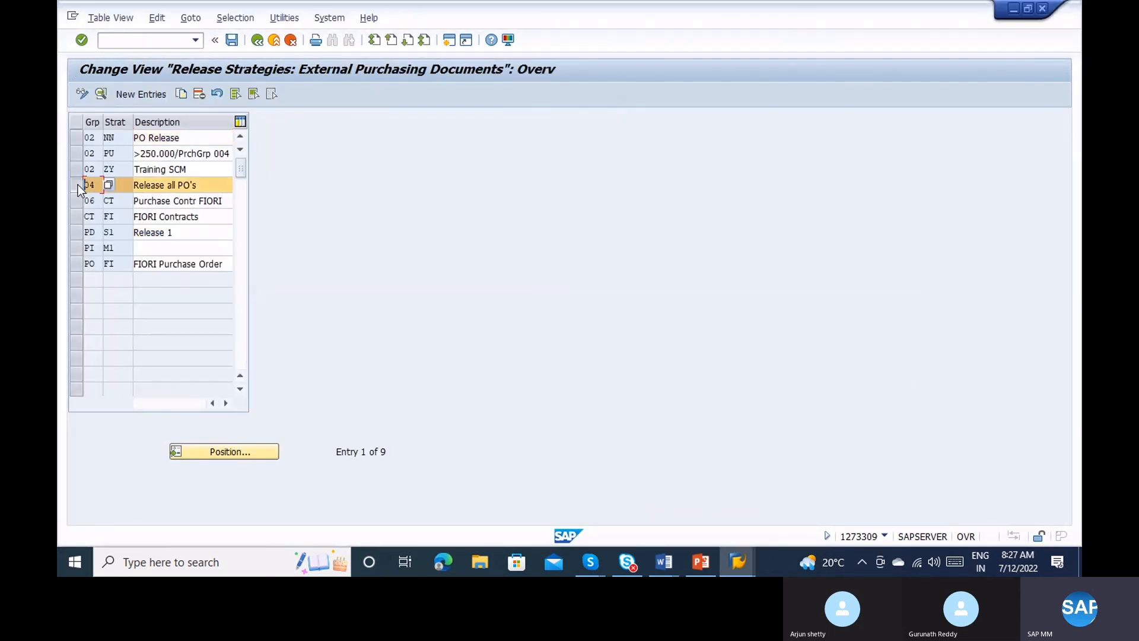
pyautogui.click(102, 93)
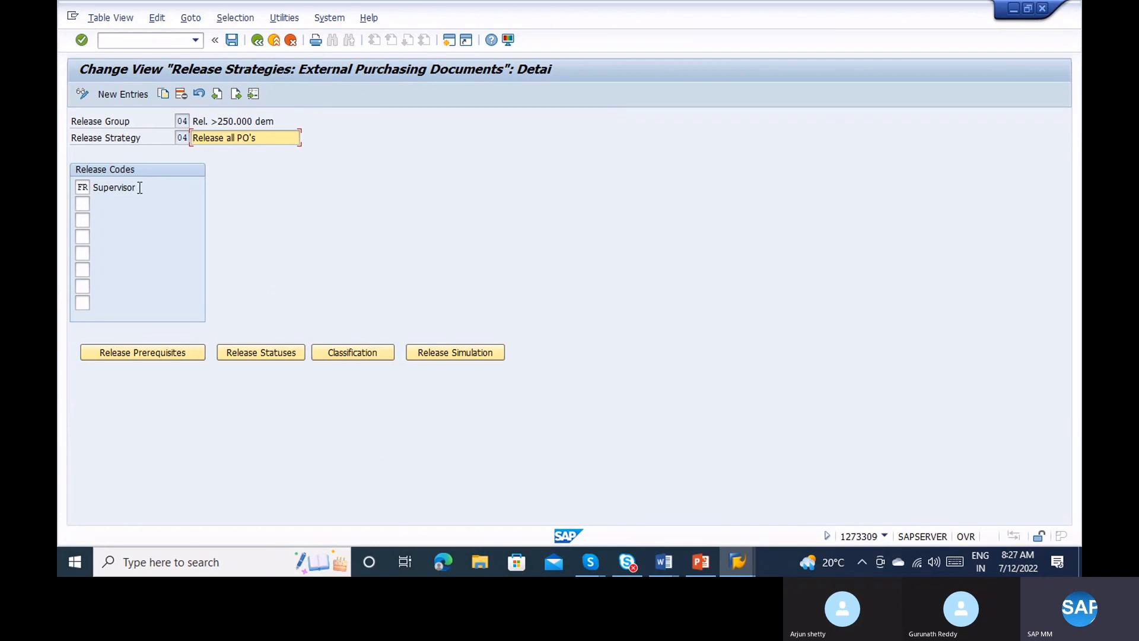
# Confirm Supervisor FR is strategy 04's only release code, then bring up the Skype call.
pyautogui.moveTo(137, 187); pyautogui.dragTo(95, 186)
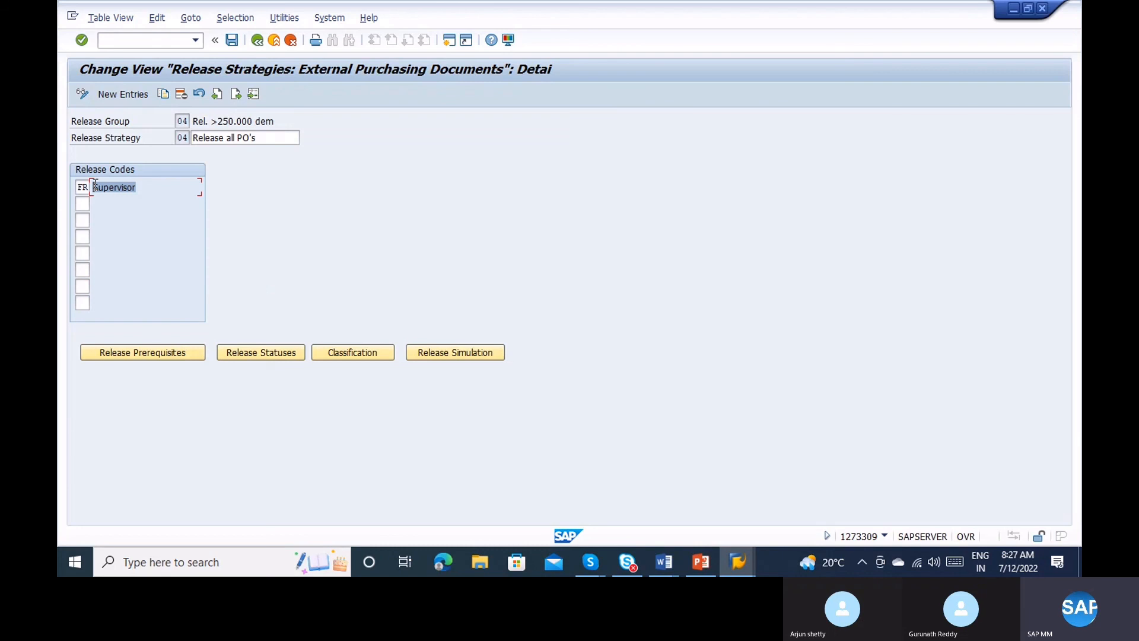
pyautogui.press('Tab')
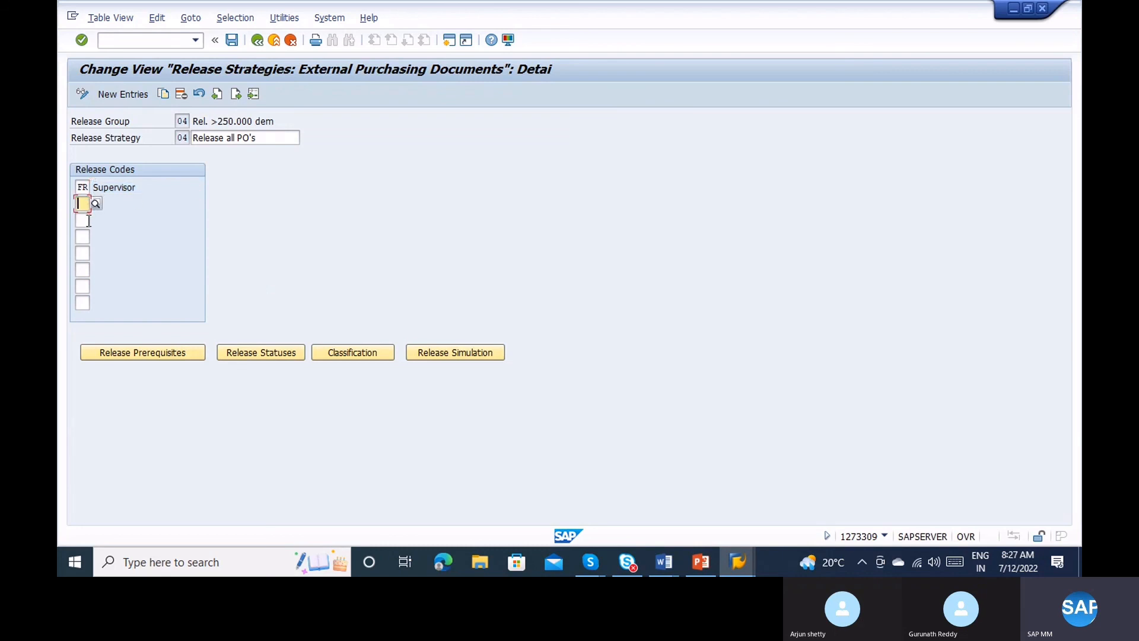
pyautogui.click(88, 221)
pyautogui.click(85, 233)
pyautogui.click(87, 249)
pyautogui.click(87, 267)
pyautogui.click(87, 286)
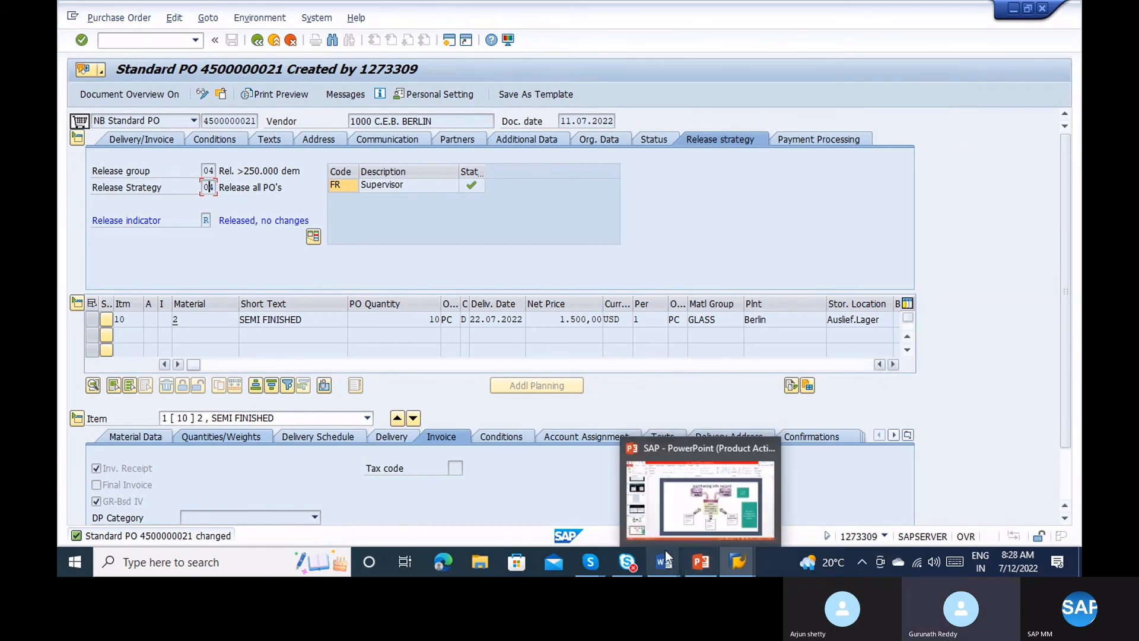
pyautogui.moveTo(593, 571)
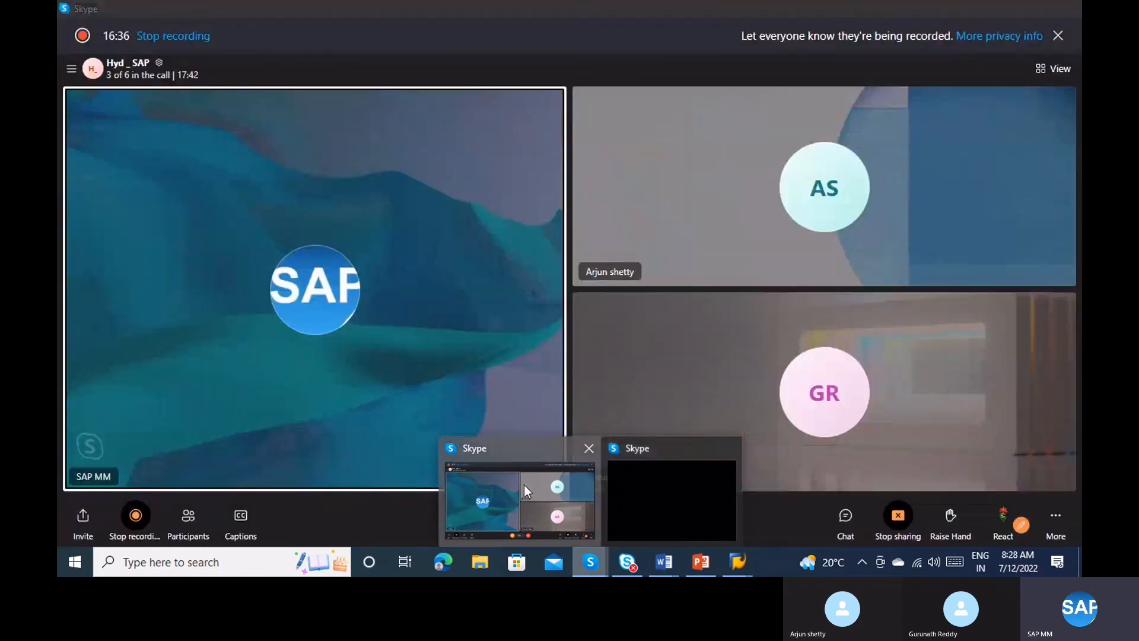
pyautogui.click(525, 485)
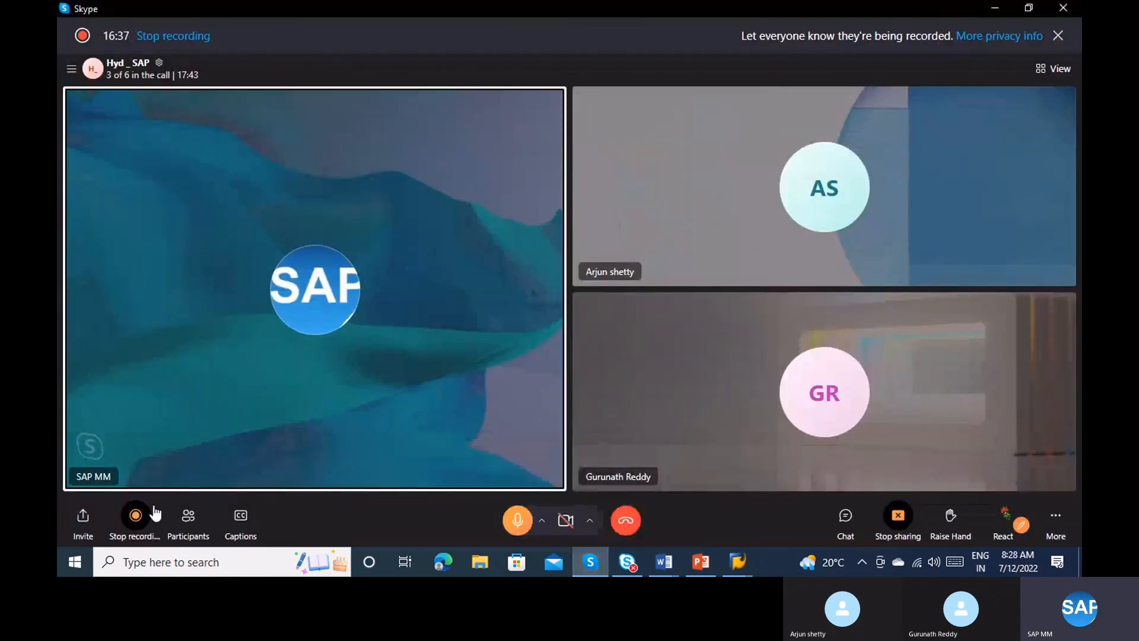